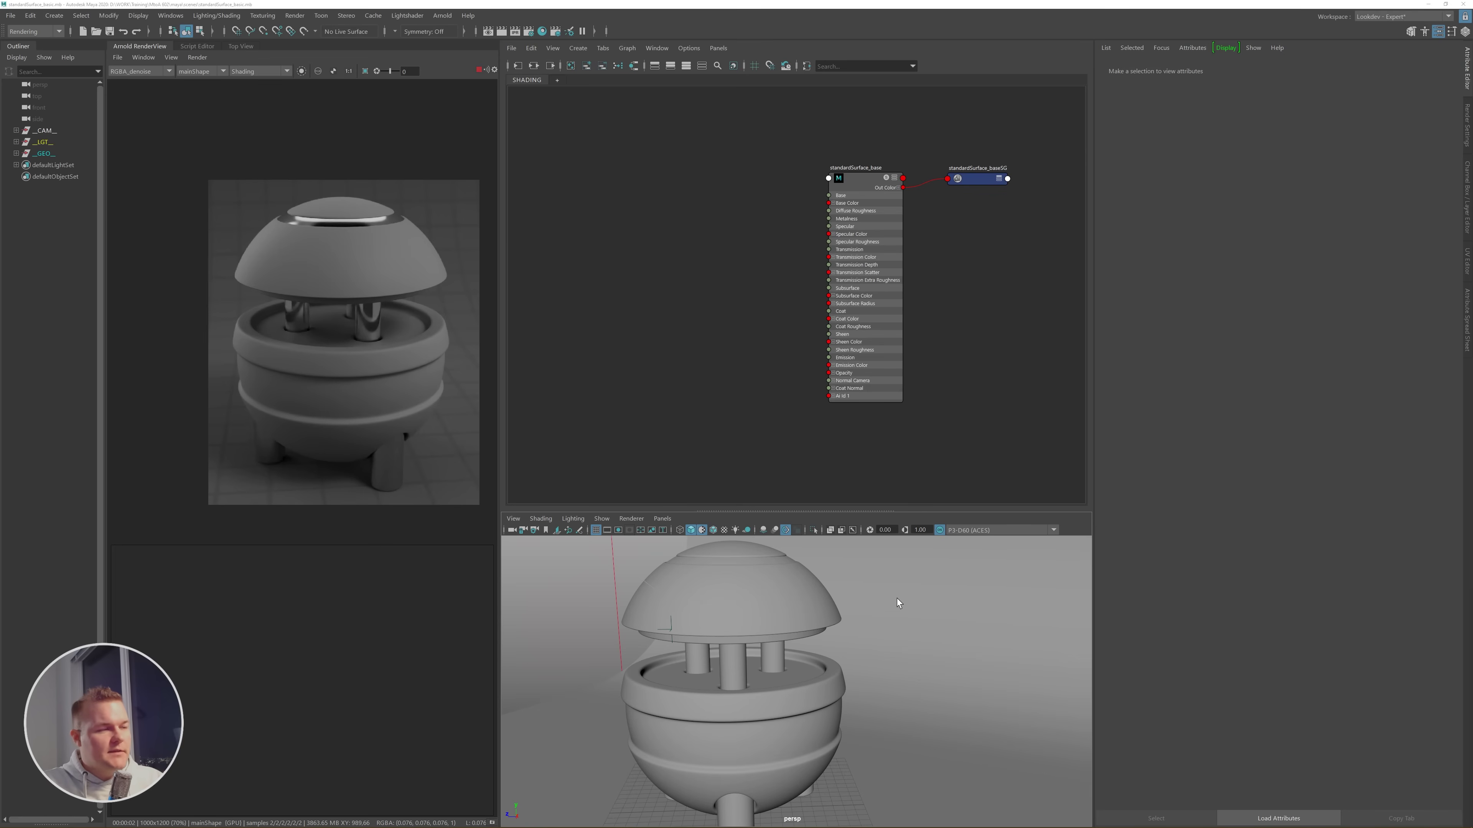
- Inspect which objects the lower body and the backdrop in the render belong to, and clear the selection
{"action": "left_click", "coordinate": [360, 377]}
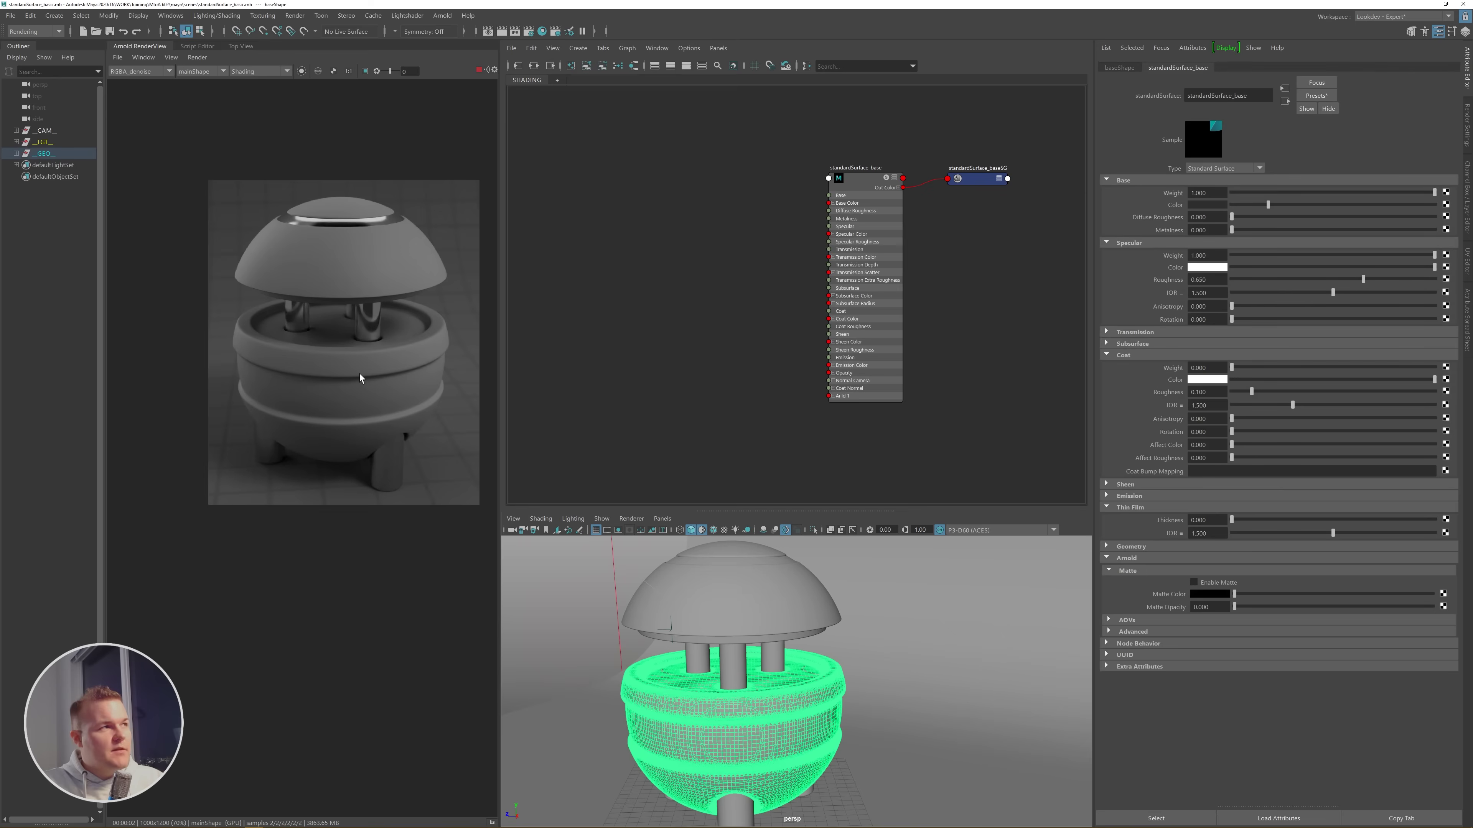
{"action": "left_click", "coordinate": [432, 402]}
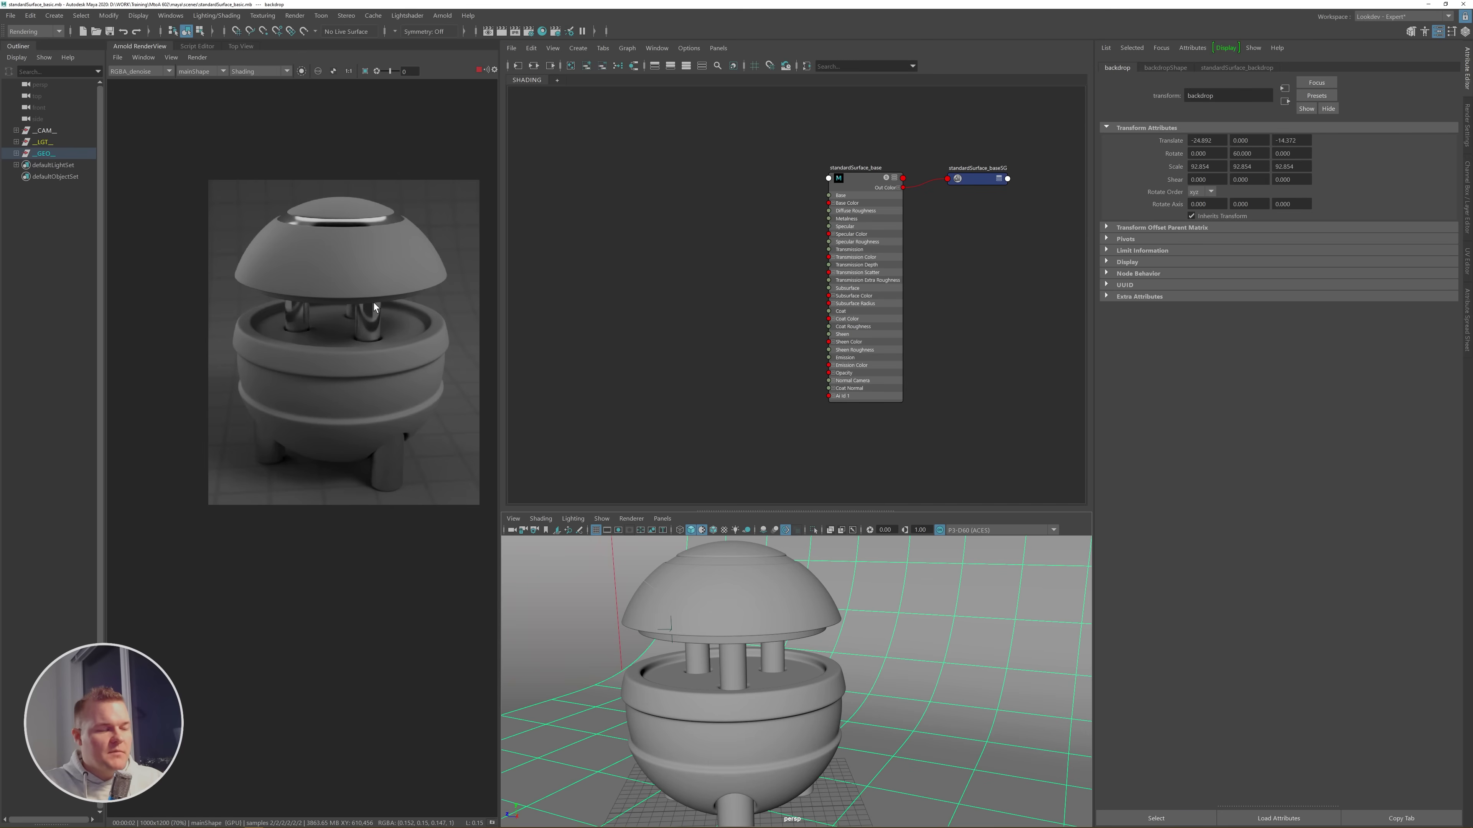
{"action": "mouse_move", "coordinate": [338, 815]}
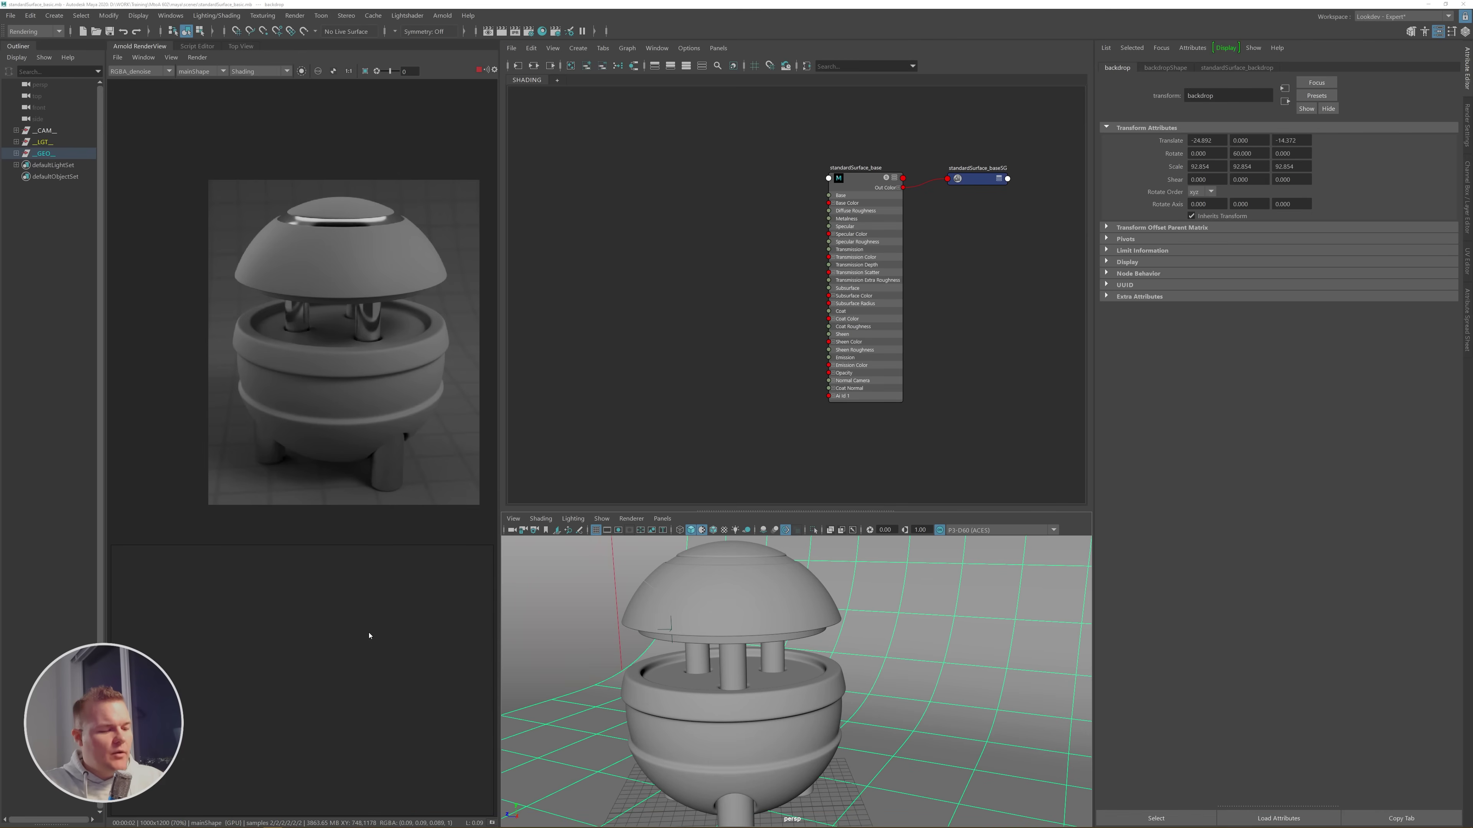
{"action": "left_click", "coordinate": [549, 647]}
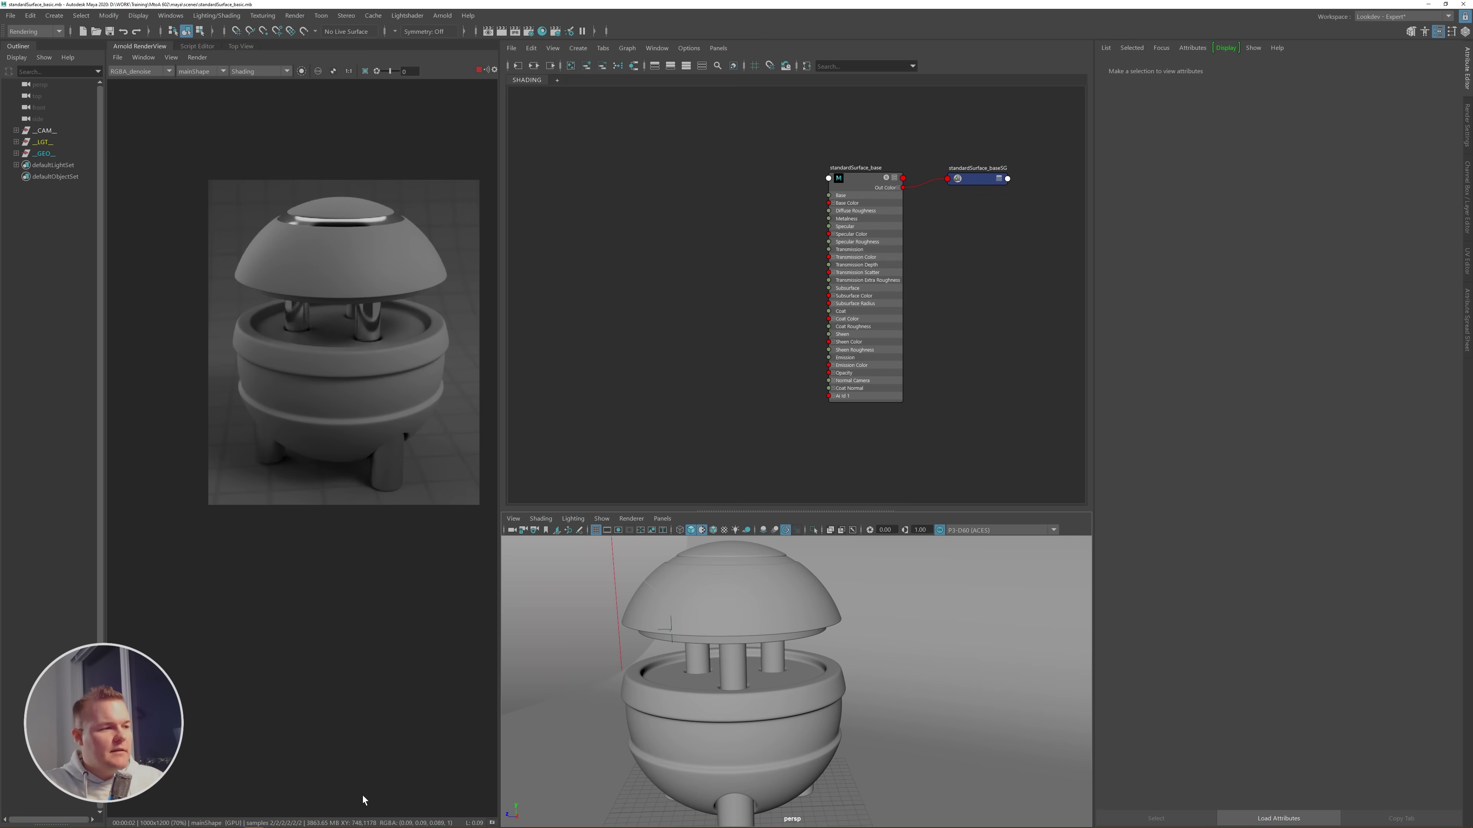
- Switch to the reference image board and undo the last rearrangement of its images
{"action": "key", "text": "alt+Tab"}
{"action": "scroll", "coordinate": [404, 639], "scroll_direction": "down", "scroll_amount": 3}
{"action": "mouse_move", "coordinate": [404, 638]}
{"action": "middle_mouse_down"}
{"action": "mouse_move", "coordinate": [309, 650]}
{"action": "mouse_move", "coordinate": [390, 634]}
{"action": "middle_mouse_up"}
{"action": "scroll", "coordinate": [249, 660], "scroll_direction": "down", "scroll_amount": 3}
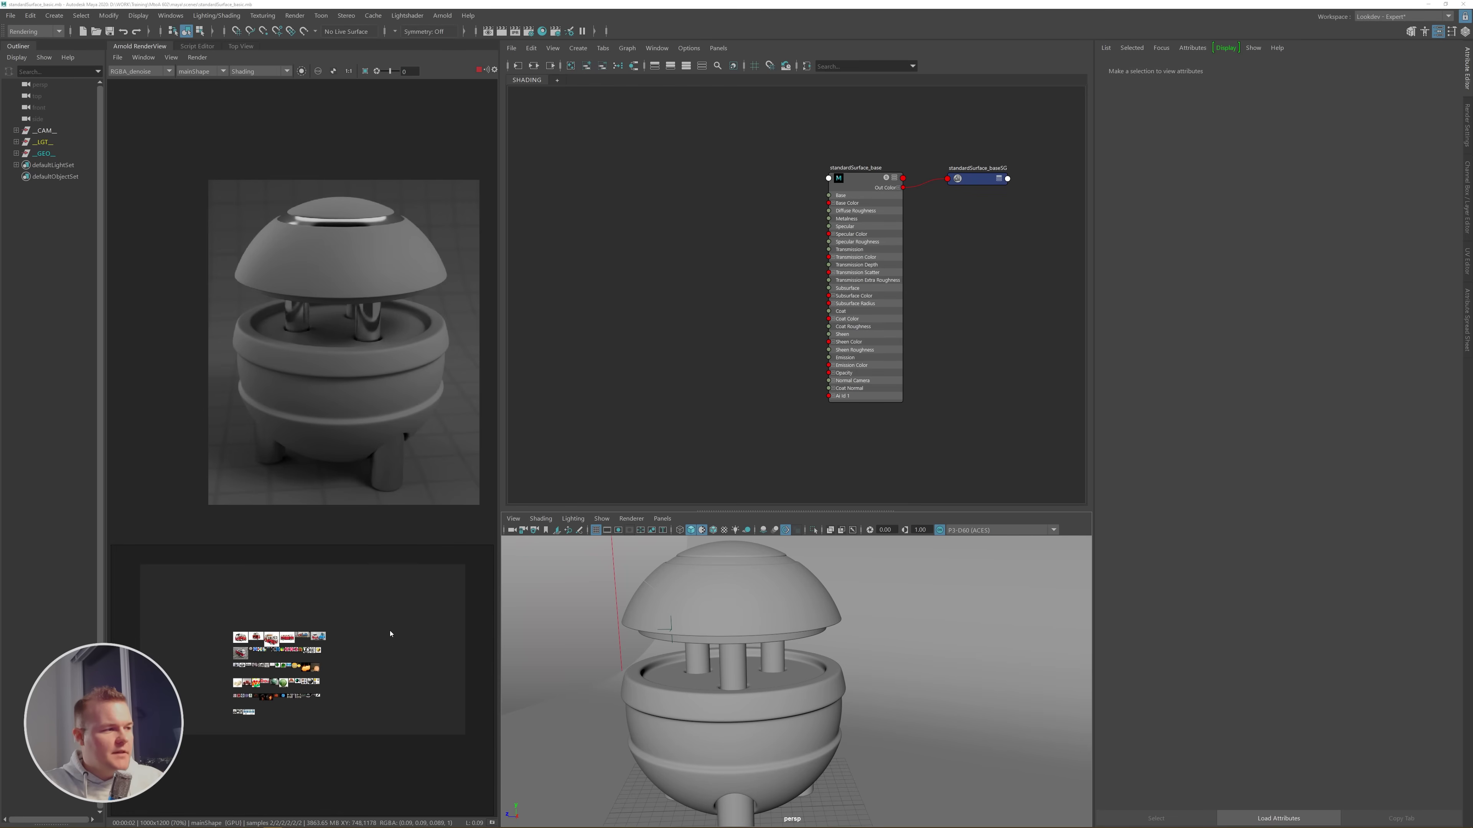
{"action": "scroll", "coordinate": [292, 664], "scroll_direction": "up", "scroll_amount": 5}
{"action": "scroll", "coordinate": [306, 636], "scroll_direction": "up", "scroll_amount": 2}
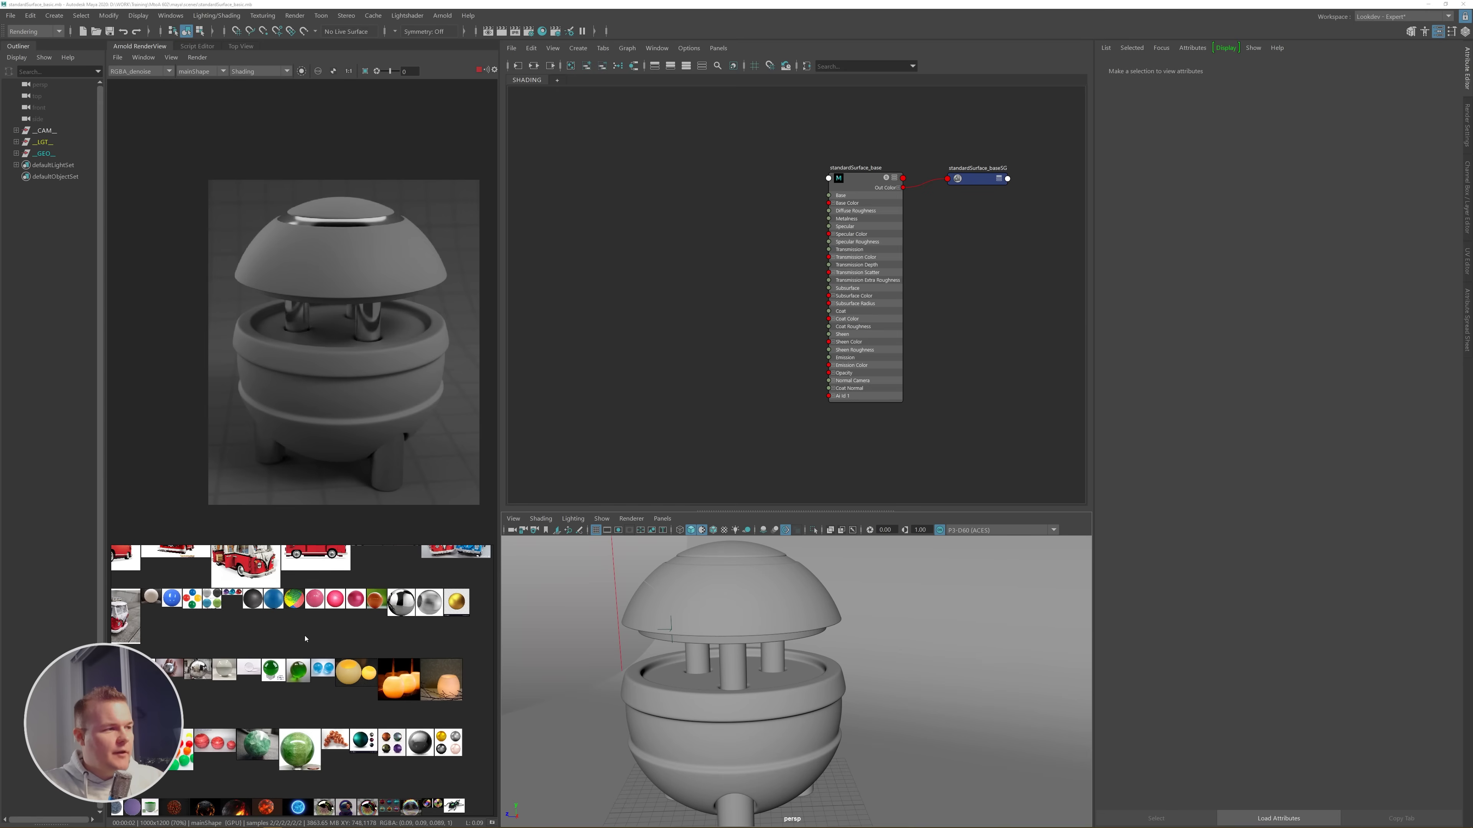
{"action": "middle_click_drag", "start_coordinate": [339, 637], "coordinate": [267, 644]}
{"action": "key", "text": "ctrl+z"}
{"action": "scroll", "coordinate": [370, 654], "scroll_direction": "down", "scroll_amount": 3}
{"action": "middle_click_drag", "start_coordinate": [407, 609], "coordinate": [290, 638]}
{"action": "scroll", "coordinate": [303, 606], "scroll_direction": "up", "scroll_amount": 3}
{"action": "middle_click_drag", "start_coordinate": [429, 688], "coordinate": [248, 609]}
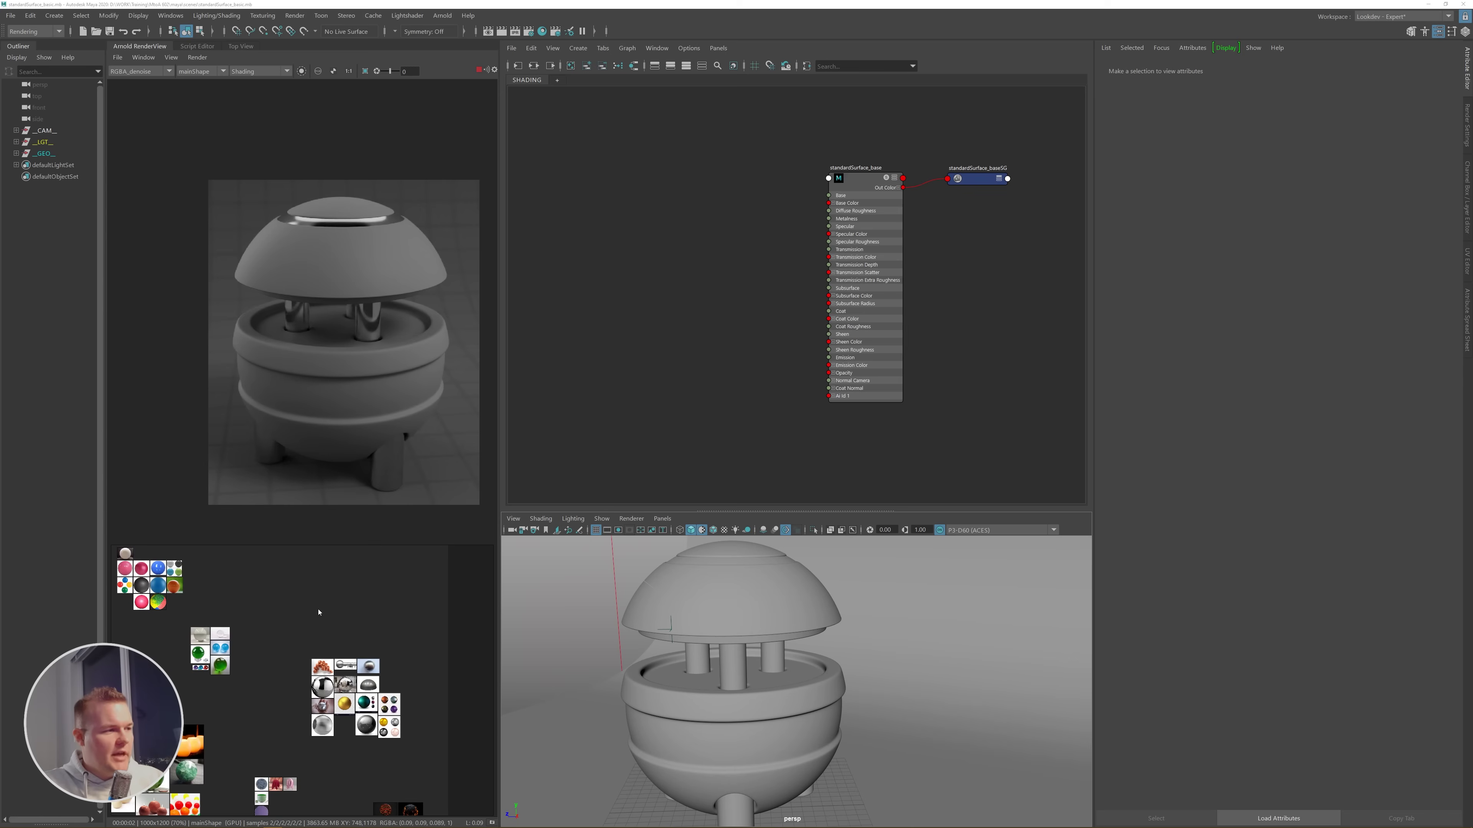
- Set the reference board to Always On Top and frame the group of coloured plastic balls
{"action": "right_click", "coordinate": [370, 611]}
{"action": "mouse_move", "coordinate": [408, 694]}
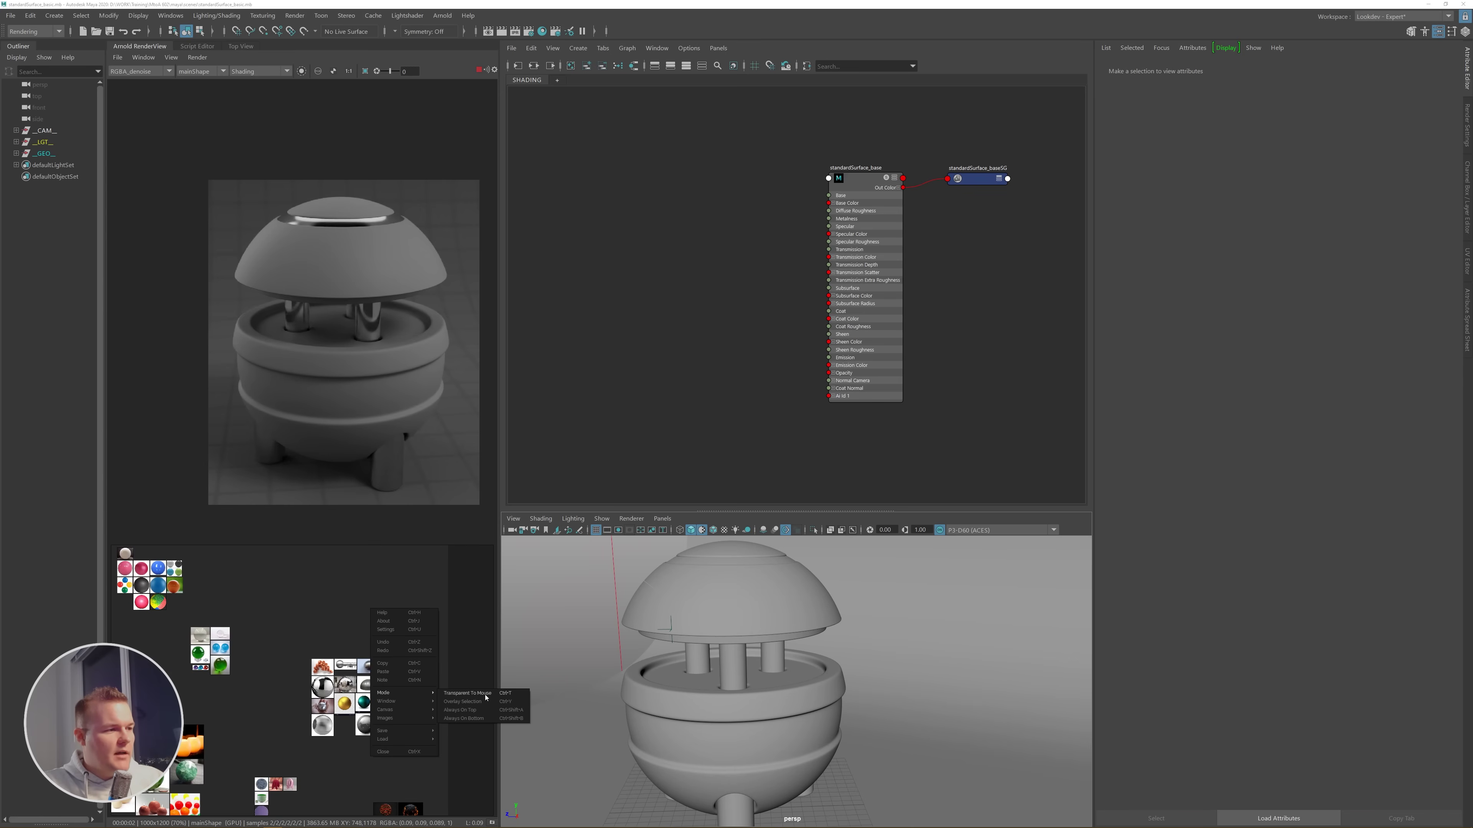
{"action": "left_click", "coordinate": [467, 712]}
{"action": "middle_click_drag", "start_coordinate": [317, 648], "coordinate": [467, 692]}
{"action": "scroll", "coordinate": [366, 637], "scroll_direction": "down", "scroll_amount": 4}
{"action": "scroll", "coordinate": [467, 690], "scroll_direction": "up", "scroll_amount": 4}
{"action": "middle_click_drag", "start_coordinate": [371, 571], "coordinate": [305, 594]}
{"action": "scroll", "coordinate": [255, 623], "scroll_direction": "up", "scroll_amount": 6}
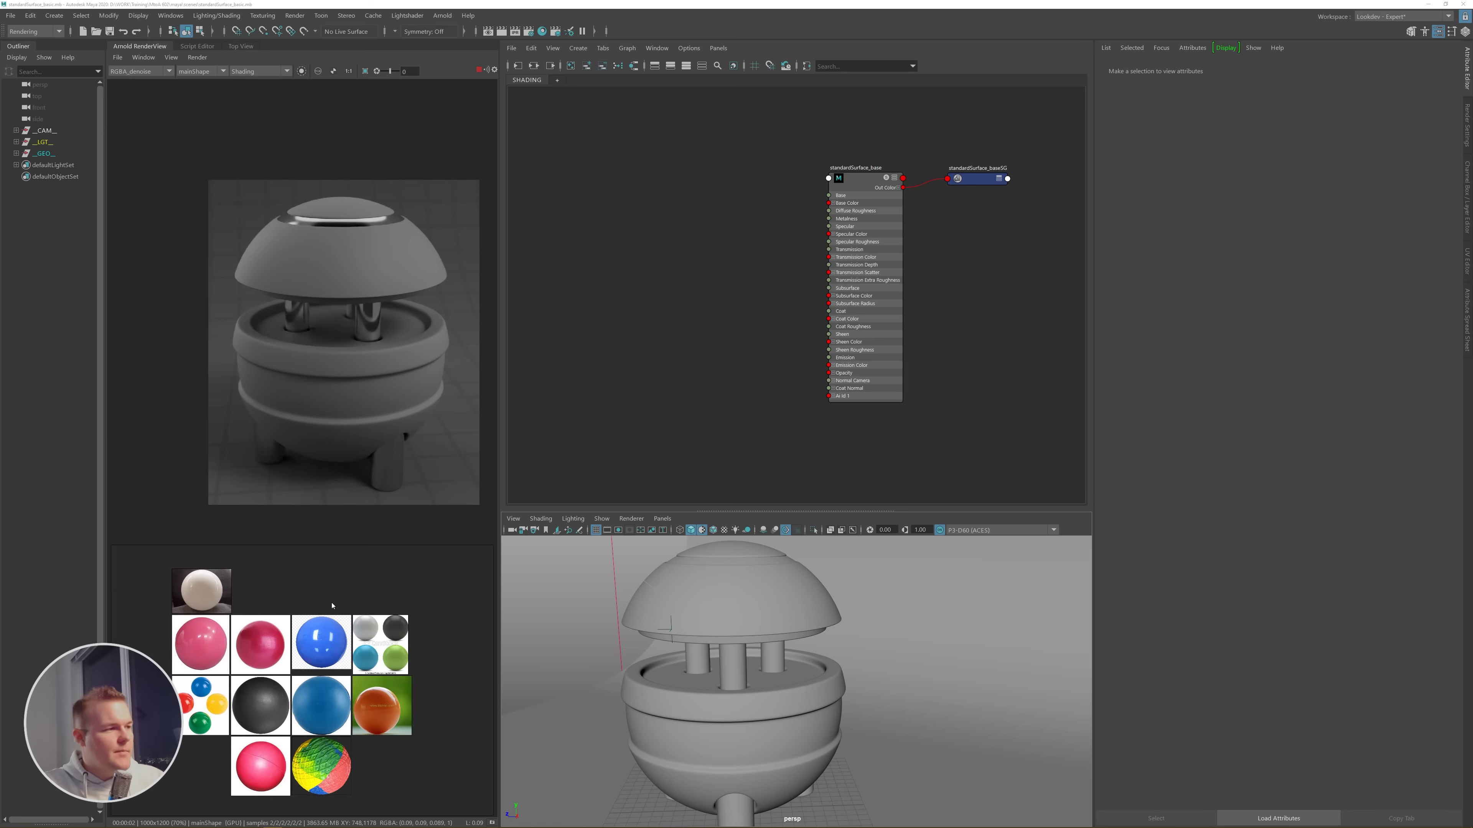
- Search the node editor's node creation list for the aiStandardSurface shader
{"action": "left_click", "coordinate": [893, 330]}
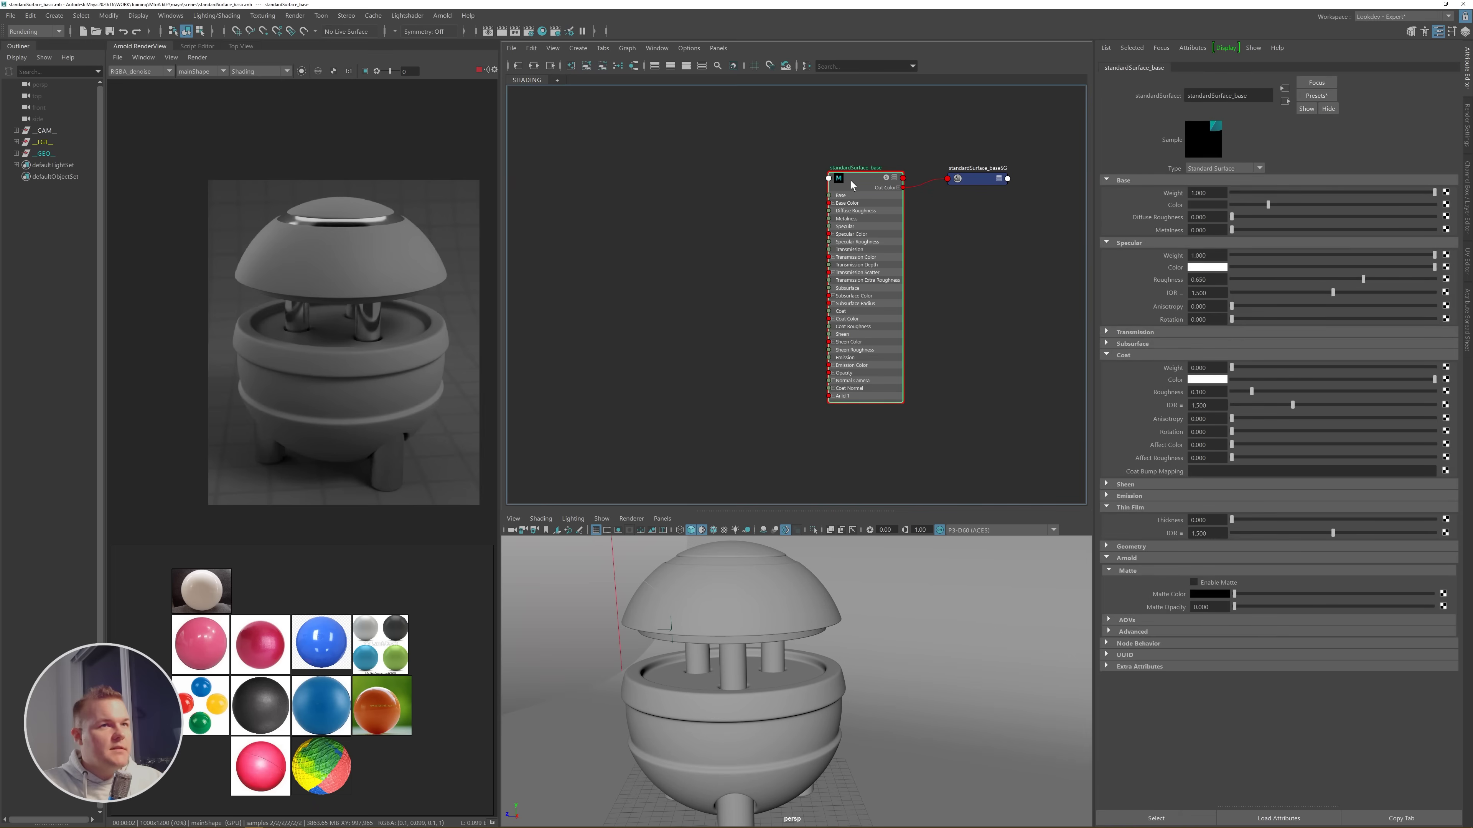
{"action": "left_click", "coordinate": [748, 273]}
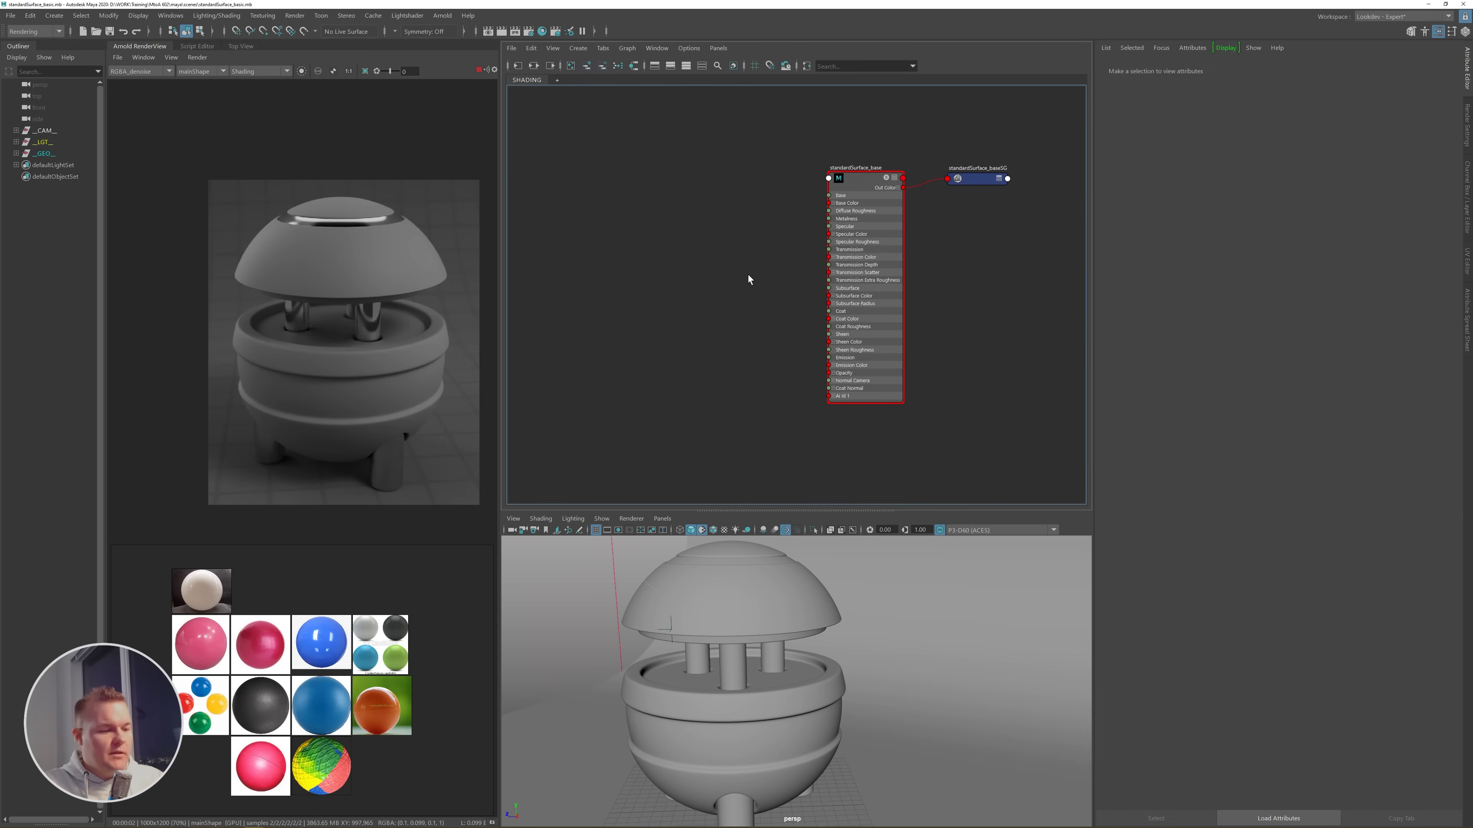
{"action": "key", "text": "Tab"}
{"action": "type", "text": "ai"}
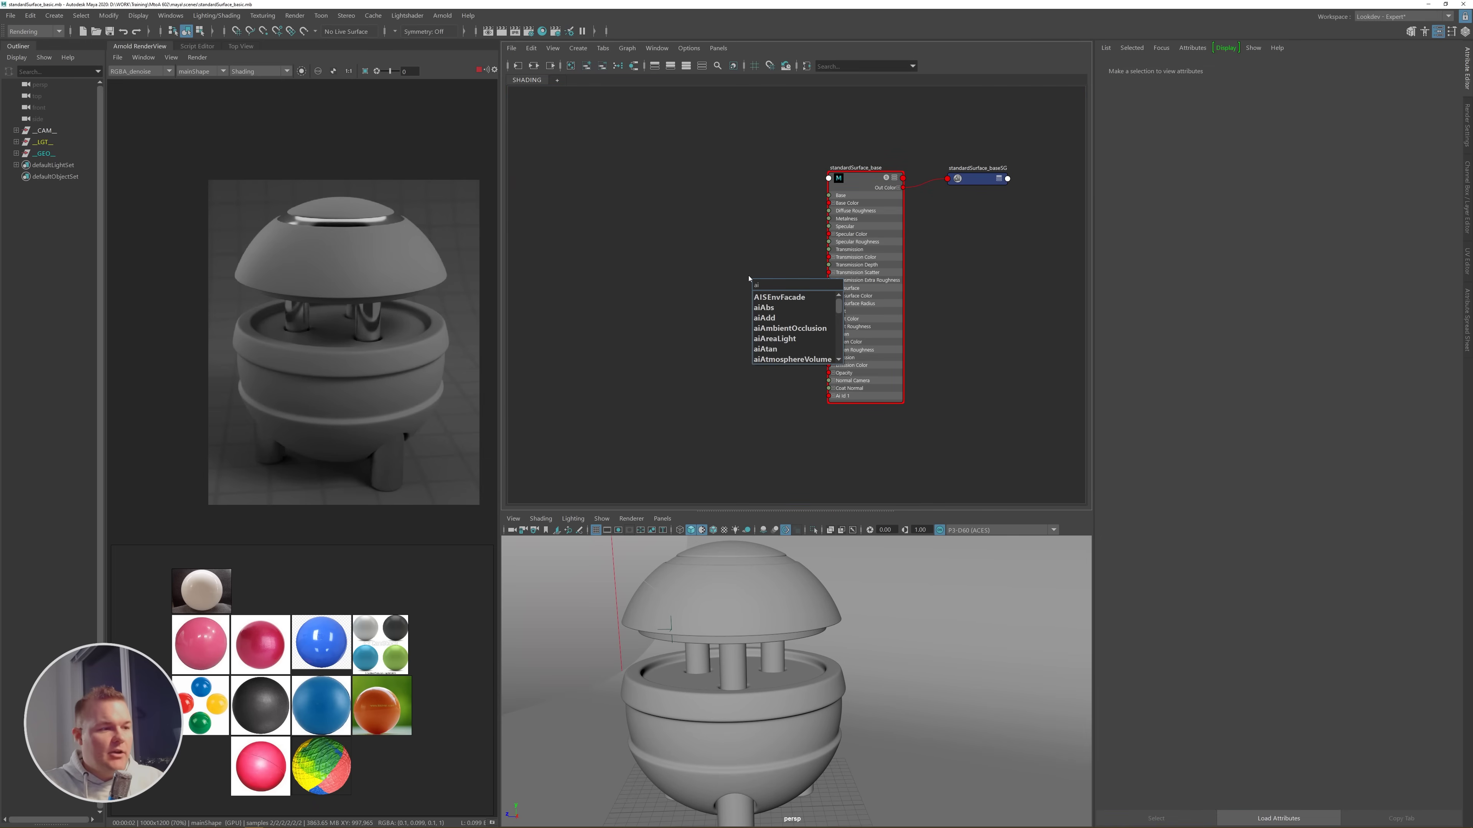
{"action": "type", "text": "s"}
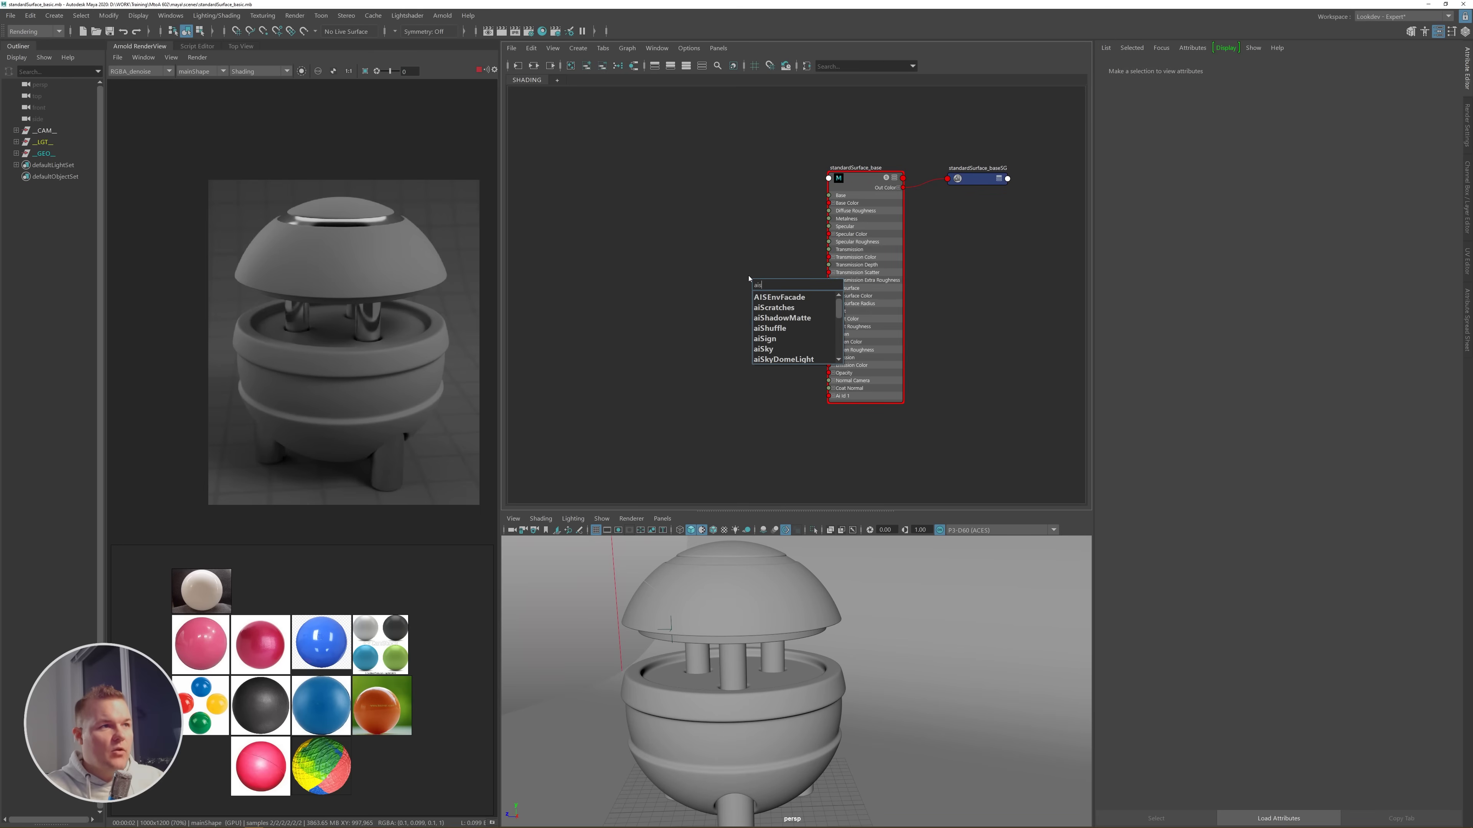
{"action": "type", "text": "t"}
{"action": "key", "text": "Down"}
{"action": "key", "text": "Down"}
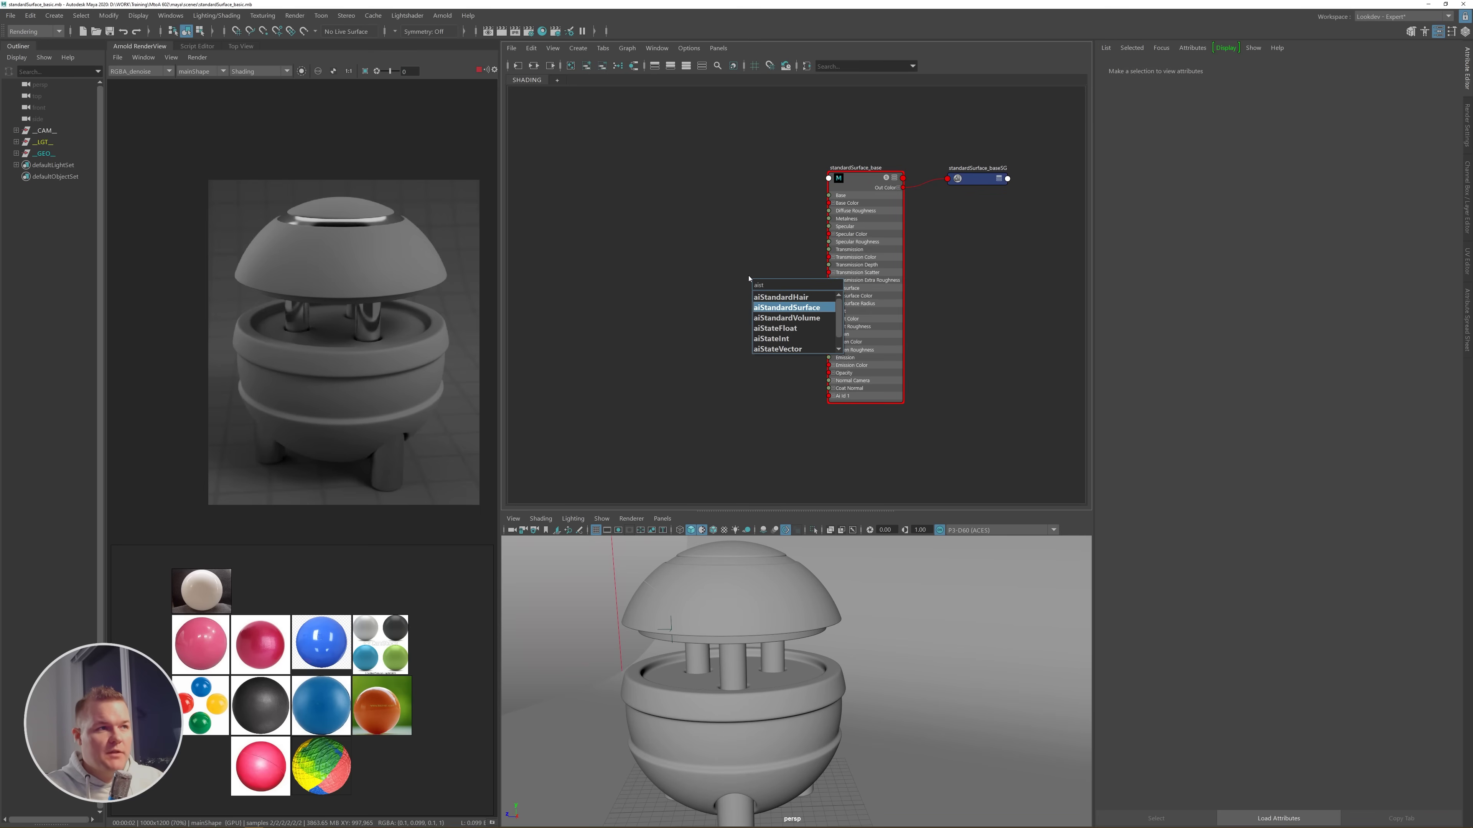
- Search the node creation list for the standardSurface shader and dismiss the list without adding a node
{"action": "key", "text": "BackSpace"}
{"action": "key", "text": "BackSpace"}
{"action": "key", "text": "BackSpace"}
{"action": "key", "text": "BackSpace"}
{"action": "type", "text": "sta"}
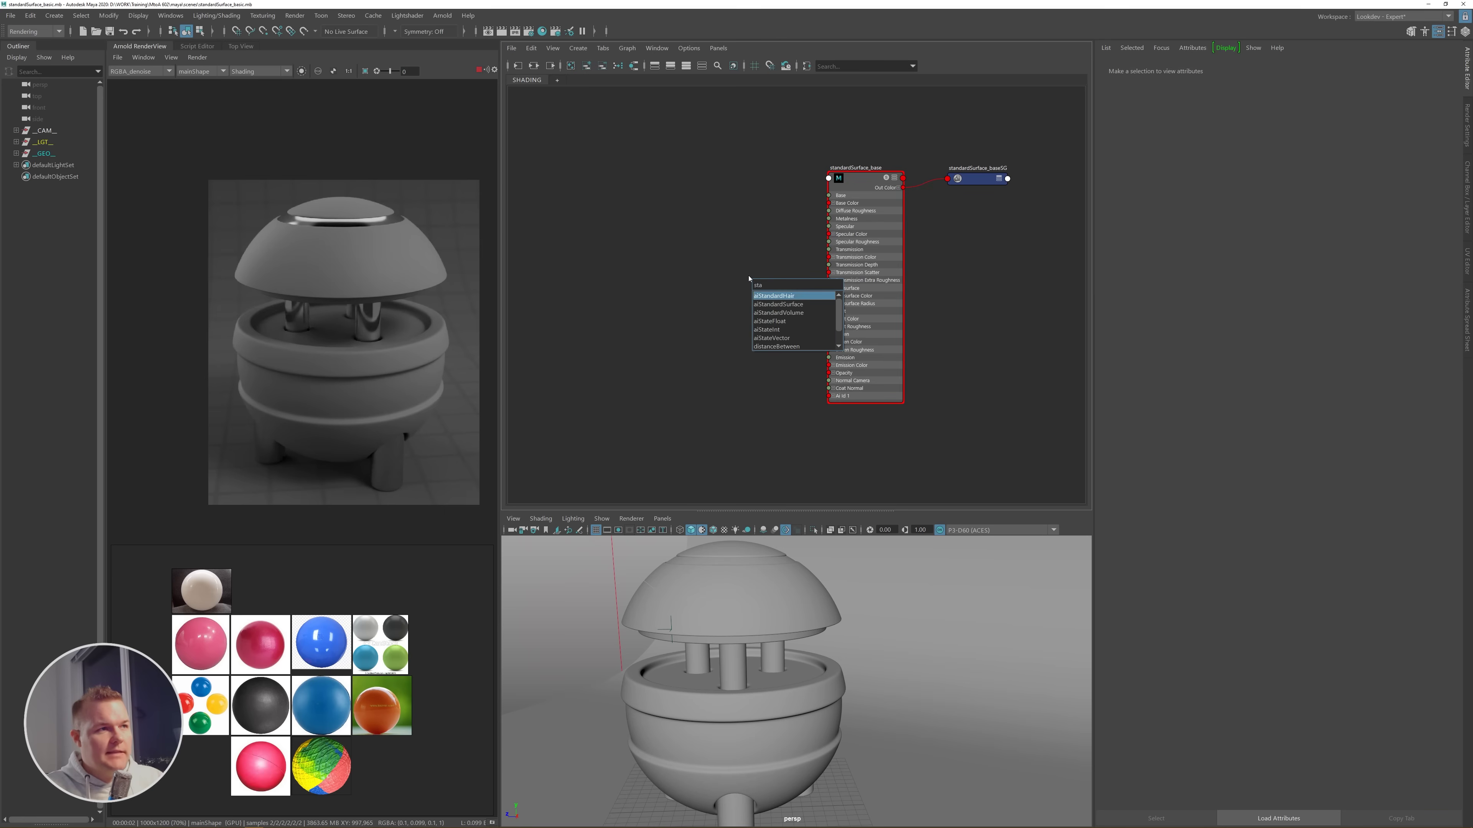
{"action": "key", "text": "Down"}
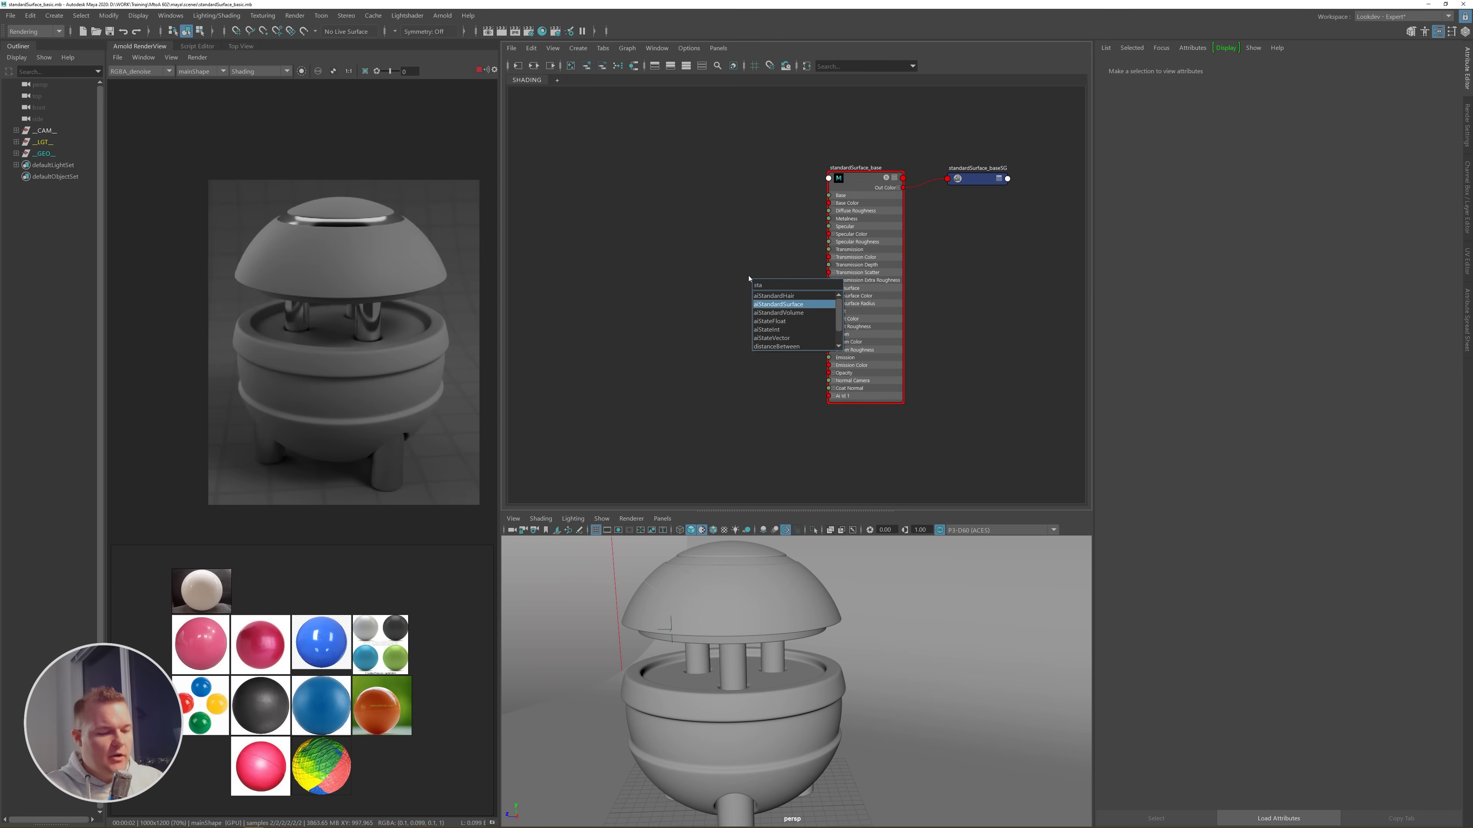
{"action": "type", "text": "ndar"}
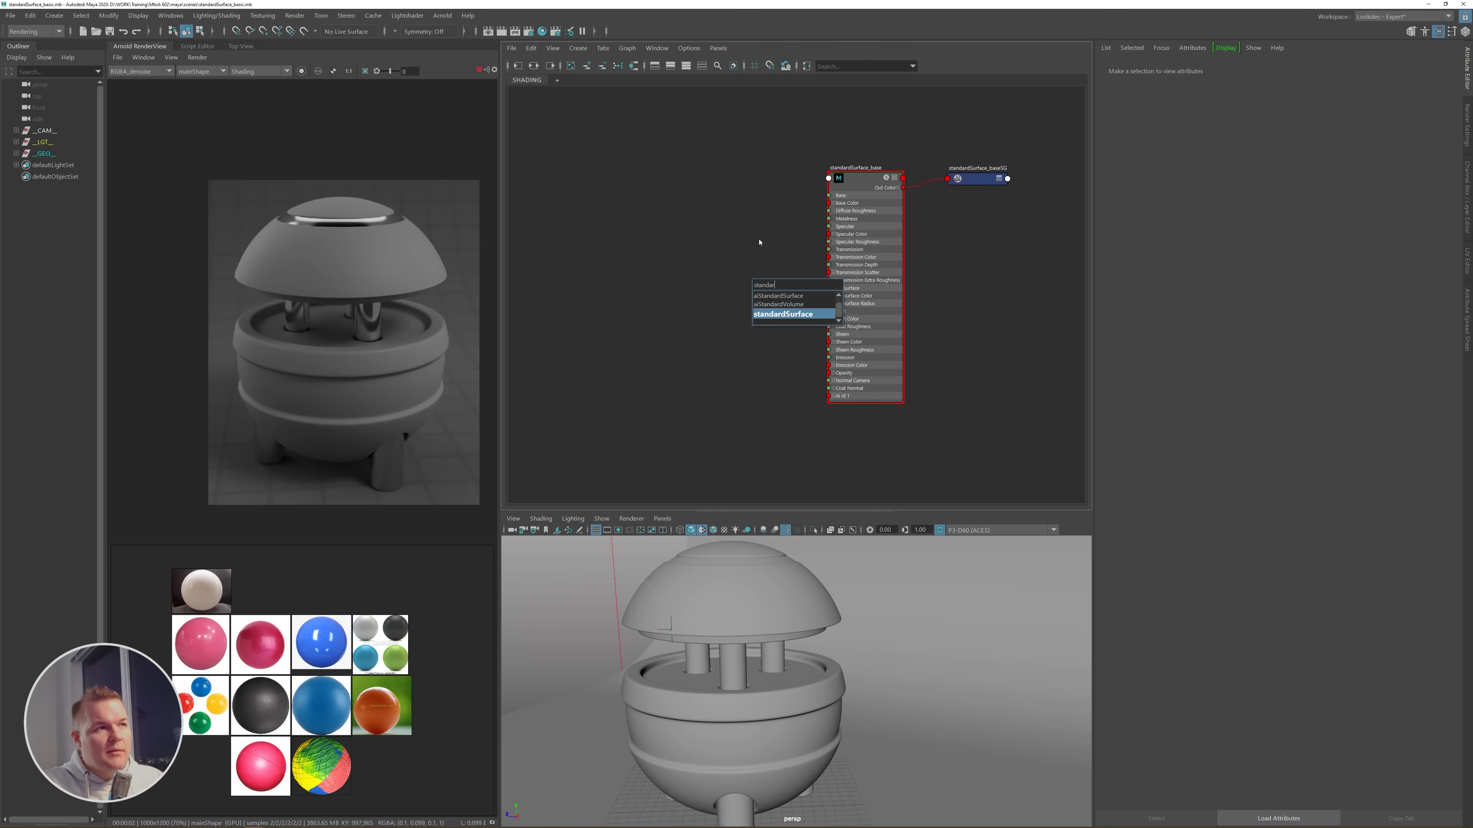
{"action": "left_click", "coordinate": [681, 480]}
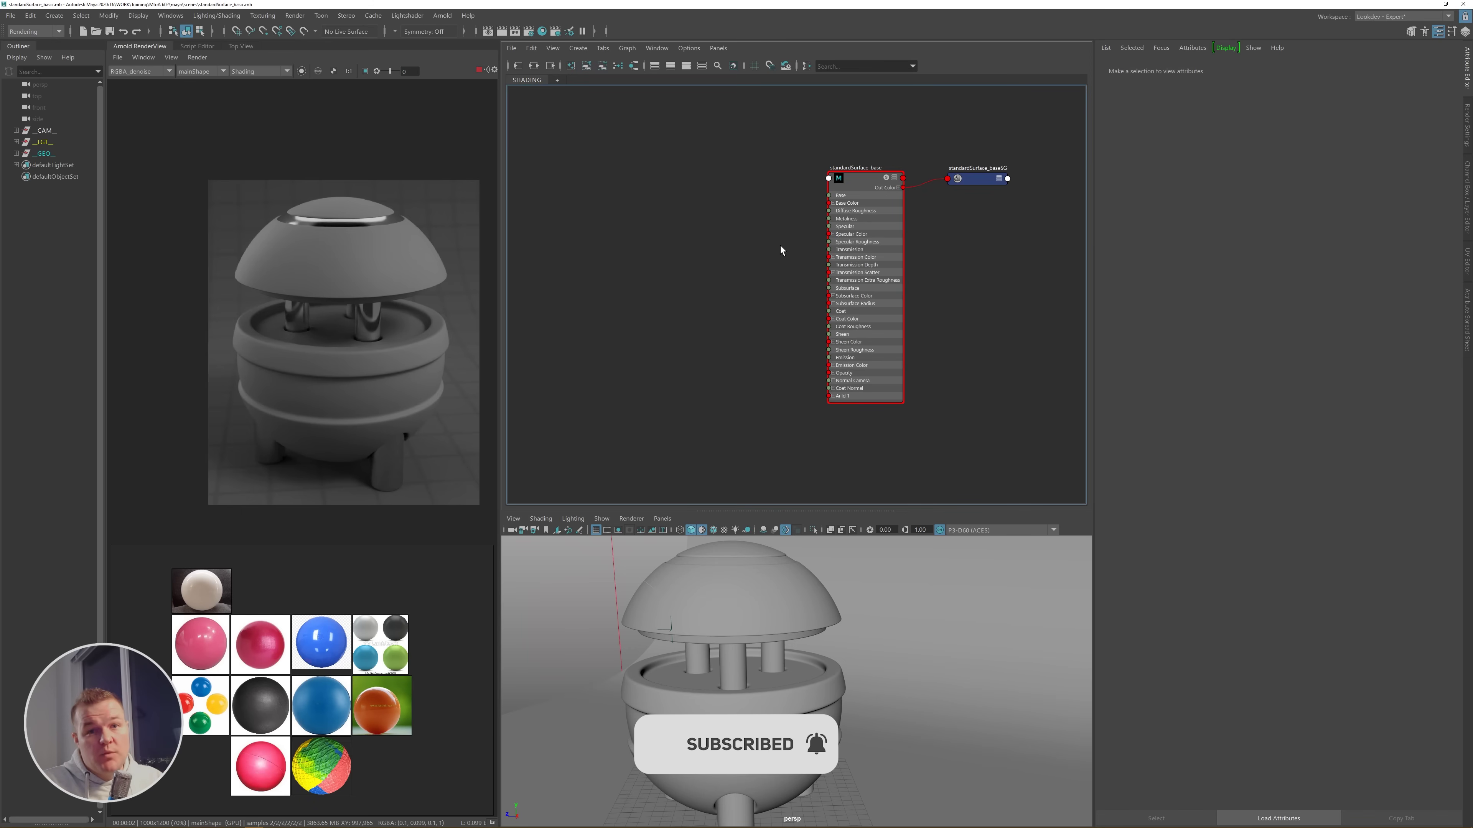
- Brighten the base color of the standardSurface_base shader to a lighter gray, with the model framed larger in the render
{"action": "left_click", "coordinate": [861, 175]}
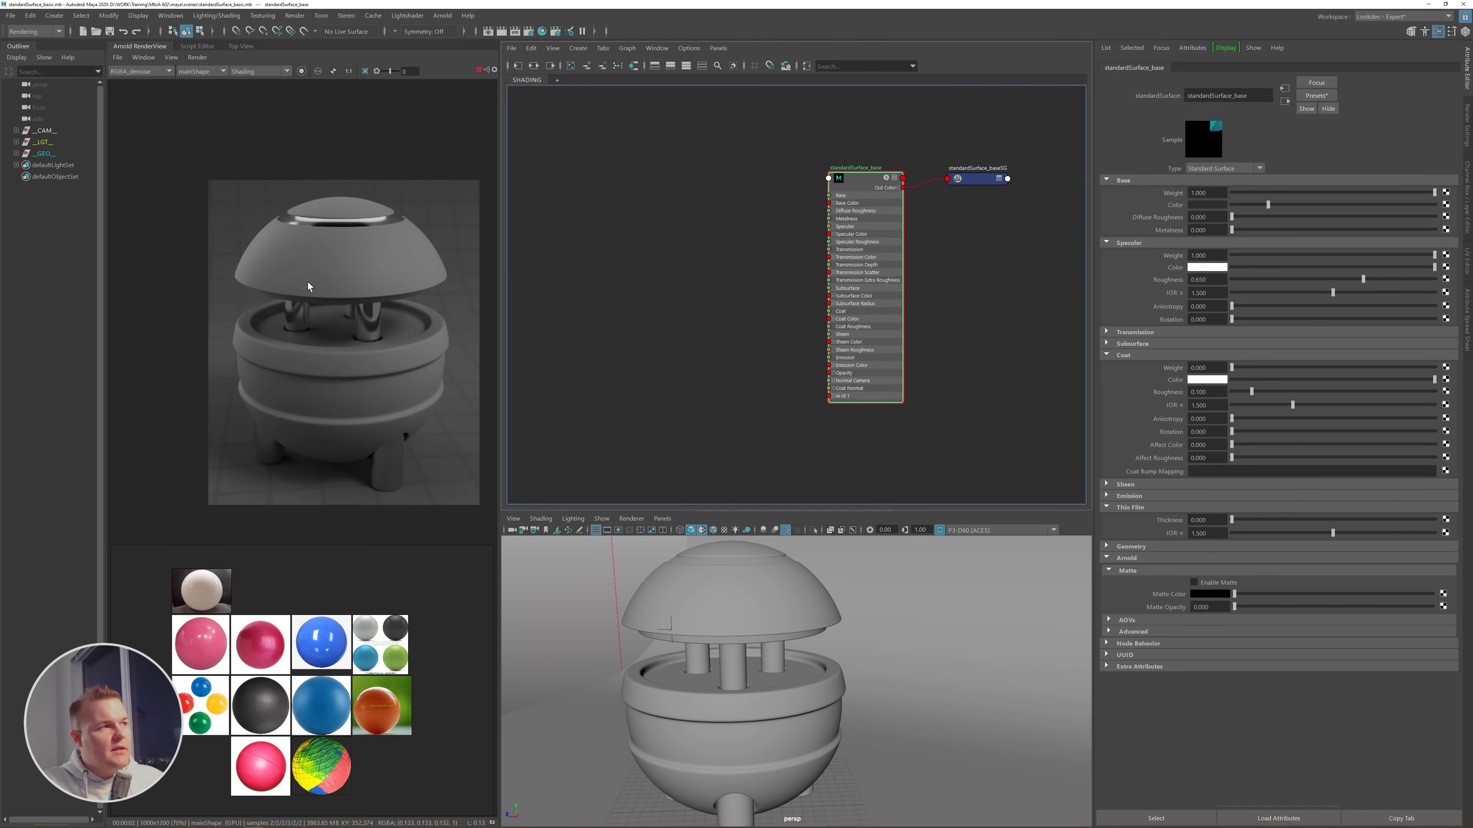
{"action": "scroll", "coordinate": [338, 308], "scroll_direction": "up", "scroll_amount": 2}
{"action": "scroll", "coordinate": [338, 309], "scroll_direction": "down", "scroll_amount": 1}
{"action": "middle_click_drag", "start_coordinate": [426, 201], "coordinate": [387, 160]}
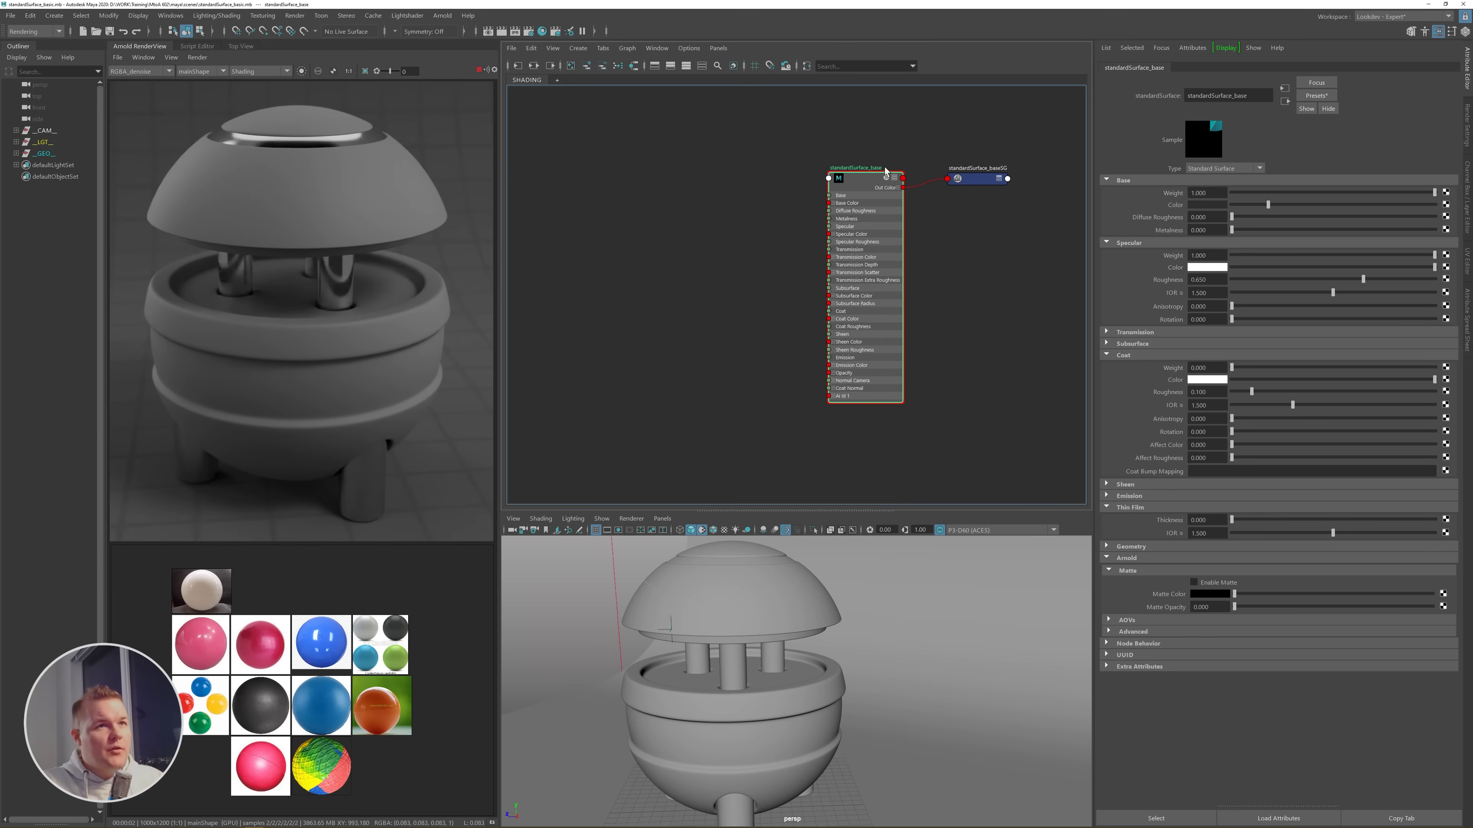
{"action": "left_click", "coordinate": [1309, 205]}
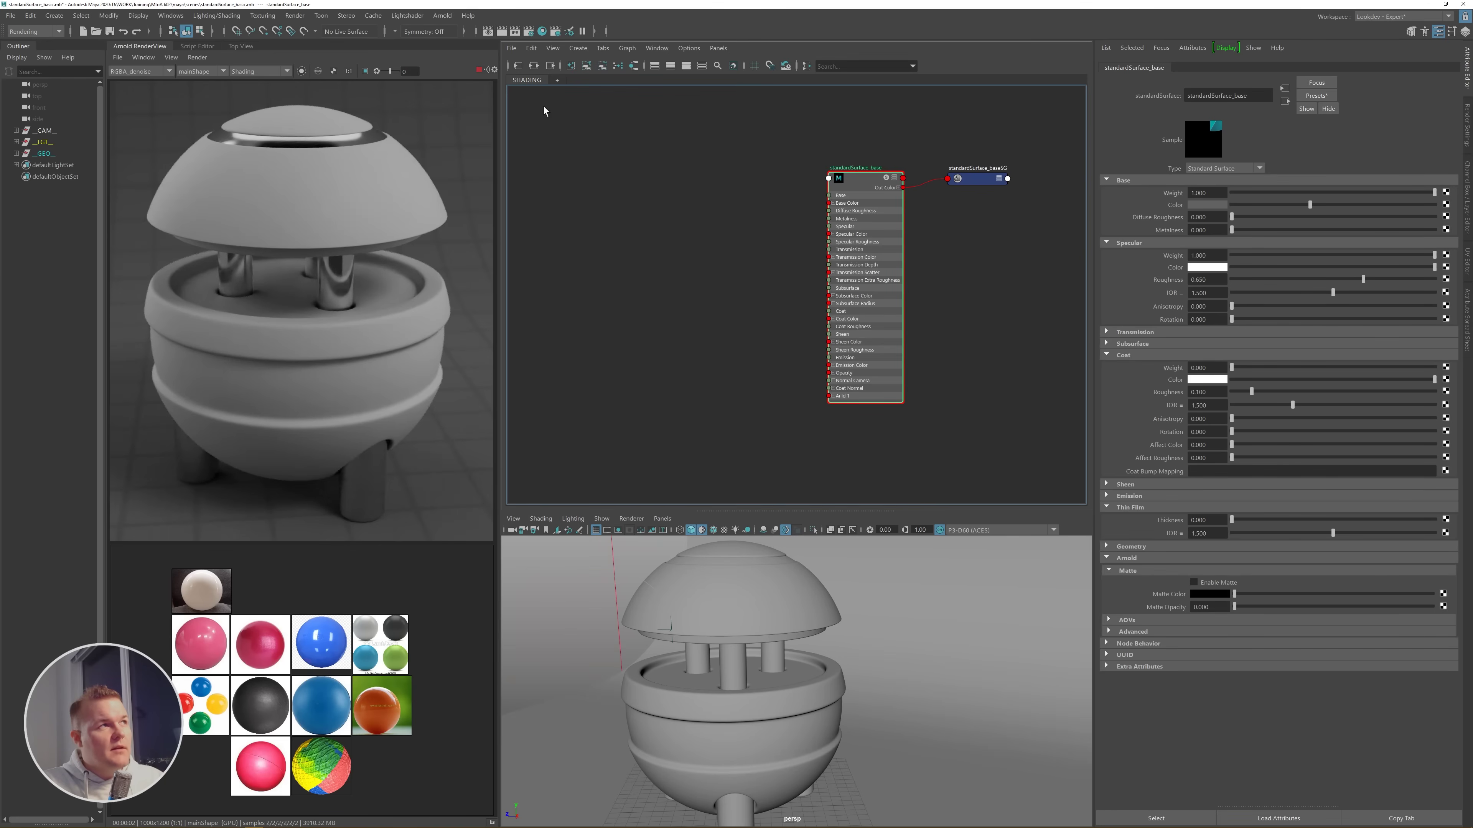
- Check the installed Arnold for Maya version in its About information and close it
{"action": "left_click", "coordinate": [443, 16]}
{"action": "left_click", "coordinate": [453, 166]}
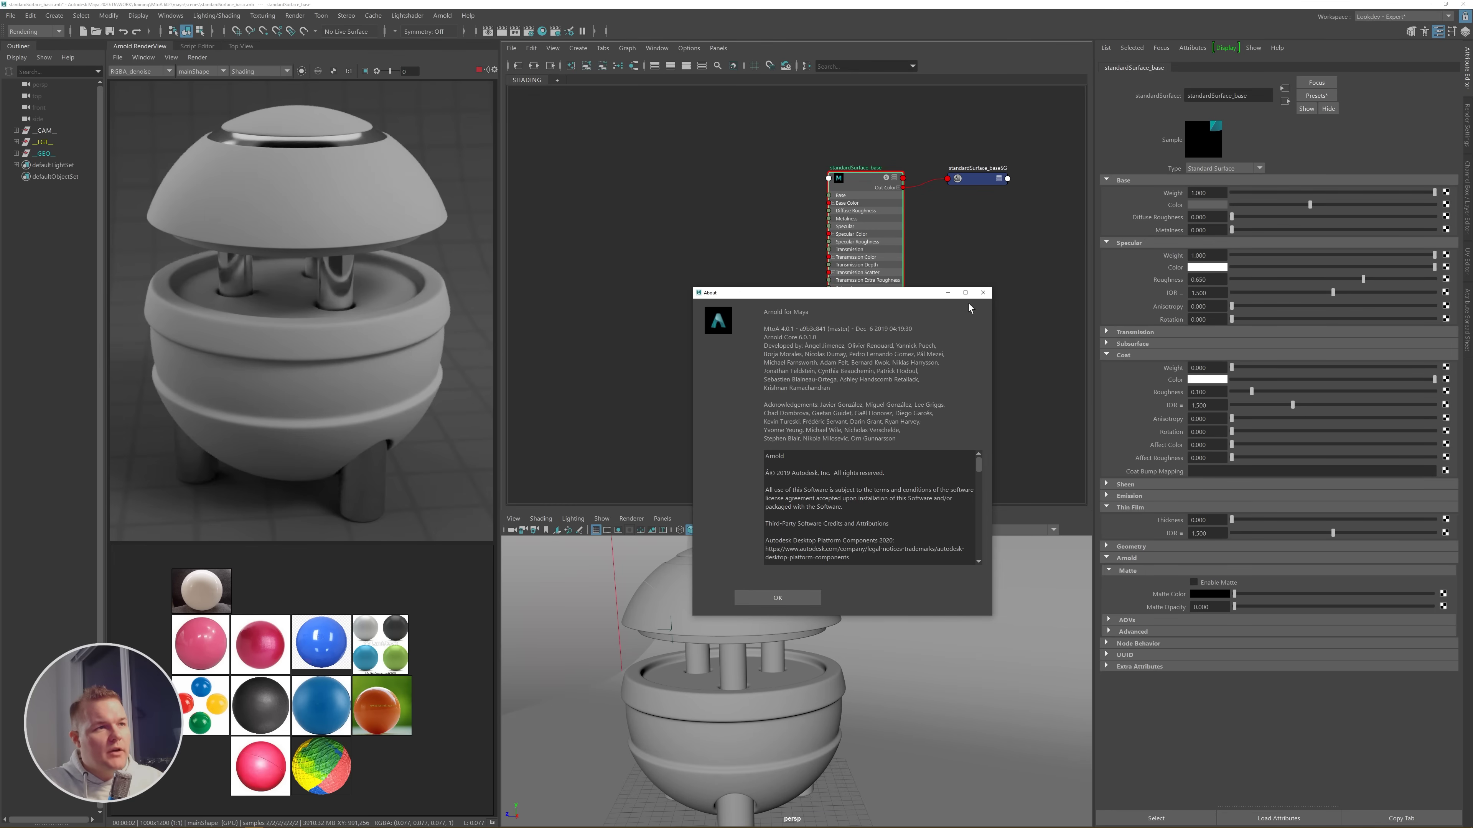
{"action": "left_click", "coordinate": [984, 294]}
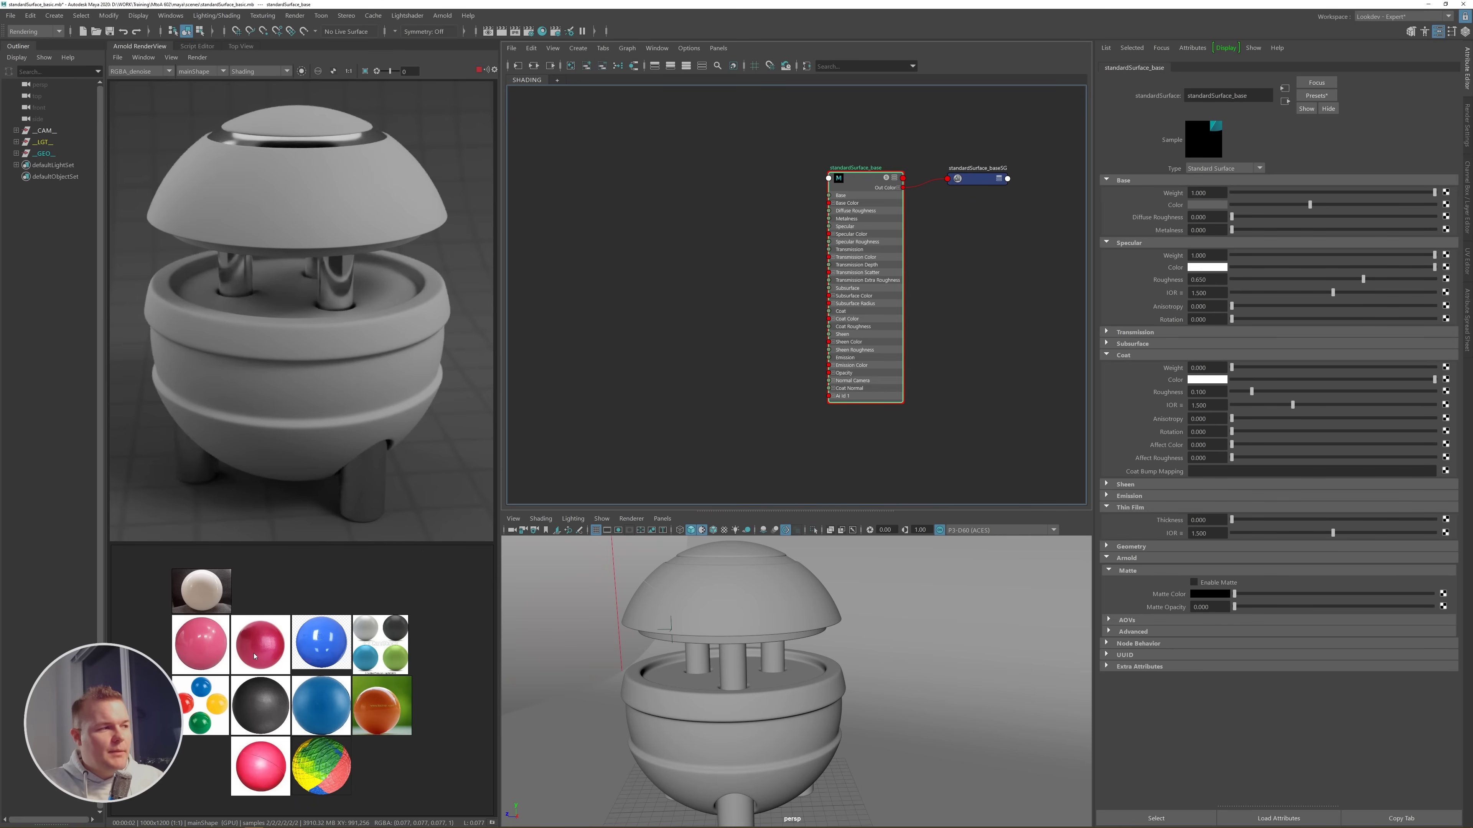
- Examine the coloured plastic ball references and survey the other material groups on the reference board
{"action": "scroll", "coordinate": [254, 657], "scroll_direction": "down", "scroll_amount": 4}
{"action": "scroll", "coordinate": [272, 666], "scroll_direction": "up", "scroll_amount": 6}
{"action": "scroll", "coordinate": [272, 666], "scroll_direction": "down", "scroll_amount": 3}
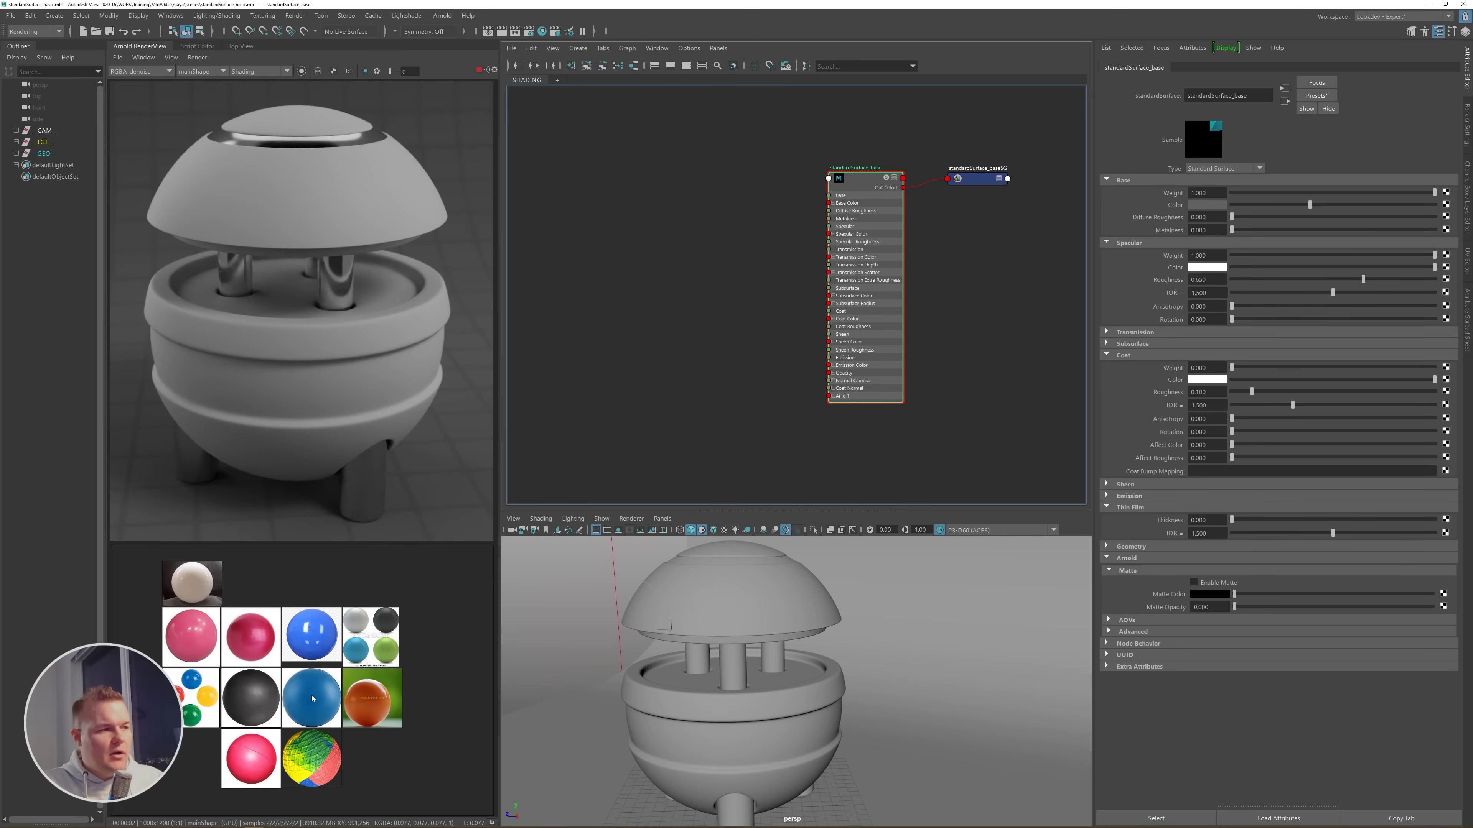
{"action": "middle_click_drag", "start_coordinate": [429, 813], "coordinate": [315, 690]}
{"action": "scroll", "coordinate": [315, 689], "scroll_direction": "down", "scroll_amount": 3}
{"action": "middle_click_drag", "start_coordinate": [349, 765], "coordinate": [343, 737]}
{"action": "scroll", "coordinate": [346, 739], "scroll_direction": "up", "scroll_amount": 2}
{"action": "middle_click_drag", "start_coordinate": [440, 764], "coordinate": [309, 704]}
{"action": "scroll", "coordinate": [389, 716], "scroll_direction": "down", "scroll_amount": 4}
{"action": "middle_click_drag", "start_coordinate": [413, 738], "coordinate": [298, 664]}
{"action": "scroll", "coordinate": [408, 692], "scroll_direction": "up", "scroll_amount": 1}
{"action": "scroll", "coordinate": [413, 696], "scroll_direction": "up", "scroll_amount": 2}
{"action": "scroll", "coordinate": [326, 705], "scroll_direction": "down", "scroll_amount": 3}
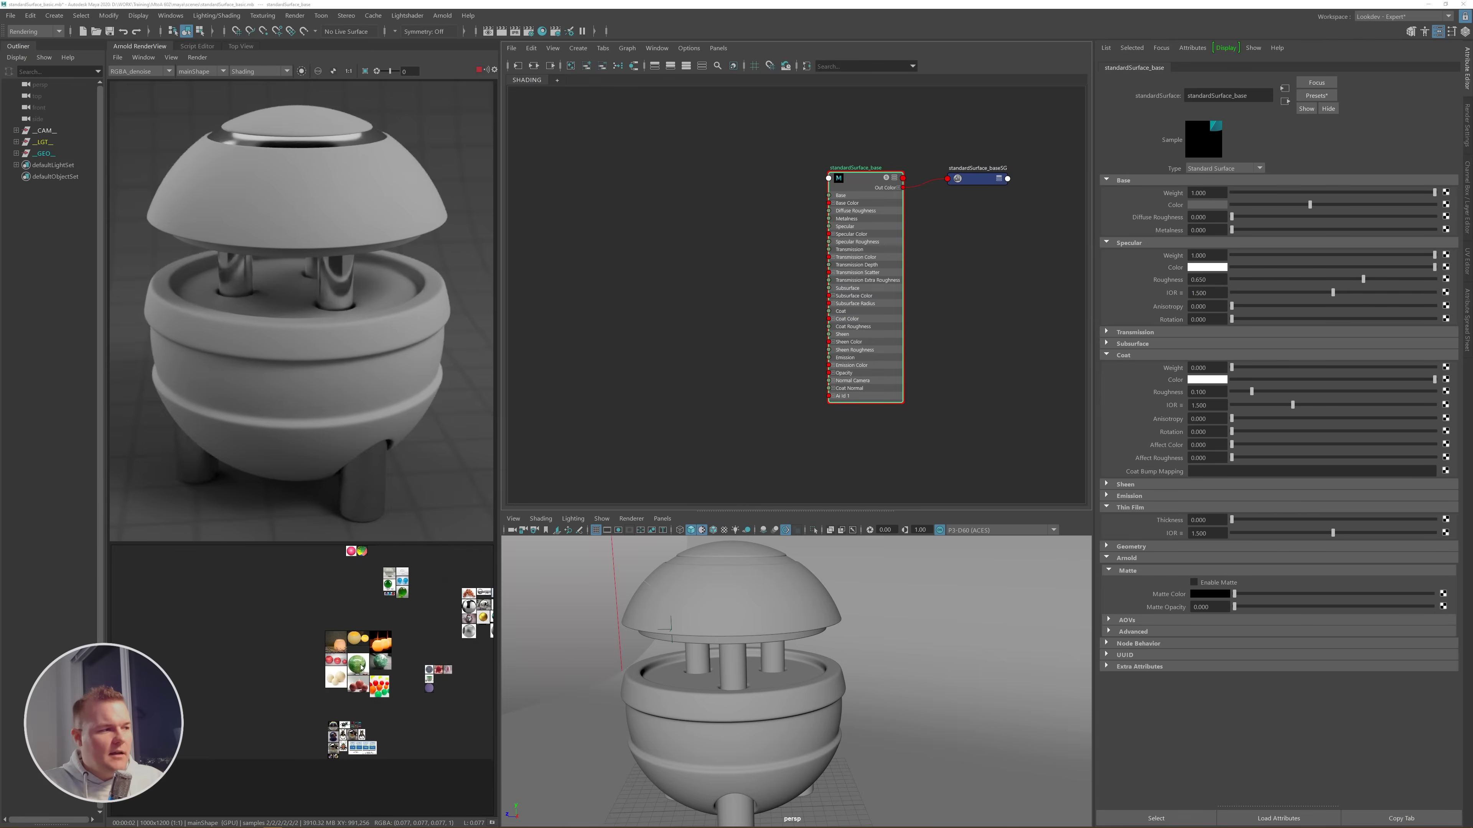
- Examine the translucent reference images of candles, wax balls and green stone spheres
{"action": "scroll", "coordinate": [406, 580], "scroll_direction": "up", "scroll_amount": 4}
{"action": "middle_click_drag", "start_coordinate": [448, 571], "coordinate": [396, 584]}
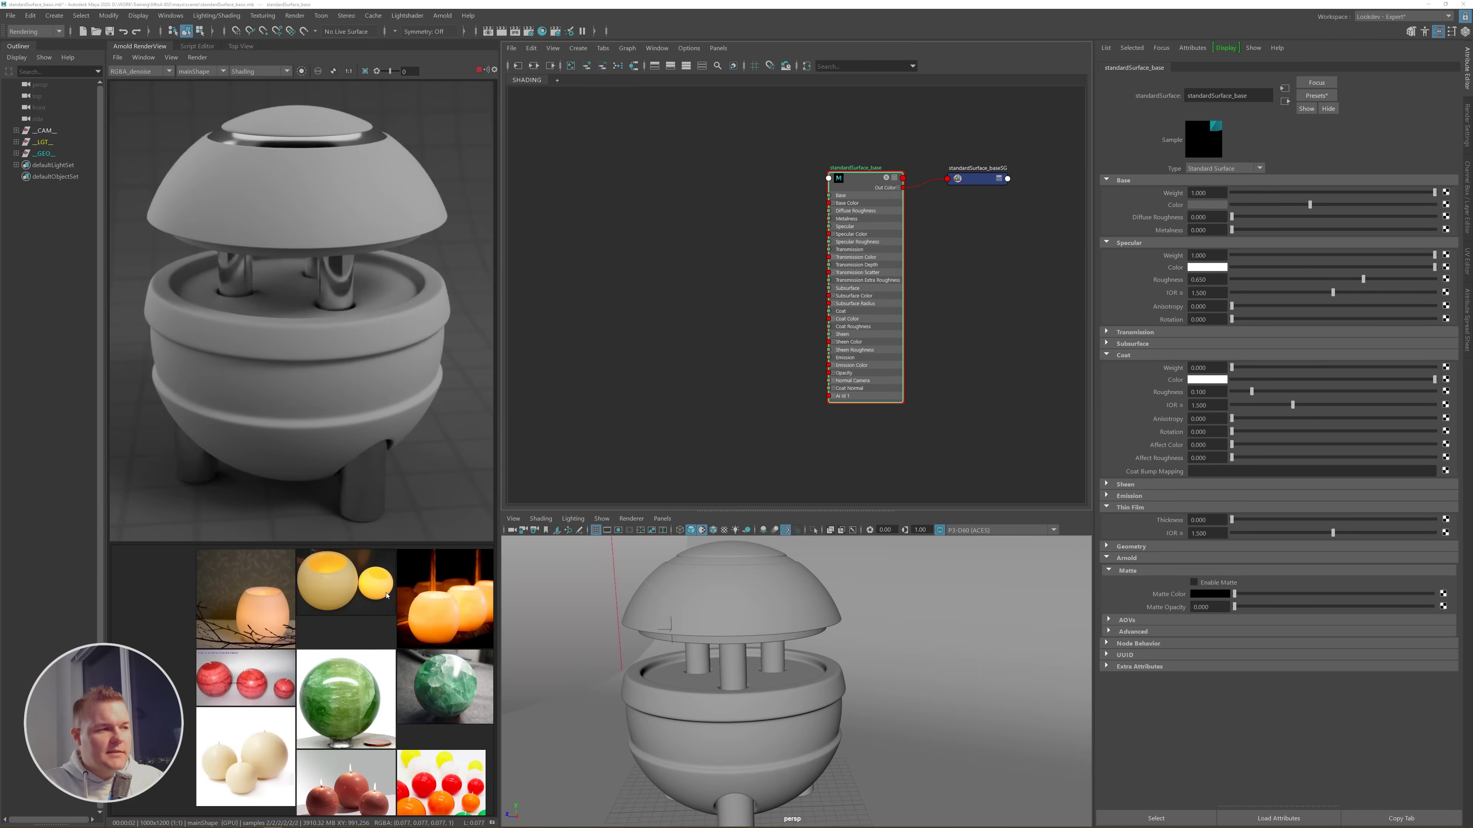
{"action": "scroll", "coordinate": [437, 610], "scroll_direction": "up", "scroll_amount": 2}
{"action": "scroll", "coordinate": [406, 639], "scroll_direction": "down", "scroll_amount": 1}
{"action": "middle_click_drag", "start_coordinate": [383, 725], "coordinate": [381, 644]}
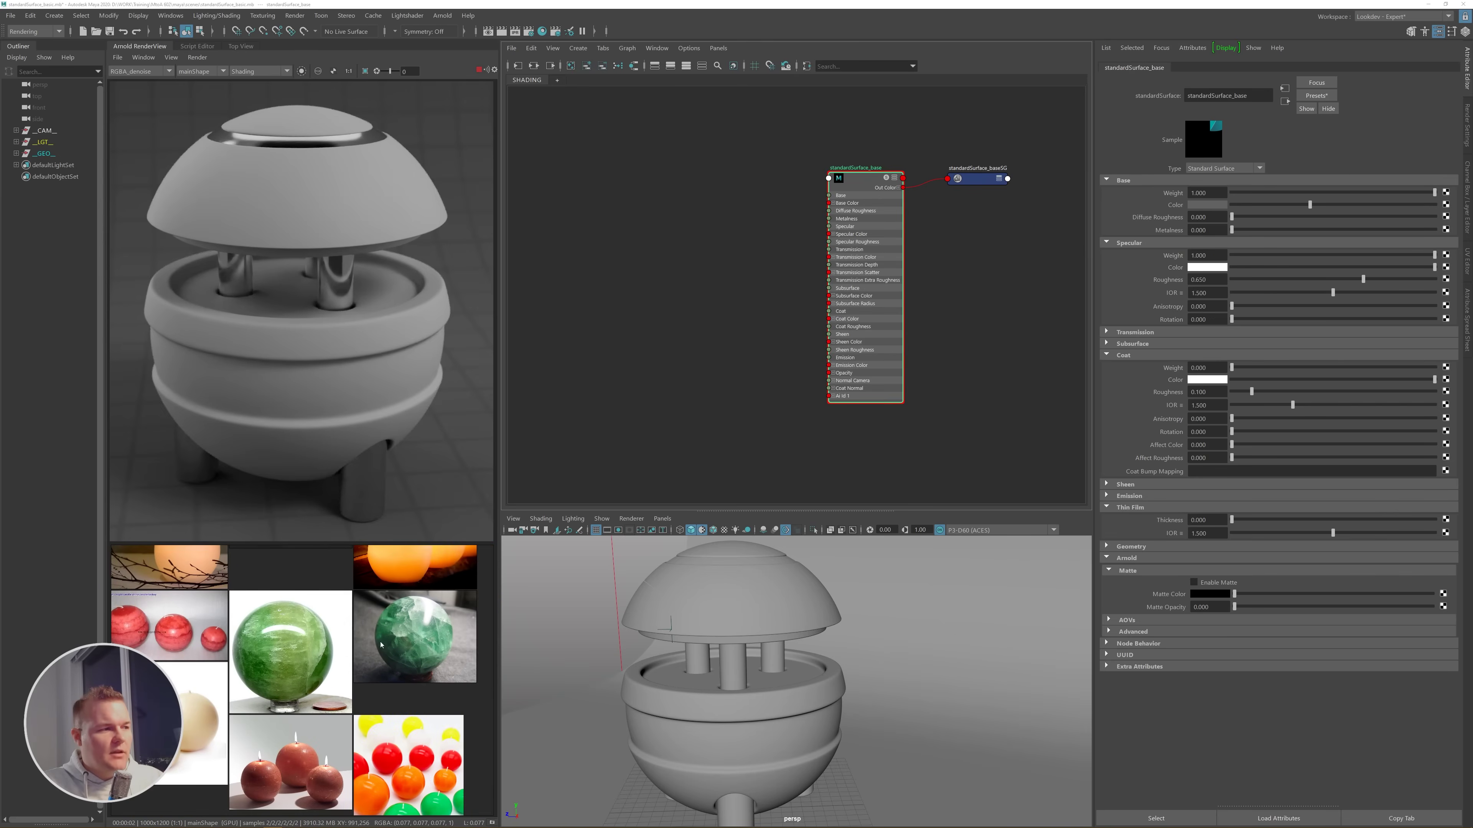
{"action": "middle_click_drag", "start_coordinate": [406, 723], "coordinate": [409, 639]}
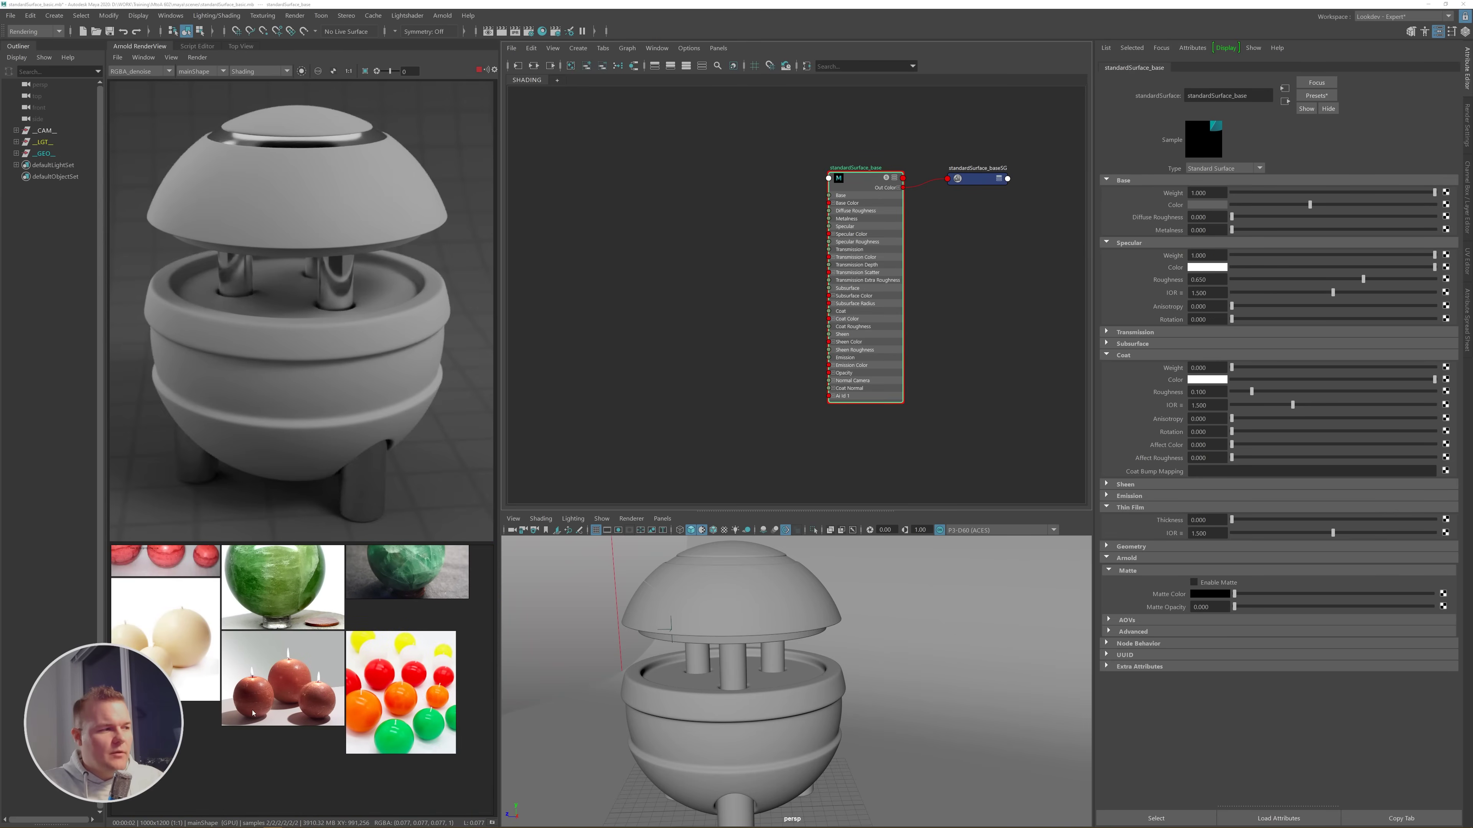
{"action": "scroll", "coordinate": [253, 714], "scroll_direction": "up", "scroll_amount": 5}
{"action": "scroll", "coordinate": [325, 722], "scroll_direction": "down", "scroll_amount": 7}
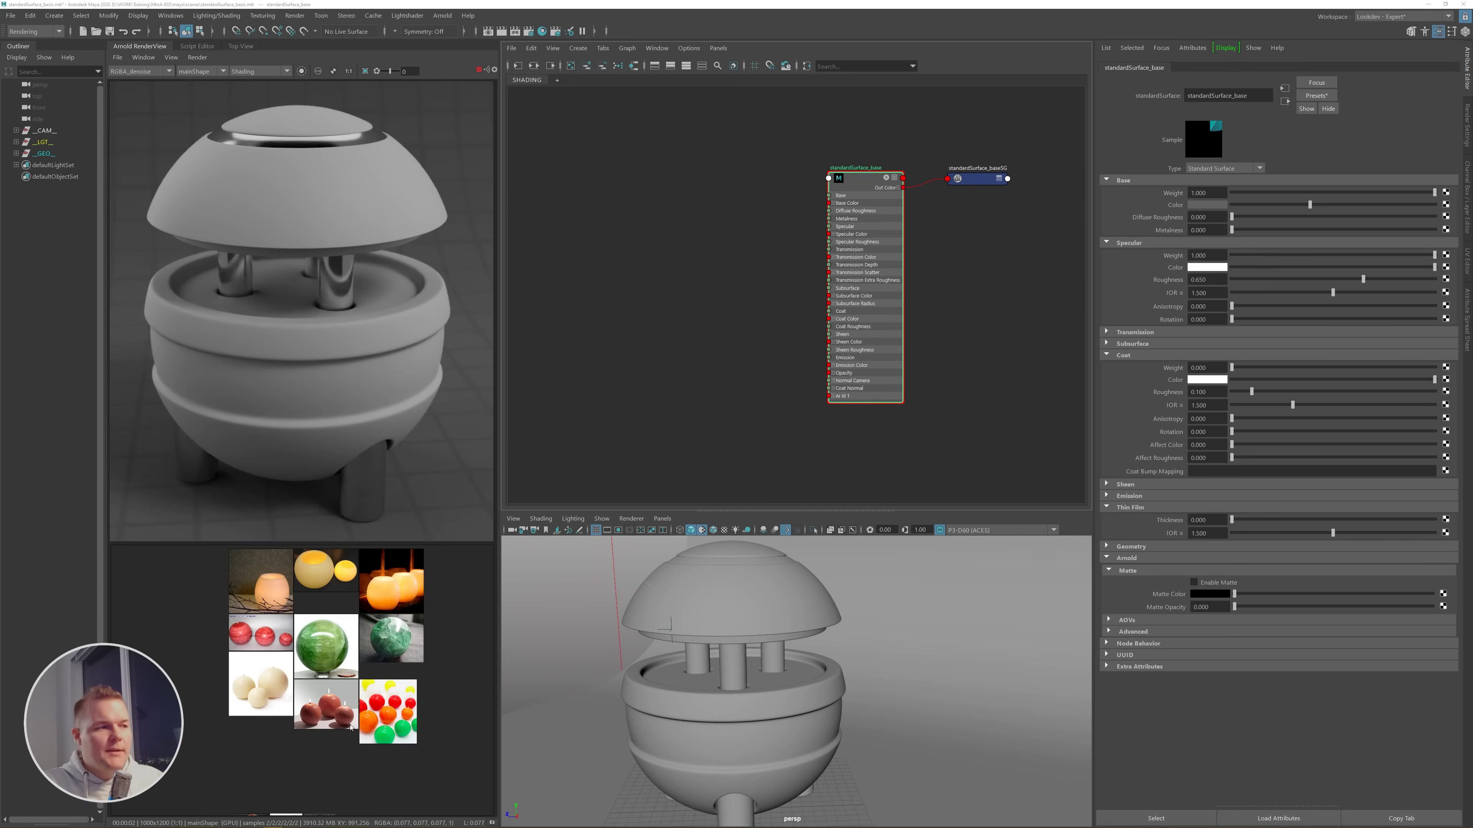
- Examine the iridescent reference images of bubbles and beetles up close
{"action": "middle_click_drag", "start_coordinate": [482, 771], "coordinate": [378, 724]}
{"action": "scroll", "coordinate": [378, 724], "scroll_direction": "down", "scroll_amount": 3}
{"action": "scroll", "coordinate": [218, 789], "scroll_direction": "up", "scroll_amount": 5}
{"action": "middle_click_drag", "start_coordinate": [217, 789], "coordinate": [301, 707]}
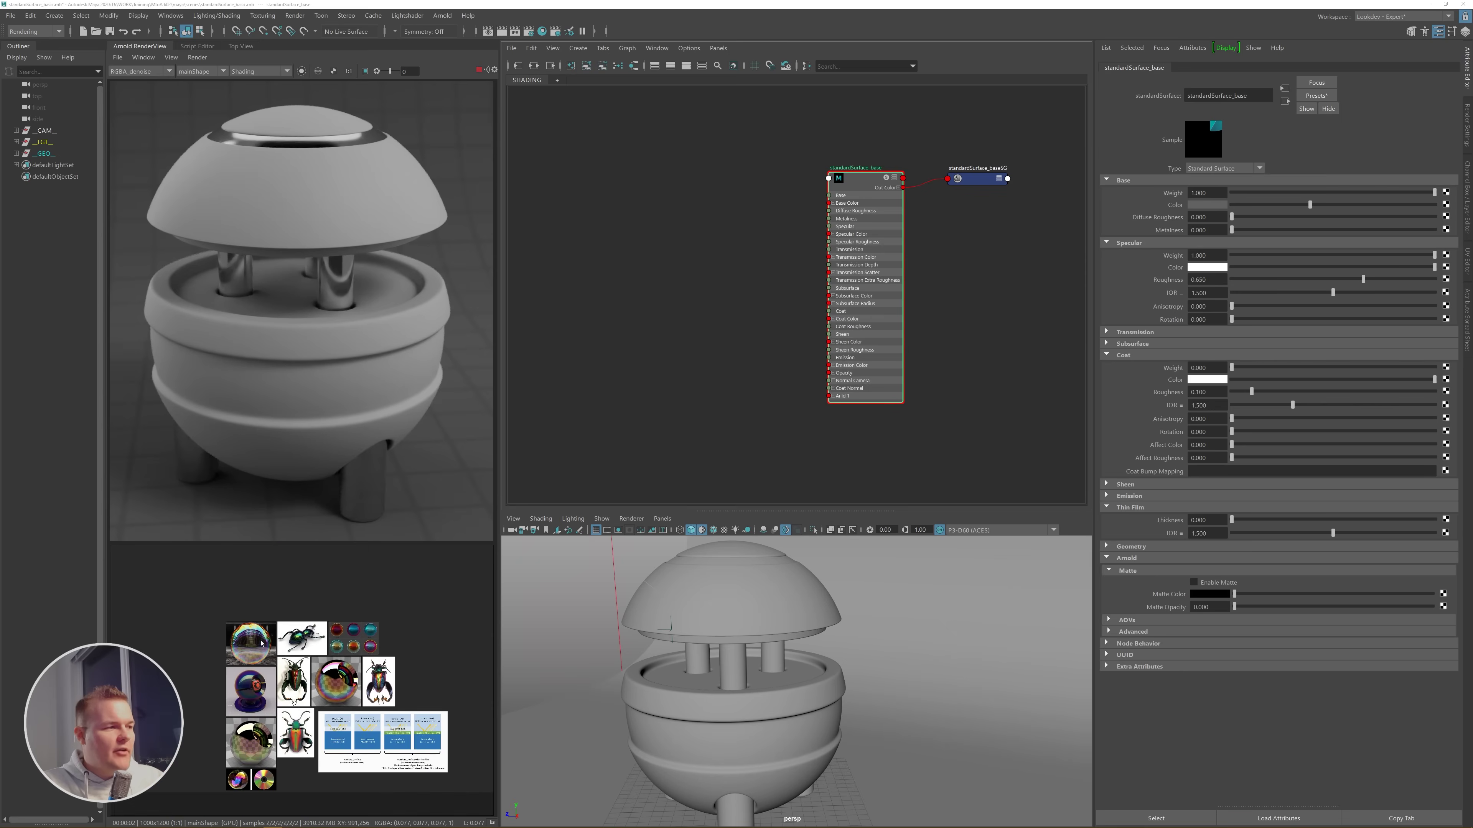
{"action": "scroll", "coordinate": [261, 643], "scroll_direction": "up", "scroll_amount": 4}
{"action": "scroll", "coordinate": [374, 673], "scroll_direction": "up", "scroll_amount": 4}
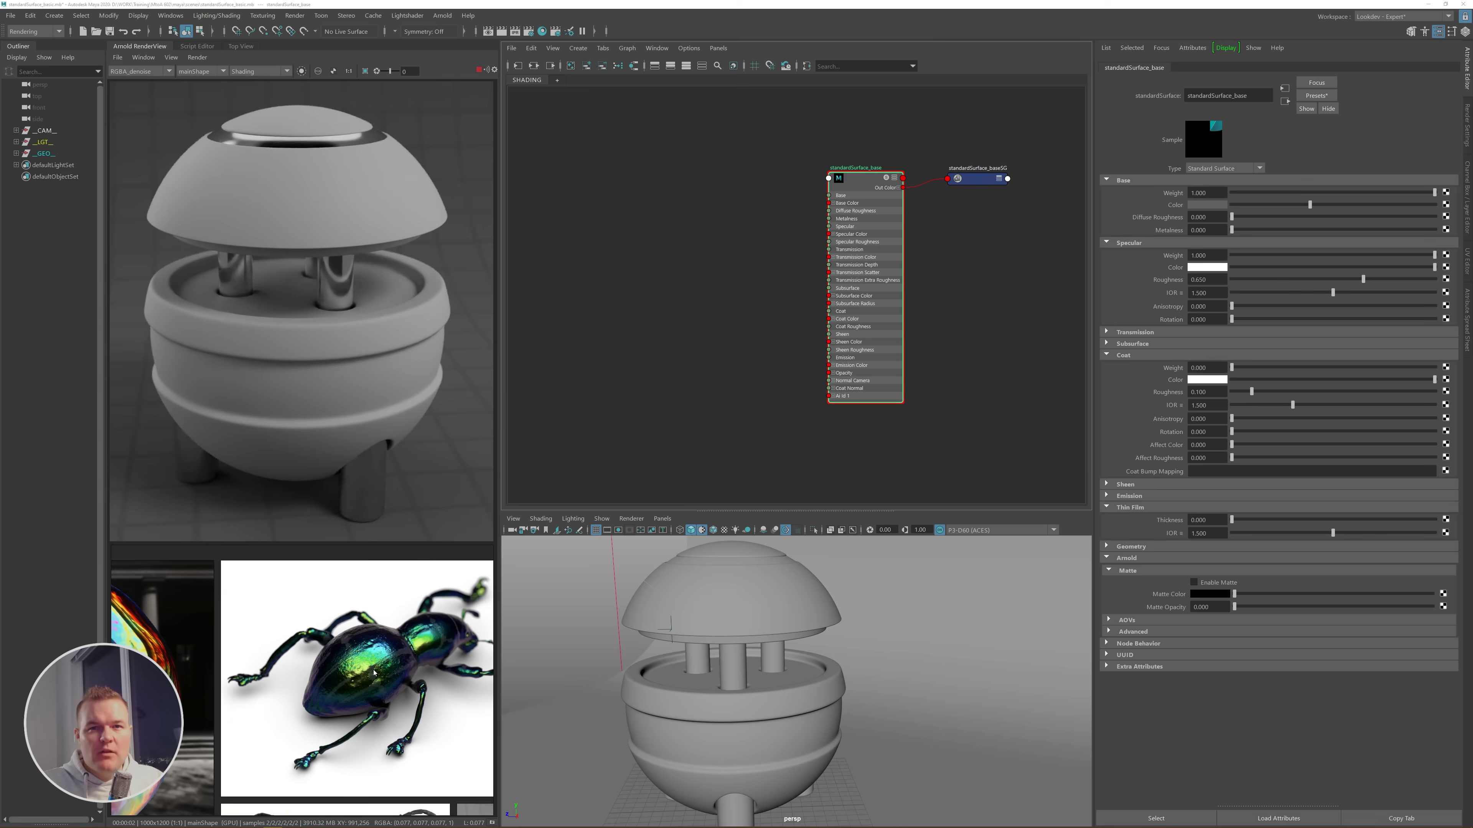
{"action": "scroll", "coordinate": [377, 685], "scroll_direction": "down", "scroll_amount": 8}
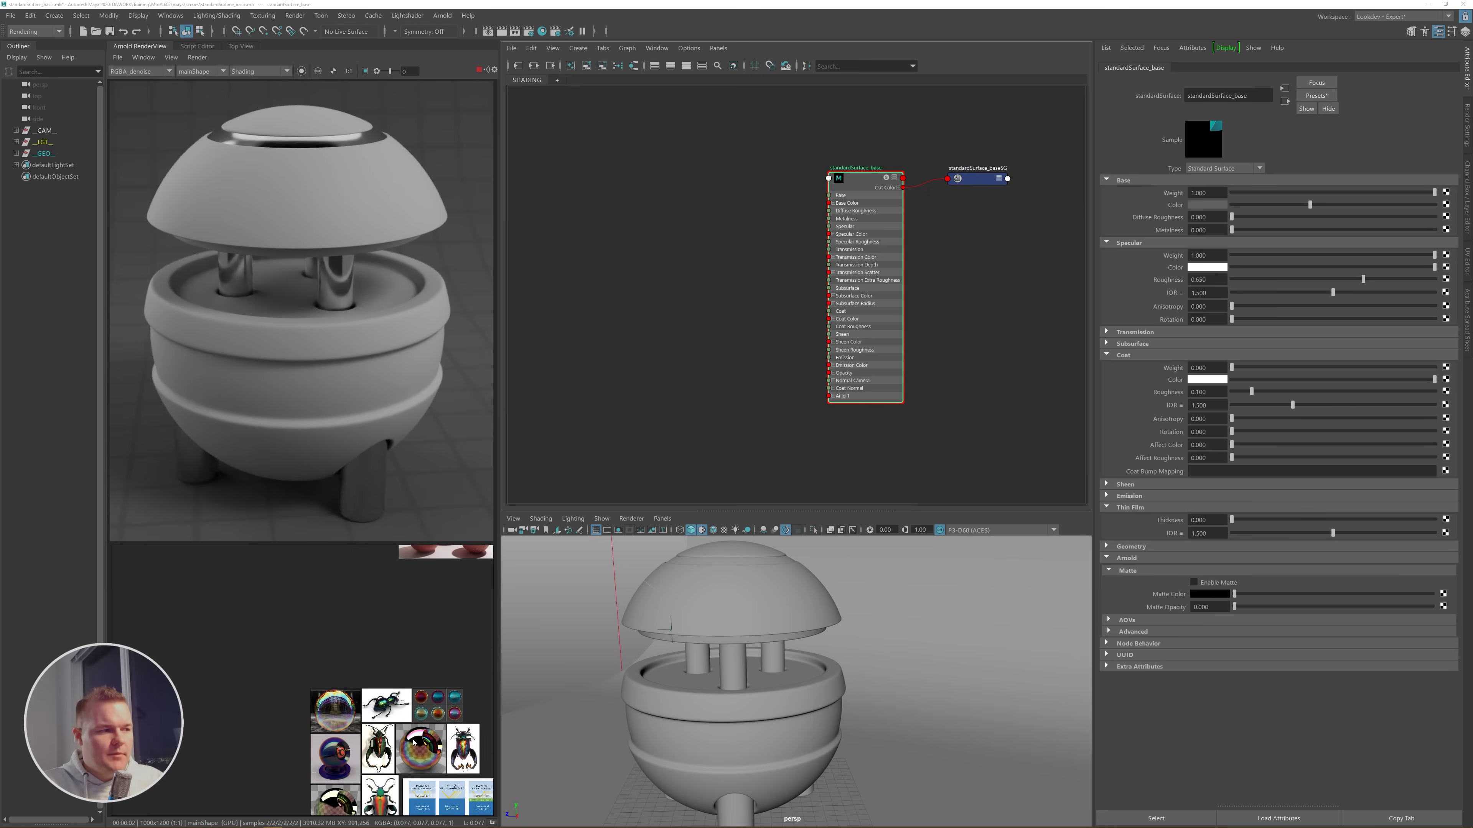
- Examine the glowing lava sphere references, plus the blue stone sphere and red cloth images
{"action": "middle_click_drag", "start_coordinate": [382, 701], "coordinate": [245, 656]}
{"action": "scroll", "coordinate": [397, 607], "scroll_direction": "up", "scroll_amount": 8}
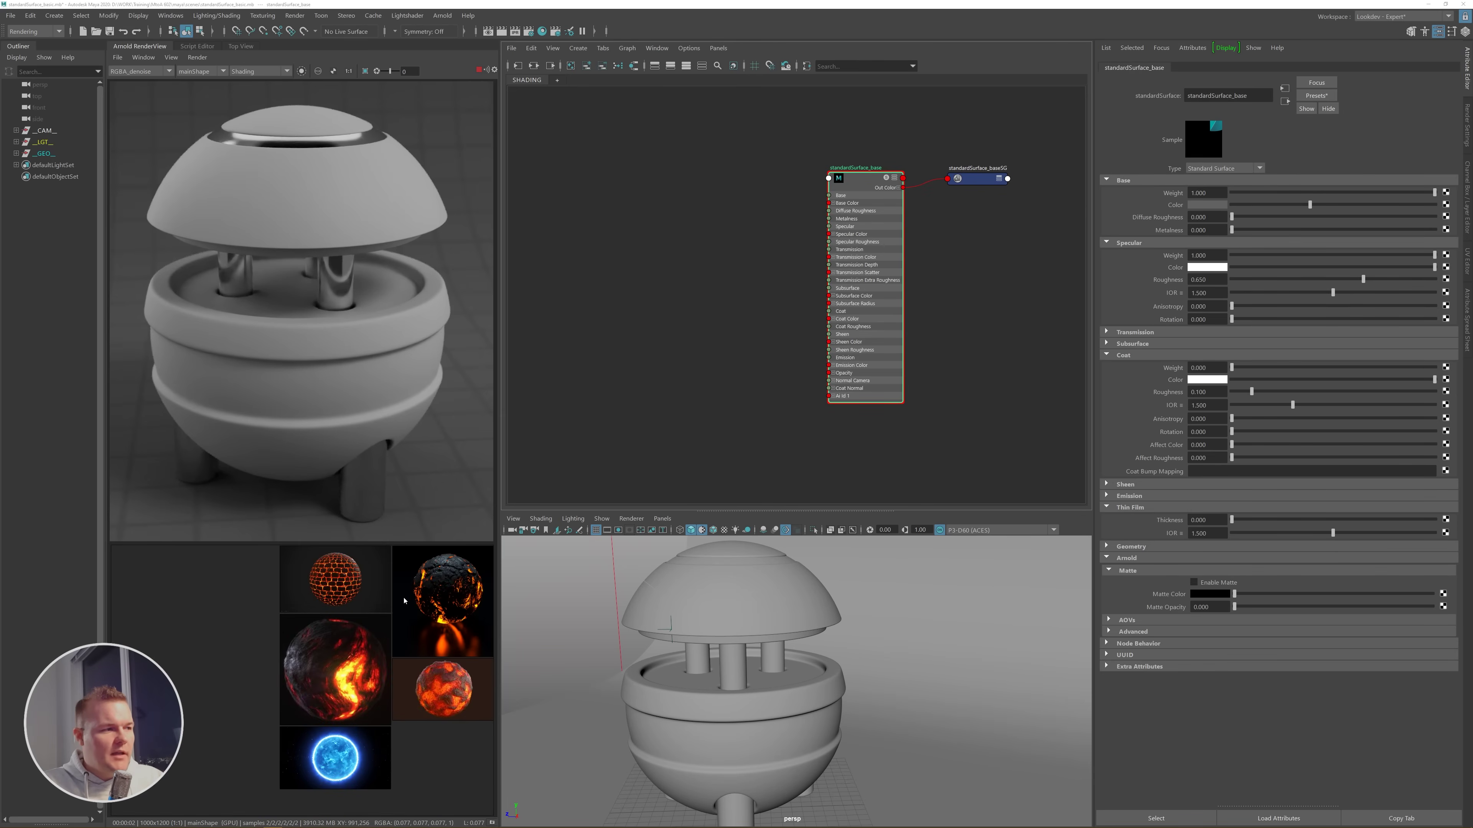
{"action": "scroll", "coordinate": [404, 601], "scroll_direction": "down", "scroll_amount": 6}
{"action": "scroll", "coordinate": [400, 600], "scroll_direction": "up", "scroll_amount": 8}
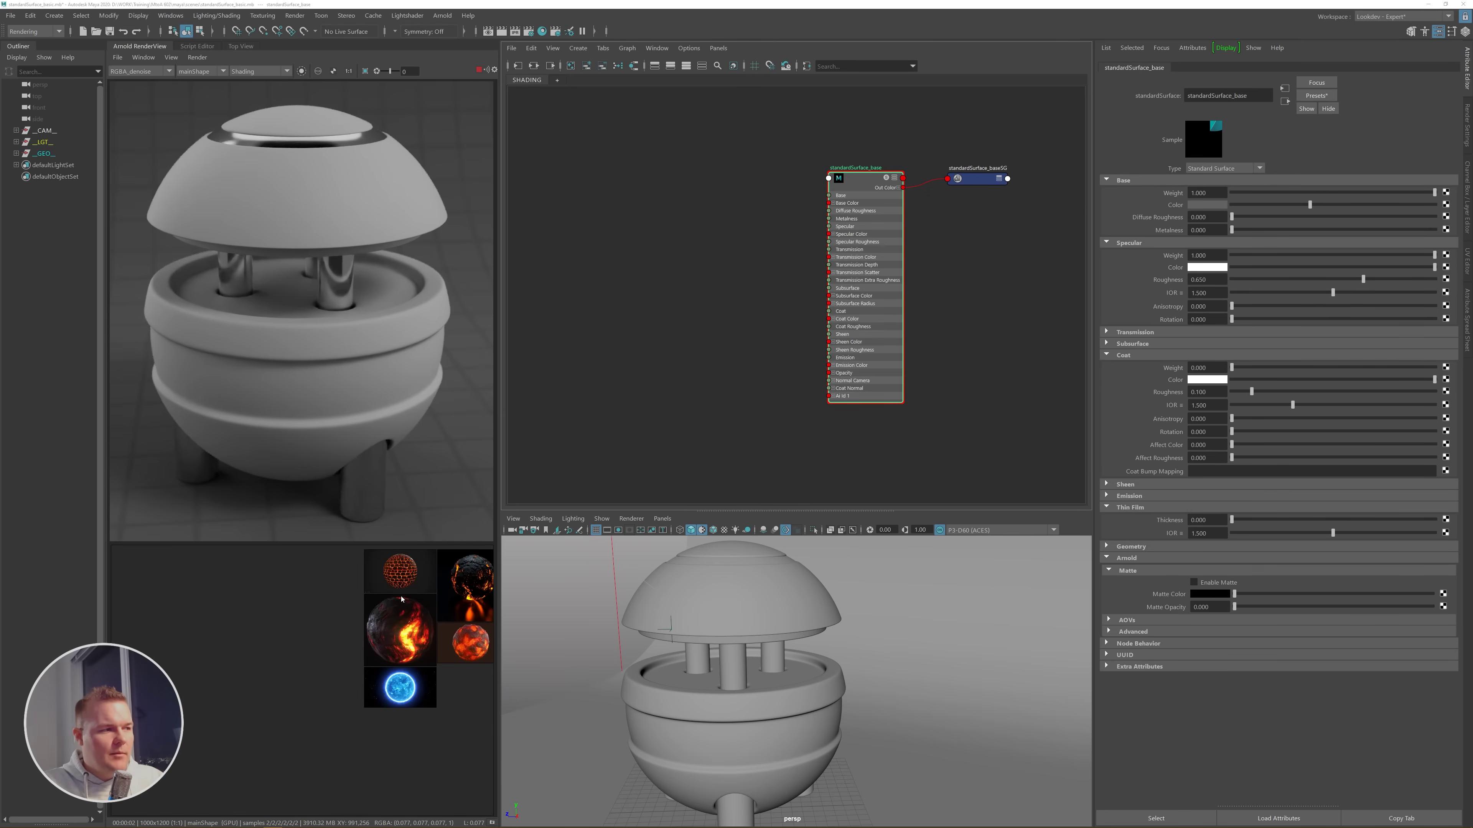
{"action": "scroll", "coordinate": [400, 599], "scroll_direction": "down", "scroll_amount": 6}
{"action": "middle_click_drag", "start_coordinate": [263, 582], "coordinate": [310, 643]}
{"action": "scroll", "coordinate": [311, 643], "scroll_direction": "up", "scroll_amount": 6}
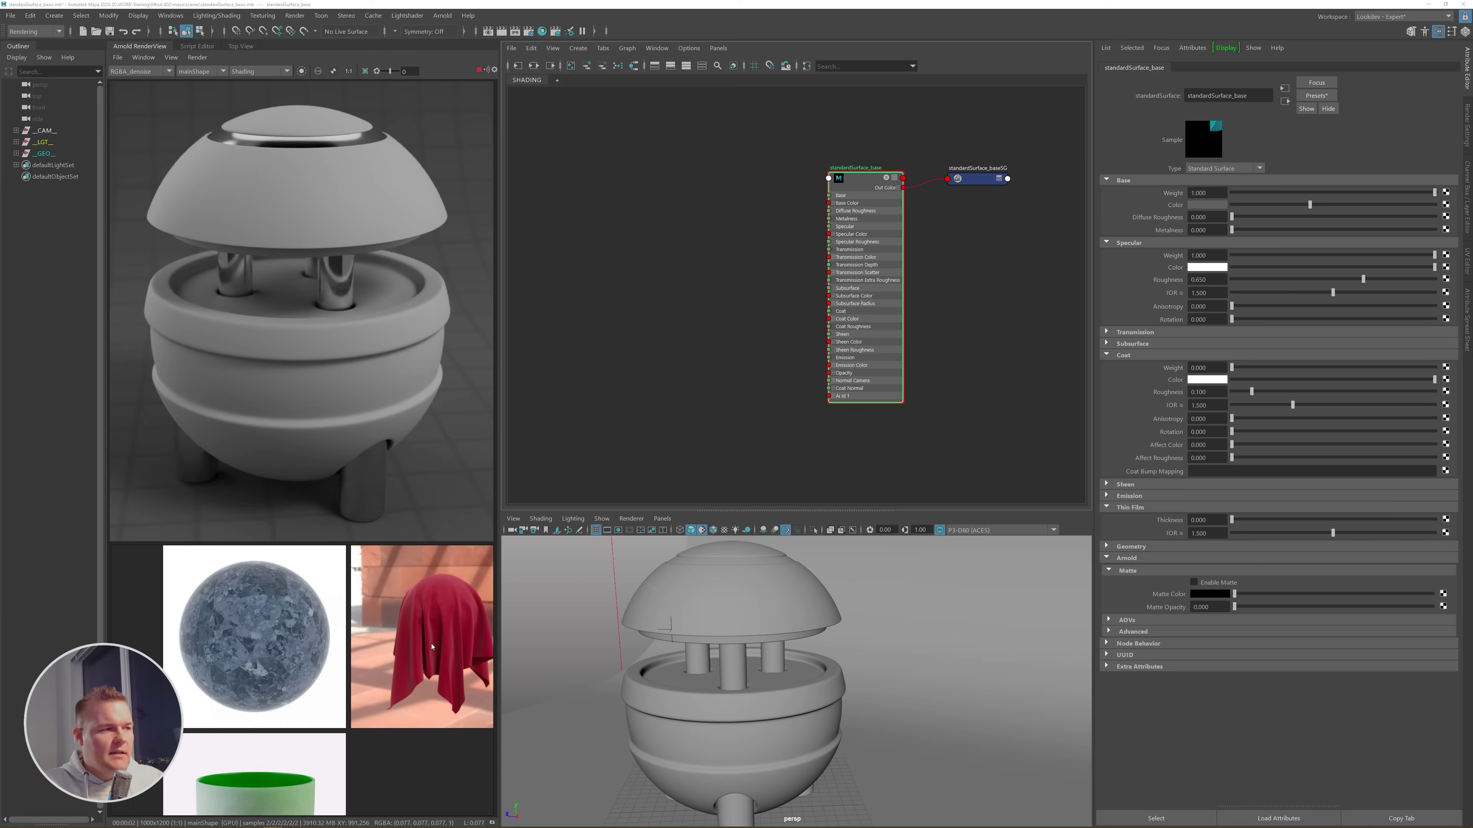
- Examine the metal sphere references and survey the full set of material groups on the reference board
{"action": "scroll", "coordinate": [325, 647], "scroll_direction": "down", "scroll_amount": 6}
{"action": "scroll", "coordinate": [402, 646], "scroll_direction": "down", "scroll_amount": 6}
{"action": "middle_click_drag", "start_coordinate": [418, 639], "coordinate": [334, 635]}
{"action": "scroll", "coordinate": [333, 635], "scroll_direction": "up", "scroll_amount": 6}
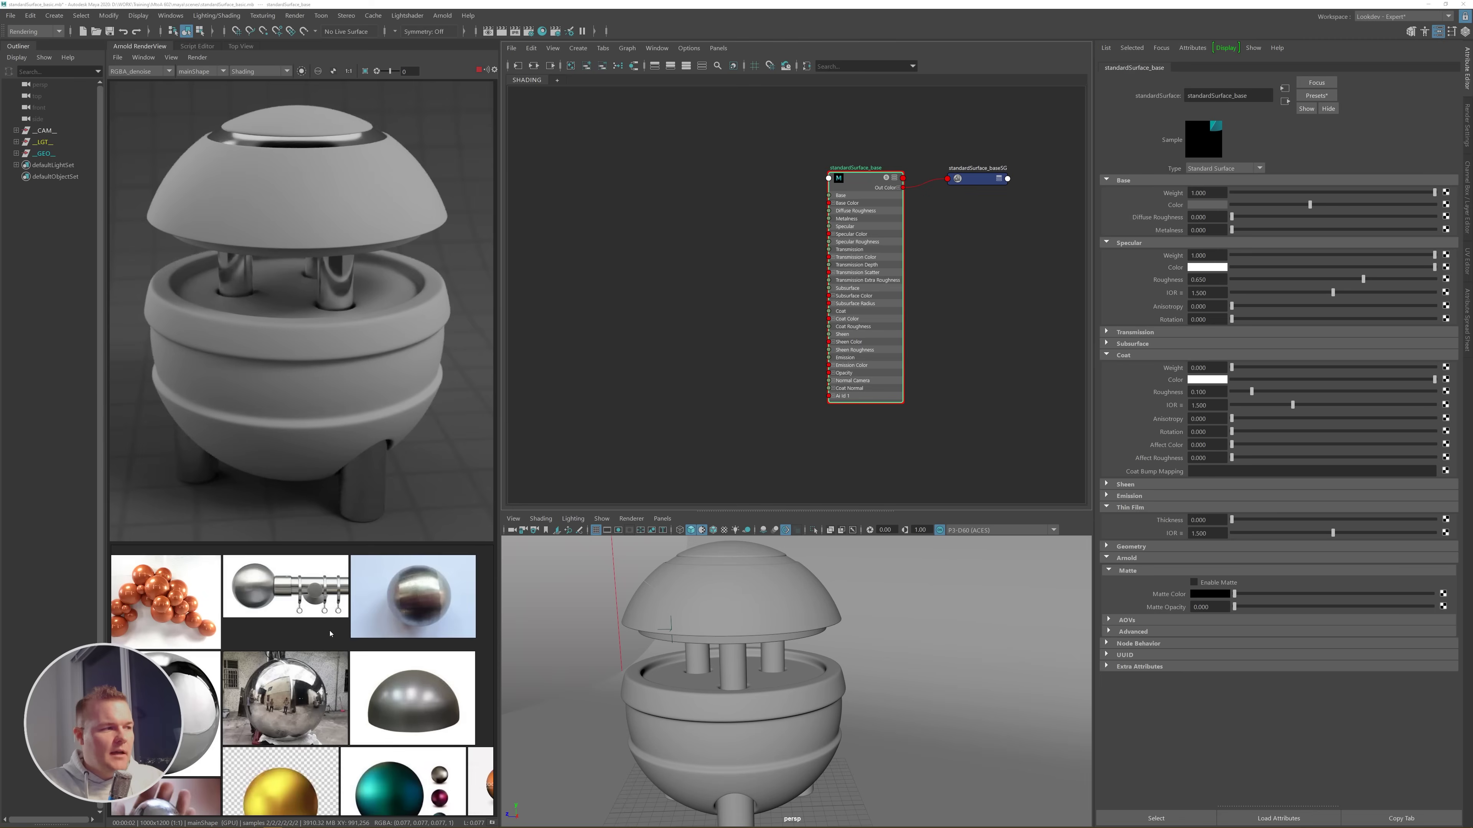
{"action": "scroll", "coordinate": [330, 633], "scroll_direction": "down", "scroll_amount": 3}
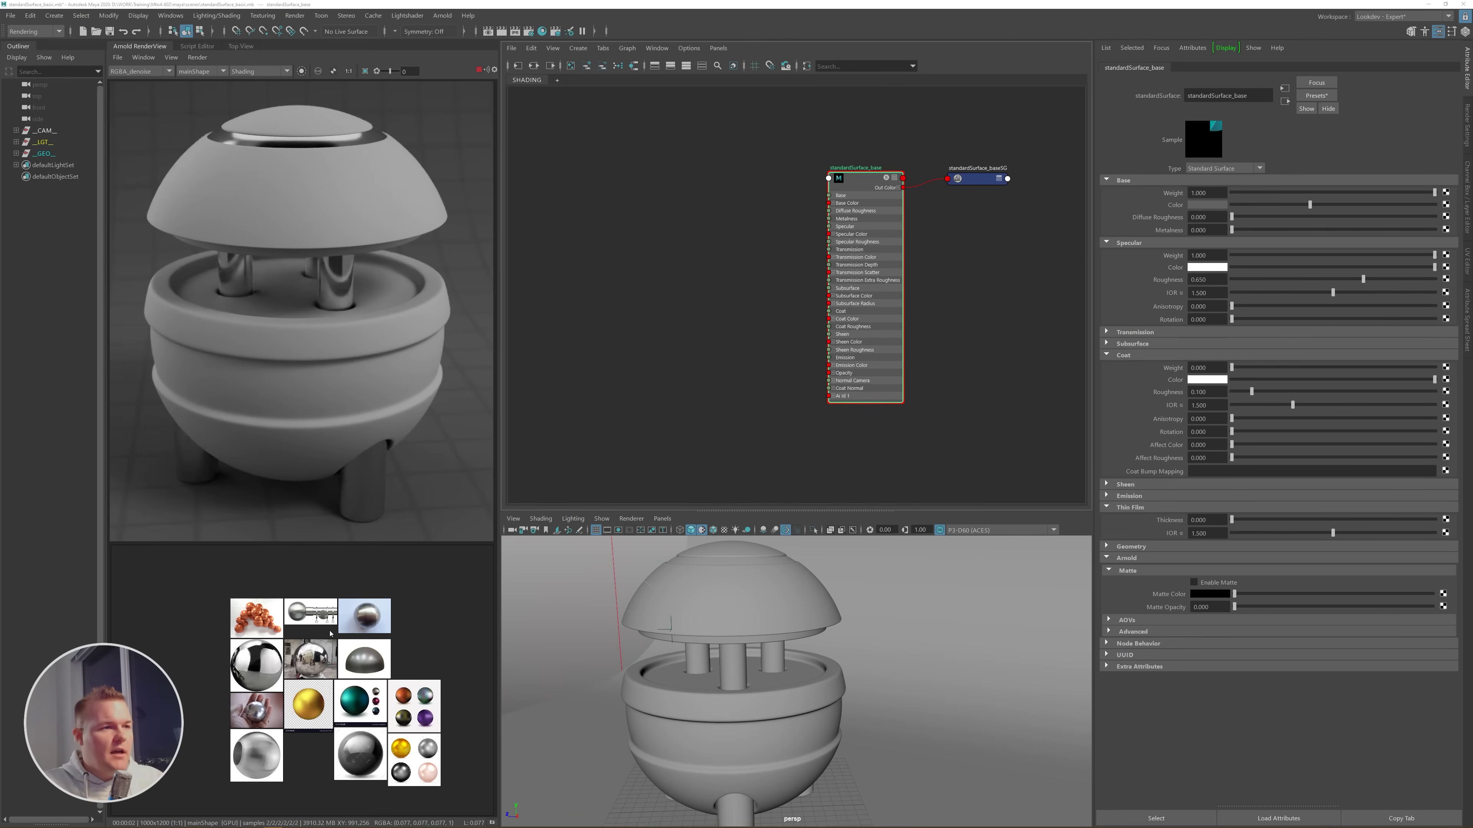
{"action": "scroll", "coordinate": [330, 634], "scroll_direction": "down", "scroll_amount": 6}
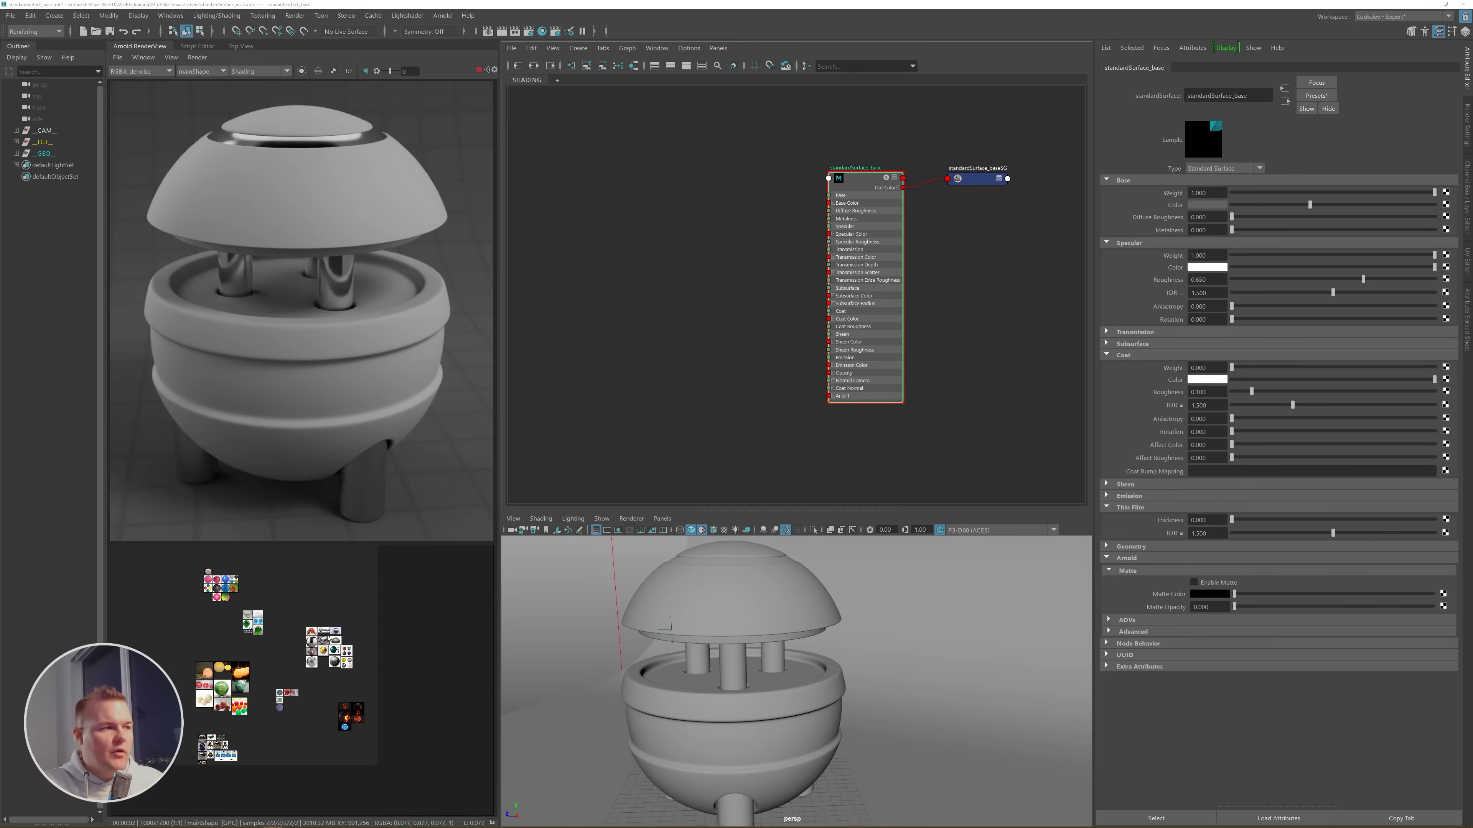
- Locate the plastic ball references and examine the glossy white ball image up close
{"action": "middle_click_drag", "start_coordinate": [226, 583], "coordinate": [347, 640]}
{"action": "scroll", "coordinate": [347, 641], "scroll_direction": "up", "scroll_amount": 6}
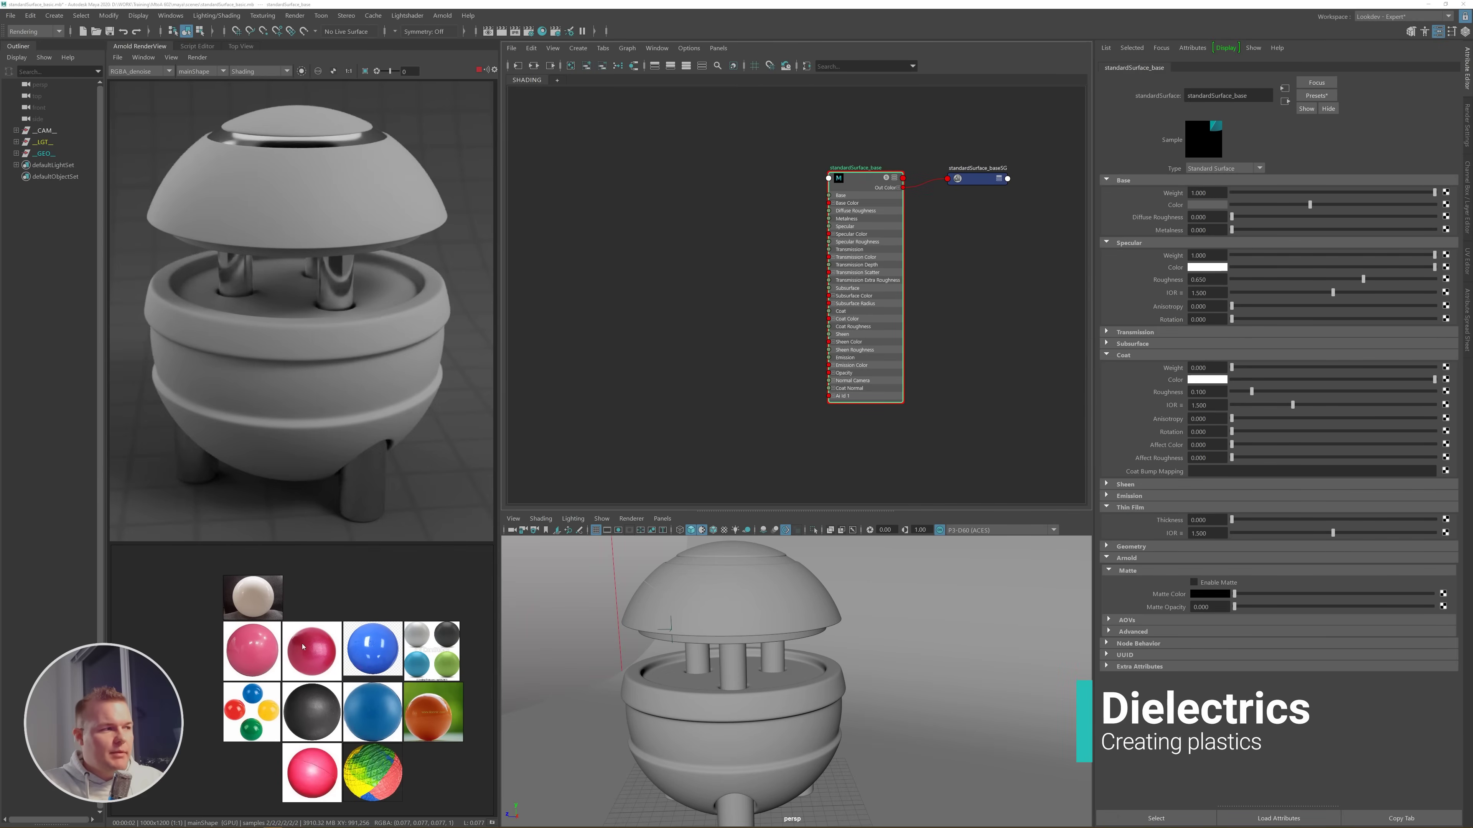
{"action": "scroll", "coordinate": [267, 605], "scroll_direction": "up", "scroll_amount": 3}
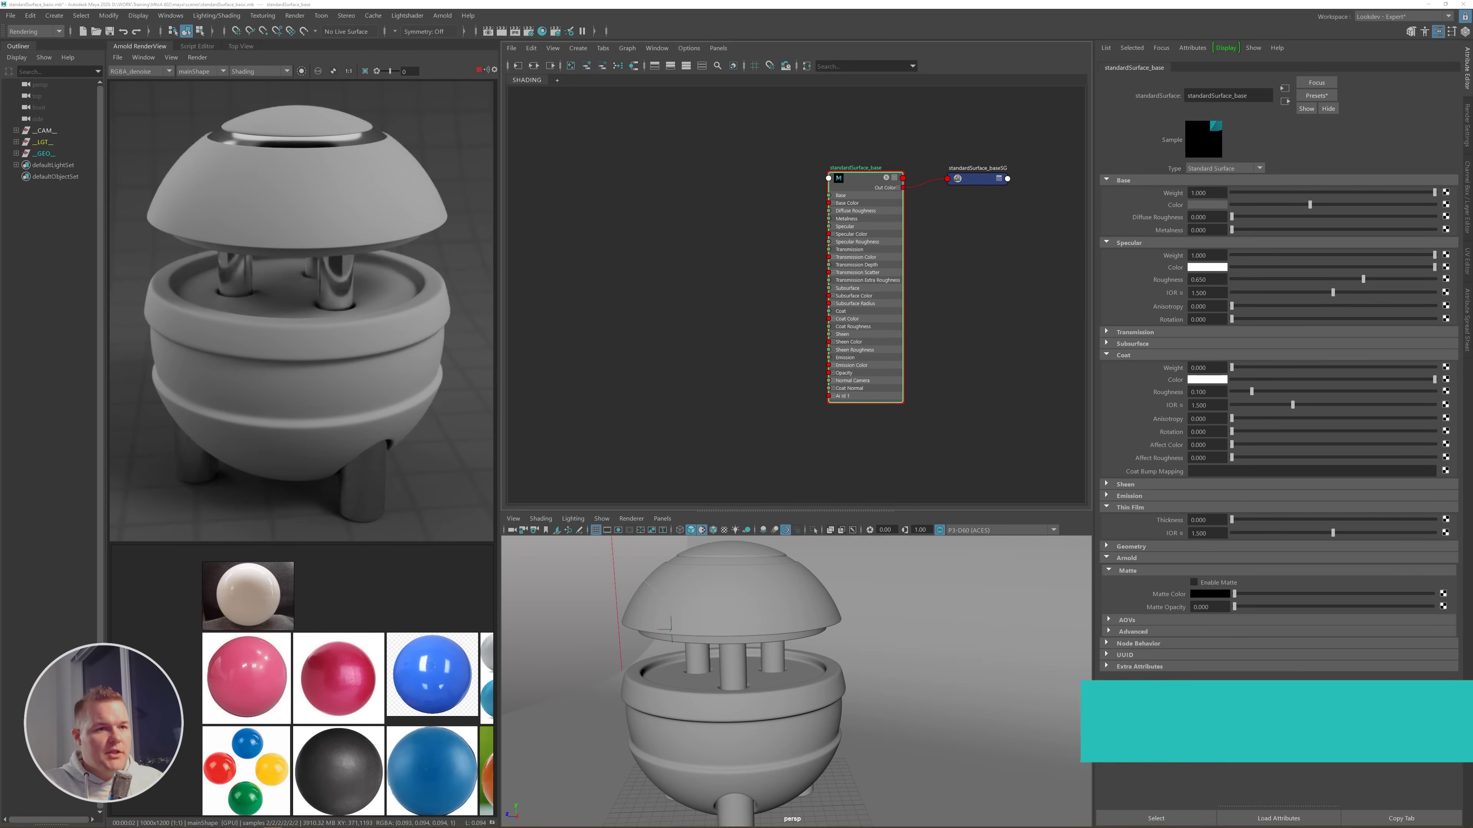
{"action": "scroll", "coordinate": [260, 607], "scroll_direction": "up", "scroll_amount": 5}
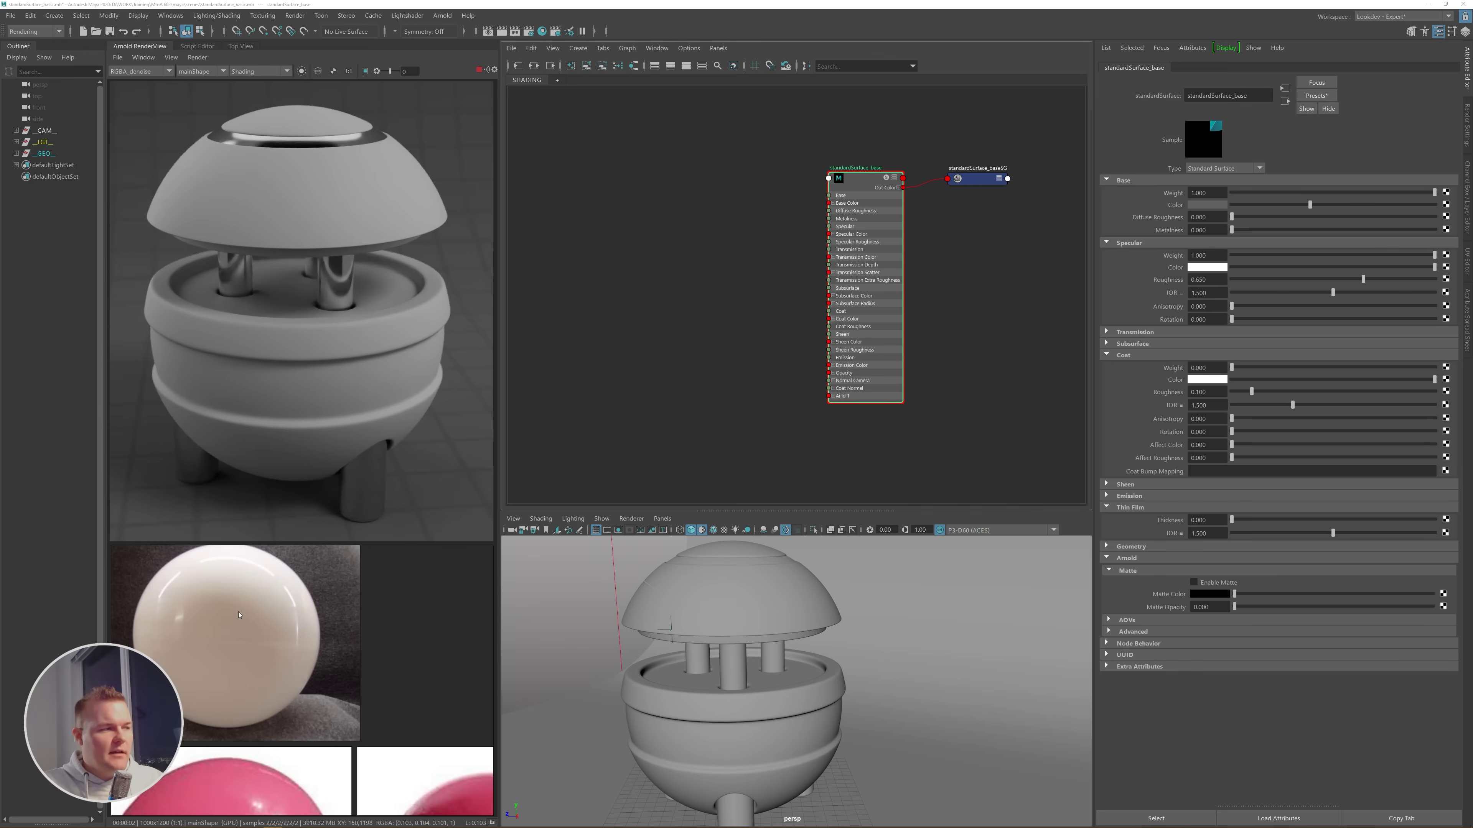
{"action": "middle_click_drag", "start_coordinate": [220, 582], "coordinate": [239, 622]}
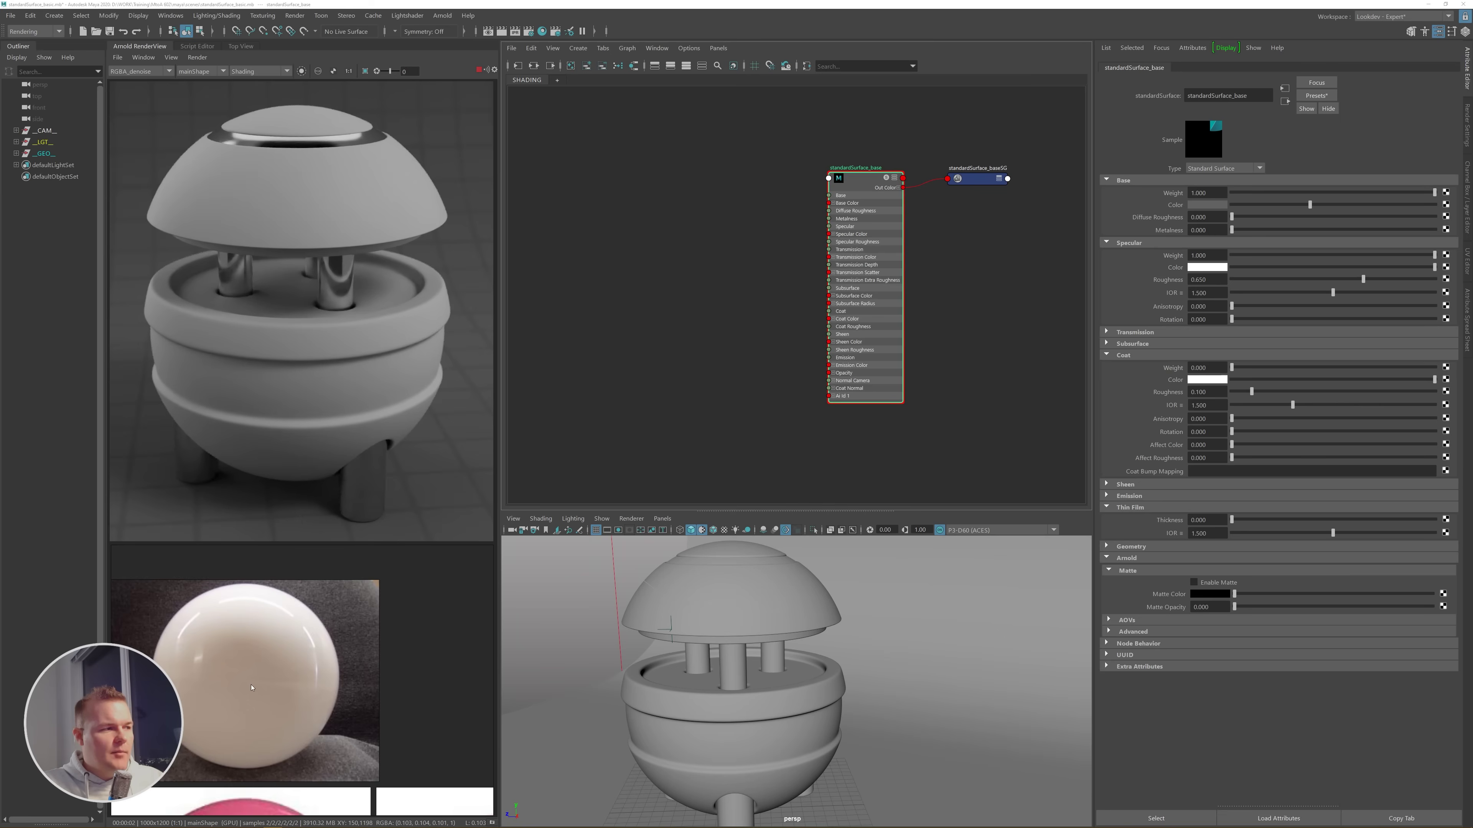
{"action": "middle_click_drag", "start_coordinate": [307, 668], "coordinate": [331, 641]}
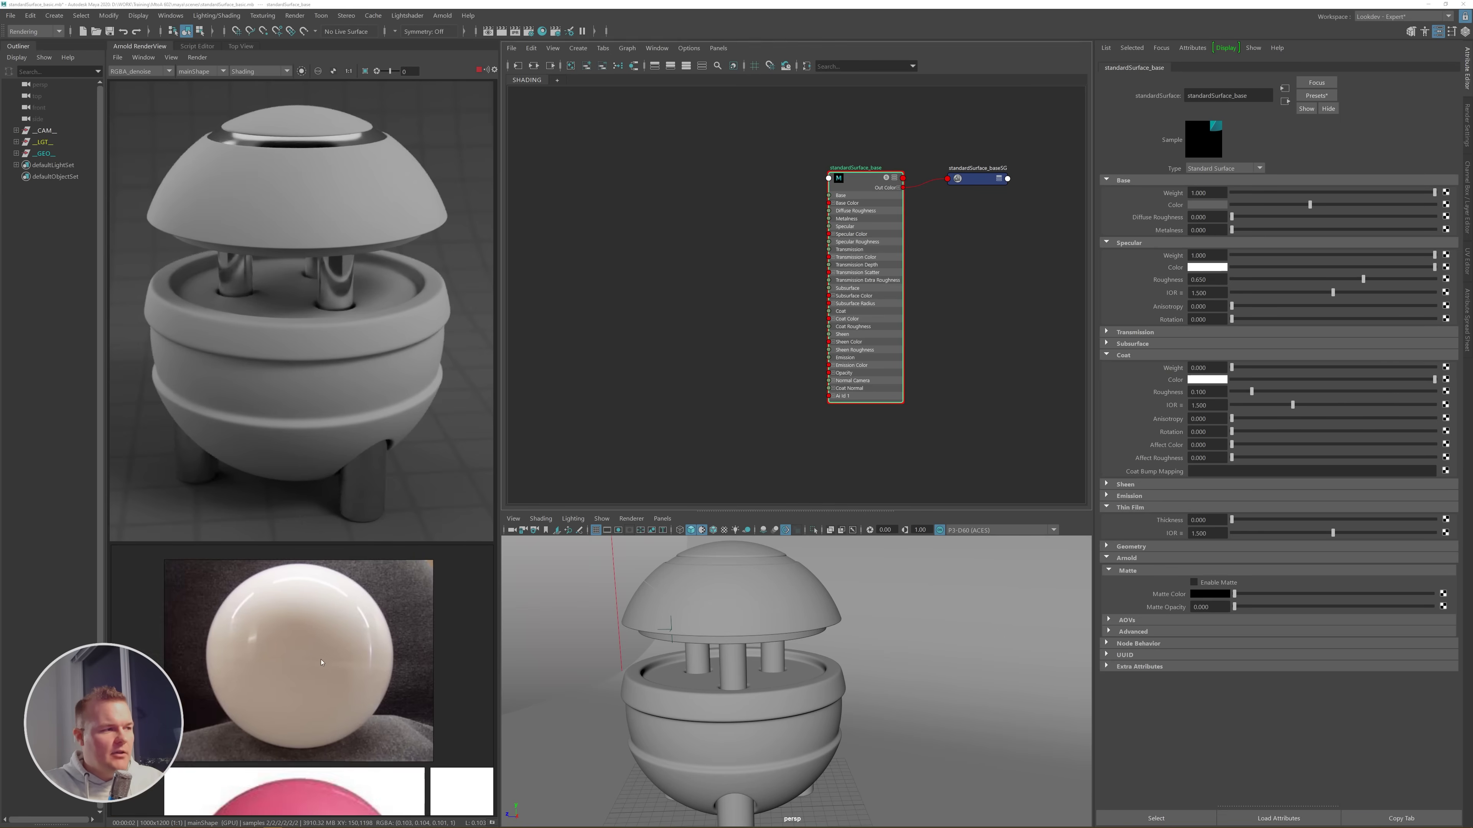
{"action": "scroll", "coordinate": [333, 640], "scroll_direction": "up", "scroll_amount": 2}
{"action": "double_click", "coordinate": [335, 641]}
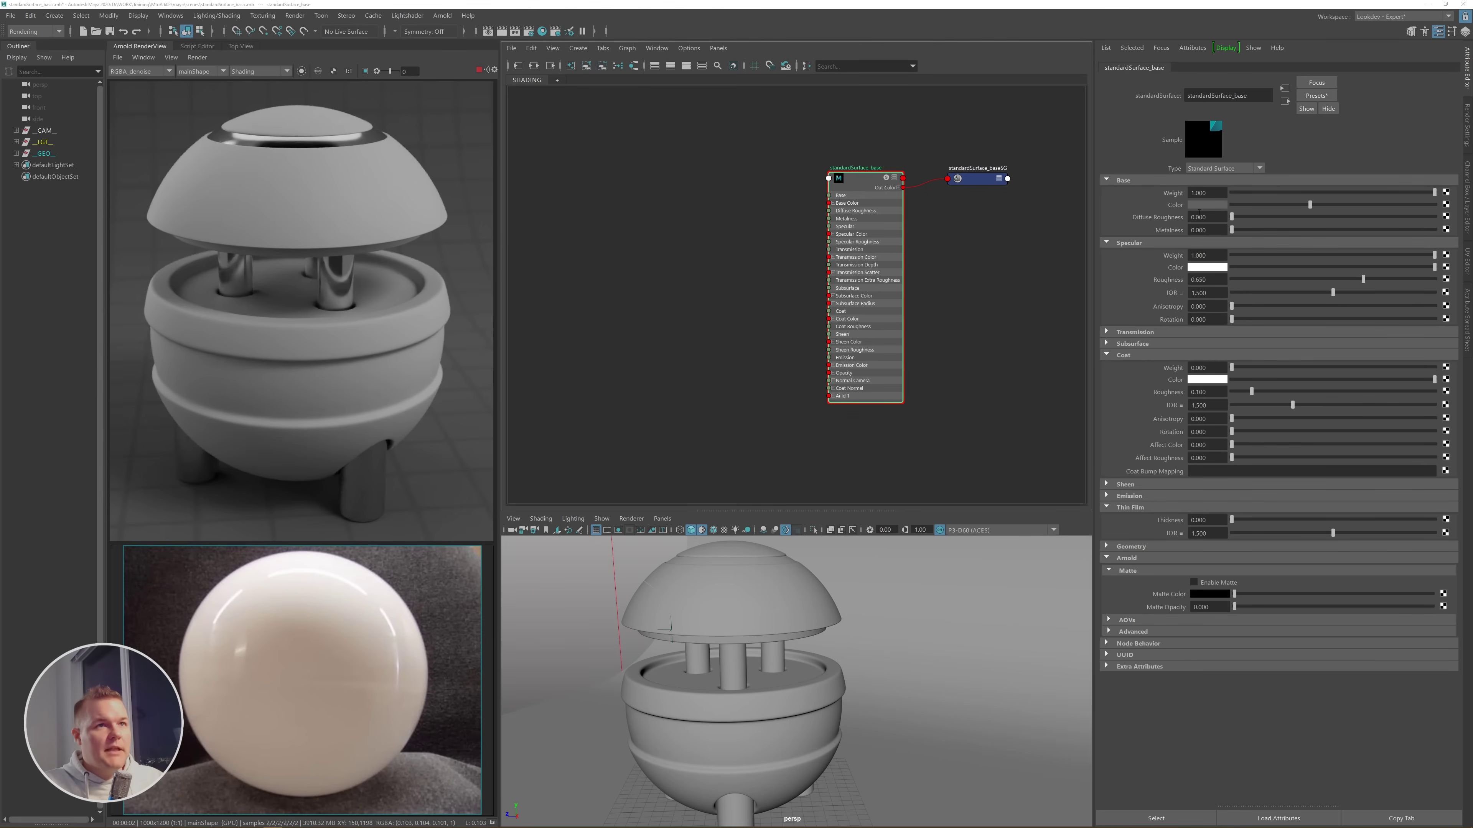
- Sample the base color of the standard surface shader from the white ball reference image
{"action": "left_click", "coordinate": [1205, 204]}
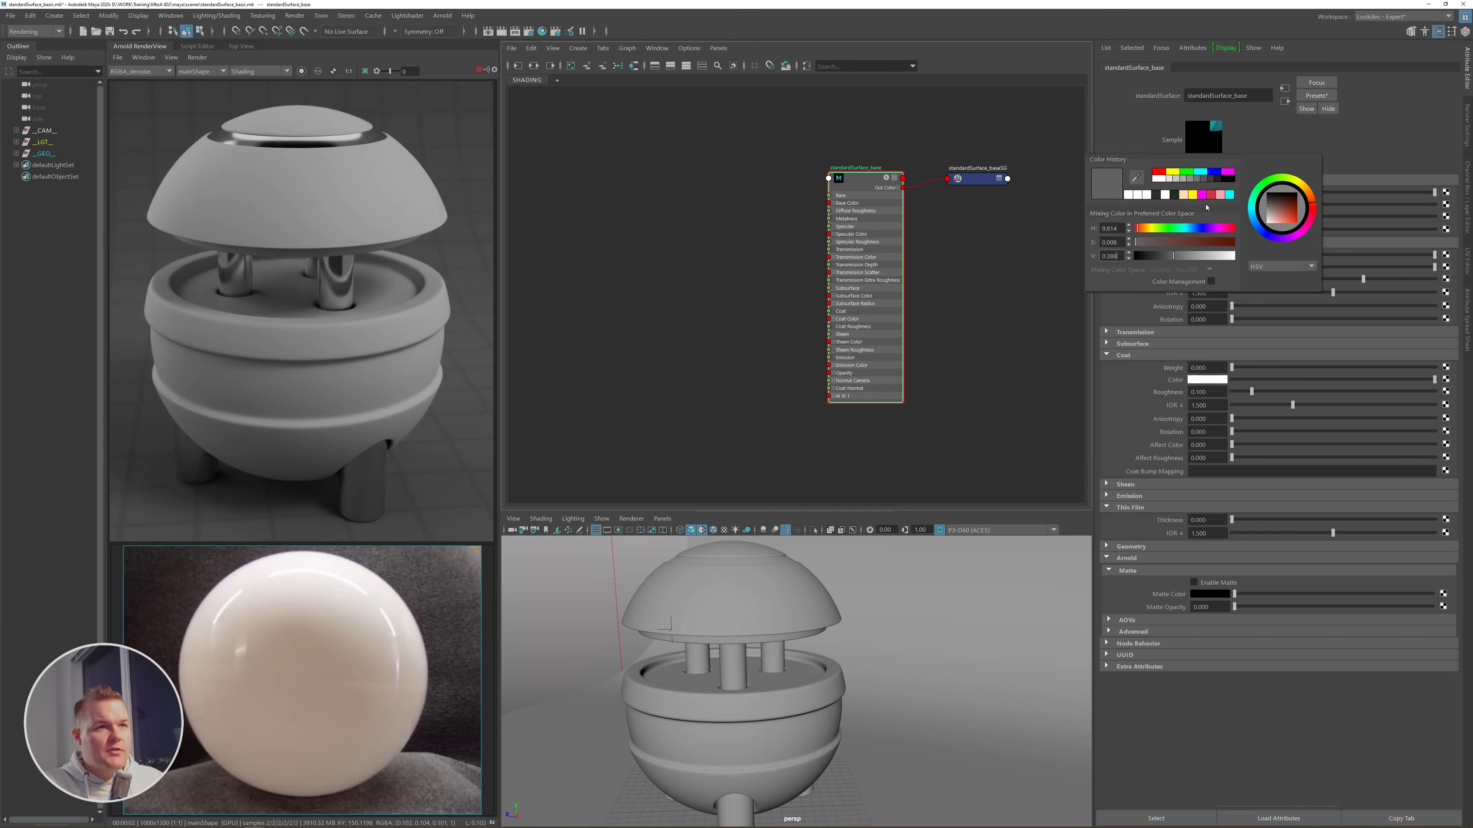
{"action": "left_click", "coordinate": [1136, 177]}
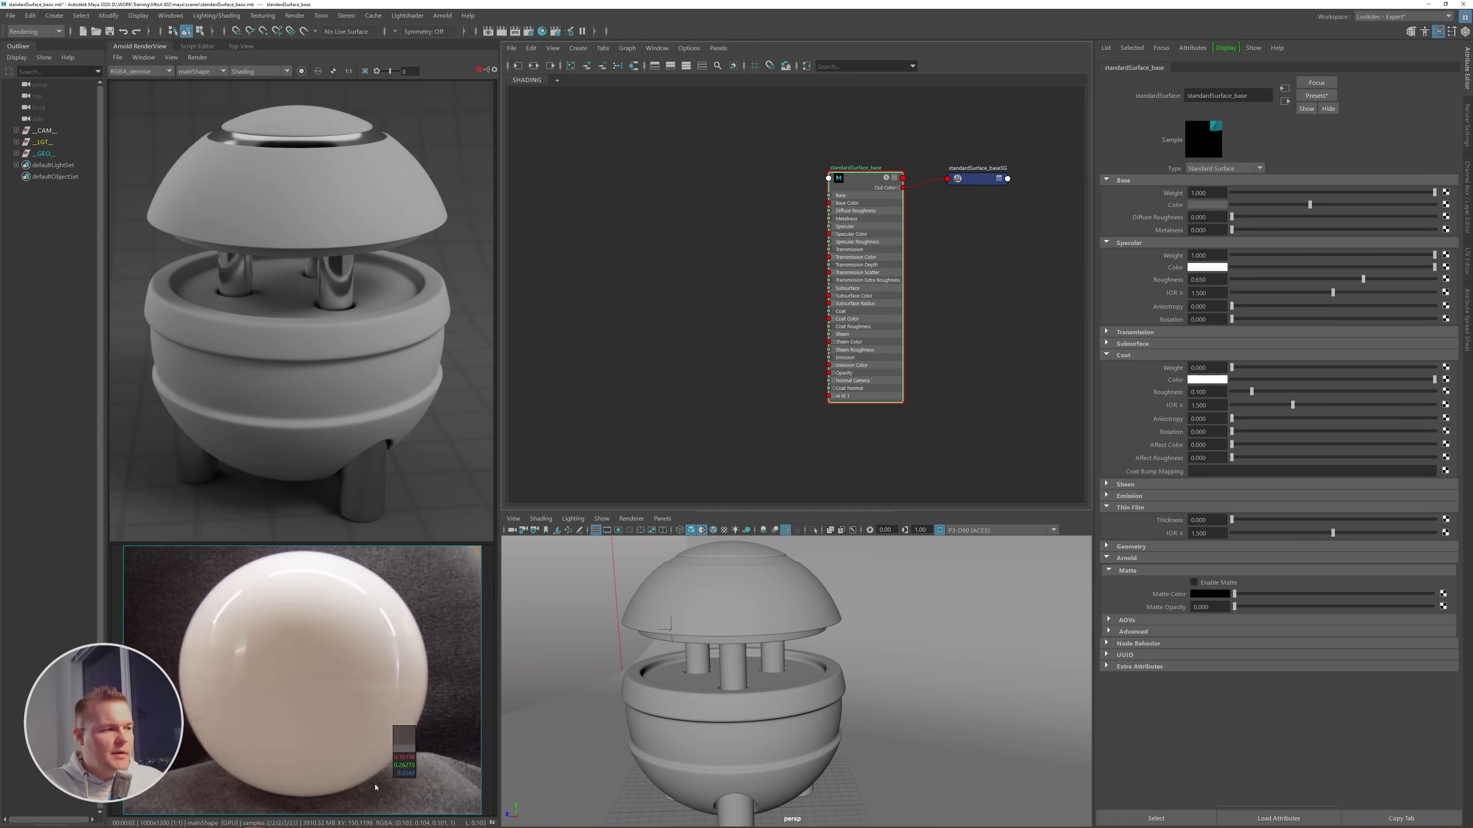
{"action": "left_click_drag", "start_coordinate": [323, 686], "coordinate": [306, 676]}
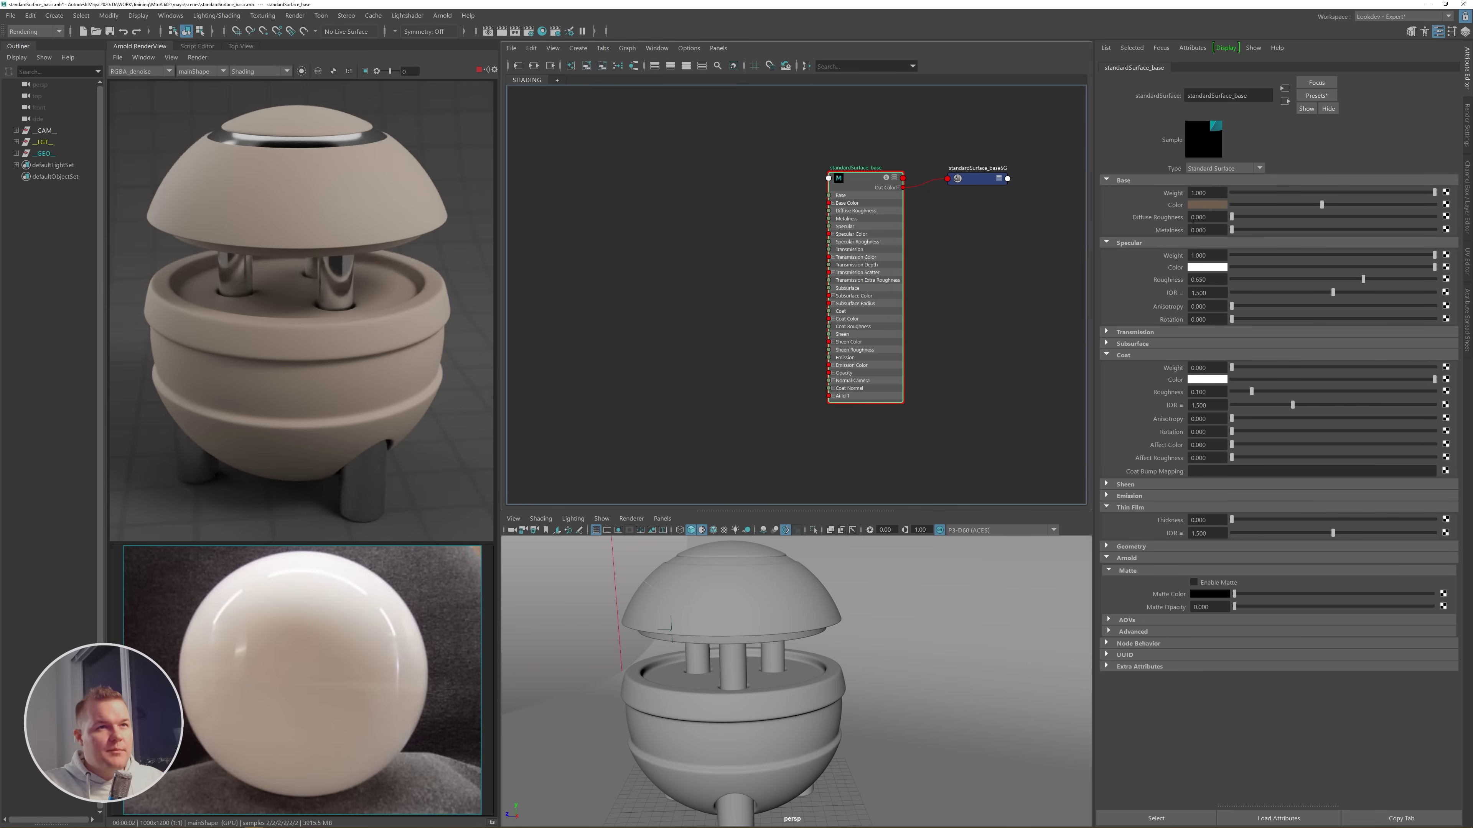
- Test the base diffuse roughness at 1 and return it to 0
{"action": "left_click", "coordinate": [1214, 219]}
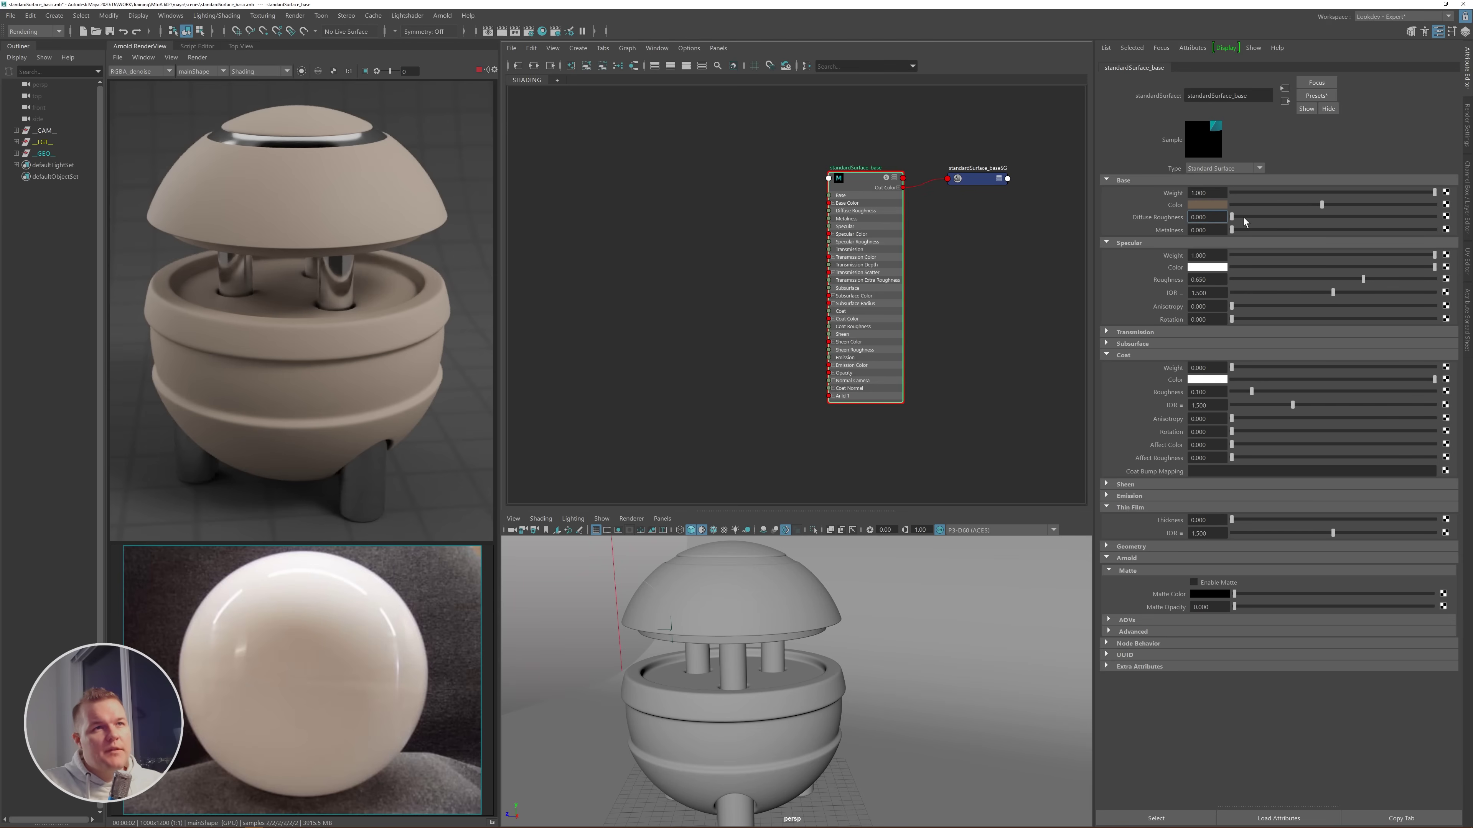
{"action": "left_click_drag", "start_coordinate": [1244, 217], "coordinate": [1365, 215]}
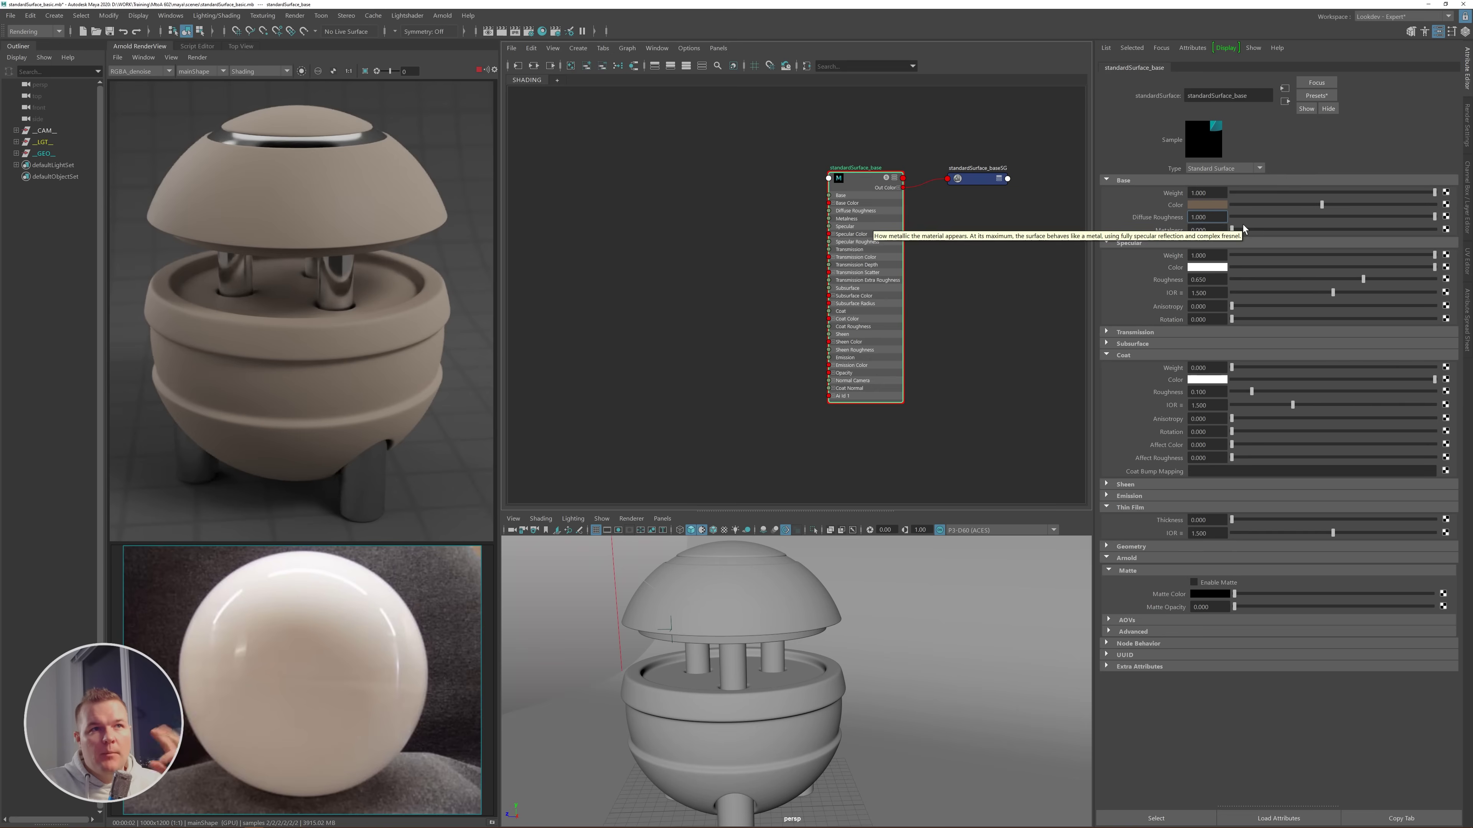
{"action": "left_click_drag", "start_coordinate": [1220, 217], "coordinate": [1175, 217]}
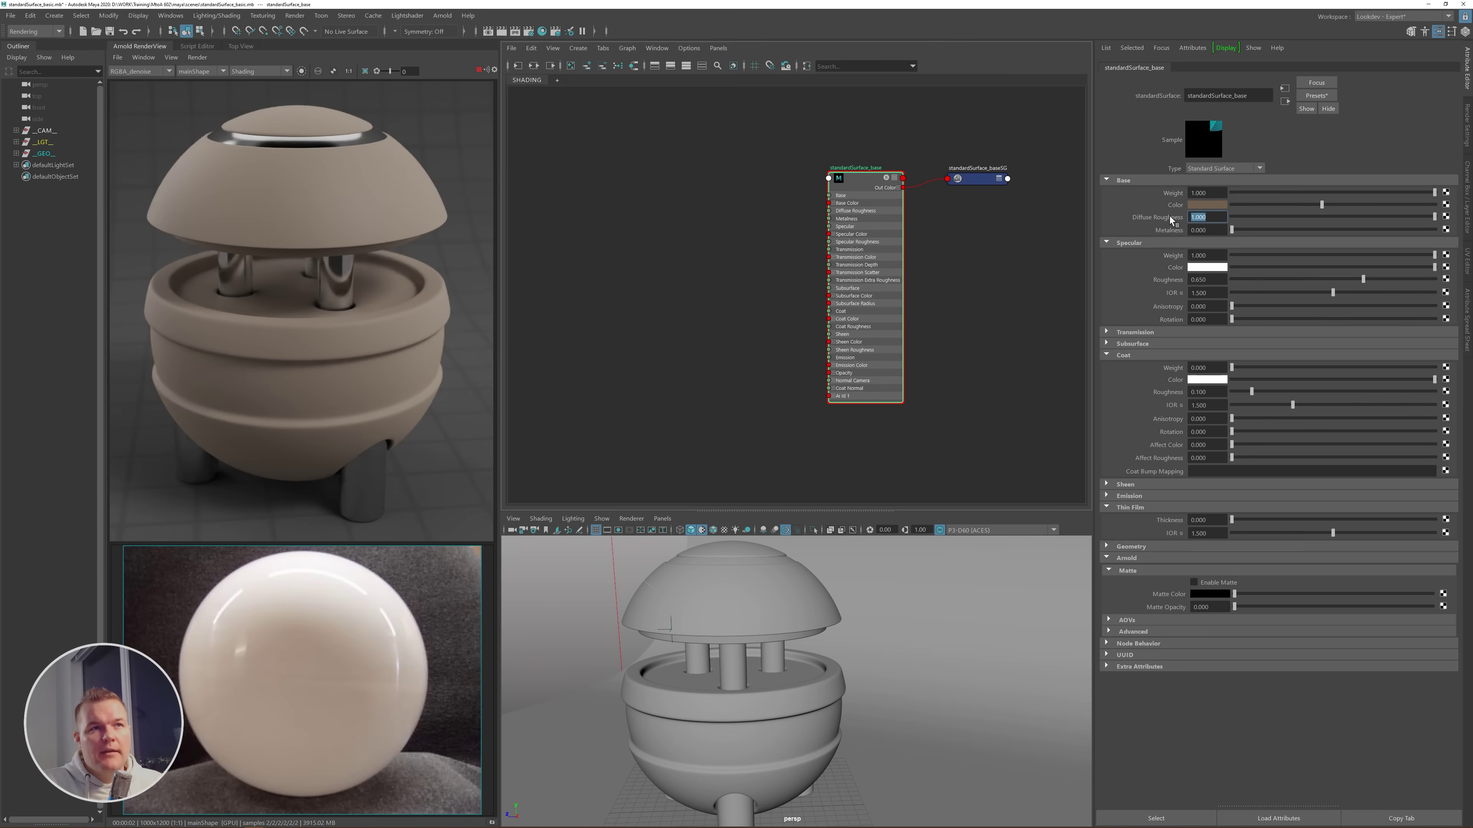
{"action": "type", "text": "0"}
{"action": "key", "text": "Return"}
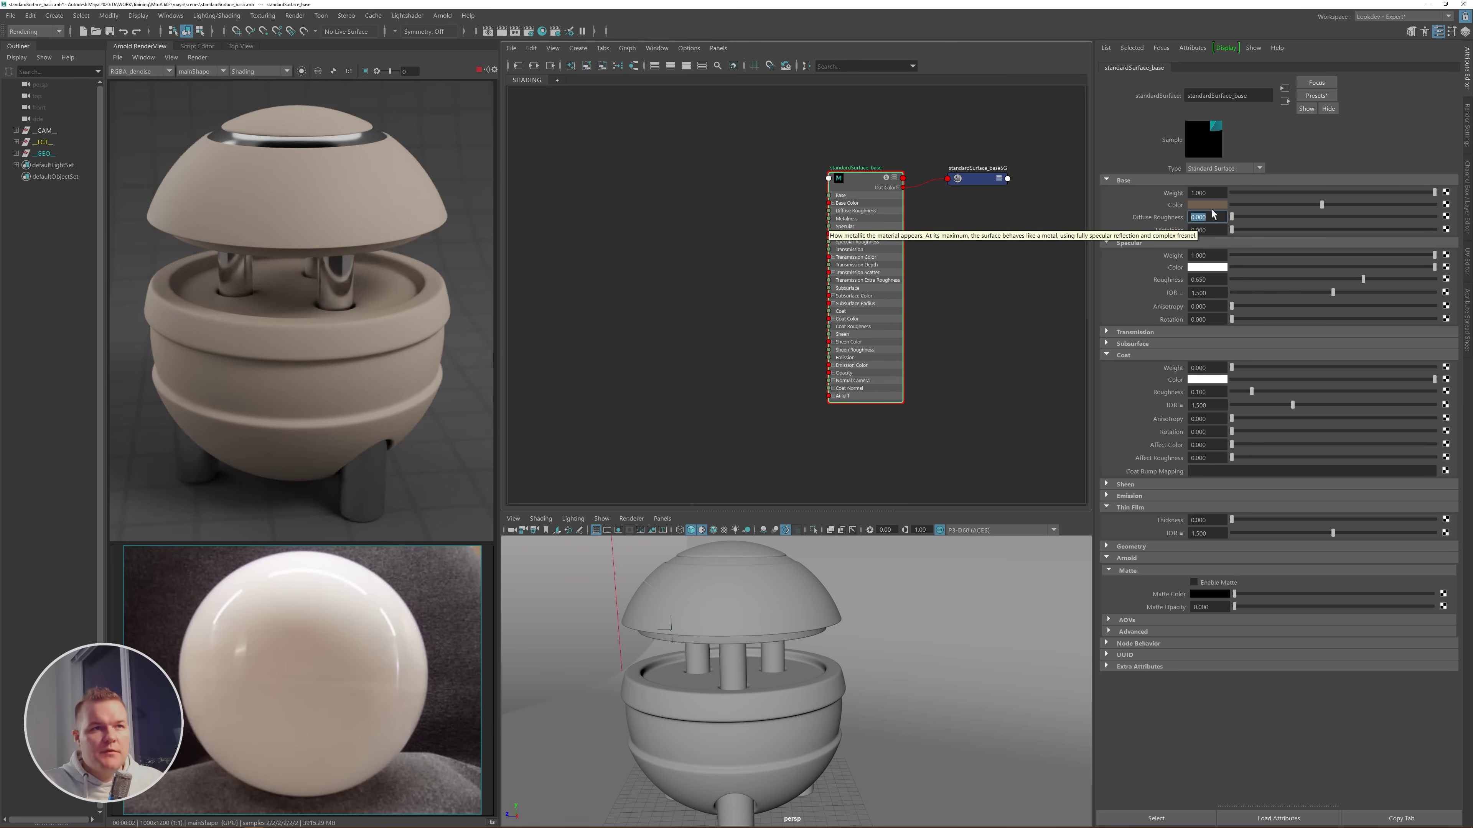
{"action": "key", "text": "Tab"}
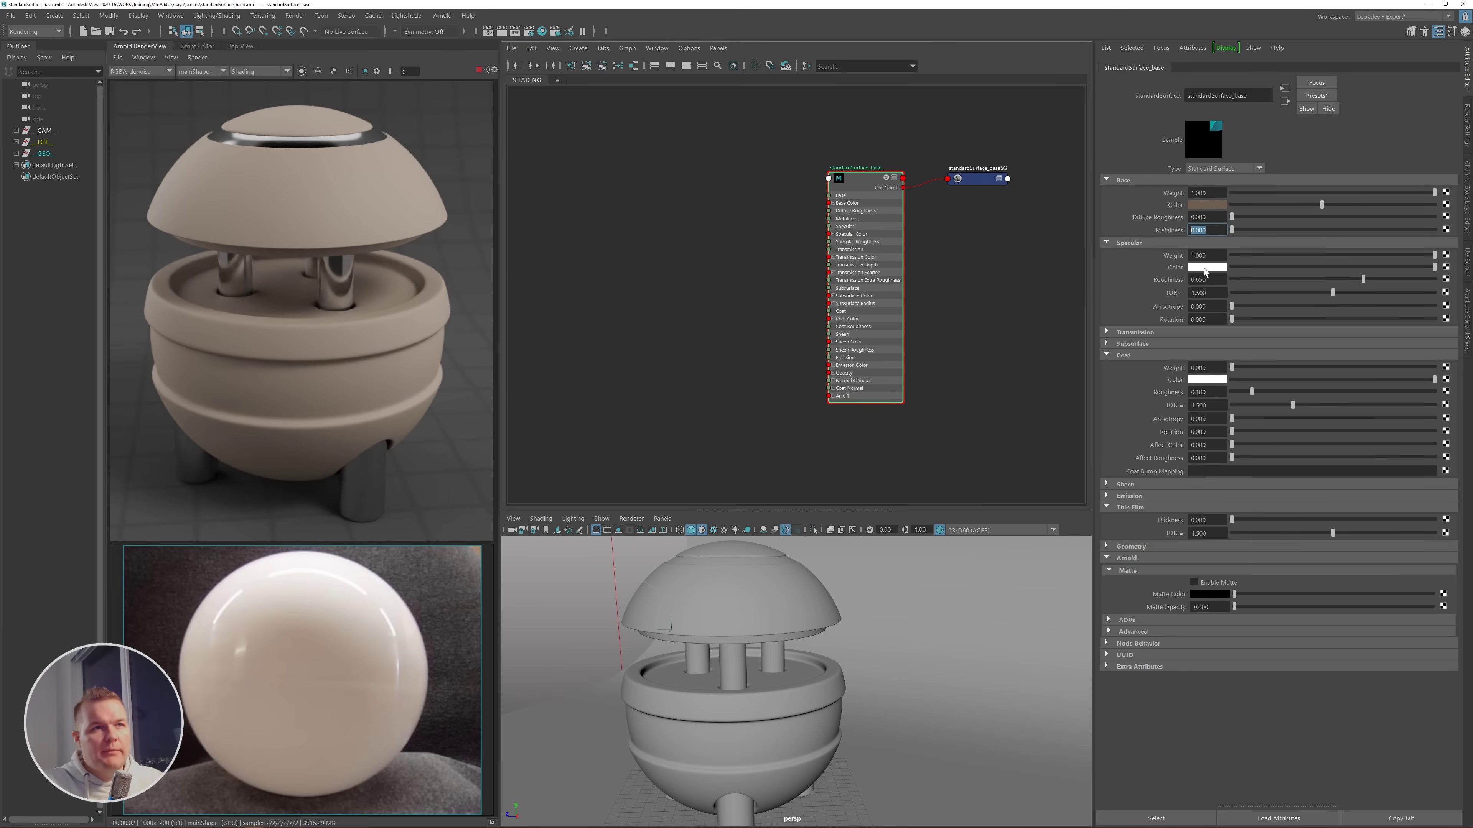
{"action": "left_click", "coordinate": [1213, 231]}
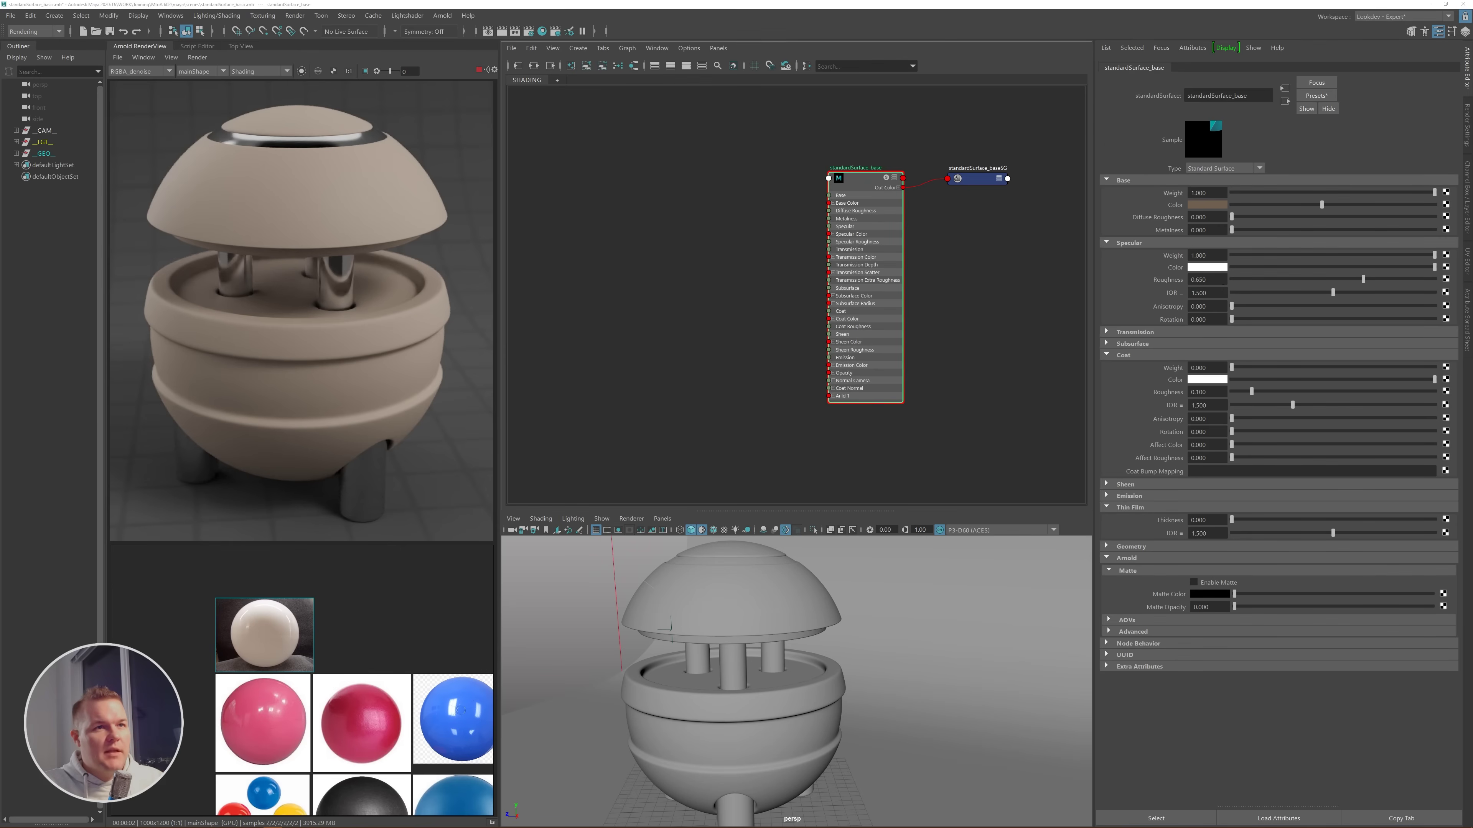
- Test the shader without specular reflection by setting the specular weight to 0, and restore it to 1
{"action": "left_click_drag", "start_coordinate": [1221, 255], "coordinate": [1152, 257]}
{"action": "type", "text": "0"}
{"action": "key", "text": "Return"}
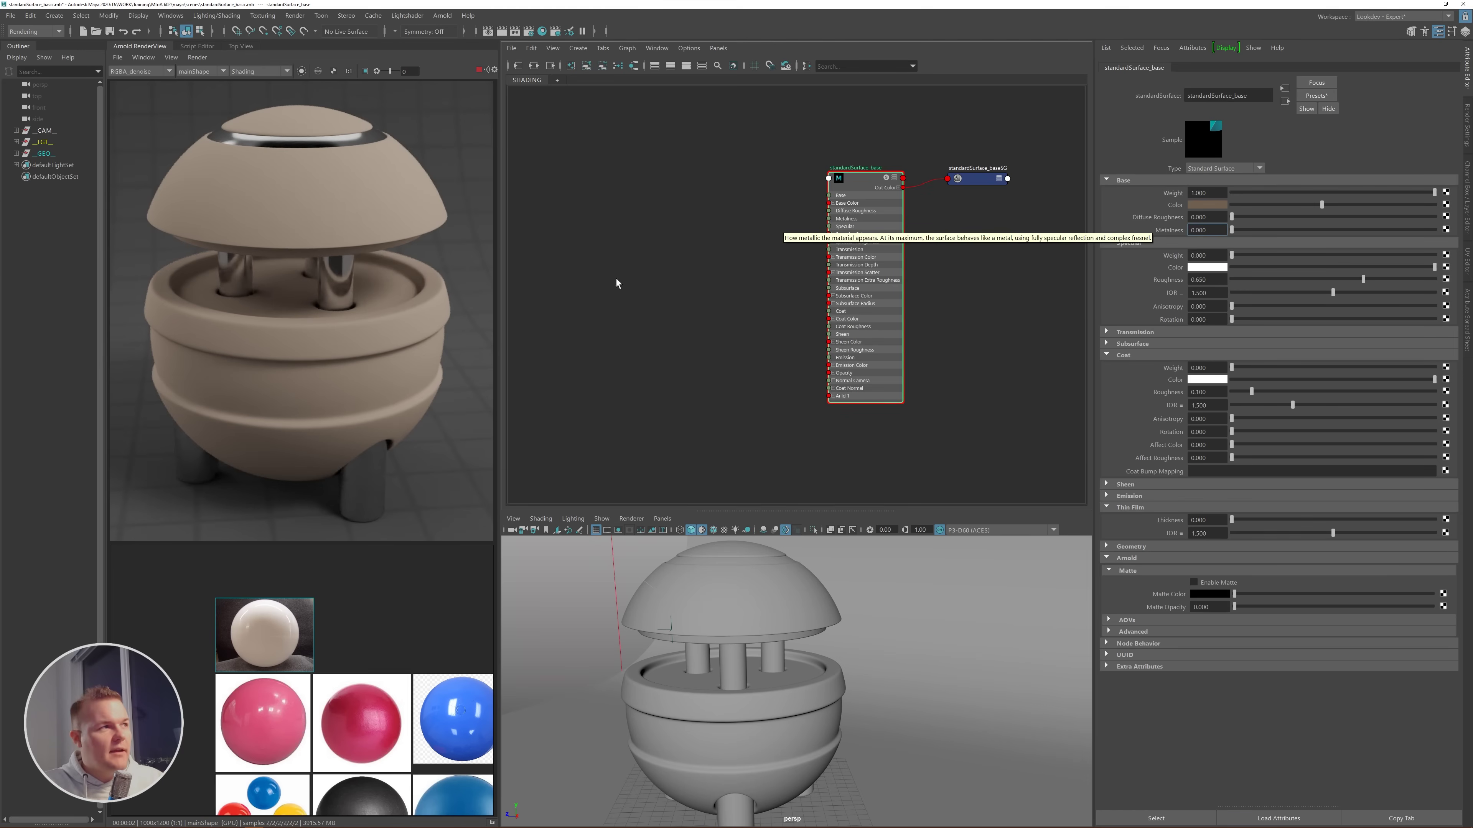
{"action": "left_click_drag", "start_coordinate": [1217, 256], "coordinate": [1190, 260]}
{"action": "type", "text": "1"}
{"action": "key", "text": "Return"}
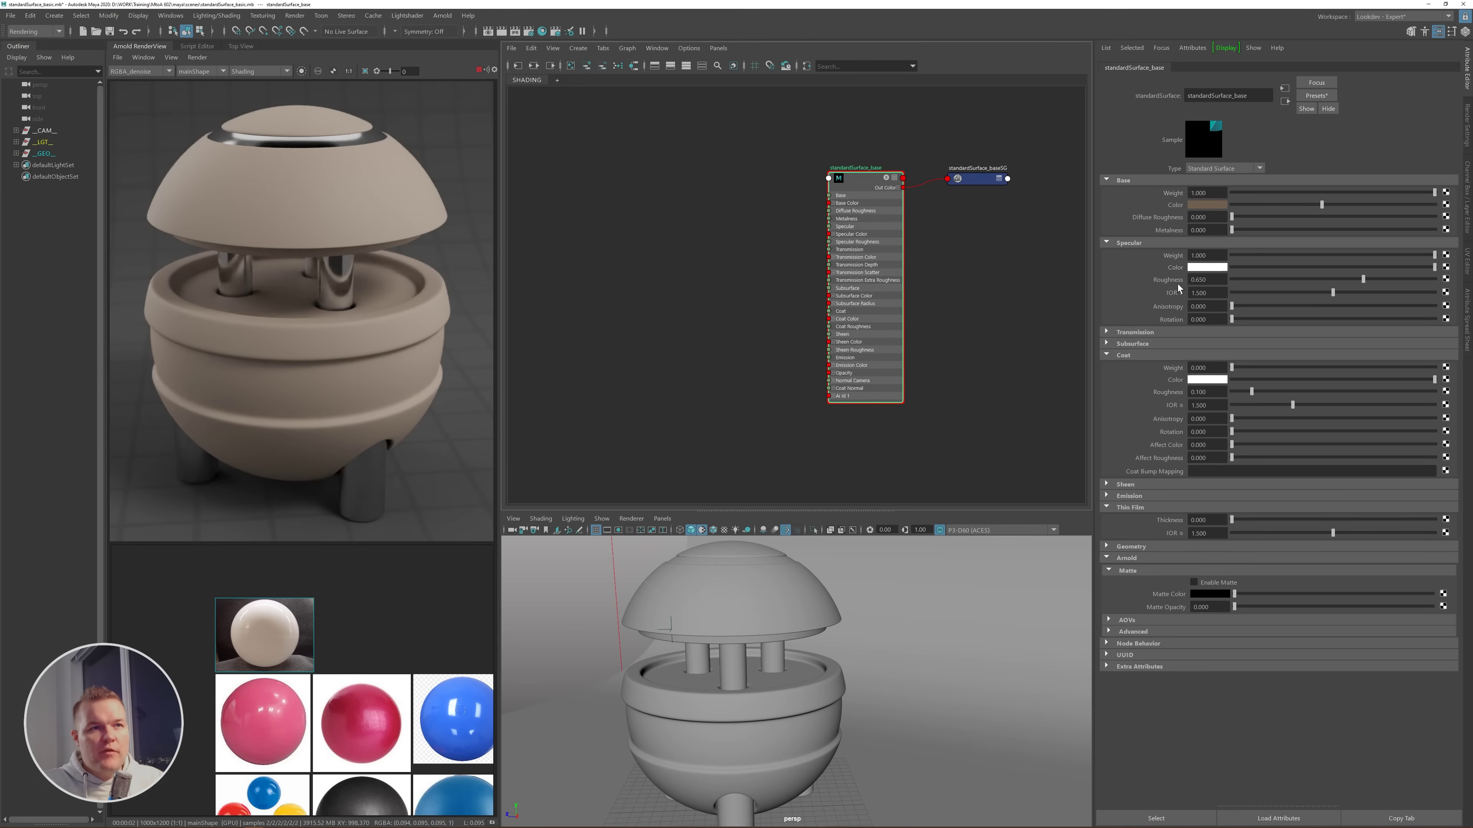
- Set the specular roughness to 0 for perfectly sharp reflections
{"action": "left_click", "coordinate": [1158, 282]}
{"action": "type", "text": "0"}
{"action": "key", "text": "Return"}
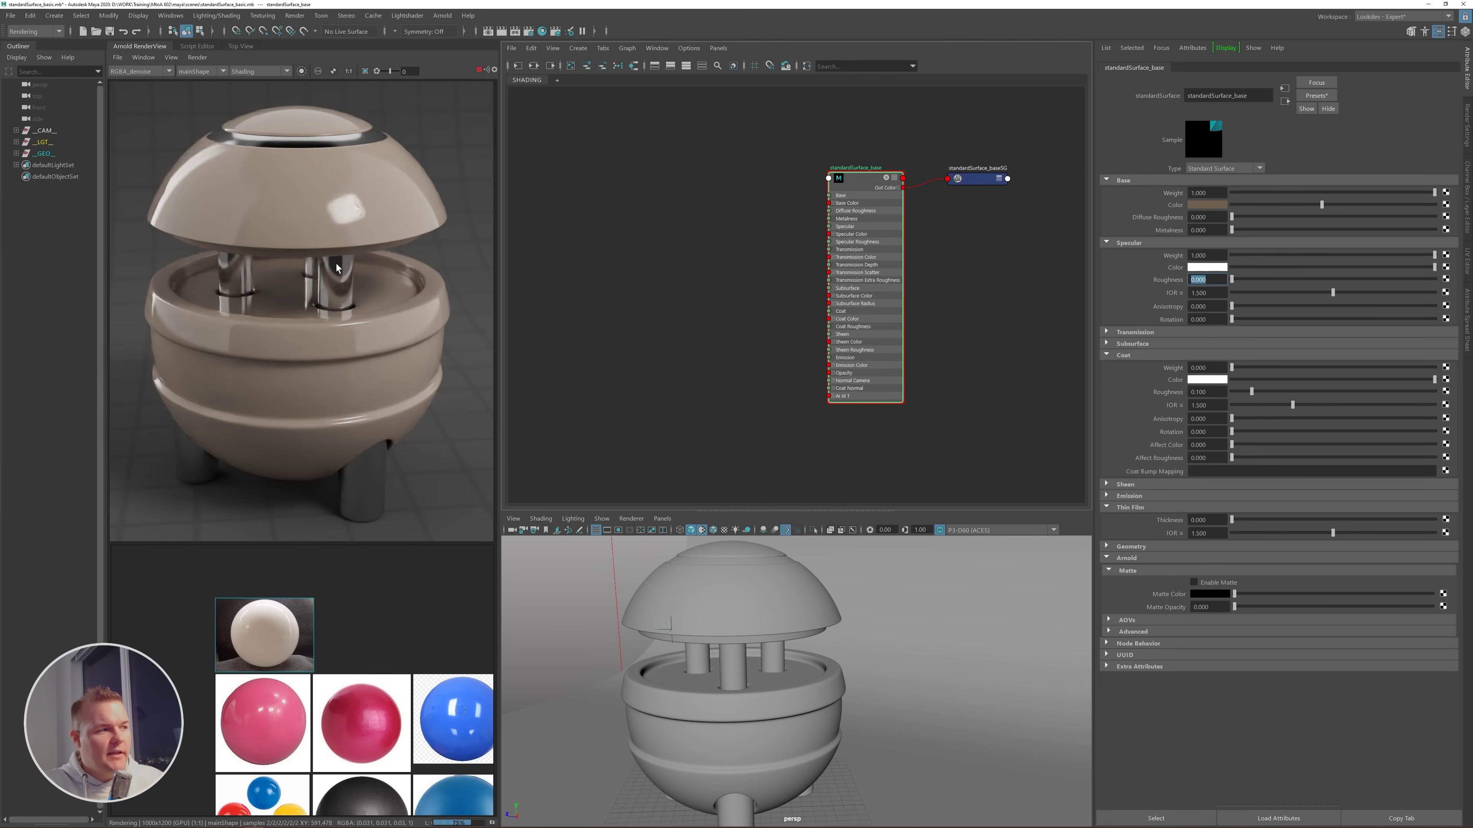
- Brighten the base color to a value of about 0.594 and adjust its saturation, comparing it with the white ball reference
{"action": "scroll", "coordinate": [279, 628], "scroll_direction": "up", "scroll_amount": 5}
{"action": "scroll", "coordinate": [265, 623], "scroll_direction": "up", "scroll_amount": 2}
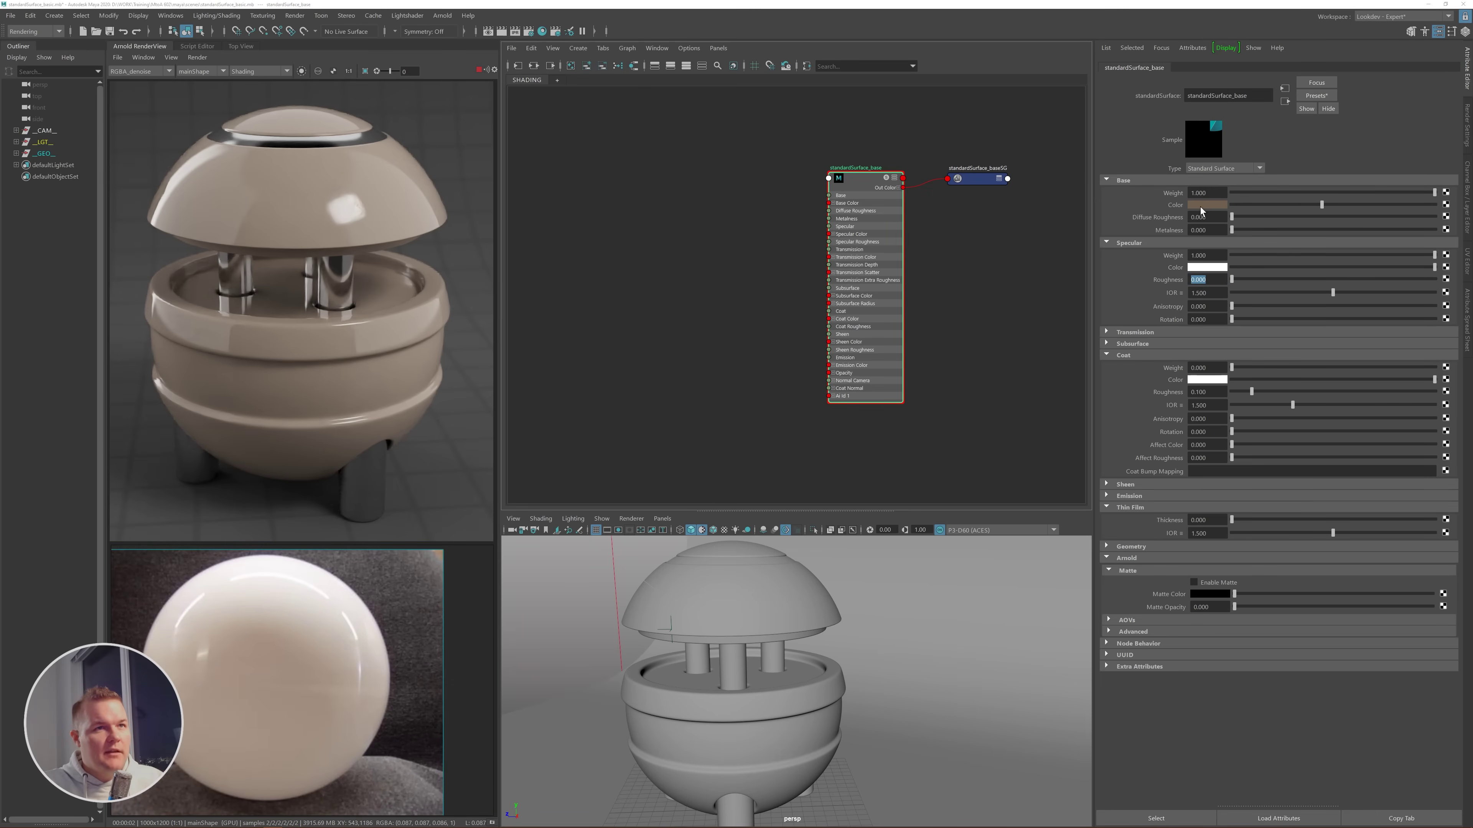
{"action": "left_click", "coordinate": [1206, 205]}
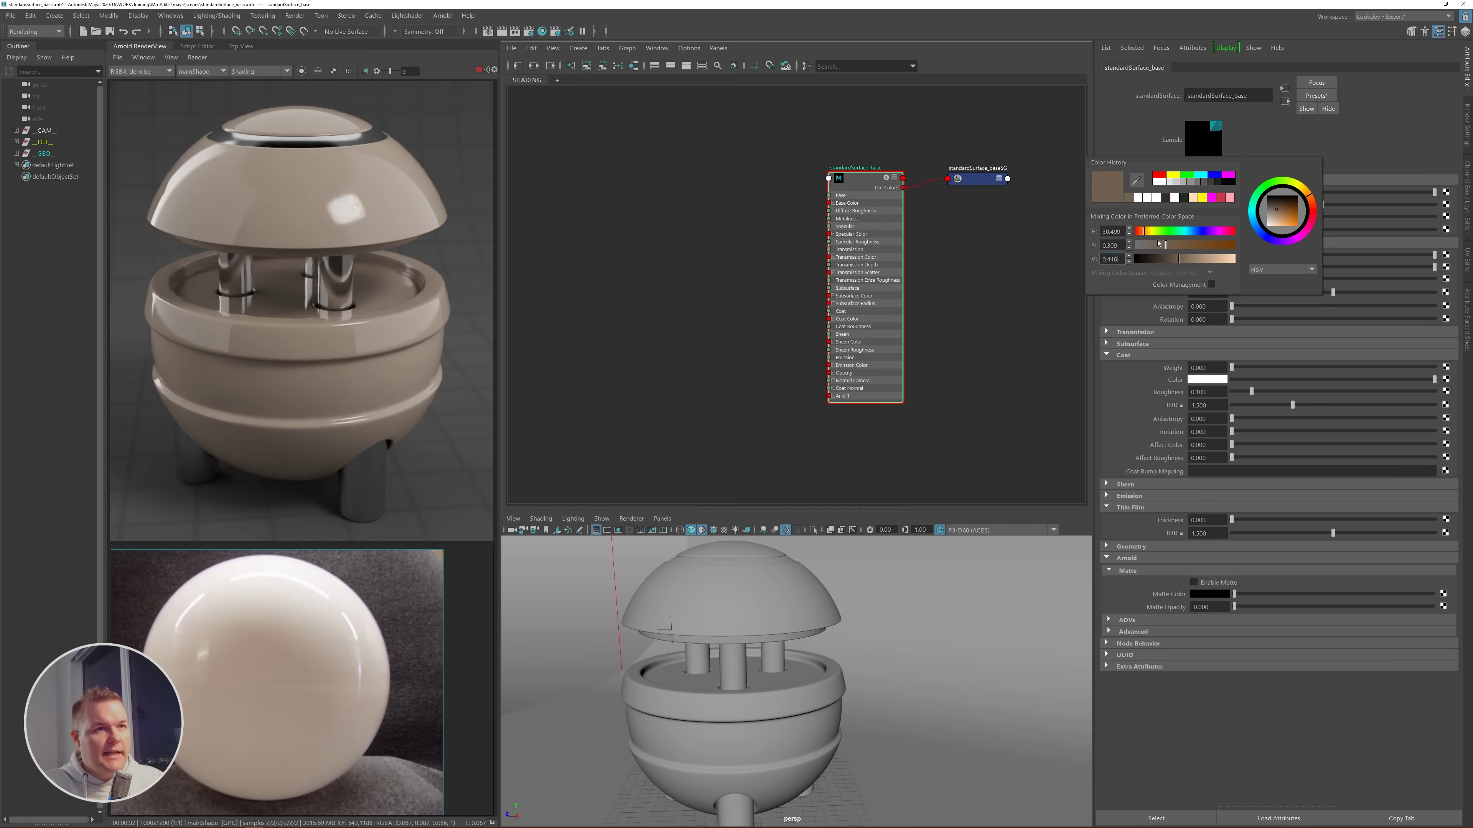
{"action": "left_click", "coordinate": [1195, 260]}
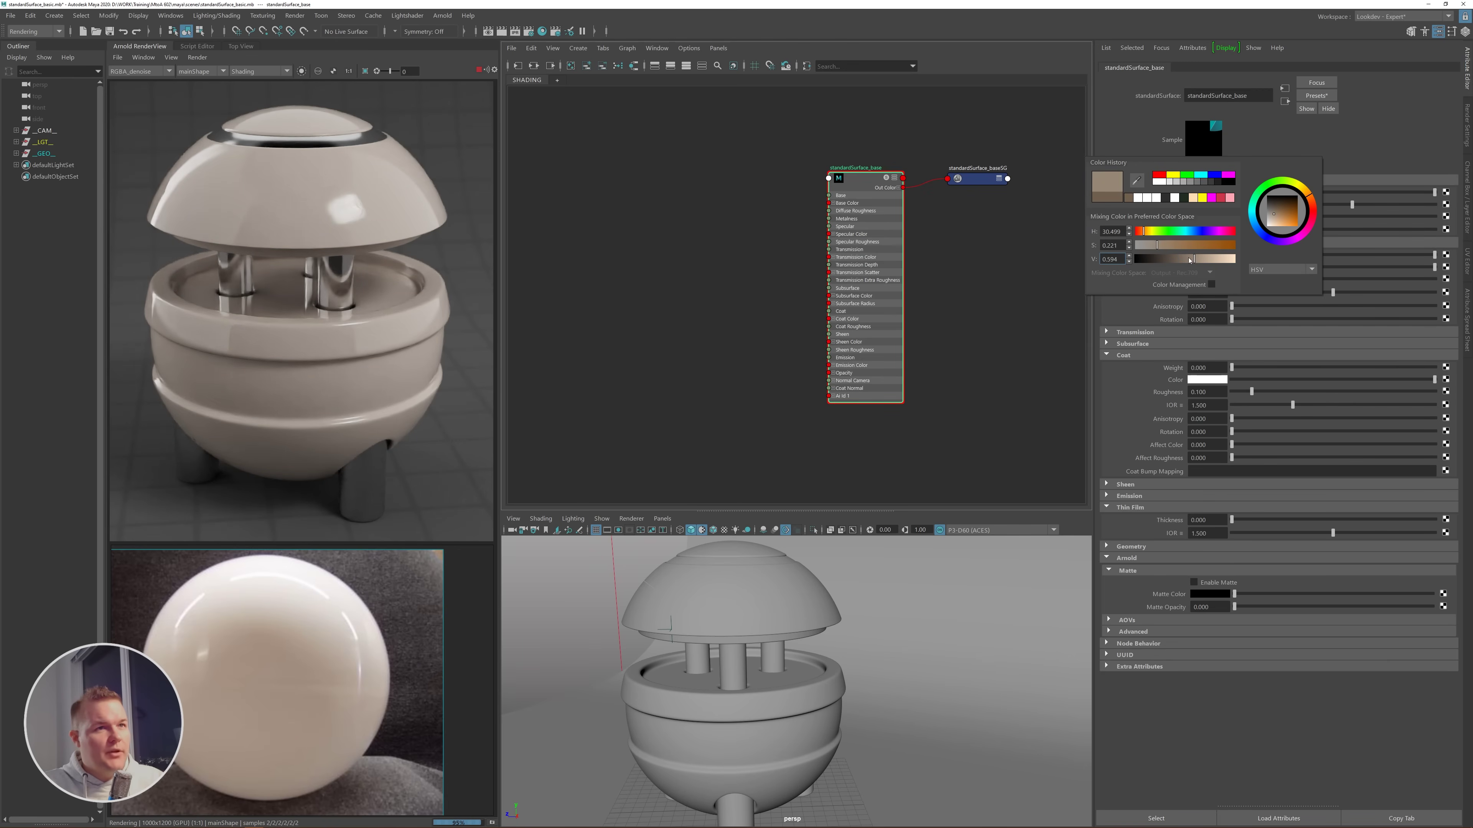
{"action": "left_click", "coordinate": [1161, 246]}
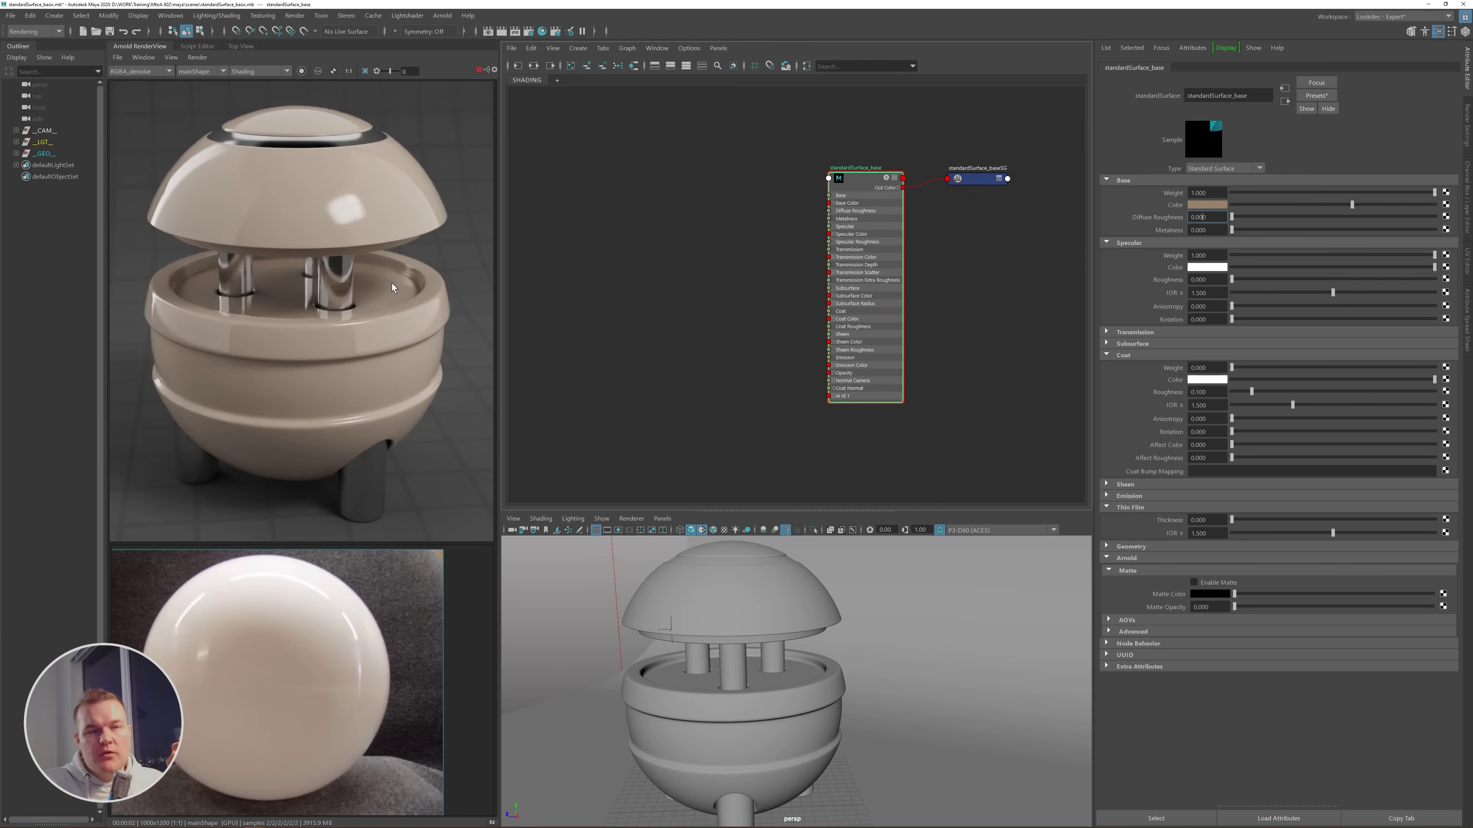
- Set the specular roughness to 0.1 to slightly blur the reflections in the framed render
{"action": "scroll", "coordinate": [413, 286], "scroll_direction": "down", "scroll_amount": 5}
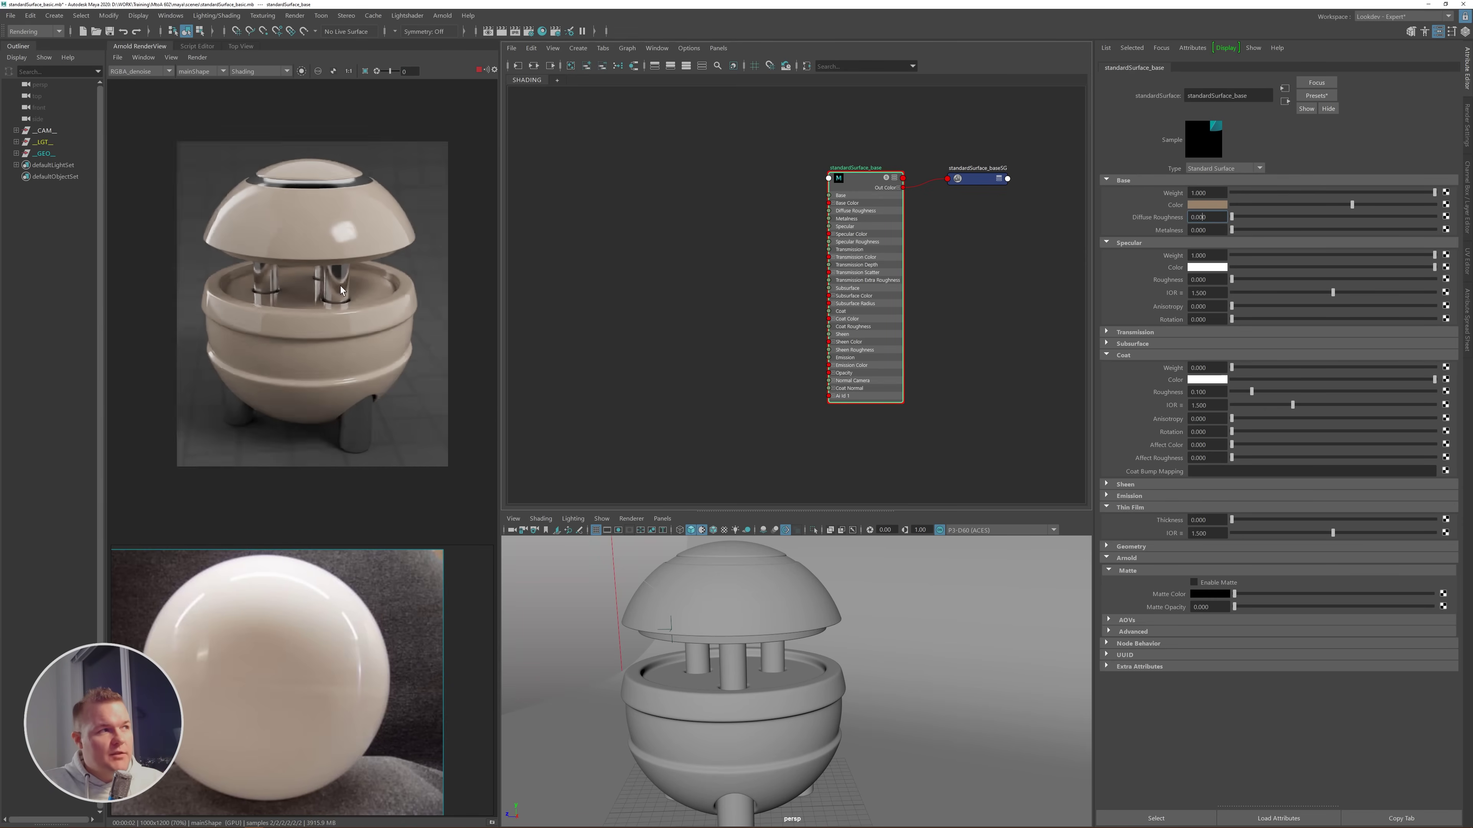
{"action": "key", "text": "f"}
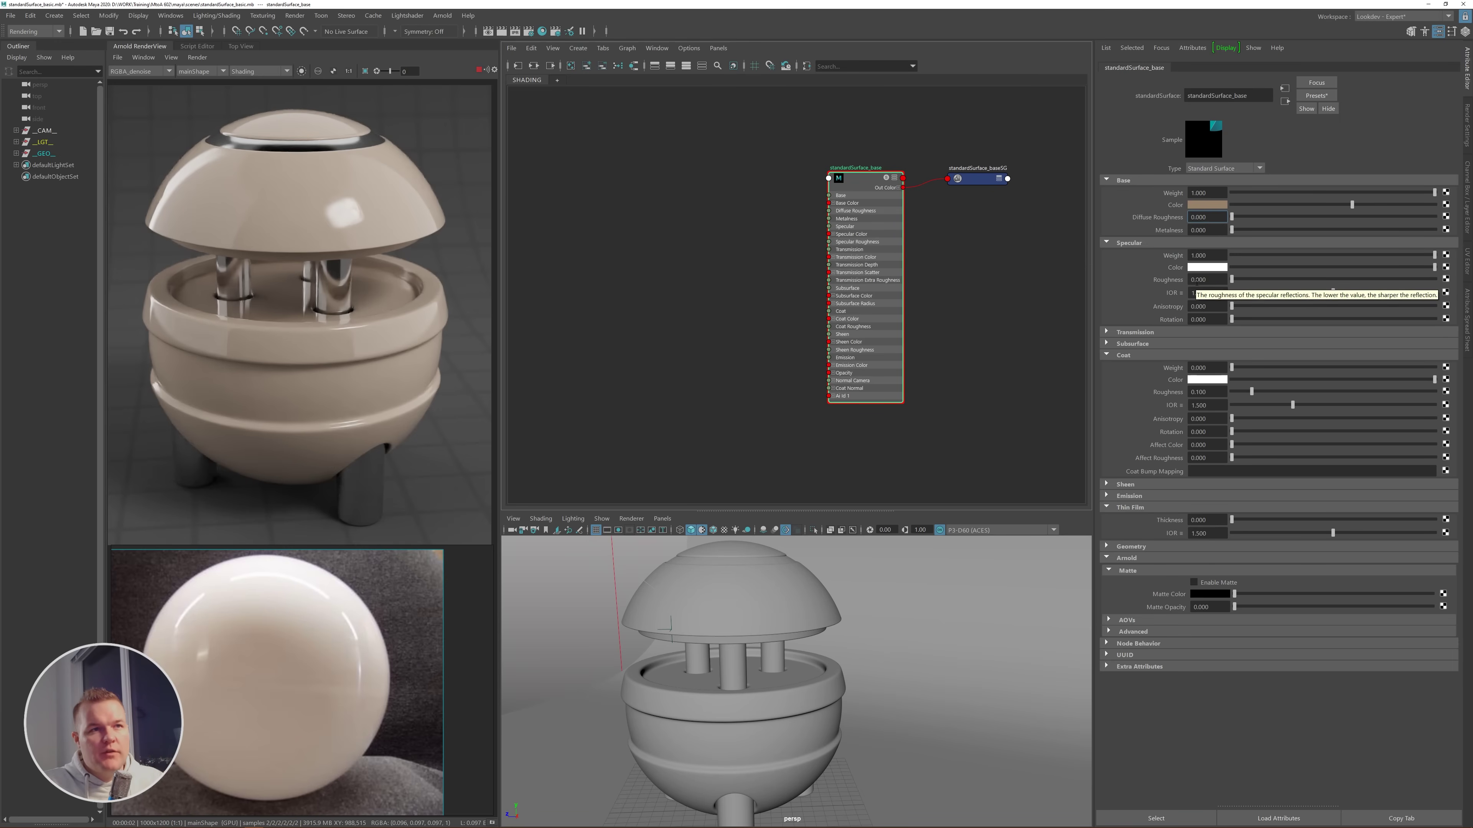
{"action": "double_click", "coordinate": [1199, 279]}
{"action": "type", "text": "0.1"}
{"action": "key", "text": "Return"}
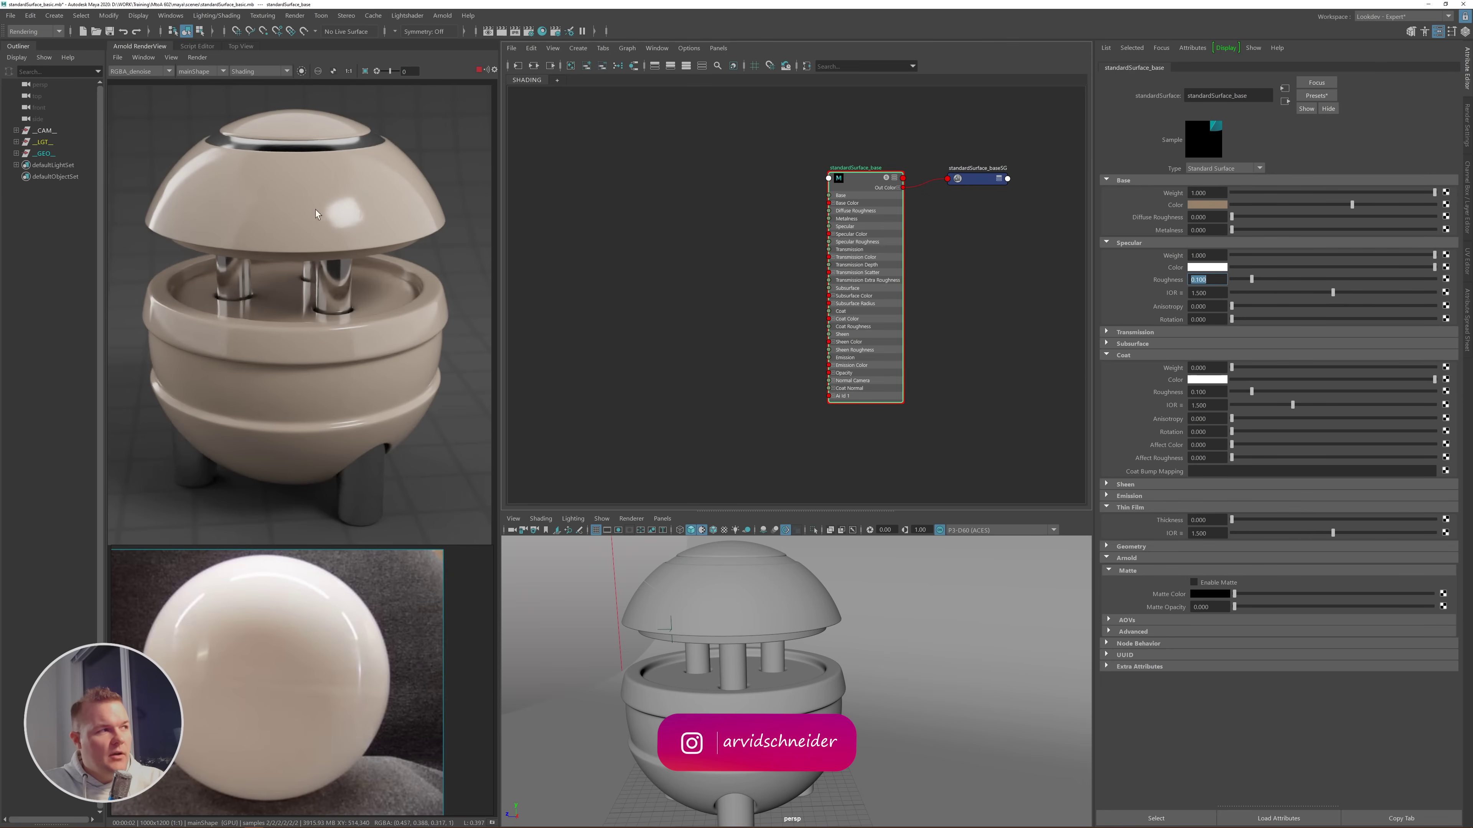
- Raise the specular roughness to 0.4 for a softer plastic finish
{"action": "key", "text": "BackSpace"}
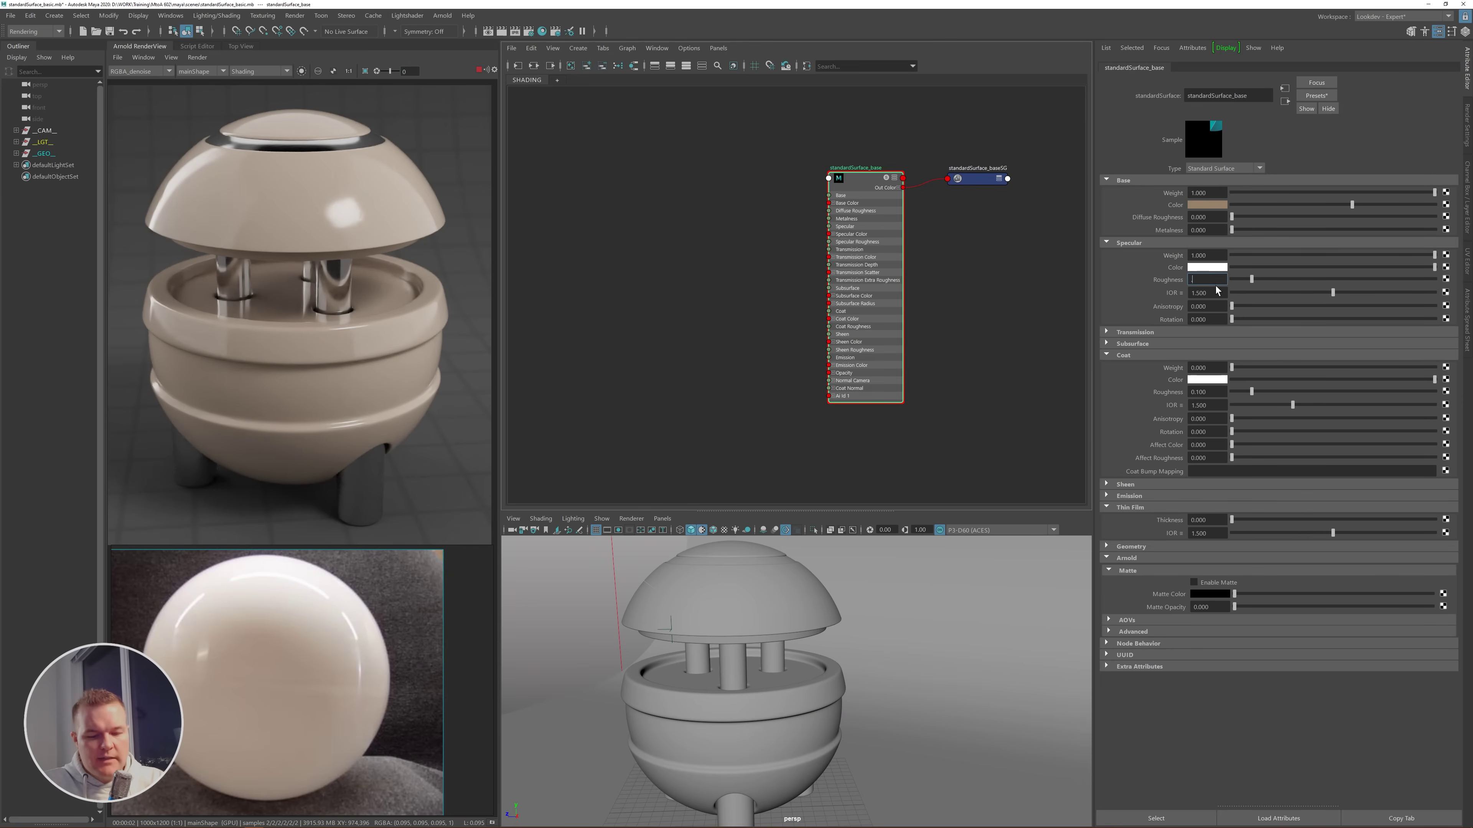
{"action": "type", "text": ".4"}
{"action": "key", "text": "Return"}
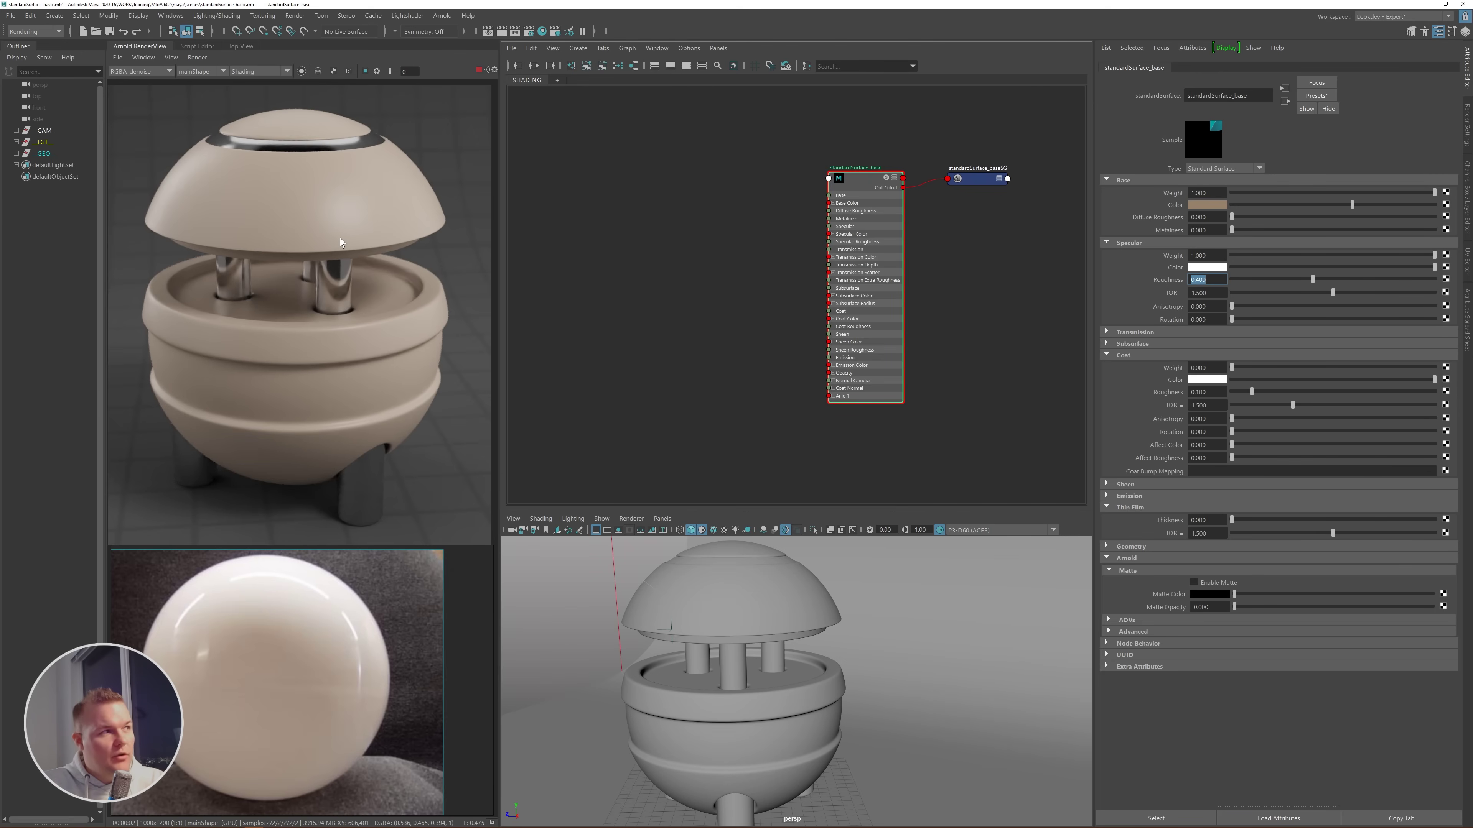
- Examine the surface and highlights of the pink plastic ball reference up close
{"action": "scroll", "coordinate": [236, 621], "scroll_direction": "down", "scroll_amount": 5}
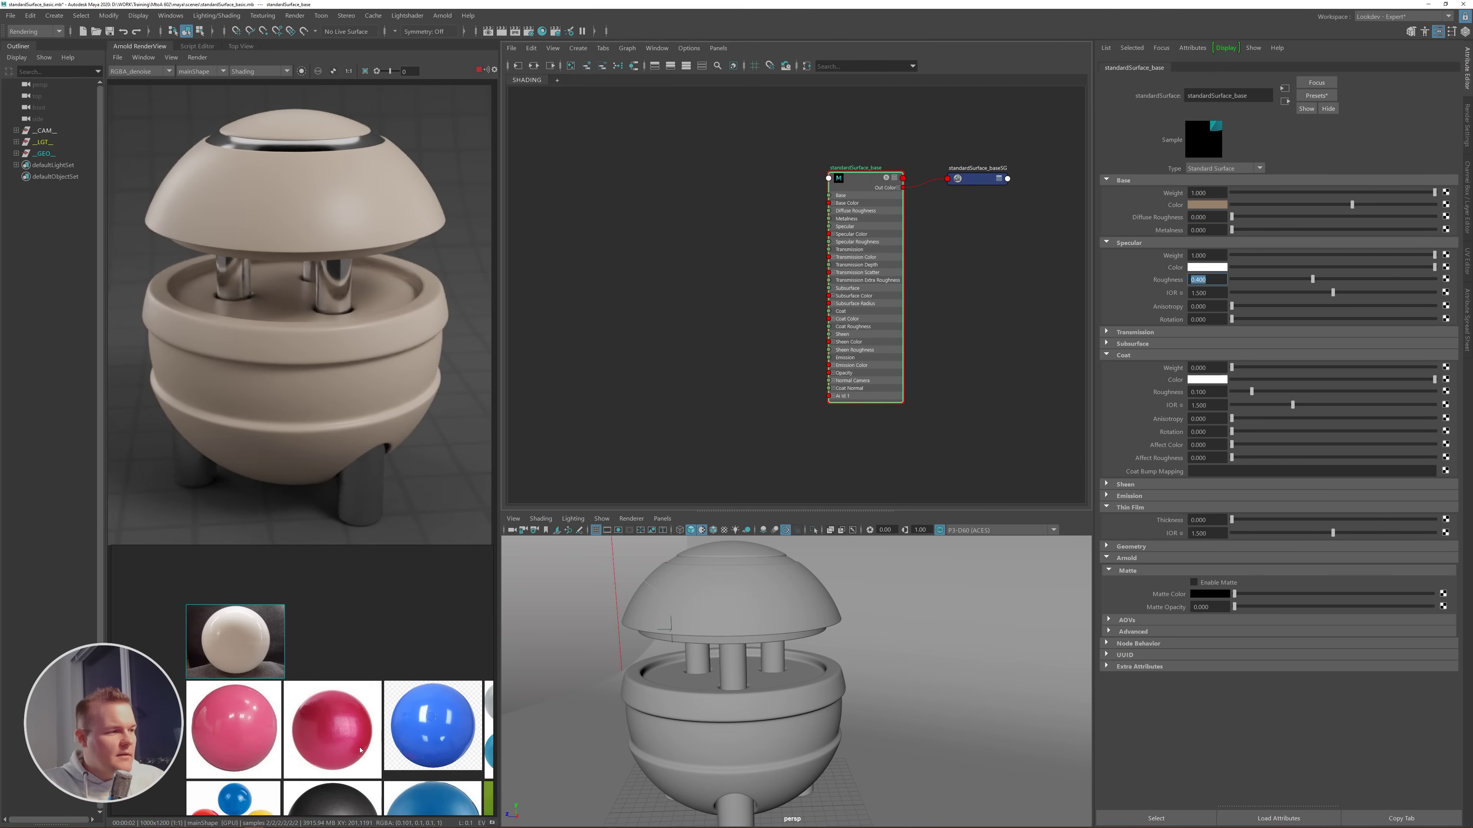
{"action": "scroll", "coordinate": [238, 623], "scroll_direction": "down", "scroll_amount": 3}
{"action": "scroll", "coordinate": [297, 660], "scroll_direction": "up", "scroll_amount": 6}
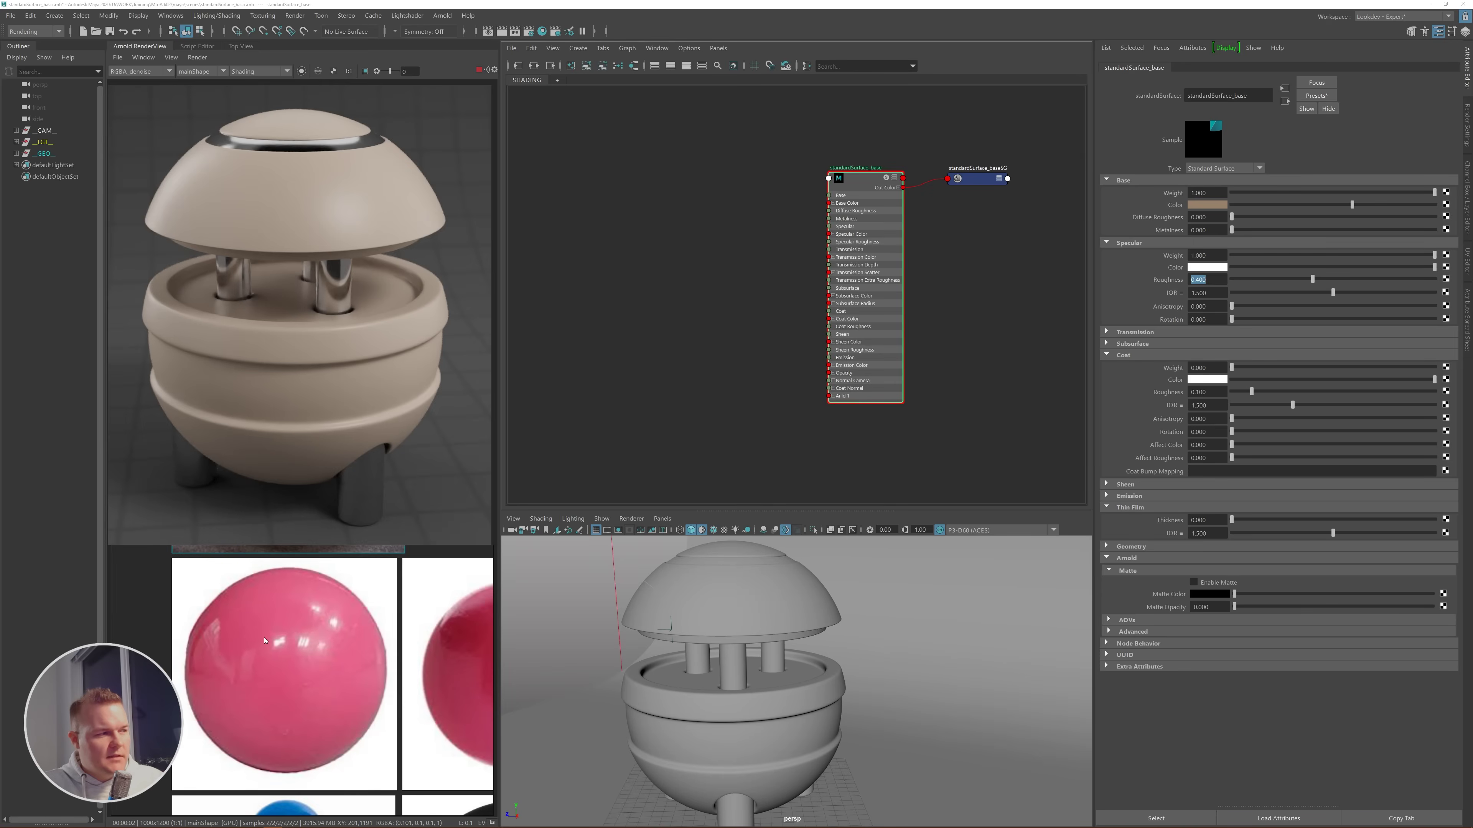
{"action": "scroll", "coordinate": [265, 640], "scroll_direction": "down", "scroll_amount": 2}
{"action": "scroll", "coordinate": [342, 659], "scroll_direction": "up", "scroll_amount": 2}
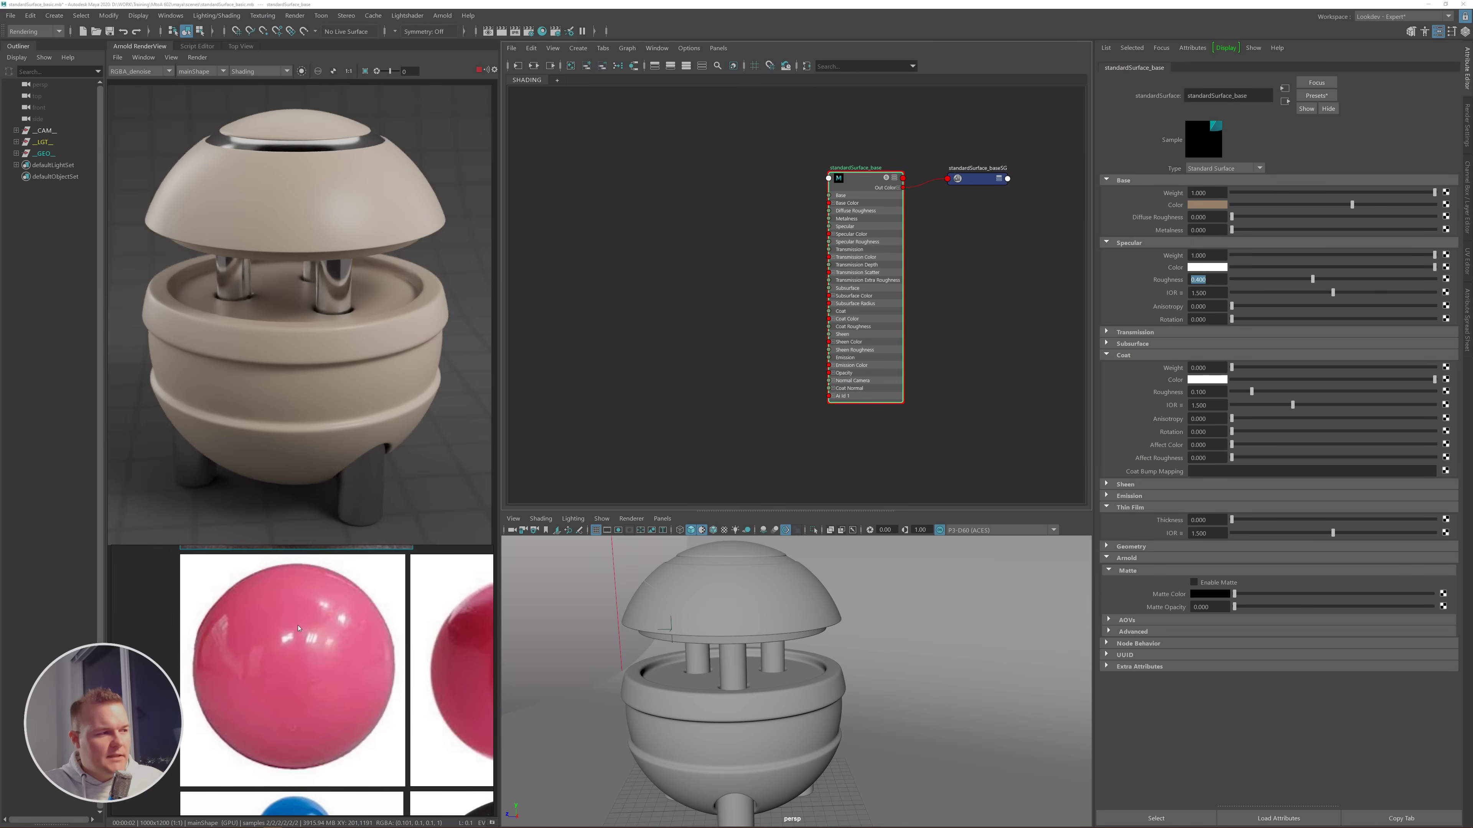
{"action": "scroll", "coordinate": [325, 629], "scroll_direction": "up", "scroll_amount": 2}
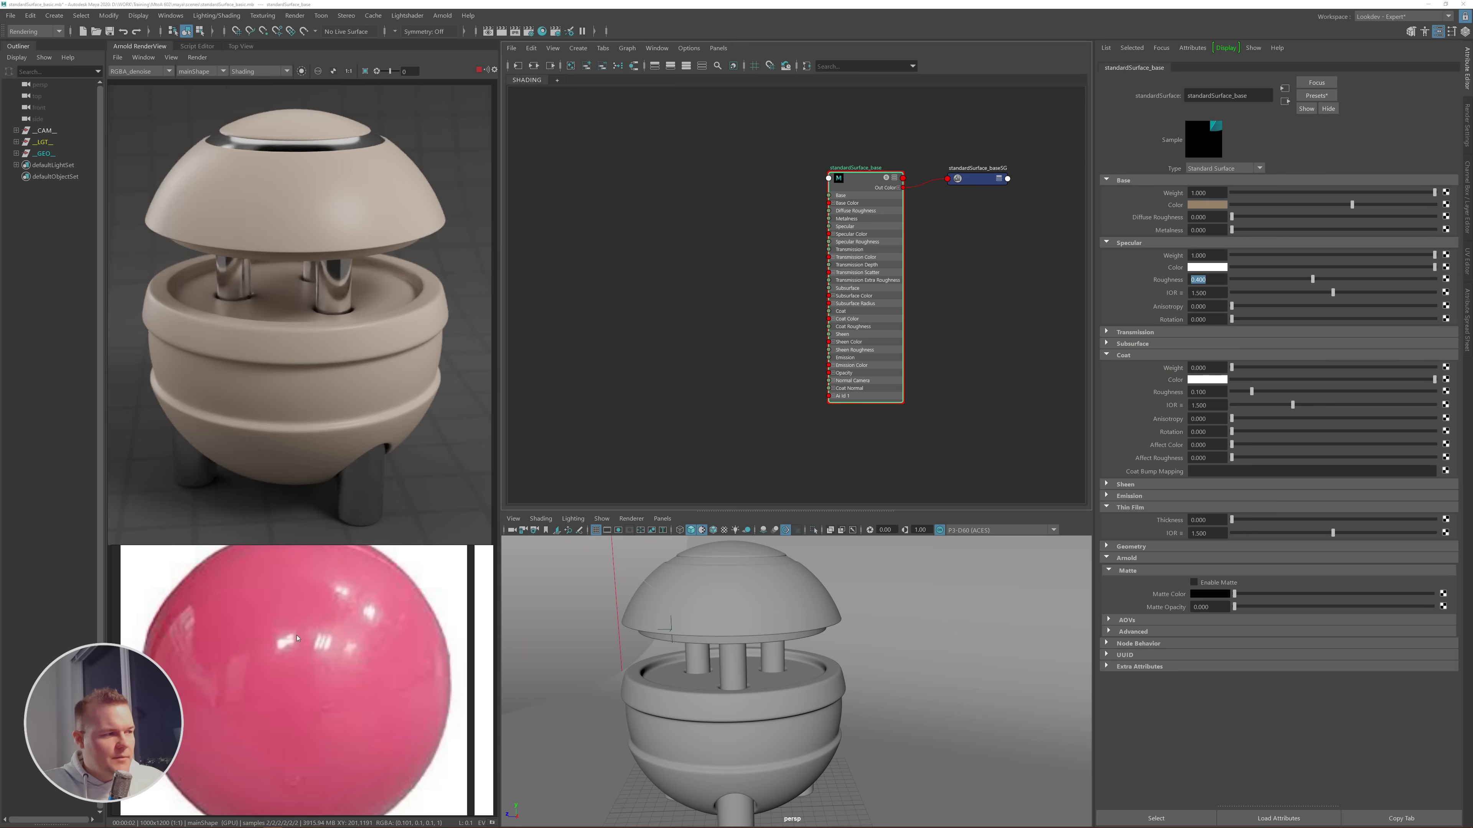
{"action": "scroll", "coordinate": [371, 653], "scroll_direction": "down", "scroll_amount": 5}
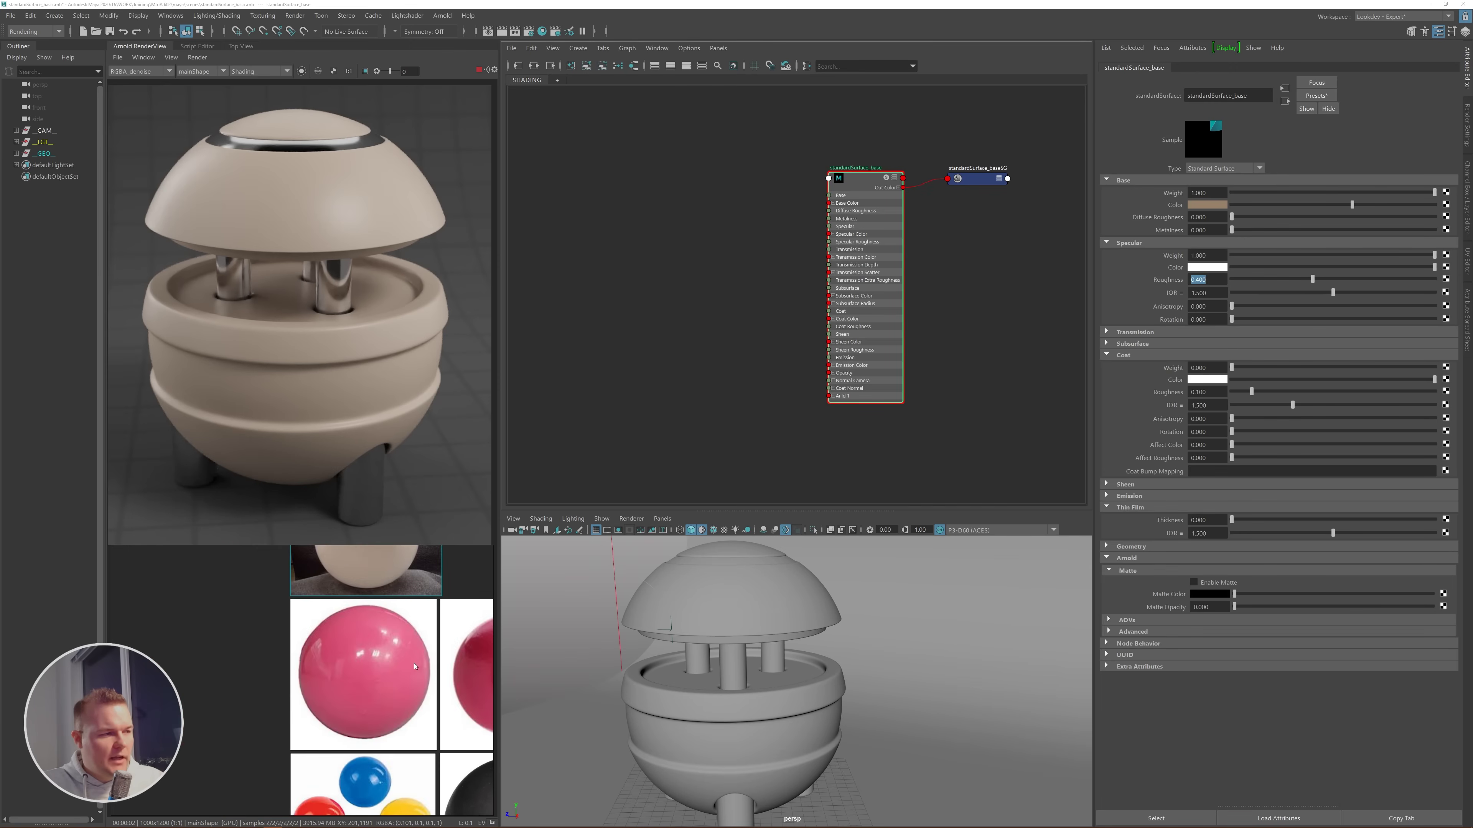
- Sample the pink of the plastic ball reference as the standard surface's base color
{"action": "middle_click_drag", "start_coordinate": [384, 666], "coordinate": [266, 654]}
{"action": "scroll", "coordinate": [415, 667], "scroll_direction": "up", "scroll_amount": 6}
{"action": "scroll", "coordinate": [365, 651], "scroll_direction": "down", "scroll_amount": 3}
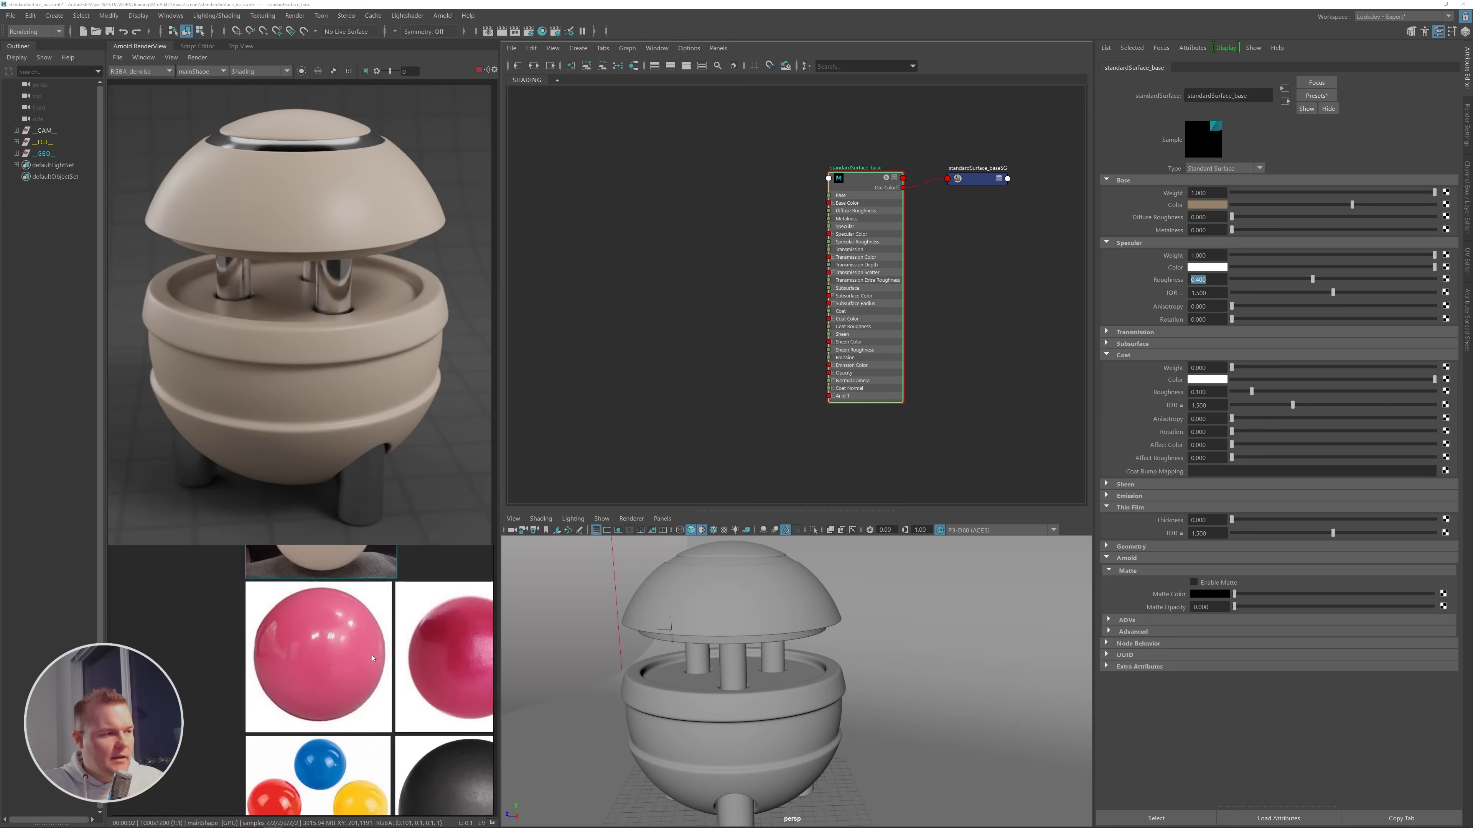
{"action": "scroll", "coordinate": [361, 648], "scroll_direction": "up", "scroll_amount": 4}
{"action": "middle_click_drag", "start_coordinate": [323, 657], "coordinate": [292, 663]}
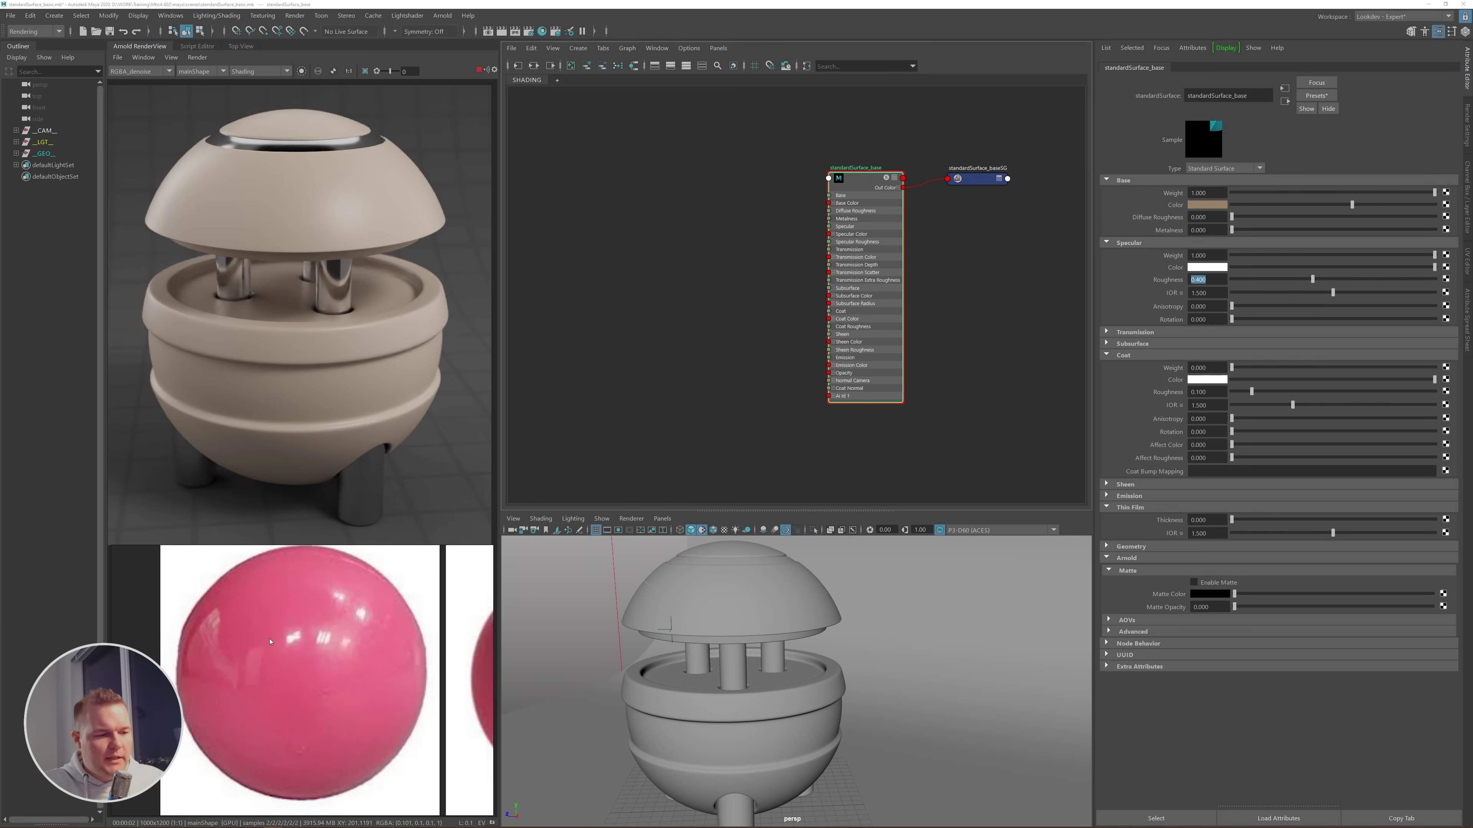
{"action": "left_click", "coordinate": [1198, 204]}
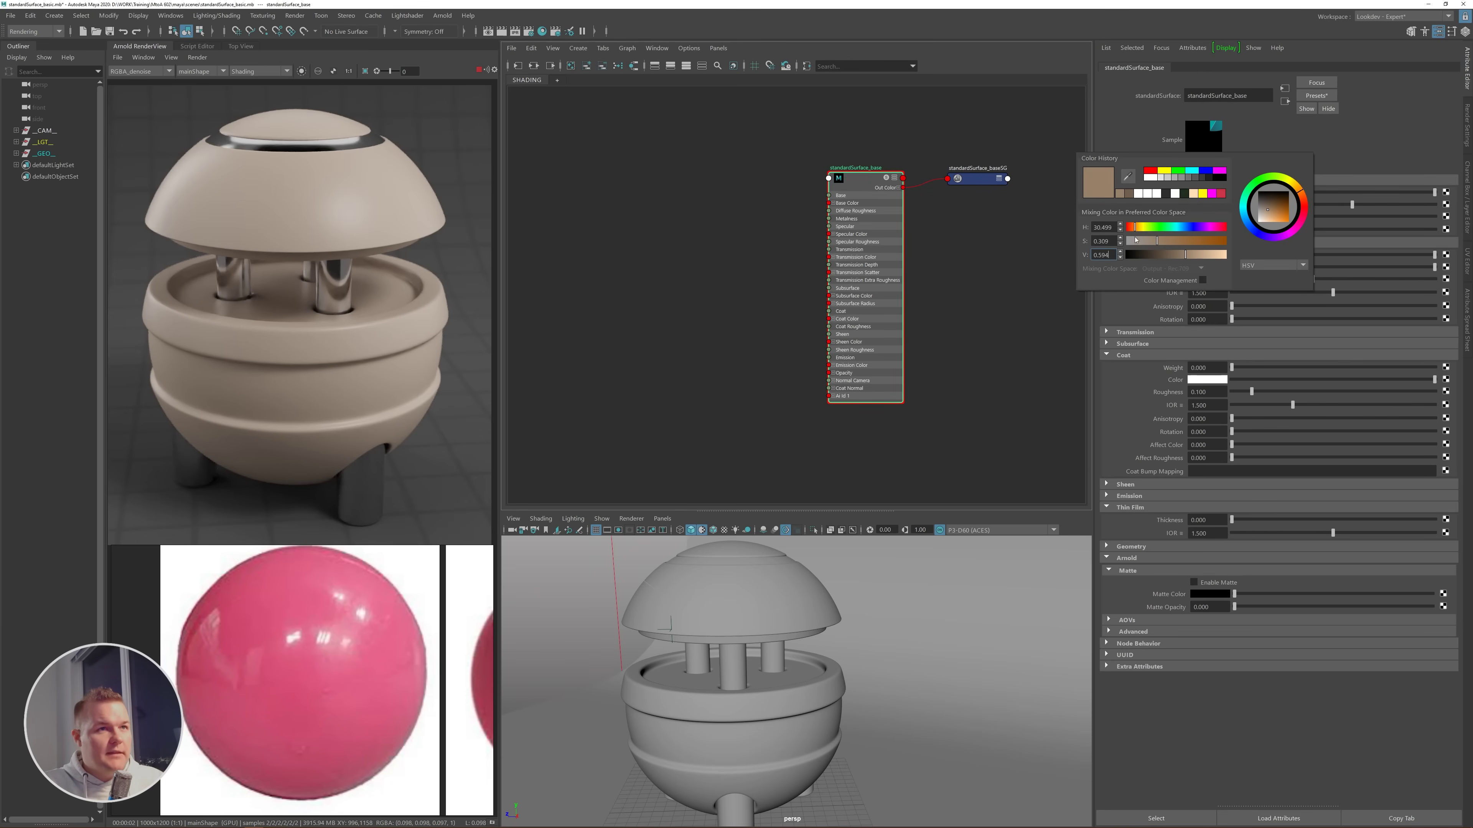
{"action": "left_click", "coordinate": [1125, 176]}
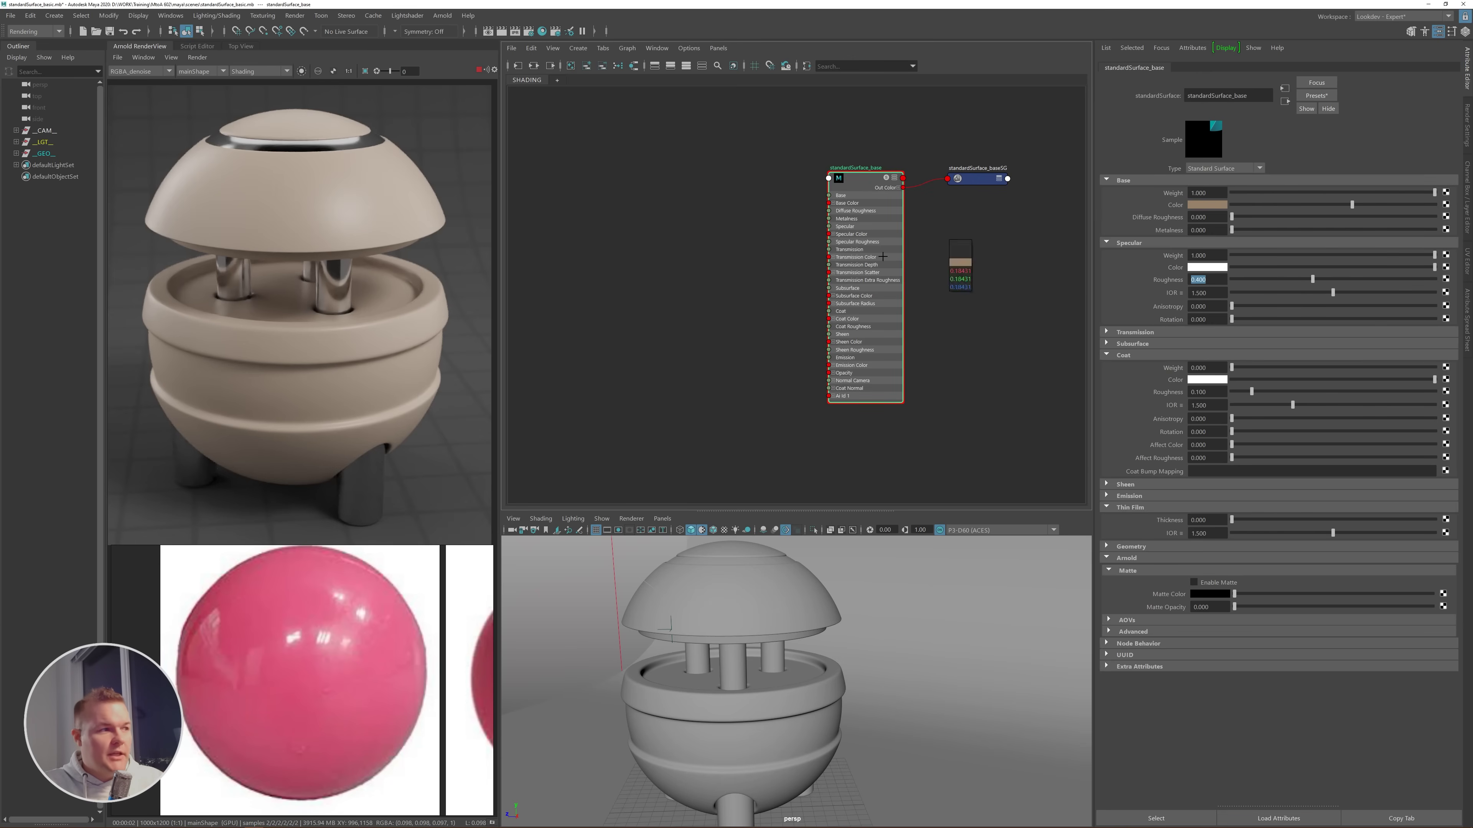
{"action": "left_click", "coordinate": [298, 674]}
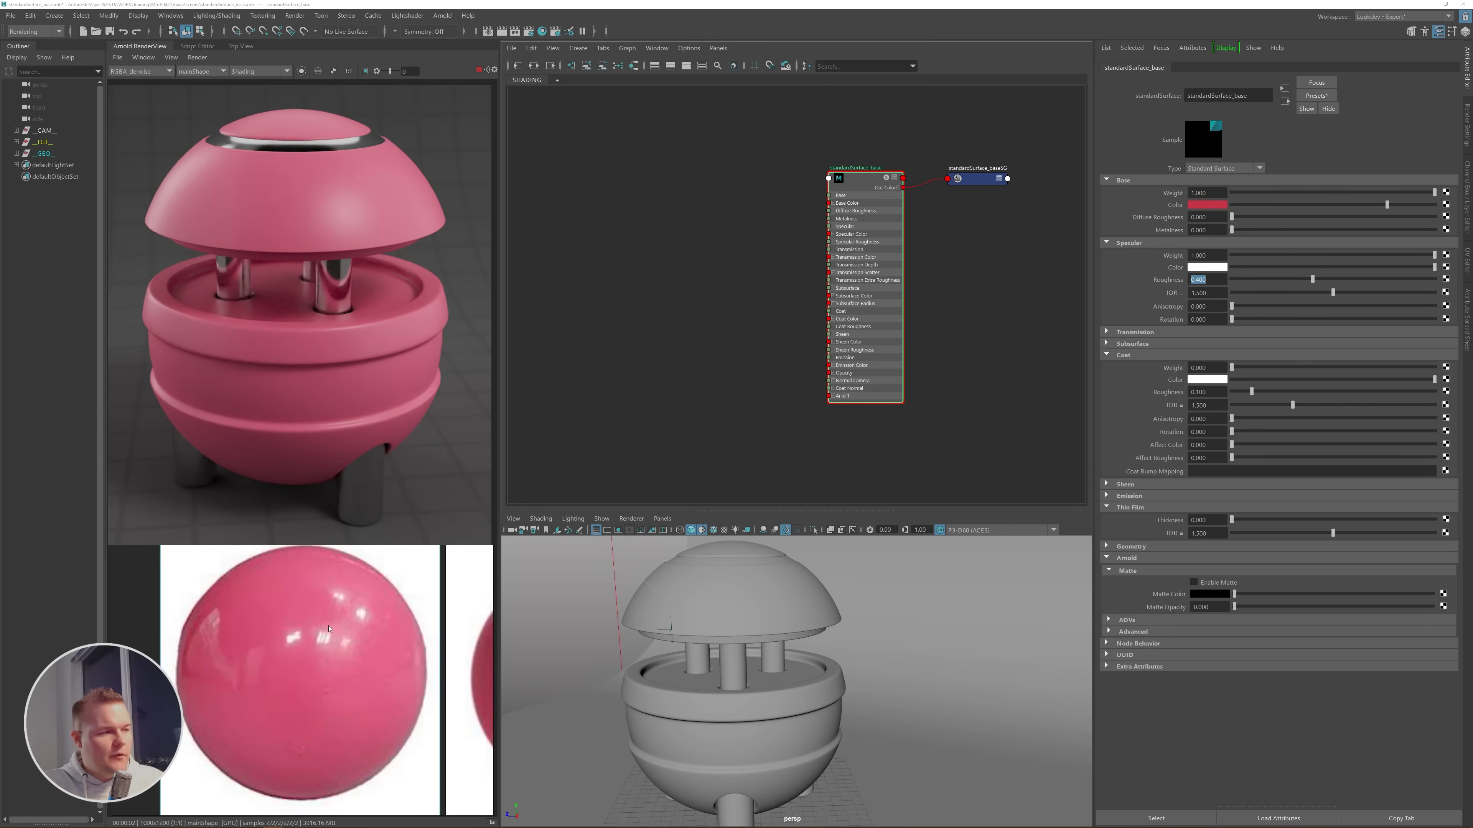
- Lower the specular roughness to about 0.25, comparing the render's highlights with the pink ball reference
{"action": "scroll", "coordinate": [345, 647], "scroll_direction": "up", "scroll_amount": 5}
{"action": "scroll", "coordinate": [282, 586], "scroll_direction": "down", "scroll_amount": 6}
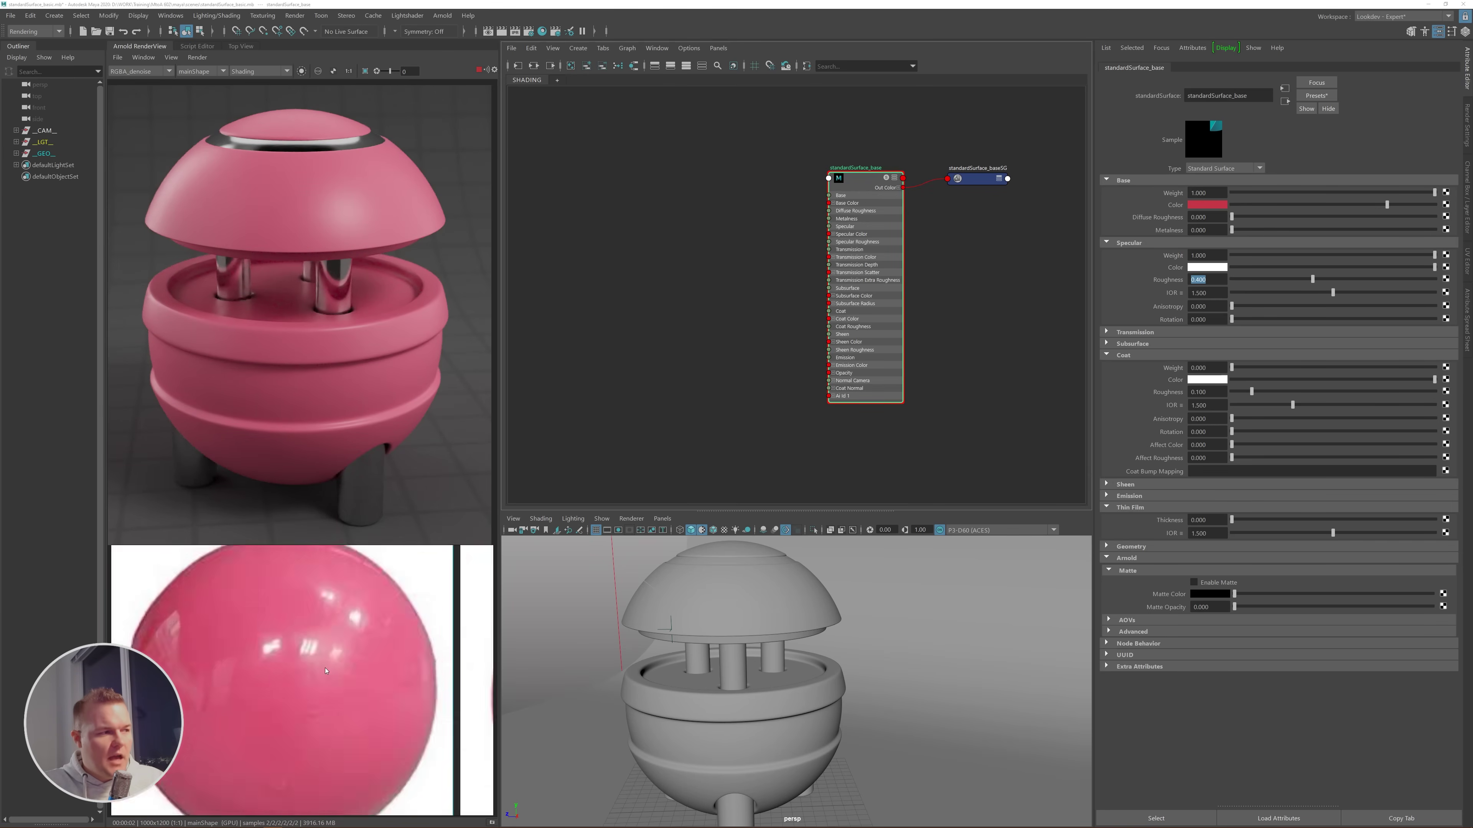
{"action": "scroll", "coordinate": [310, 653], "scroll_direction": "up", "scroll_amount": 1}
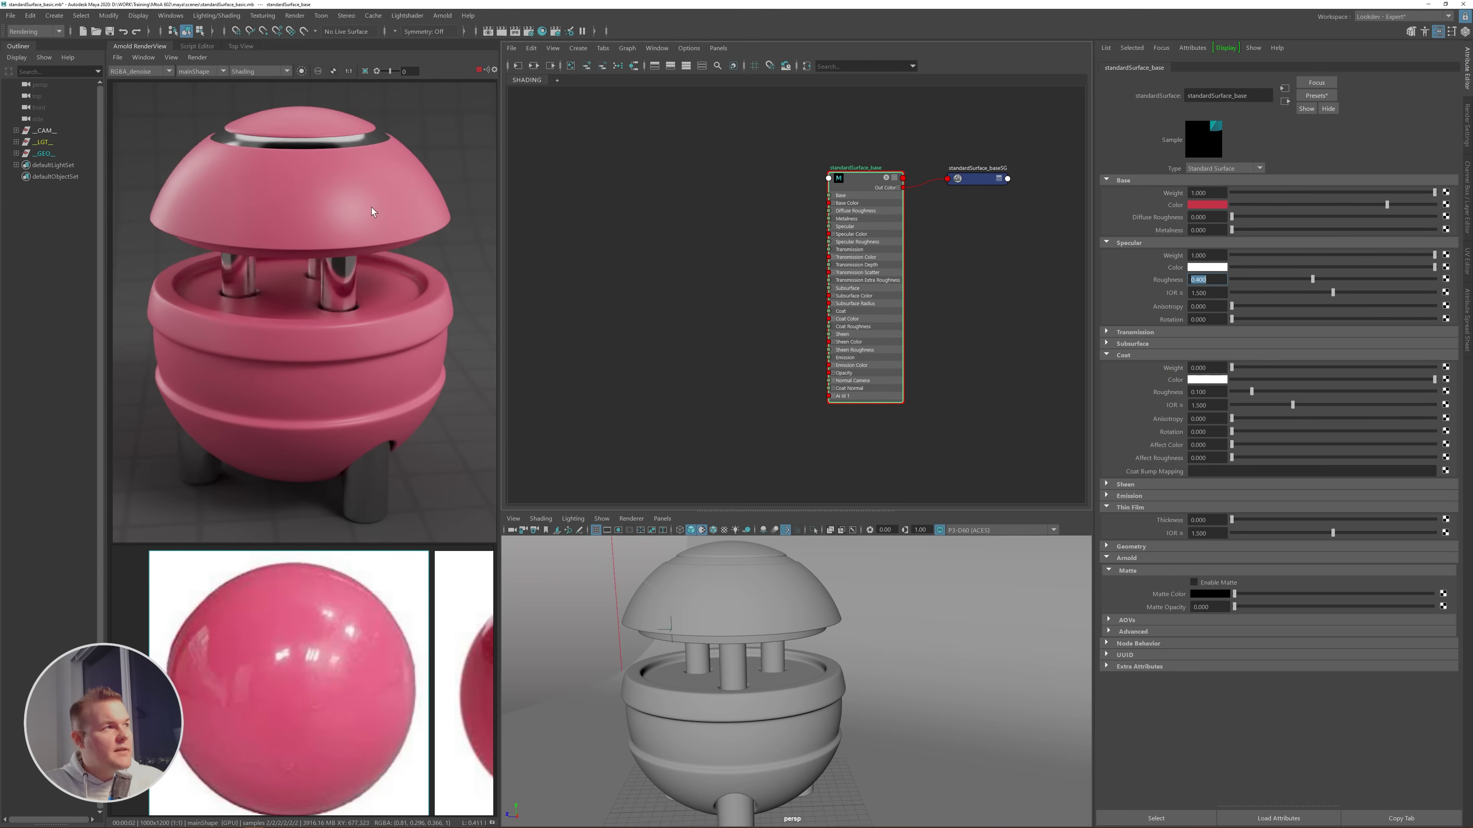
{"action": "scroll", "coordinate": [349, 215], "scroll_direction": "up", "scroll_amount": 1}
{"action": "scroll", "coordinate": [337, 194], "scroll_direction": "down", "scroll_amount": 1}
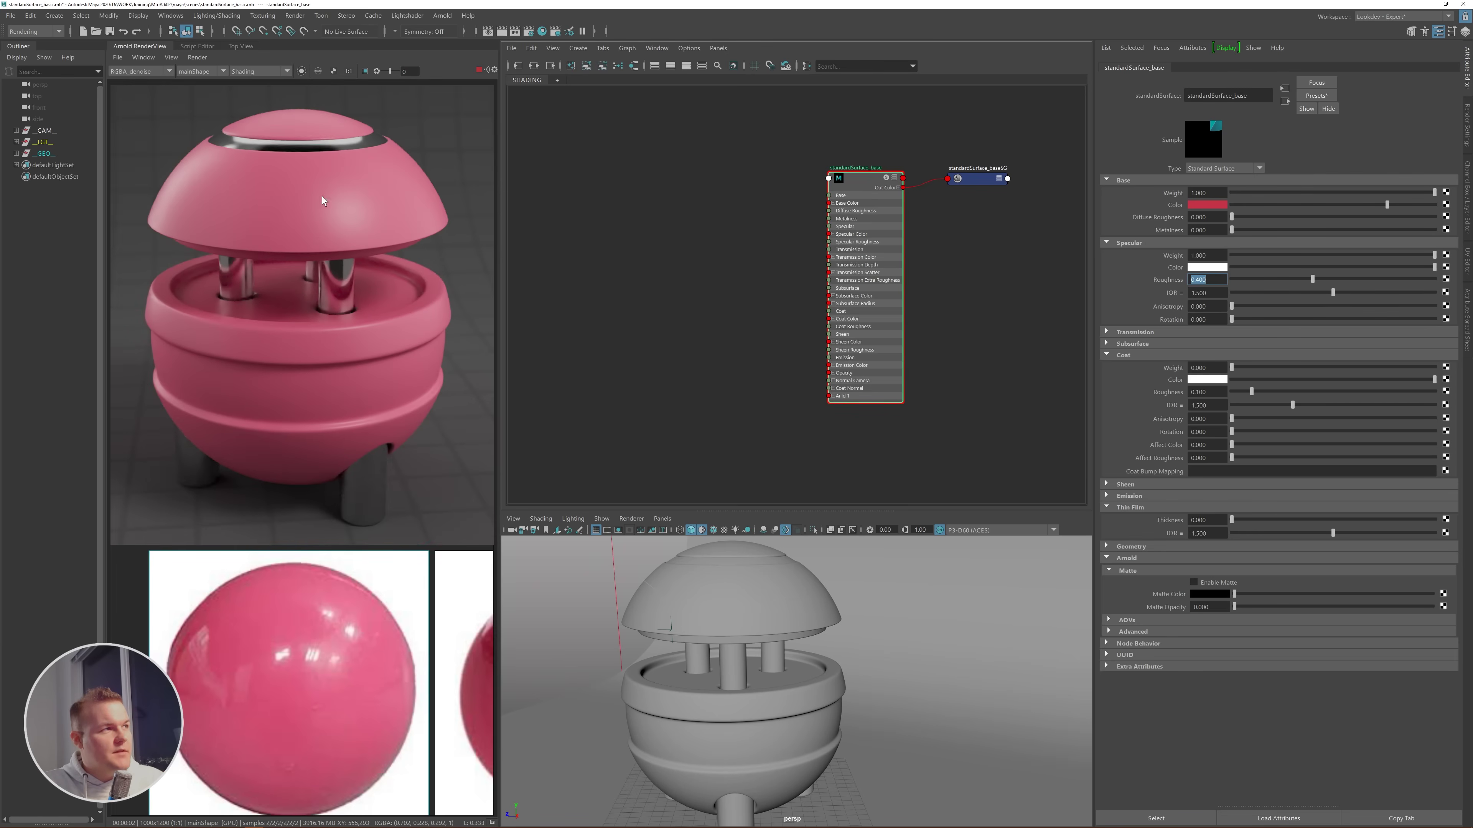
{"action": "left_click", "coordinate": [1281, 279]}
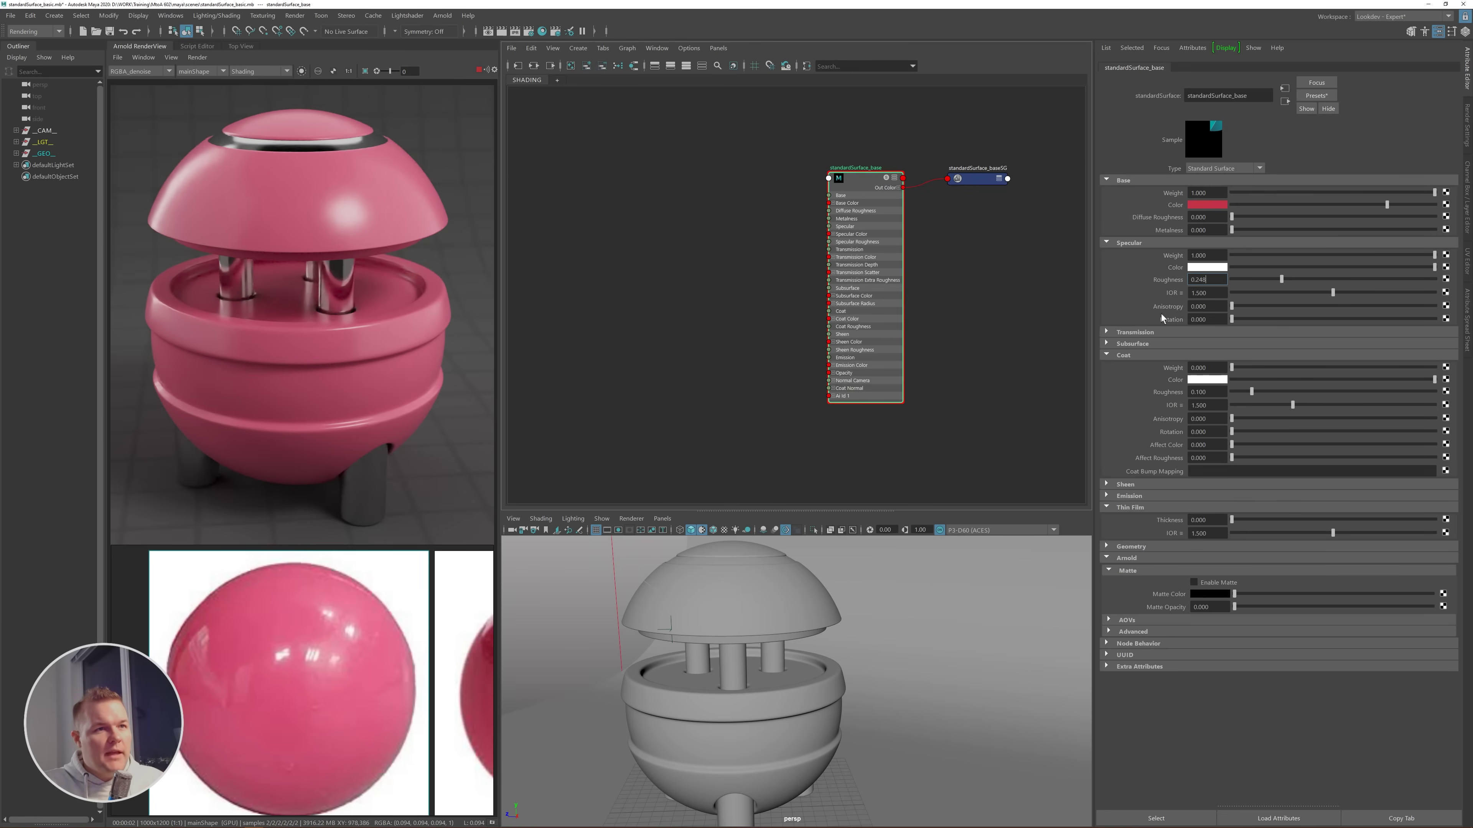
- Collapse the Thin Film, Matte and Arnold attribute sections of the shader, keeping the Coat section expanded
{"action": "left_click", "coordinate": [1122, 356]}
{"action": "left_click", "coordinate": [1145, 361]}
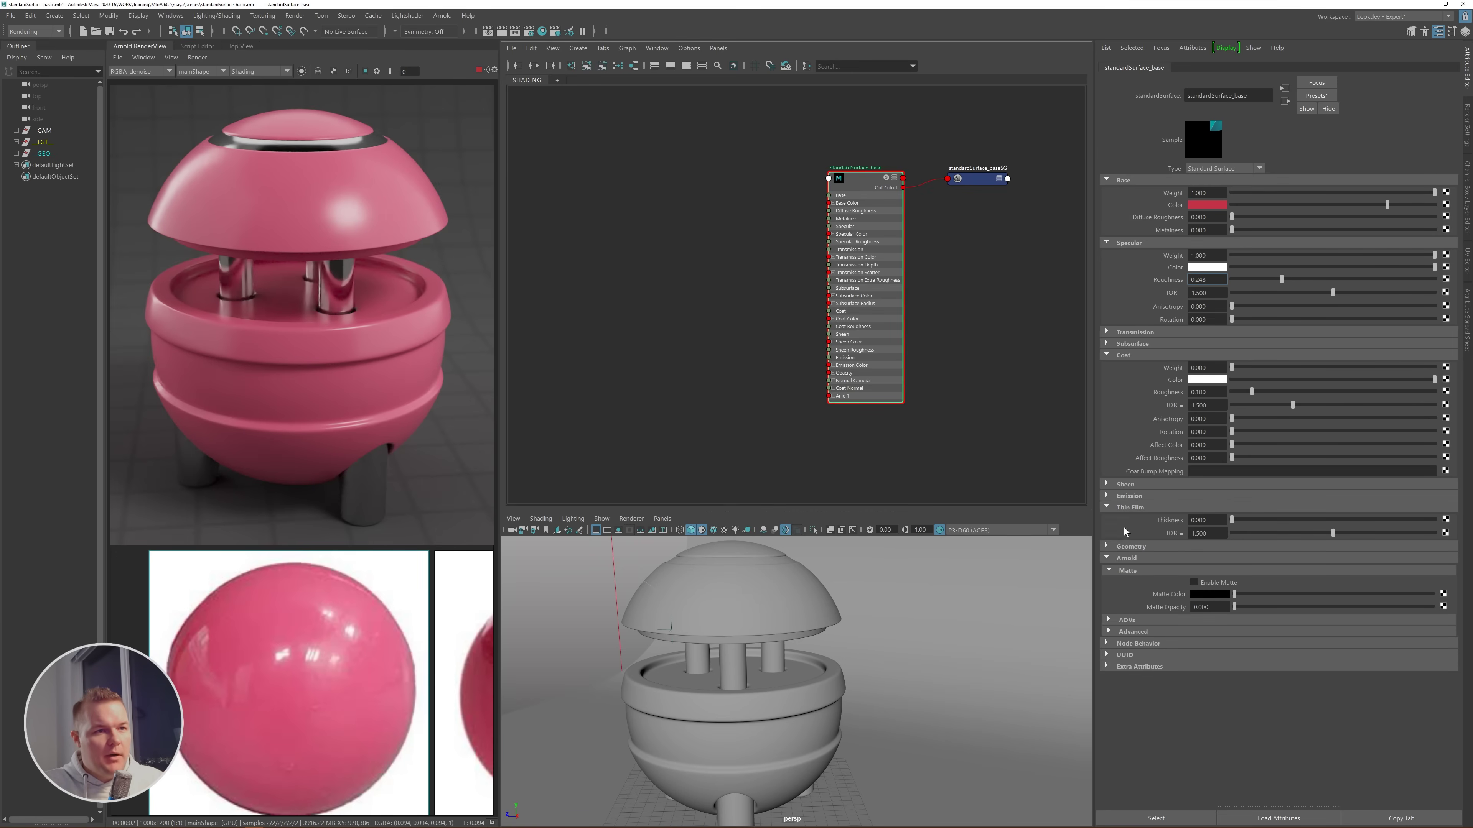
{"action": "left_click", "coordinate": [1131, 508]}
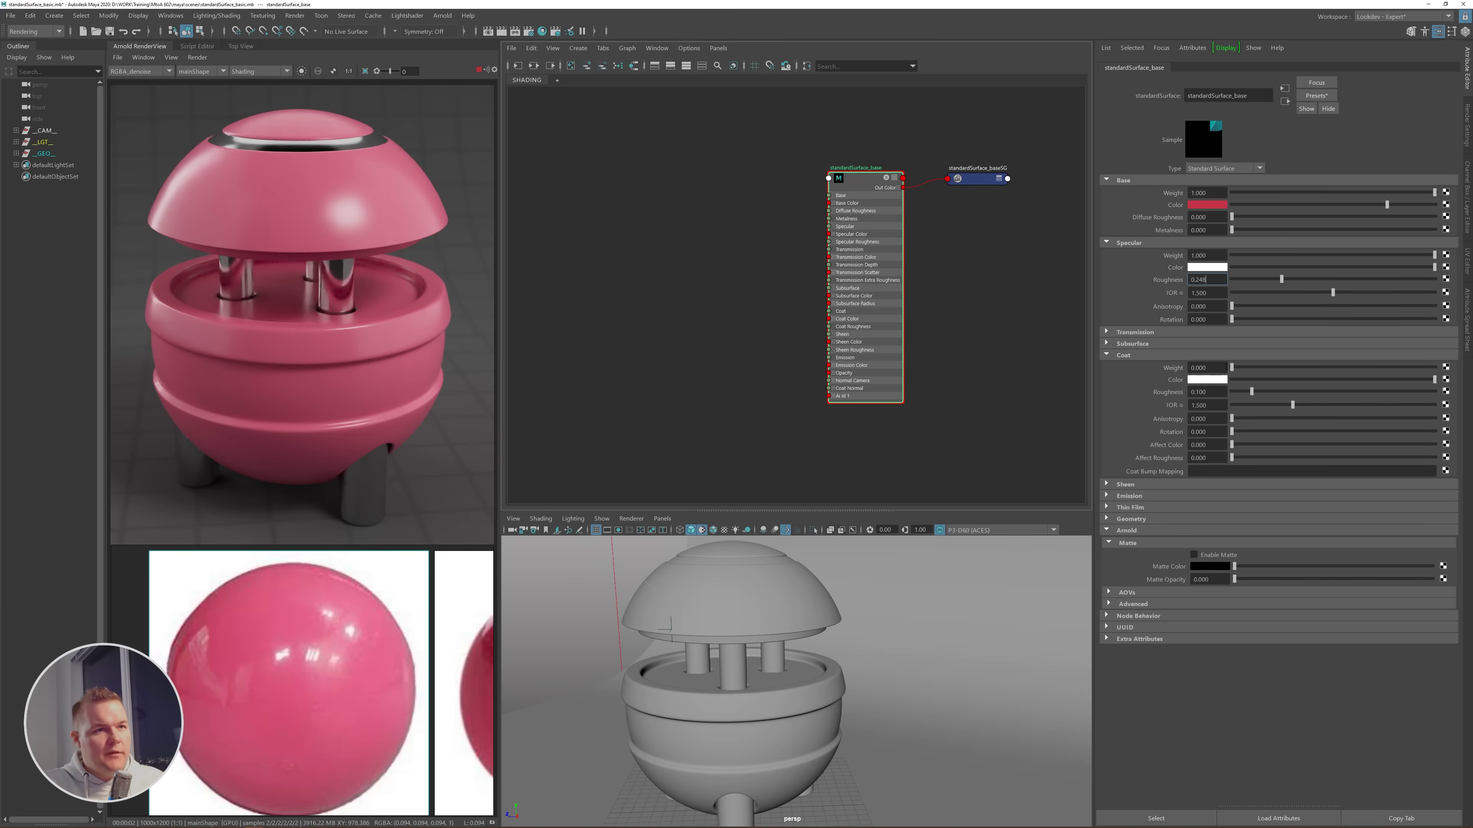
{"action": "left_click", "coordinate": [1128, 545]}
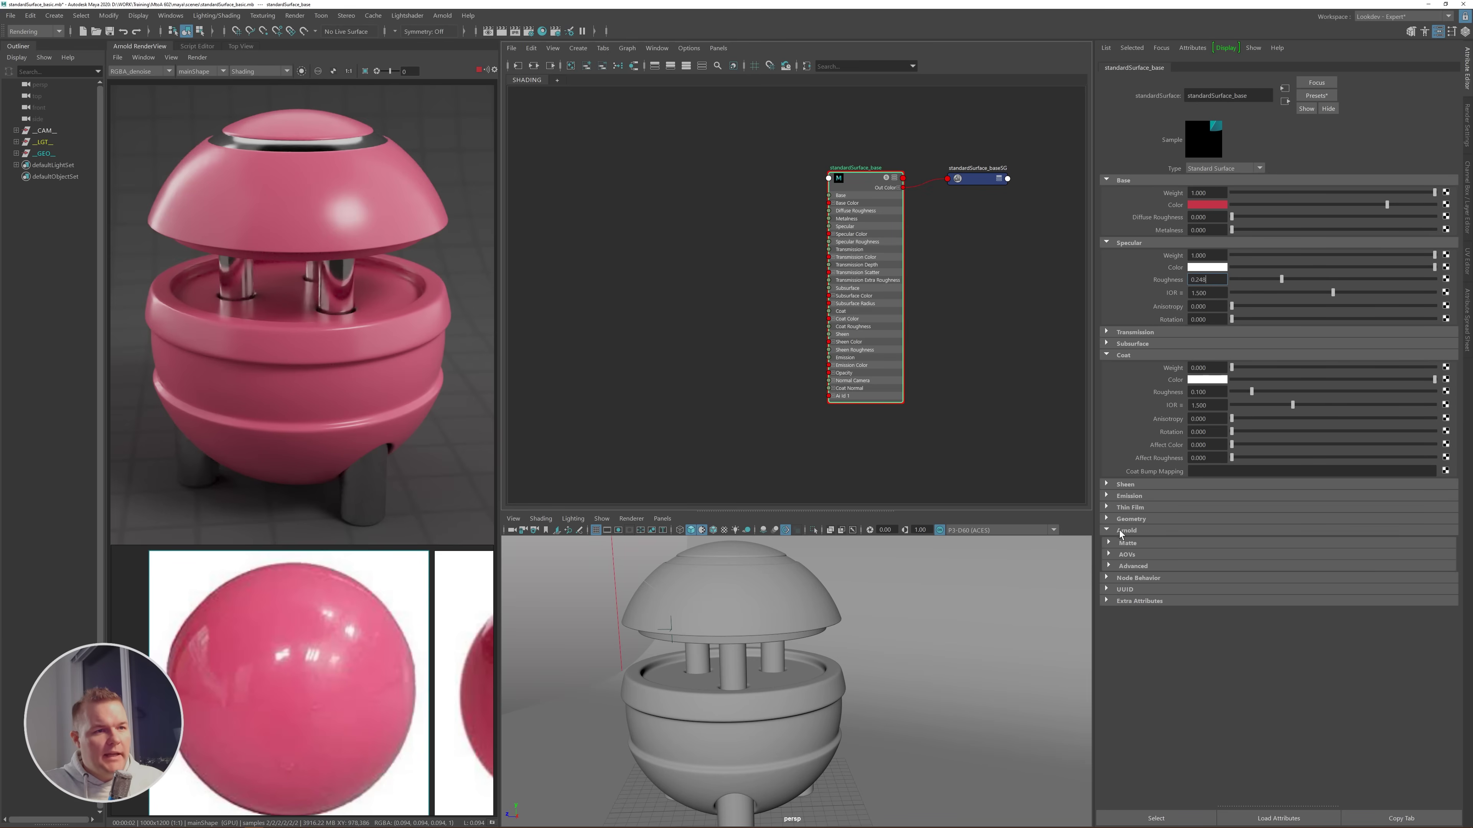
{"action": "left_click", "coordinate": [1125, 531]}
- Add a full clear coat to the pink plastic with coat weight 1 and coat roughness 0
{"action": "left_click", "coordinate": [1216, 368]}
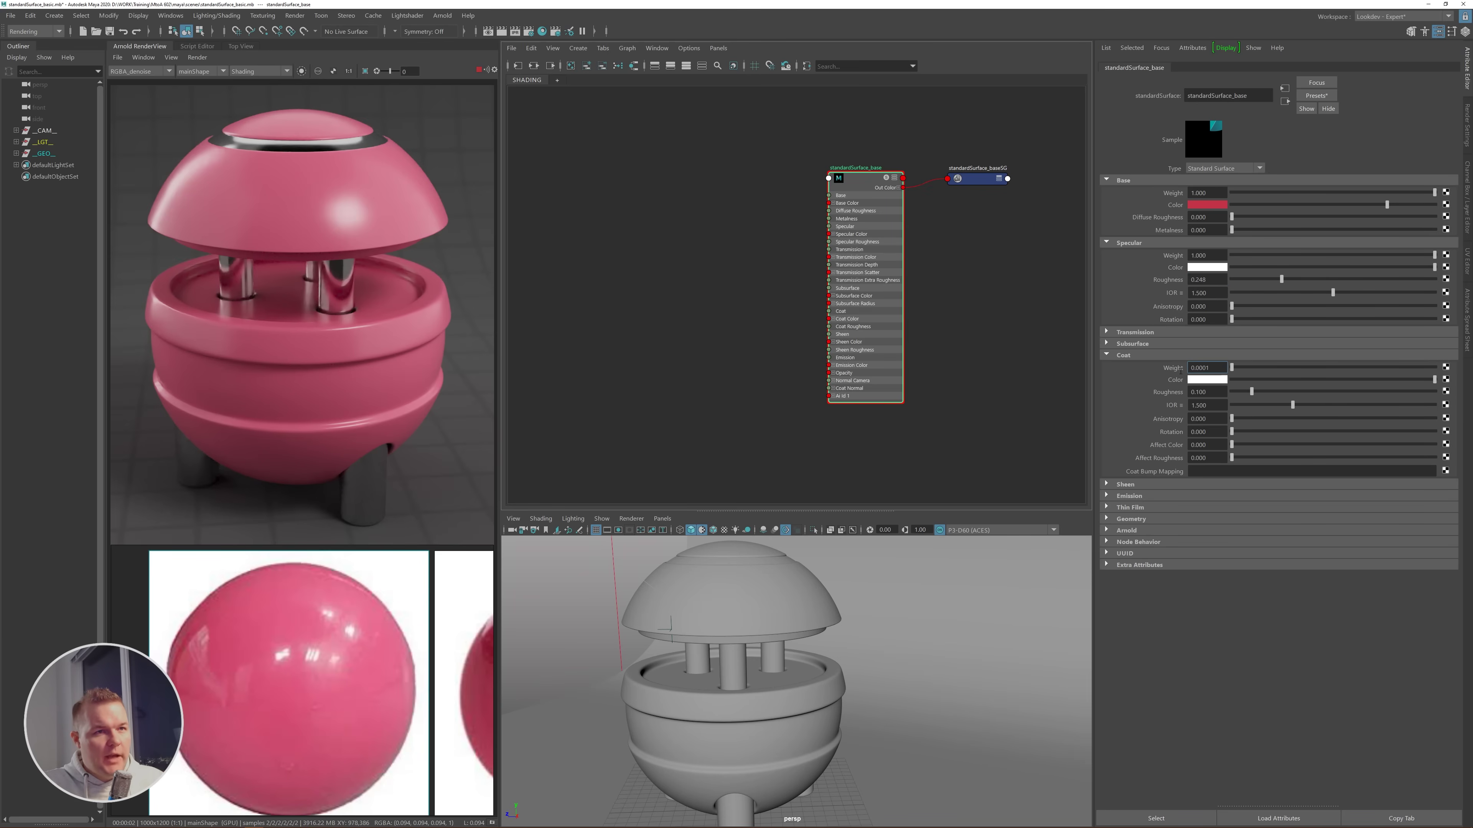
{"action": "type", "text": "11"}
{"action": "key", "text": "ctrl+a"}
{"action": "type", "text": "1"}
{"action": "key", "text": "Return"}
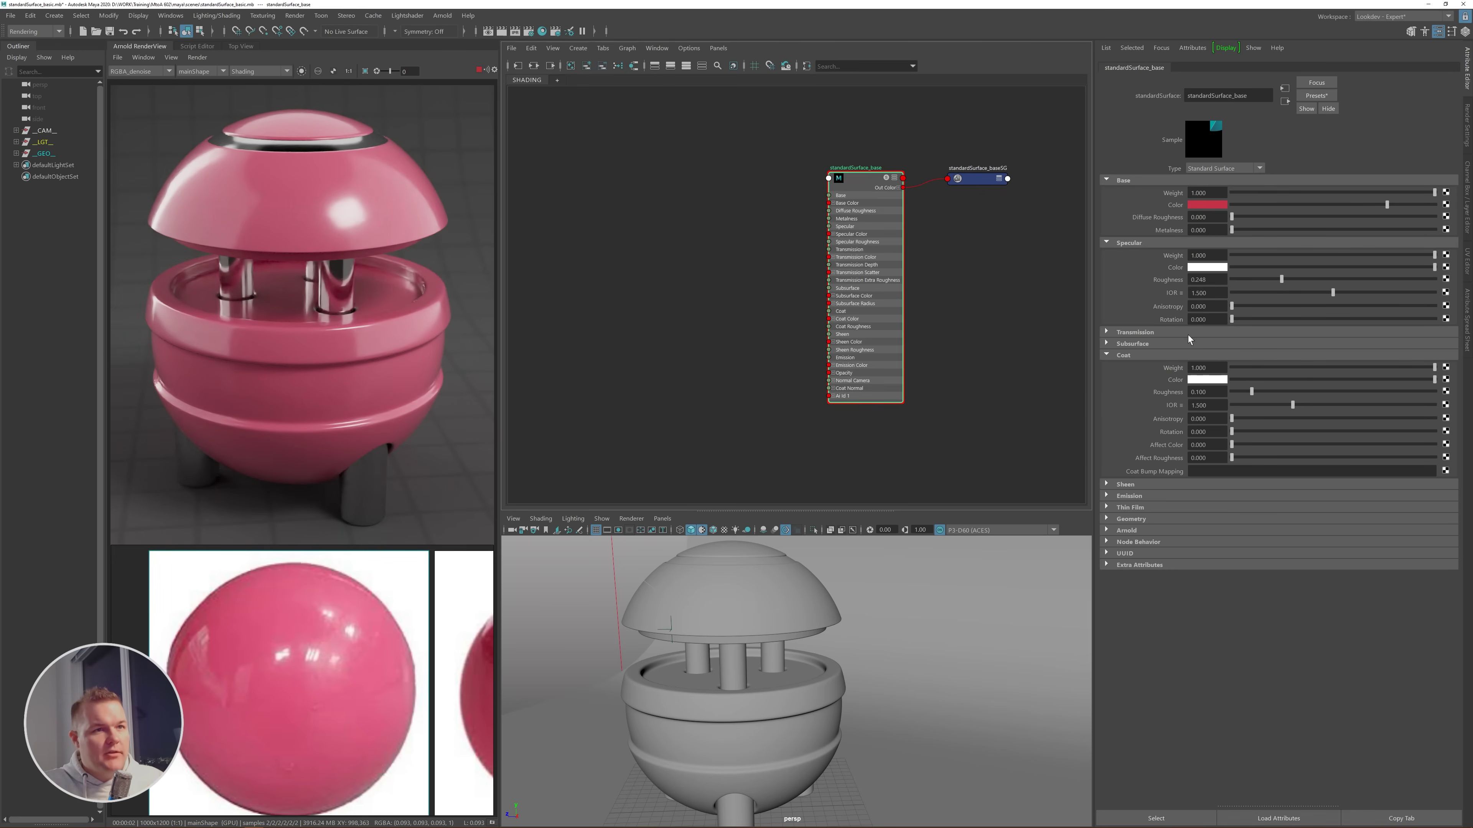
{"action": "left_click_drag", "start_coordinate": [1221, 392], "coordinate": [1175, 391]}
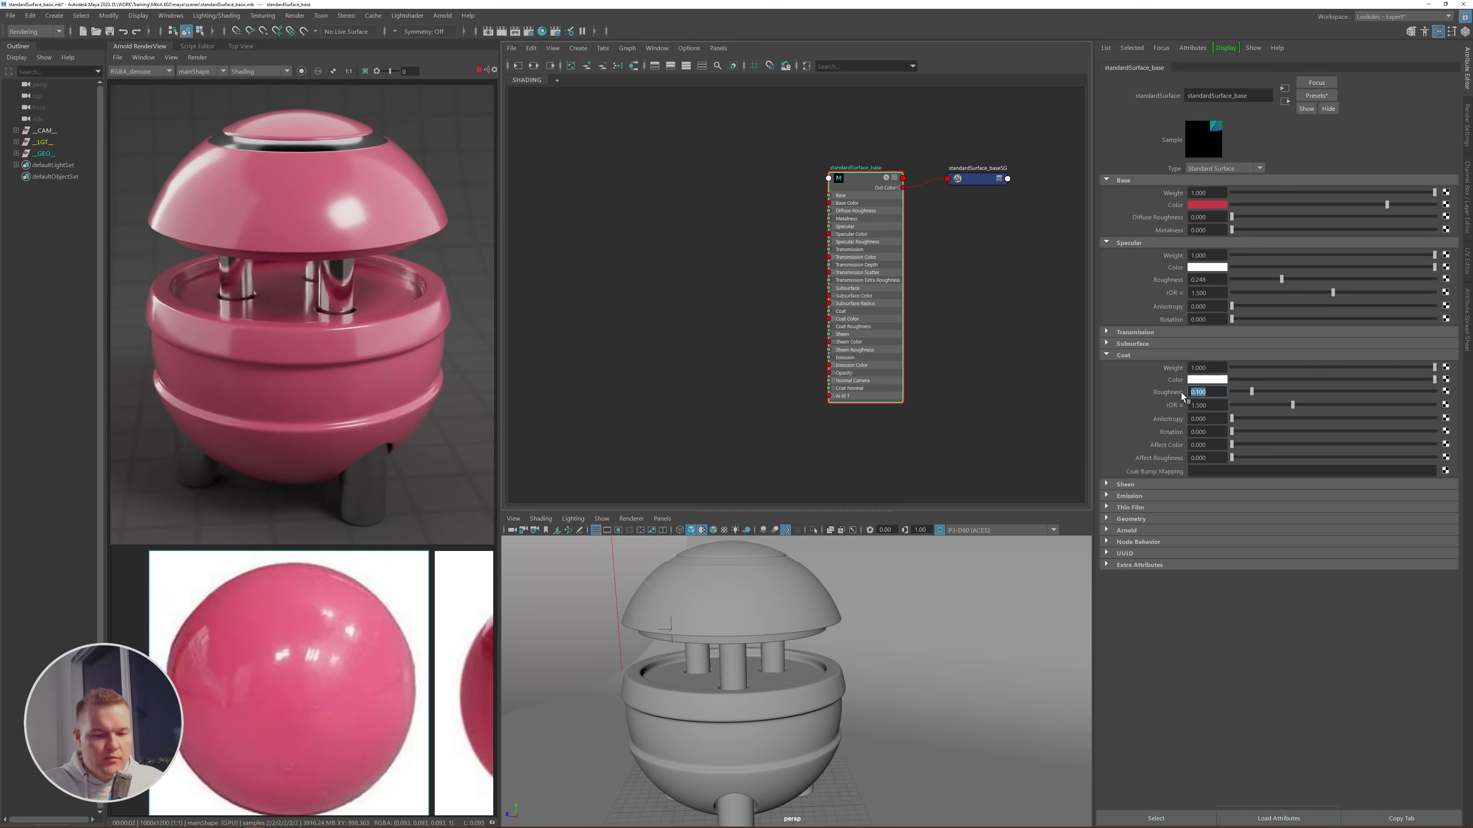
{"action": "type", "text": "0"}
{"action": "key", "text": "Return"}
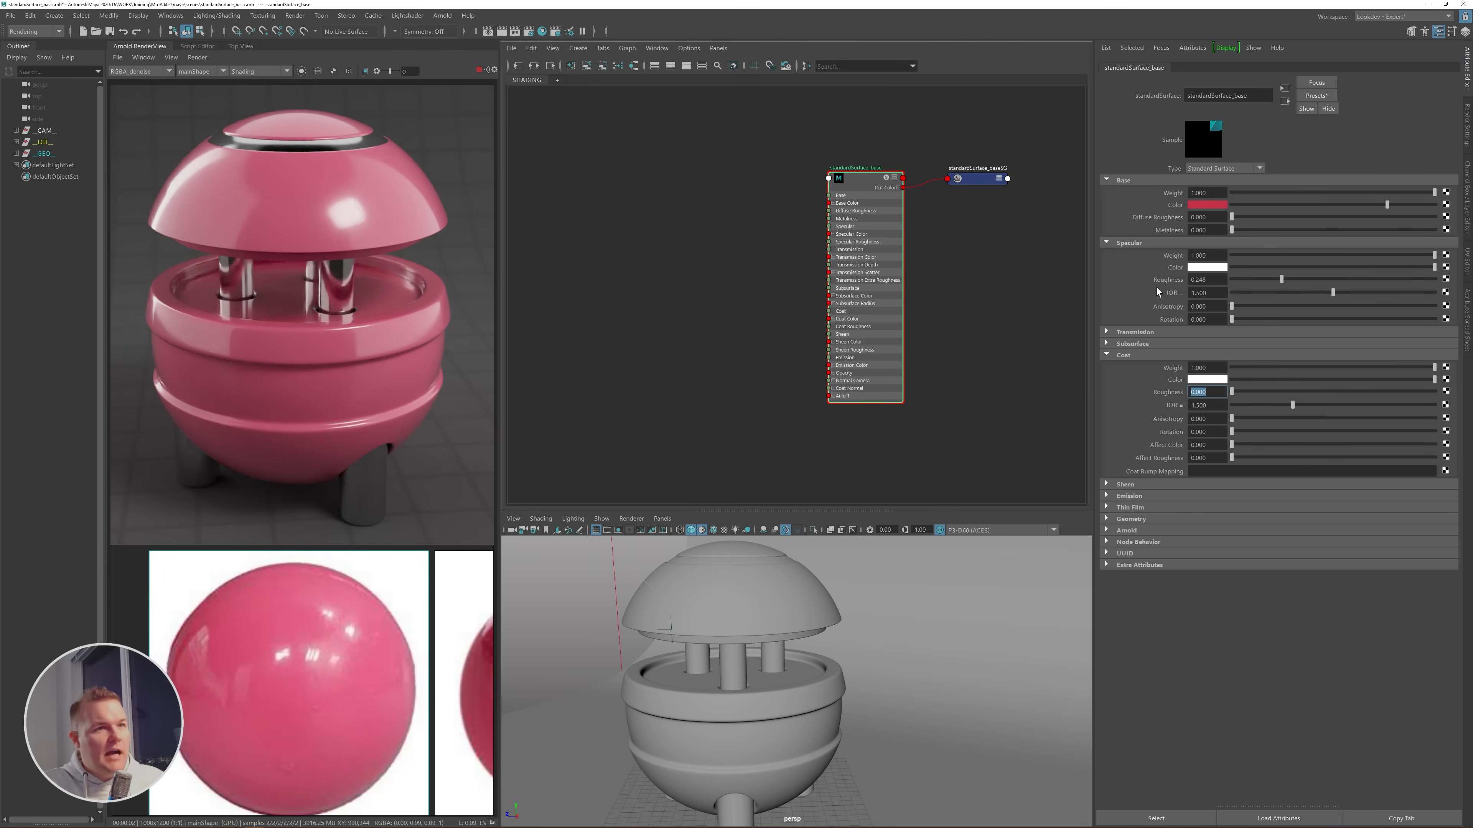
- Set the specular roughness to 0.35 to soften the base reflections beneath the coat
{"action": "left_click", "coordinate": [1191, 280]}
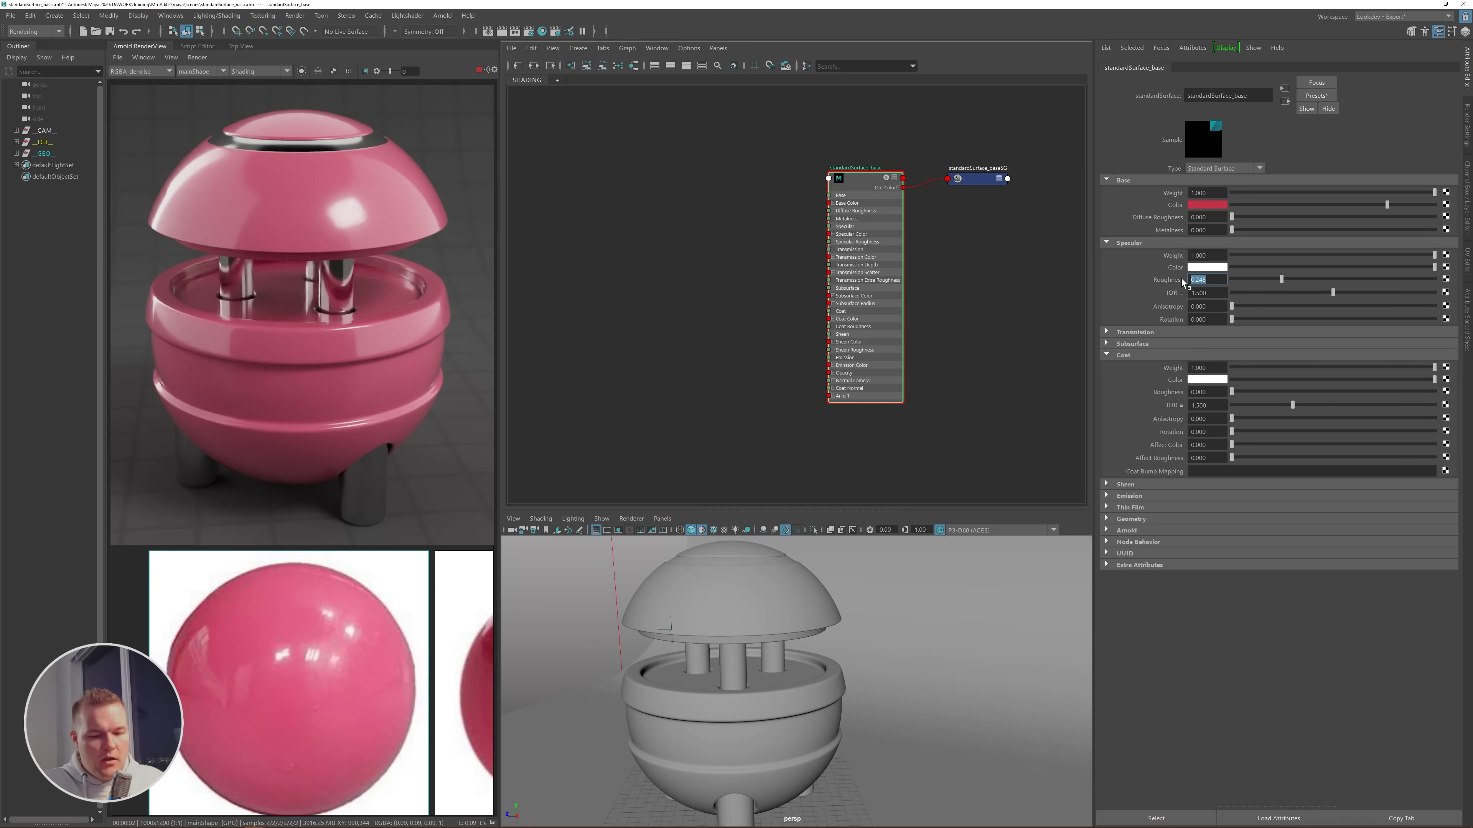
{"action": "type", "text": "0.35"}
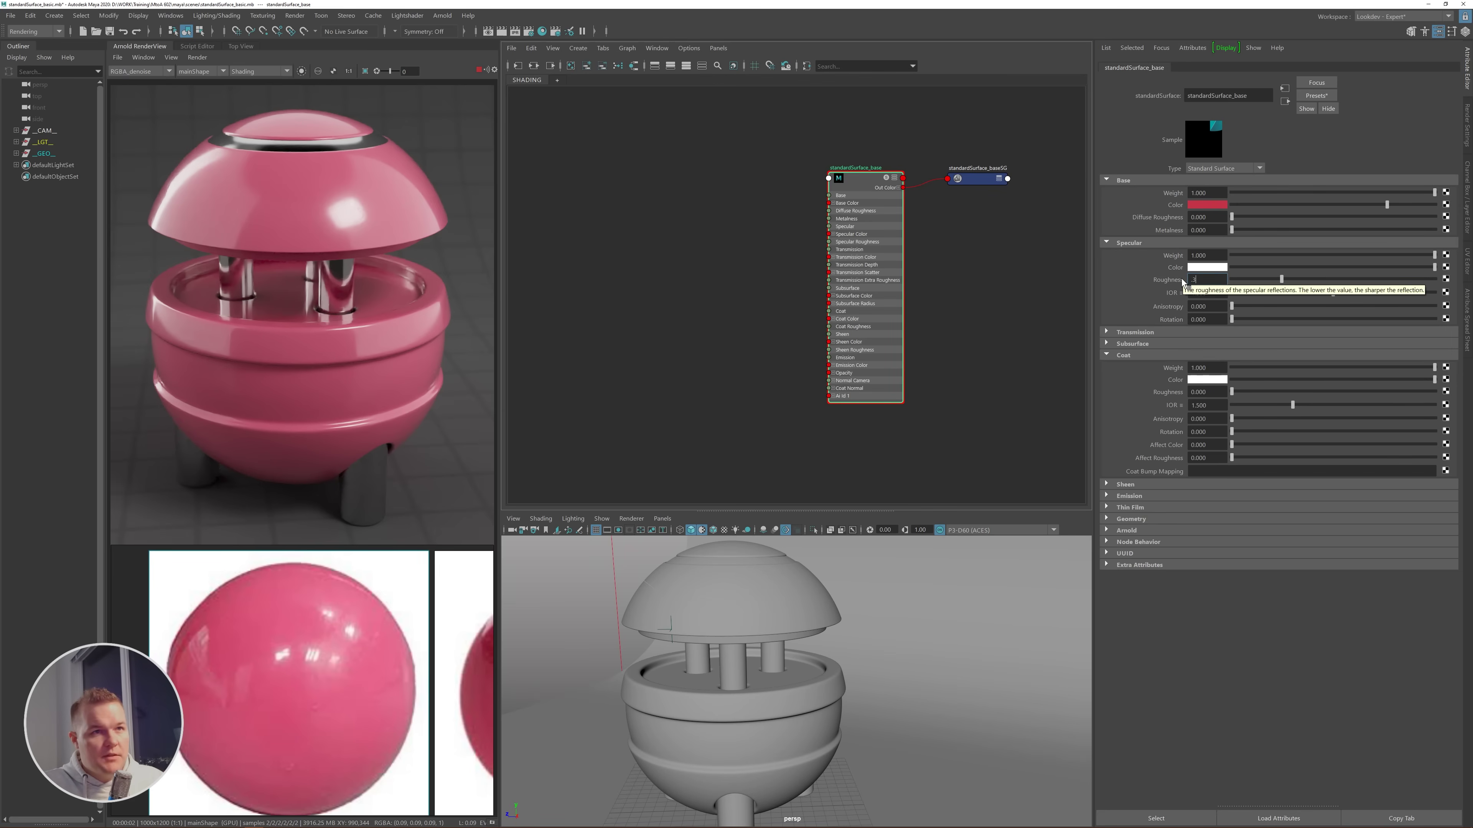
{"action": "key", "text": "Return"}
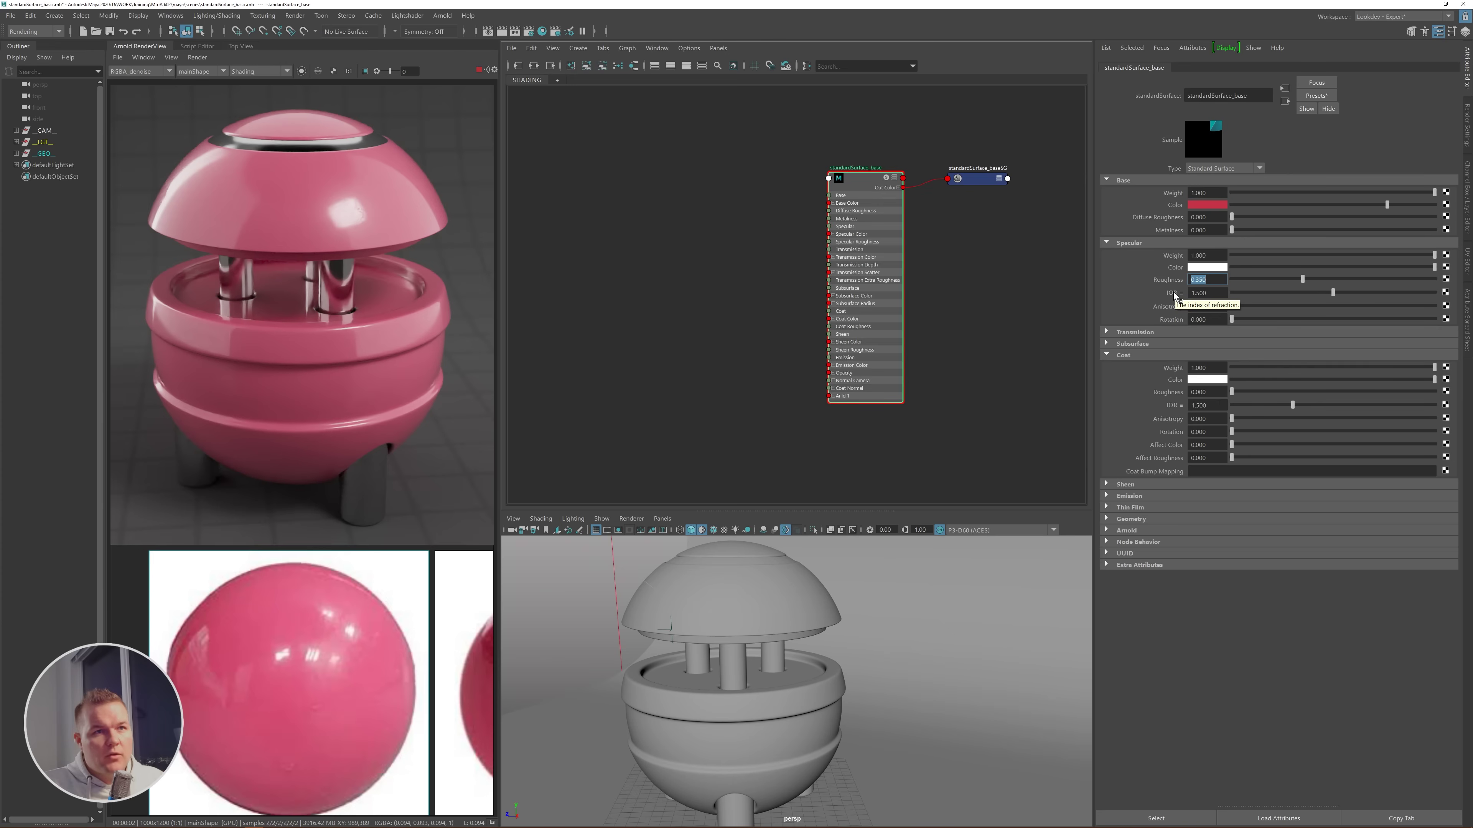
- Try a specular IOR of 1 on the coated plastic
{"action": "key", "text": "Tab"}
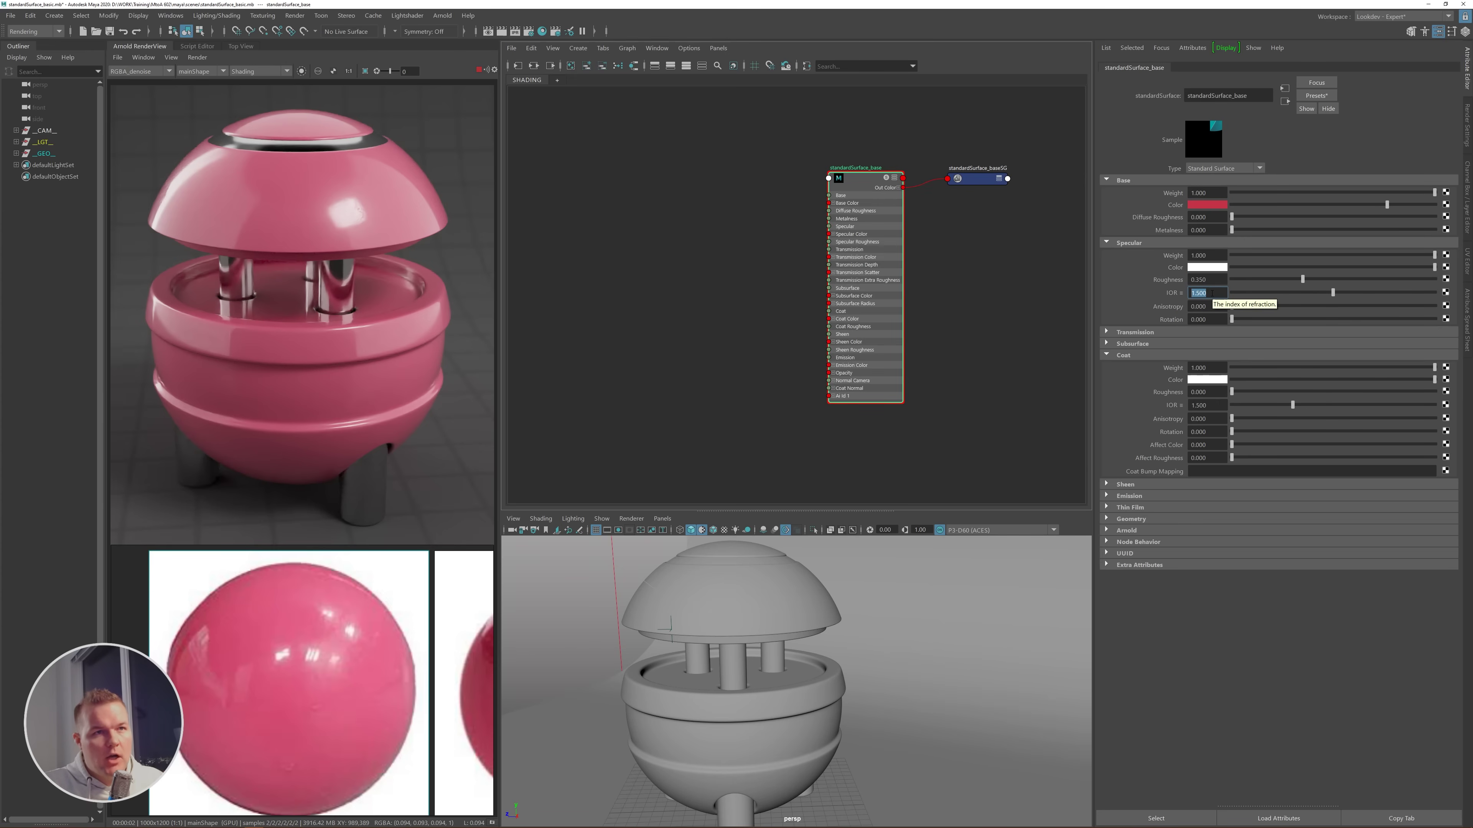
{"action": "left_click", "coordinate": [1212, 293]}
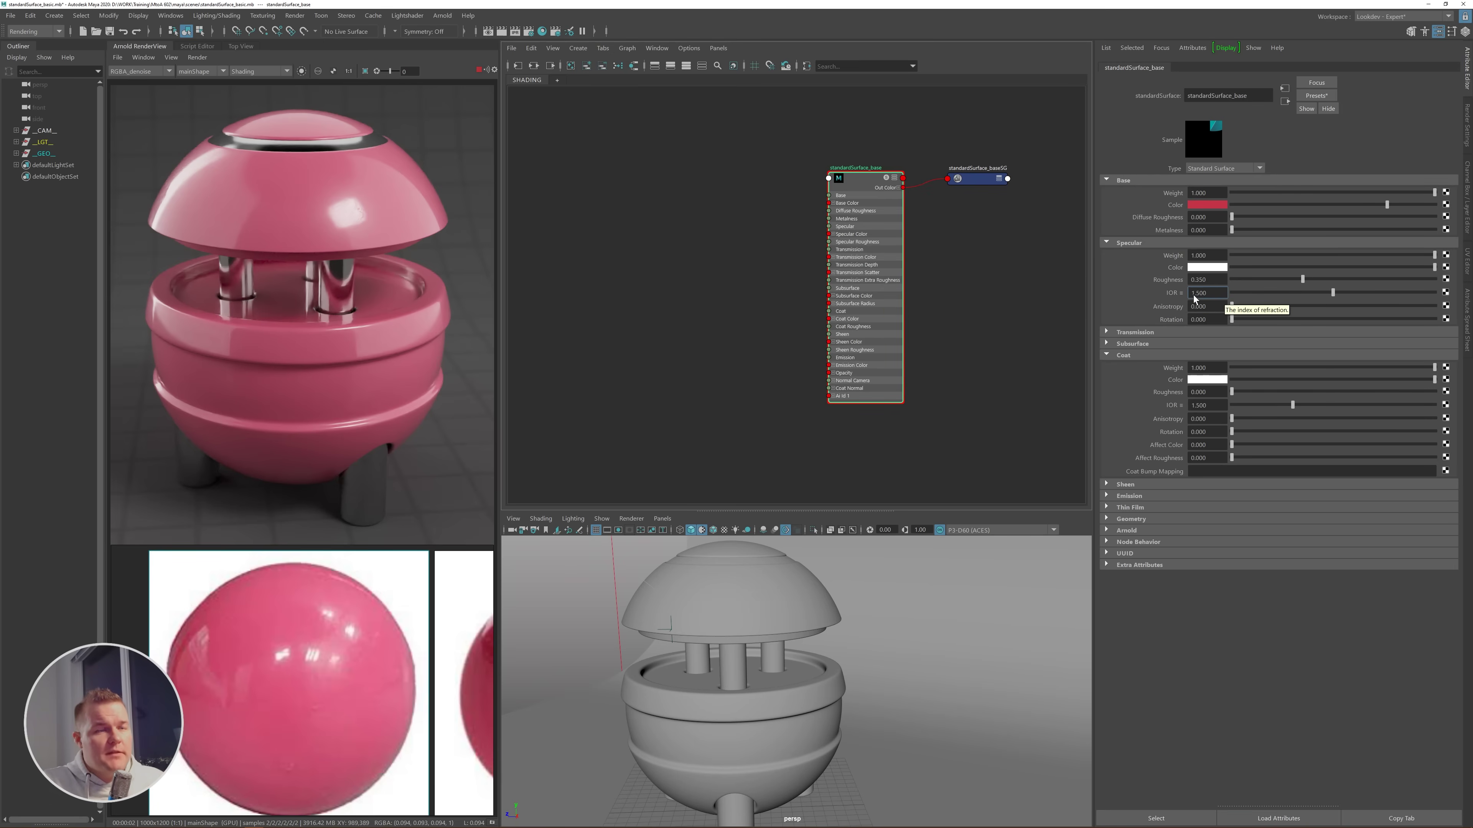
{"action": "key", "text": "BackSpace"}
{"action": "key", "text": "BackSpace"}
{"action": "key", "text": "BackSpace"}
{"action": "key", "text": "BackSpace"}
{"action": "left_click", "coordinate": [1211, 306]}
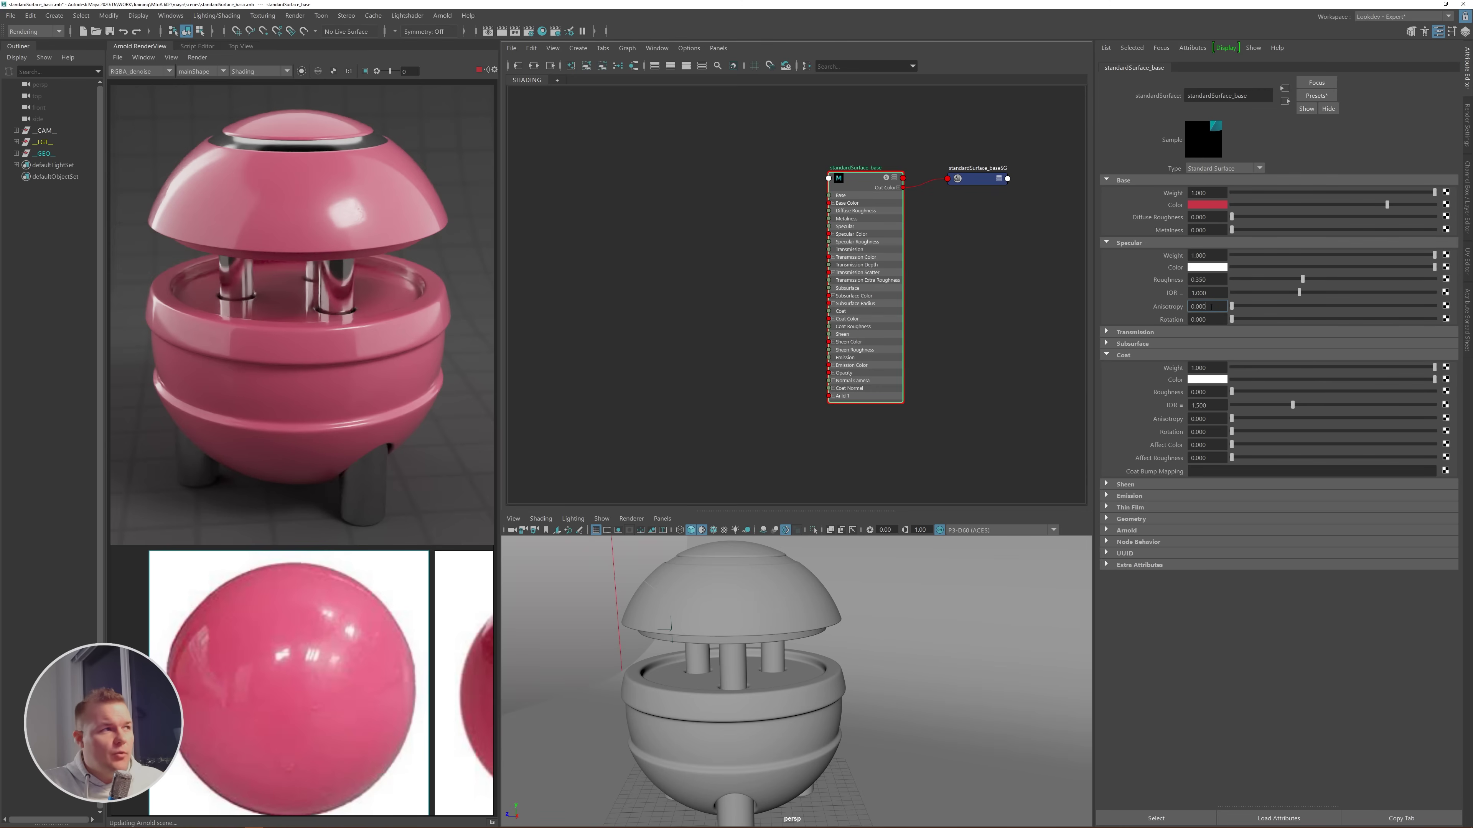
- Set the coat weight to 0 to isolate the effect of the specular IOR
{"action": "left_click_drag", "start_coordinate": [1212, 368], "coordinate": [1132, 365]}
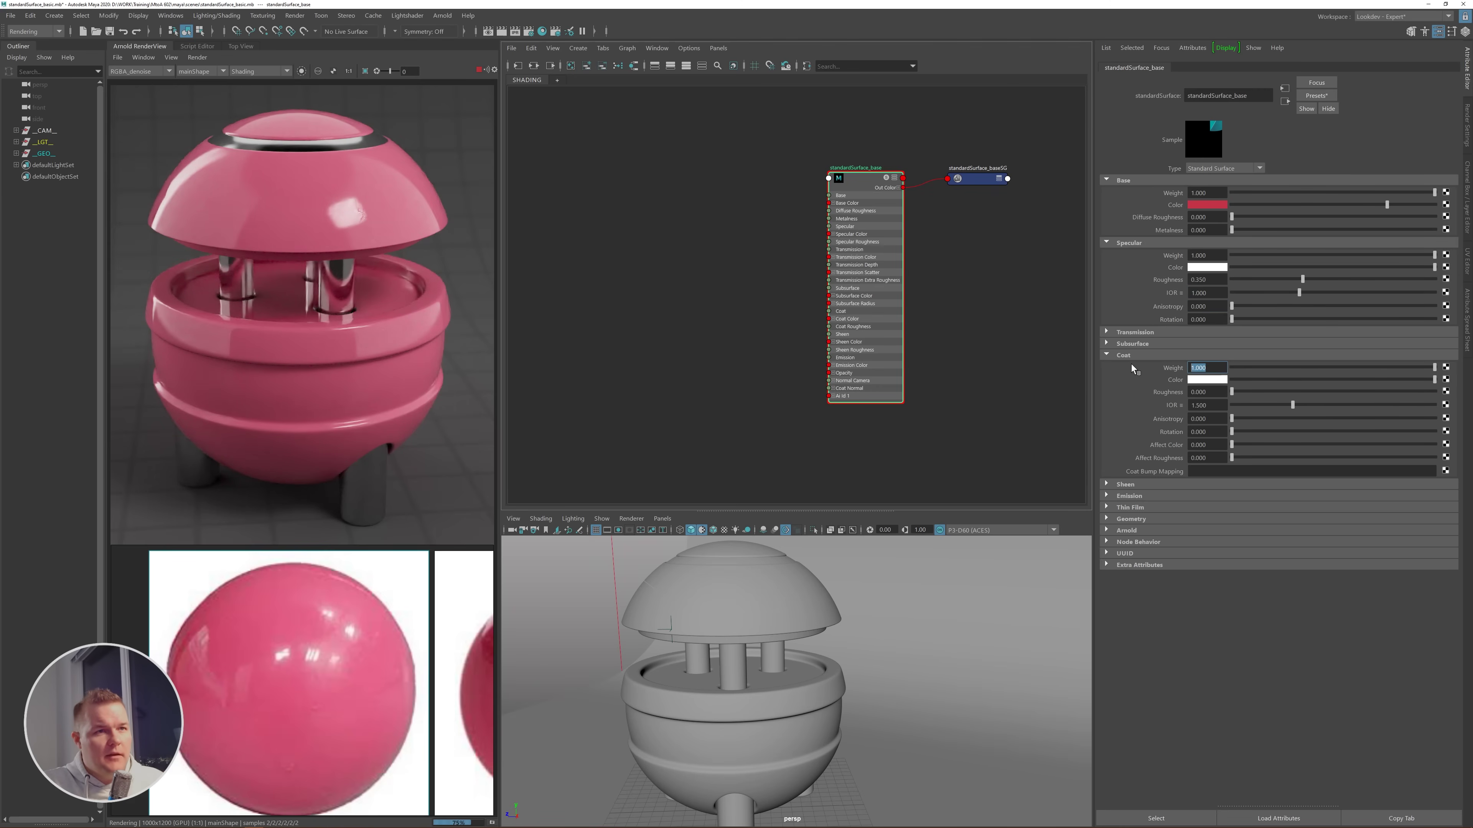
{"action": "type", "text": "0"}
{"action": "key", "text": "Return"}
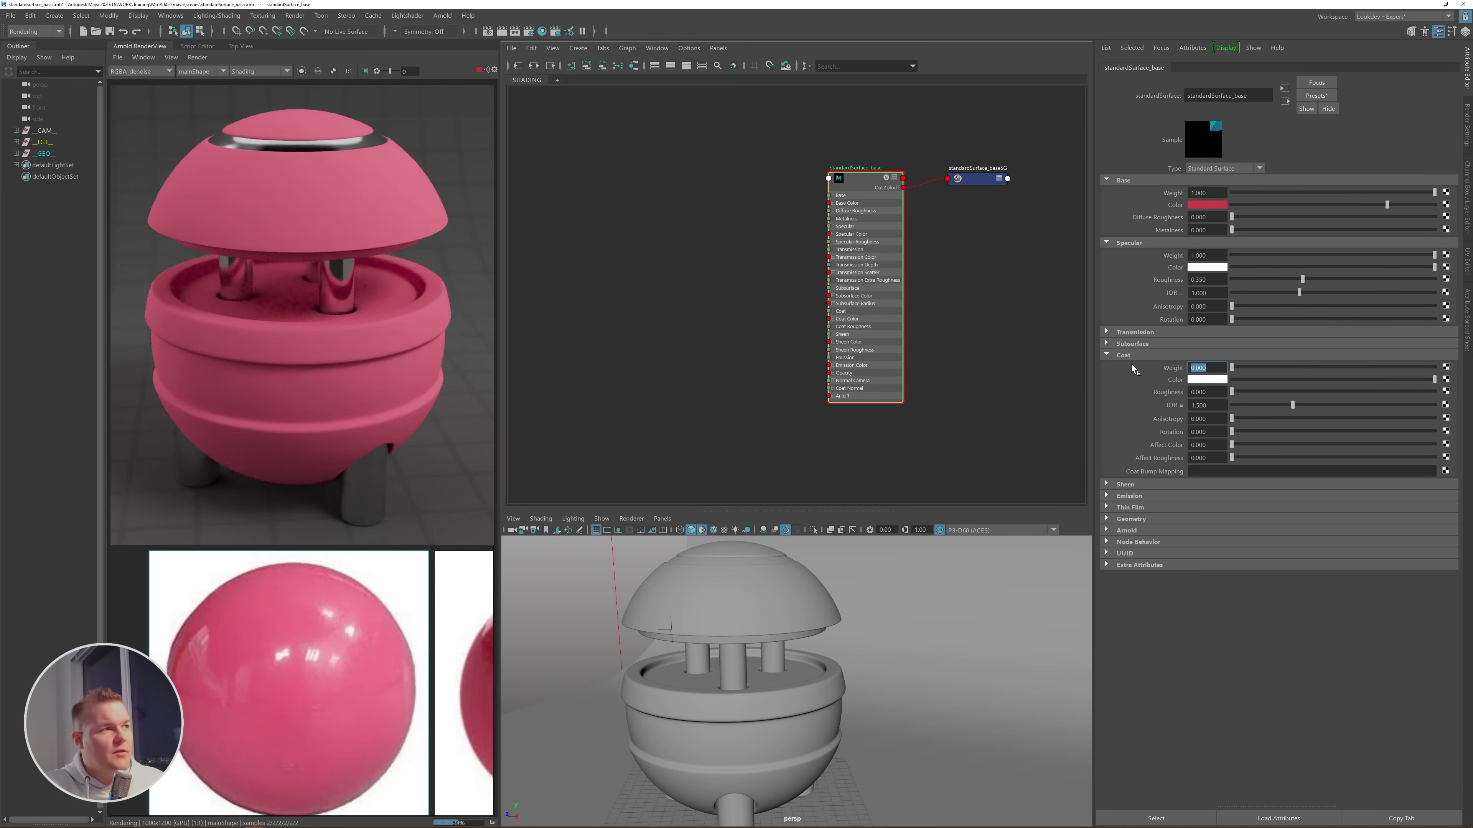
- Try specular IOR values of 2 and 10 to compare their reflection strength in the render
{"action": "left_click", "coordinate": [1206, 292]}
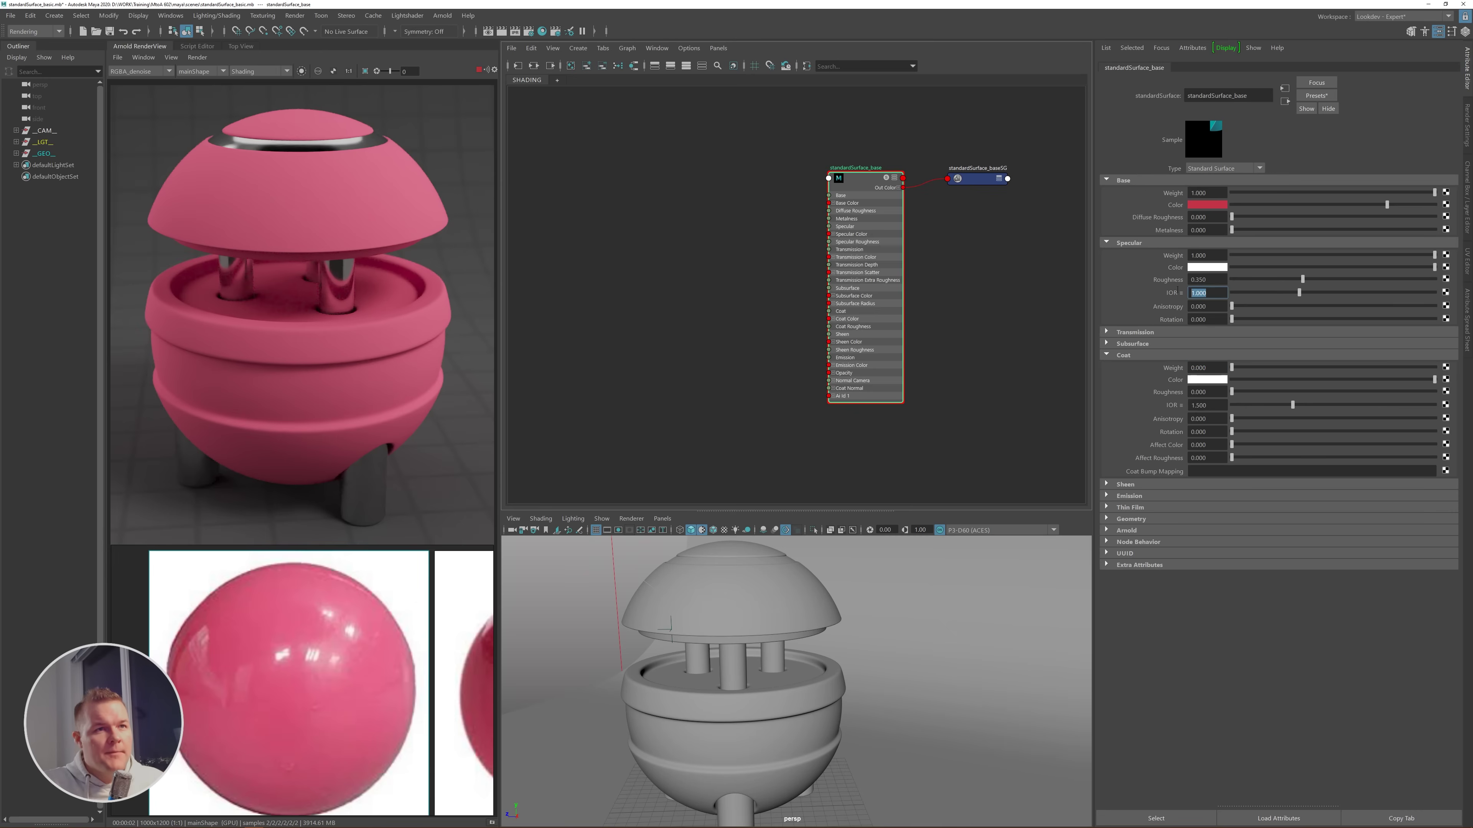
{"action": "type", "text": "2"}
{"action": "key", "text": "Return"}
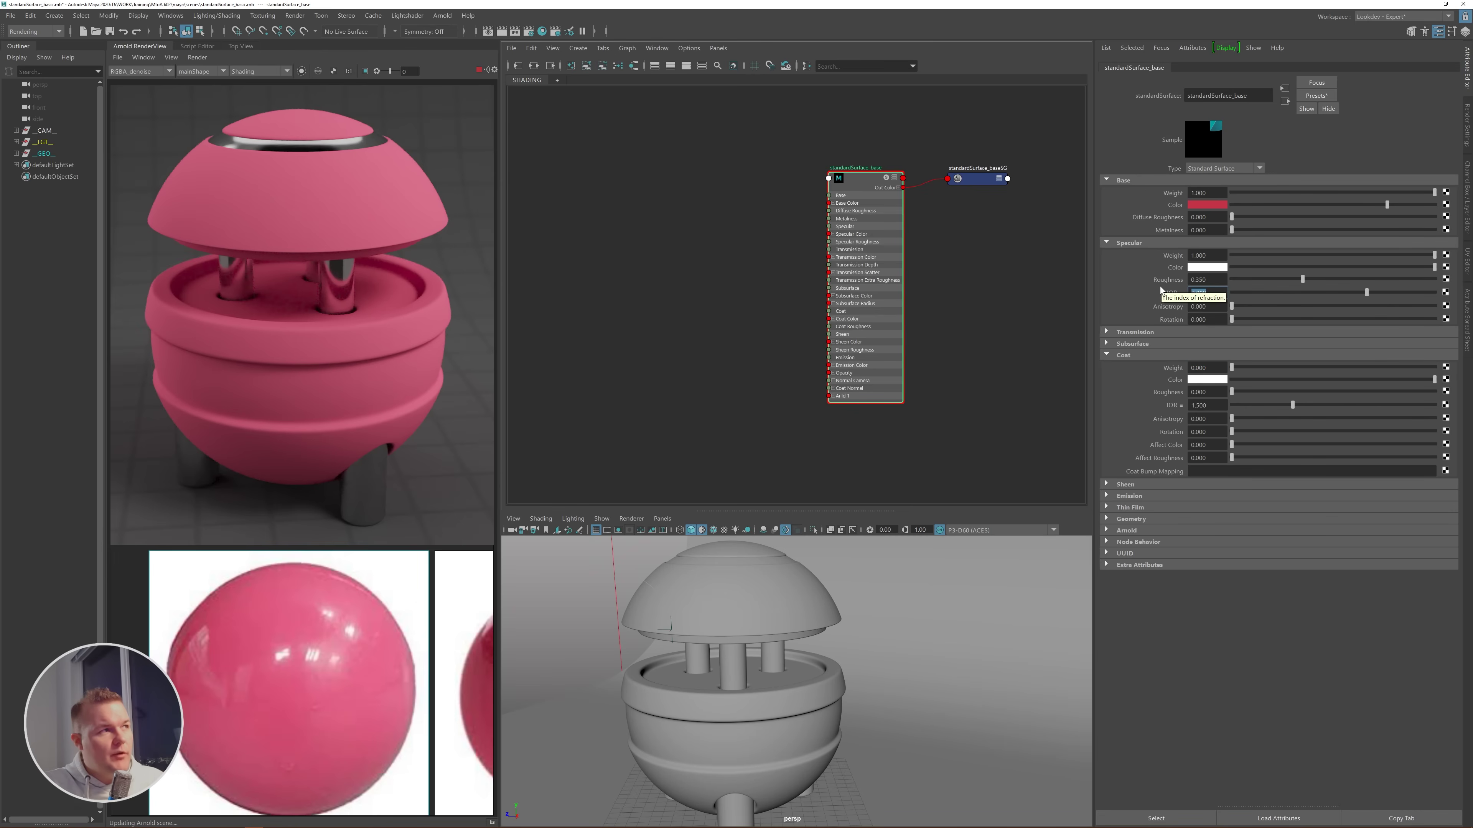
{"action": "type", "text": "1"}
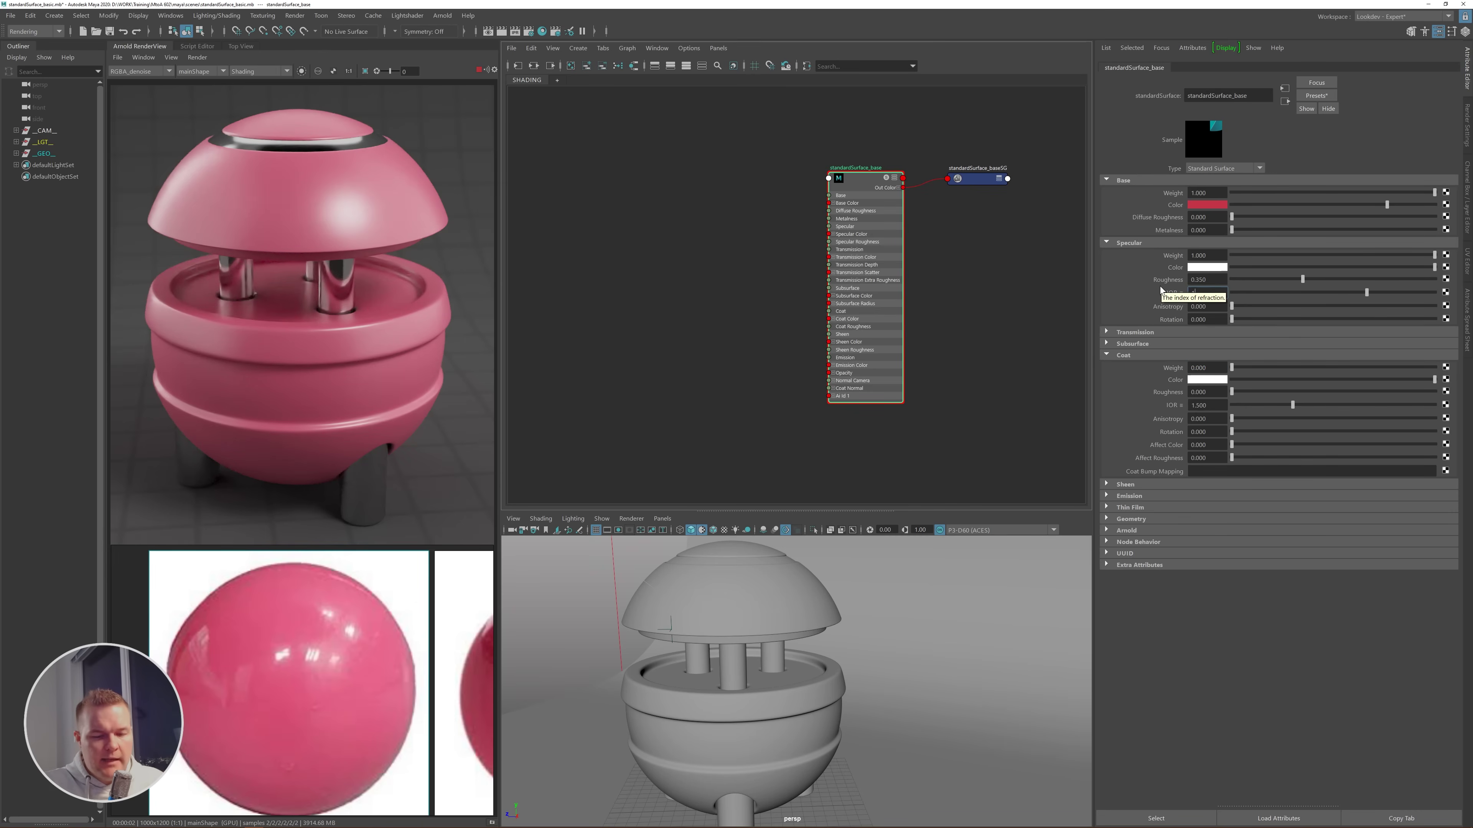
{"action": "type", "text": "0"}
{"action": "key", "text": "Return"}
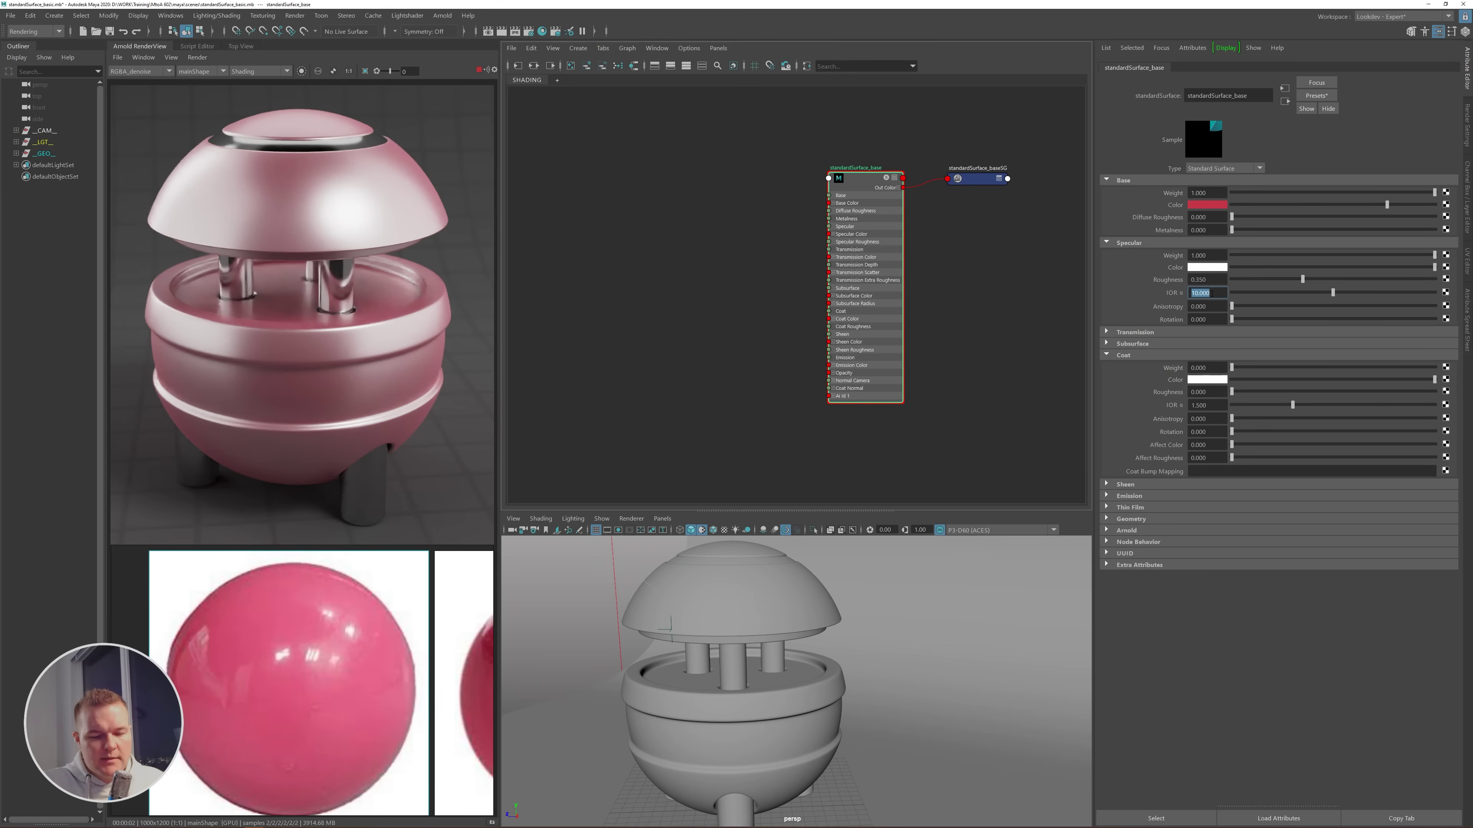
- Try lower specular IOR values of 1.4 and 1.3 on the uncoated plastic
{"action": "type", "text": "1.4"}
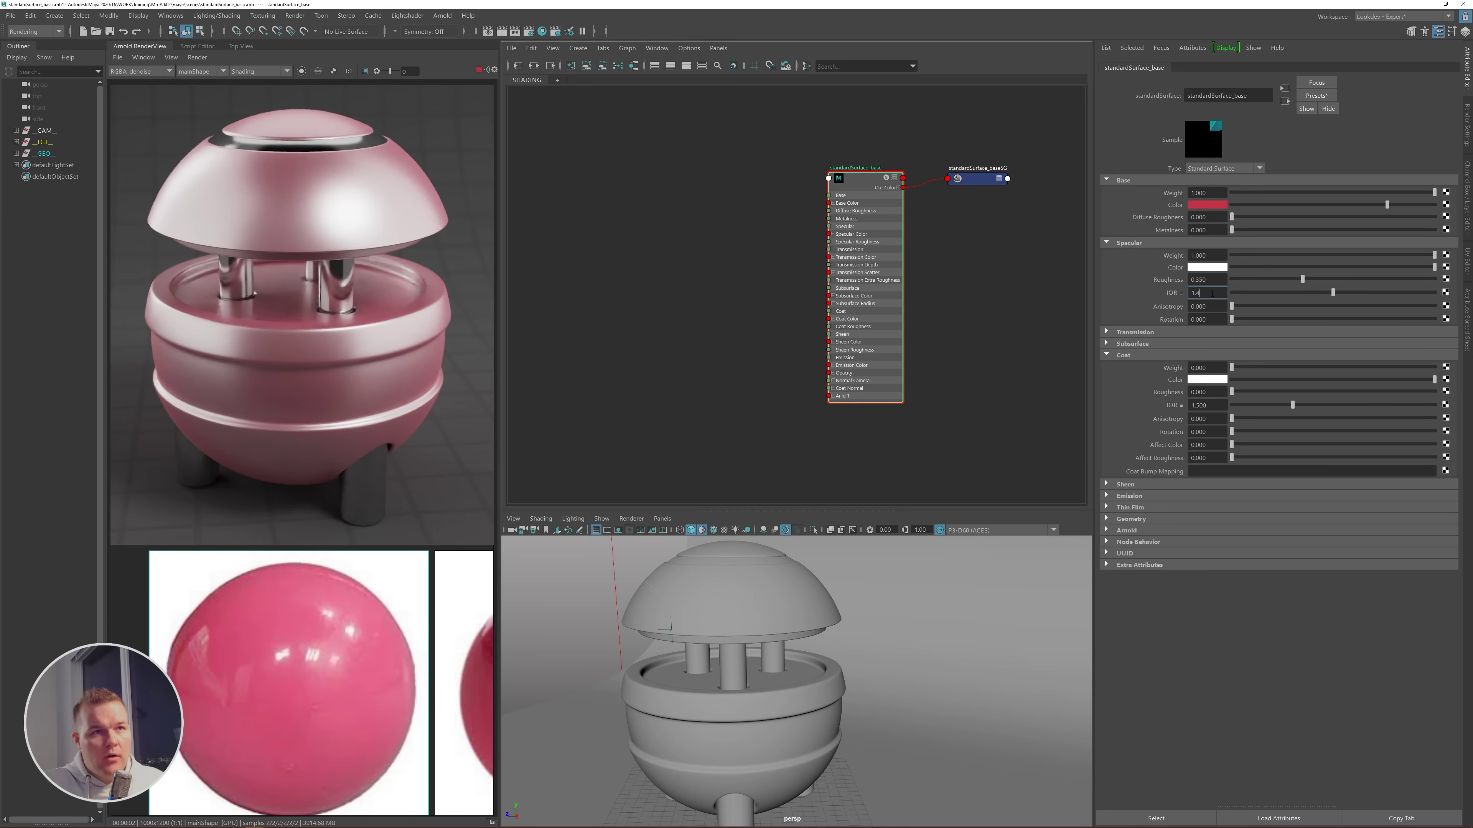
{"action": "key", "text": "Return"}
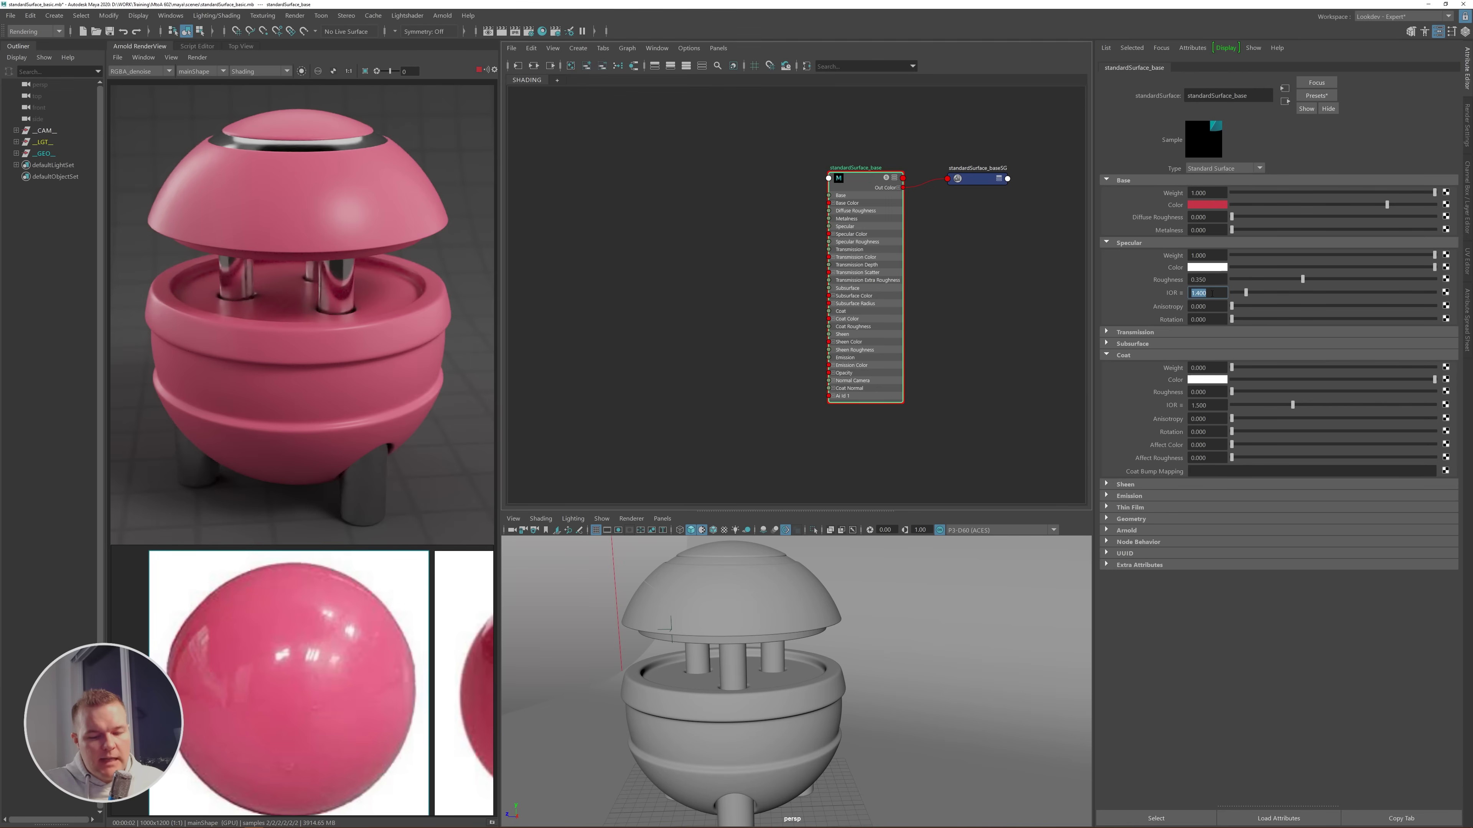
{"action": "type", "text": "1.3"}
{"action": "key", "text": "Return"}
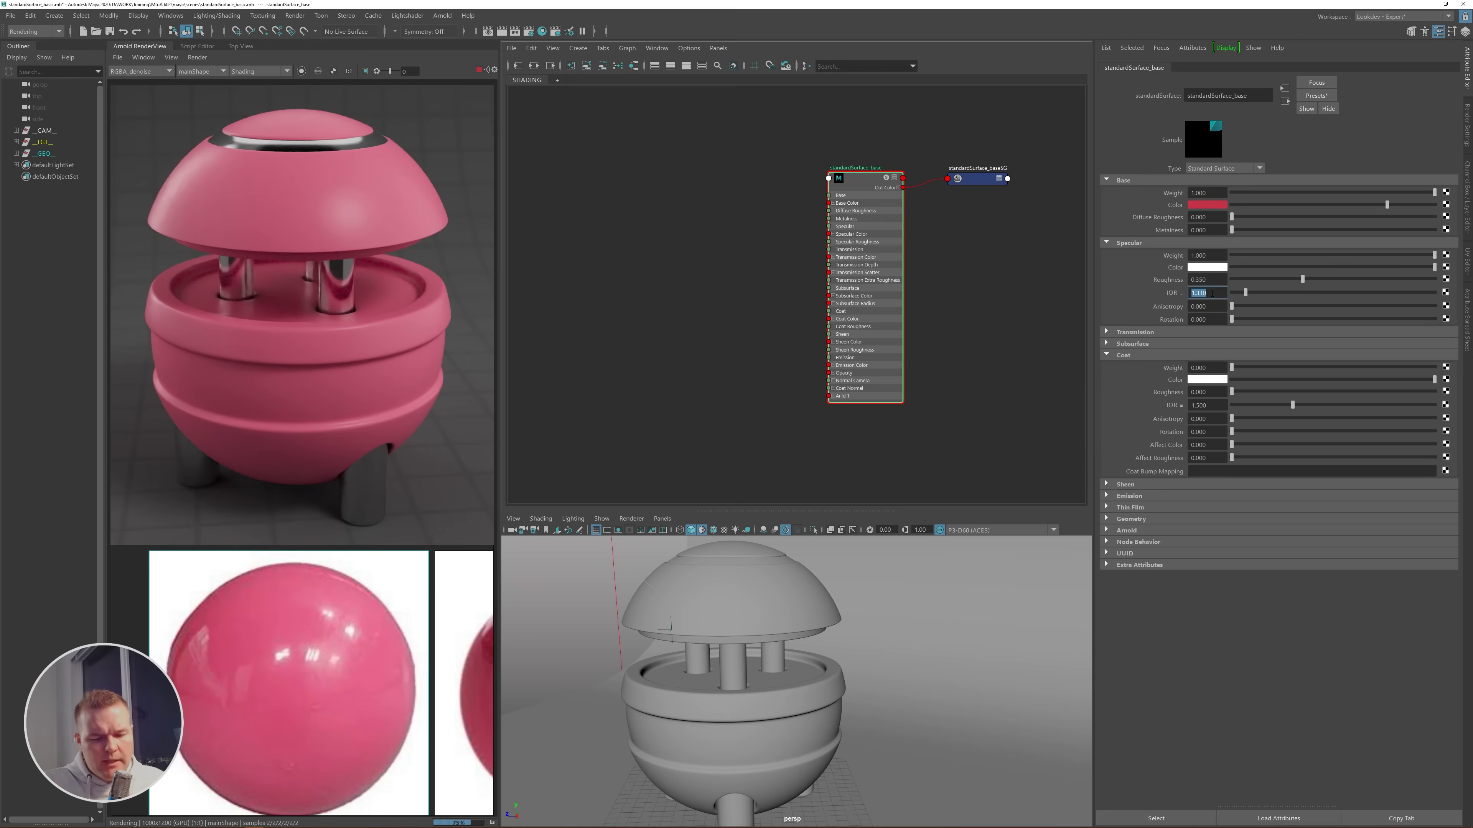
- Set the specular IOR to 1.5 for the pink plastic
{"action": "key", "text": "BackSpace"}
{"action": "type", "text": "1.5"}
{"action": "key", "text": "BackSpace"}
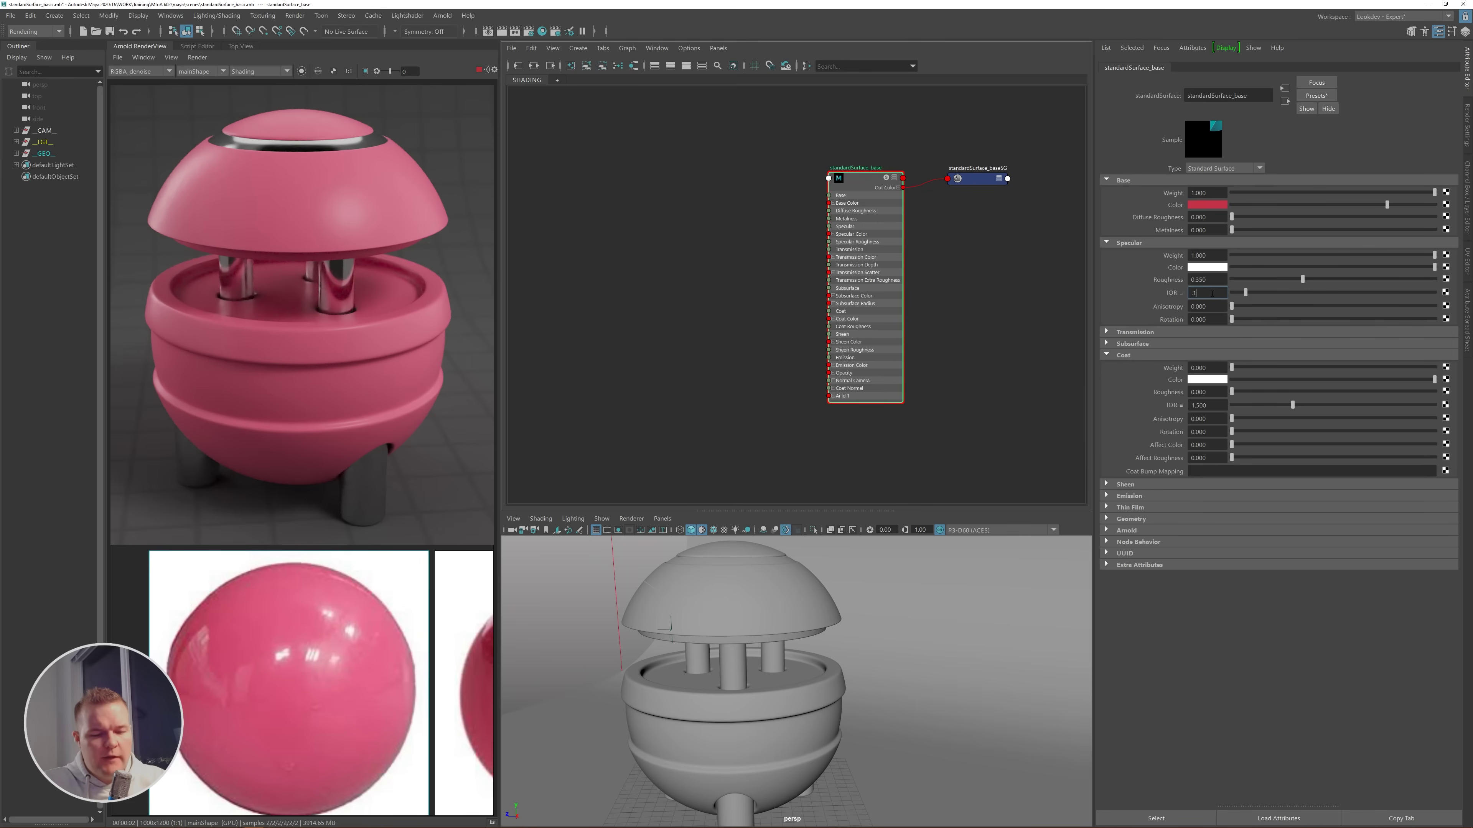
{"action": "type", "text": "5"}
{"action": "key", "text": "Return"}
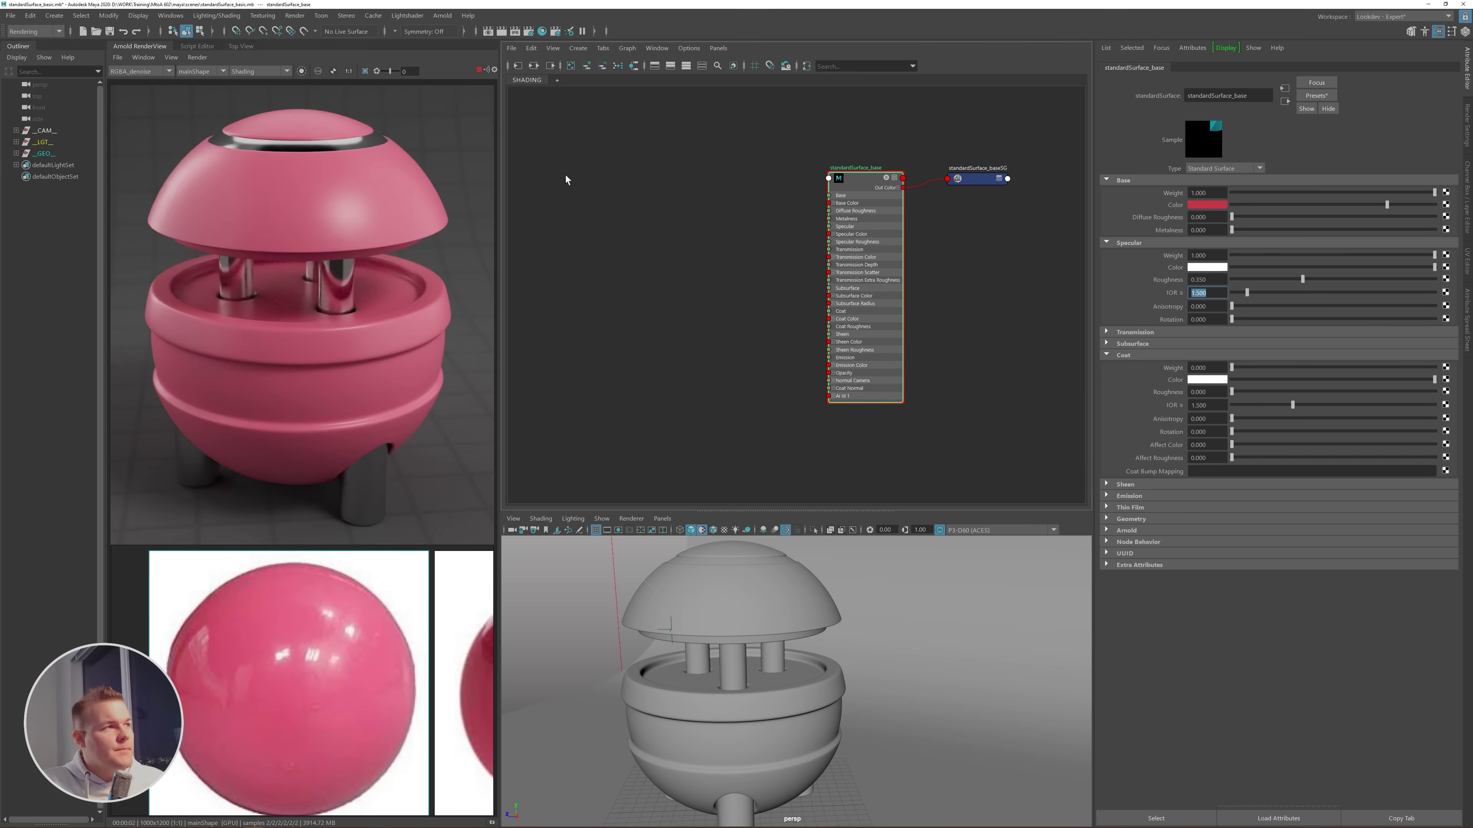
- Set the coat weight to 1 to re-enable the clear coat layer
{"action": "double_click", "coordinate": [1206, 367]}
{"action": "type", "text": "1"}
{"action": "key", "text": "Return"}
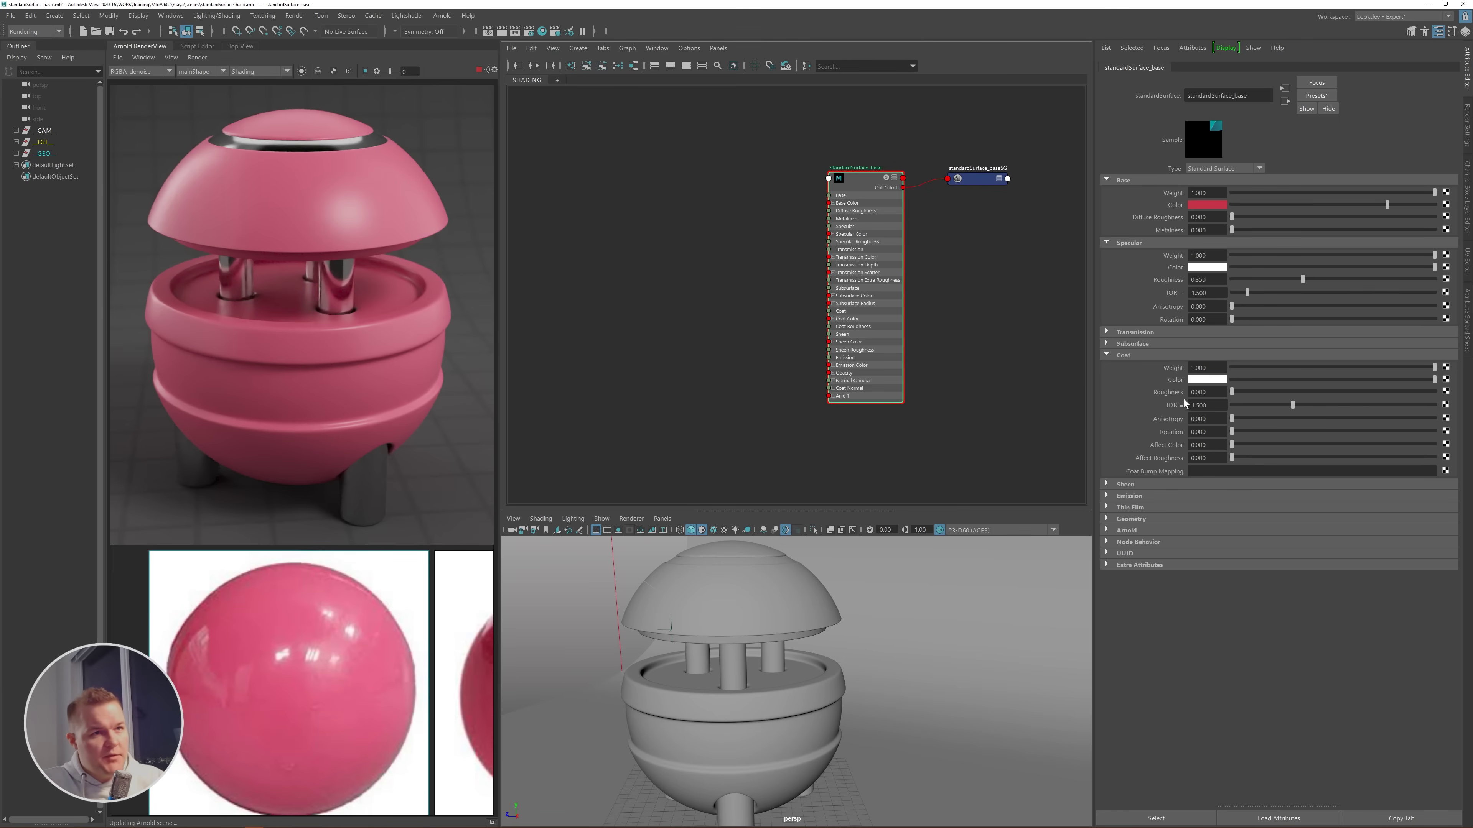
- Bring the black ball reference into close view and examine its surface highlights
{"action": "scroll", "coordinate": [371, 645], "scroll_direction": "down", "scroll_amount": 5}
{"action": "middle_click_drag", "start_coordinate": [467, 773], "coordinate": [361, 656]}
{"action": "scroll", "coordinate": [370, 716], "scroll_direction": "up", "scroll_amount": 3}
{"action": "scroll", "coordinate": [369, 715], "scroll_direction": "up", "scroll_amount": 2}
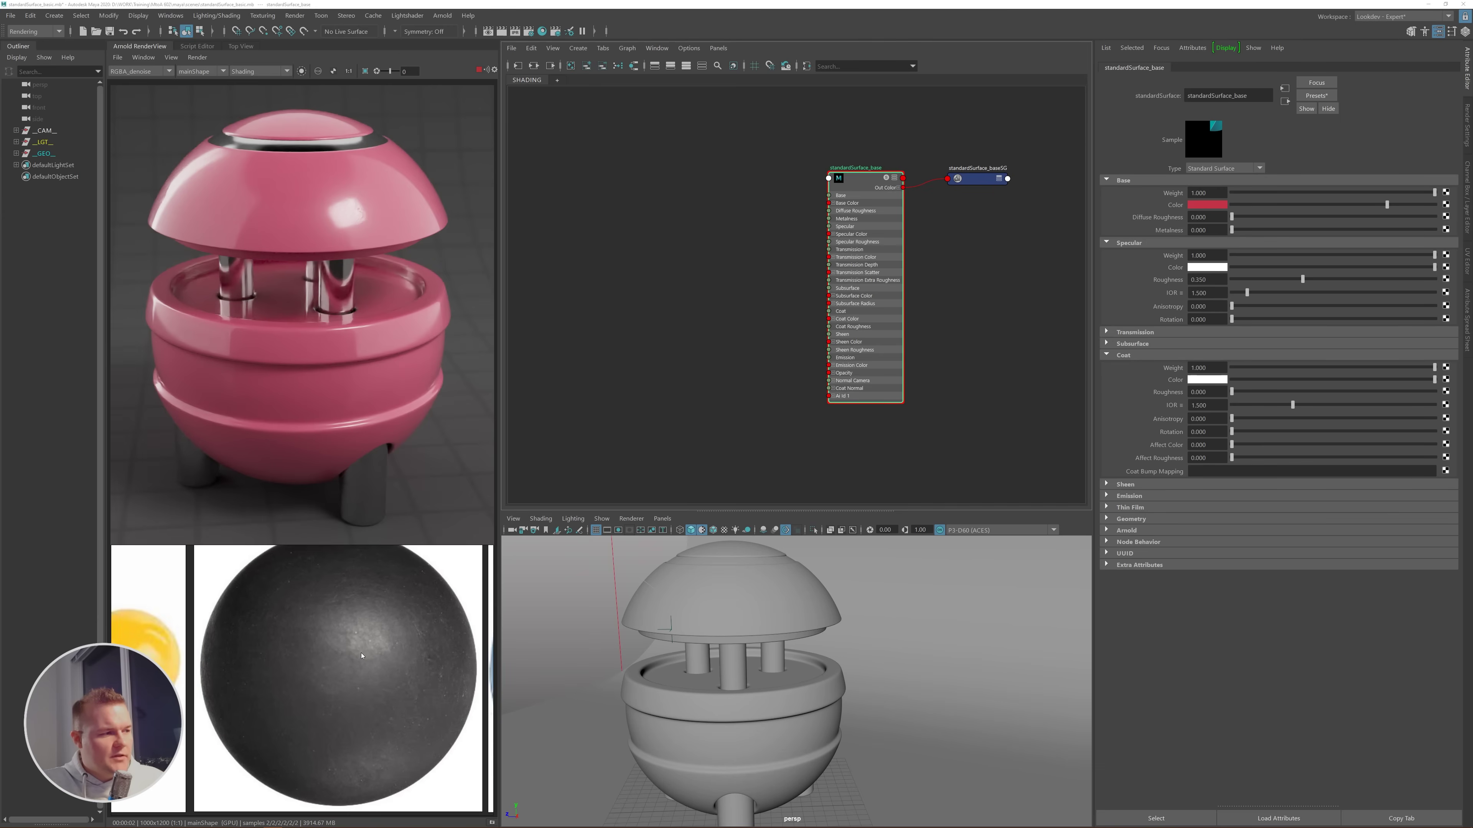
- Set the base color to the dark grey sampled from the black ball reference
{"action": "scroll", "coordinate": [358, 654], "scroll_direction": "up", "scroll_amount": 2}
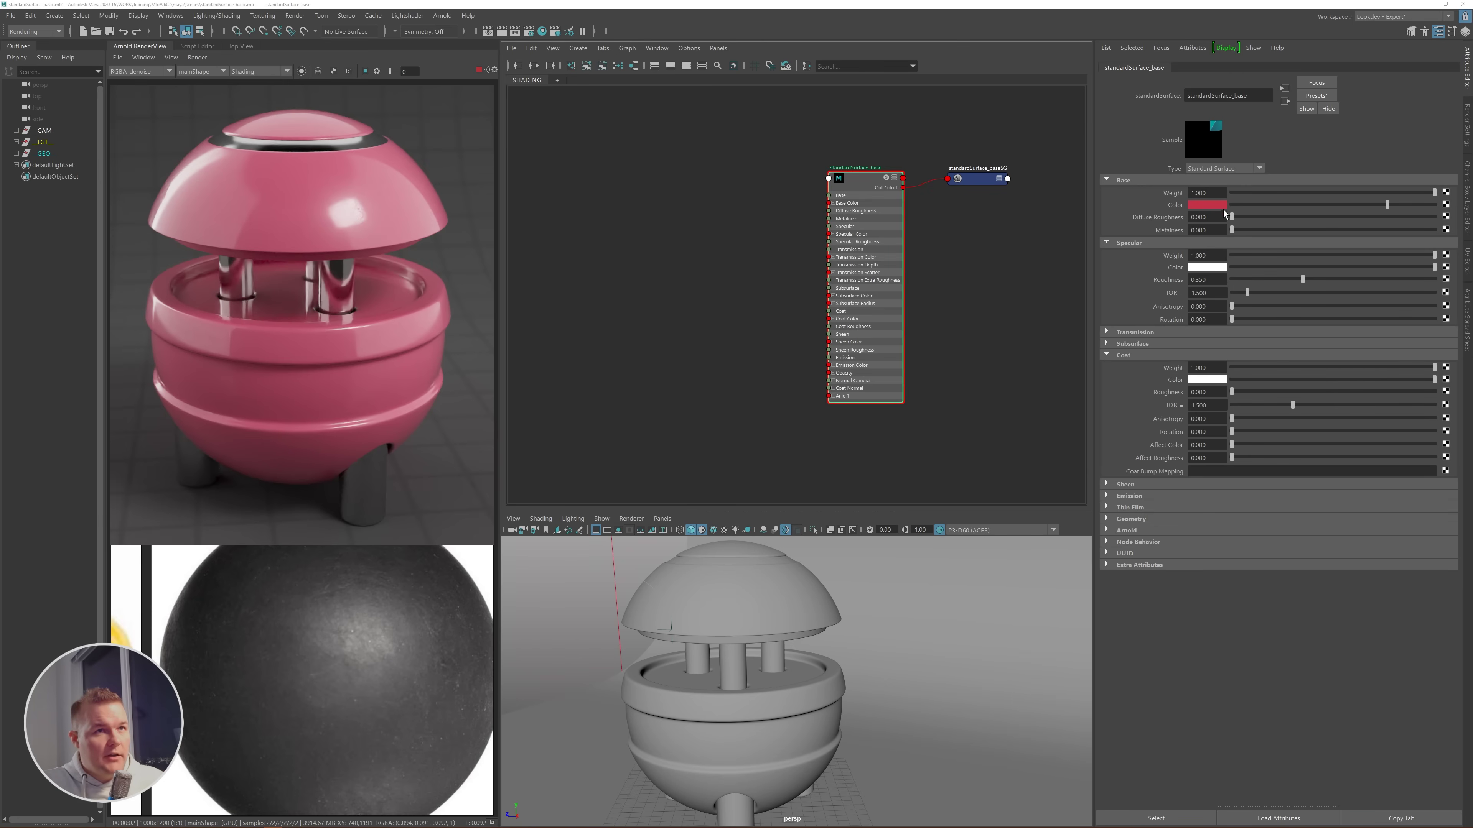
{"action": "left_click", "coordinate": [1203, 204]}
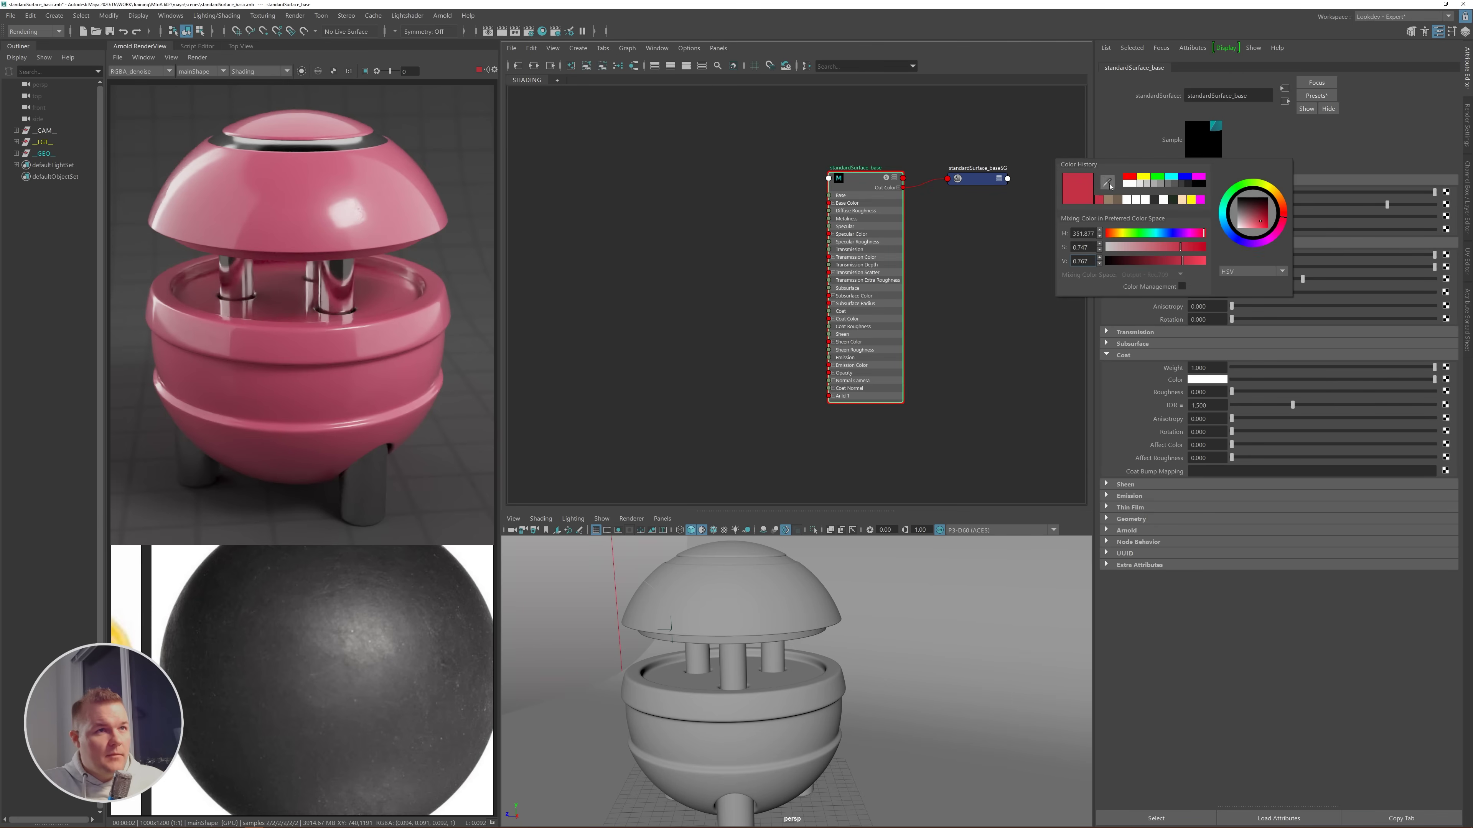
{"action": "left_click", "coordinate": [1110, 184]}
{"action": "left_click", "coordinate": [227, 753]}
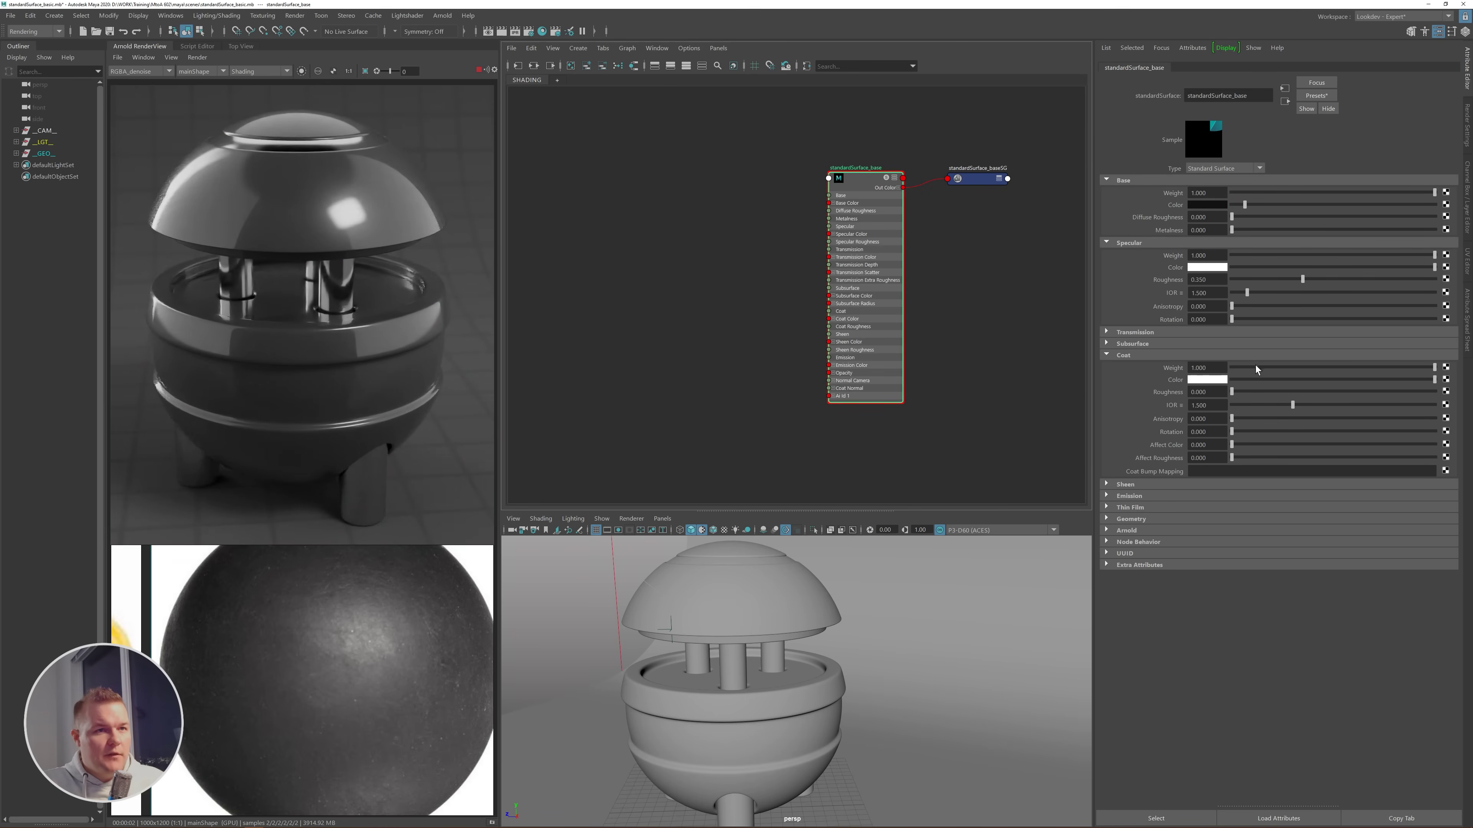
- Set the coat weight to 0 and the specular roughness to 0.45 for the black plastic
{"action": "left_click_drag", "start_coordinate": [1256, 365], "coordinate": [1127, 370]}
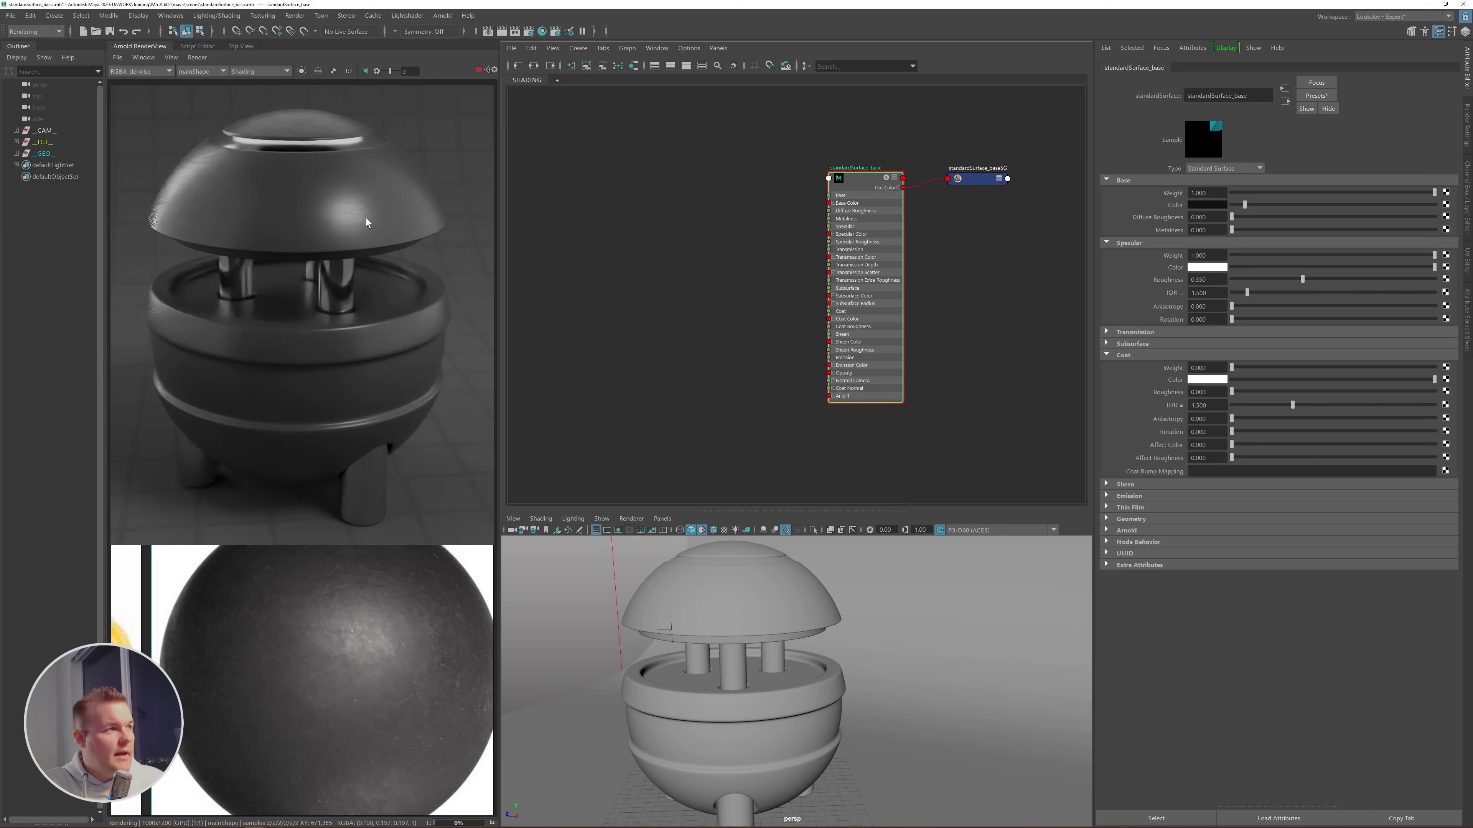
{"action": "left_click", "coordinate": [1206, 280]}
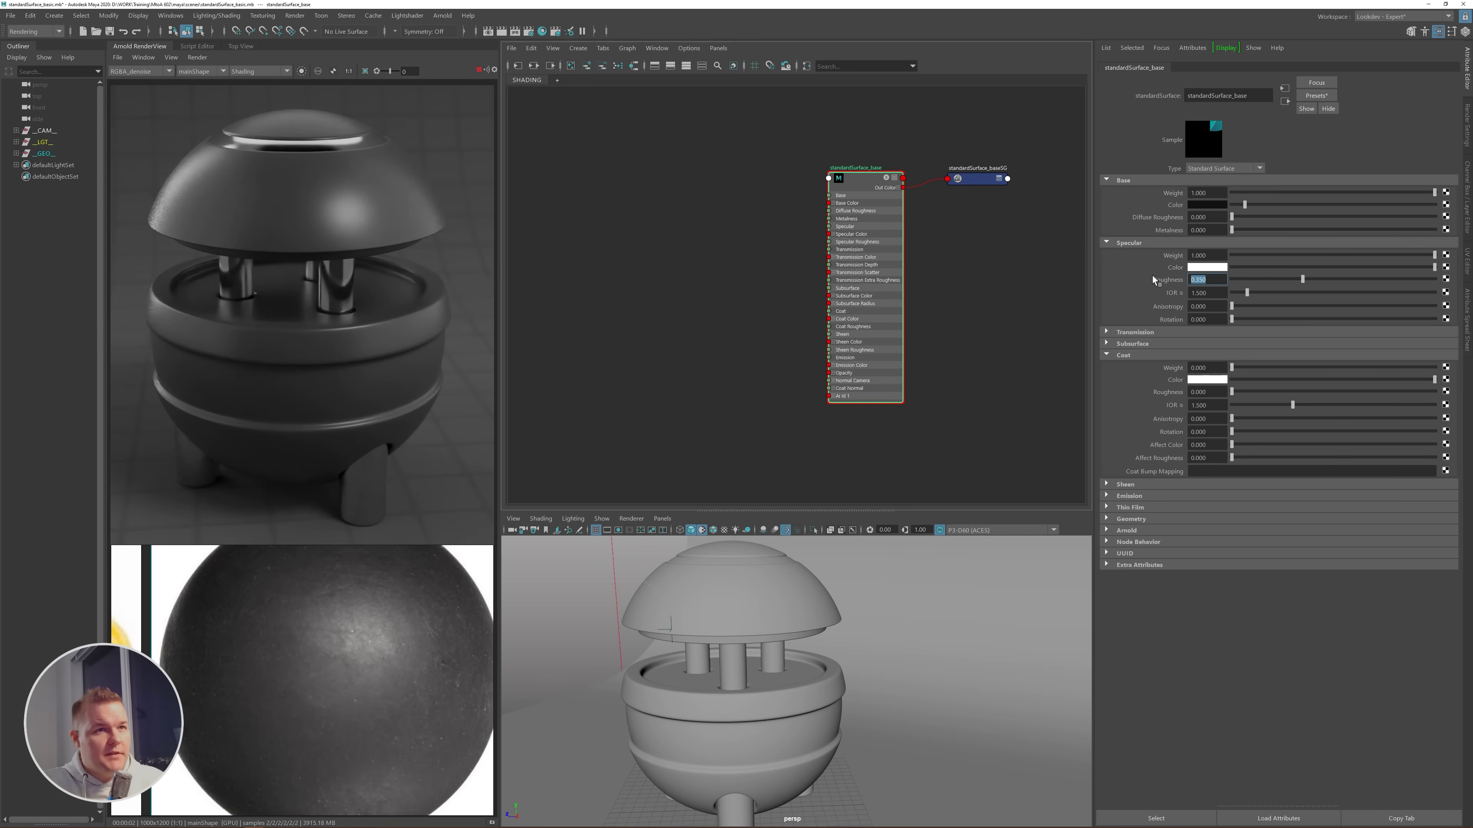
{"action": "type", "text": "0.45"}
{"action": "key", "text": "Return"}
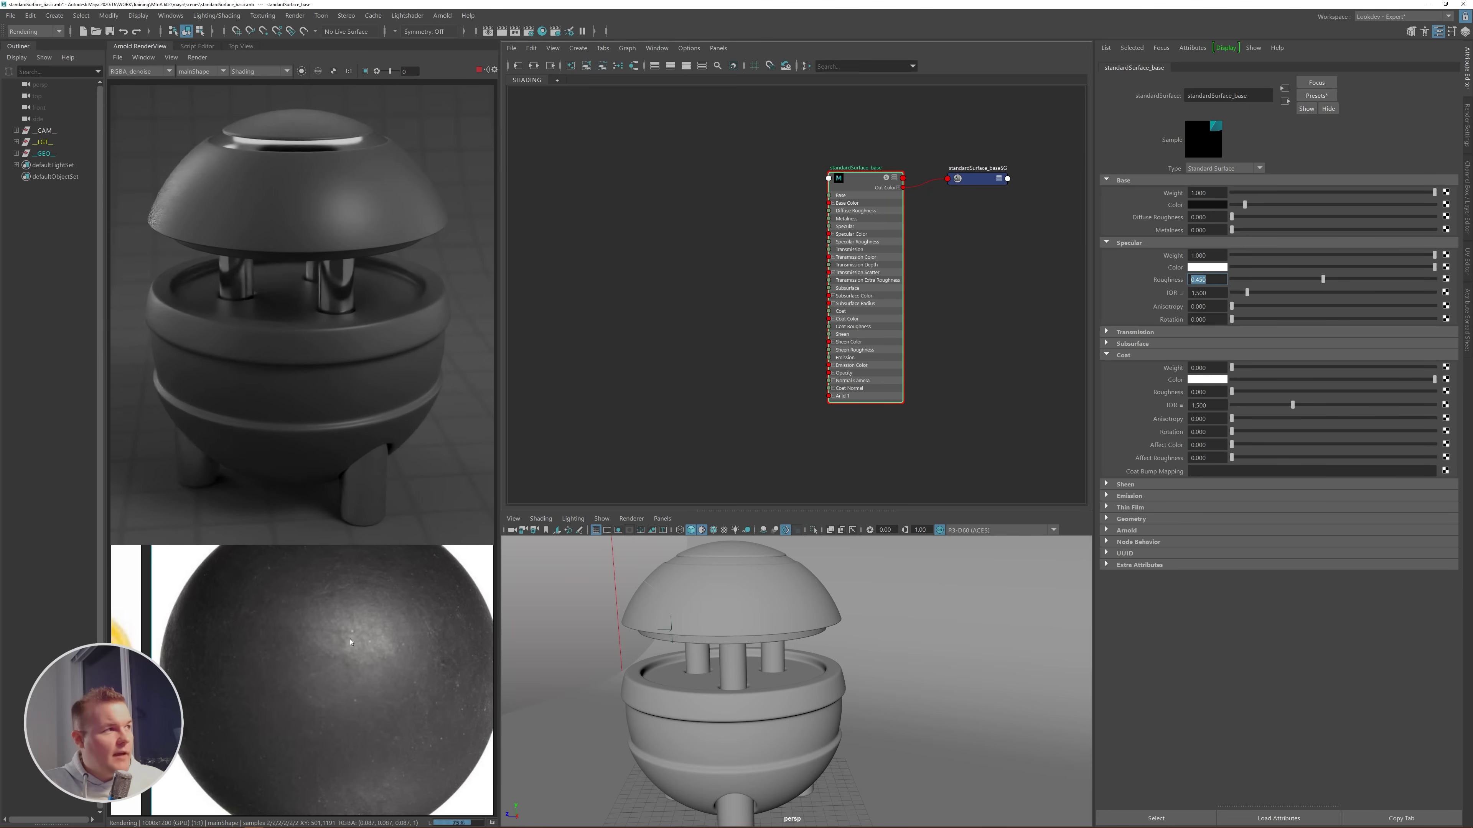
- Compare the black ball reference with the render and the neighbouring plastic references, and autosave the scene
{"action": "scroll", "coordinate": [397, 664], "scroll_direction": "down", "scroll_amount": 5}
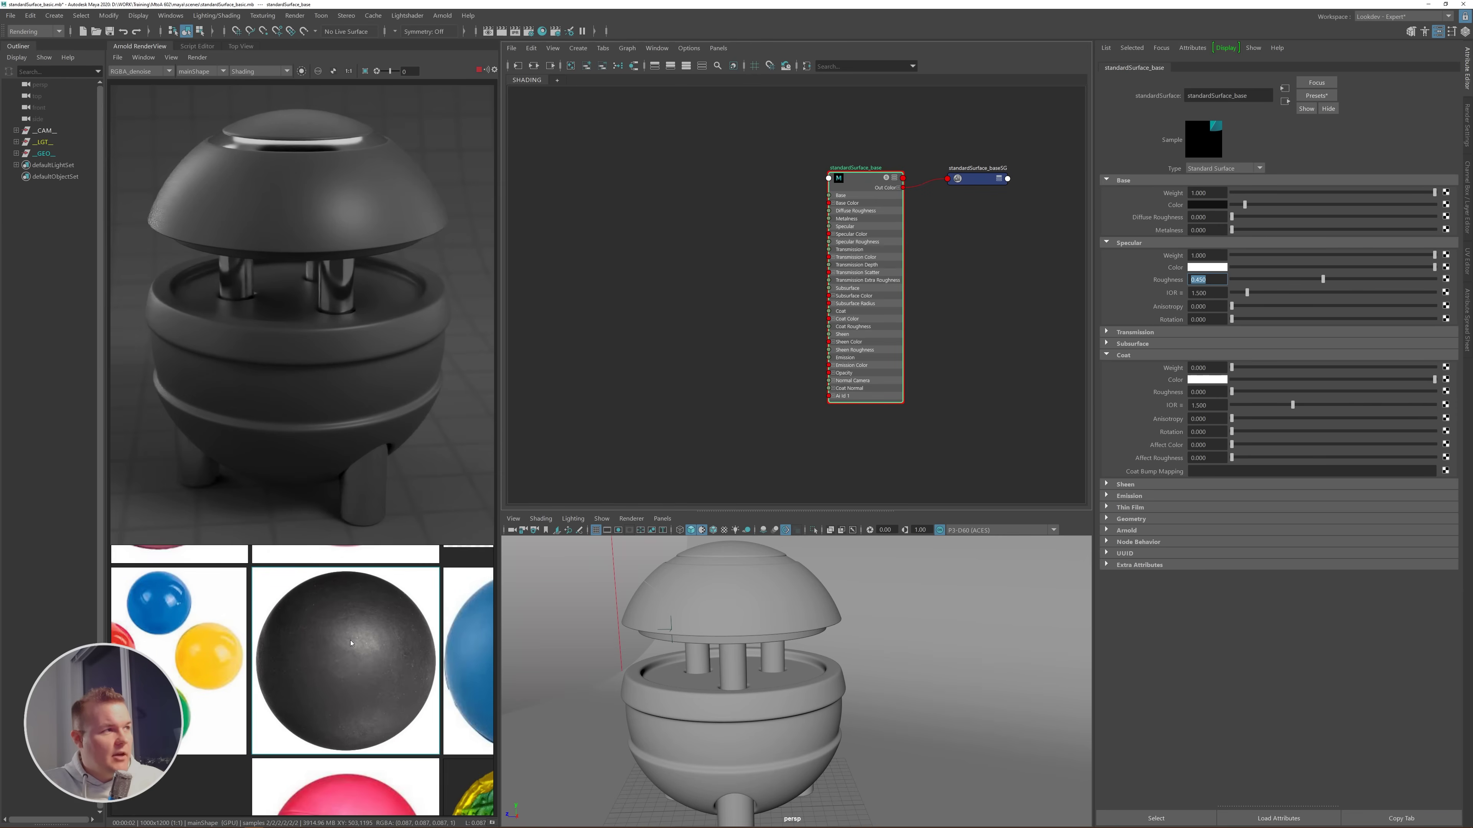
{"action": "scroll", "coordinate": [352, 636], "scroll_direction": "up", "scroll_amount": 4}
{"action": "scroll", "coordinate": [369, 647], "scroll_direction": "up", "scroll_amount": 2}
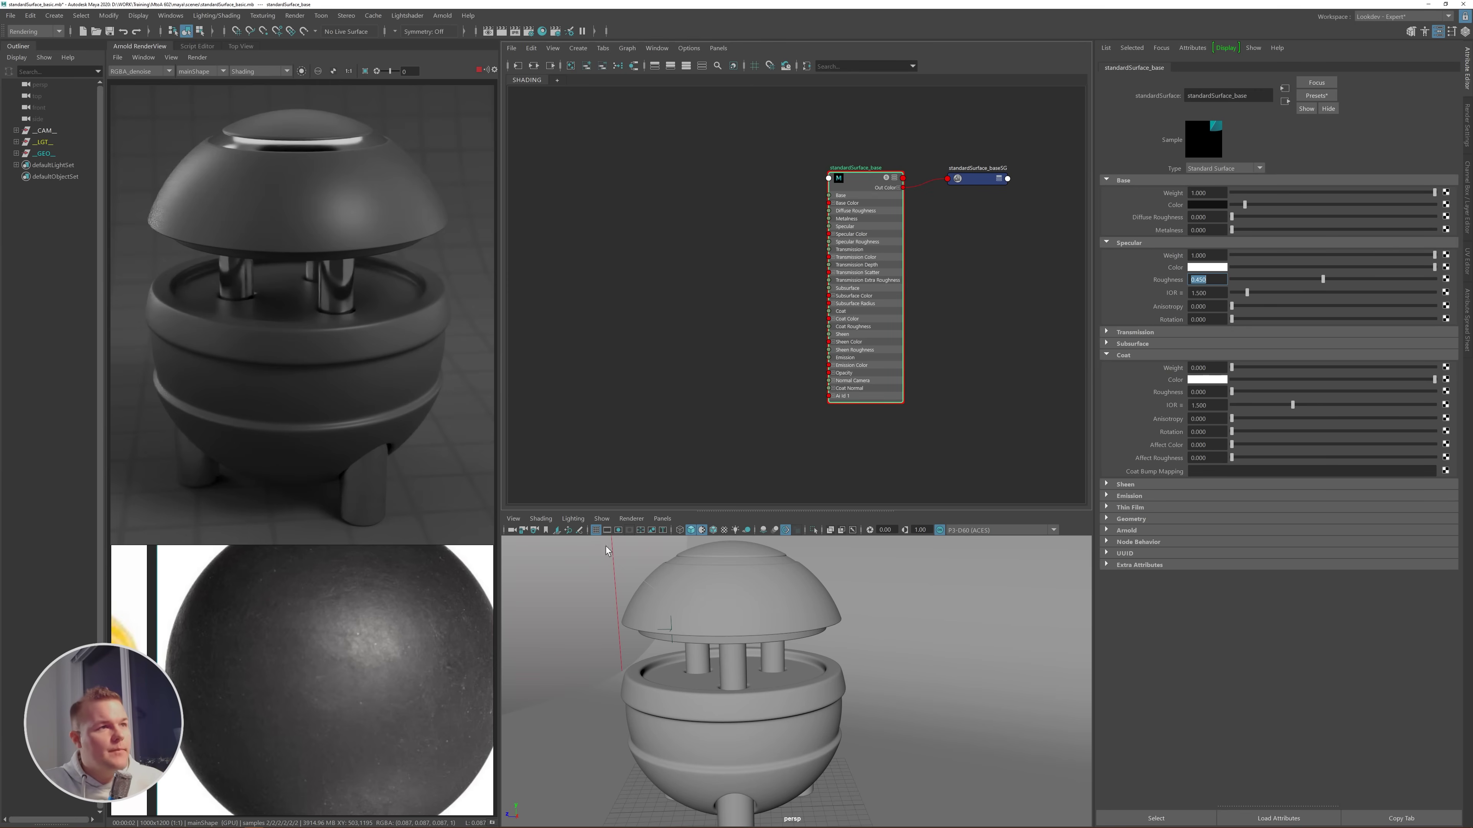
{"action": "scroll", "coordinate": [405, 683], "scroll_direction": "down", "scroll_amount": 5}
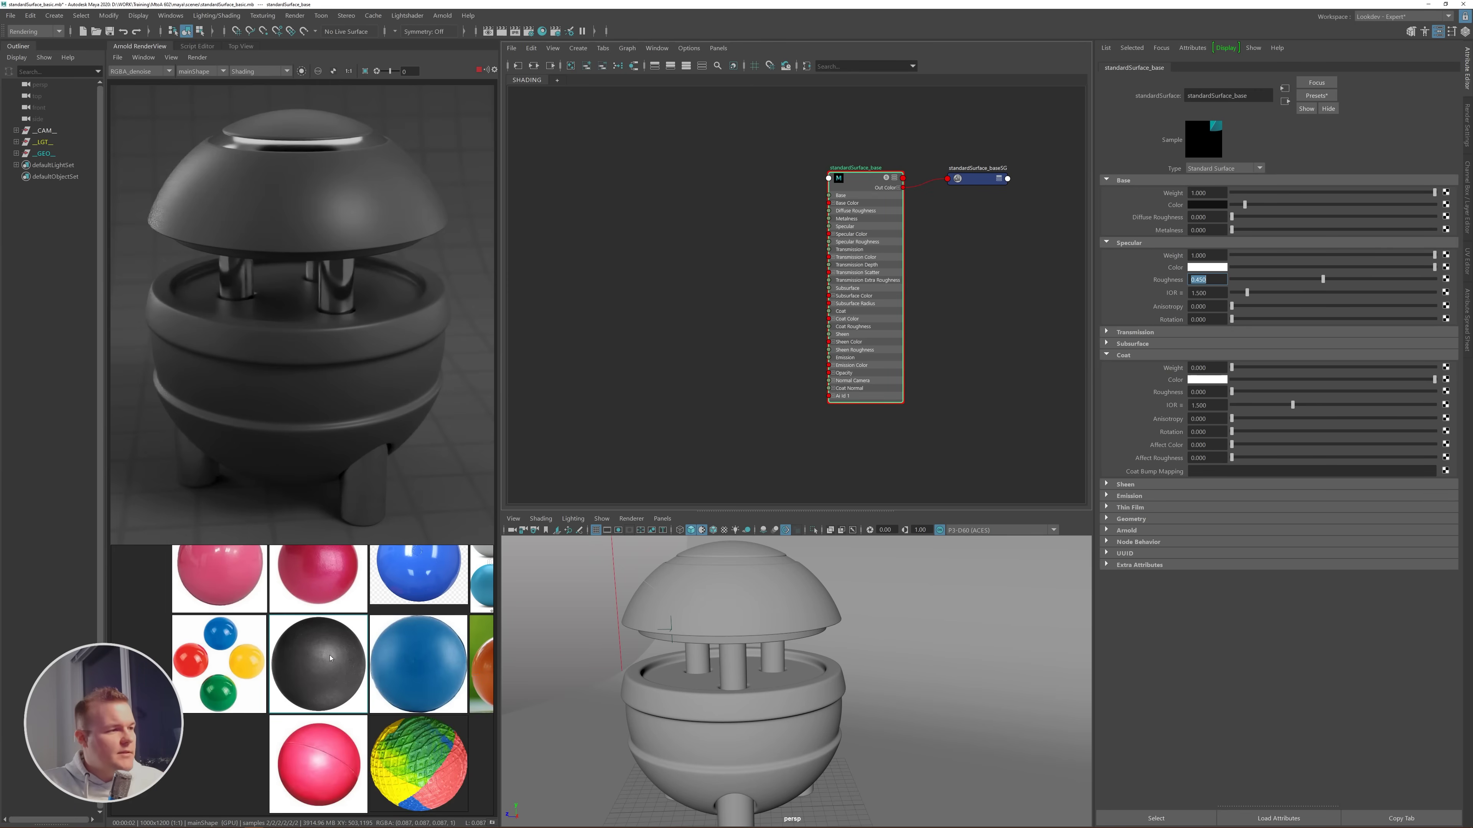
{"action": "middle_click_drag", "start_coordinate": [404, 682], "coordinate": [319, 671]}
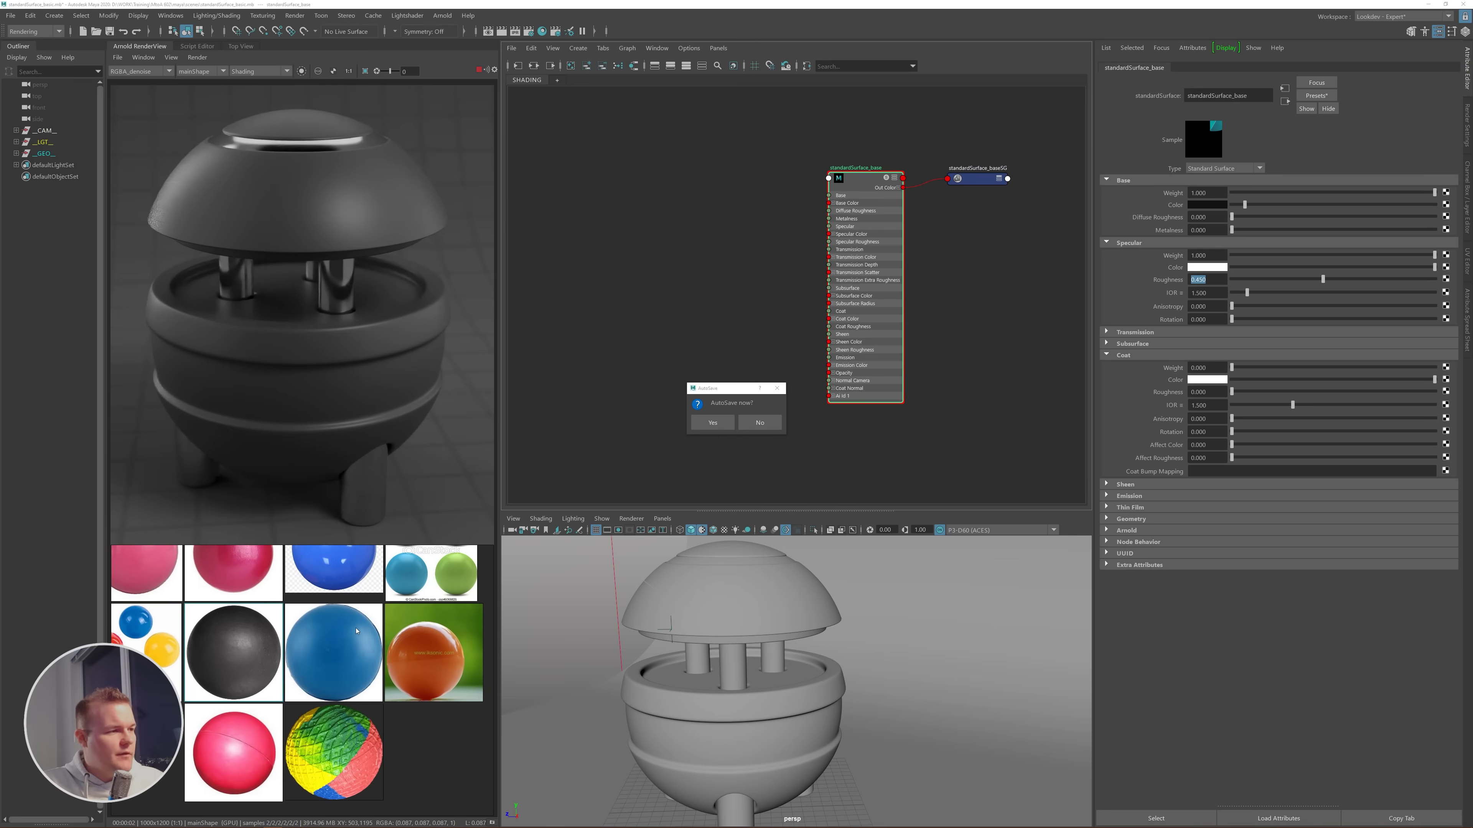
{"action": "left_click", "coordinate": [713, 422]}
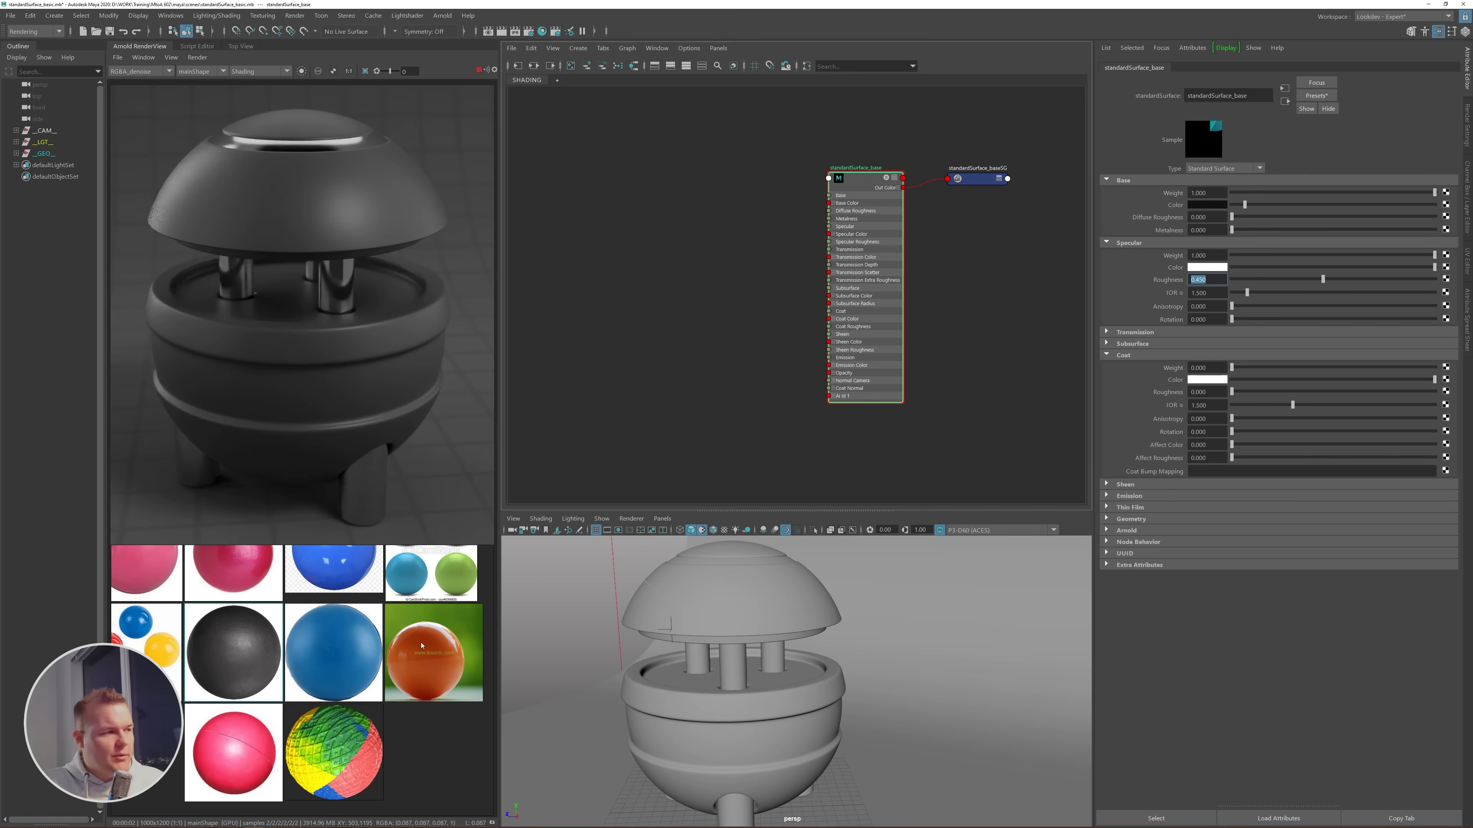
- Examine the reflections on the glossy blue ball among the plastic references
{"action": "middle_click_drag", "start_coordinate": [421, 646], "coordinate": [467, 728]}
{"action": "middle_click_drag", "start_coordinate": [163, 548], "coordinate": [179, 637]}
{"action": "middle_click_drag", "start_coordinate": [403, 753], "coordinate": [351, 686]}
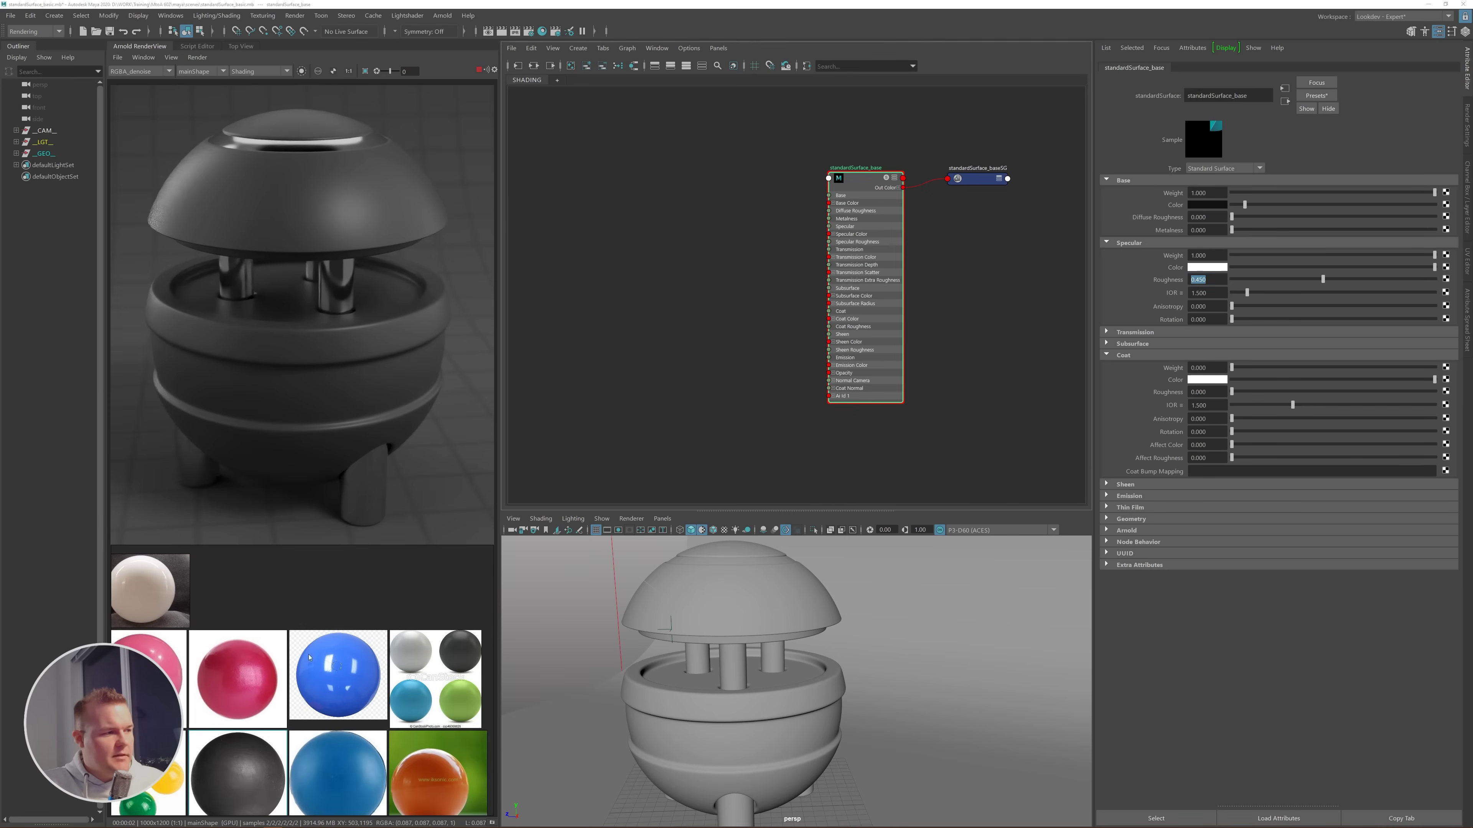
{"action": "scroll", "coordinate": [350, 684], "scroll_direction": "up", "scroll_amount": 4}
{"action": "scroll", "coordinate": [350, 685], "scroll_direction": "down", "scroll_amount": 5}
{"action": "scroll", "coordinate": [175, 608], "scroll_direction": "up", "scroll_amount": 6}
{"action": "scroll", "coordinate": [174, 608], "scroll_direction": "down", "scroll_amount": 6}
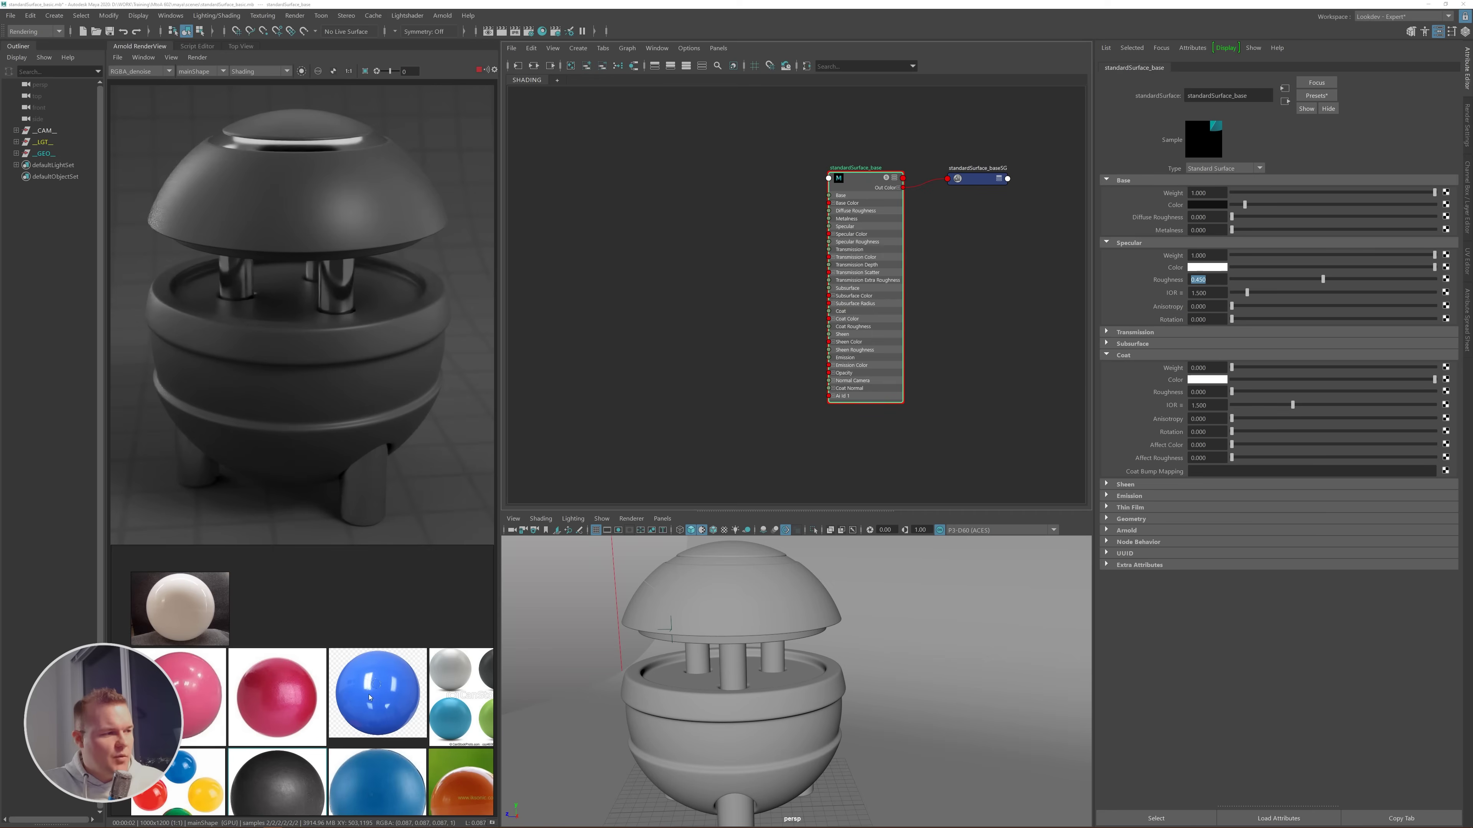
{"action": "scroll", "coordinate": [362, 696], "scroll_direction": "up", "scroll_amount": 5}
{"action": "middle_click_drag", "start_coordinate": [432, 697], "coordinate": [350, 682]}
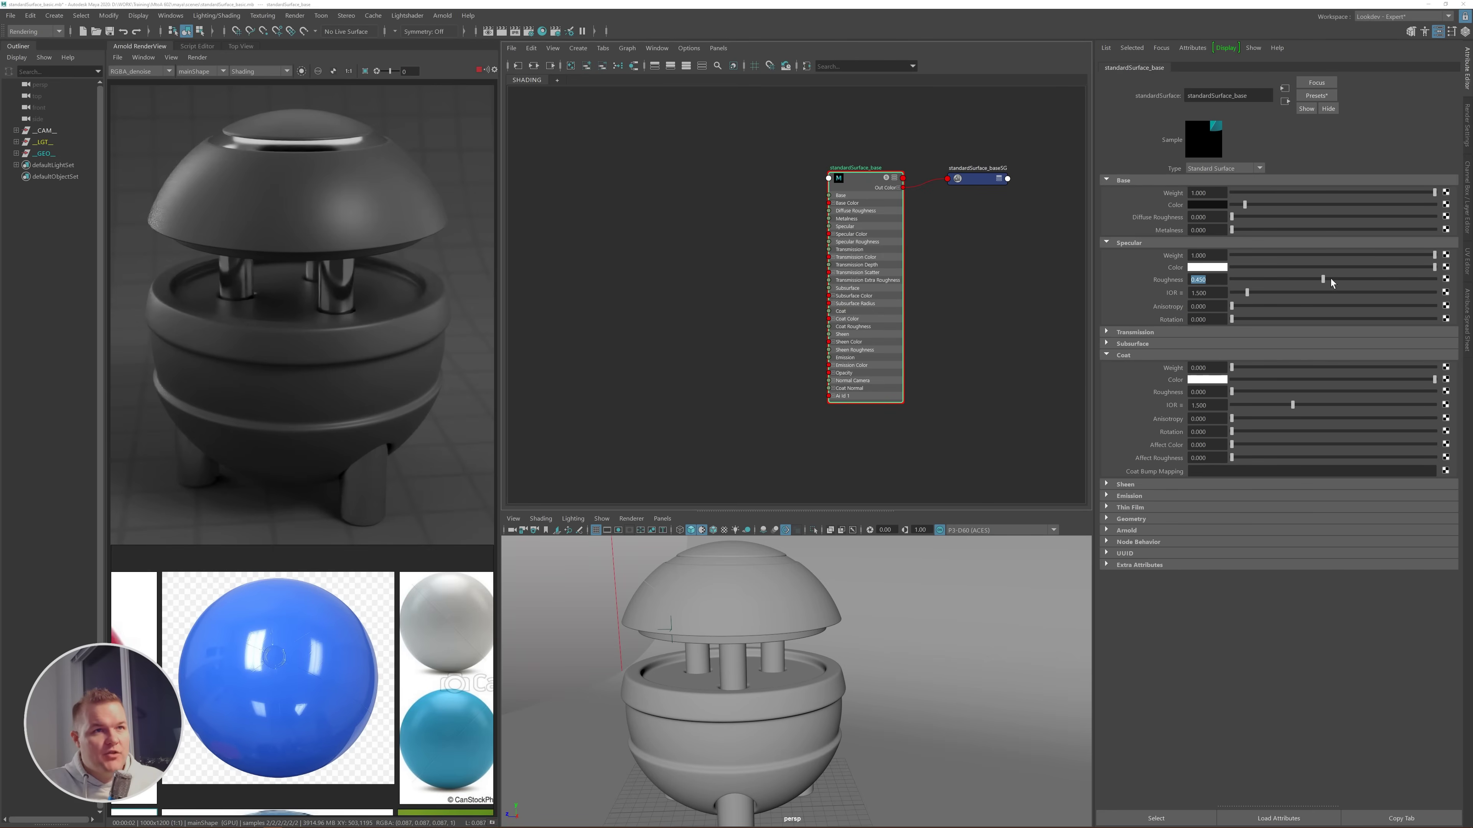
{"action": "scroll", "coordinate": [313, 702], "scroll_direction": "down", "scroll_amount": 5}
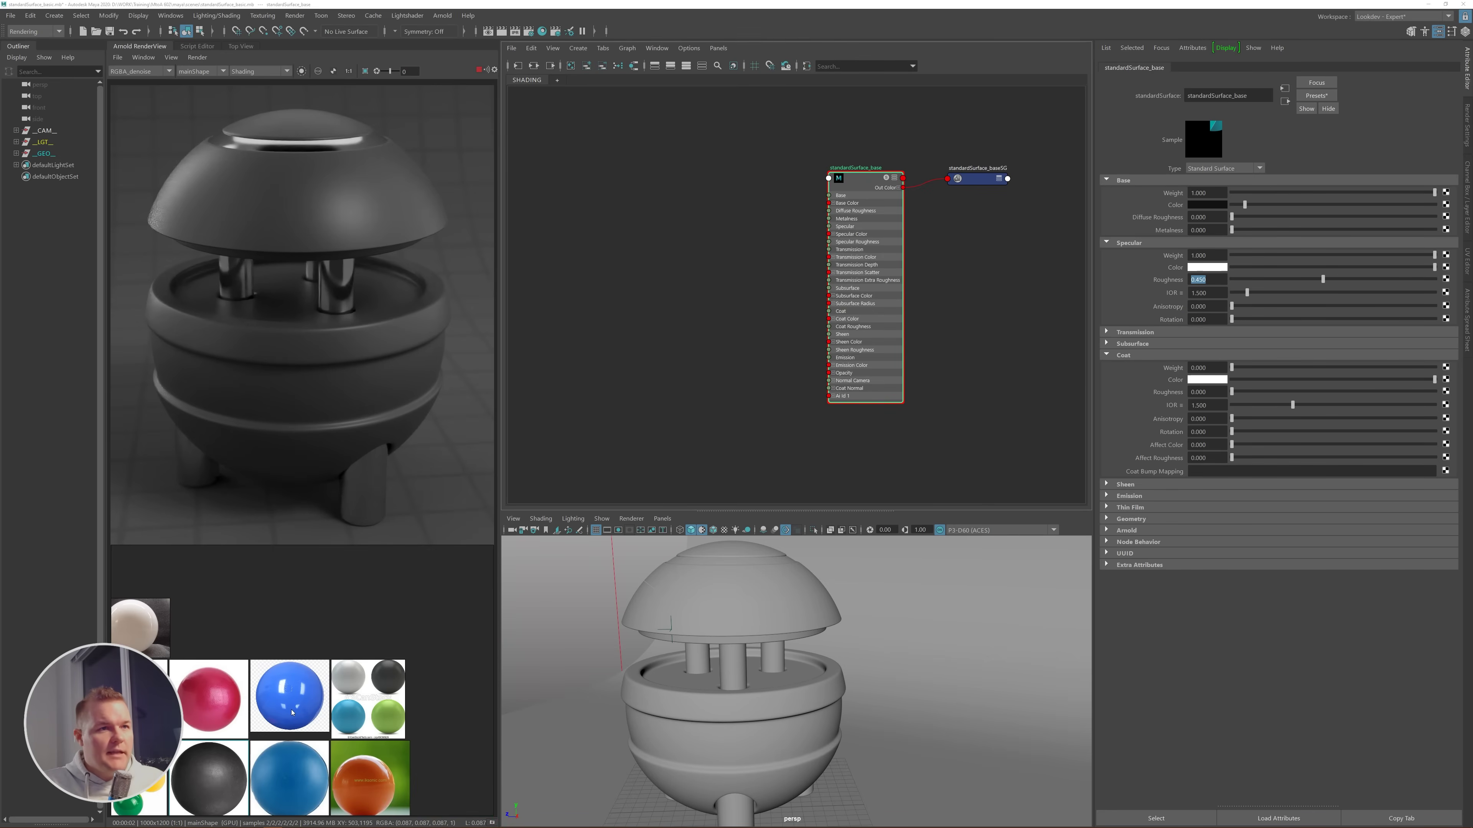
- Examine the collection of metal reference images, including the chrome, gold and colored spheres
{"action": "scroll", "coordinate": [292, 713], "scroll_direction": "down", "scroll_amount": 6}
{"action": "middle_click_drag", "start_coordinate": [350, 735], "coordinate": [152, 600]}
{"action": "scroll", "coordinate": [339, 764], "scroll_direction": "up", "scroll_amount": 3}
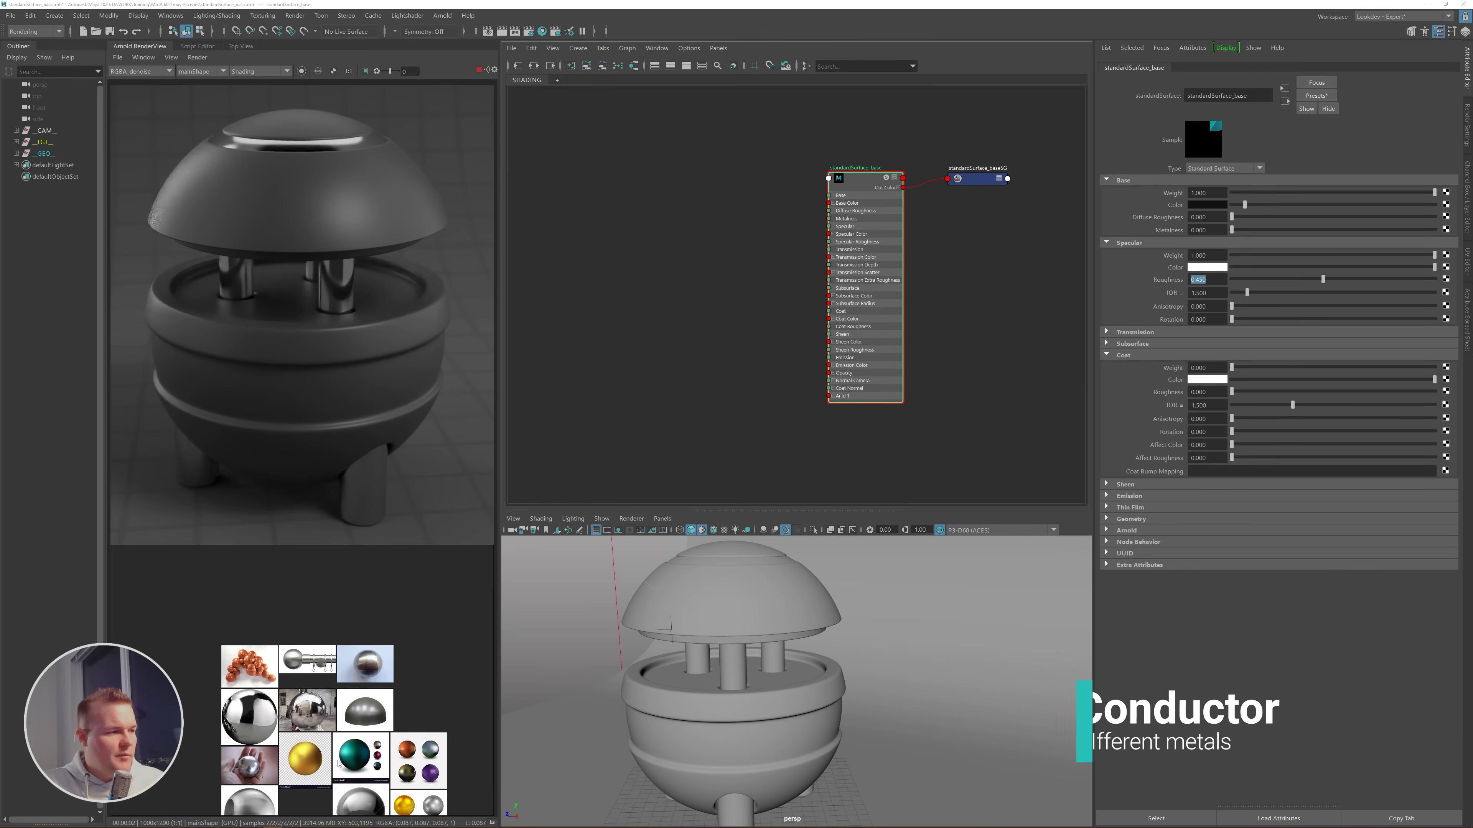
{"action": "middle_click_drag", "start_coordinate": [339, 764], "coordinate": [422, 720]}
{"action": "scroll", "coordinate": [349, 608], "scroll_direction": "up", "scroll_amount": 5}
{"action": "scroll", "coordinate": [288, 627], "scroll_direction": "up", "scroll_amount": 3}
{"action": "scroll", "coordinate": [301, 656], "scroll_direction": "down", "scroll_amount": 4}
{"action": "middle_click_drag", "start_coordinate": [377, 774], "coordinate": [332, 651]}
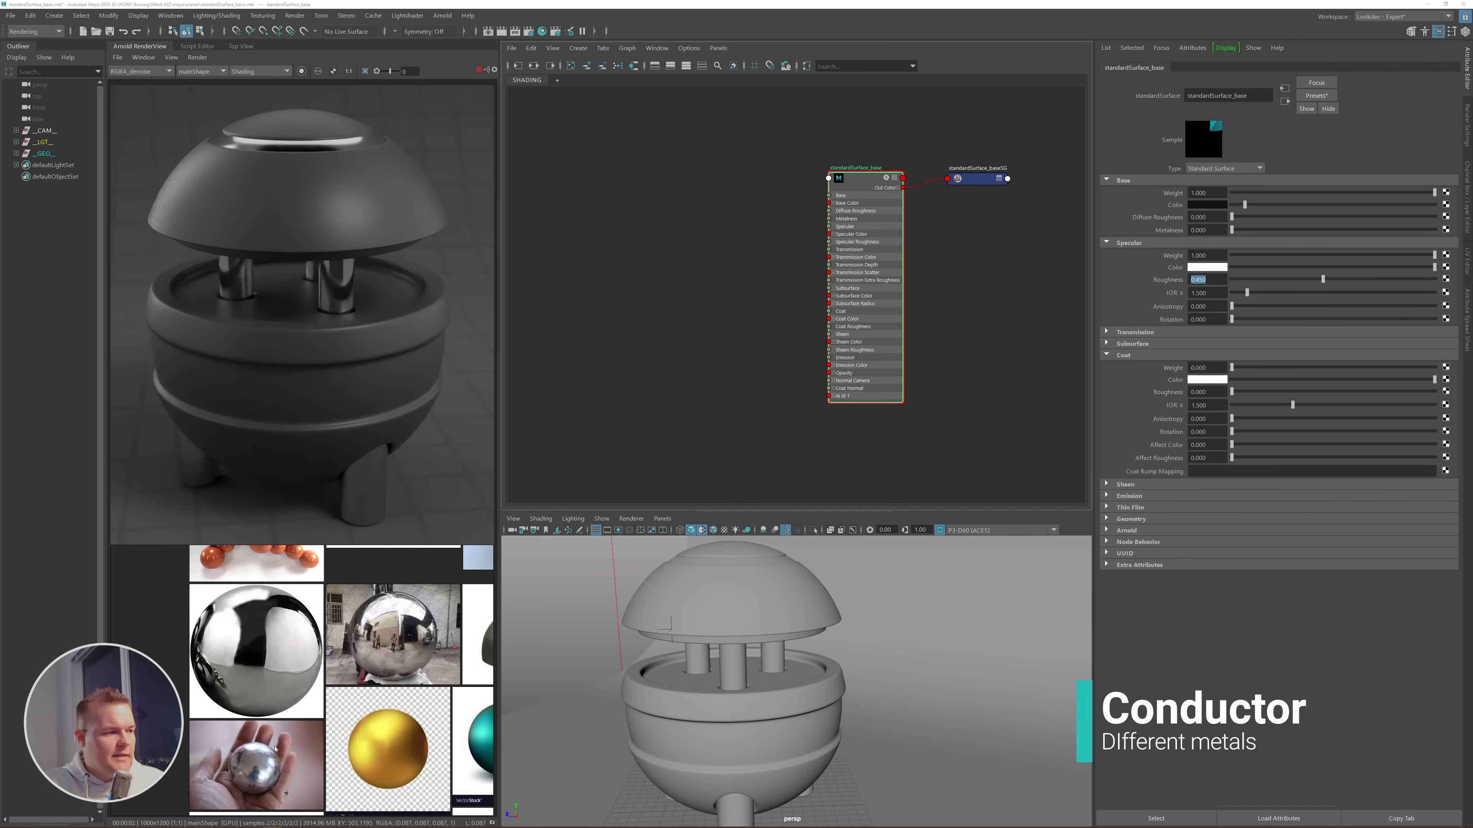
{"action": "scroll", "coordinate": [275, 748], "scroll_direction": "up", "scroll_amount": 3}
{"action": "scroll", "coordinate": [302, 685], "scroll_direction": "down", "scroll_amount": 5}
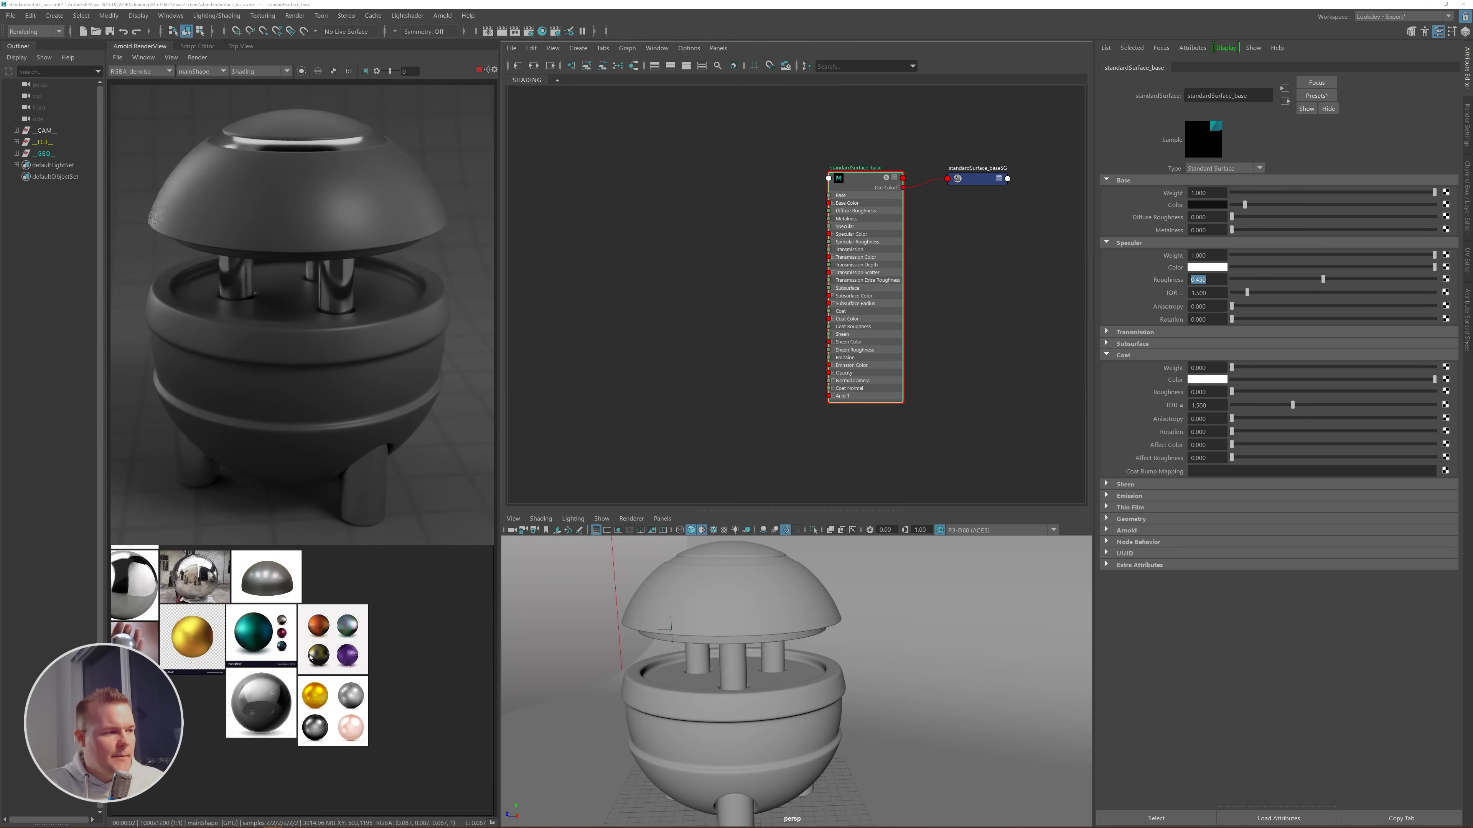
{"action": "middle_click_drag", "start_coordinate": [309, 655], "coordinate": [395, 756]}
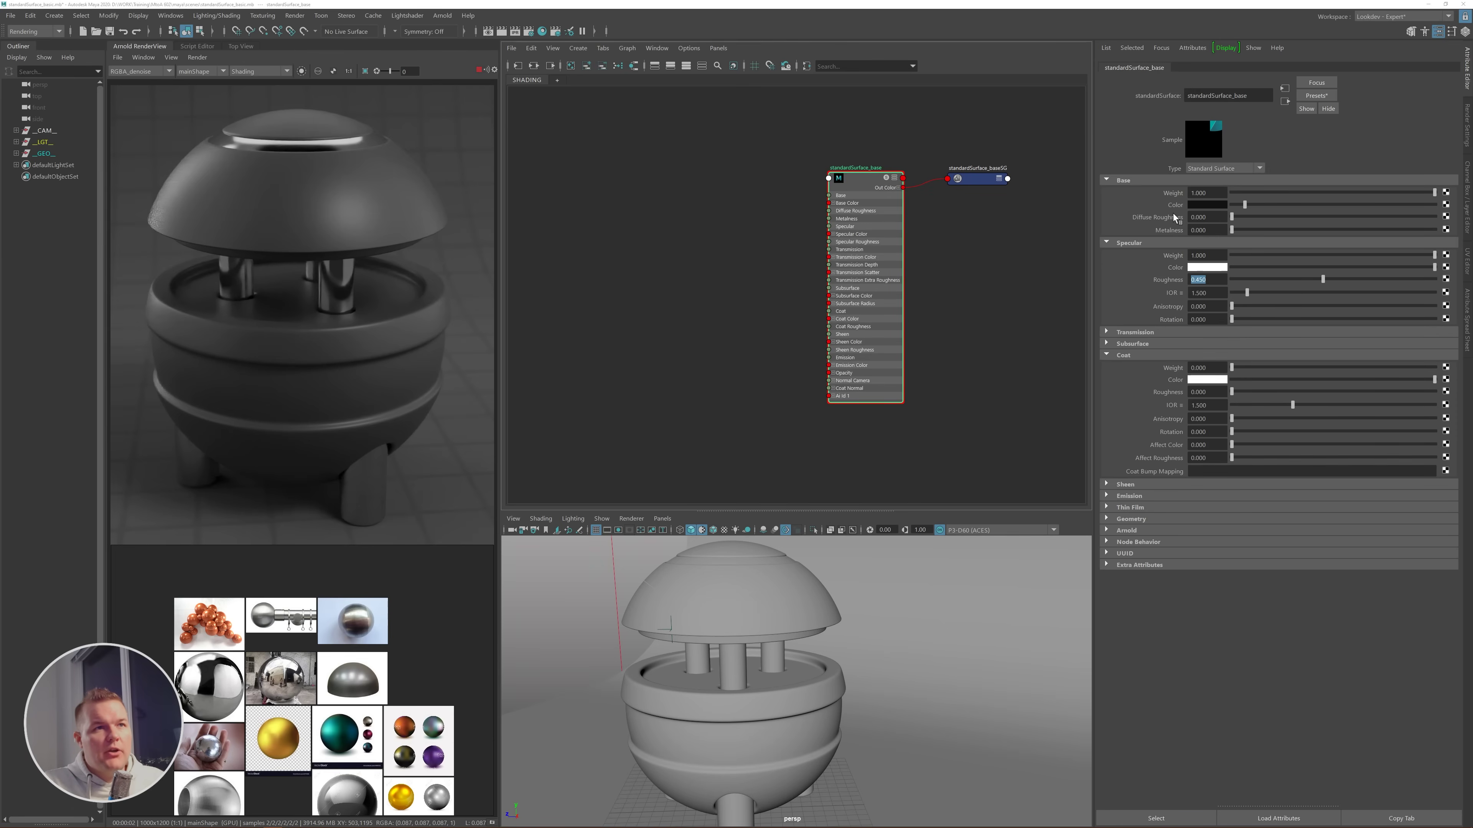
- Set the base color to the teal sampled from the large teal metallic ball reference
{"action": "left_click", "coordinate": [1211, 231]}
{"action": "middle_click_drag", "start_coordinate": [1161, 230], "coordinate": [792, 237]}
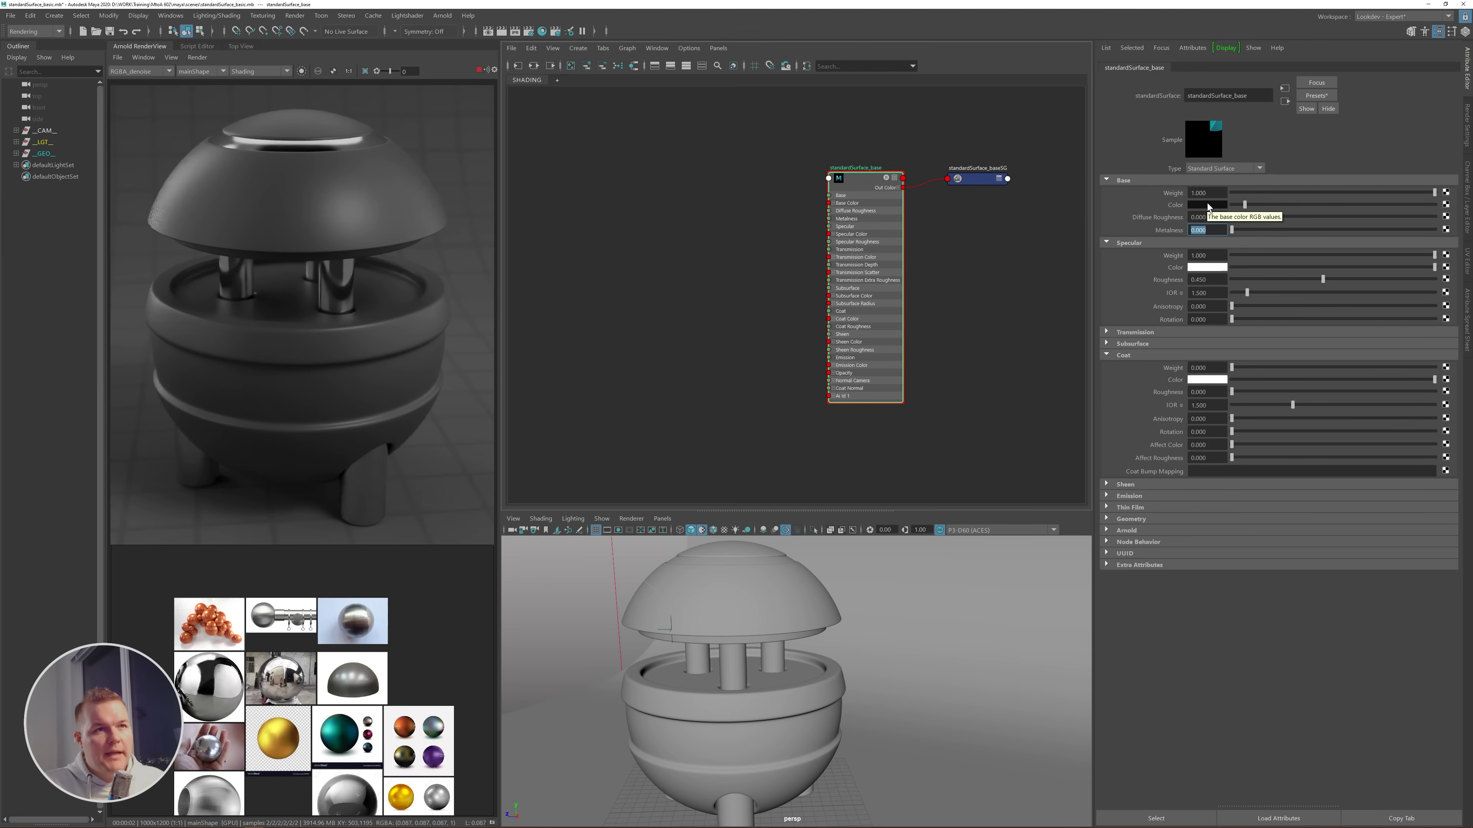
{"action": "scroll", "coordinate": [395, 744], "scroll_direction": "up", "scroll_amount": 5}
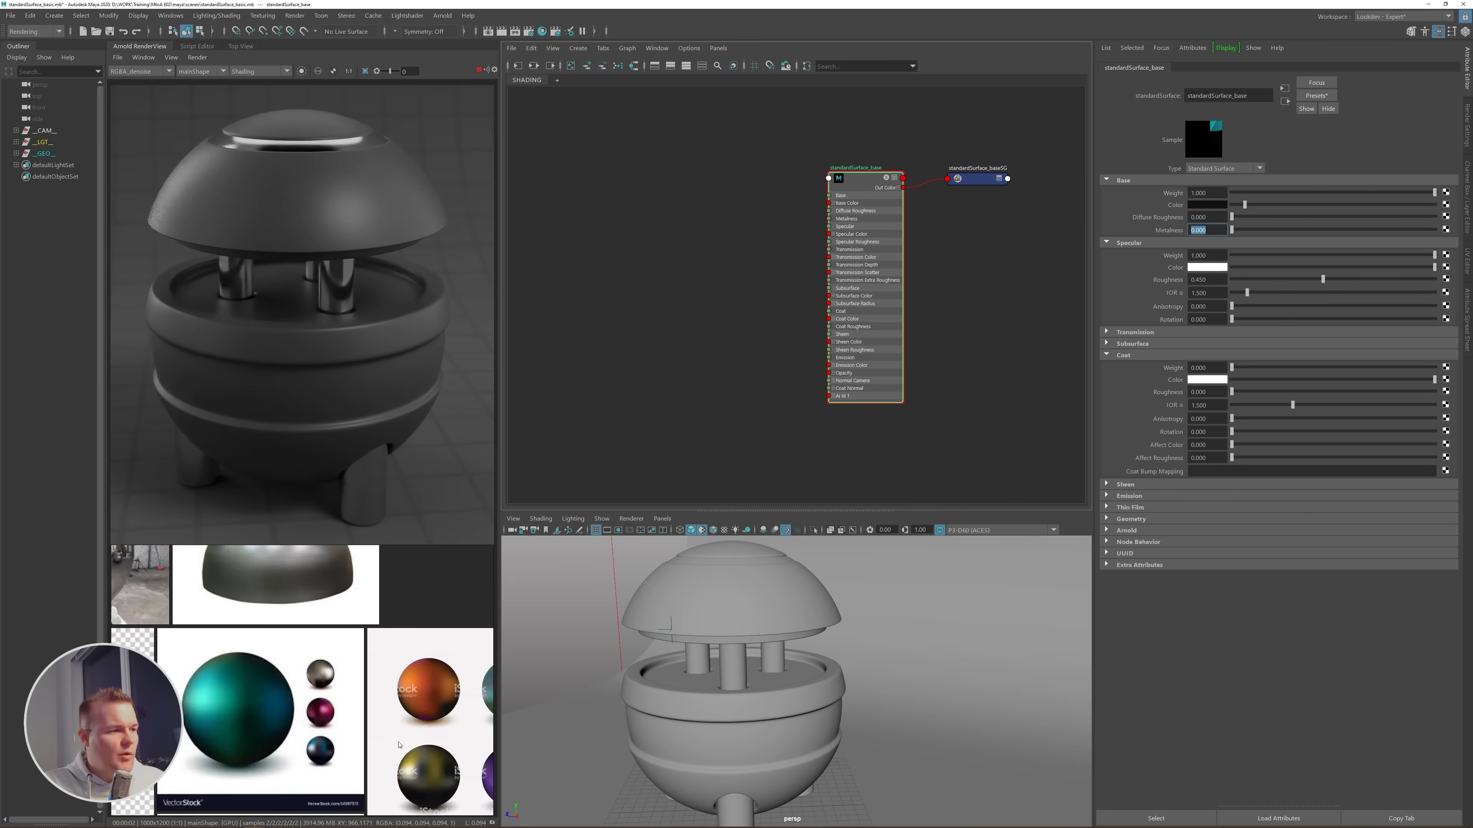
{"action": "scroll", "coordinate": [395, 744], "scroll_direction": "down", "scroll_amount": 3}
{"action": "middle_click_drag", "start_coordinate": [396, 744], "coordinate": [359, 680]}
{"action": "scroll", "coordinate": [416, 643], "scroll_direction": "down", "scroll_amount": 3}
{"action": "scroll", "coordinate": [391, 685], "scroll_direction": "up", "scroll_amount": 6}
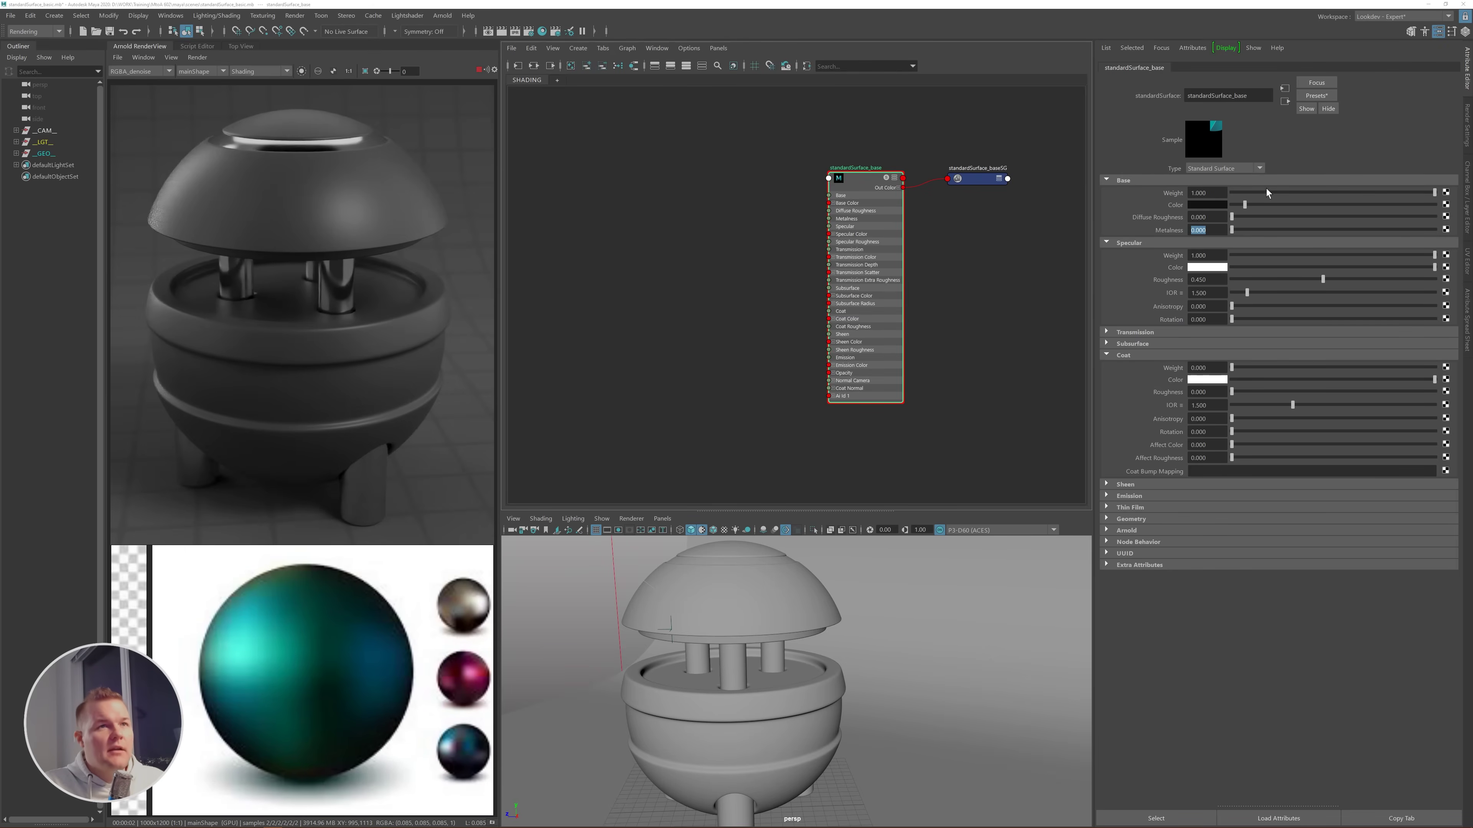
{"action": "left_click", "coordinate": [1197, 206]}
{"action": "left_click", "coordinate": [1206, 206]}
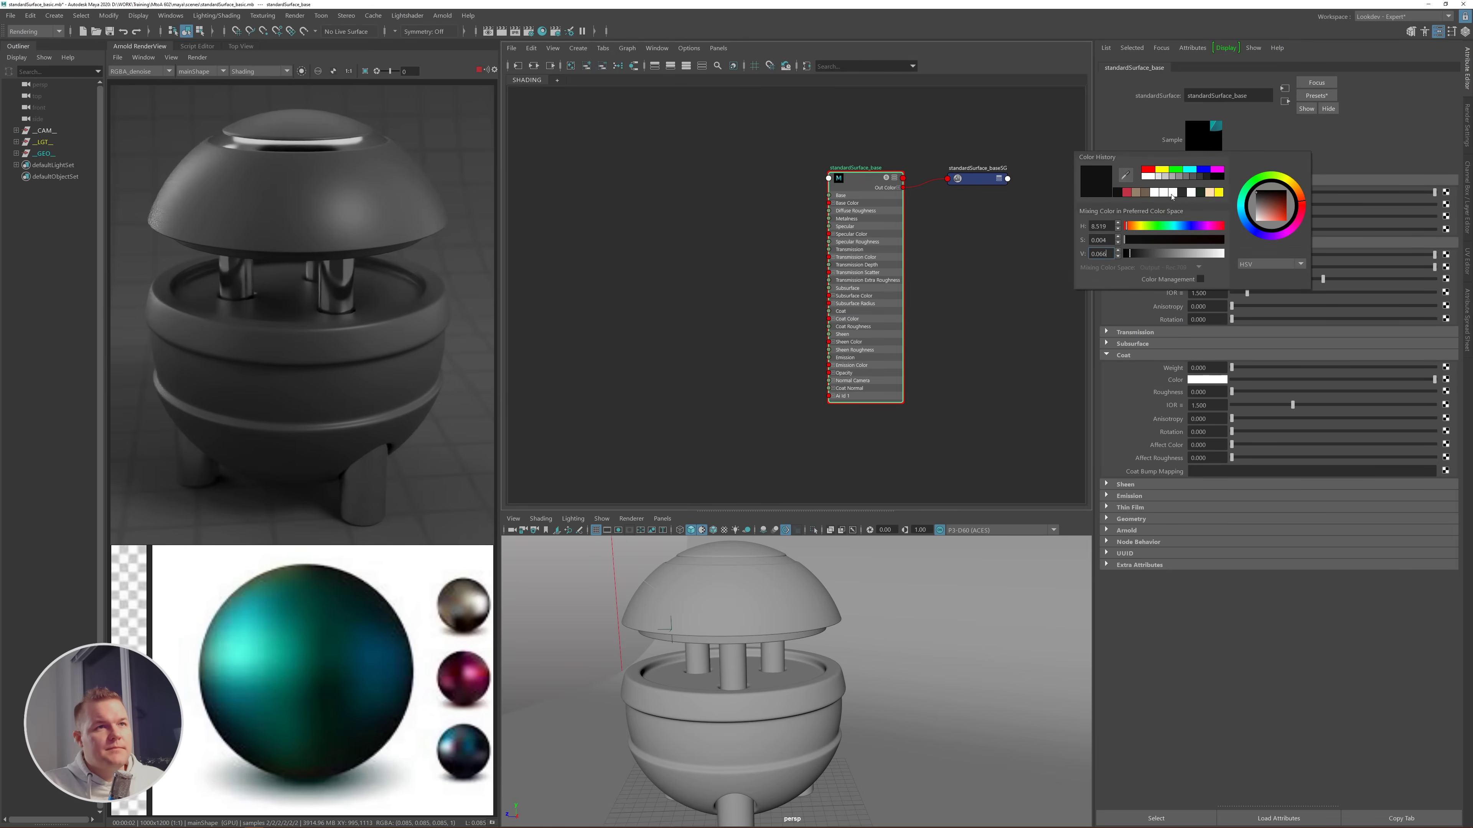
{"action": "left_click", "coordinate": [1125, 175]}
{"action": "left_click", "coordinate": [272, 674]}
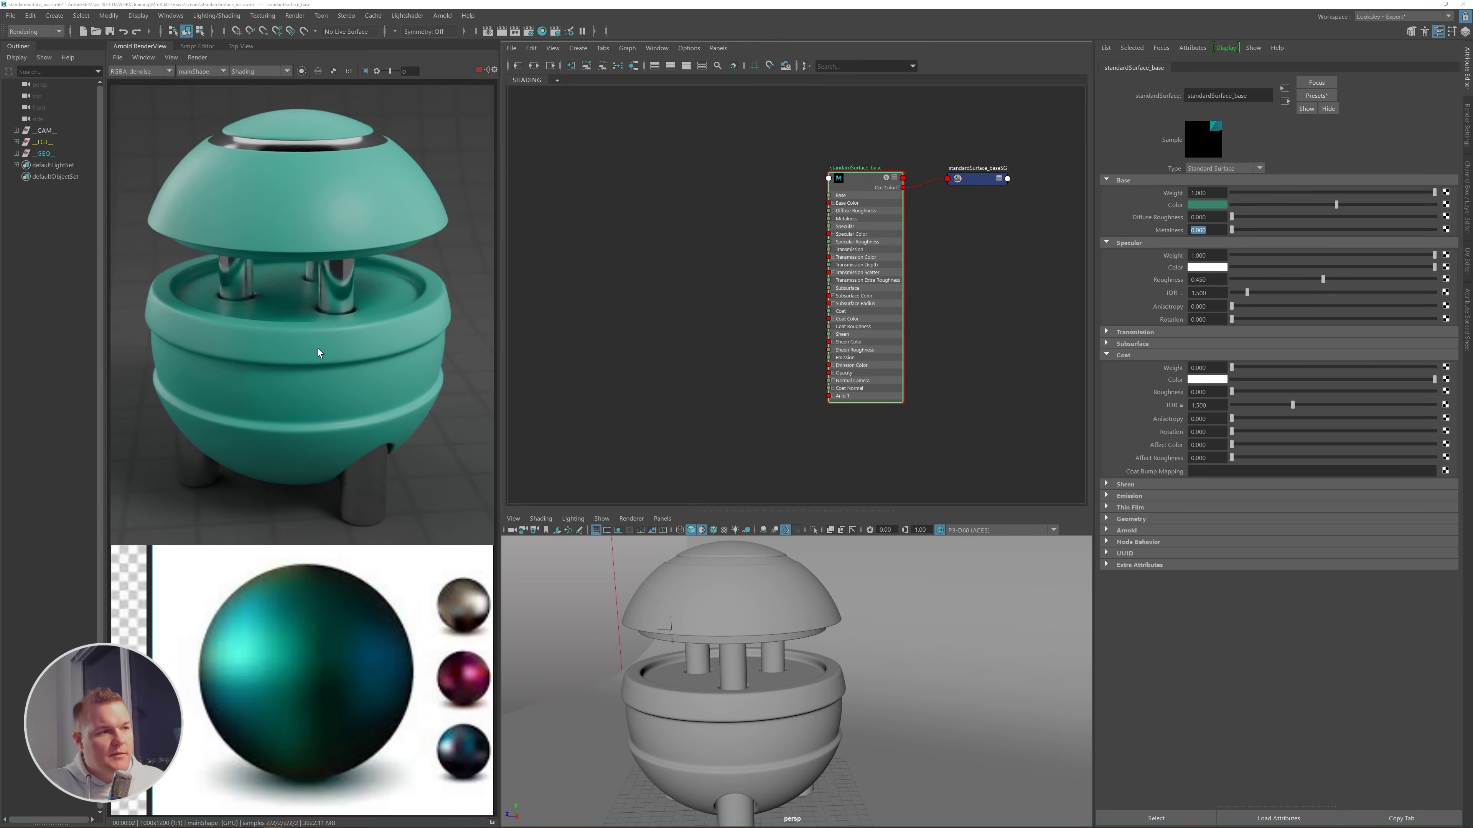
- Set the base metalness to 1 to turn the teal material into a metal
{"action": "left_click", "coordinate": [1217, 231]}
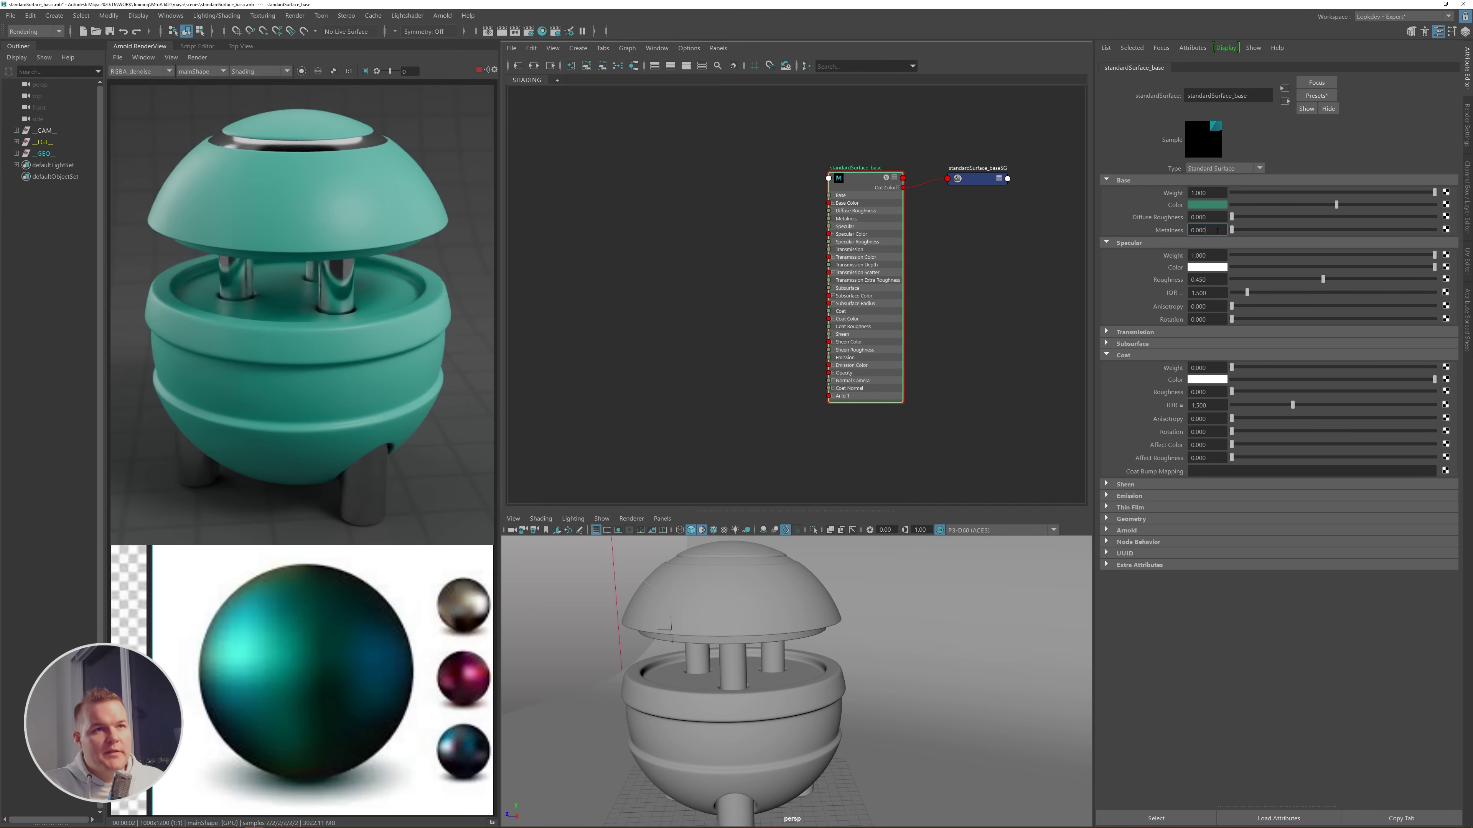
{"action": "left_click_drag", "start_coordinate": [1216, 231], "coordinate": [1150, 225]}
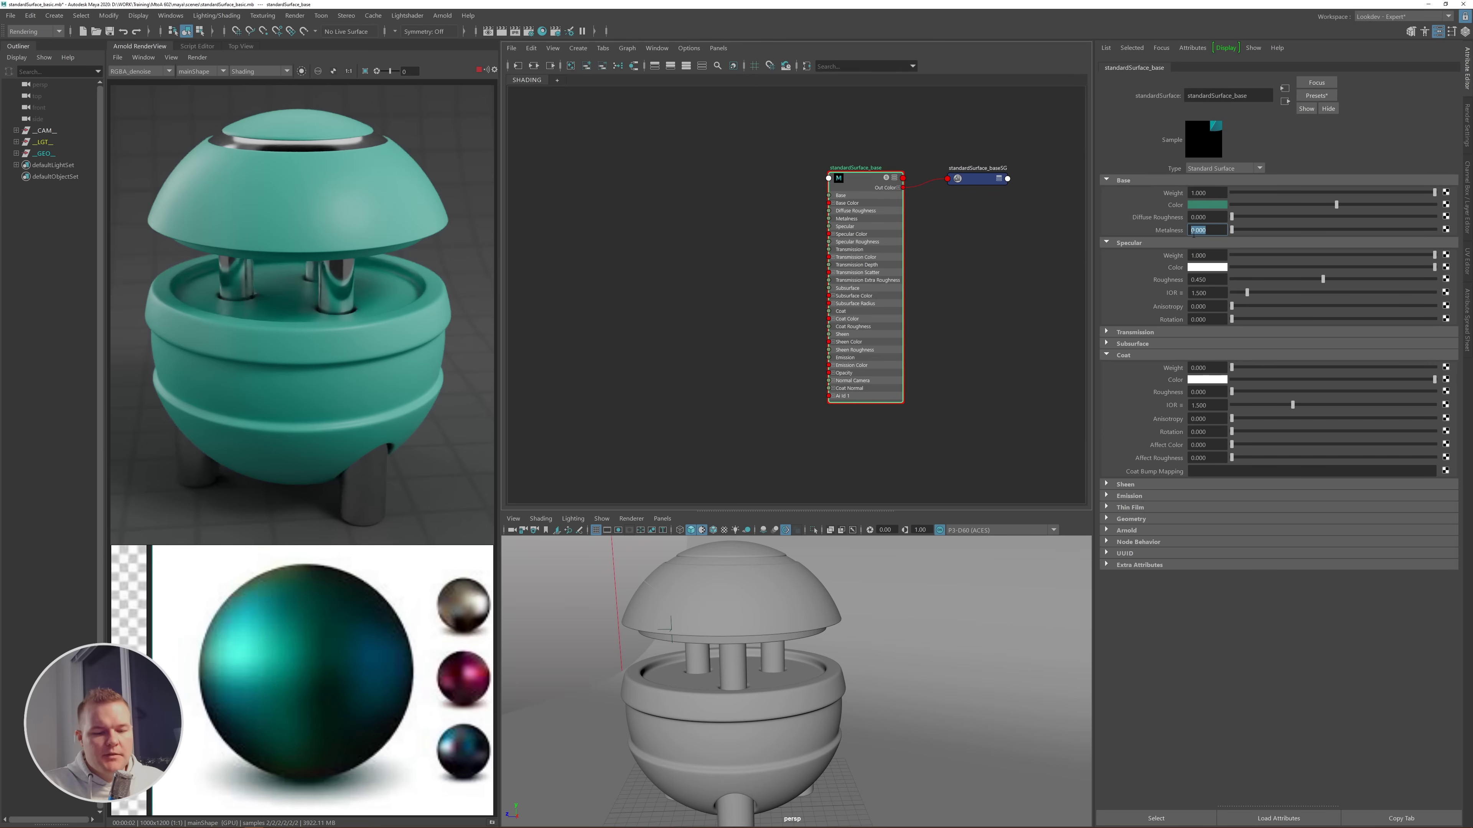
{"action": "type", "text": "1"}
{"action": "key", "text": "Return"}
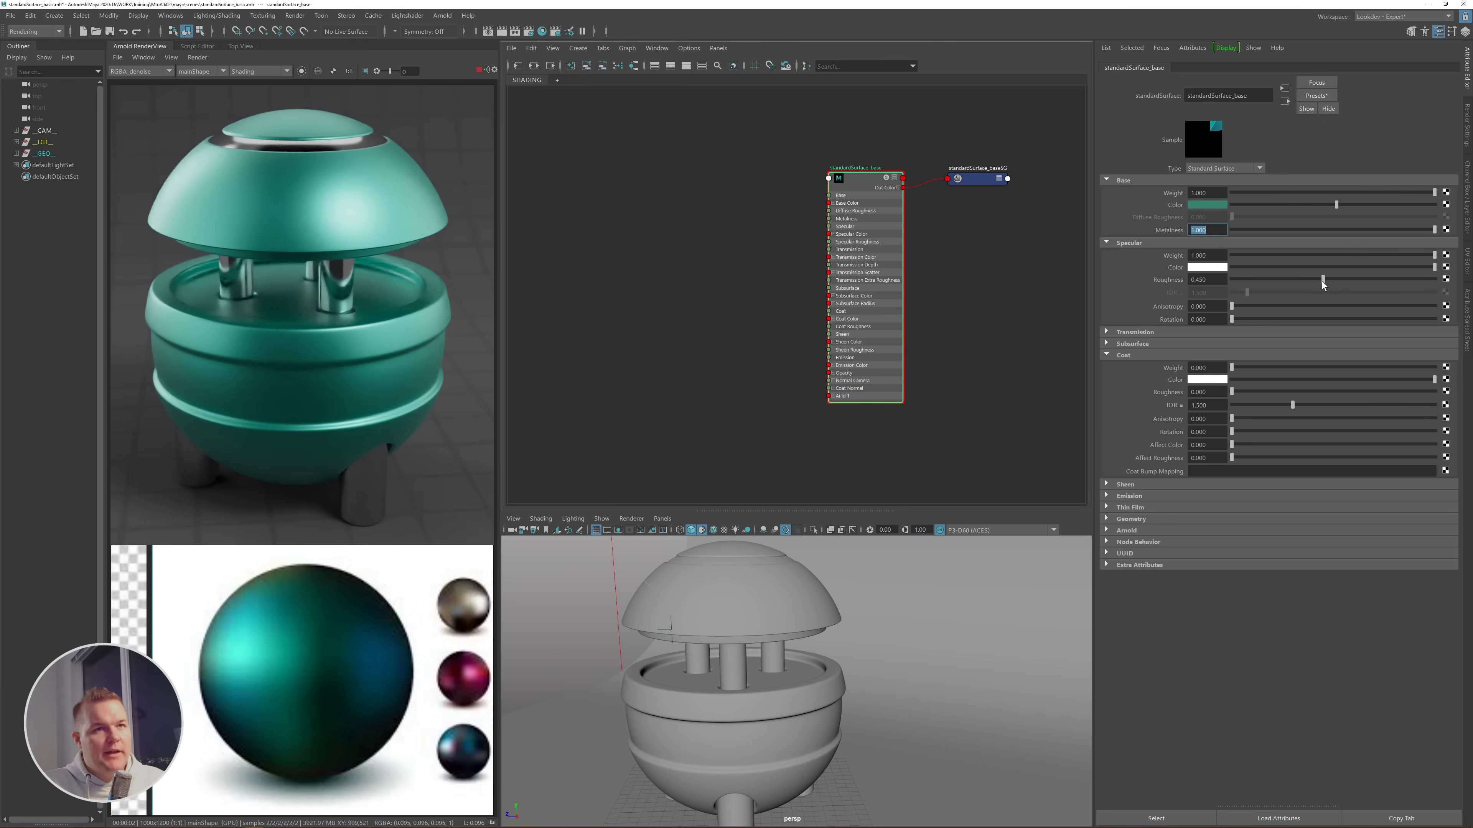
- Adjust the specular roughness to about 0.35, comparing the highlights with the teal metallic ball reference
{"action": "left_click_drag", "start_coordinate": [1322, 281], "coordinate": [1268, 278]}
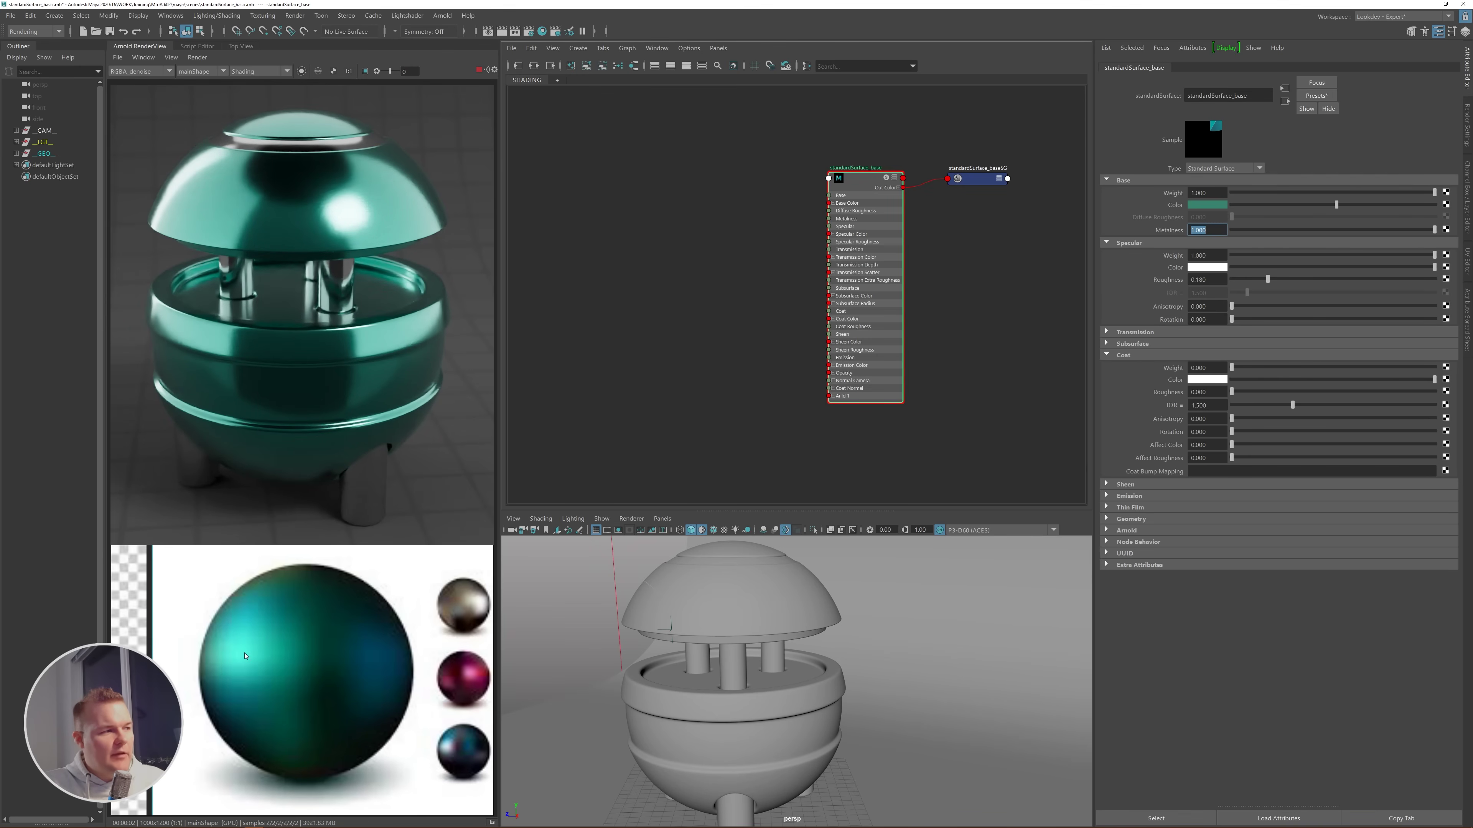
{"action": "scroll", "coordinate": [278, 659], "scroll_direction": "up", "scroll_amount": 3}
{"action": "scroll", "coordinate": [313, 661], "scroll_direction": "down", "scroll_amount": 3}
{"action": "middle_click_drag", "start_coordinate": [348, 651], "coordinate": [303, 658]}
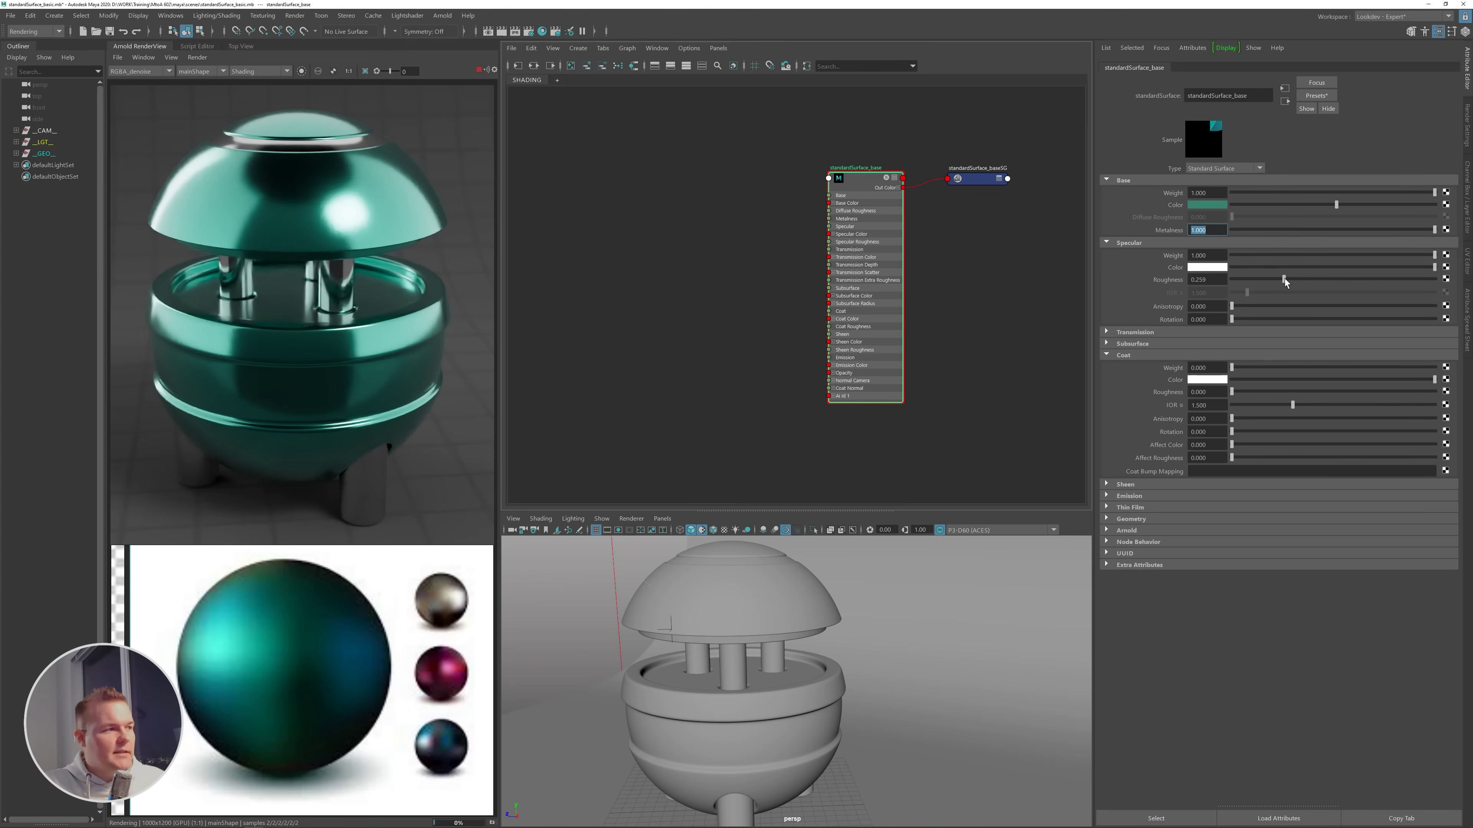
{"action": "left_click_drag", "start_coordinate": [1284, 279], "coordinate": [1301, 281]}
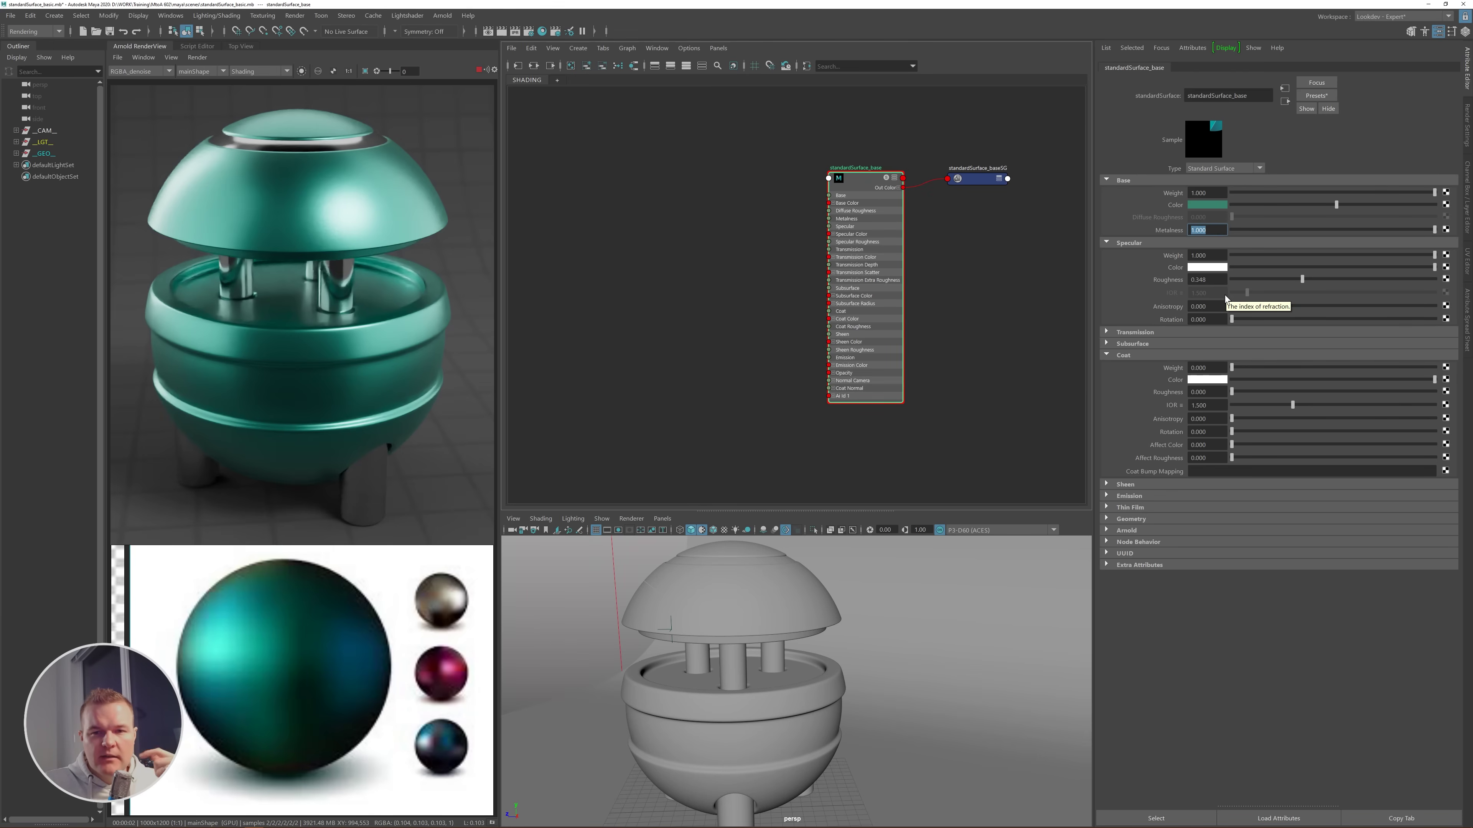
- Try magenta and blue specular colors on the teal metal, and set the specular color to green
{"action": "left_click", "coordinate": [1204, 267]}
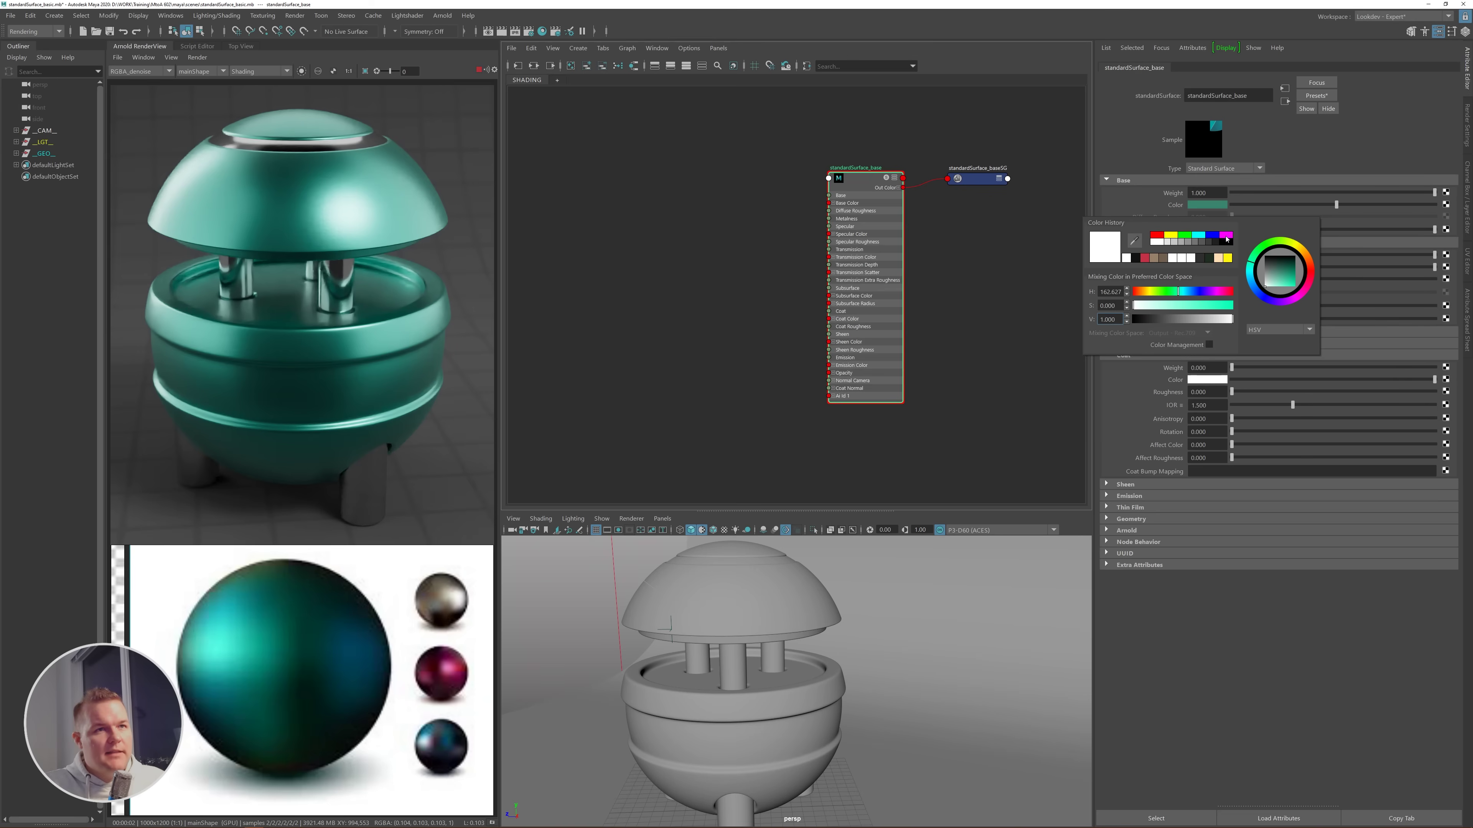
{"action": "left_click", "coordinate": [1227, 239]}
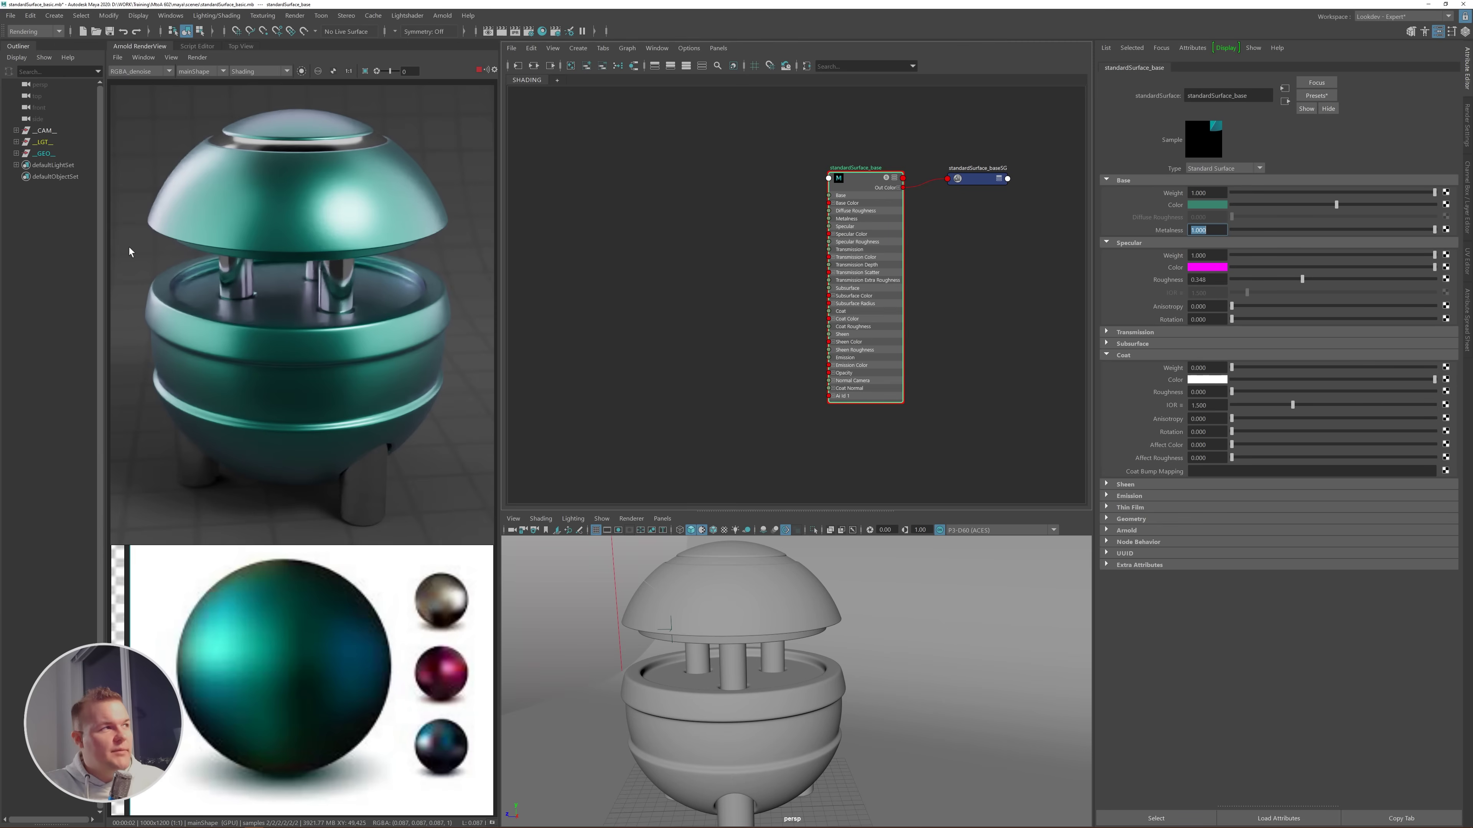
{"action": "left_click", "coordinate": [1211, 269]}
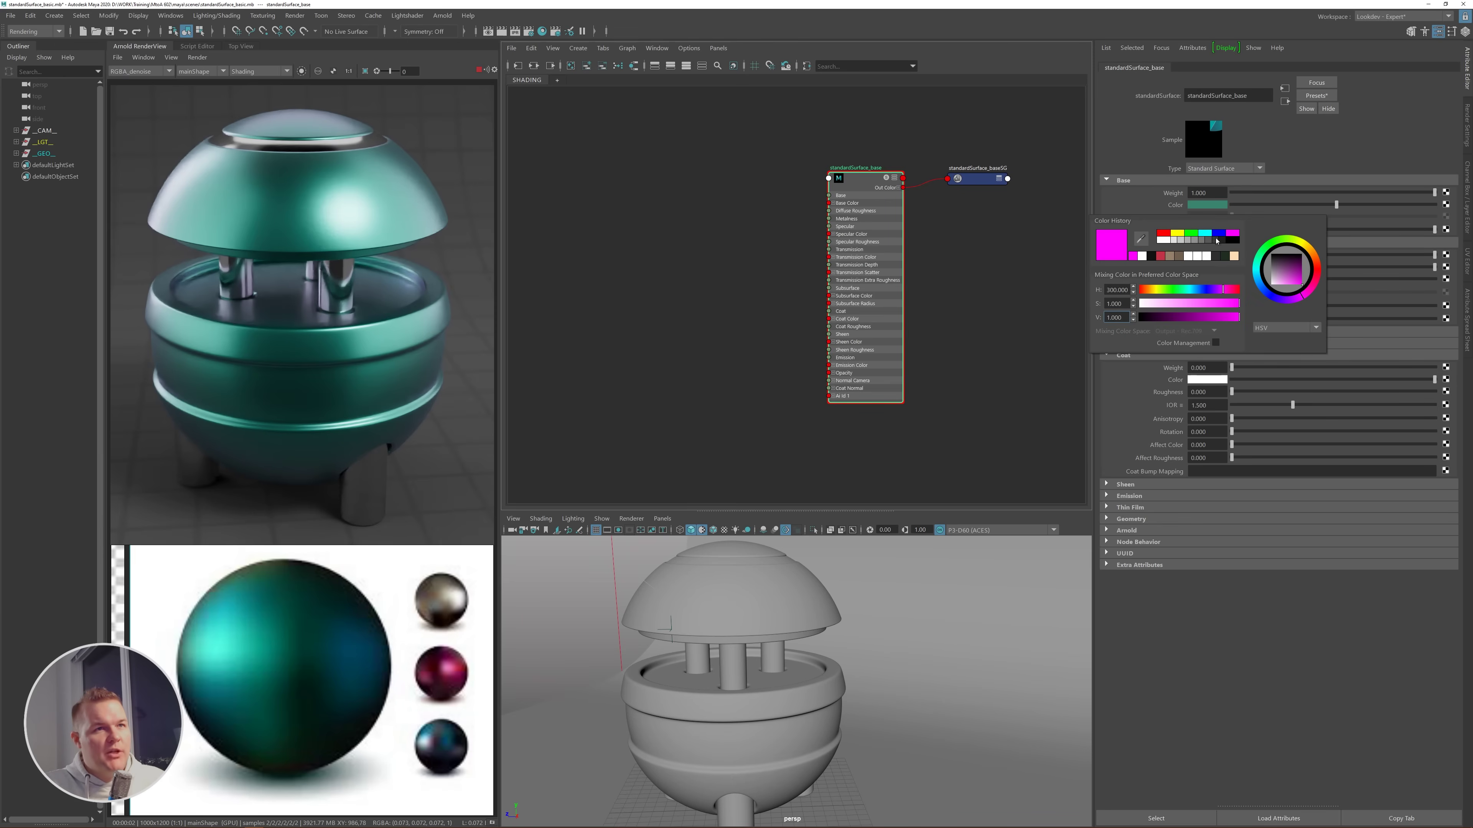
{"action": "left_click", "coordinate": [1219, 234]}
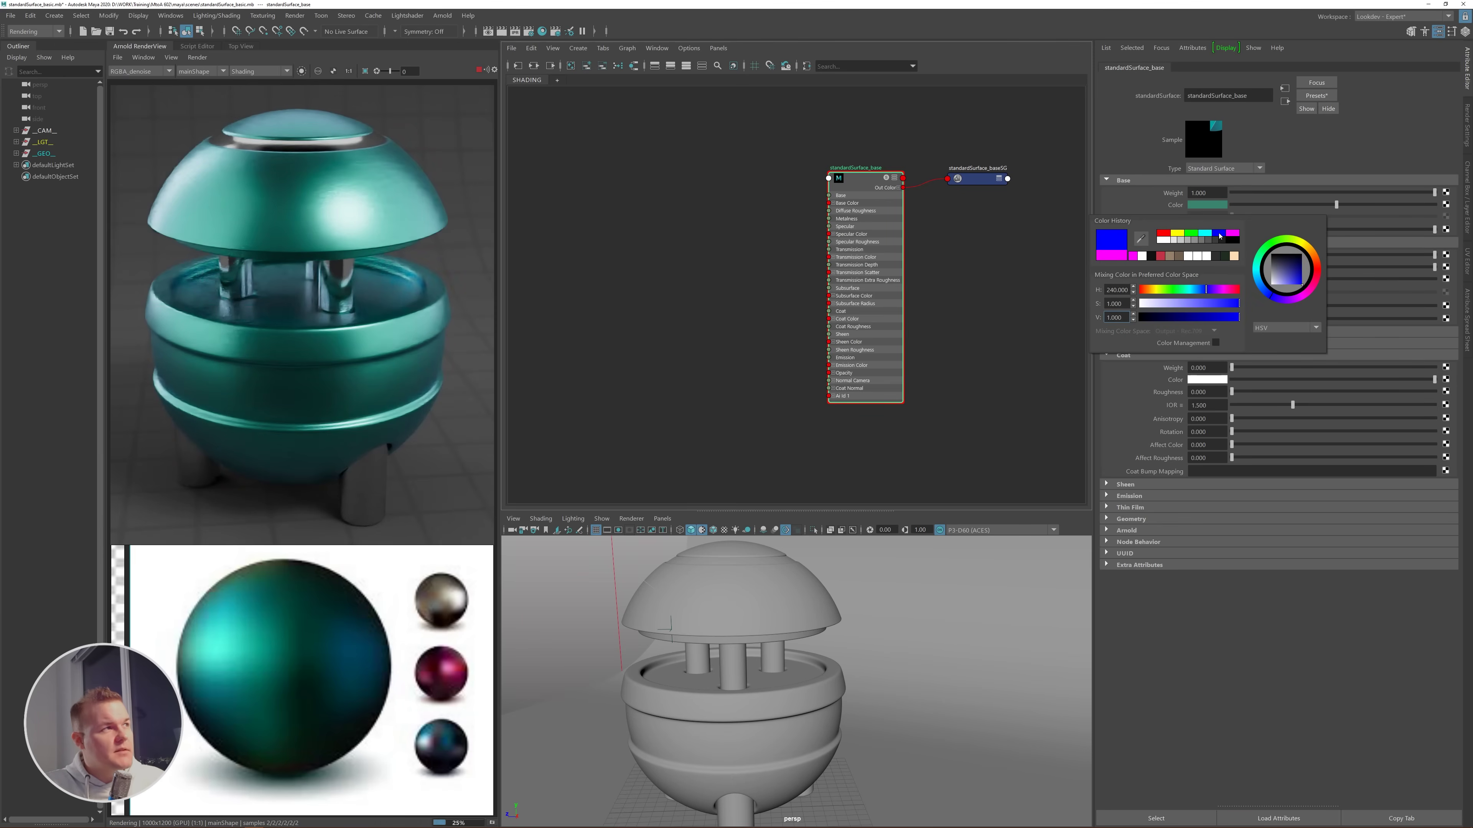
{"action": "left_click", "coordinate": [1204, 235]}
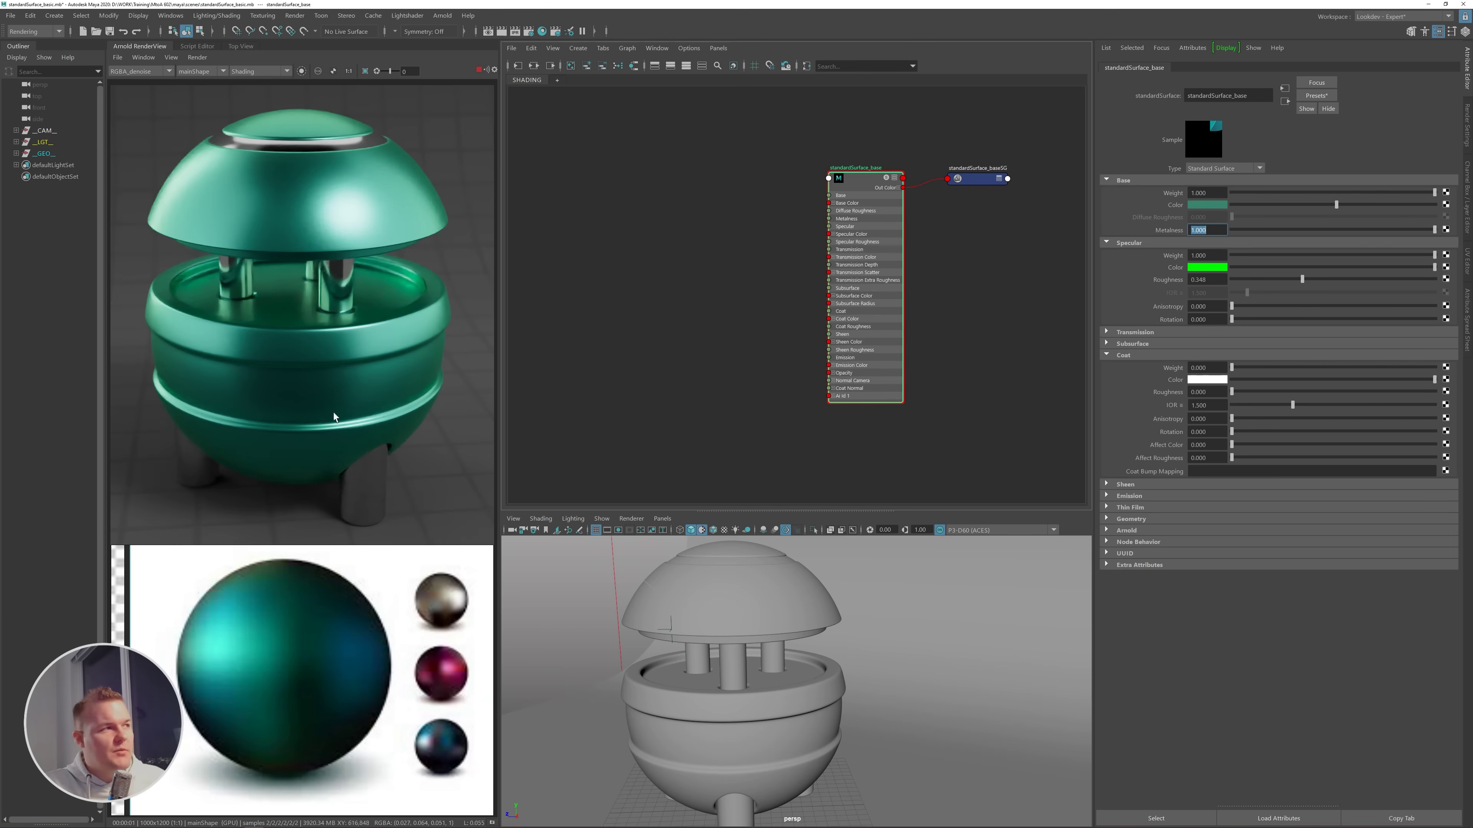
- Set the teal metal's specular color to pure blue to tint its edge reflections
{"action": "left_click", "coordinate": [1206, 267]}
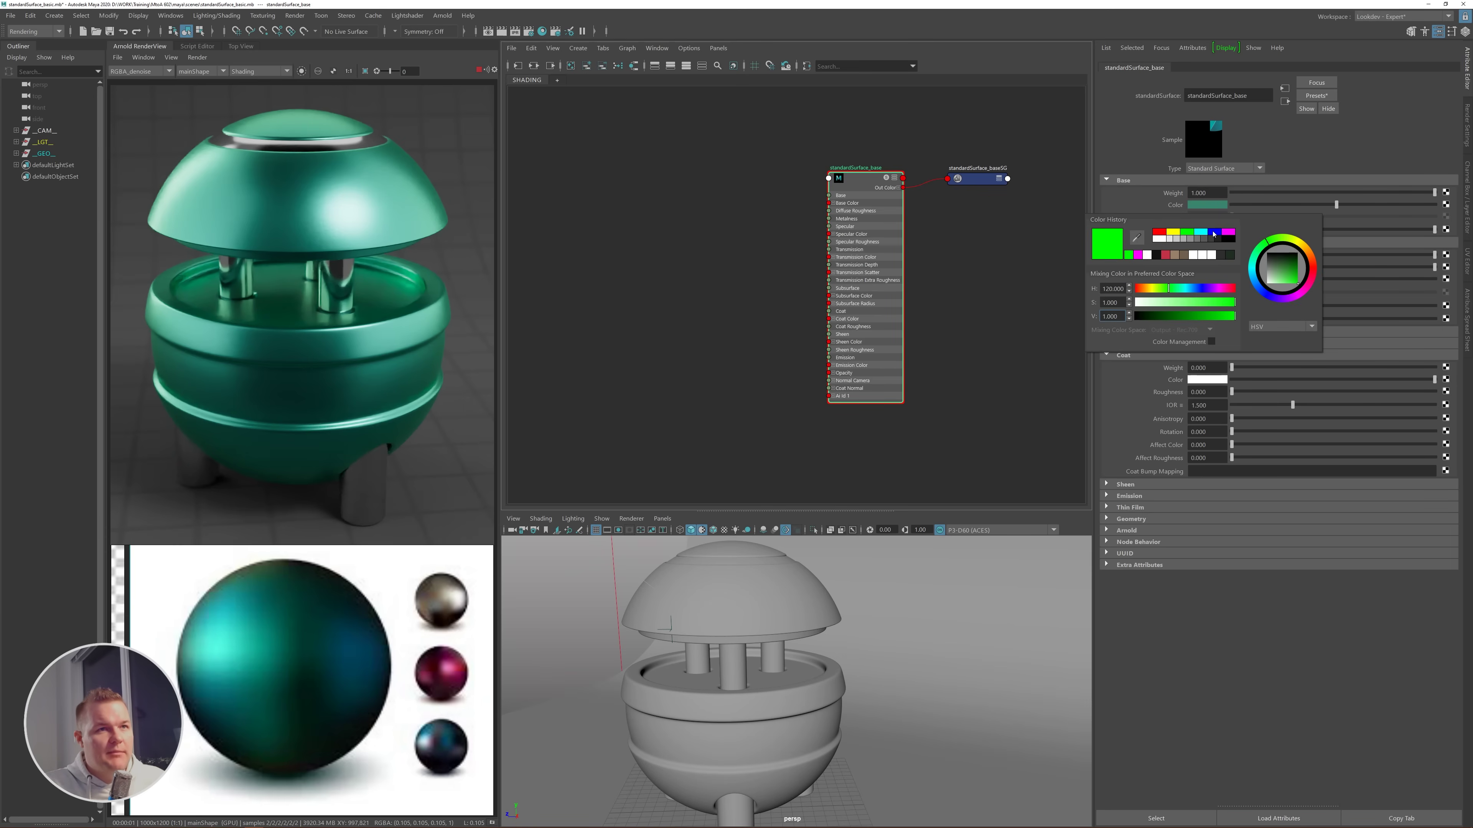
{"action": "left_click", "coordinate": [1213, 234]}
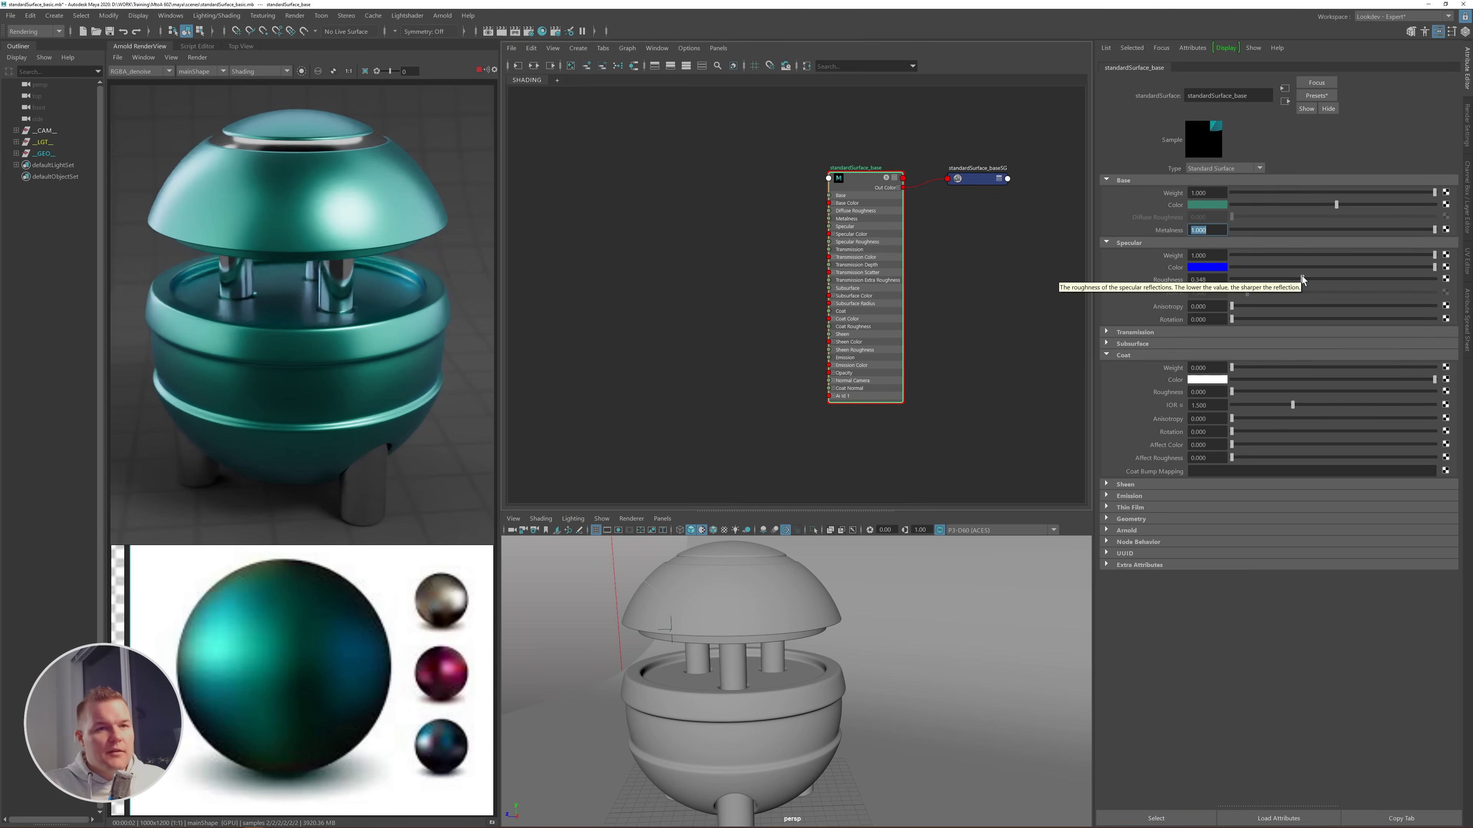
- Examine the orange metallic balloon reference up close, studying its soft metallic highlights and sharp surface reflections
{"action": "double_click", "coordinate": [318, 647]}
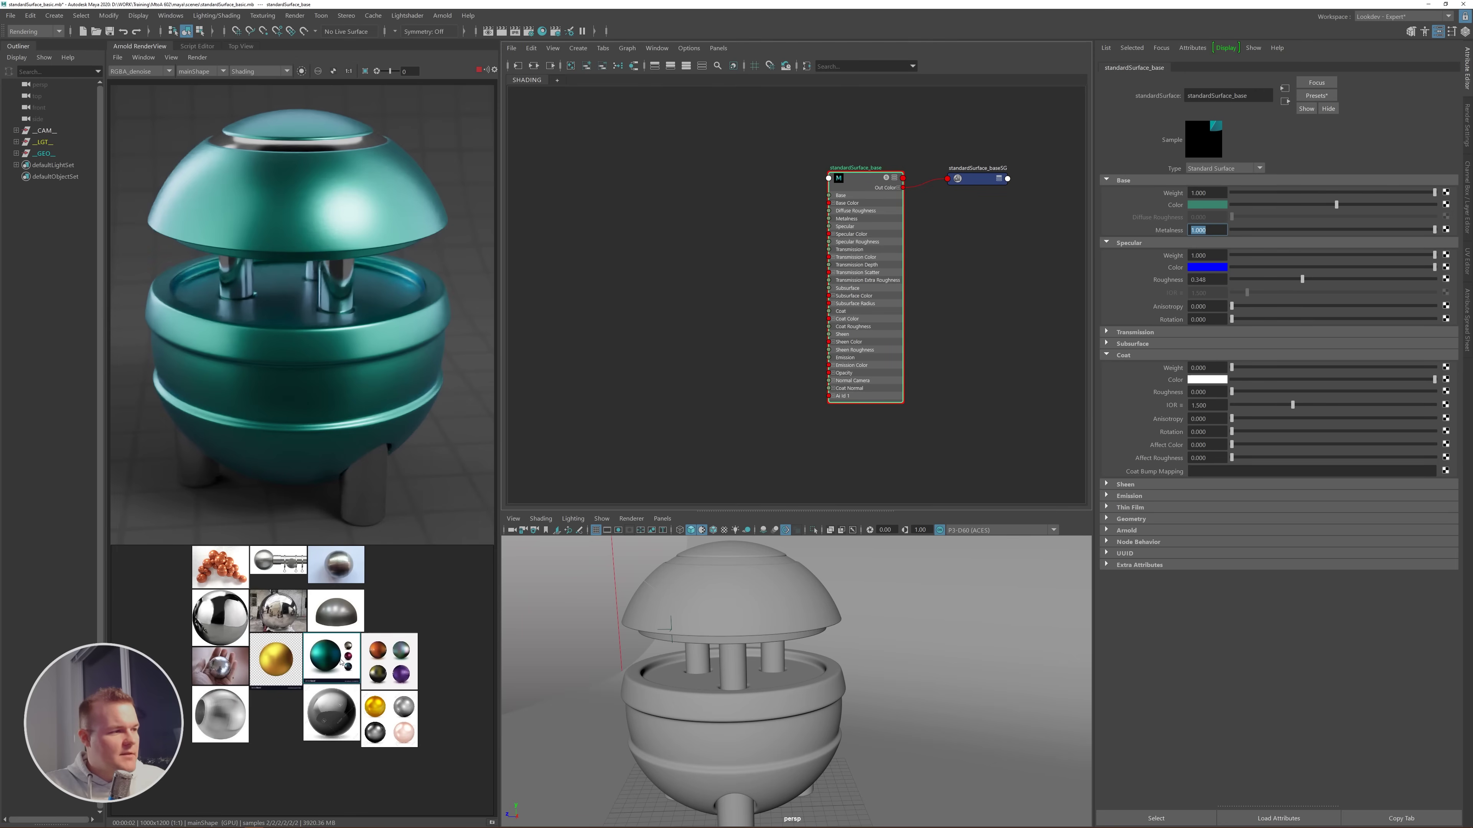
{"action": "scroll", "coordinate": [275, 587], "scroll_direction": "up", "scroll_amount": 2}
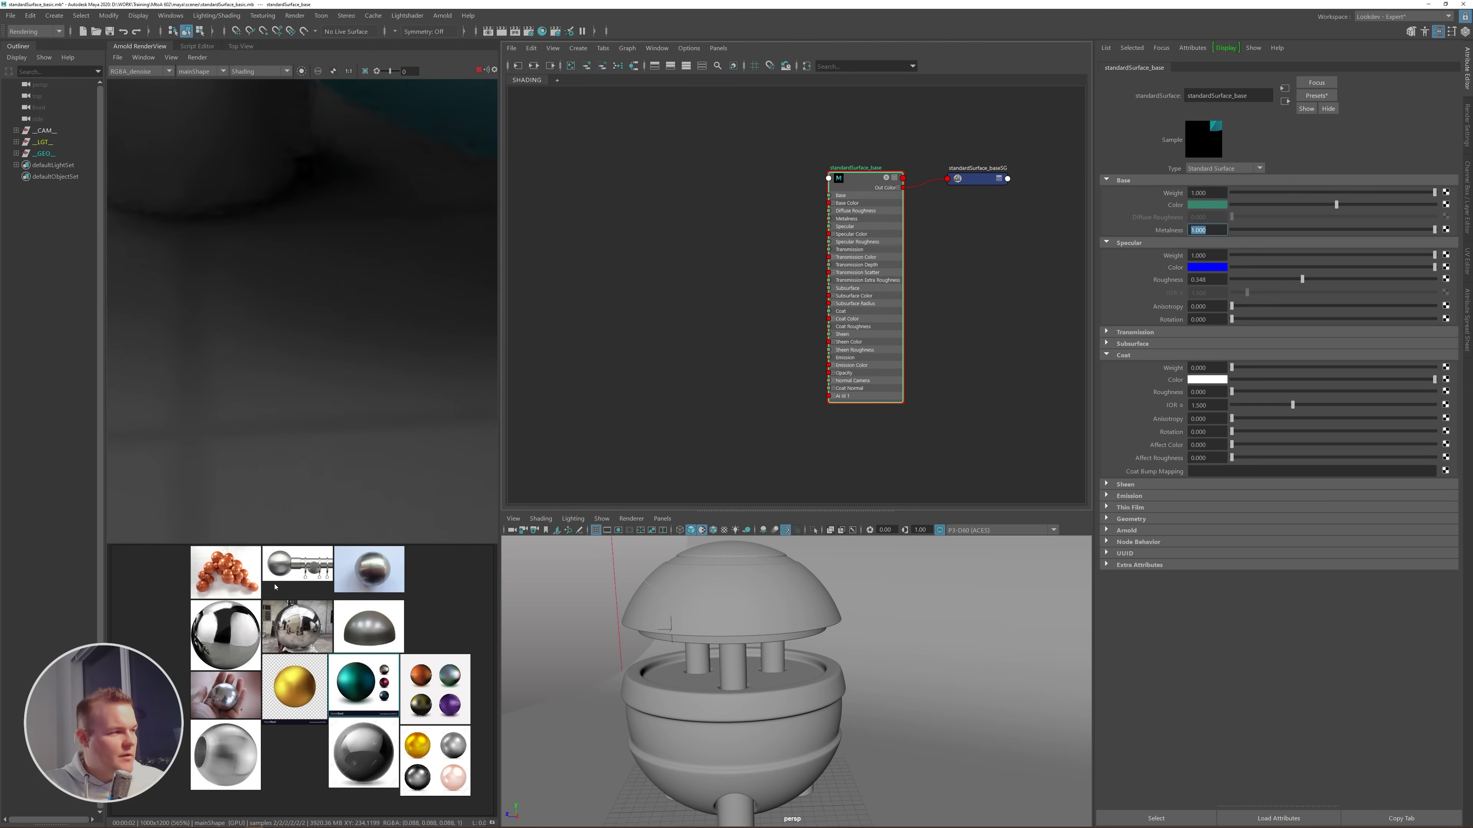
{"action": "scroll", "coordinate": [284, 461], "scroll_direction": "down", "scroll_amount": 2}
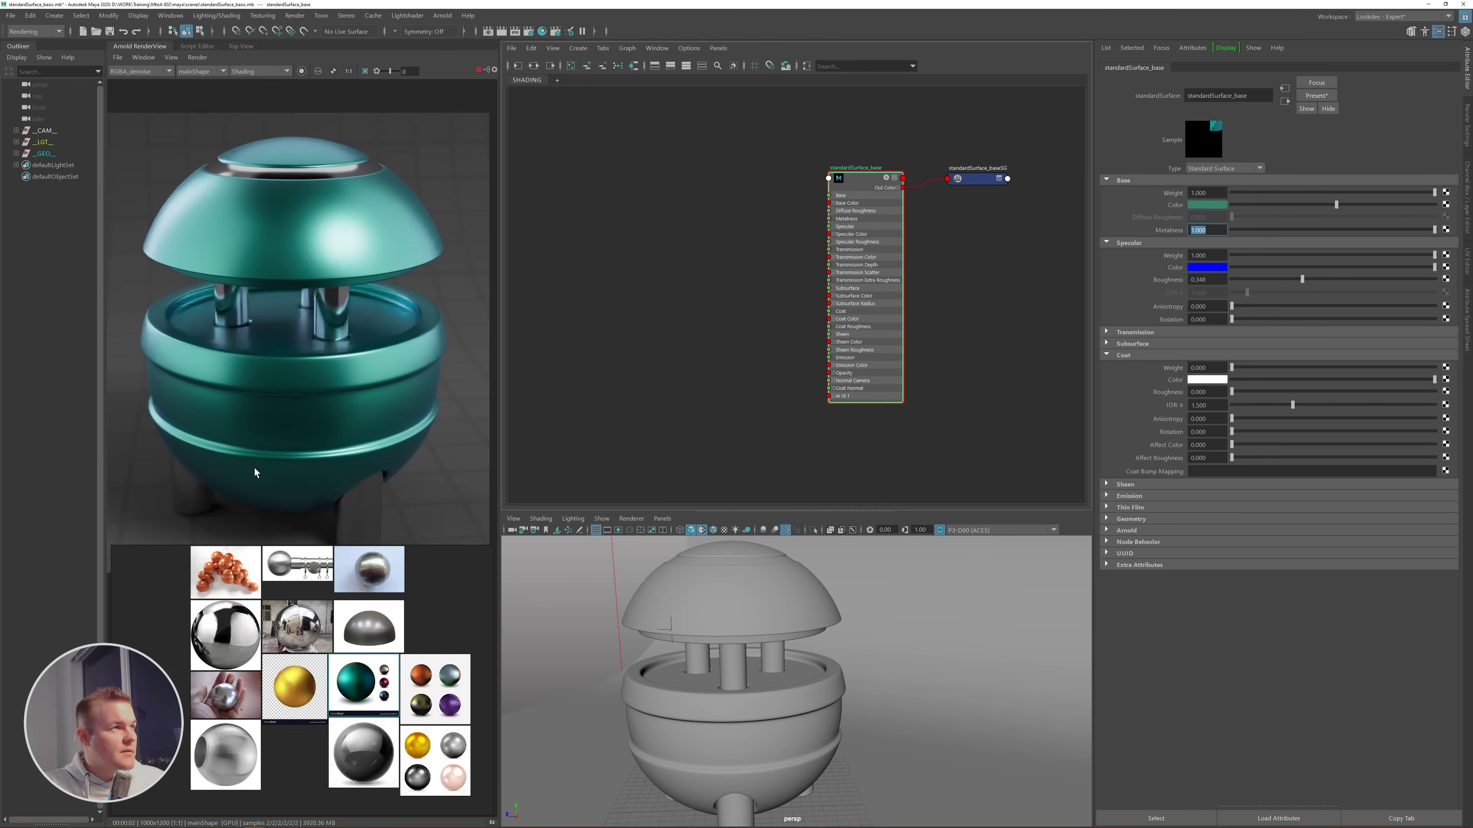
{"action": "middle_click_drag", "start_coordinate": [254, 468], "coordinate": [255, 453]}
{"action": "scroll", "coordinate": [225, 609], "scroll_direction": "up", "scroll_amount": 3}
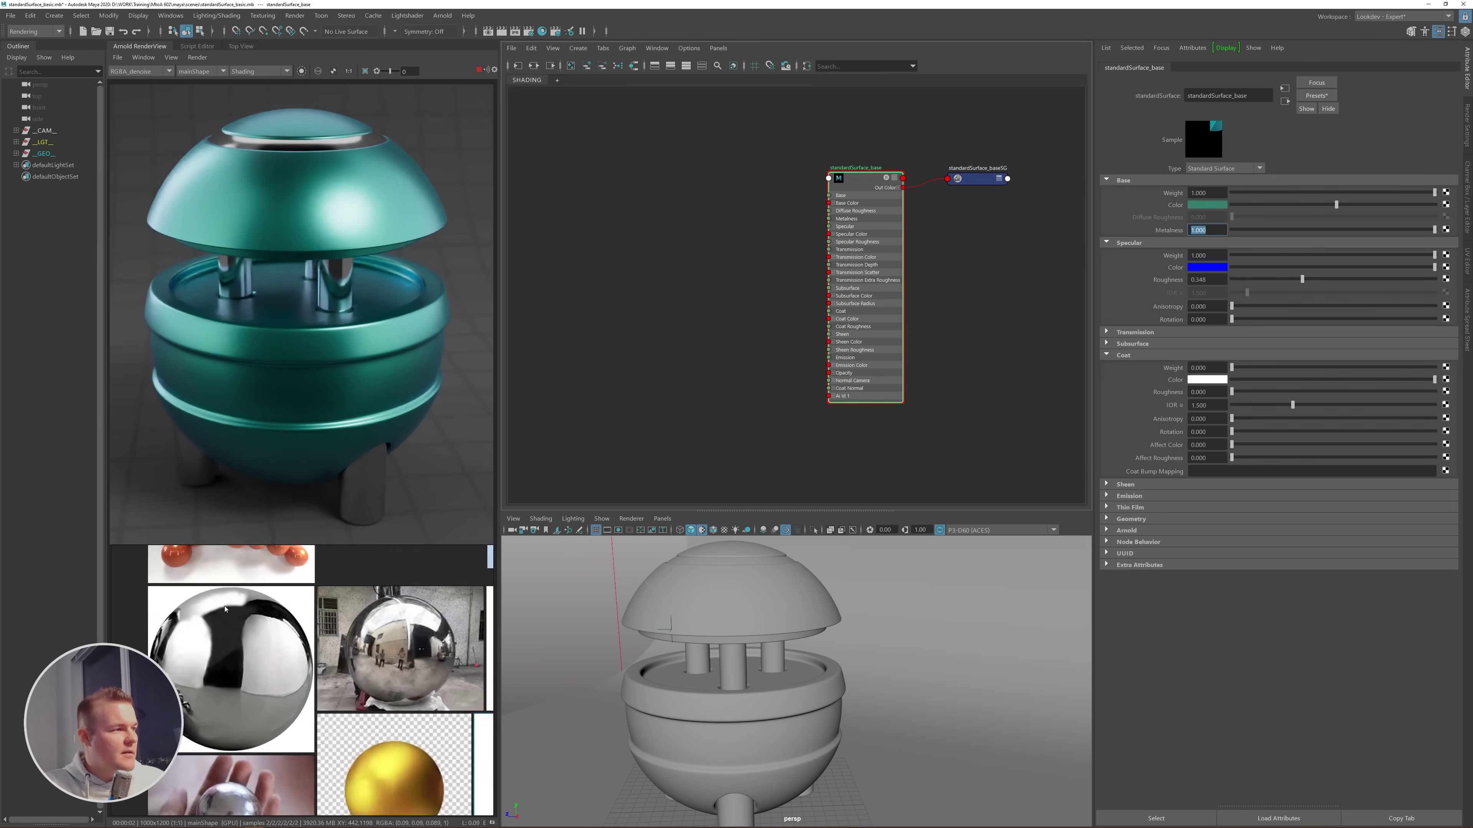
{"action": "middle_click_drag", "start_coordinate": [225, 609], "coordinate": [423, 682]}
{"action": "scroll", "coordinate": [253, 649], "scroll_direction": "up", "scroll_amount": 4}
{"action": "scroll", "coordinate": [422, 683], "scroll_direction": "up", "scroll_amount": 1}
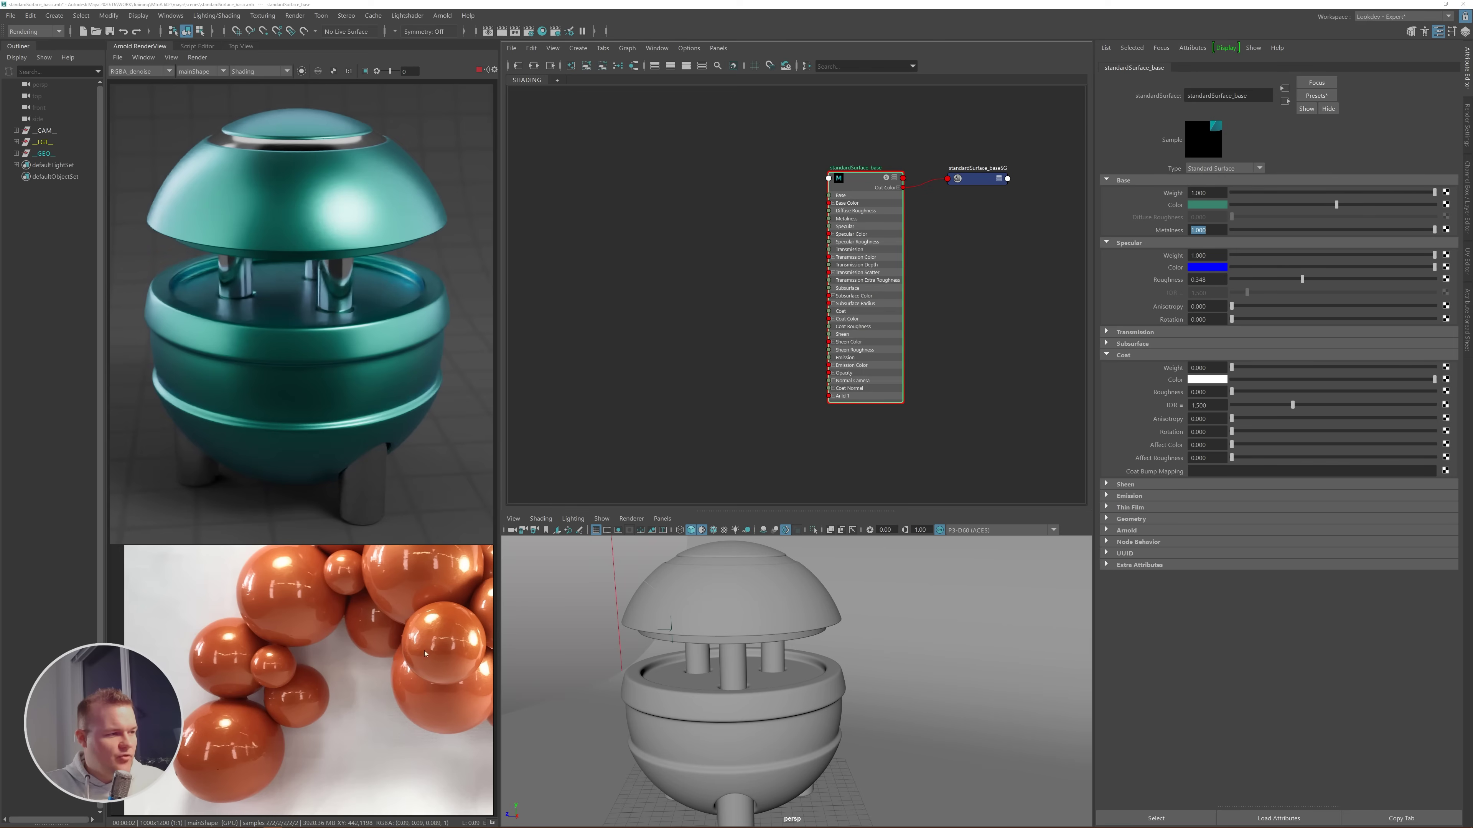
{"action": "scroll", "coordinate": [438, 619], "scroll_direction": "down", "scroll_amount": 3}
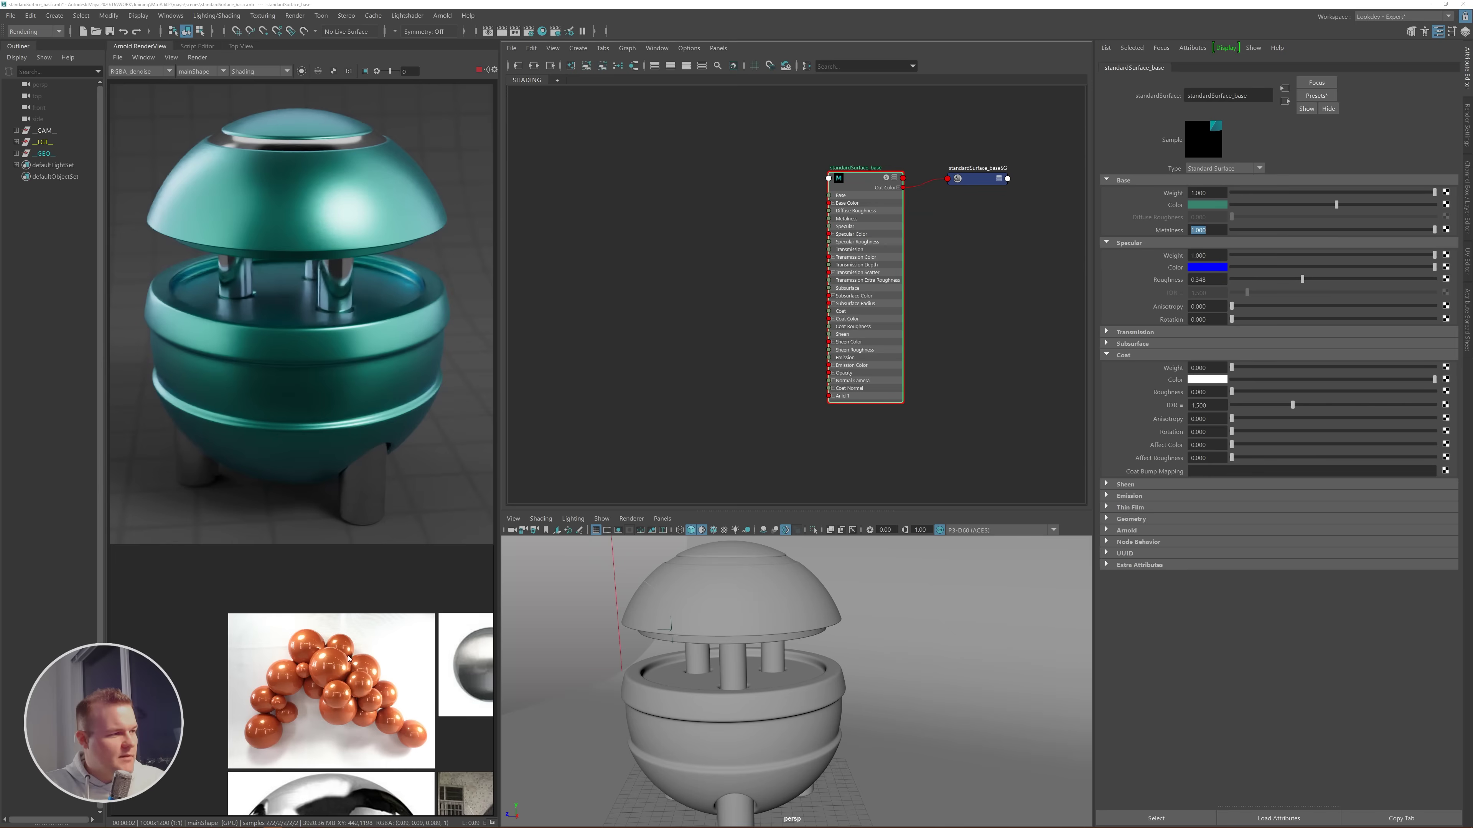
{"action": "scroll", "coordinate": [349, 659], "scroll_direction": "up", "scroll_amount": 3}
{"action": "scroll", "coordinate": [343, 659], "scroll_direction": "down", "scroll_amount": 3}
{"action": "scroll", "coordinate": [331, 660], "scroll_direction": "up", "scroll_amount": 5}
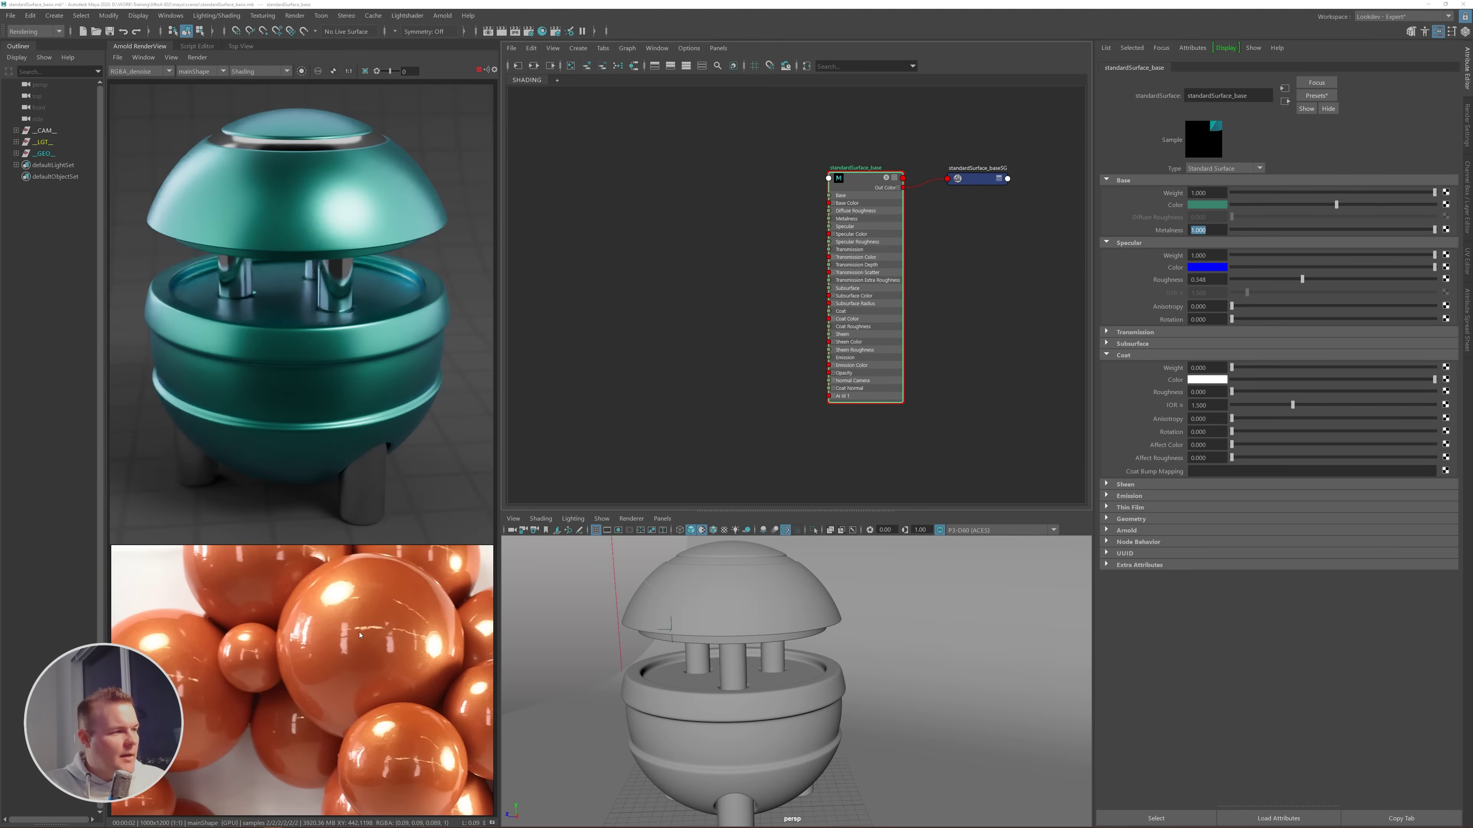
{"action": "middle_click_drag", "start_coordinate": [359, 635], "coordinate": [299, 685]}
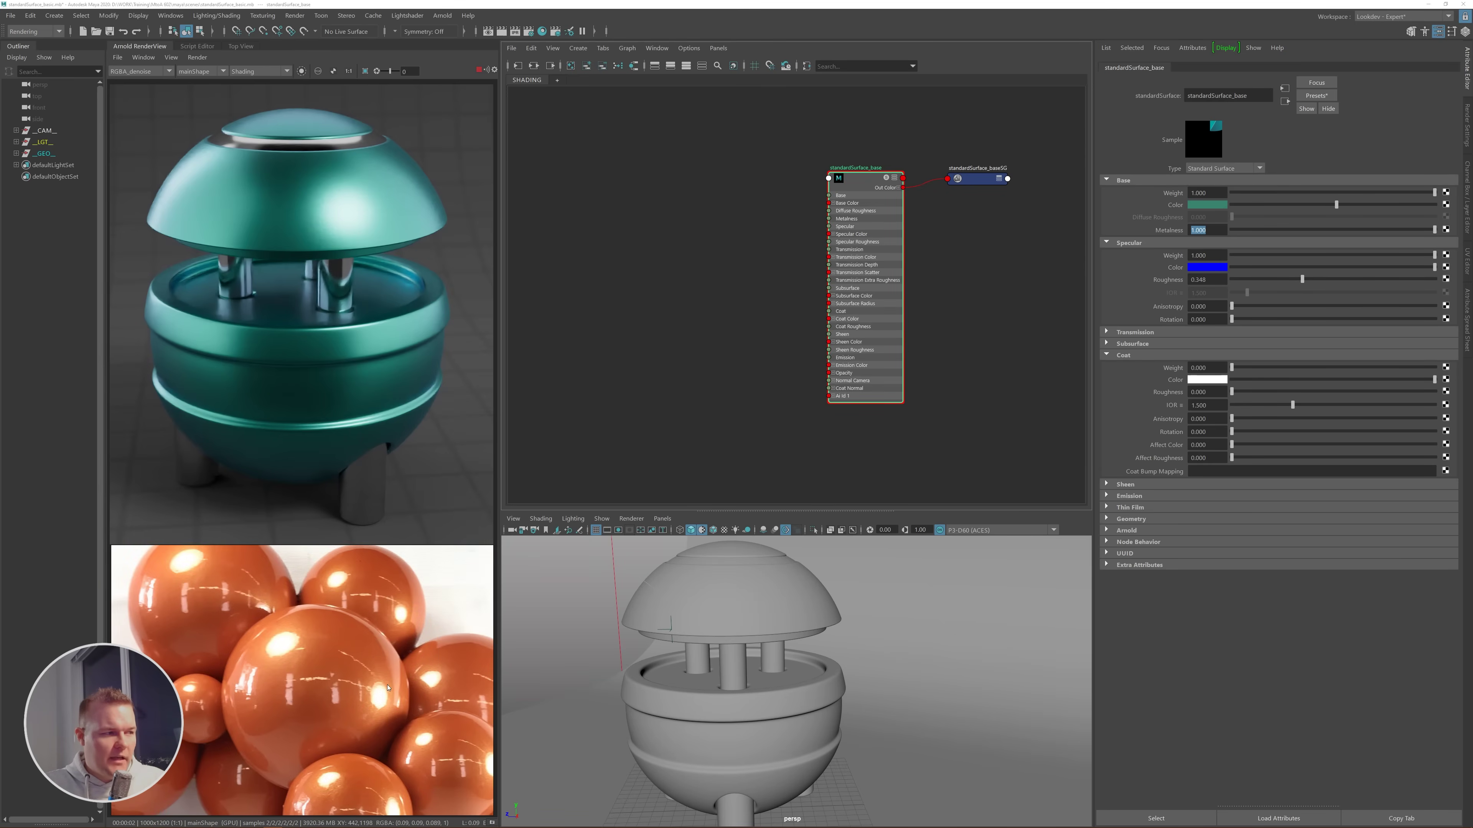
{"action": "scroll", "coordinate": [381, 718], "scroll_direction": "up", "scroll_amount": 3}
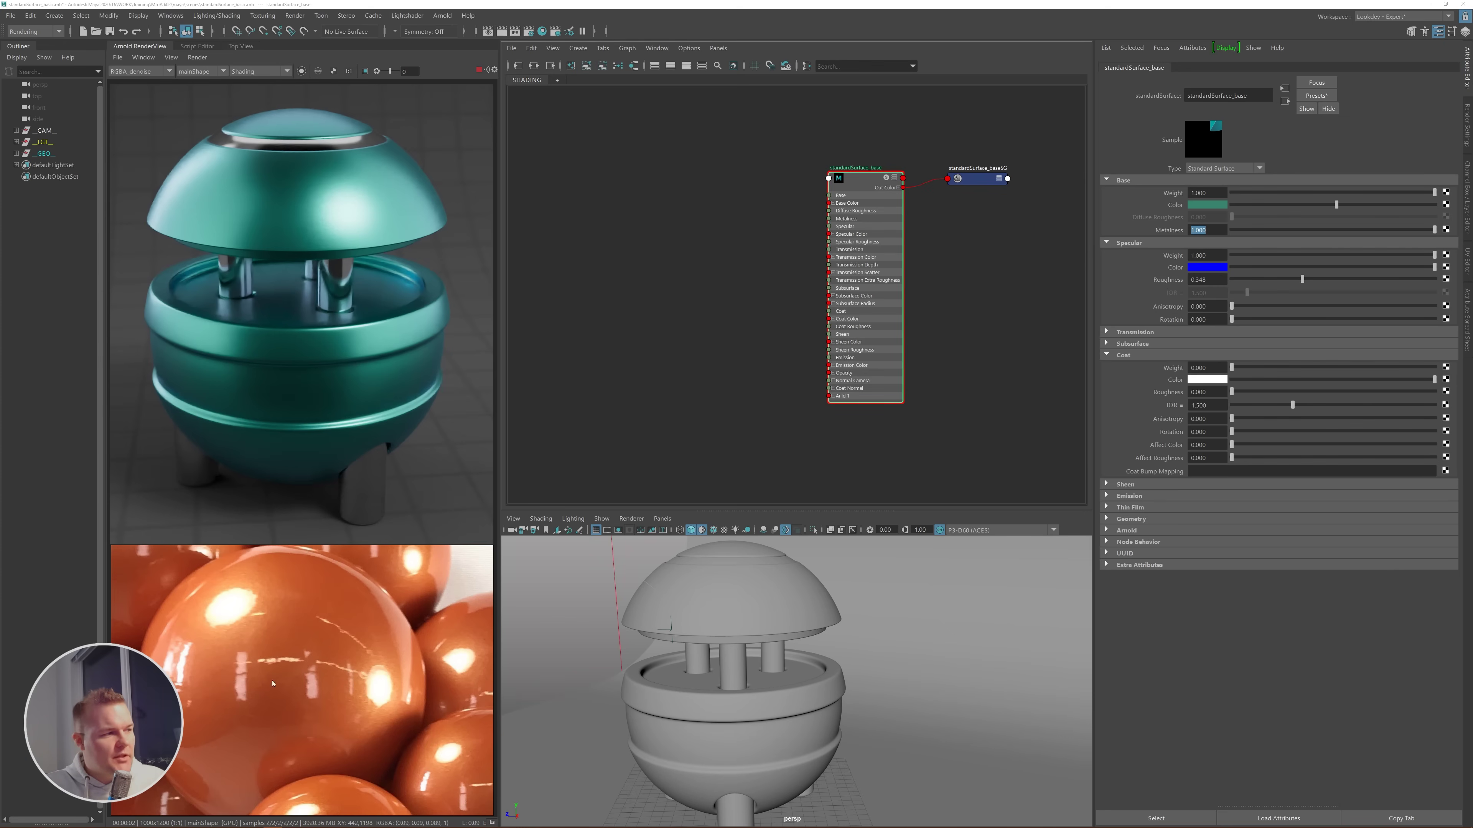
- Set the coat weight to 1 and lower the specular roughness to about 0.3, then check the render
{"action": "left_click", "coordinate": [1209, 367]}
{"action": "type", "text": "1"}
{"action": "key", "text": "Return"}
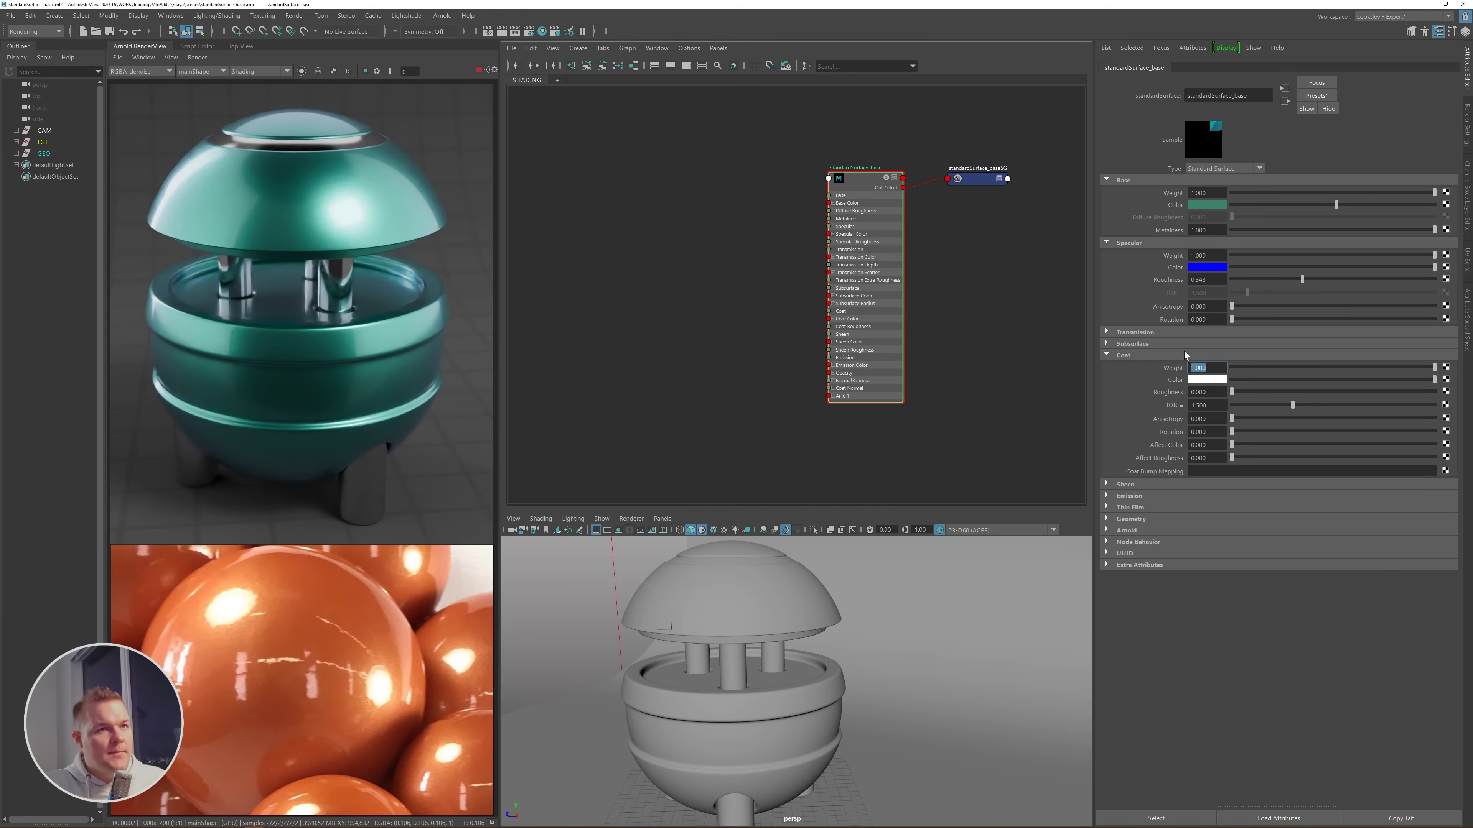
{"action": "left_click", "coordinate": [1292, 280]}
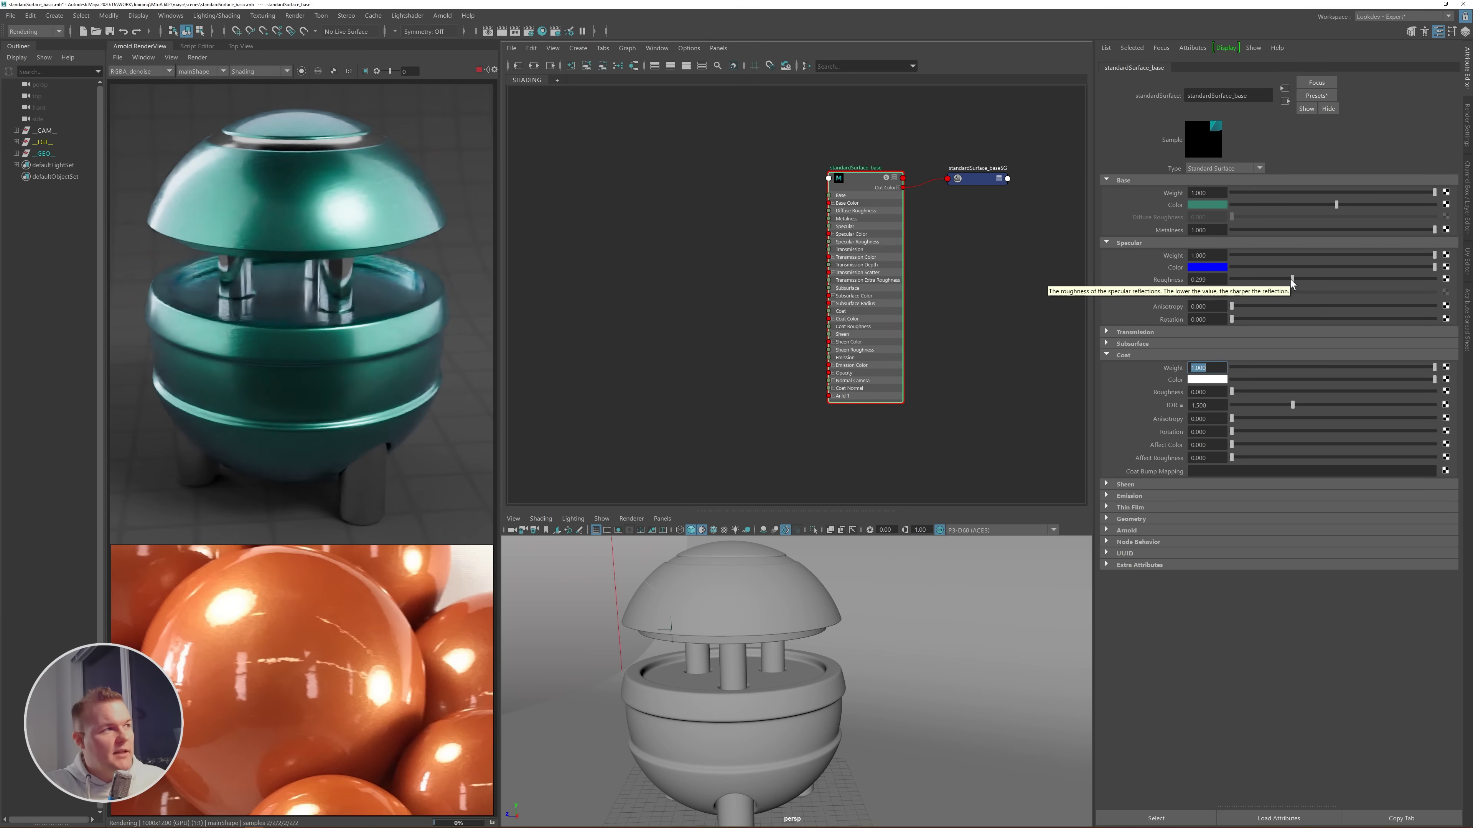
{"action": "scroll", "coordinate": [359, 238], "scroll_direction": "down", "scroll_amount": 3}
{"action": "scroll", "coordinate": [353, 235], "scroll_direction": "up", "scroll_amount": 2}
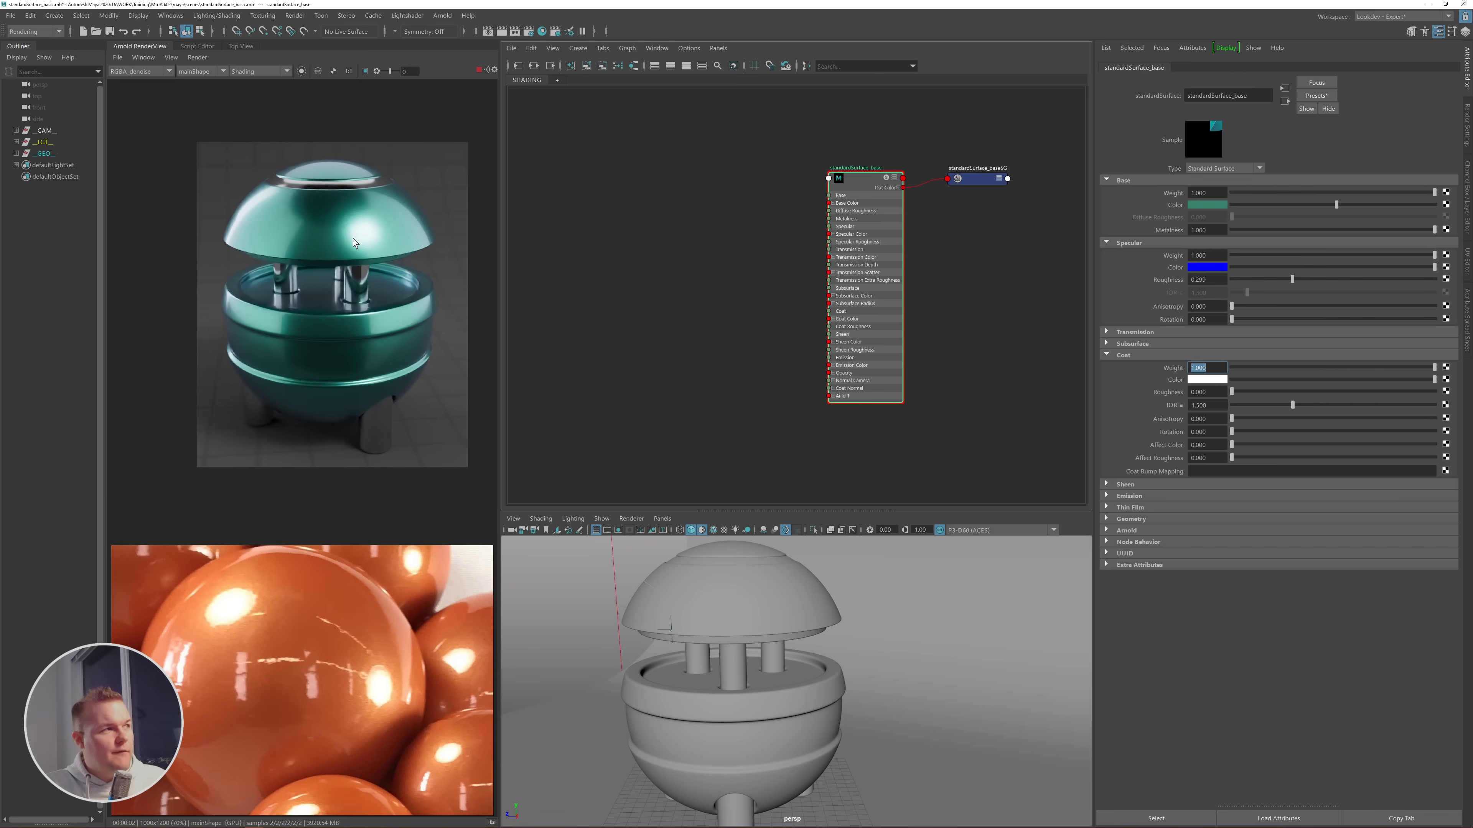
{"action": "left_click", "coordinate": [348, 67]}
{"action": "middle_click_drag", "start_coordinate": [349, 337], "coordinate": [335, 207]}
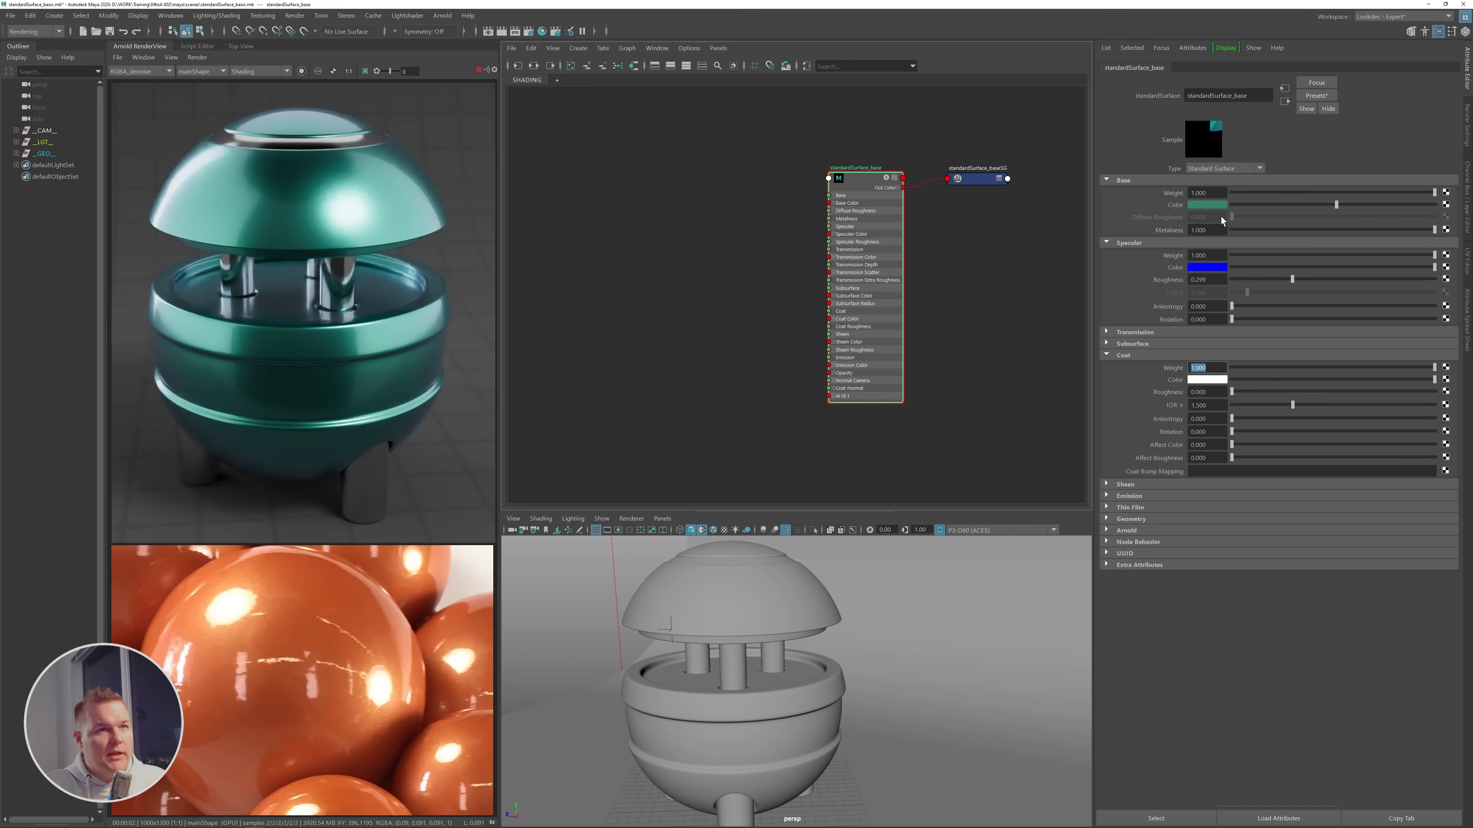
- Set the base color to the dark orange sampled from the large balloon in the reference
{"action": "left_click", "coordinate": [1213, 204]}
{"action": "left_click", "coordinate": [1143, 183]}
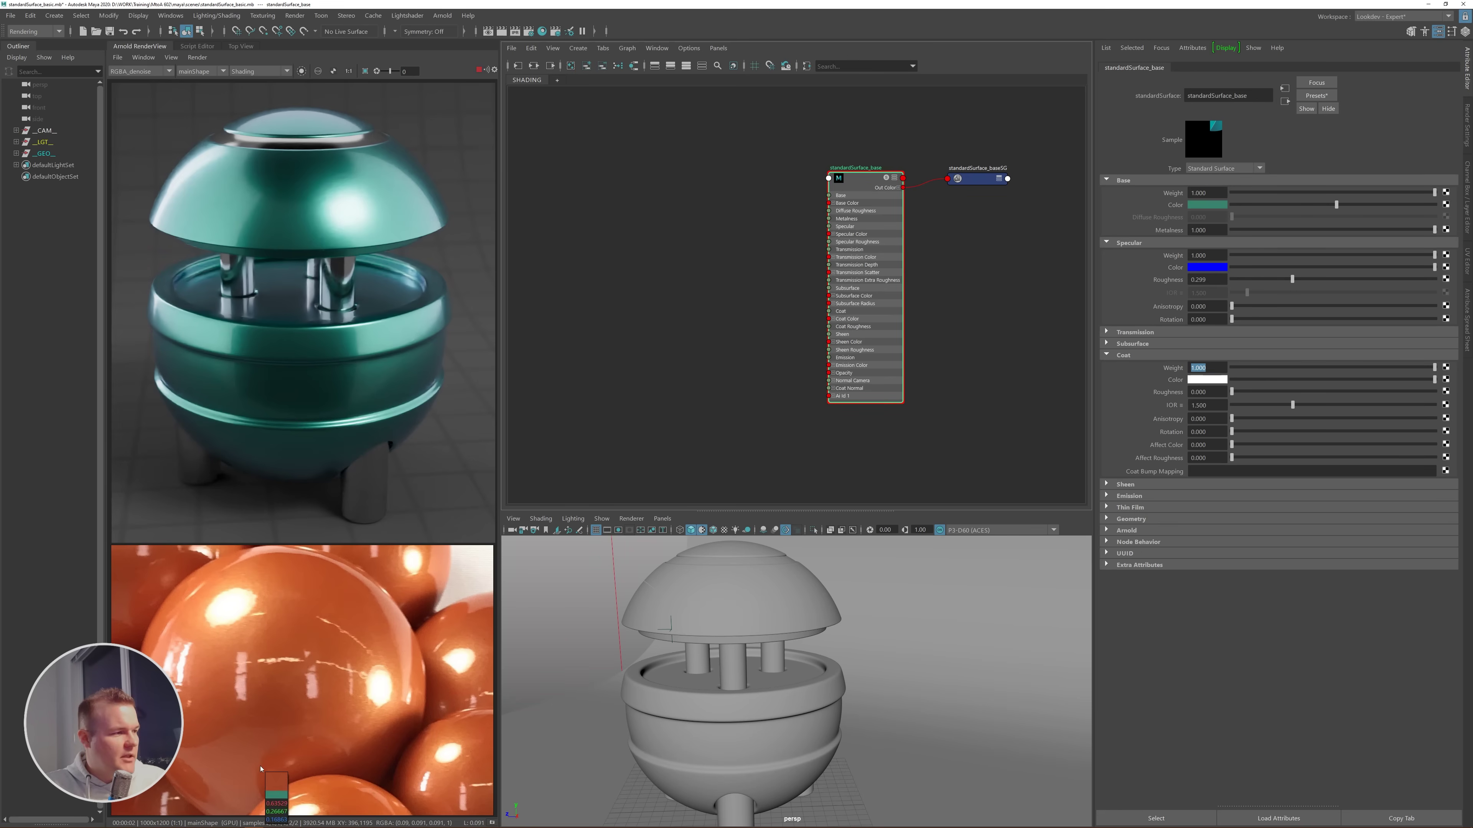
{"action": "left_click", "coordinate": [277, 704]}
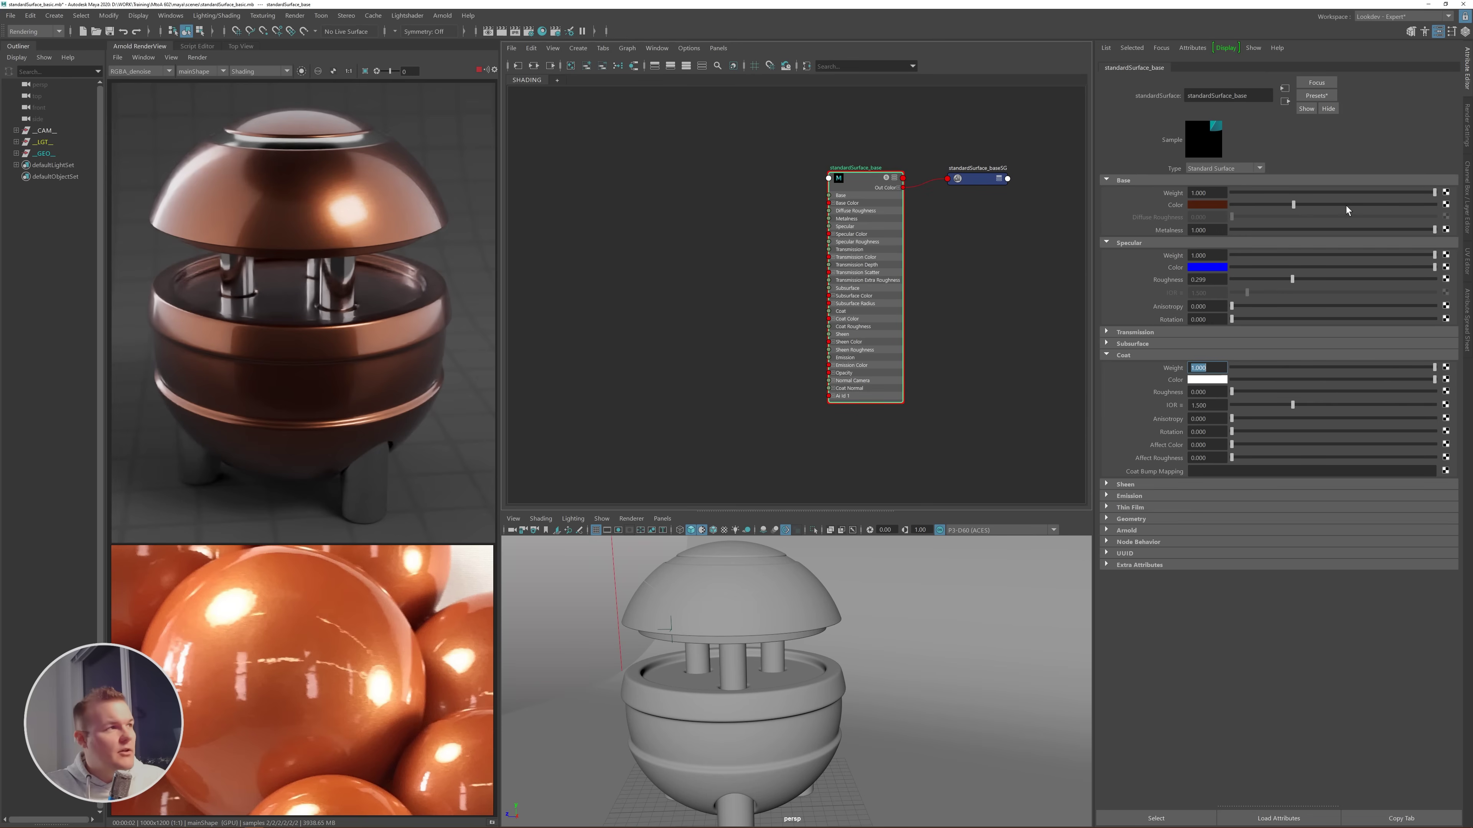
- Brighten the base color and tune its hue and saturation to a vivid red-orange like the balloons
{"action": "left_click_drag", "start_coordinate": [1348, 204], "coordinate": [1373, 202]}
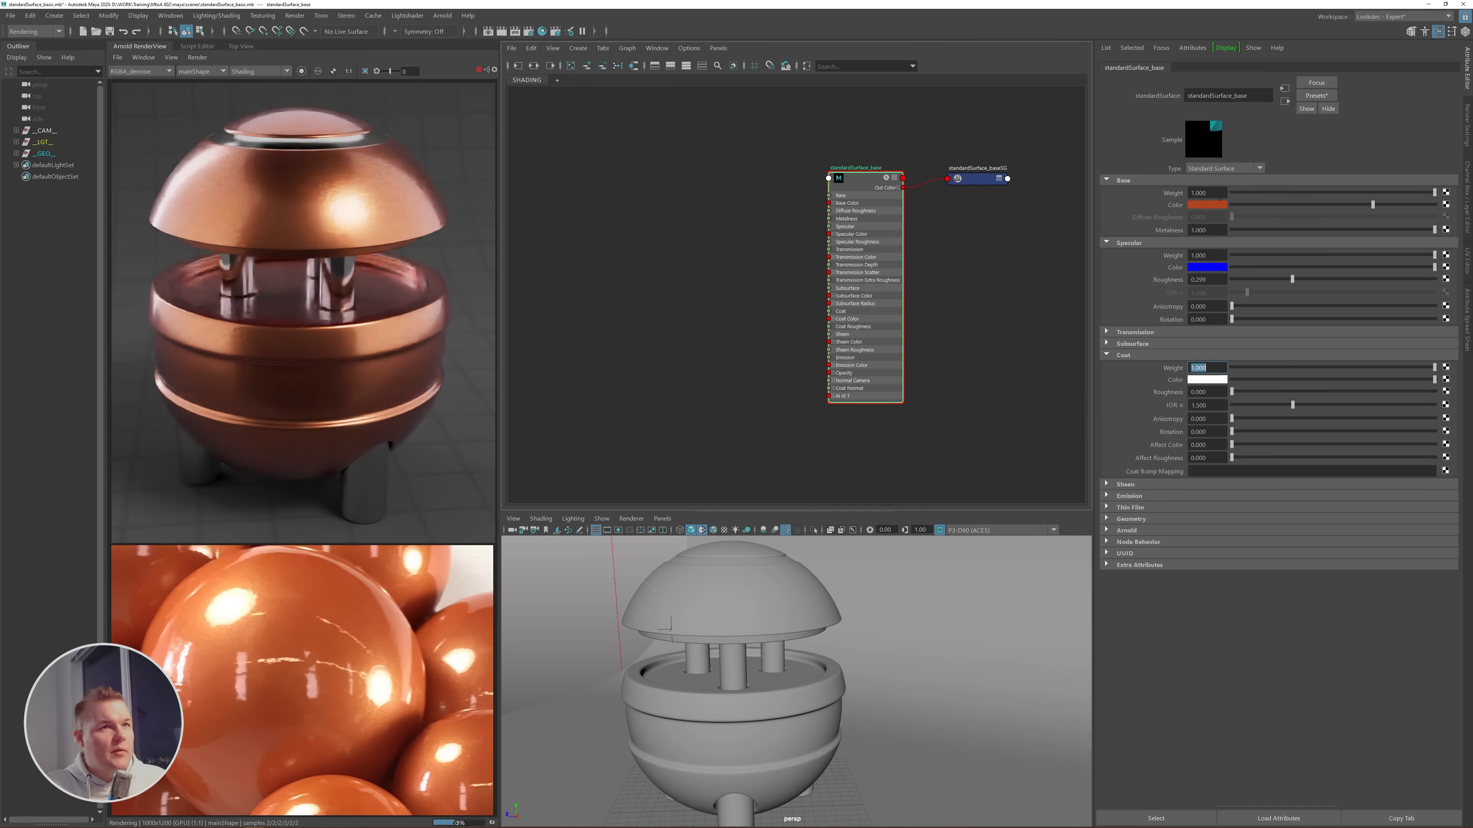
{"action": "left_click", "coordinate": [1208, 205]}
{"action": "left_click", "coordinate": [1205, 203]}
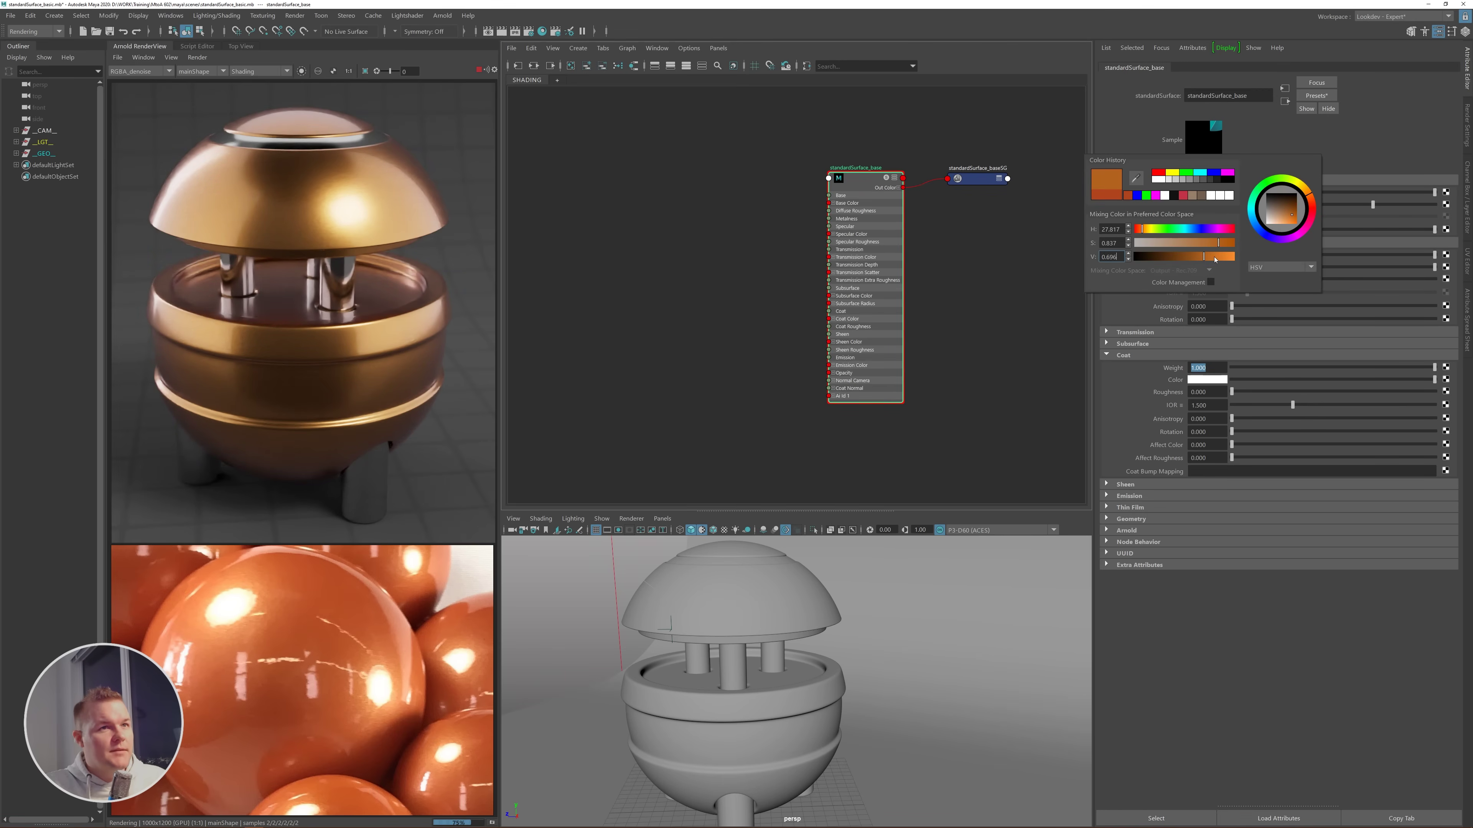
{"action": "left_click_drag", "start_coordinate": [1227, 249], "coordinate": [1228, 245]}
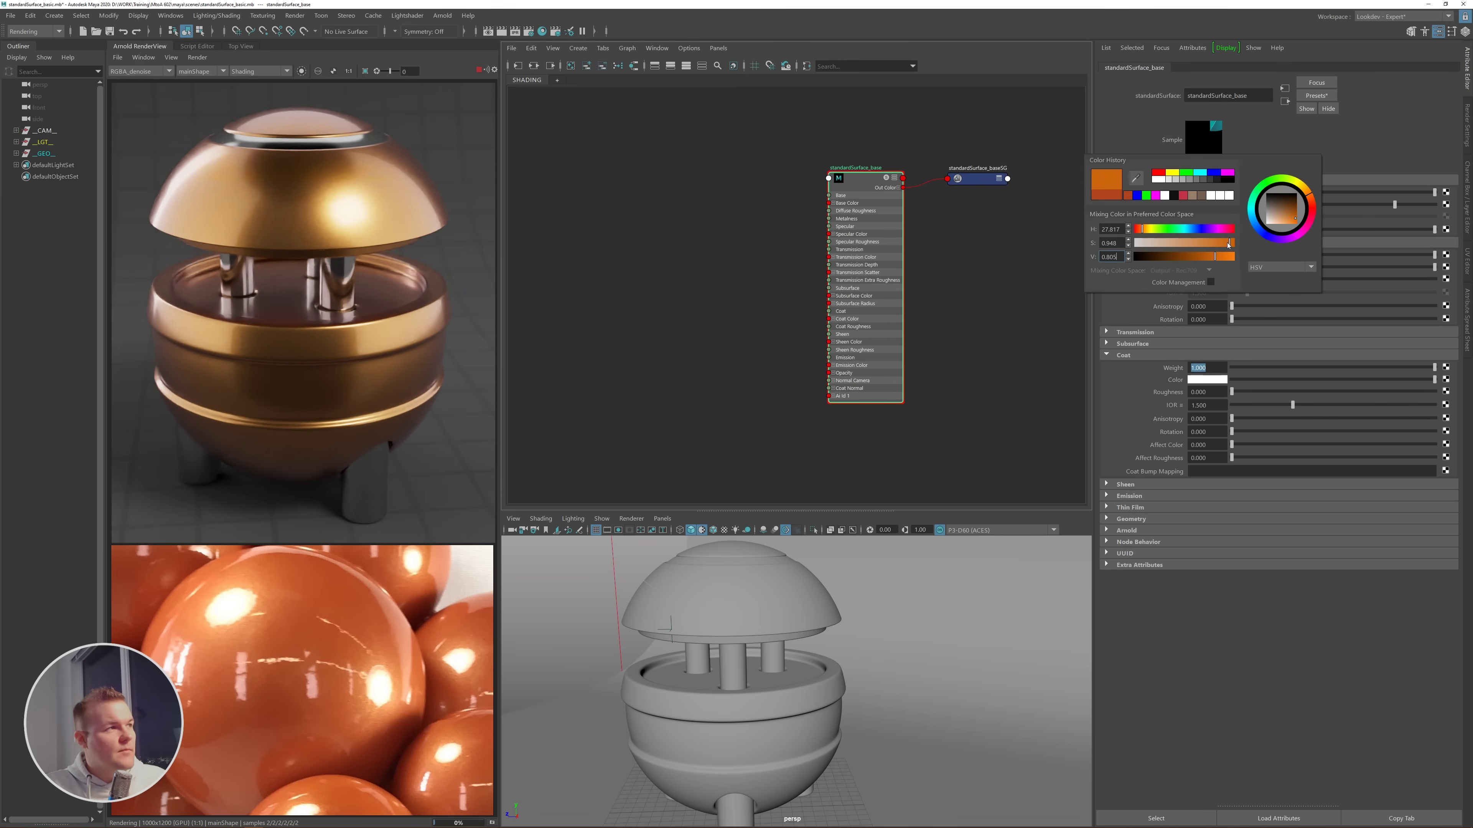
{"action": "left_click", "coordinate": [1310, 202]}
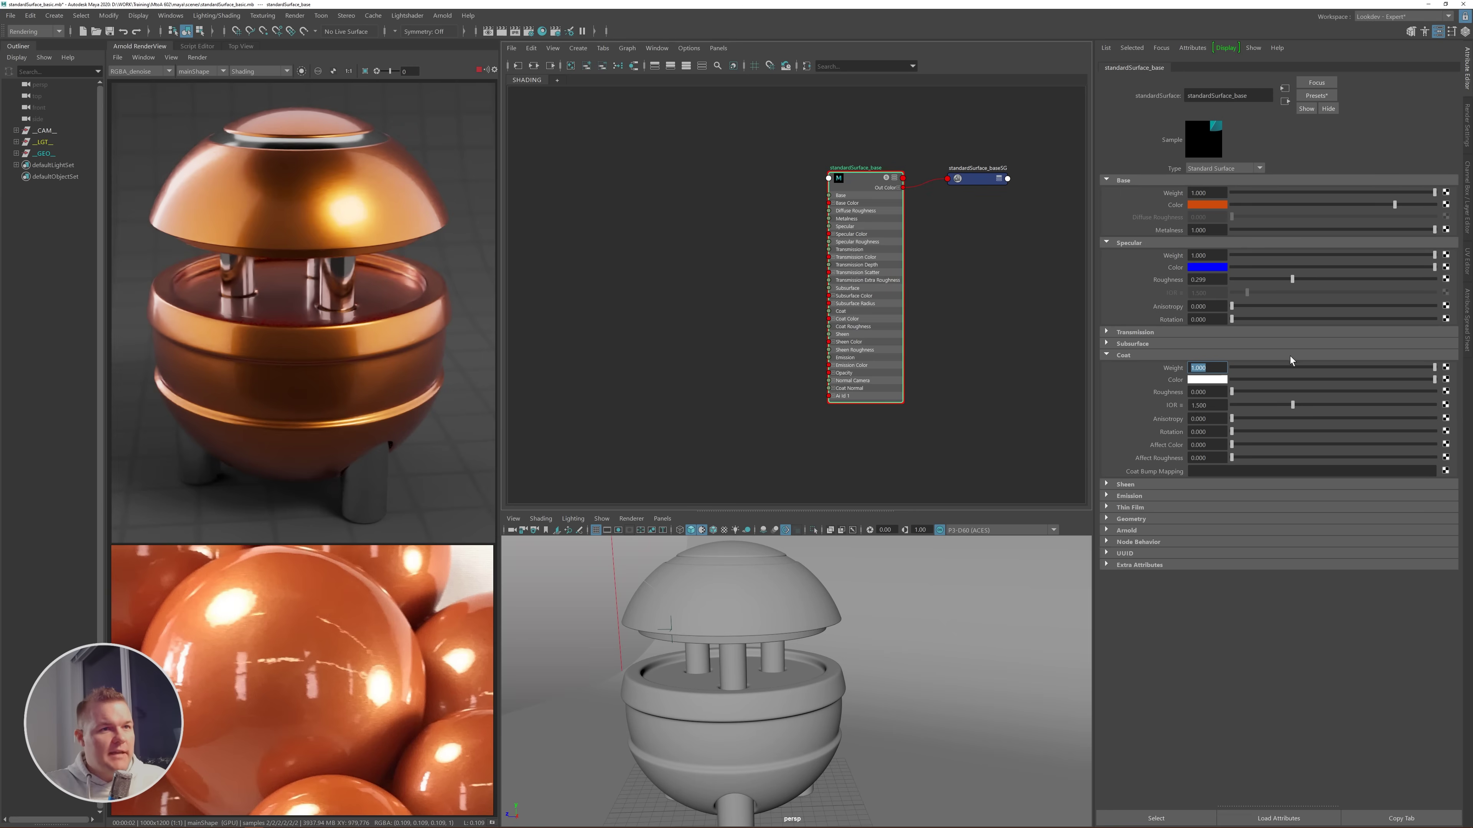
- Set the coat weight to 0 to view the bare metal, and set the specular roughness to 0.35
{"action": "type", "text": "0"}
{"action": "key", "text": "Return"}
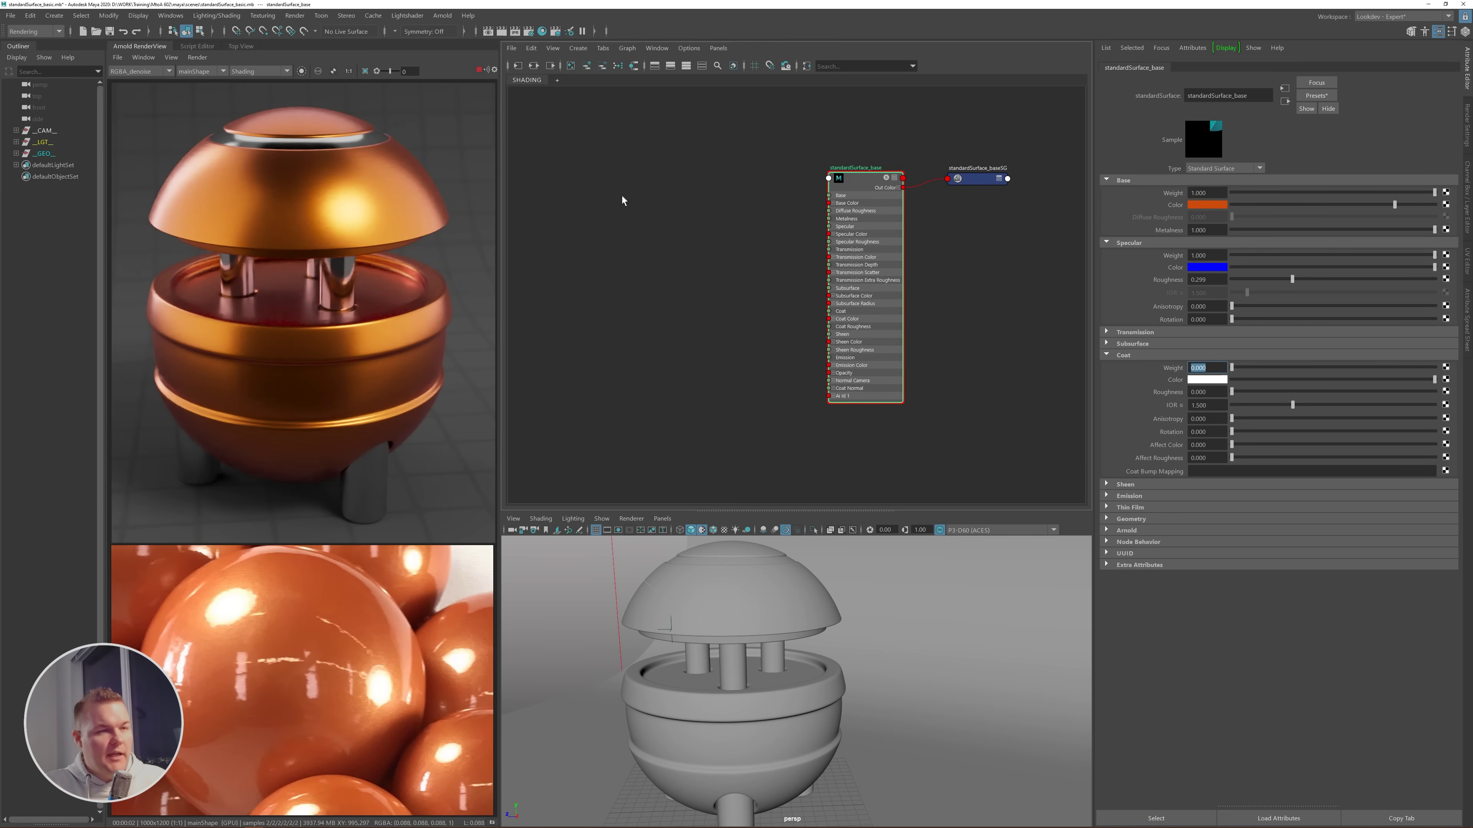
{"action": "double_click", "coordinate": [1211, 279]}
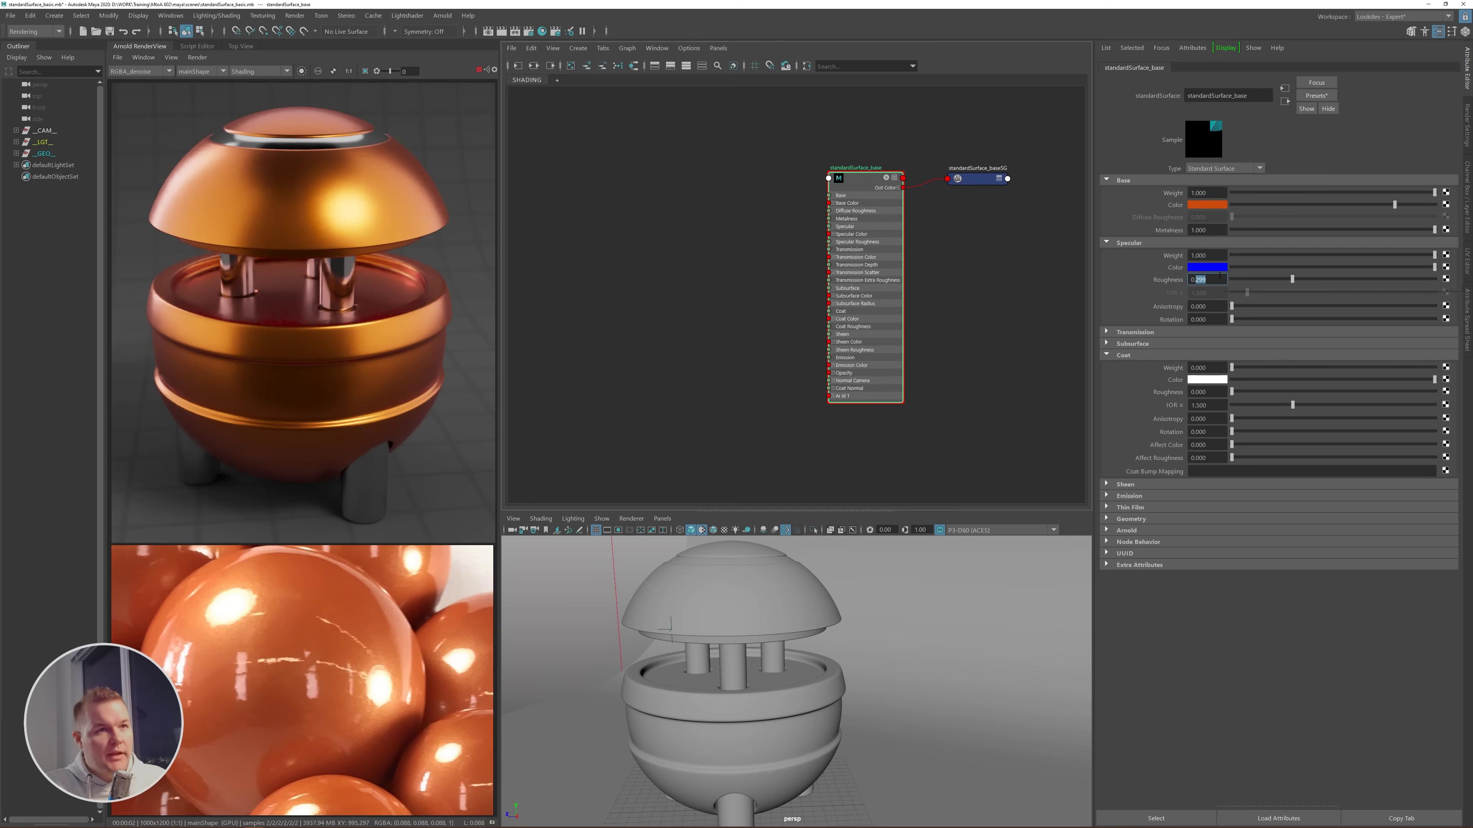
{"action": "type", "text": "35"}
{"action": "key", "text": "Return"}
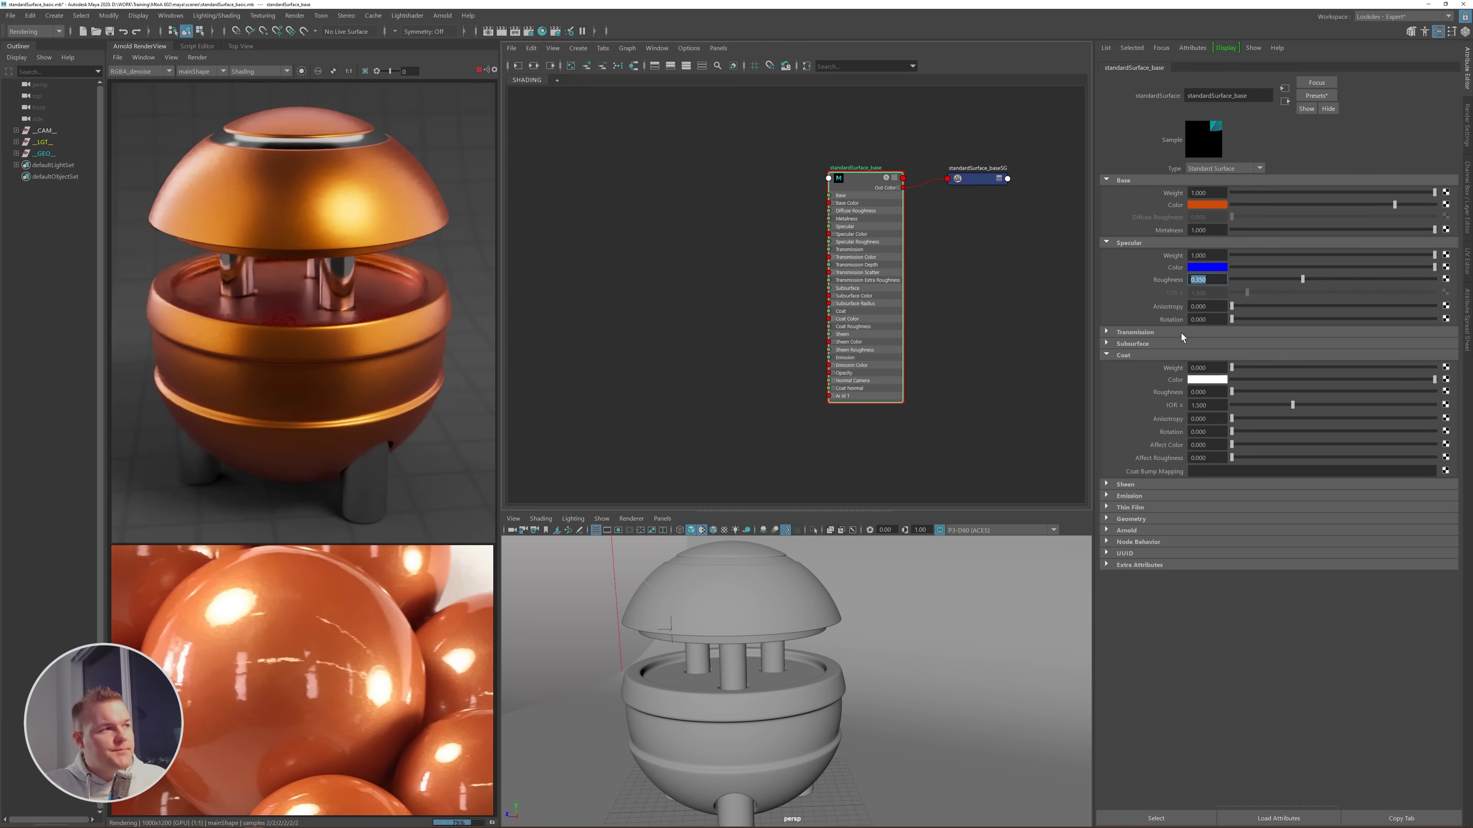
- Set the coat weight to 1 to restore the clear glossy layer over the orange metal
{"action": "double_click", "coordinate": [1190, 368]}
{"action": "type", "text": "1"}
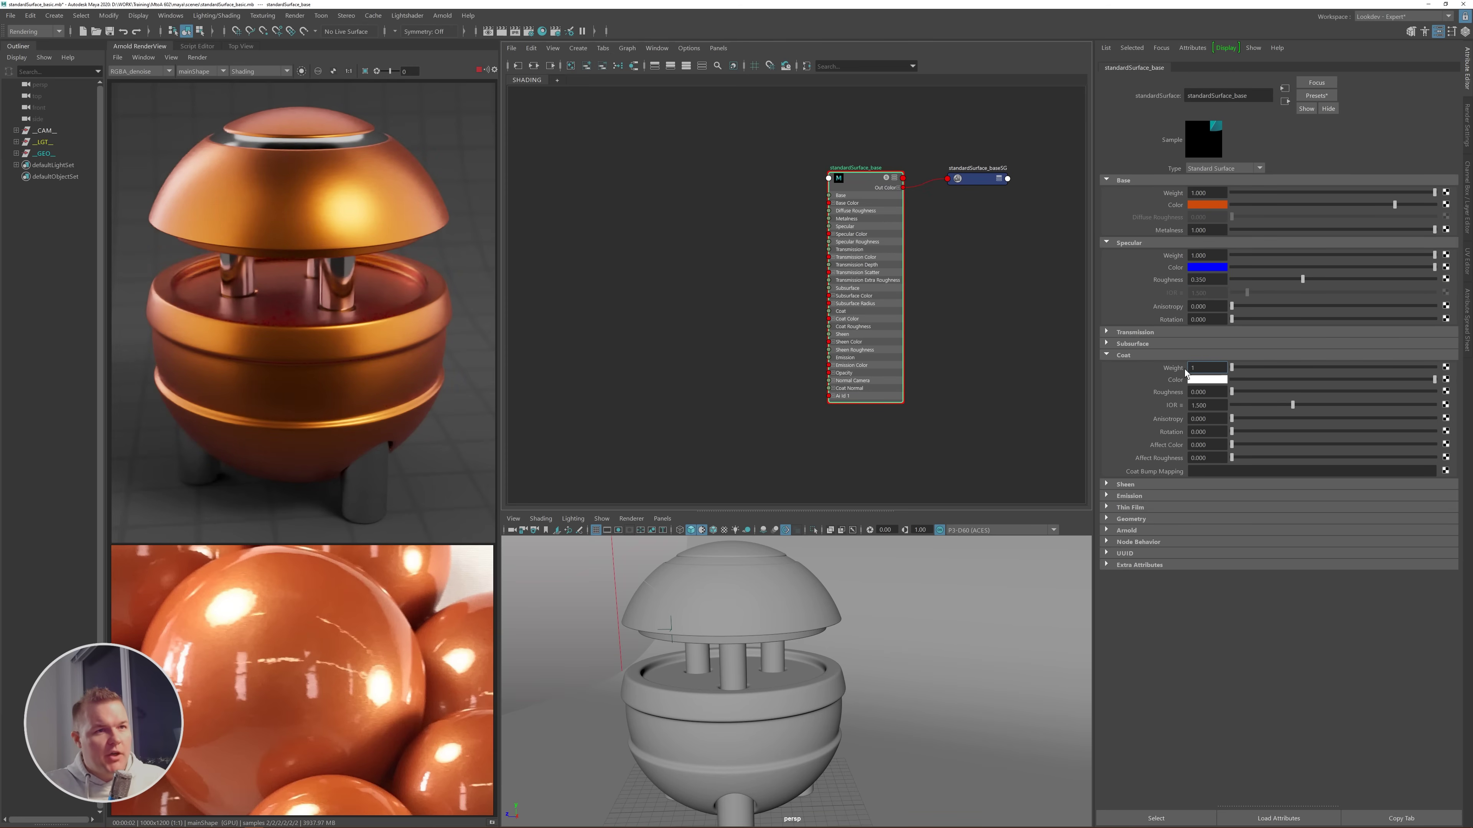
{"action": "key", "text": "Return"}
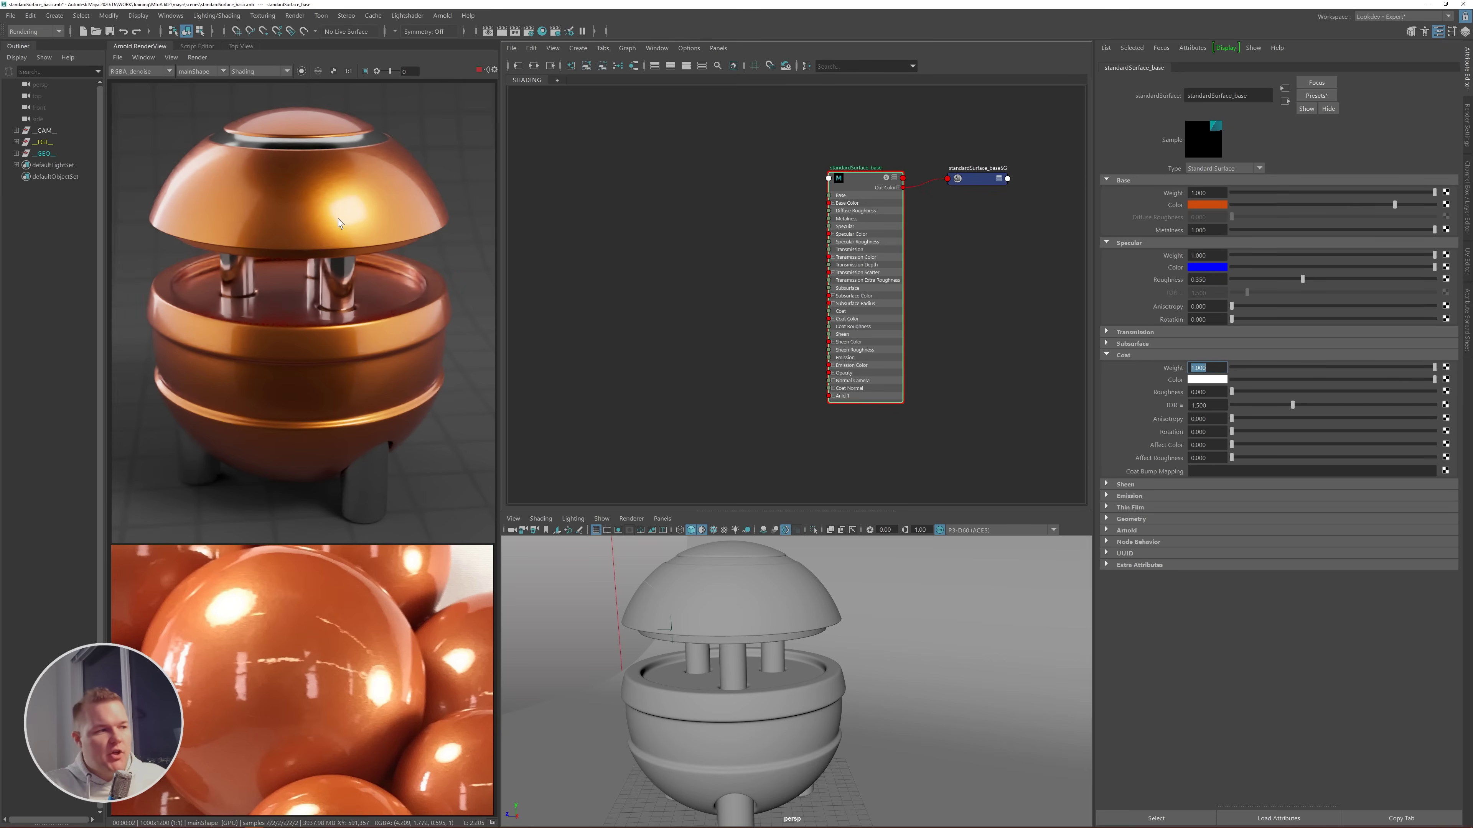
- Open the shader's transmission settings and bring the glass sphere references into view
{"action": "left_click", "coordinate": [1135, 333]}
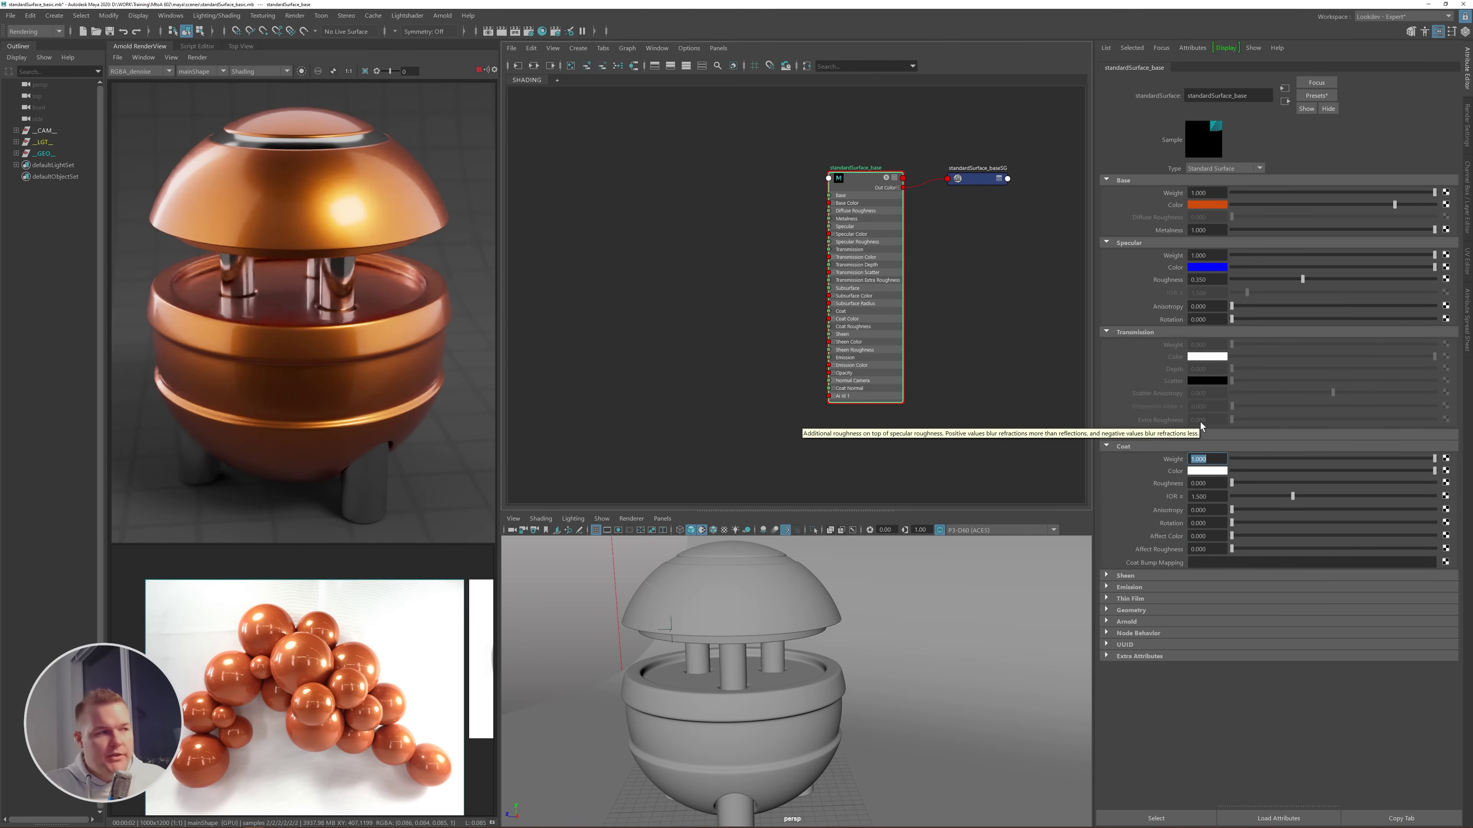
{"action": "scroll", "coordinate": [388, 463], "scroll_direction": "down", "scroll_amount": 8}
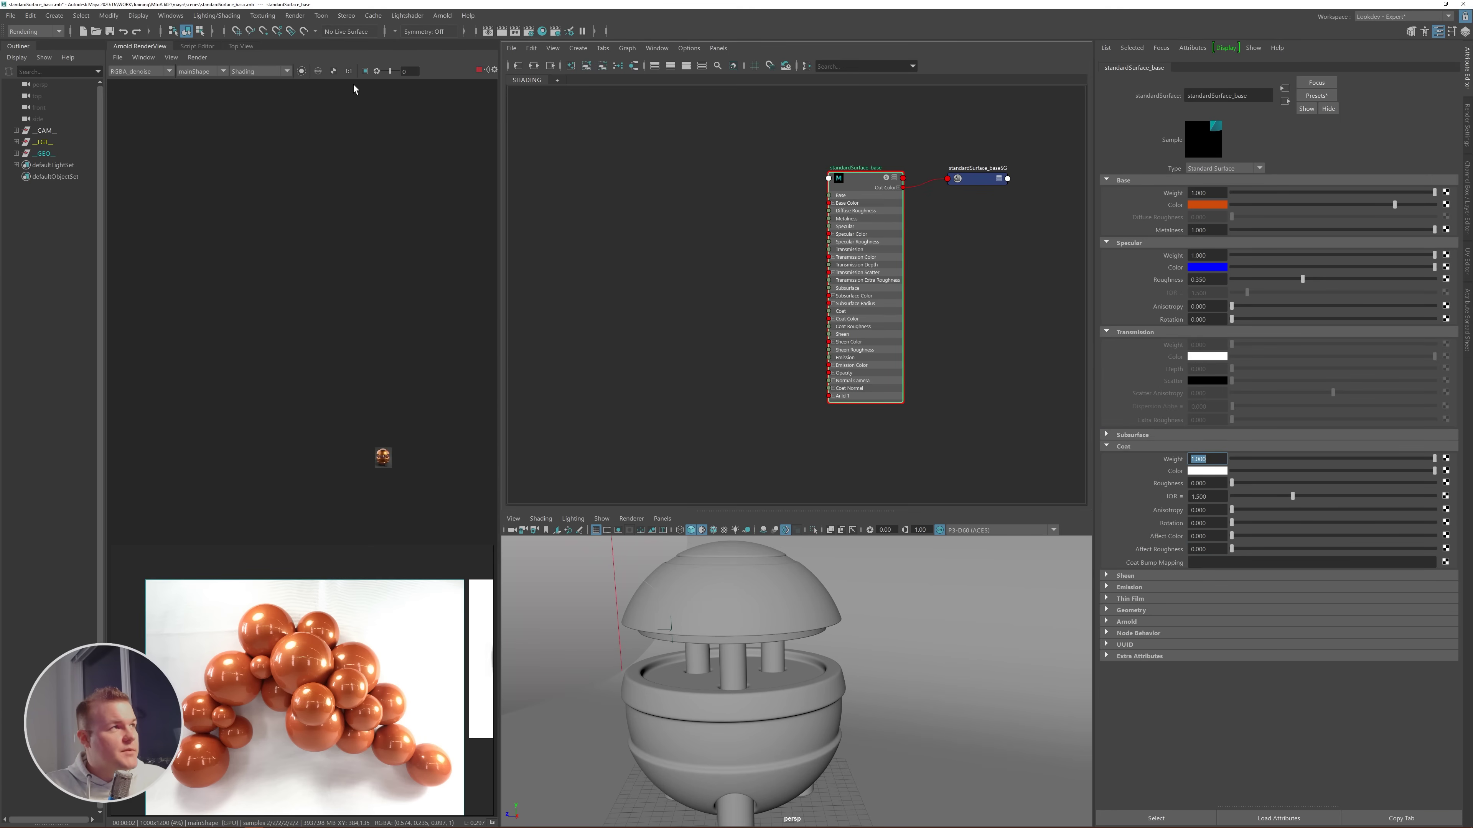
{"action": "left_click", "coordinate": [349, 71]}
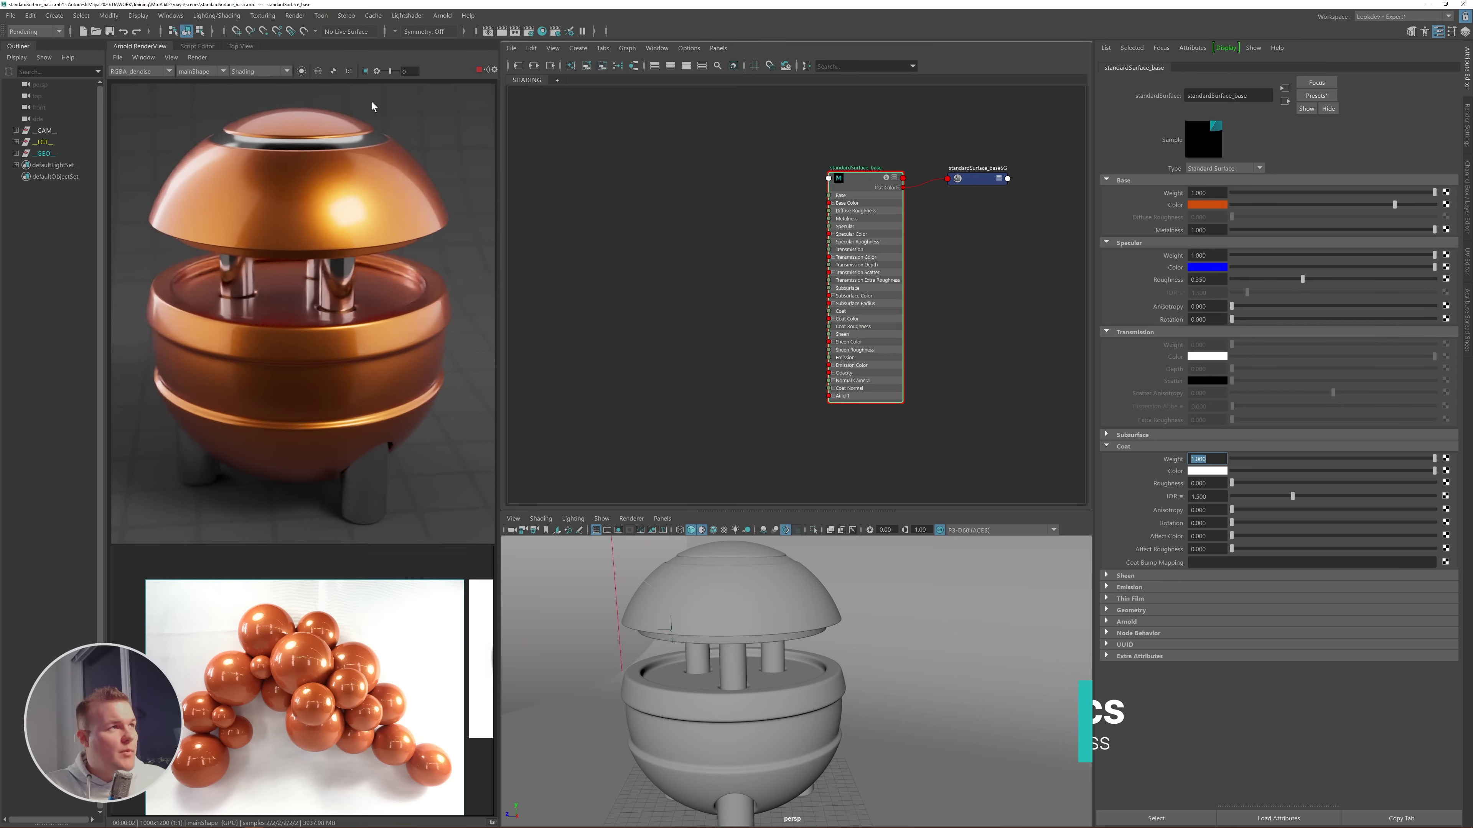
{"action": "scroll", "coordinate": [258, 651], "scroll_direction": "up", "scroll_amount": 8}
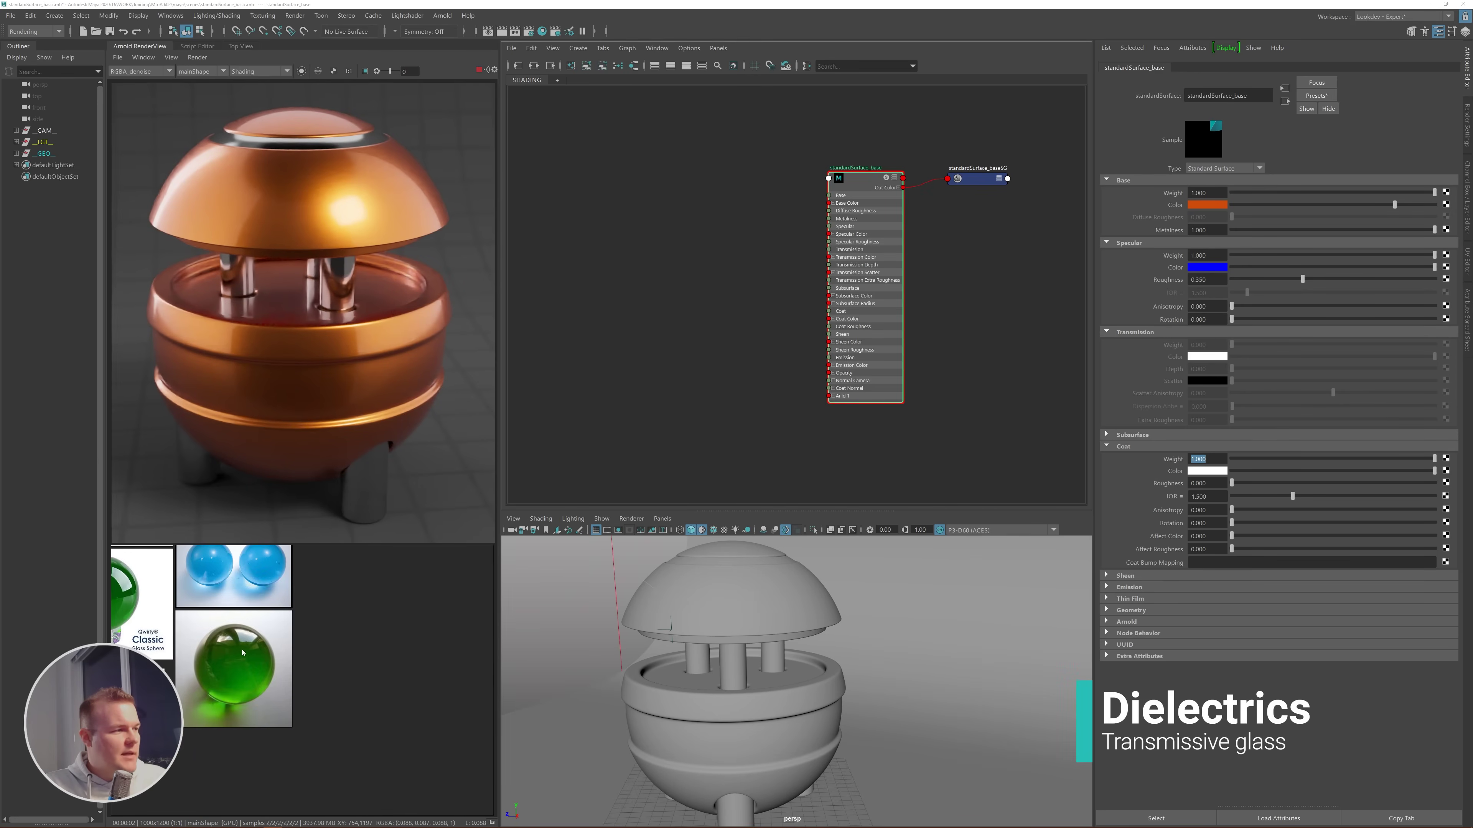
{"action": "middle_click_drag", "start_coordinate": [253, 623], "coordinate": [362, 702]}
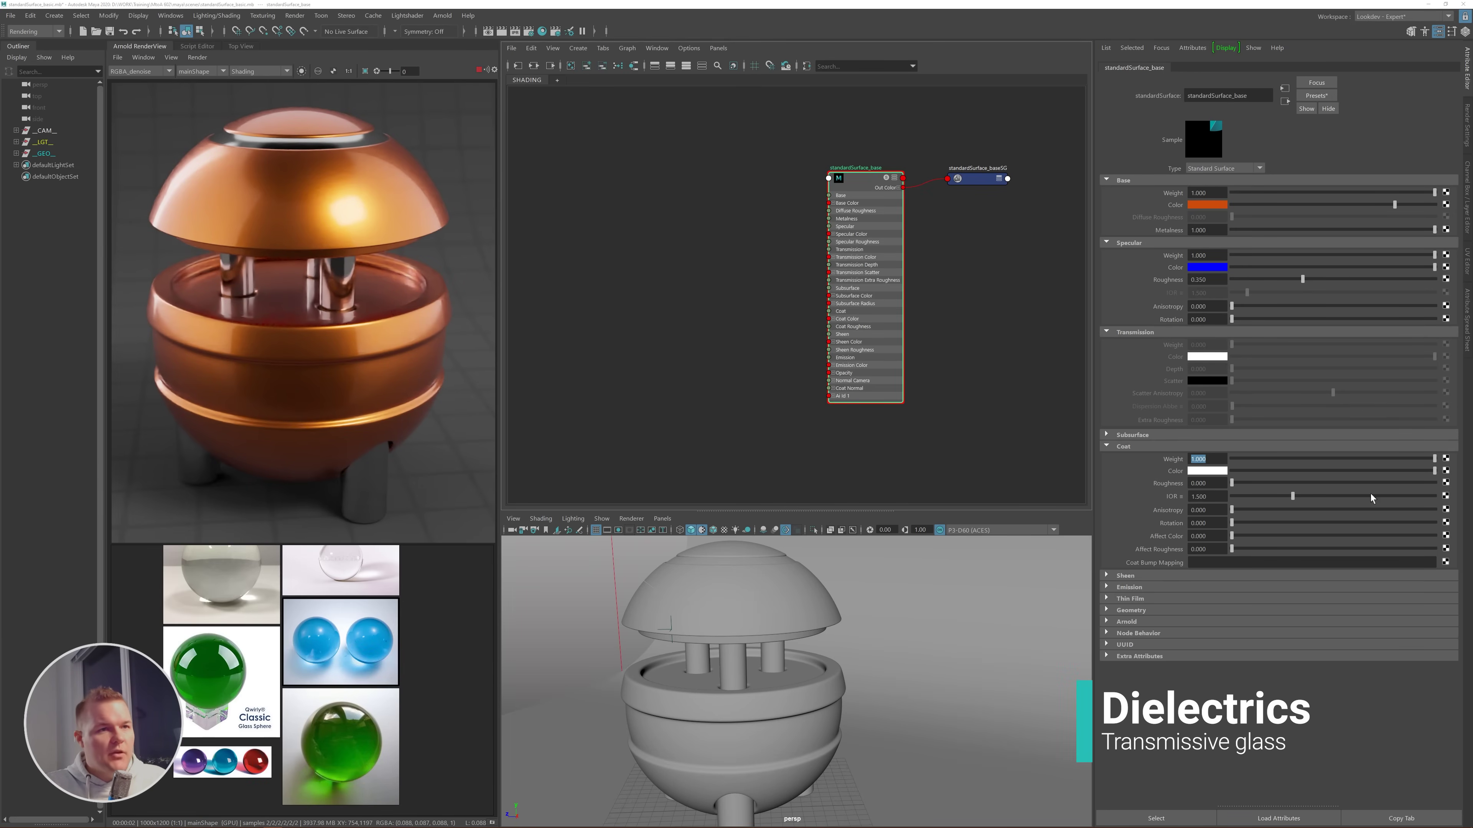
- Apply a shader preset to reset standardSurface_base to the neutral gray starting material
{"action": "left_click", "coordinate": [1316, 95]}
{"action": "mouse_move", "coordinate": [1351, 227]}
{"action": "left_click", "coordinate": [1288, 229]}
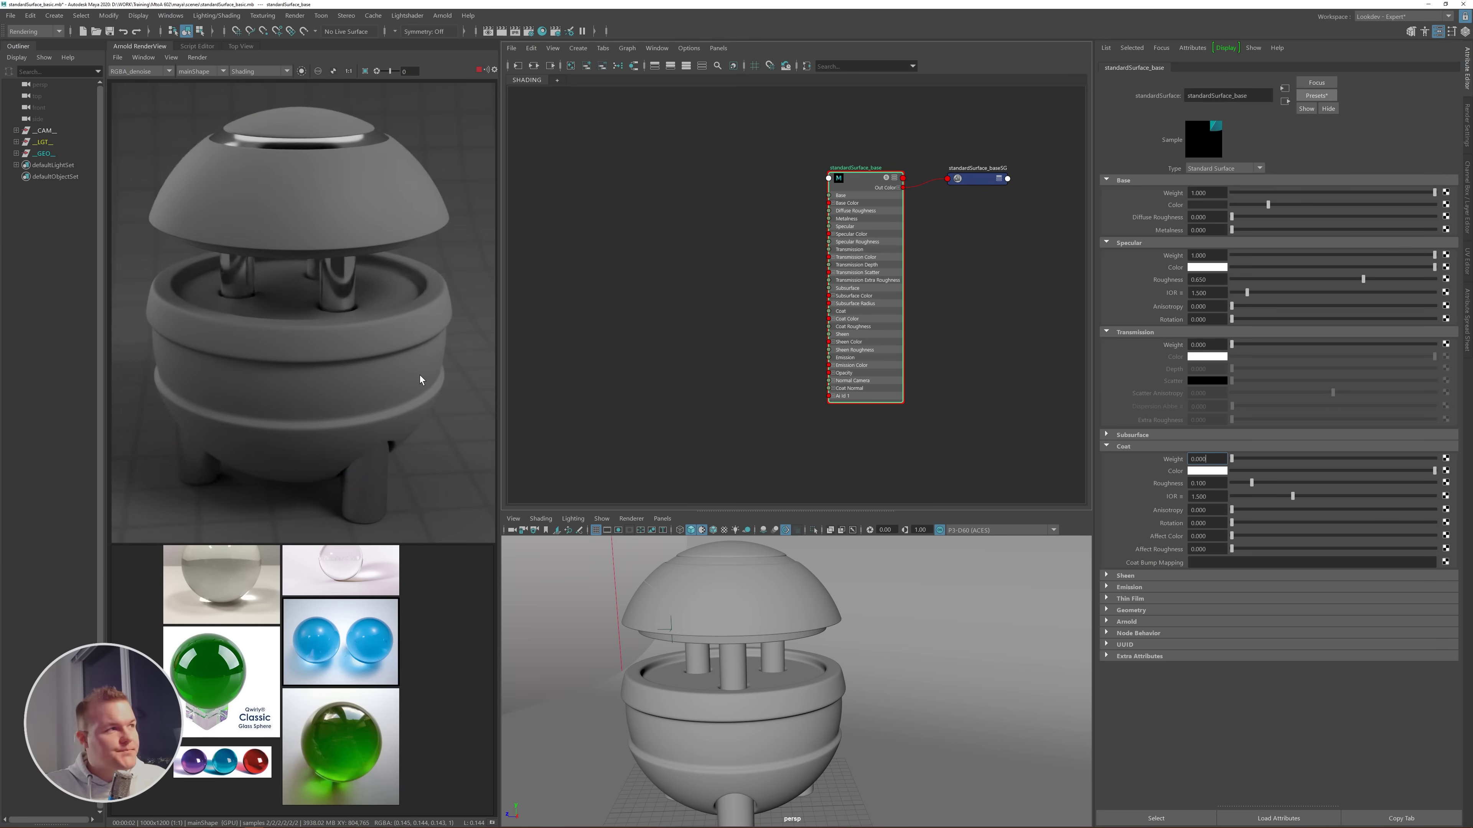
- Hide the coat settings and lower the base color to black, with the clear glass sphere reference in view
{"action": "left_click", "coordinate": [1125, 446]}
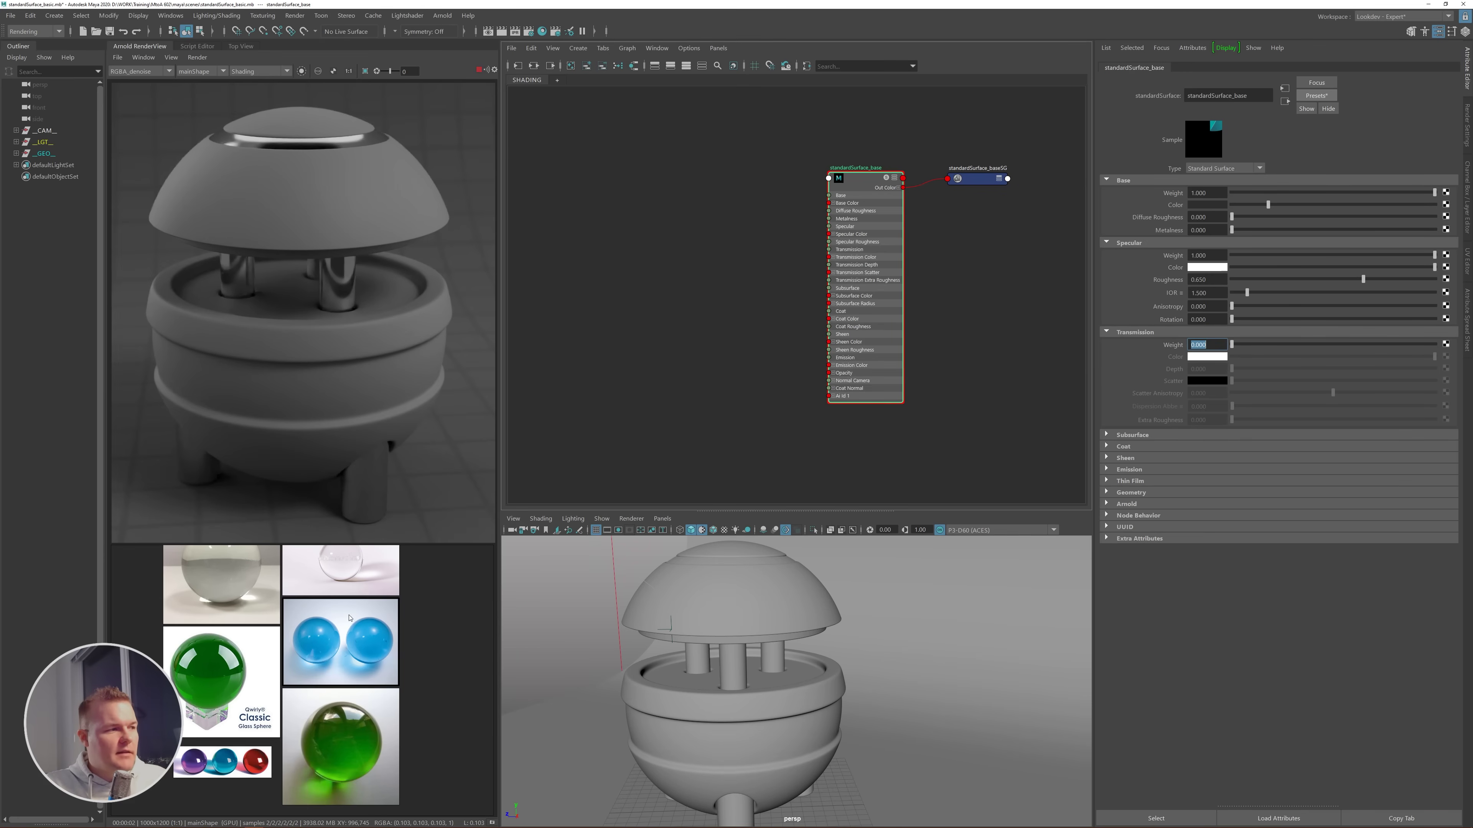
{"action": "scroll", "coordinate": [248, 643], "scroll_direction": "up", "scroll_amount": 3}
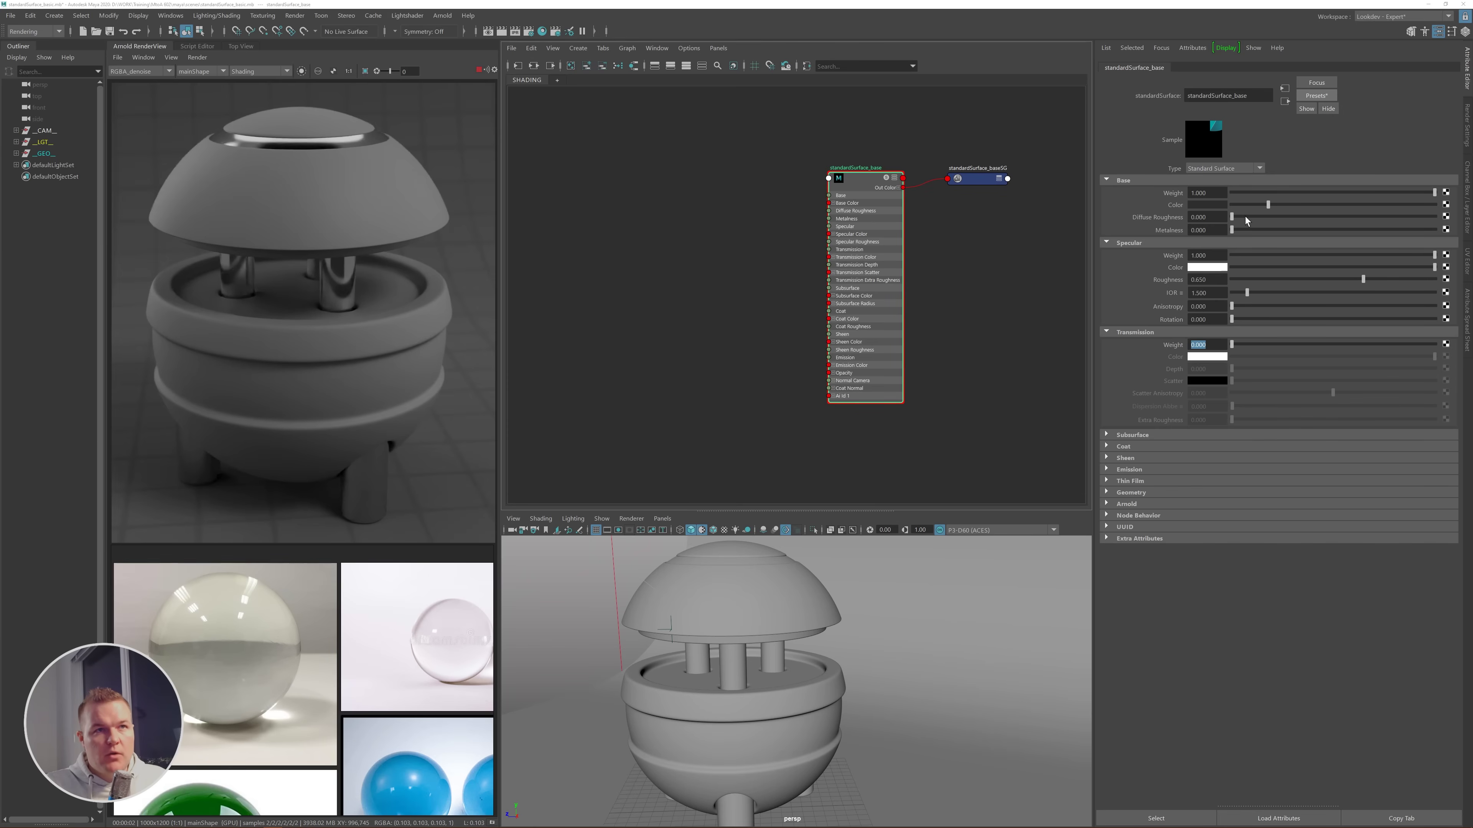
{"action": "left_click_drag", "start_coordinate": [1268, 205], "coordinate": [1226, 210]}
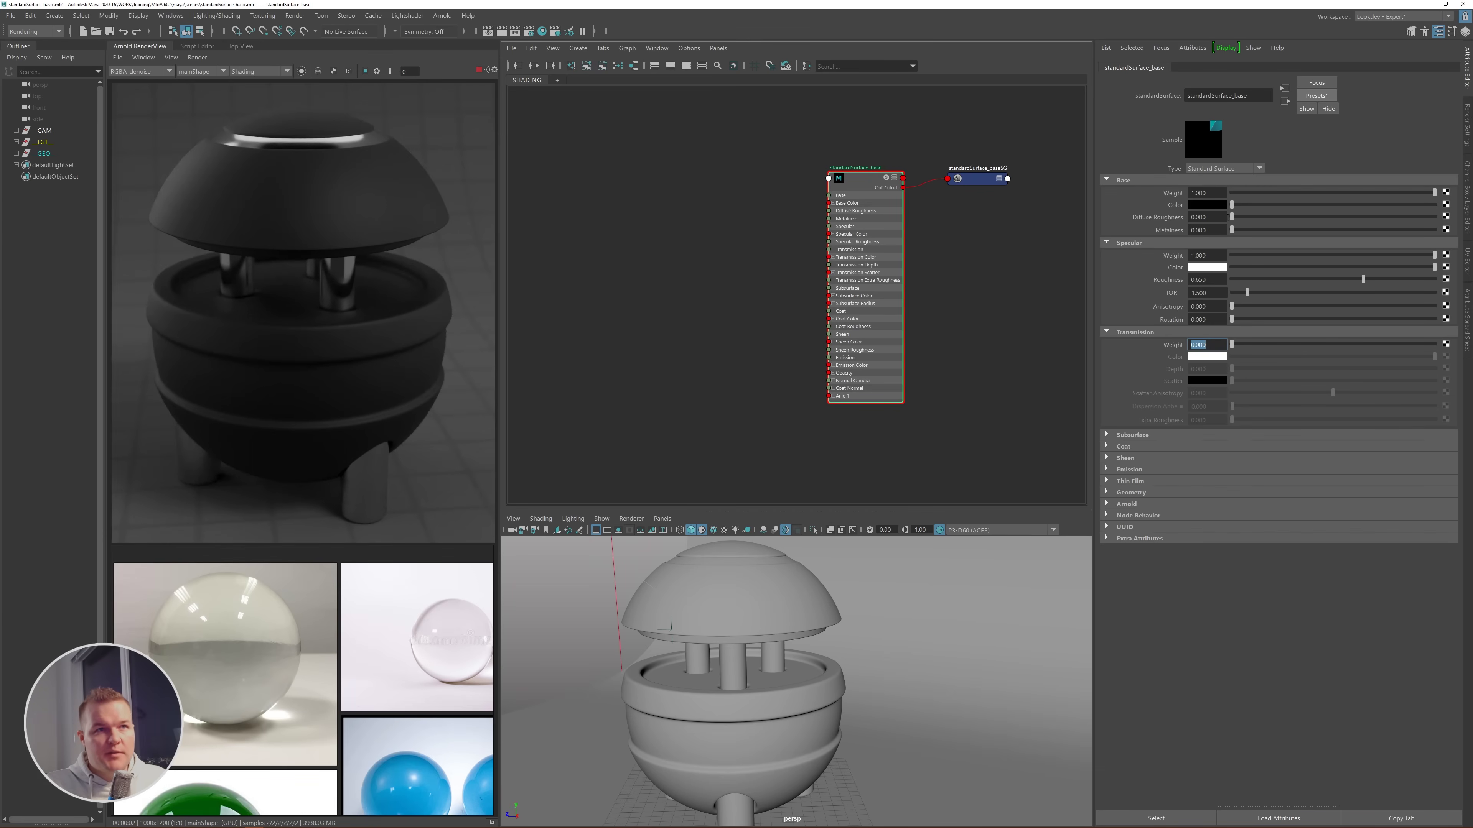
- Set the base weight to 0 and the transmission weight to 1 on standardSurface_base
{"action": "left_click_drag", "start_coordinate": [1238, 192], "coordinate": [1195, 194]}
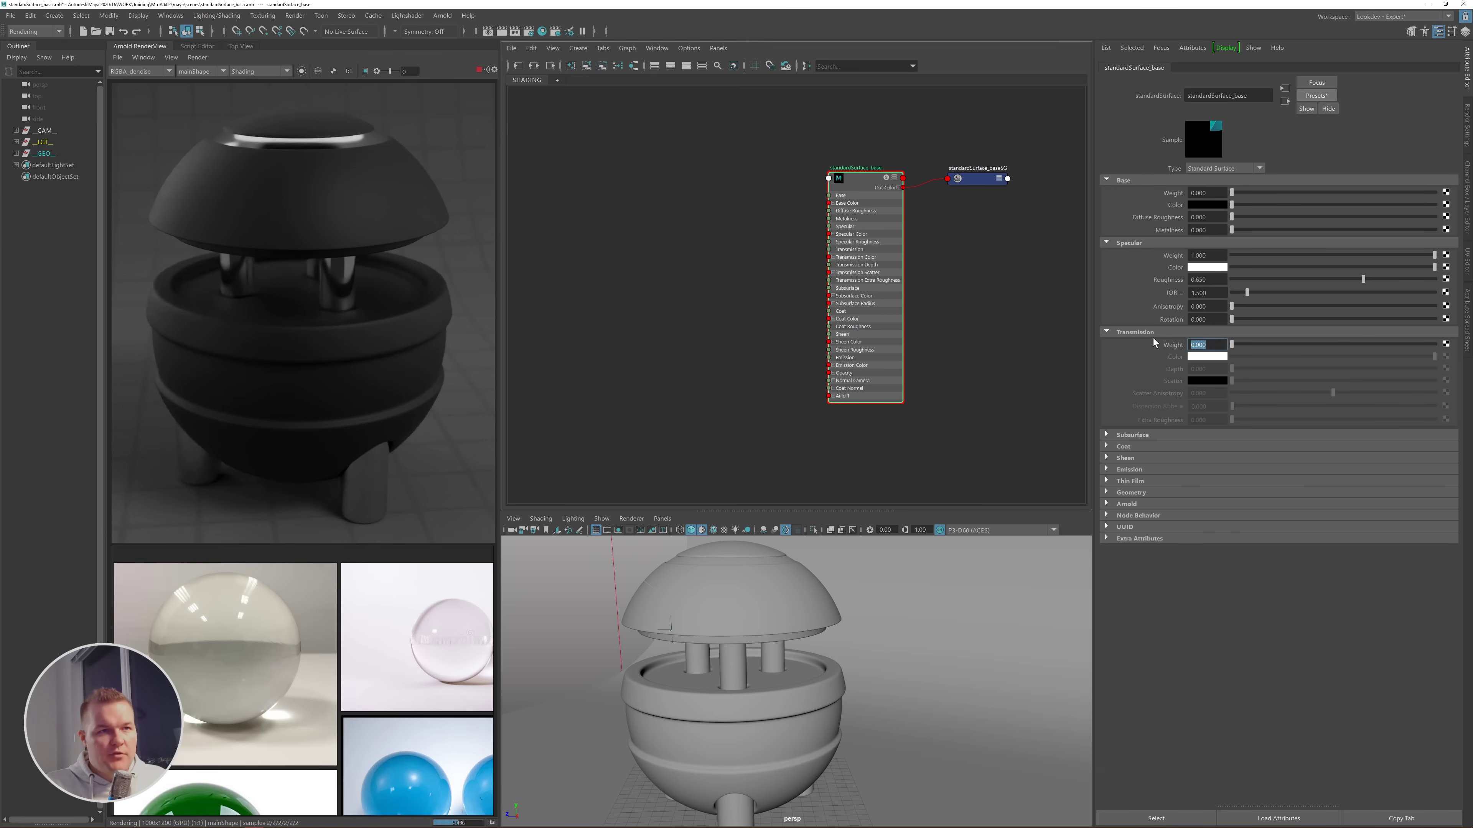
{"action": "type", "text": "1"}
{"action": "key", "text": "Return"}
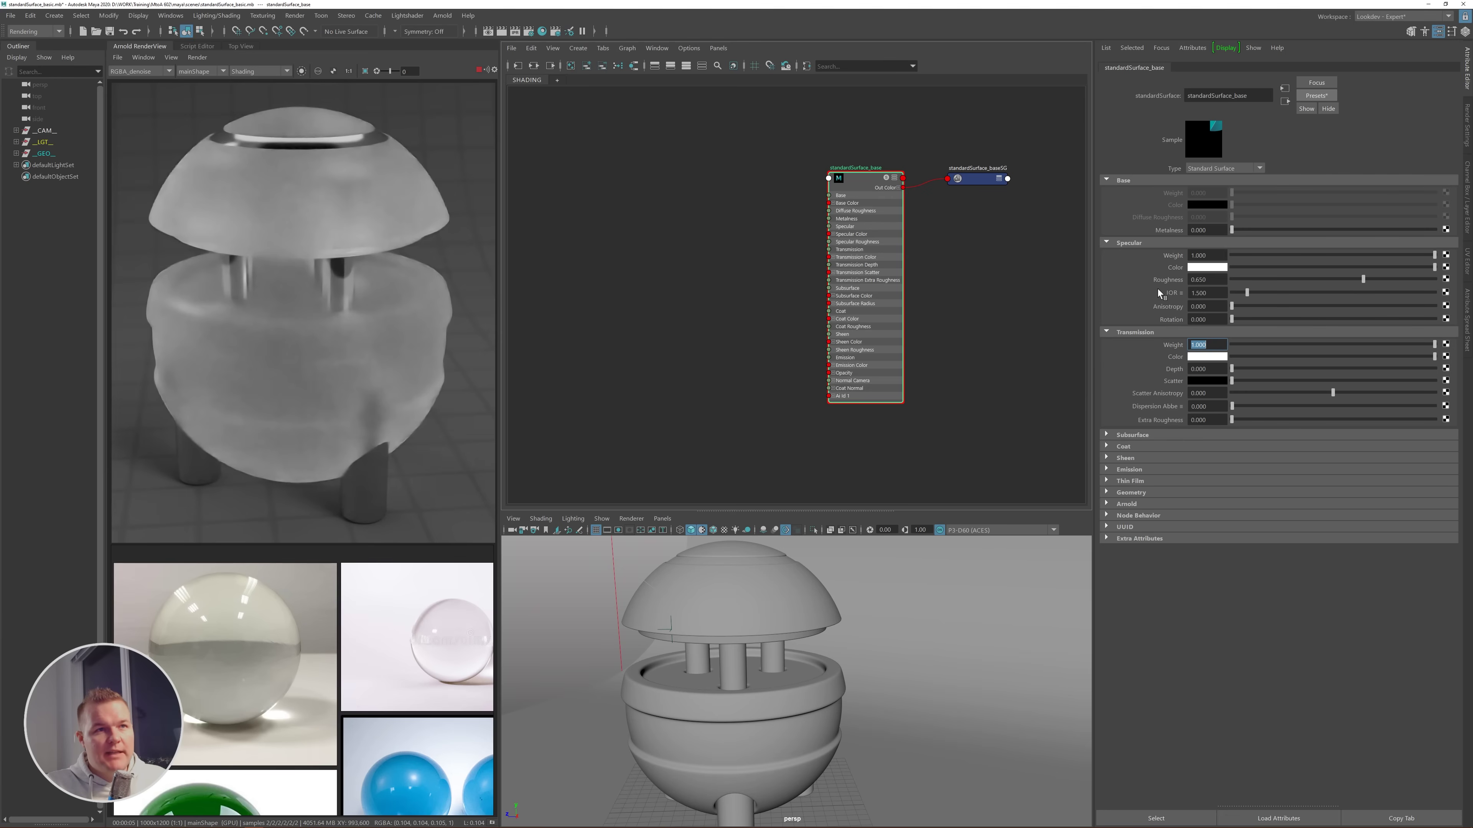
- Set the specular roughness to 0 for perfectly clear transmission
{"action": "double_click", "coordinate": [1203, 279]}
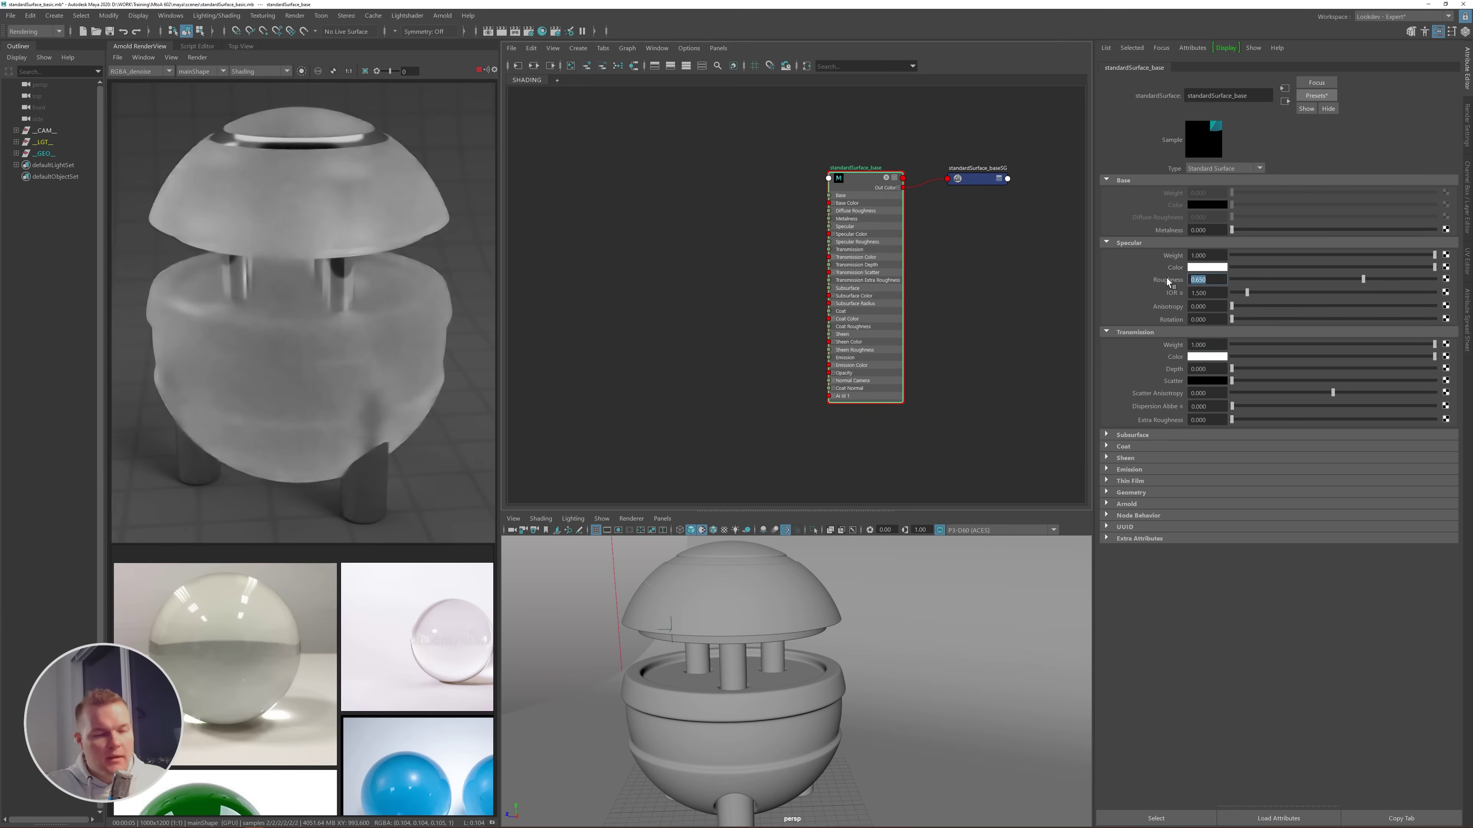
{"action": "type", "text": "00"}
{"action": "key", "text": "Return"}
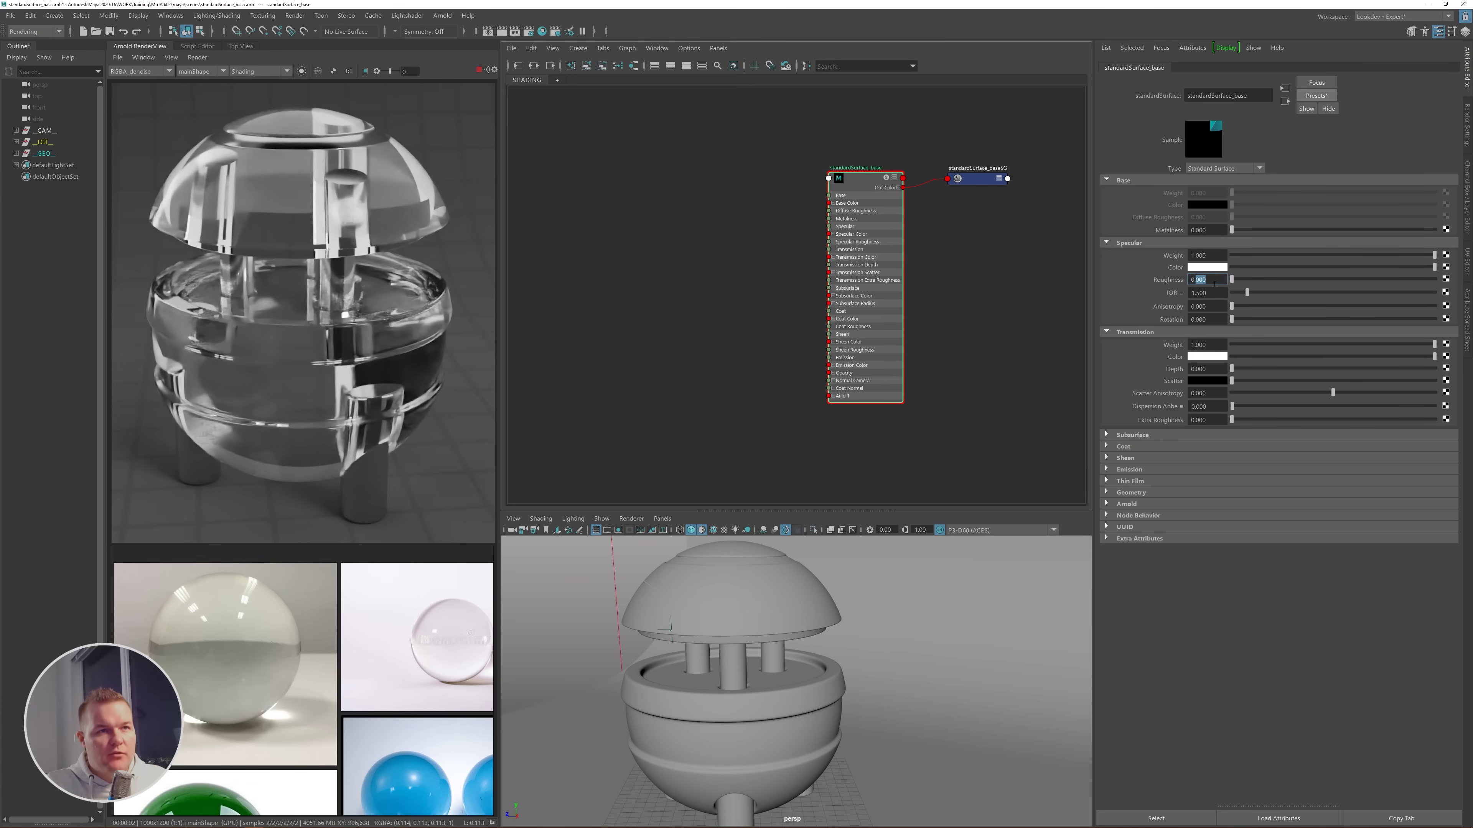
- Try a specular roughness of 0.2 on the glass, then set it back to 0
{"action": "type", "text": "0.2"}
{"action": "key", "text": "Return"}
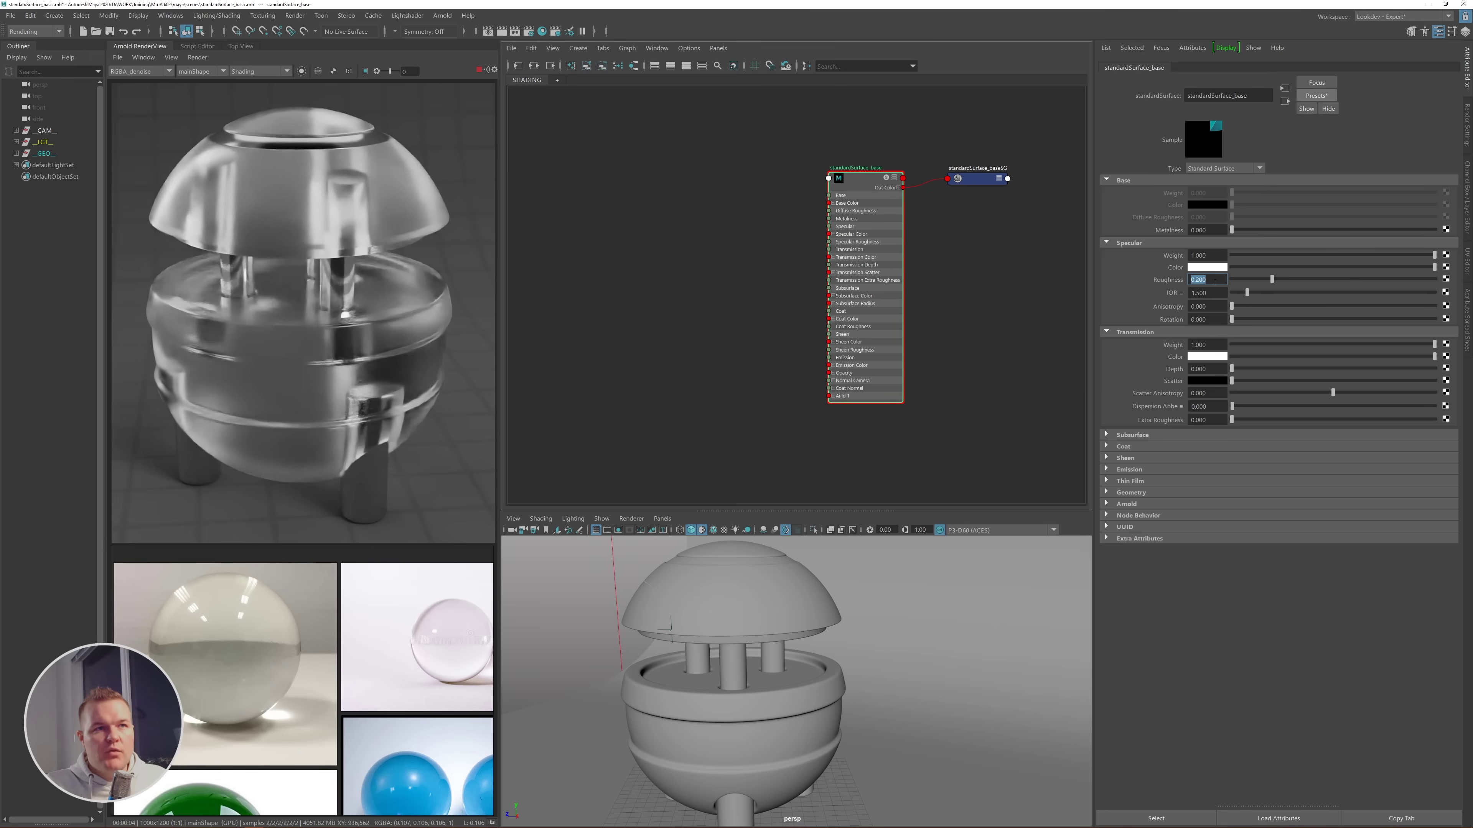
{"action": "type", "text": "0"}
{"action": "key", "text": "Return"}
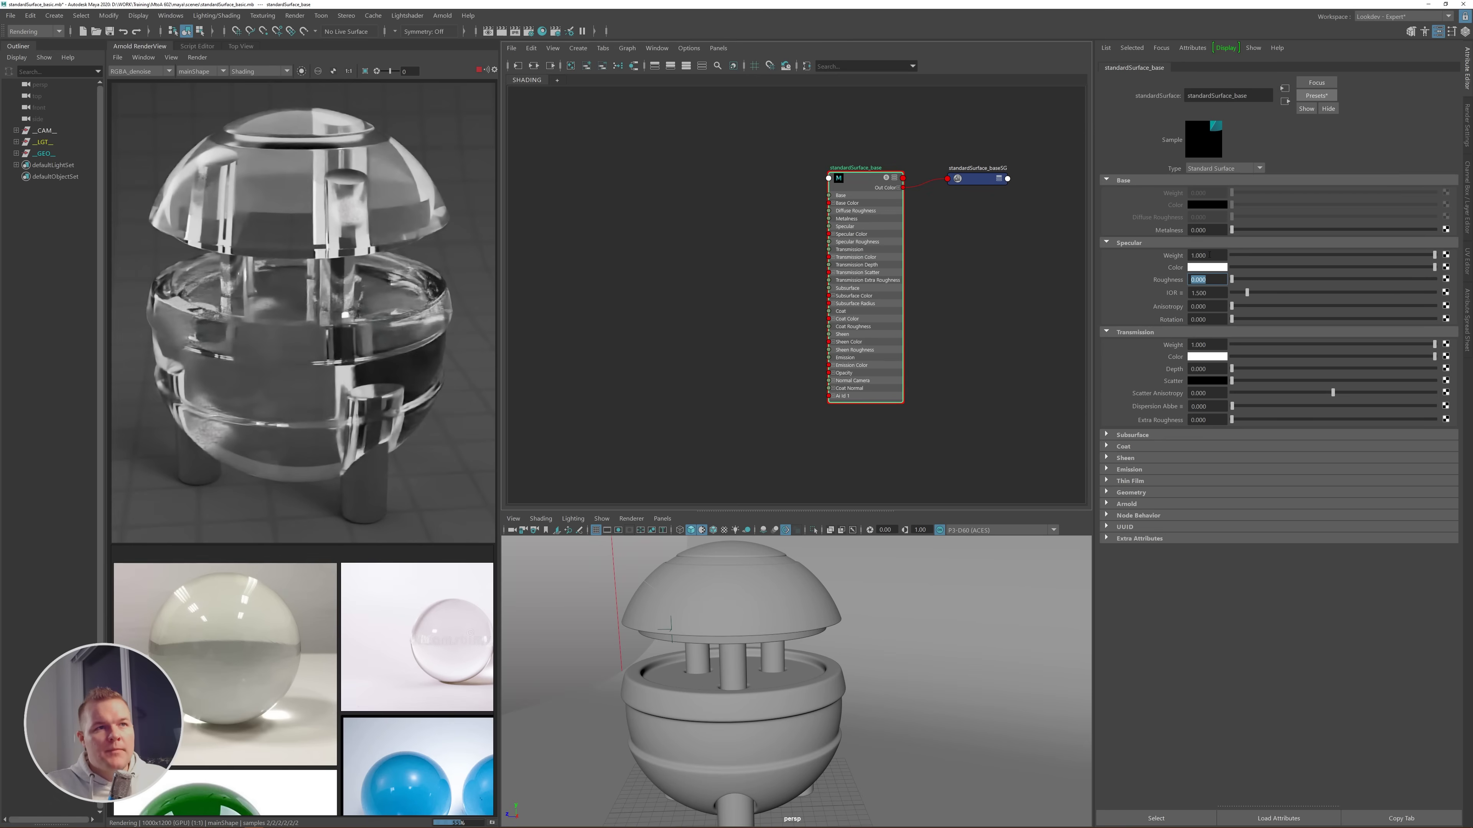
- Set the specular weight to 0 and the coat weight to 1 so that only the coat provides reflections on the glass
{"action": "left_click_drag", "start_coordinate": [1211, 255], "coordinate": [1166, 254]}
{"action": "type", "text": "0"}
{"action": "key", "text": "Return"}
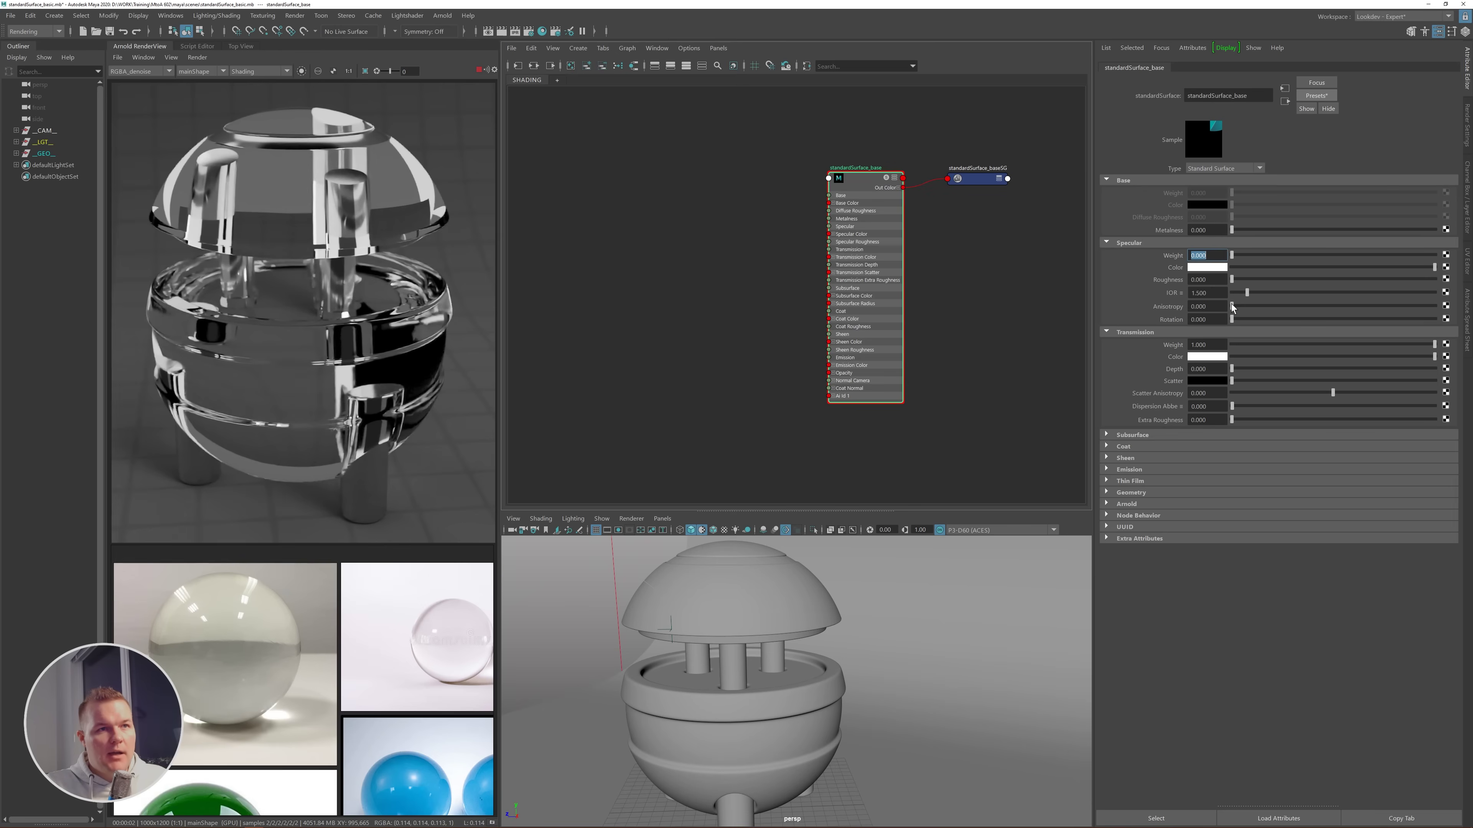
{"action": "left_click", "coordinate": [1124, 447]}
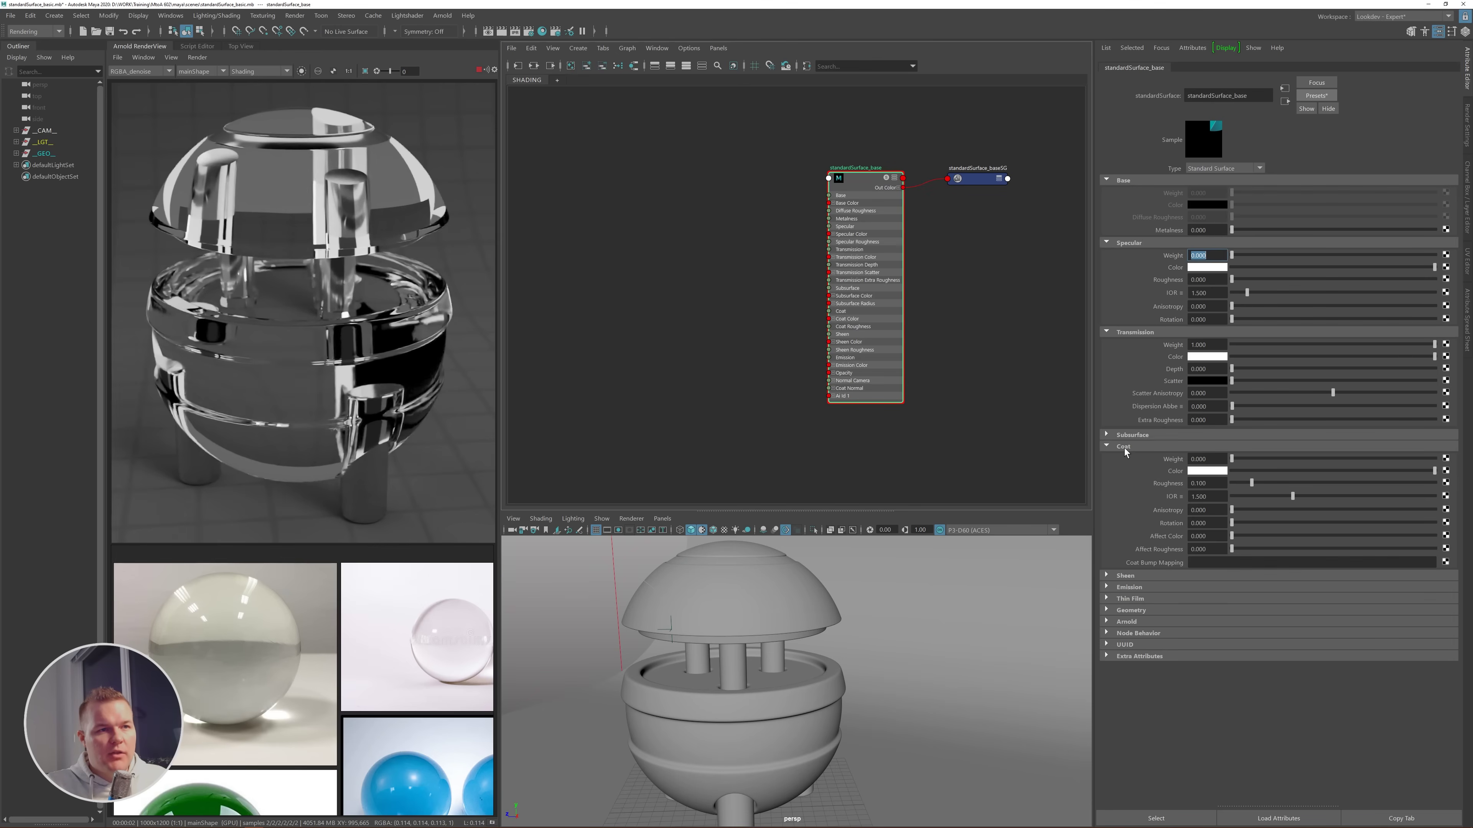
{"action": "left_click", "coordinate": [1213, 458]}
{"action": "left_click_drag", "start_coordinate": [1213, 459], "coordinate": [1174, 462]}
{"action": "type", "text": "1"}
{"action": "key", "text": "Return"}
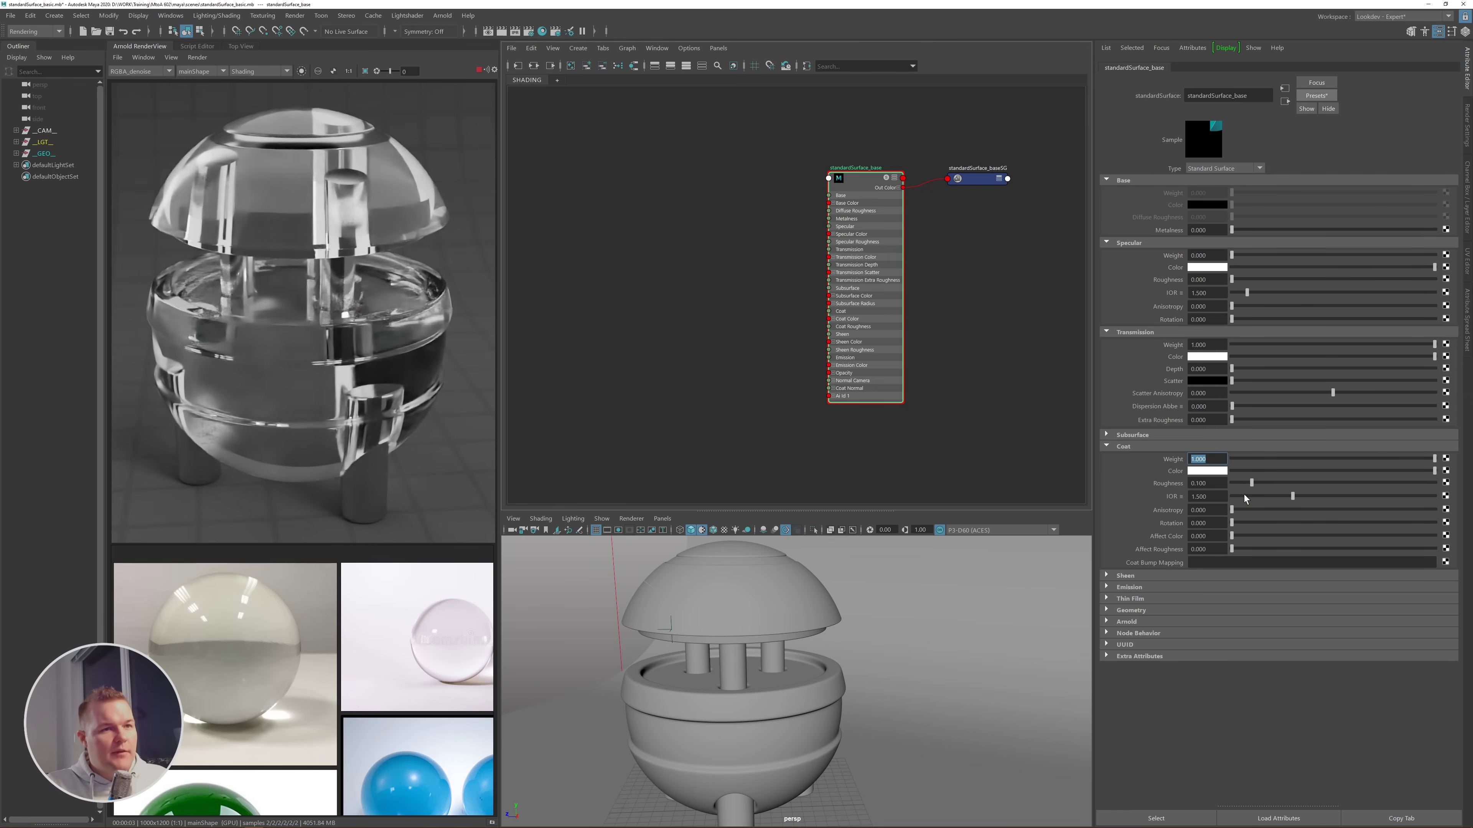
- Raise the coat roughness to 0.225, isolate the coat pass in the render, and lower the roughness to 0.076
{"action": "left_click_drag", "start_coordinate": [1245, 484], "coordinate": [1278, 482]}
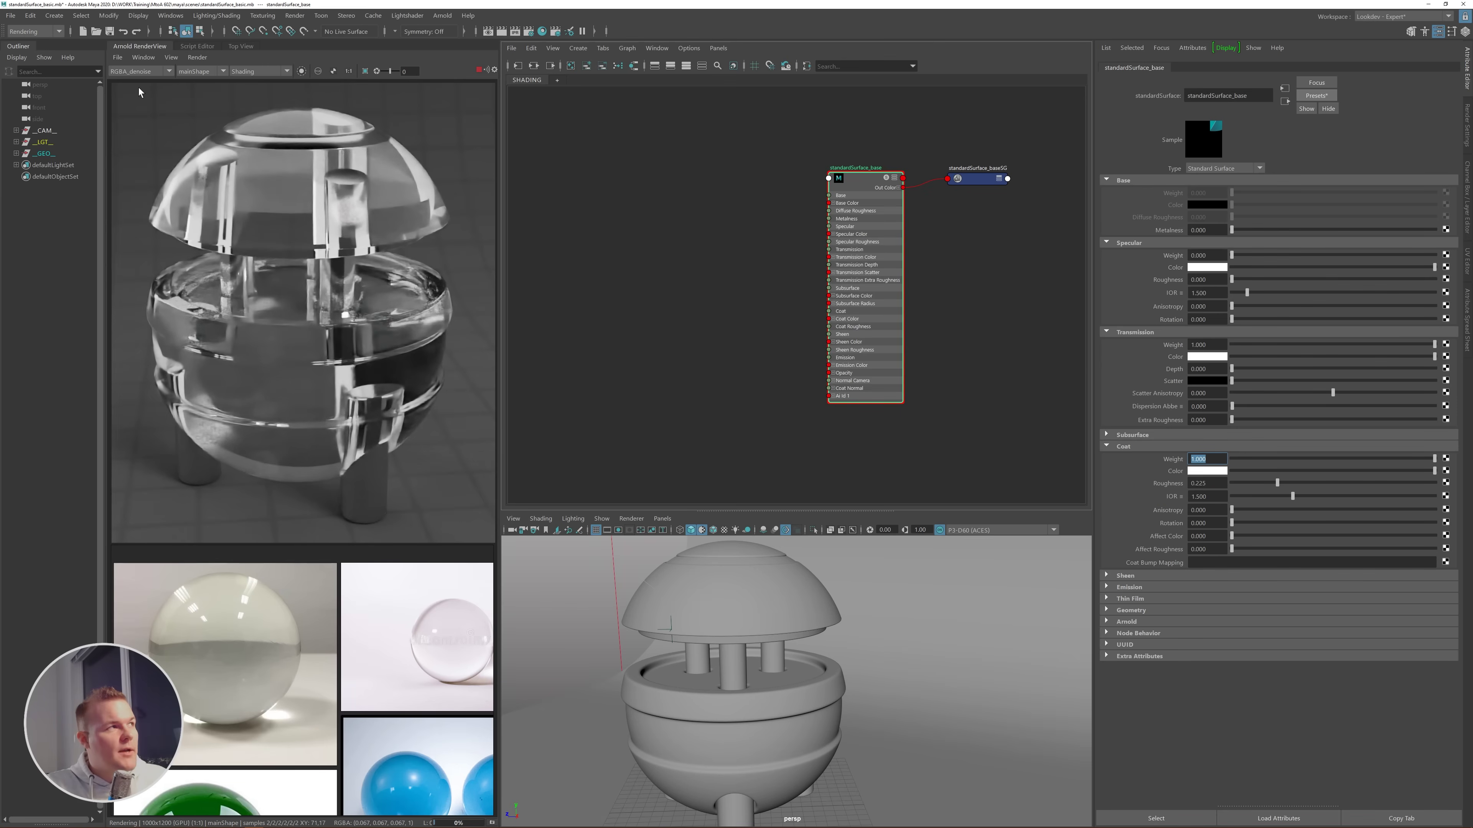
{"action": "left_click", "coordinate": [142, 72]}
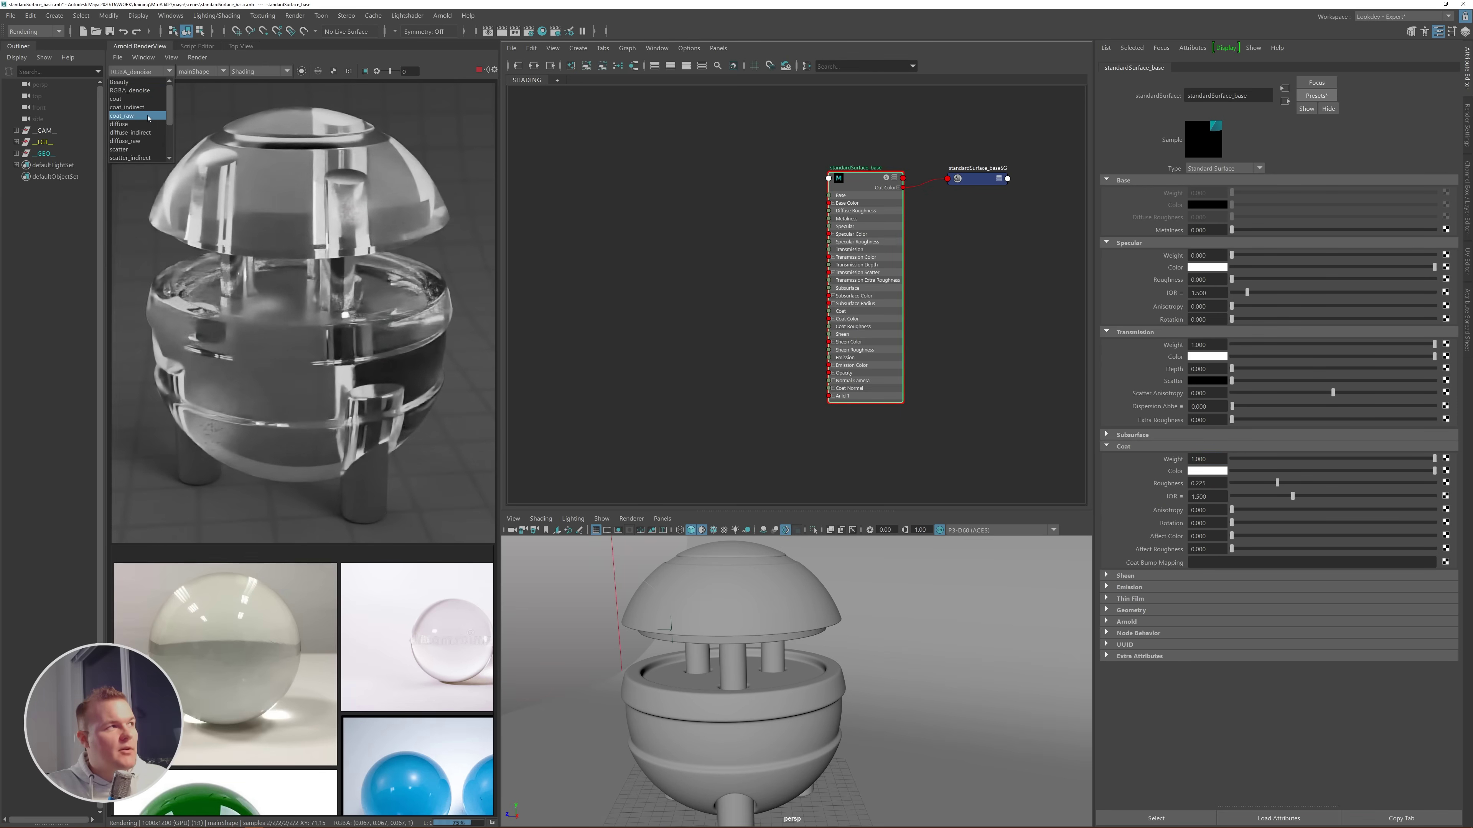
{"action": "left_click", "coordinate": [134, 99]}
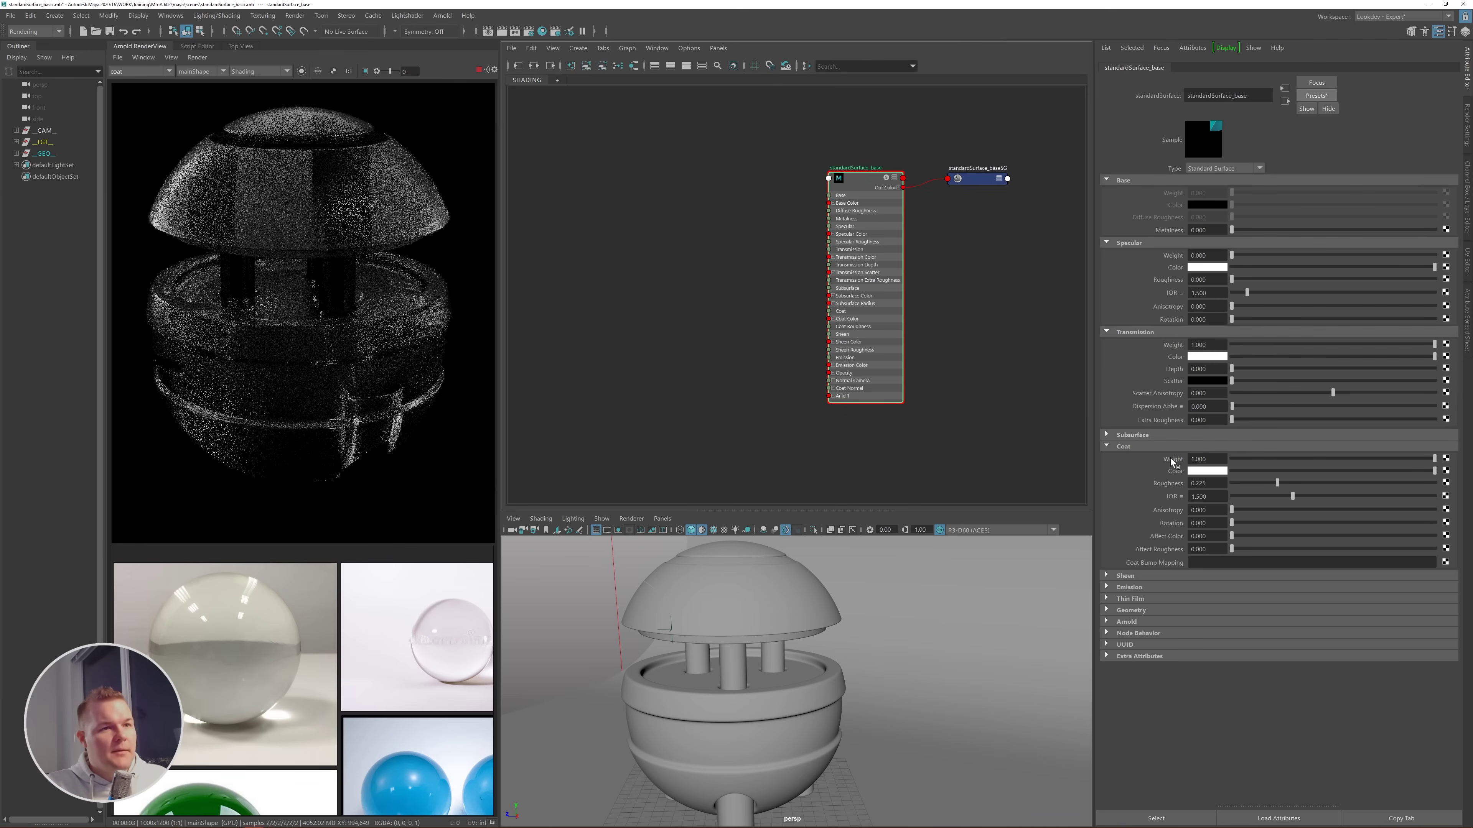
{"action": "left_click", "coordinate": [1247, 483]}
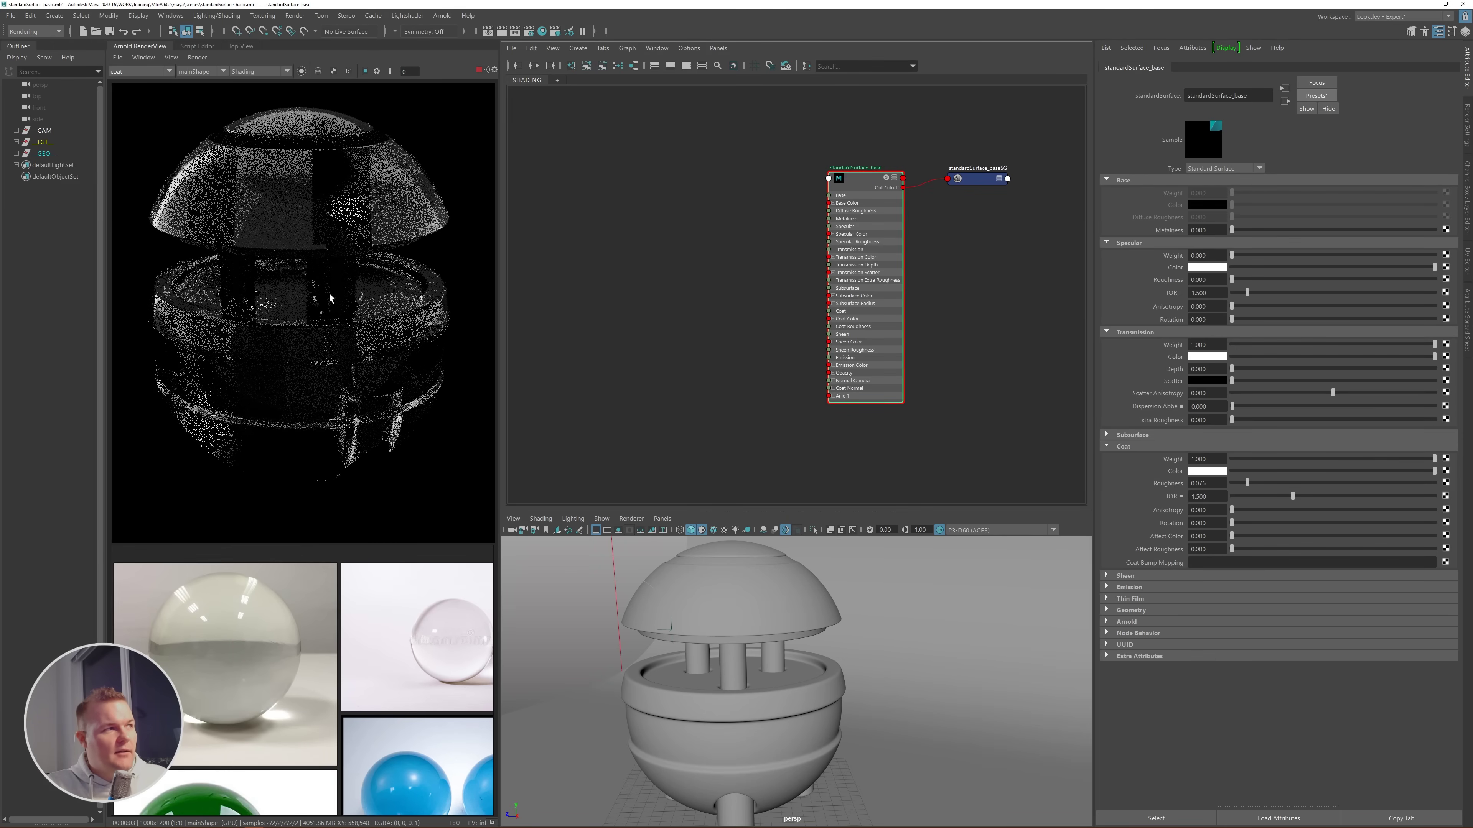
- View the Beauty pass of the render and return the display to the RGBA_denoise pass
{"action": "left_click", "coordinate": [136, 73]}
{"action": "scroll", "coordinate": [138, 140], "scroll_direction": "down", "scroll_amount": 3}
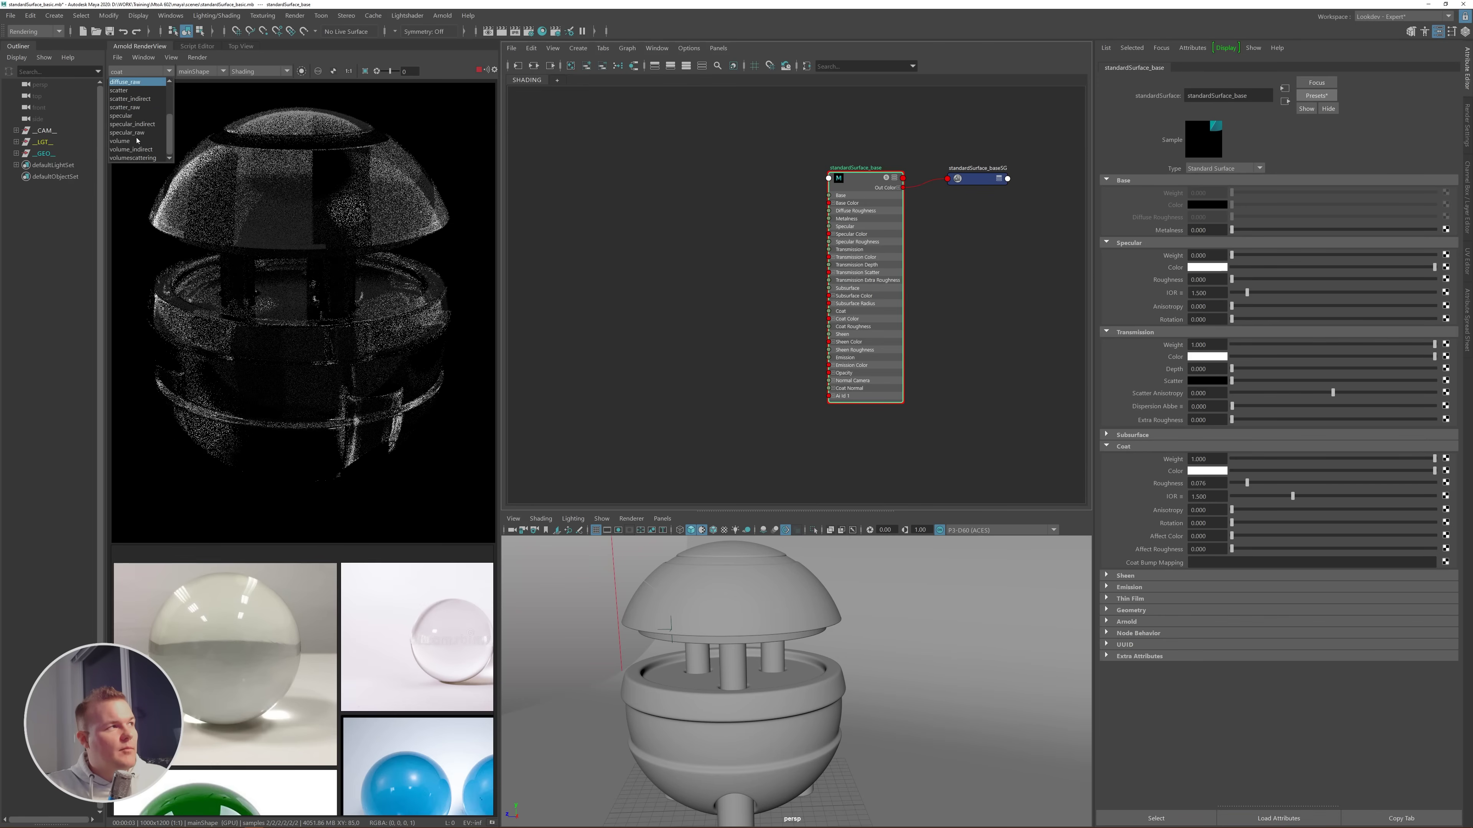
{"action": "scroll", "coordinate": [137, 140], "scroll_direction": "up", "scroll_amount": 3}
{"action": "left_click", "coordinate": [125, 82]}
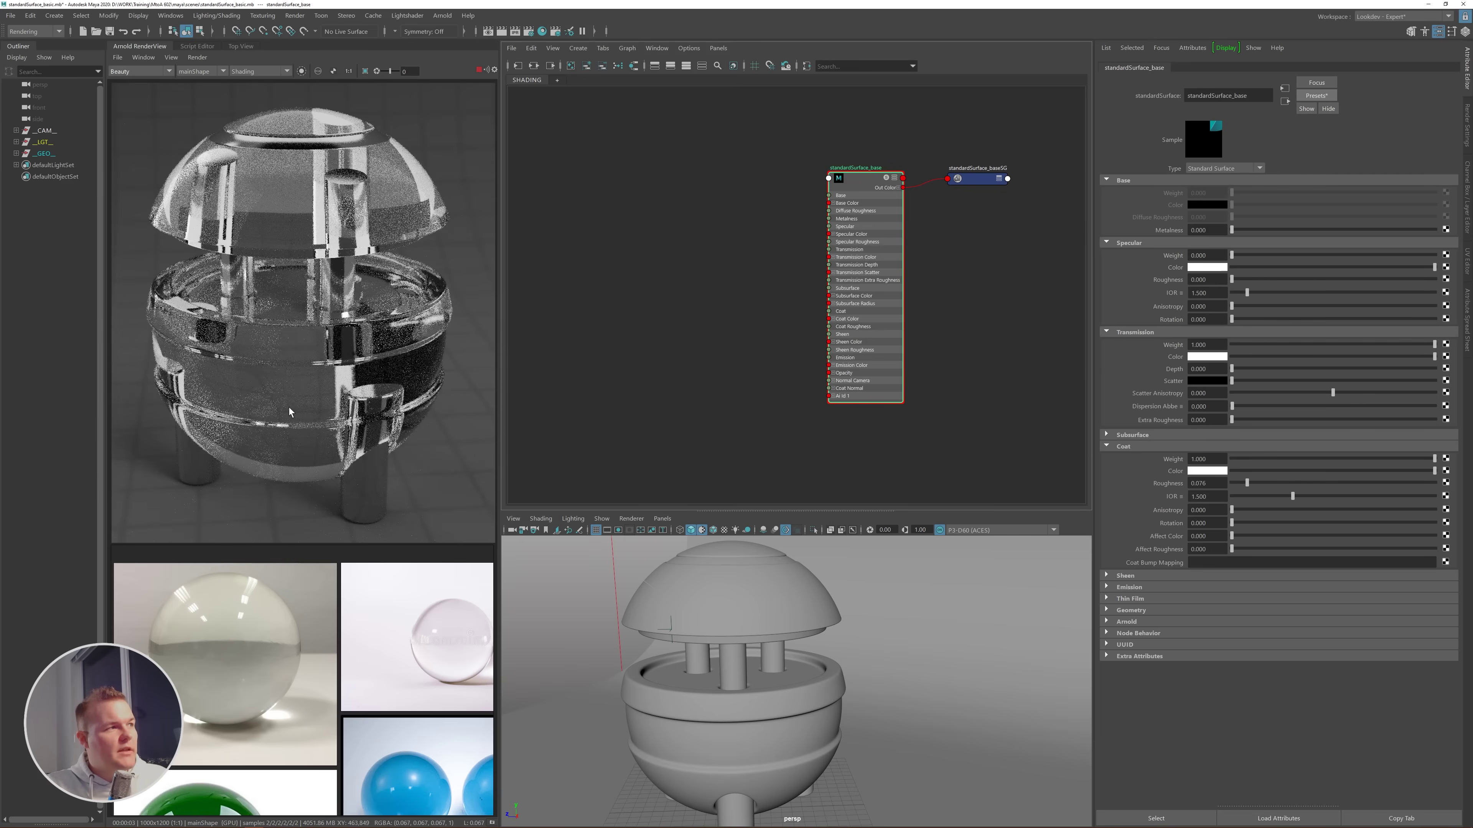
{"action": "left_click", "coordinate": [136, 72]}
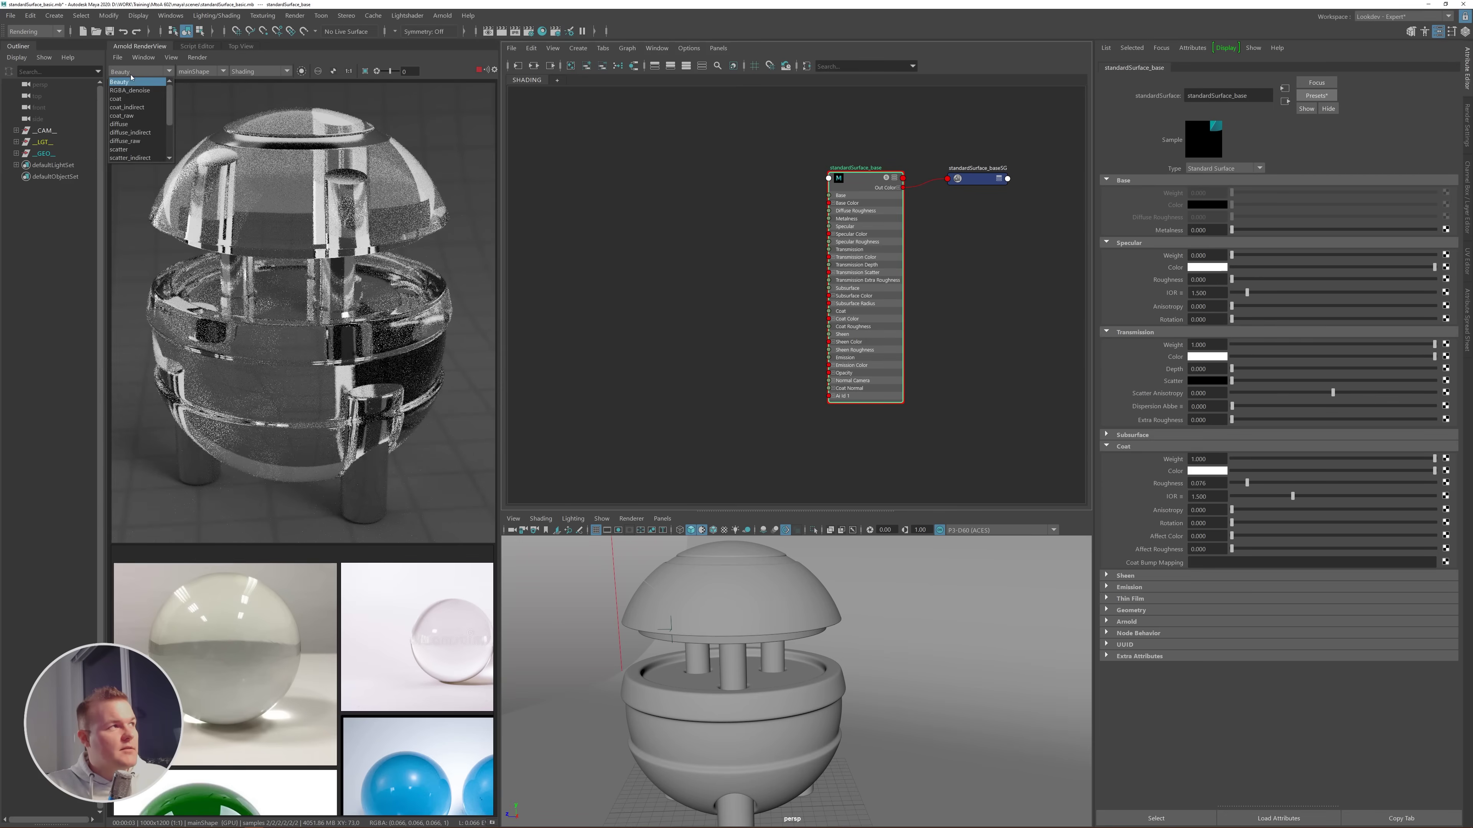
{"action": "left_click", "coordinate": [118, 96]}
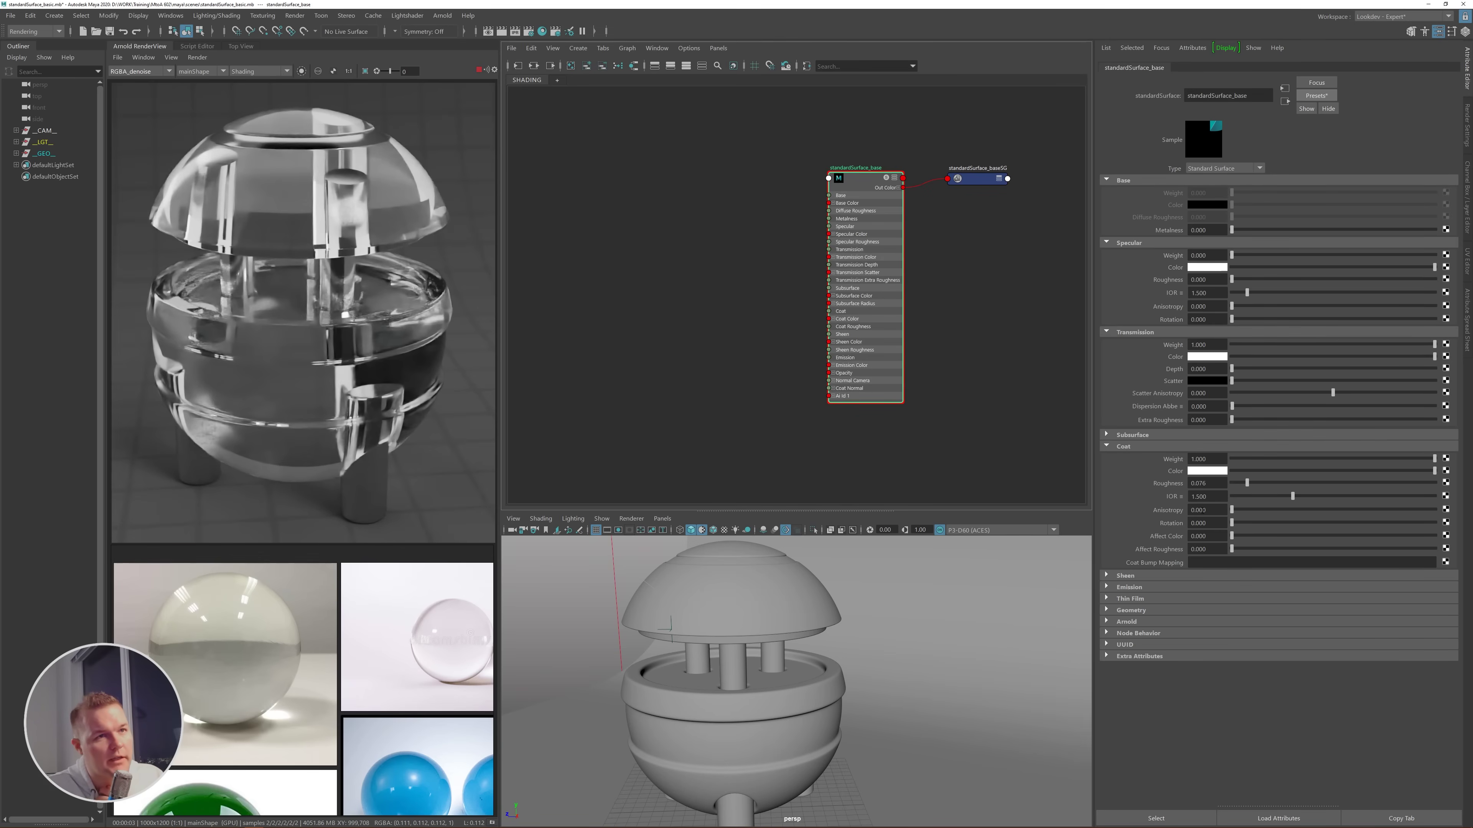
- Raise the specular roughness to 0.174 to test its effect on transmission while the specular weight is 0
{"action": "left_click", "coordinate": [1246, 280]}
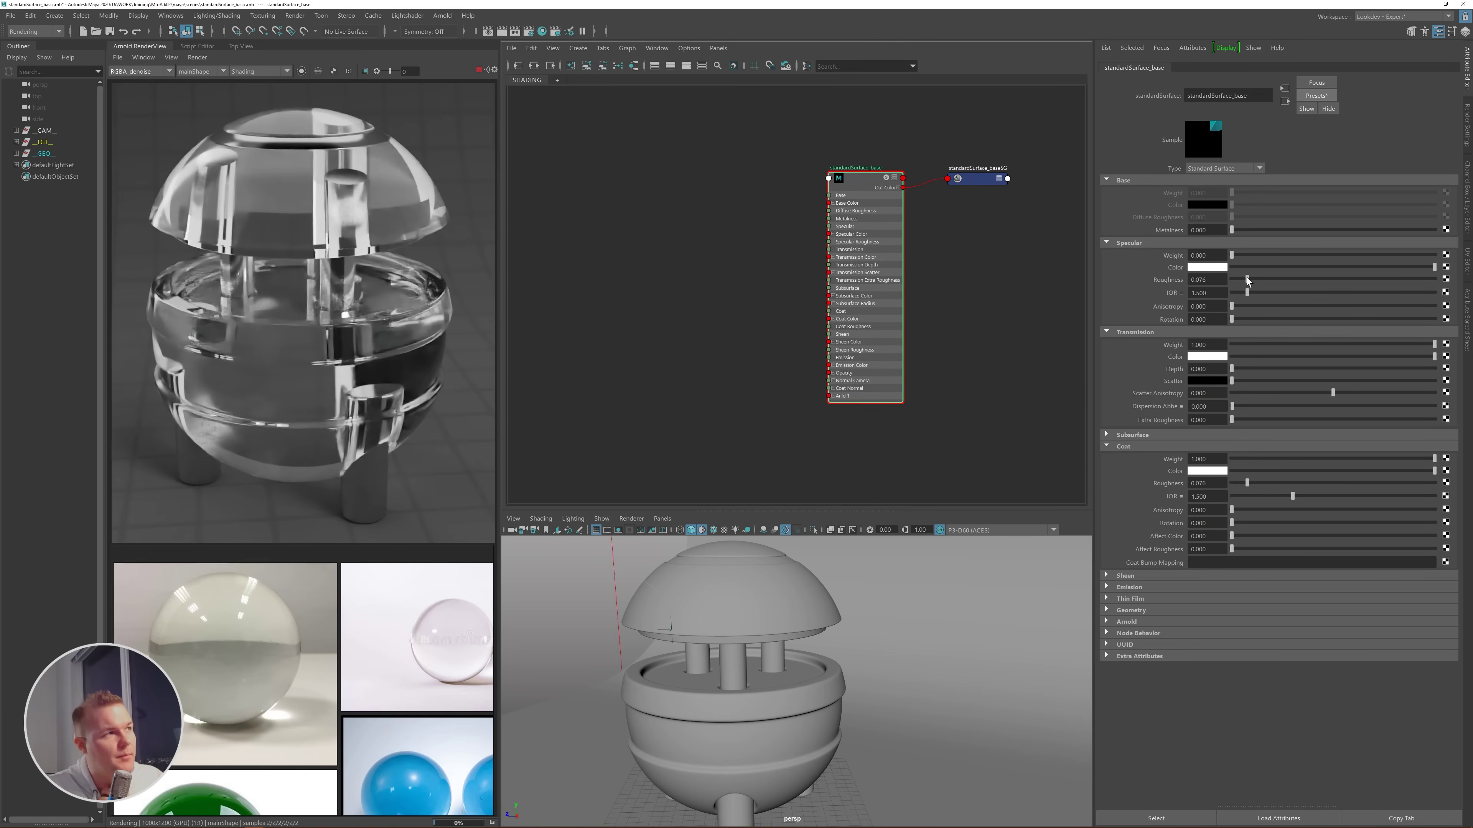
{"action": "left_click_drag", "start_coordinate": [1246, 277], "coordinate": [1267, 277]}
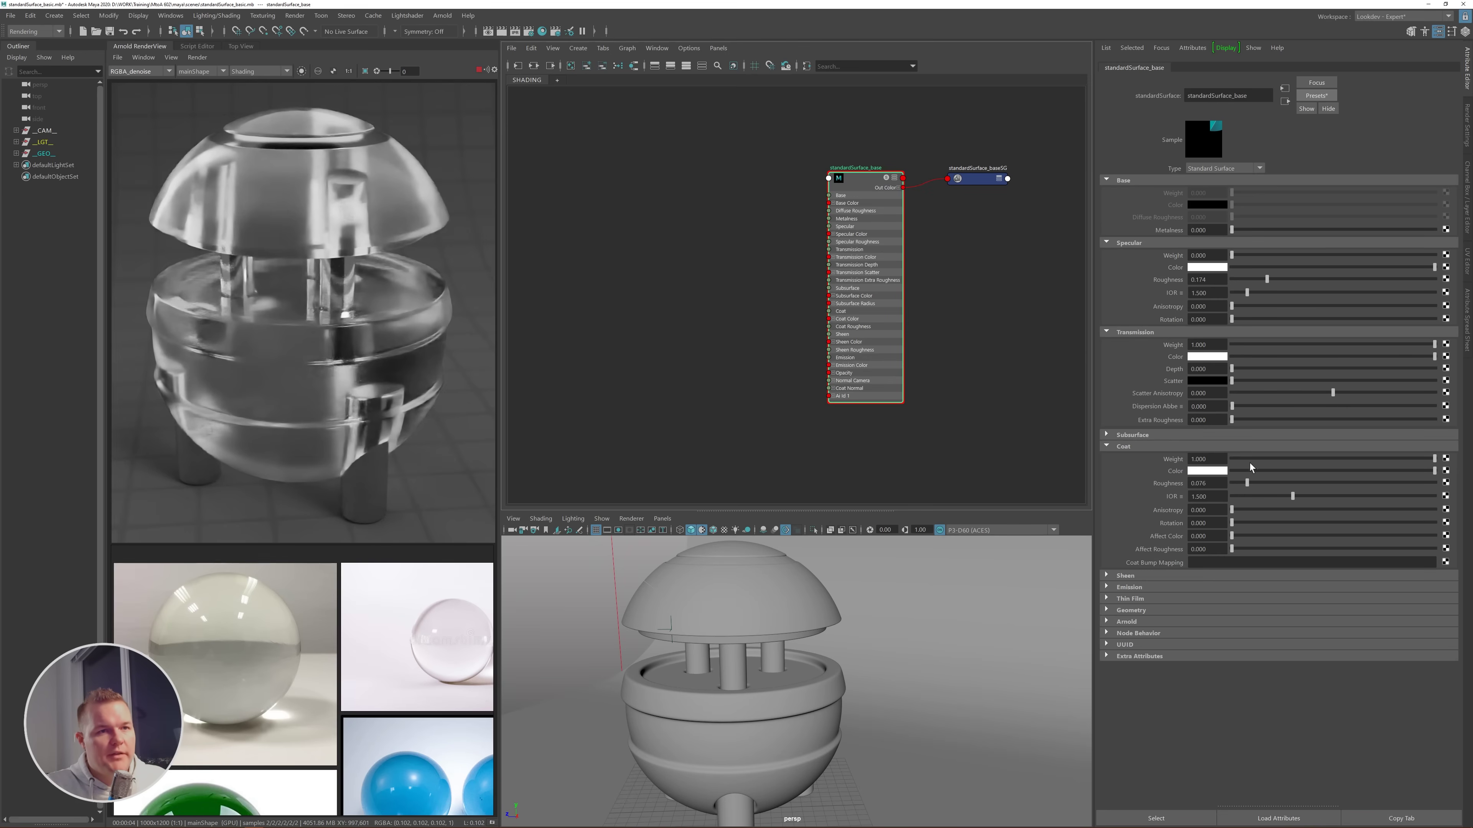
- Set the coat weight and specular roughness to 0 and restore the specular weight to 1
{"action": "left_click_drag", "start_coordinate": [1247, 459], "coordinate": [1177, 457]}
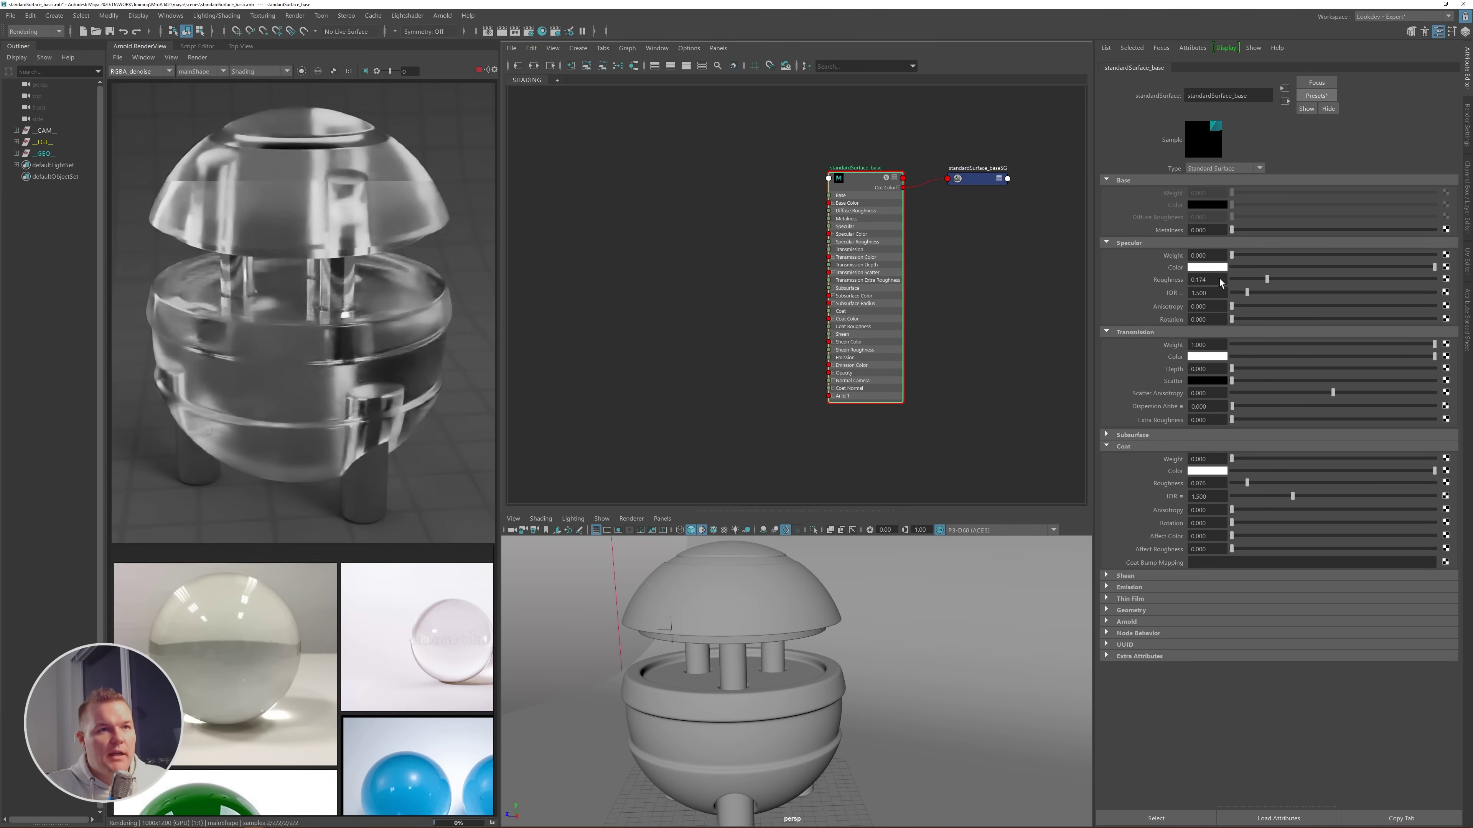
{"action": "left_click", "coordinate": [1218, 279]}
{"action": "type", "text": "0"}
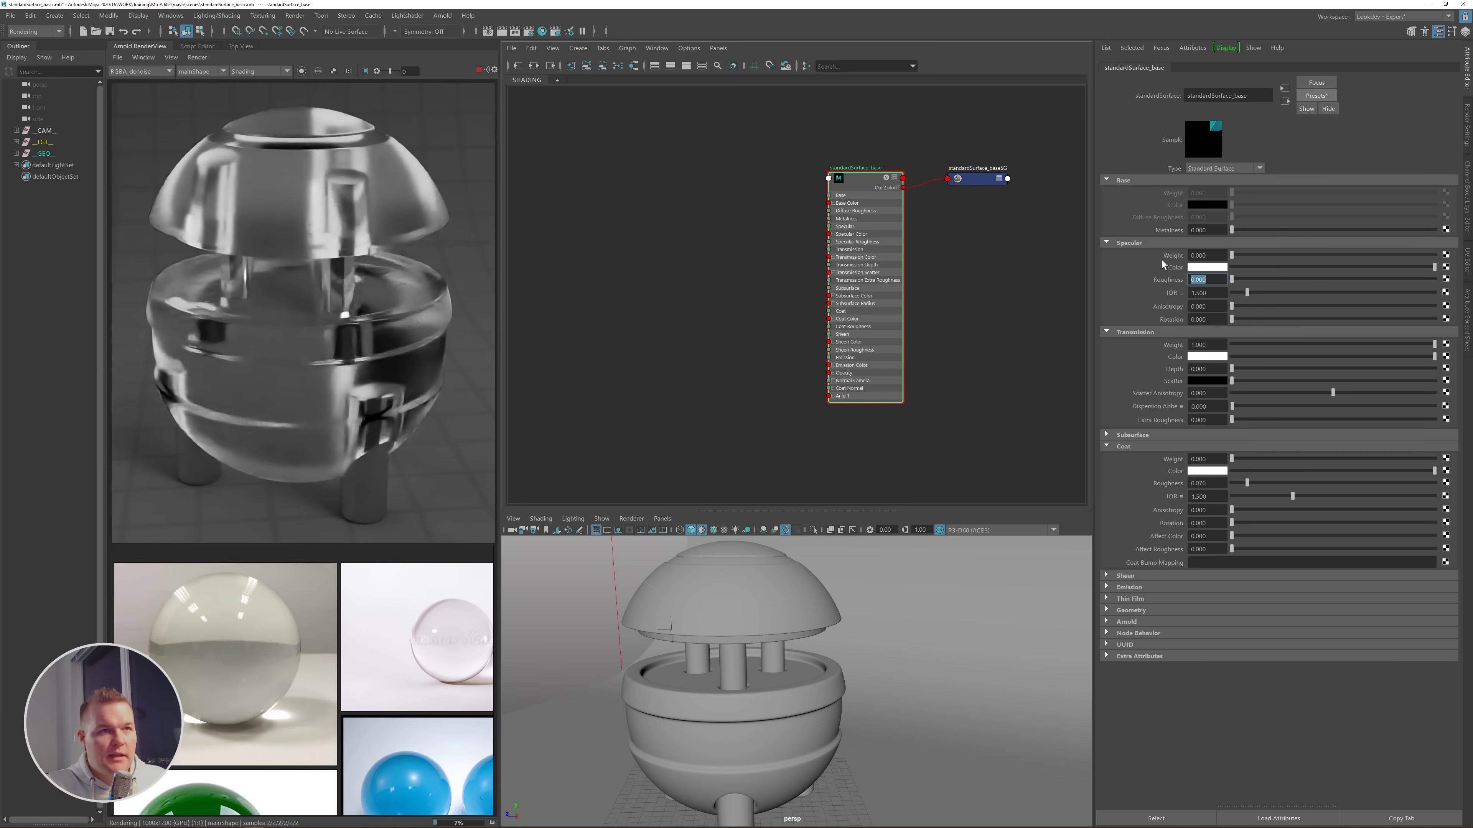
{"action": "left_click", "coordinate": [1206, 256]}
{"action": "type", "text": "1"}
{"action": "key", "text": "Return"}
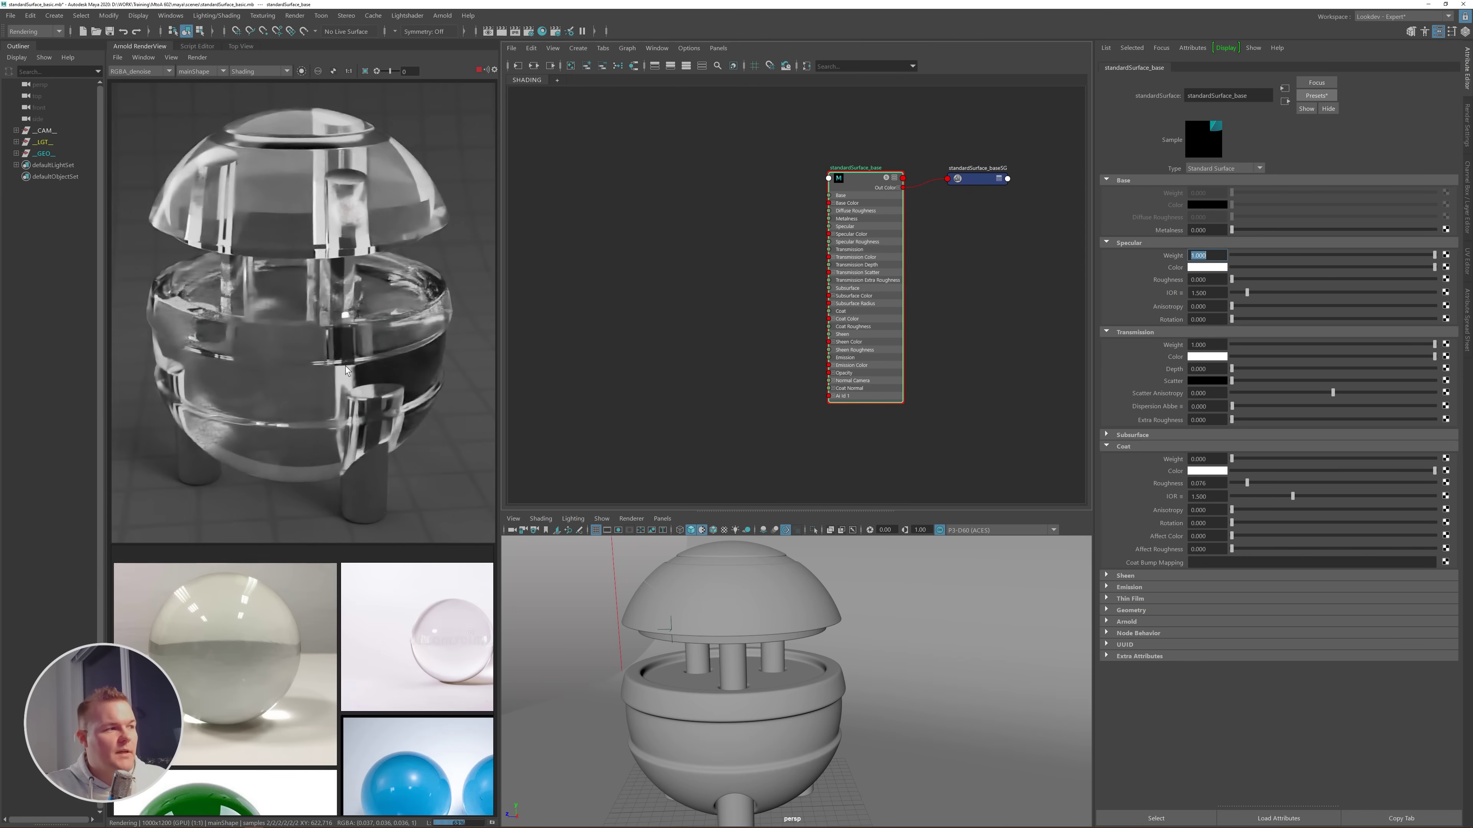
- Collapse the coat settings and examine the clear and colored glass sphere references up close
{"action": "scroll", "coordinate": [254, 654], "scroll_direction": "down", "scroll_amount": 3}
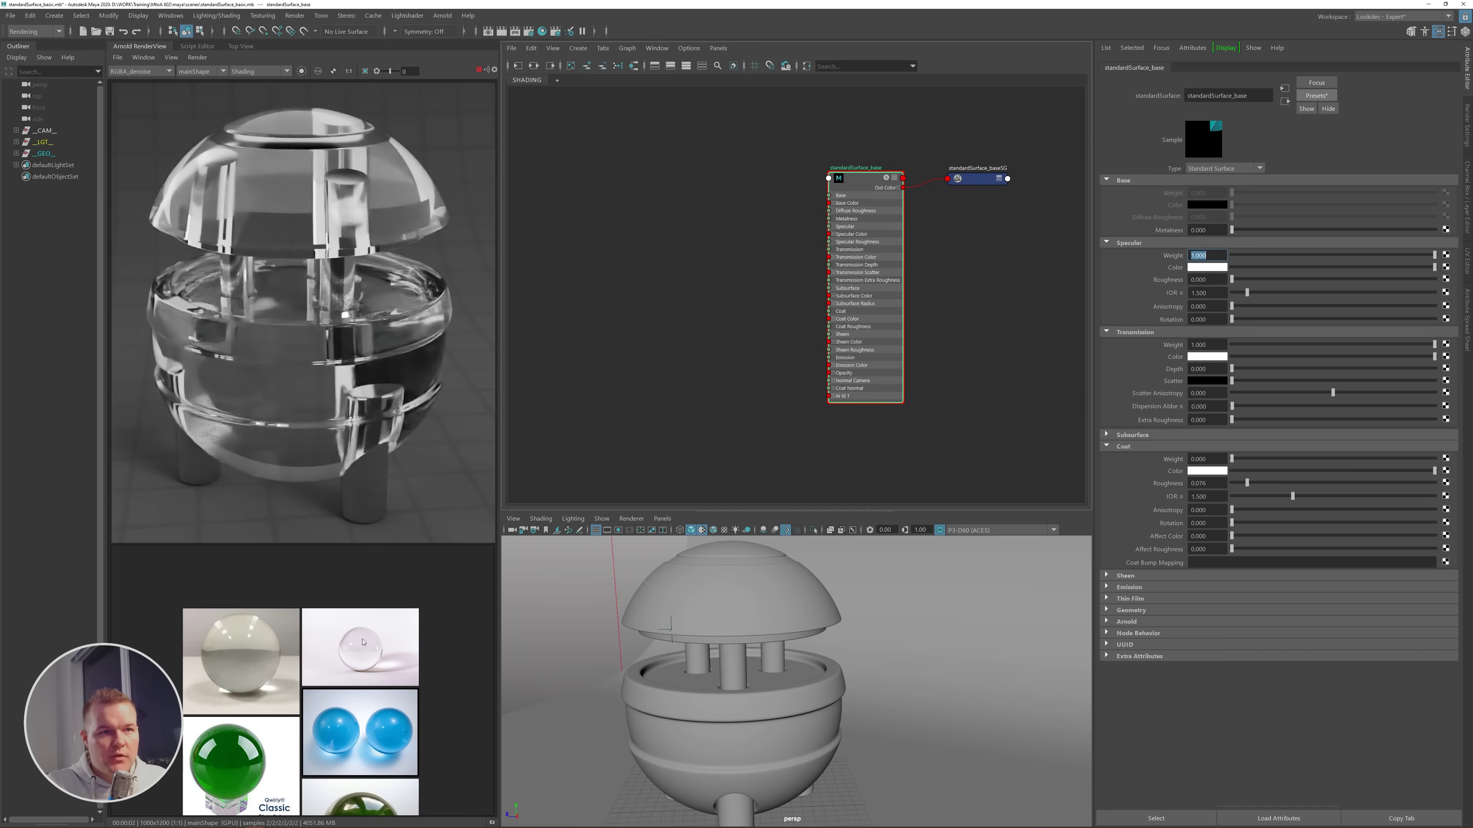
{"action": "left_click", "coordinate": [1123, 447]}
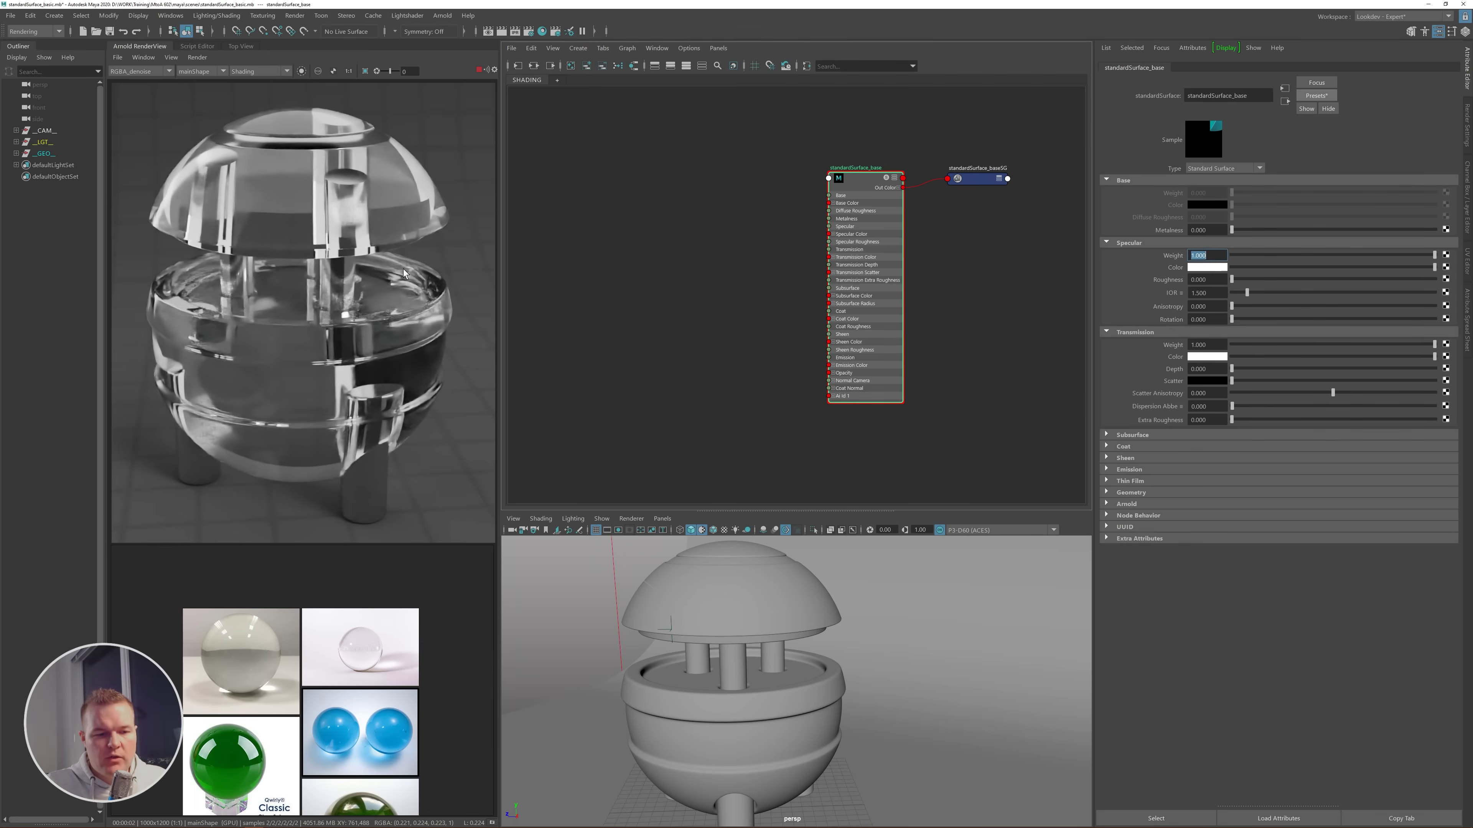
{"action": "scroll", "coordinate": [291, 717], "scroll_direction": "up", "scroll_amount": 2}
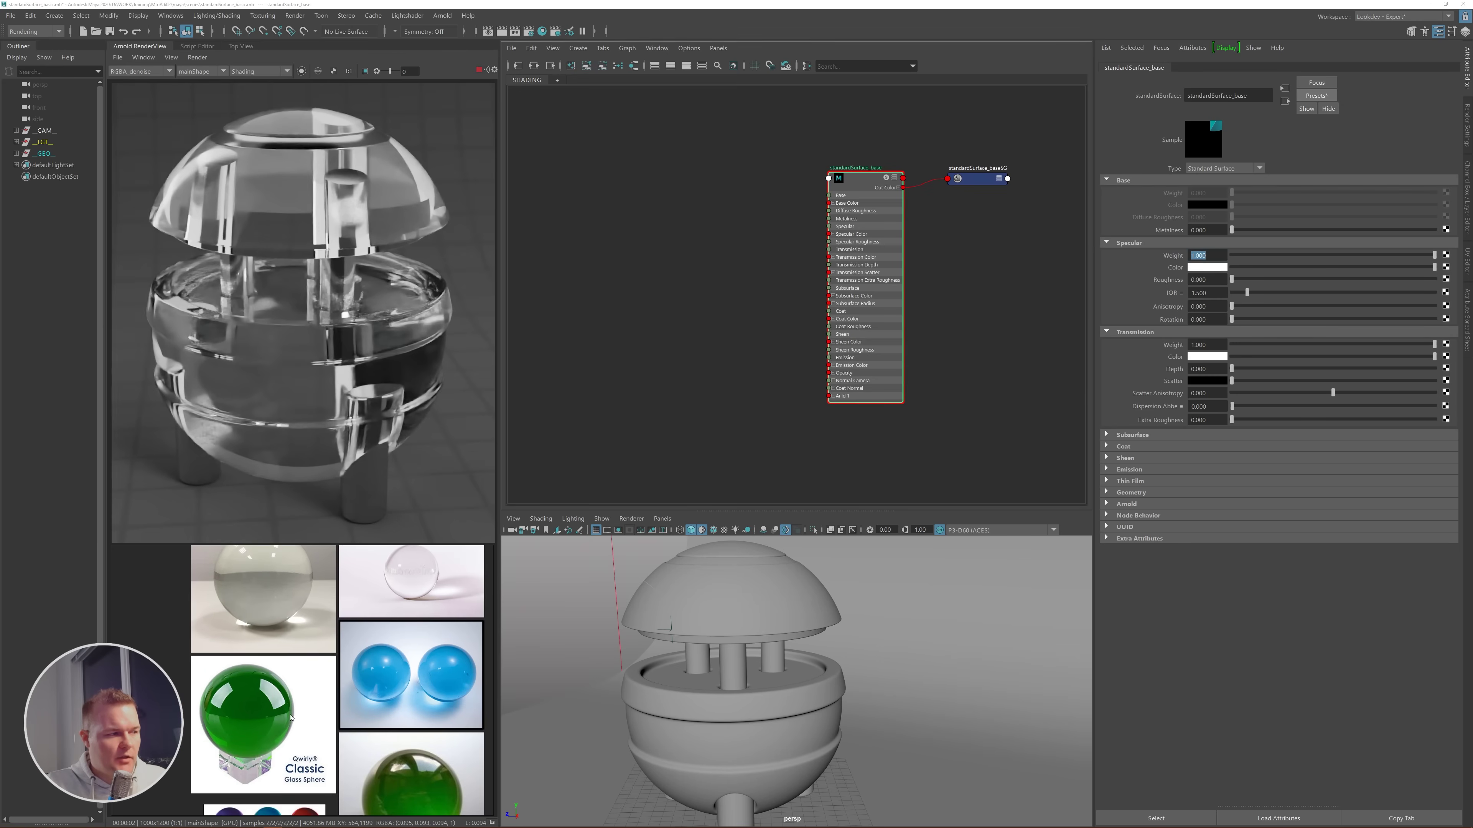
{"action": "scroll", "coordinate": [344, 625], "scroll_direction": "up", "scroll_amount": 3}
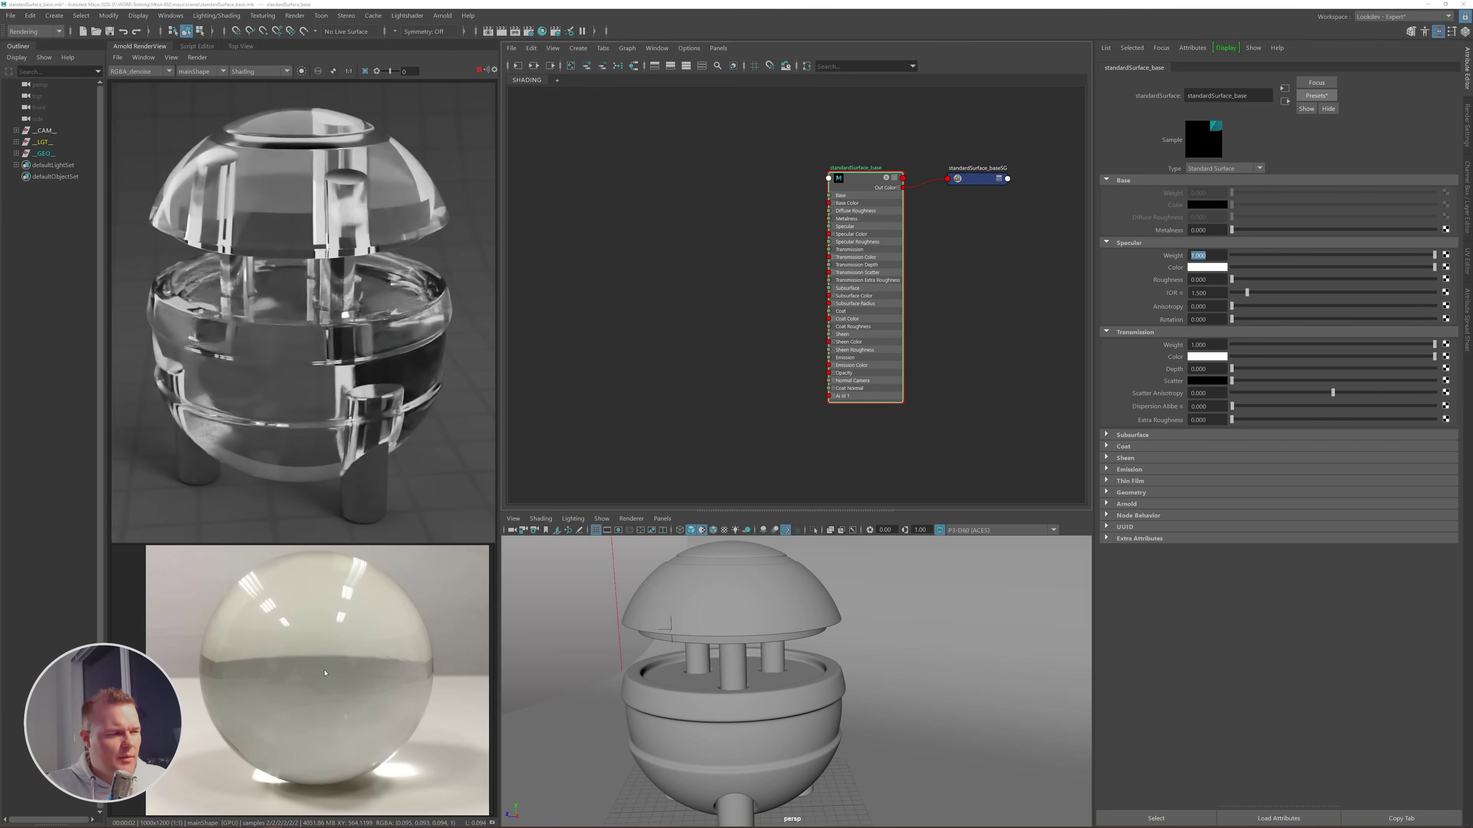
{"action": "scroll", "coordinate": [386, 717], "scroll_direction": "down", "scroll_amount": 5}
{"action": "scroll", "coordinate": [386, 717], "scroll_direction": "up", "scroll_amount": 3}
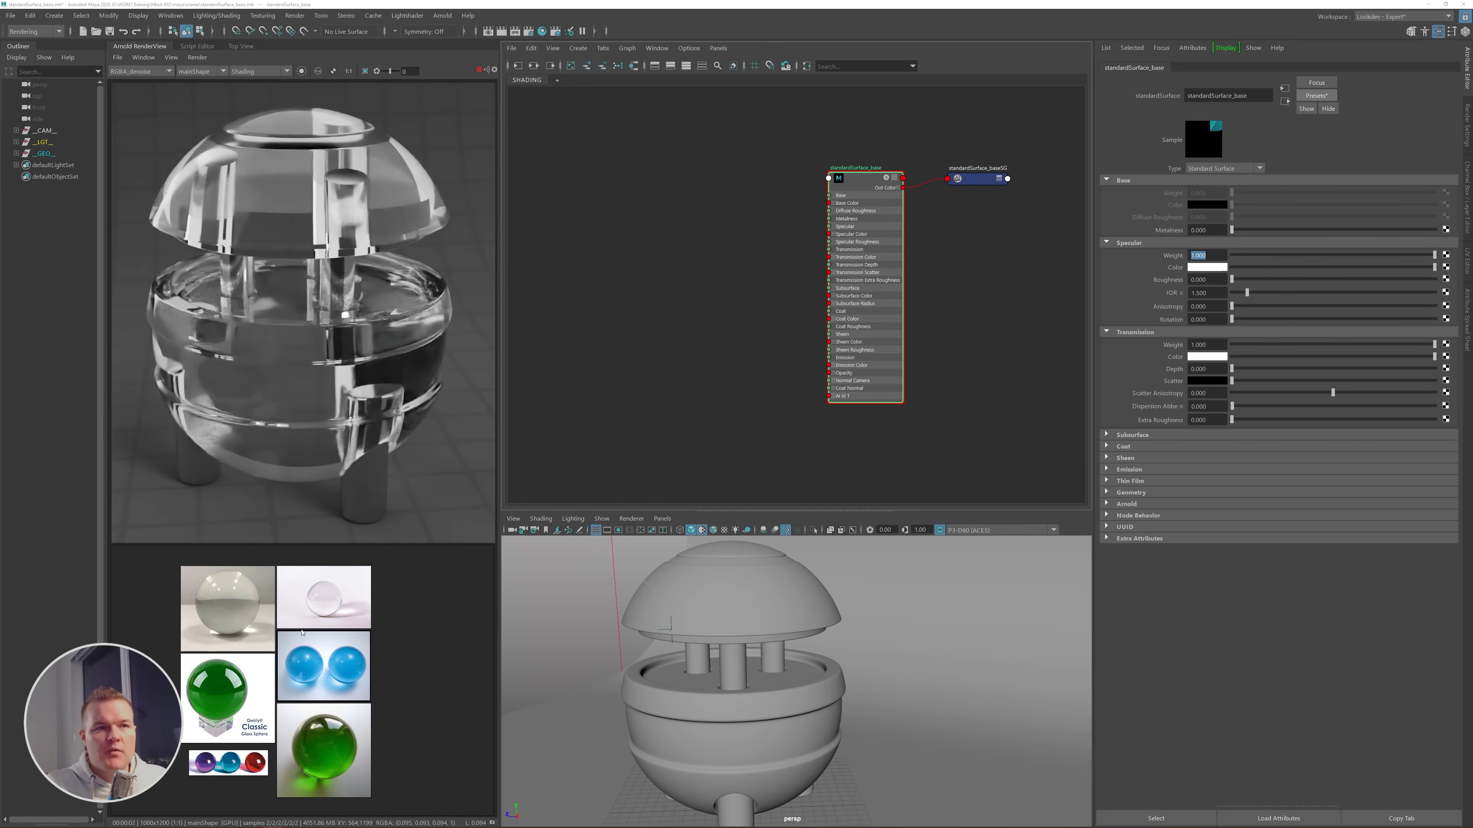
{"action": "scroll", "coordinate": [315, 660], "scroll_direction": "up", "scroll_amount": 2}
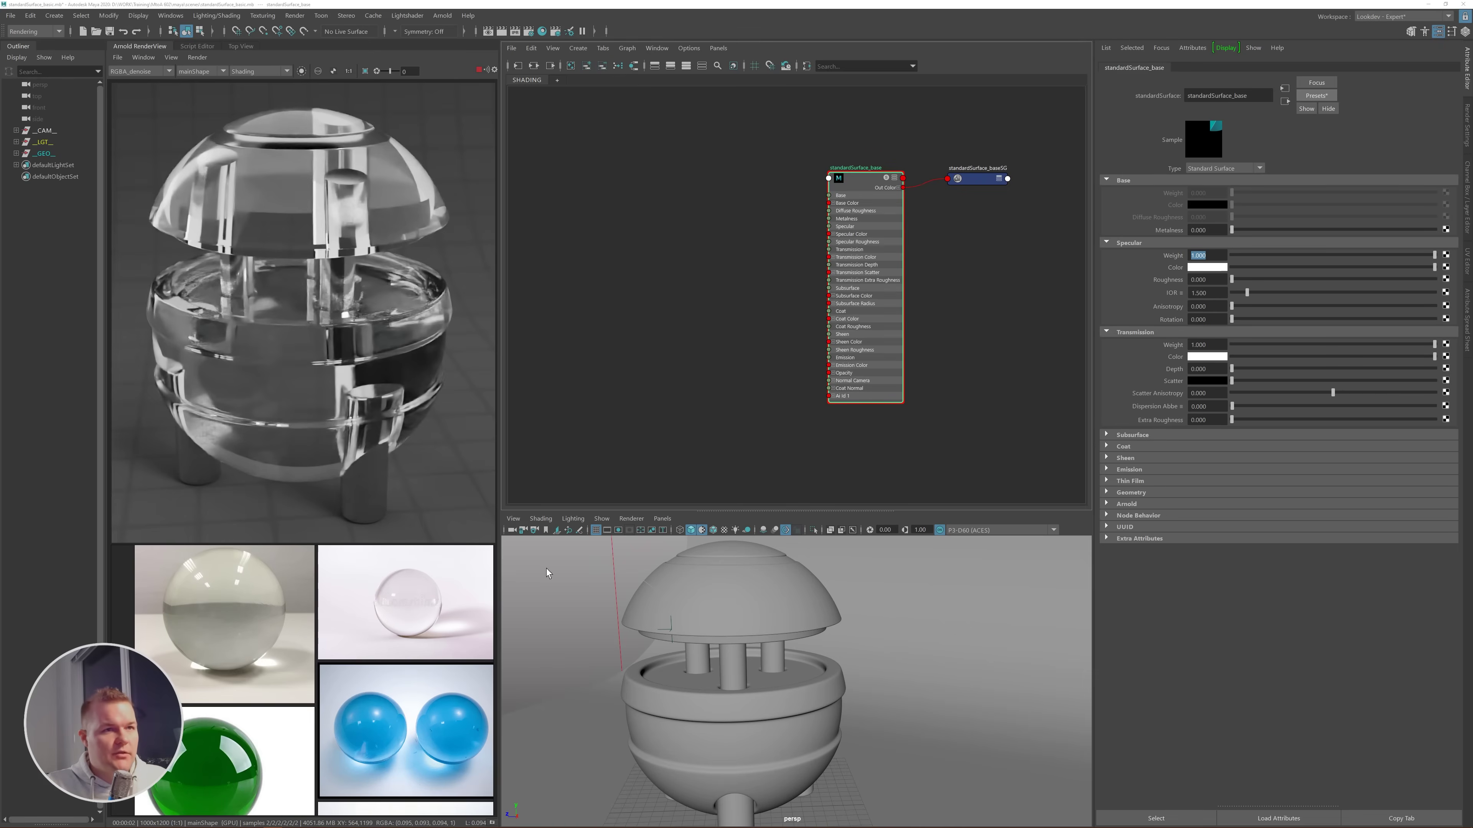
- Collapse the specular and base settings and sample the transmission color from the green glass sphere reference
{"action": "left_click", "coordinate": [1128, 242]}
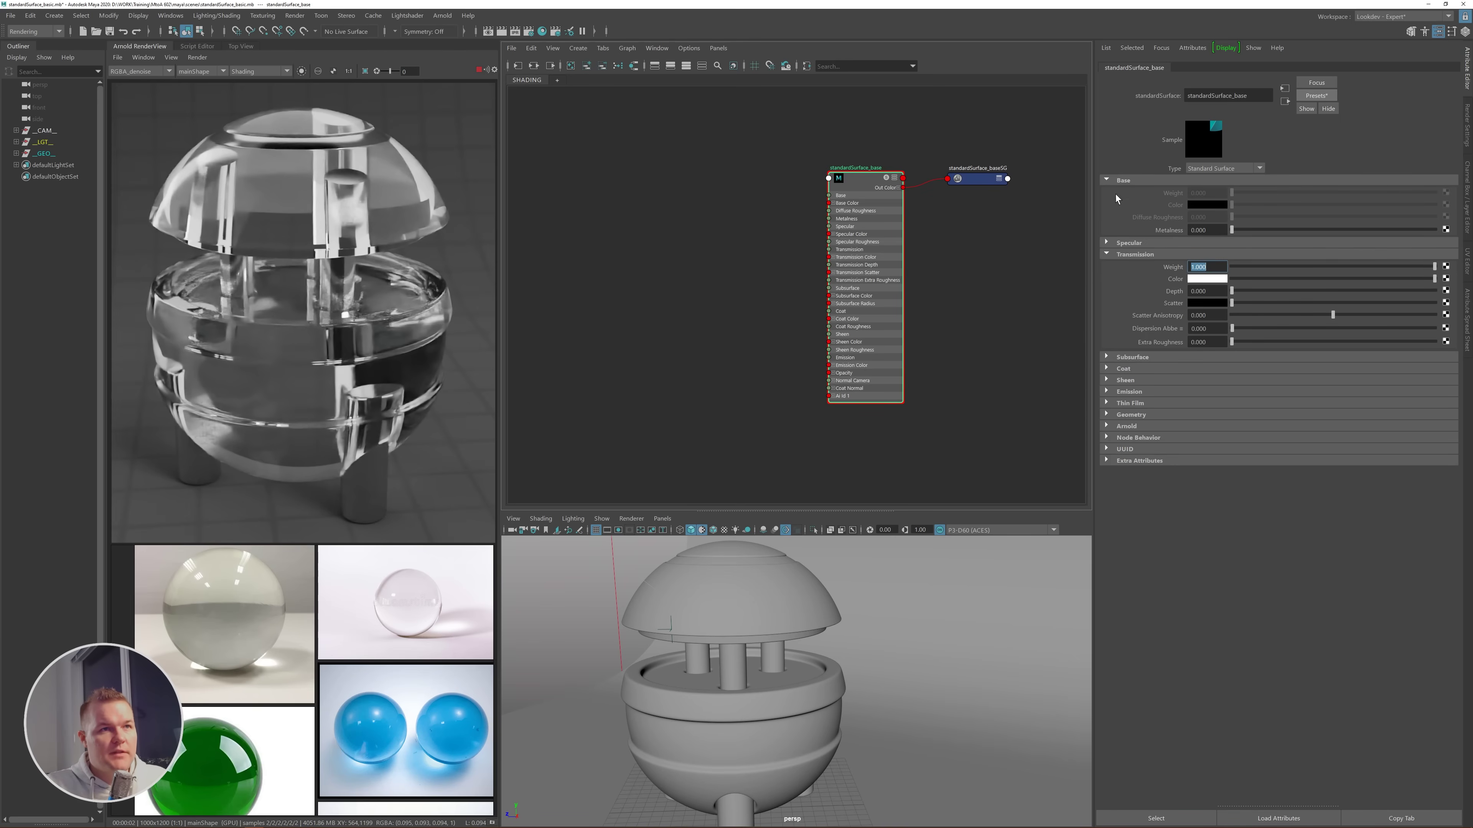
{"action": "left_click", "coordinate": [1116, 180]}
{"action": "left_click", "coordinate": [1204, 228]}
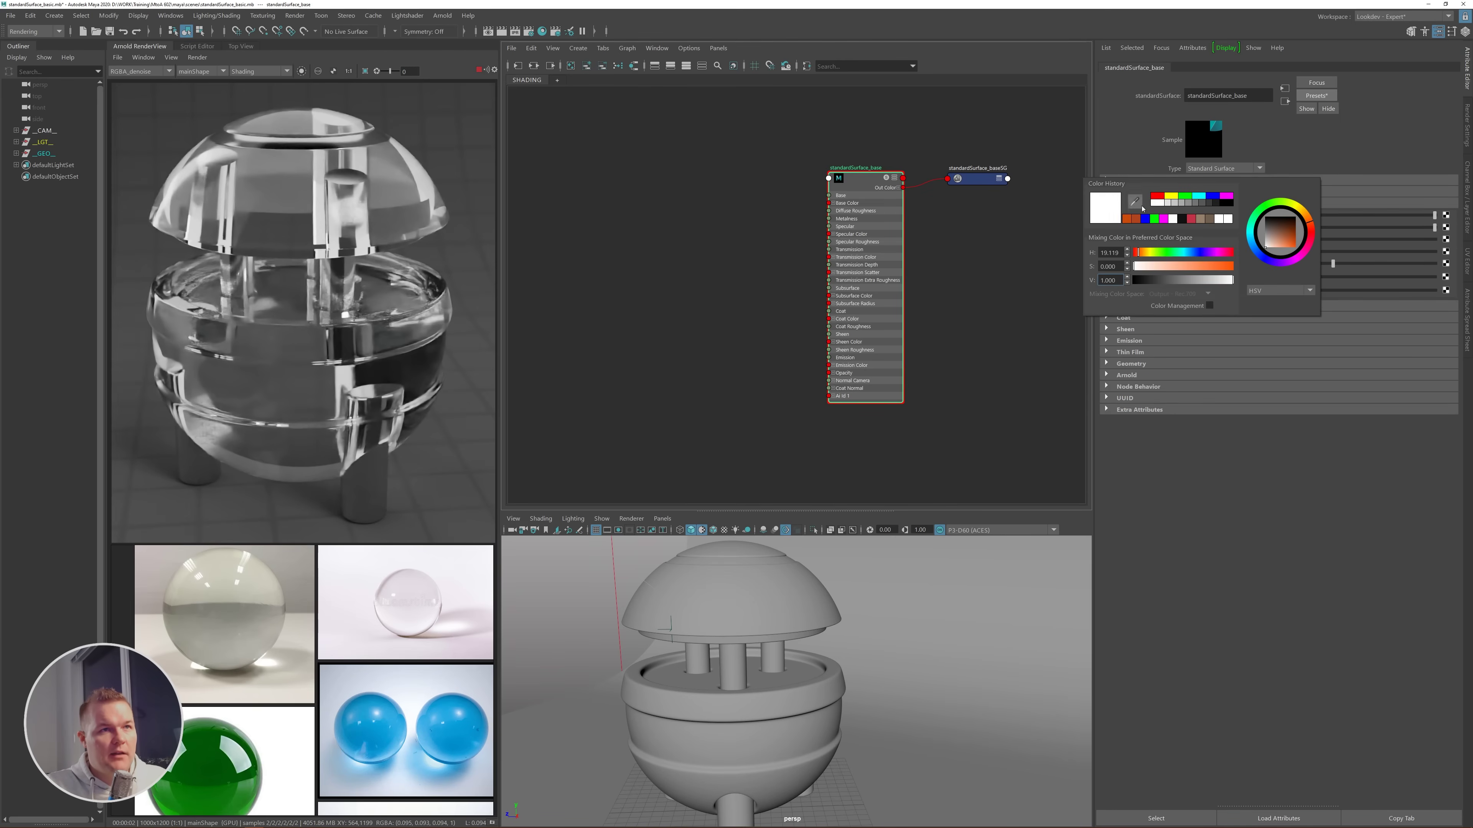
{"action": "left_click", "coordinate": [1136, 203]}
{"action": "left_click", "coordinate": [191, 761]}
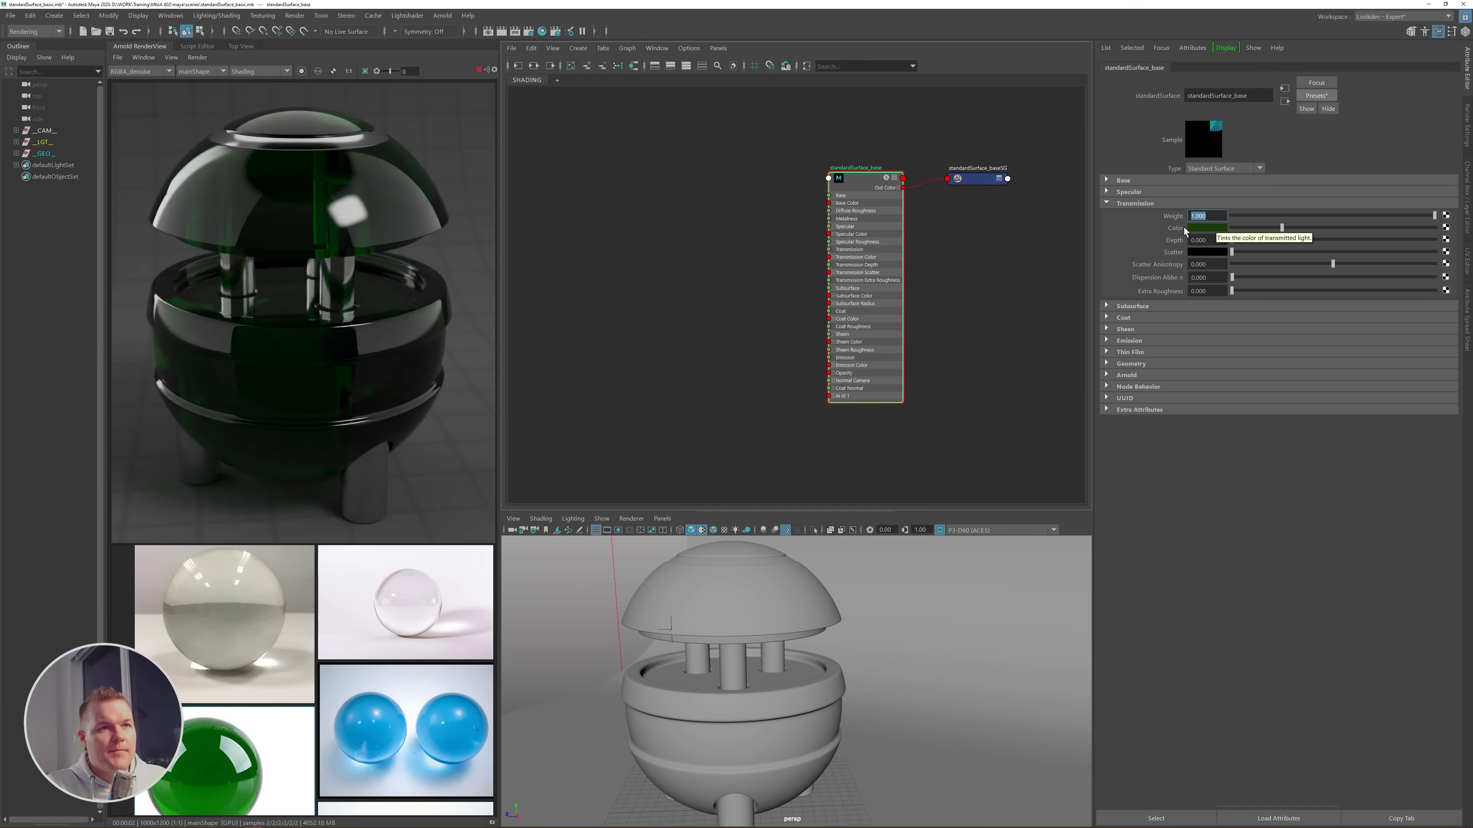
- Brighten the transmission color to a vivid green by raising its HSV value
{"action": "left_click", "coordinate": [1215, 226]}
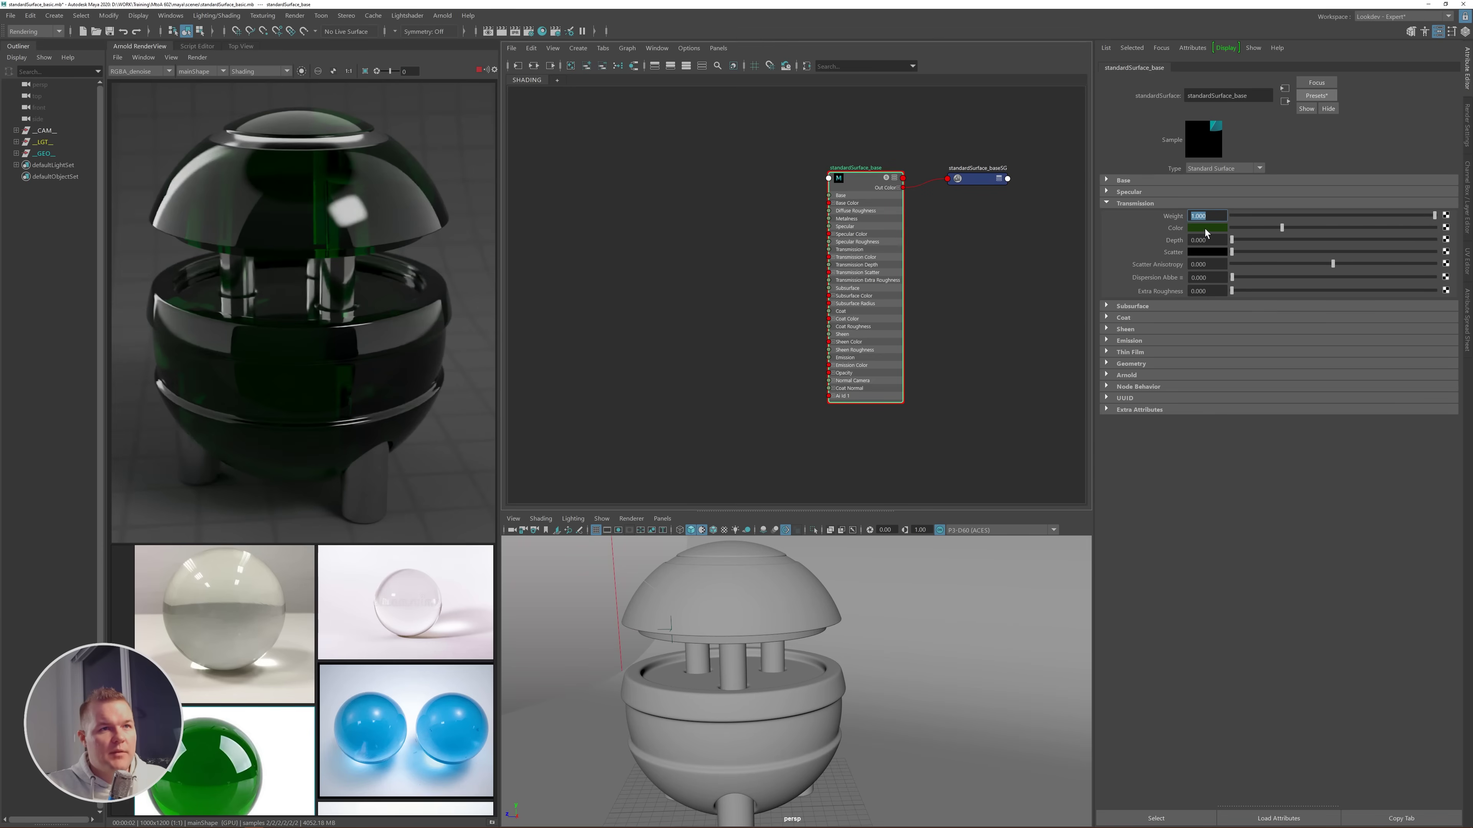
{"action": "left_click", "coordinate": [1205, 228]}
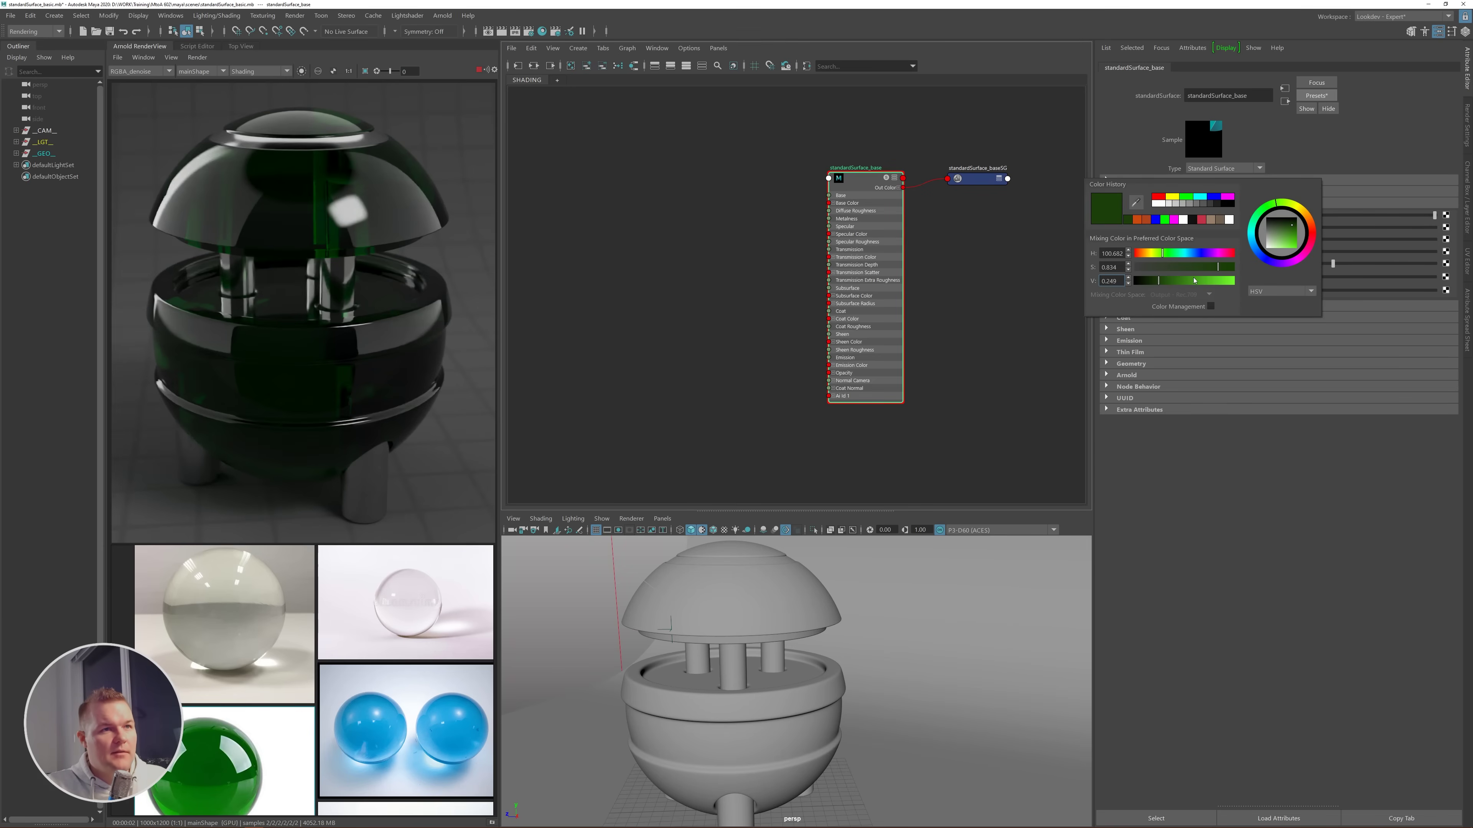
{"action": "left_click", "coordinate": [1216, 282]}
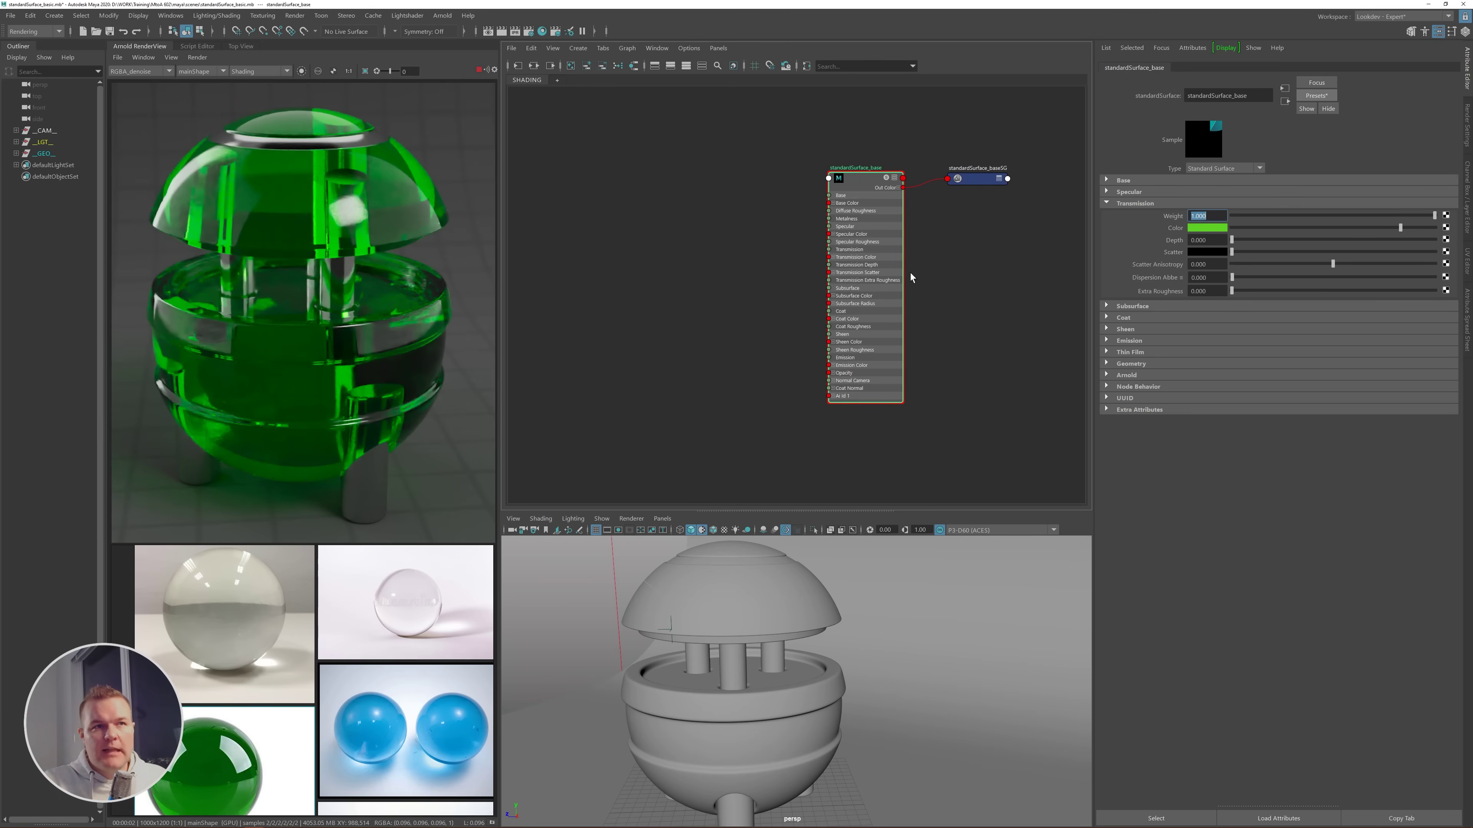
{"action": "left_click", "coordinate": [713, 423]}
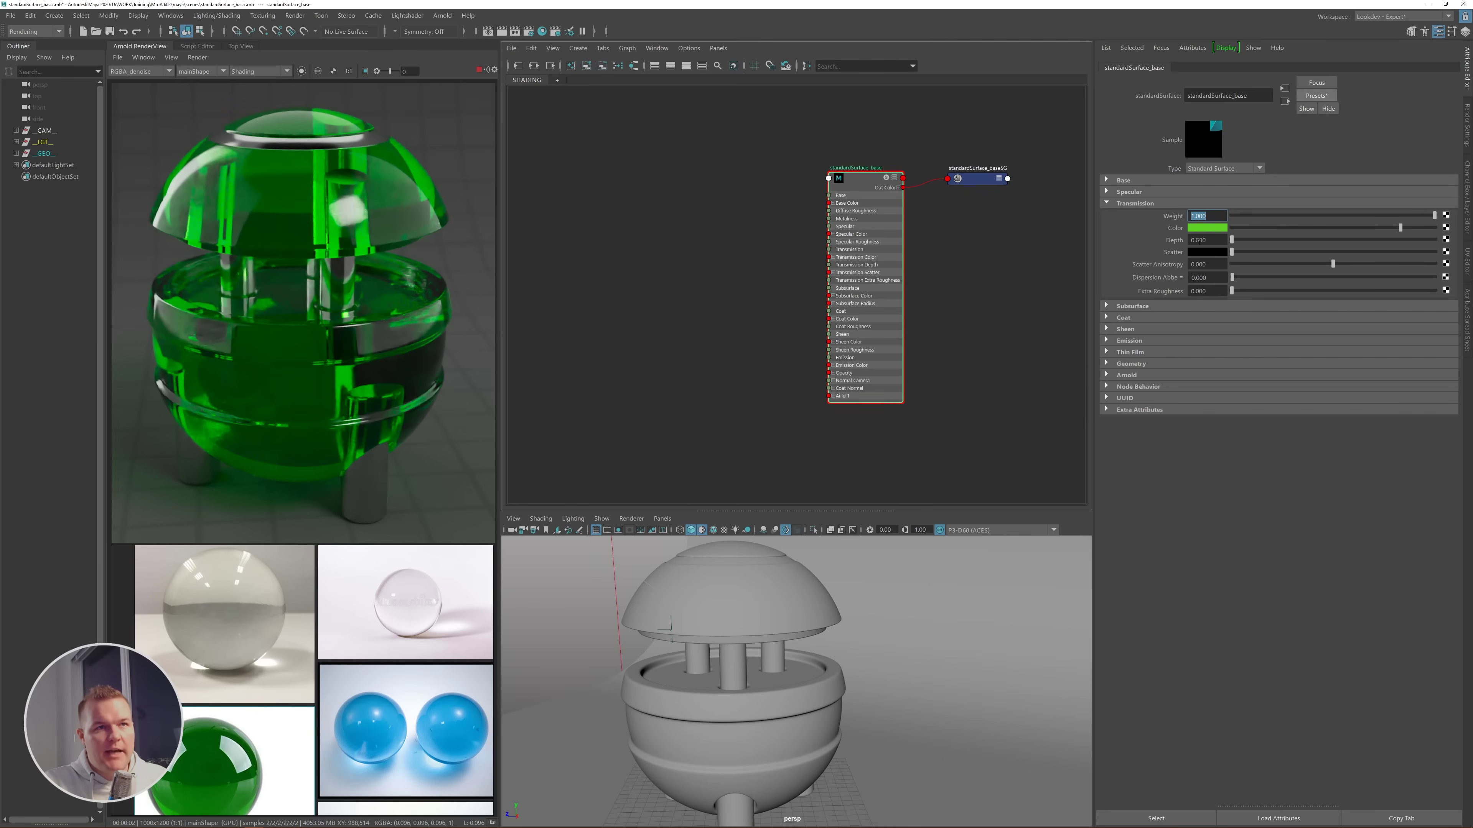
- Set the transmission depth to 0.05 and update the full scene in the Arnold render
{"action": "left_click", "coordinate": [1219, 240]}
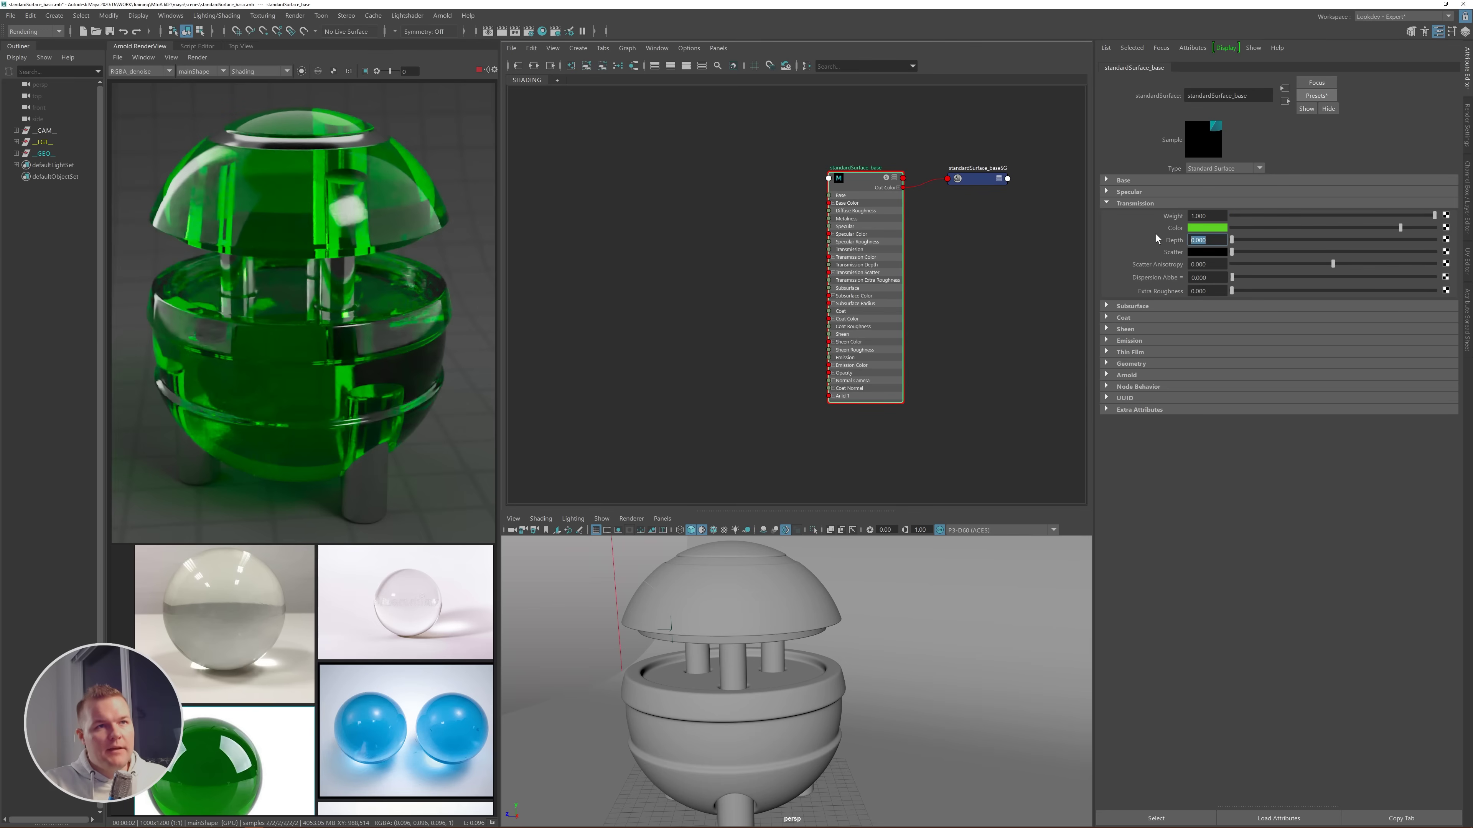
{"action": "key", "text": "BackSpace"}
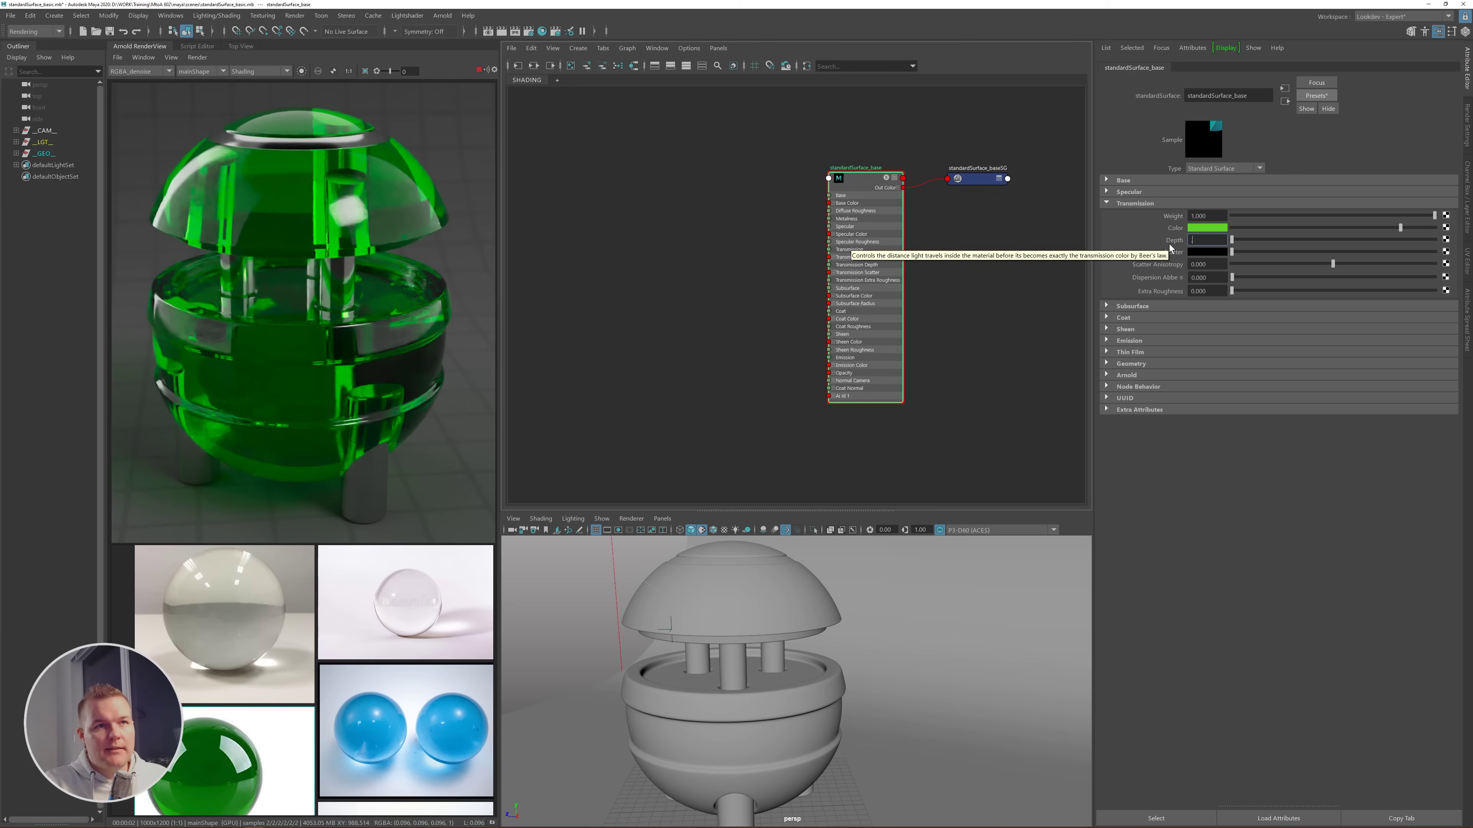
{"action": "type", "text": ".05"}
{"action": "key", "text": "Return"}
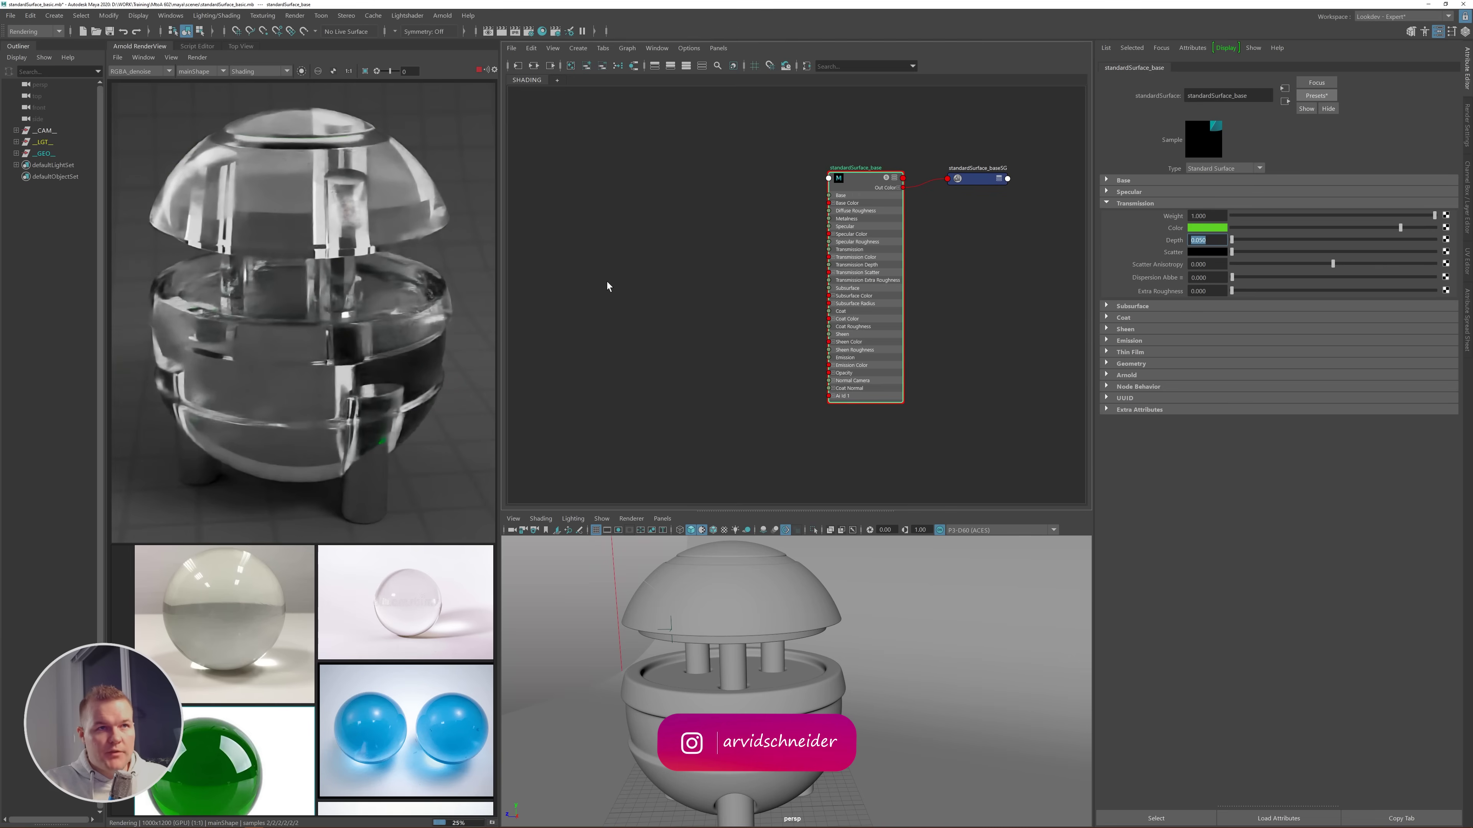
{"action": "left_click", "coordinate": [197, 55]}
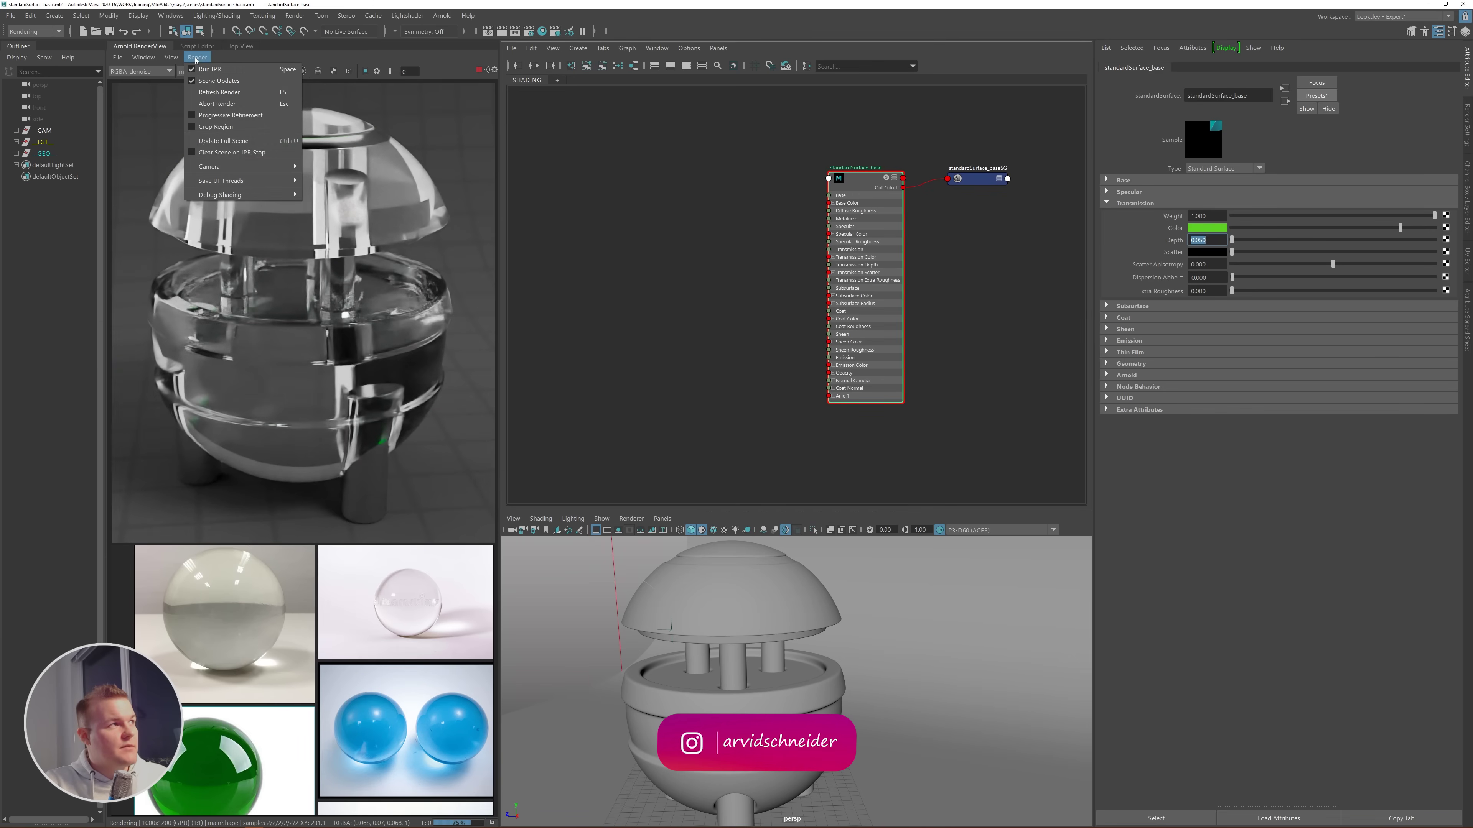
{"action": "left_click", "coordinate": [215, 146]}
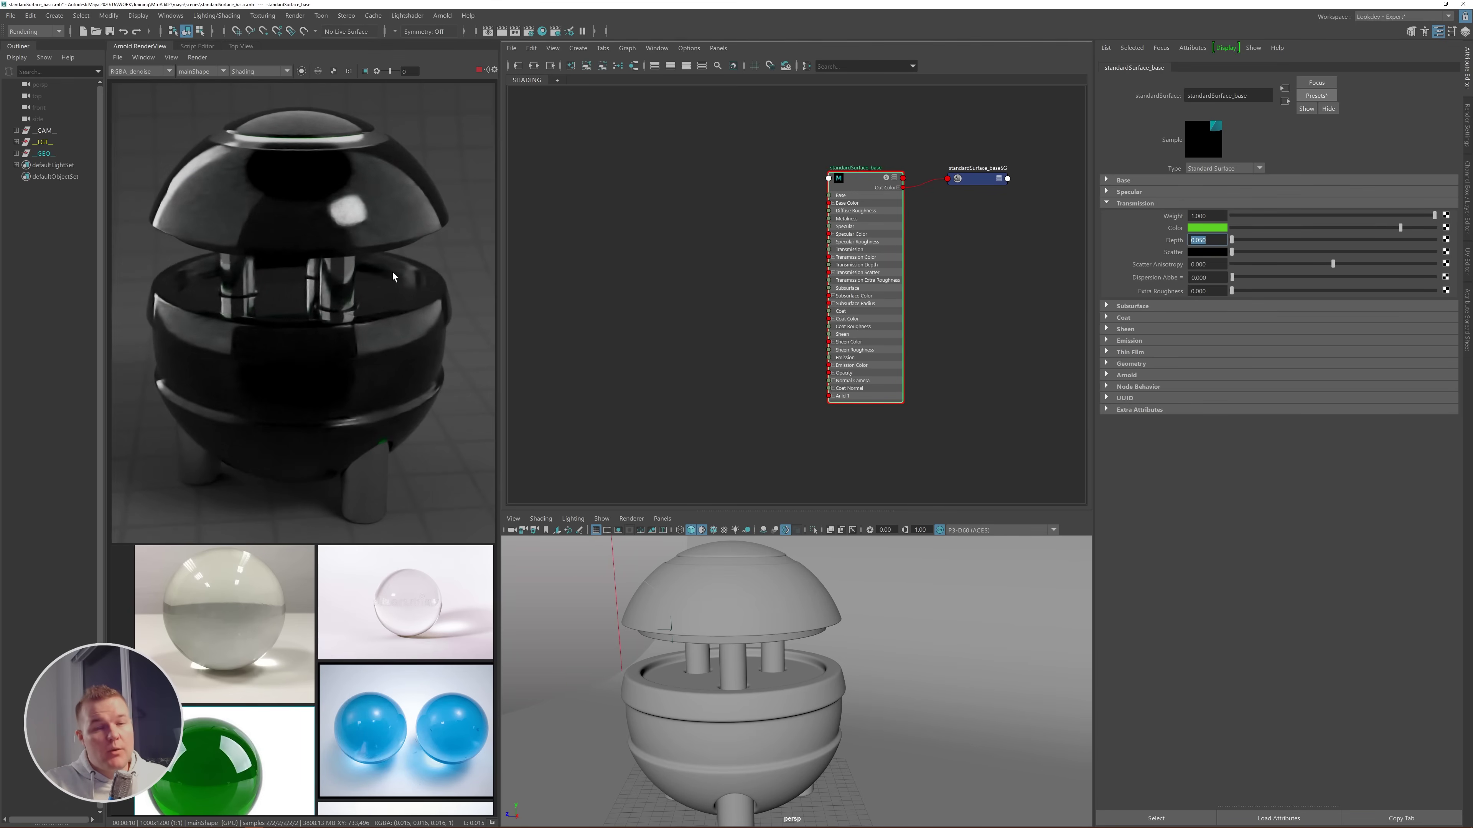
- Try a transmission depth of 15 and a depth of 50 on the green glass
{"action": "left_click", "coordinate": [1210, 241]}
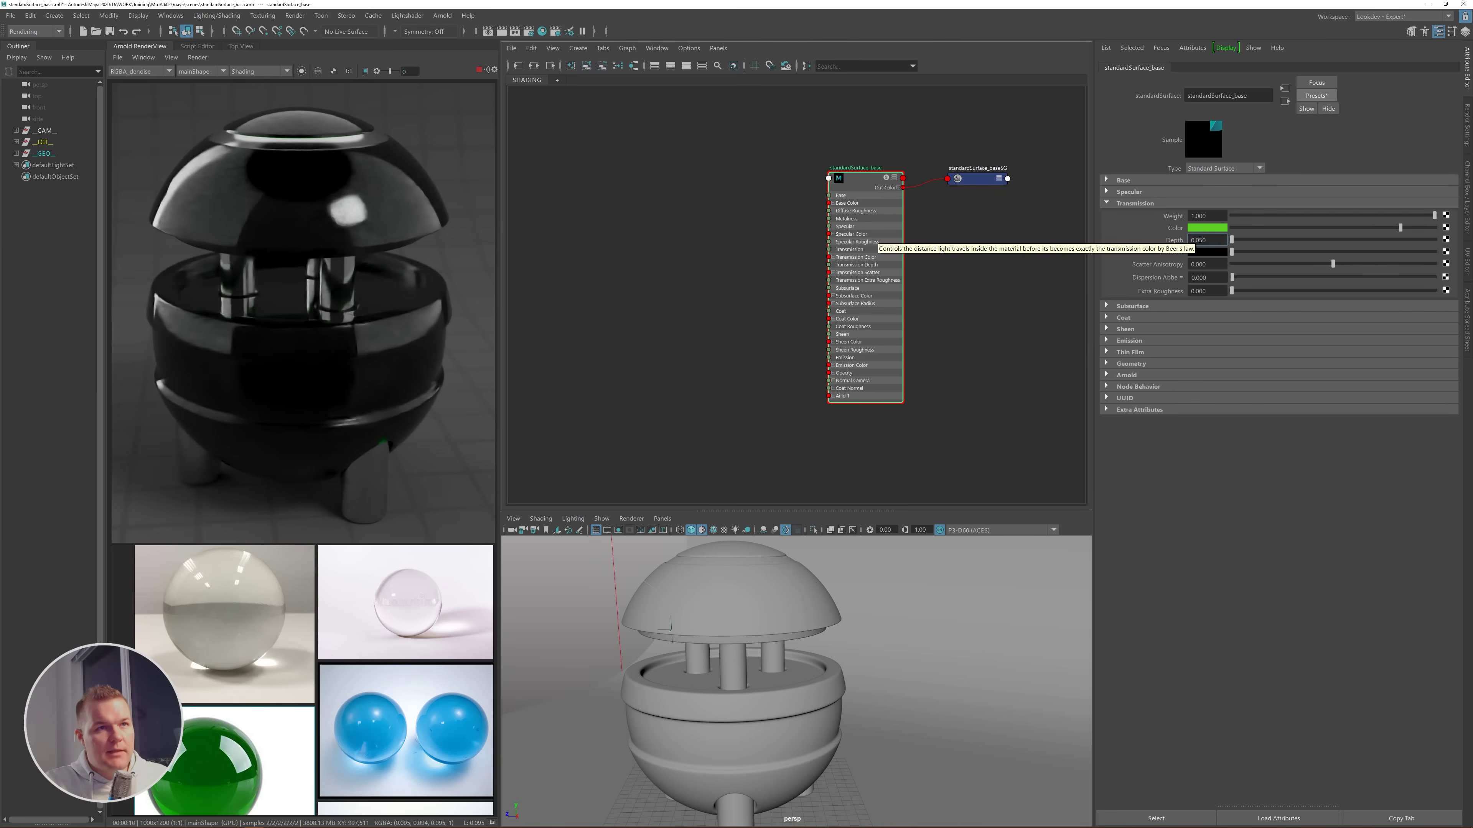
{"action": "left_click_drag", "start_coordinate": [1210, 240], "coordinate": [1169, 239]}
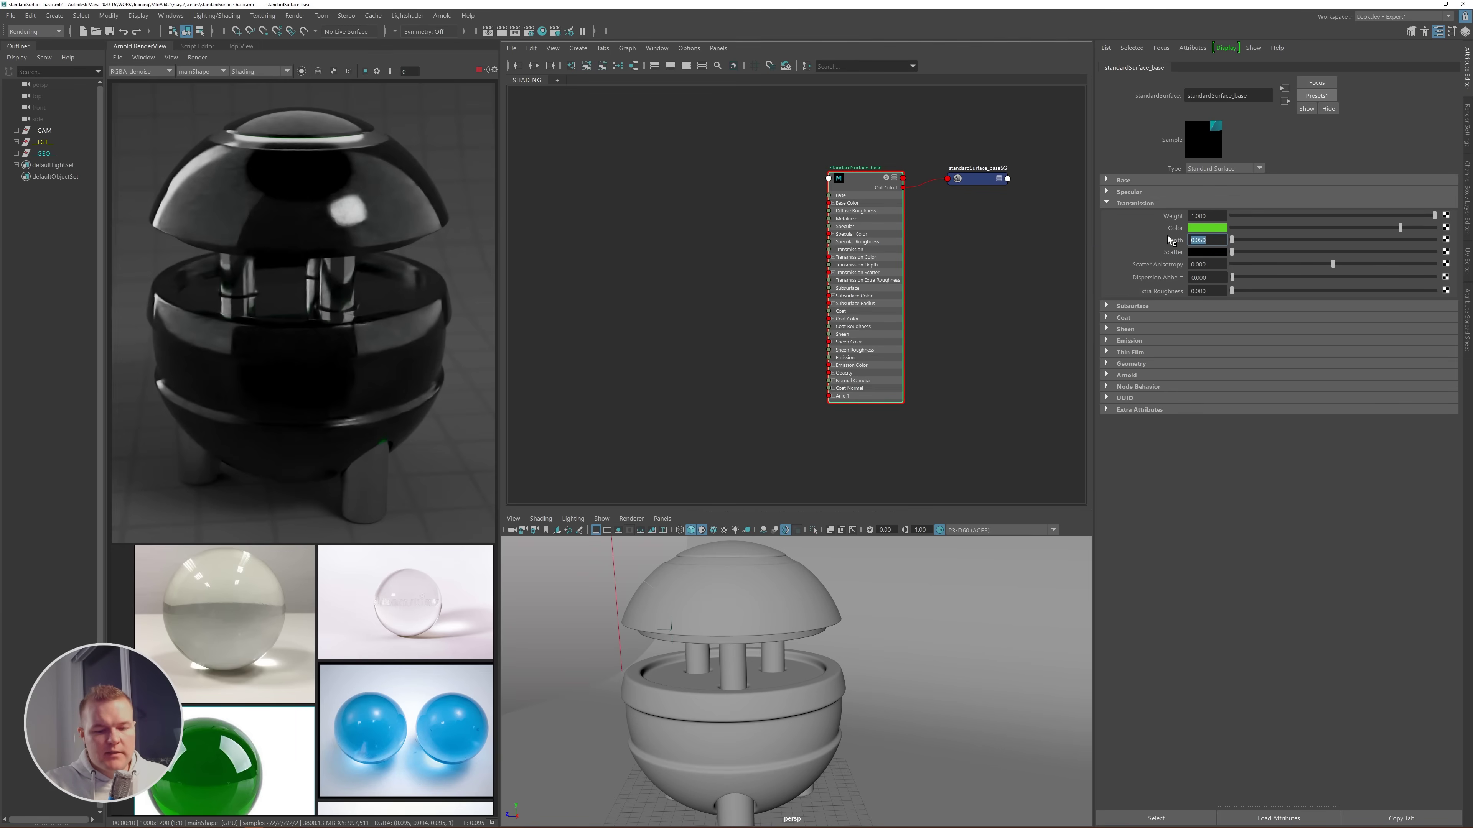
{"action": "key", "text": "Return"}
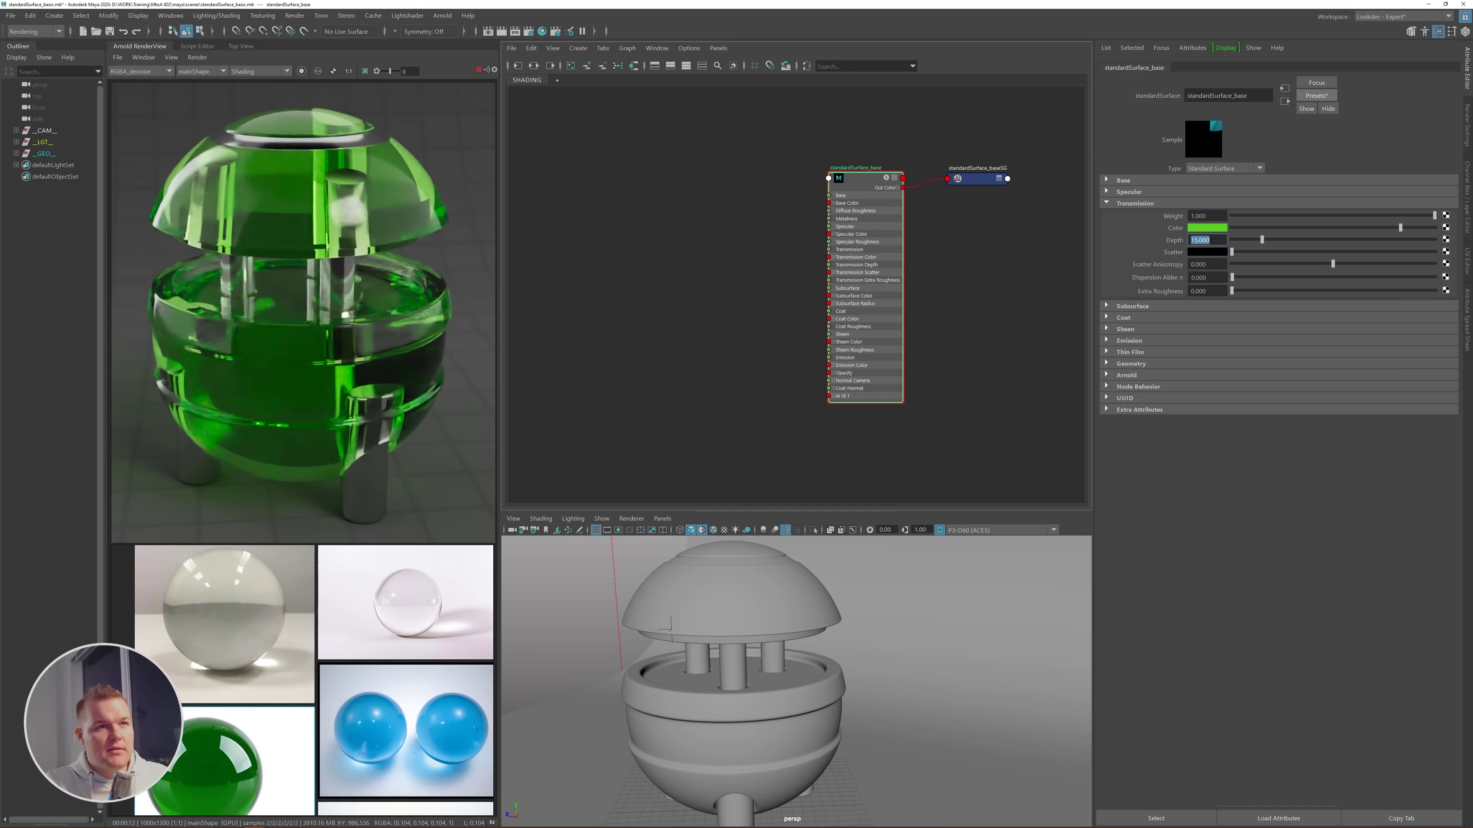
{"action": "type", "text": "50"}
{"action": "key", "text": "Return"}
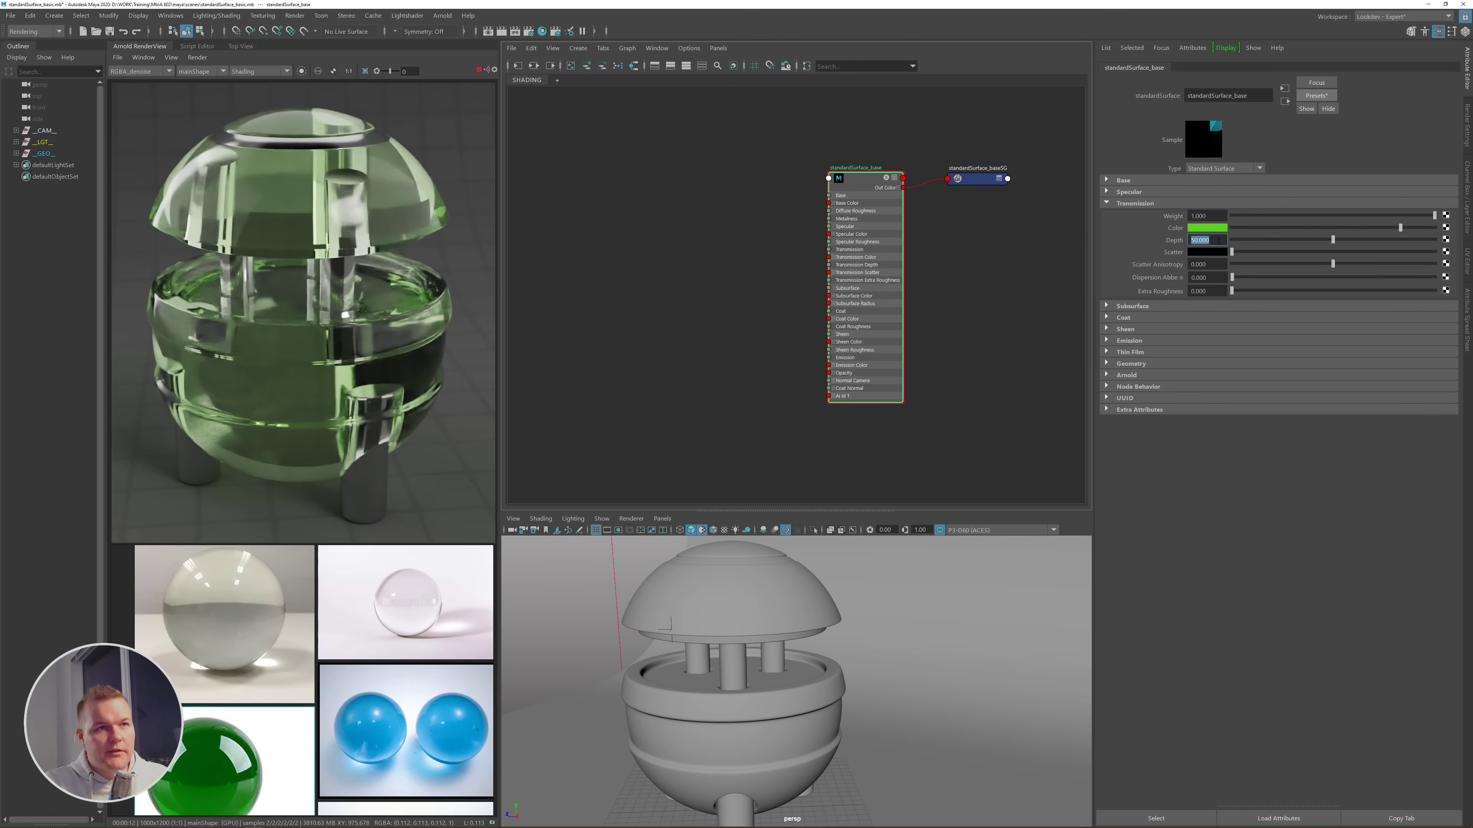
- Reset the transmission depth to 0 and desaturate the transmission color to a pale green with a saturation of about 0.145
{"action": "type", "text": "0"}
{"action": "key", "text": "Return"}
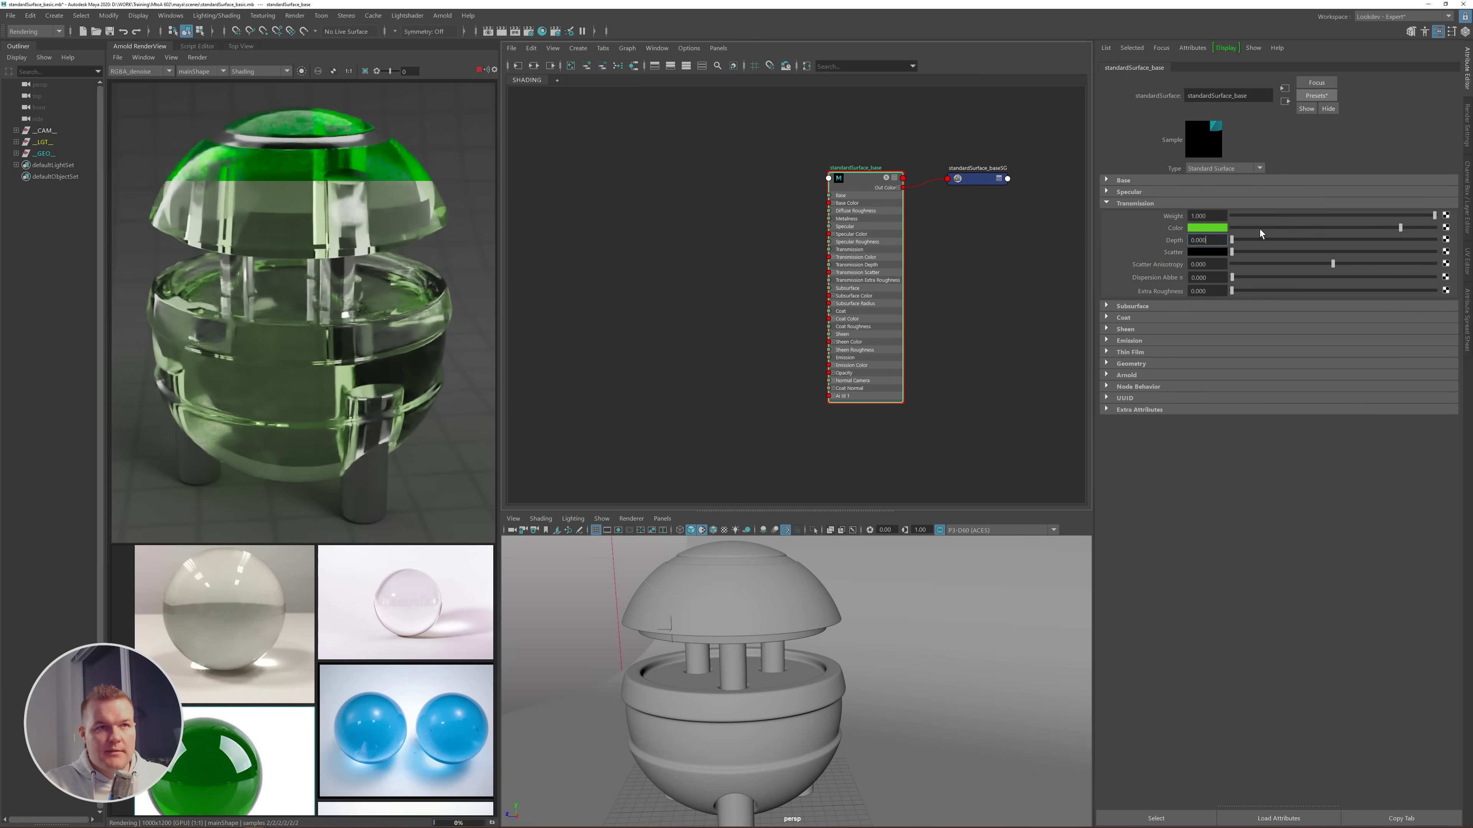
{"action": "left_click", "coordinate": [1216, 228]}
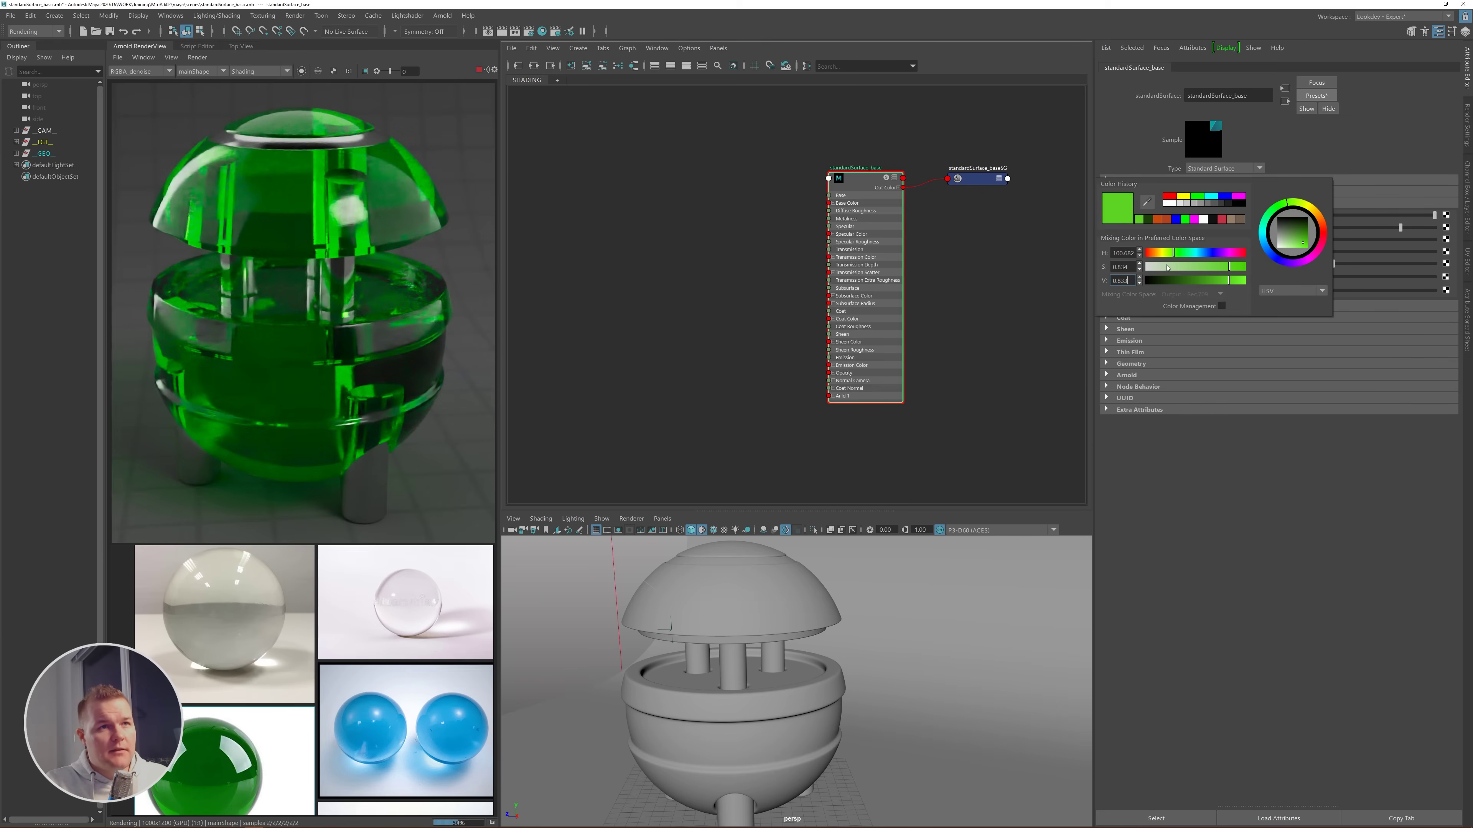
{"action": "left_click", "coordinate": [1176, 268]}
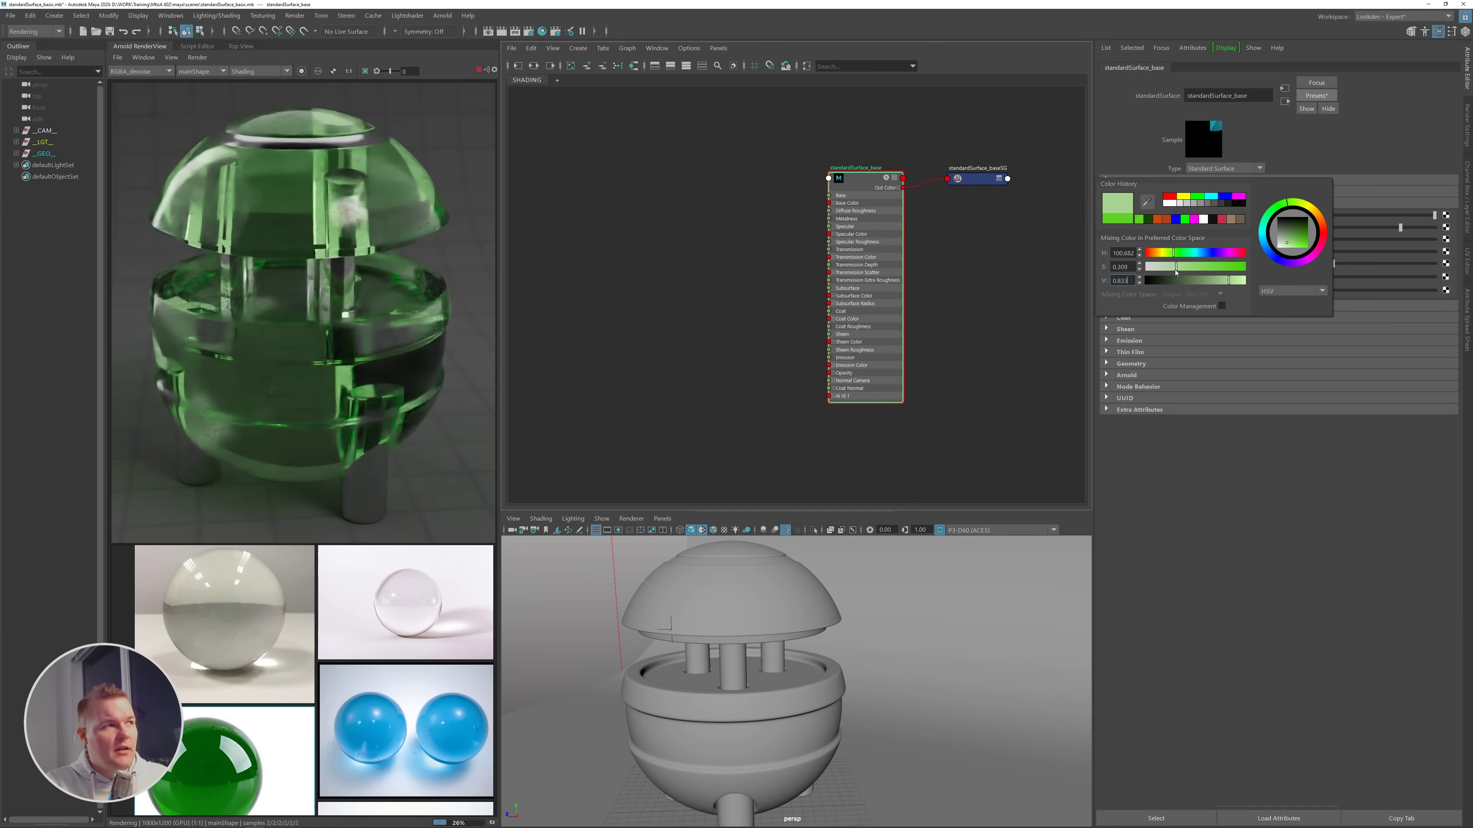
{"action": "left_click", "coordinate": [1162, 268]}
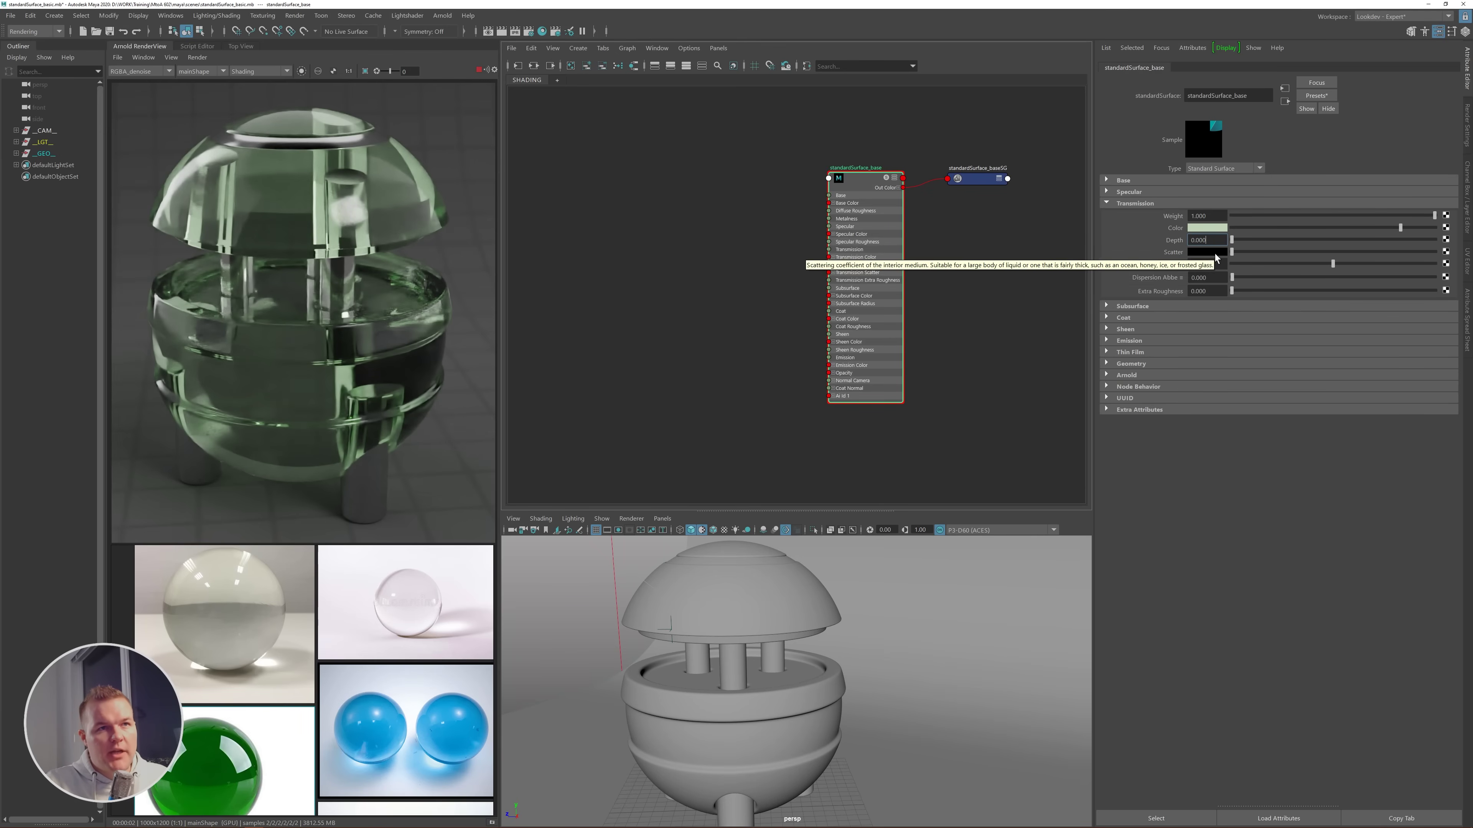
- Set the transmission scatter color to a light pale green and raise the transmission depth to about 7.94
{"action": "left_click", "coordinate": [1215, 253]}
{"action": "left_click", "coordinate": [1206, 306]}
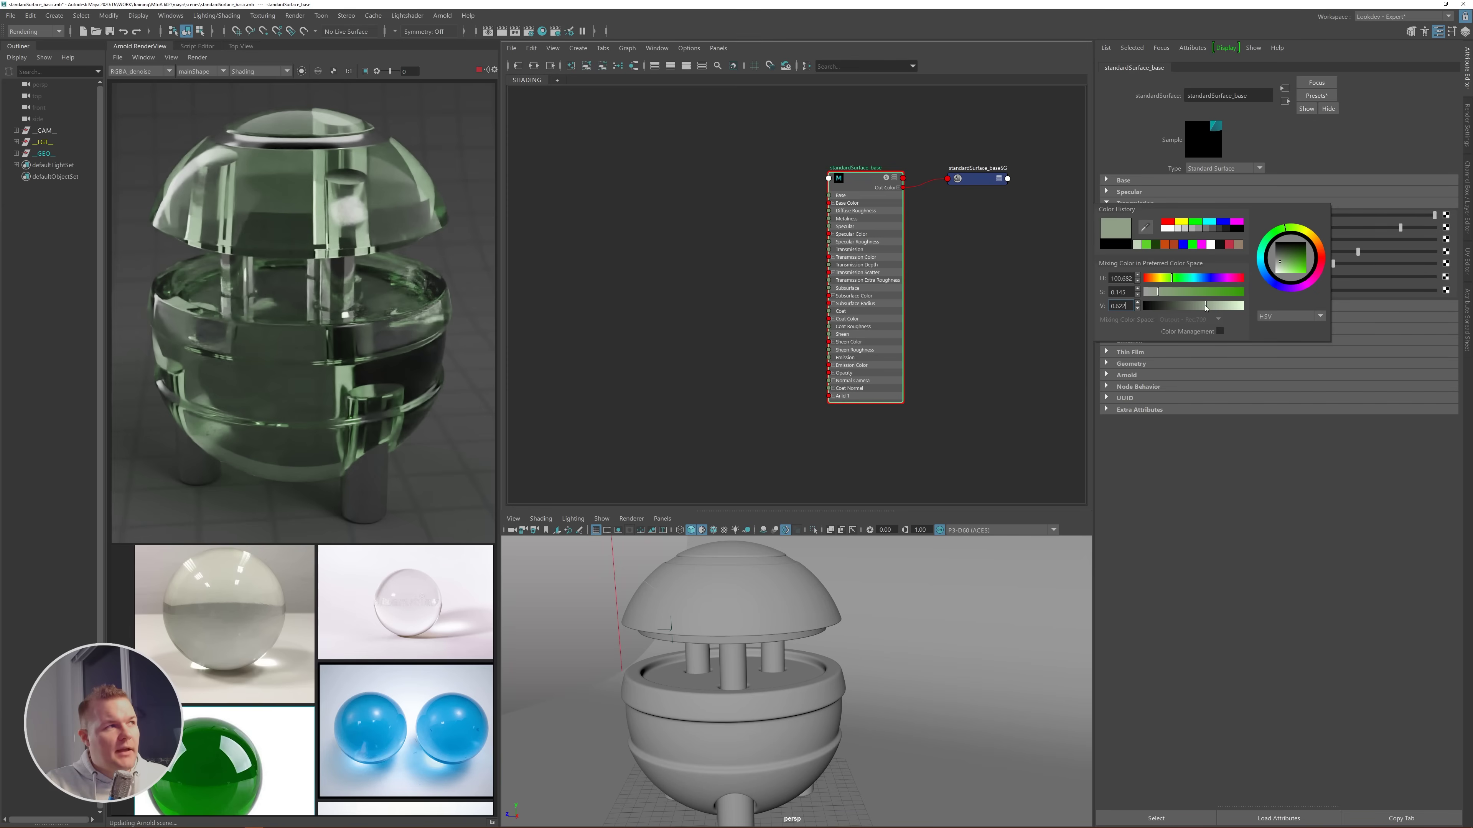
{"action": "left_click", "coordinate": [1226, 305]}
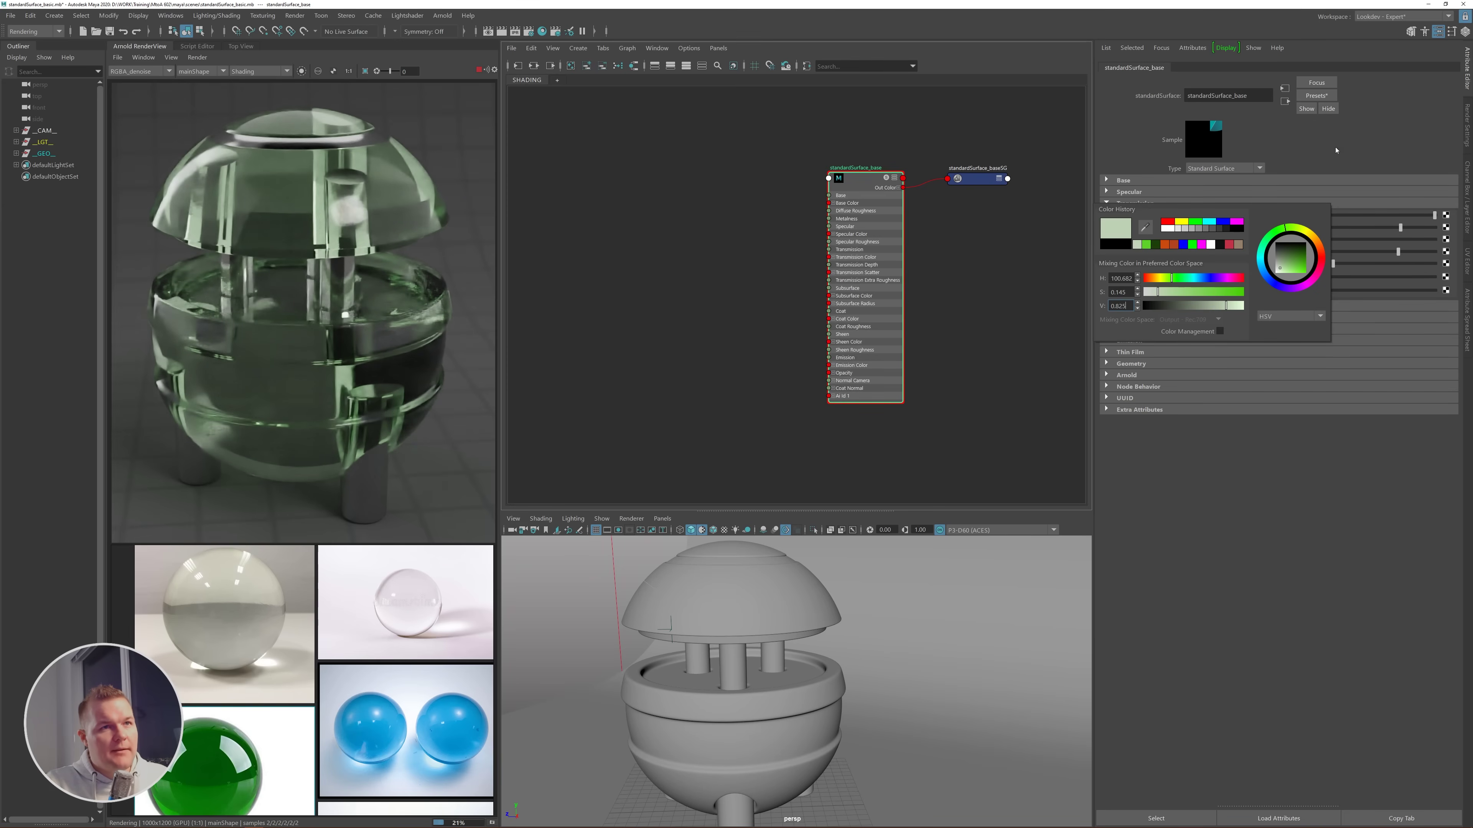
{"action": "left_click", "coordinate": [1259, 238]}
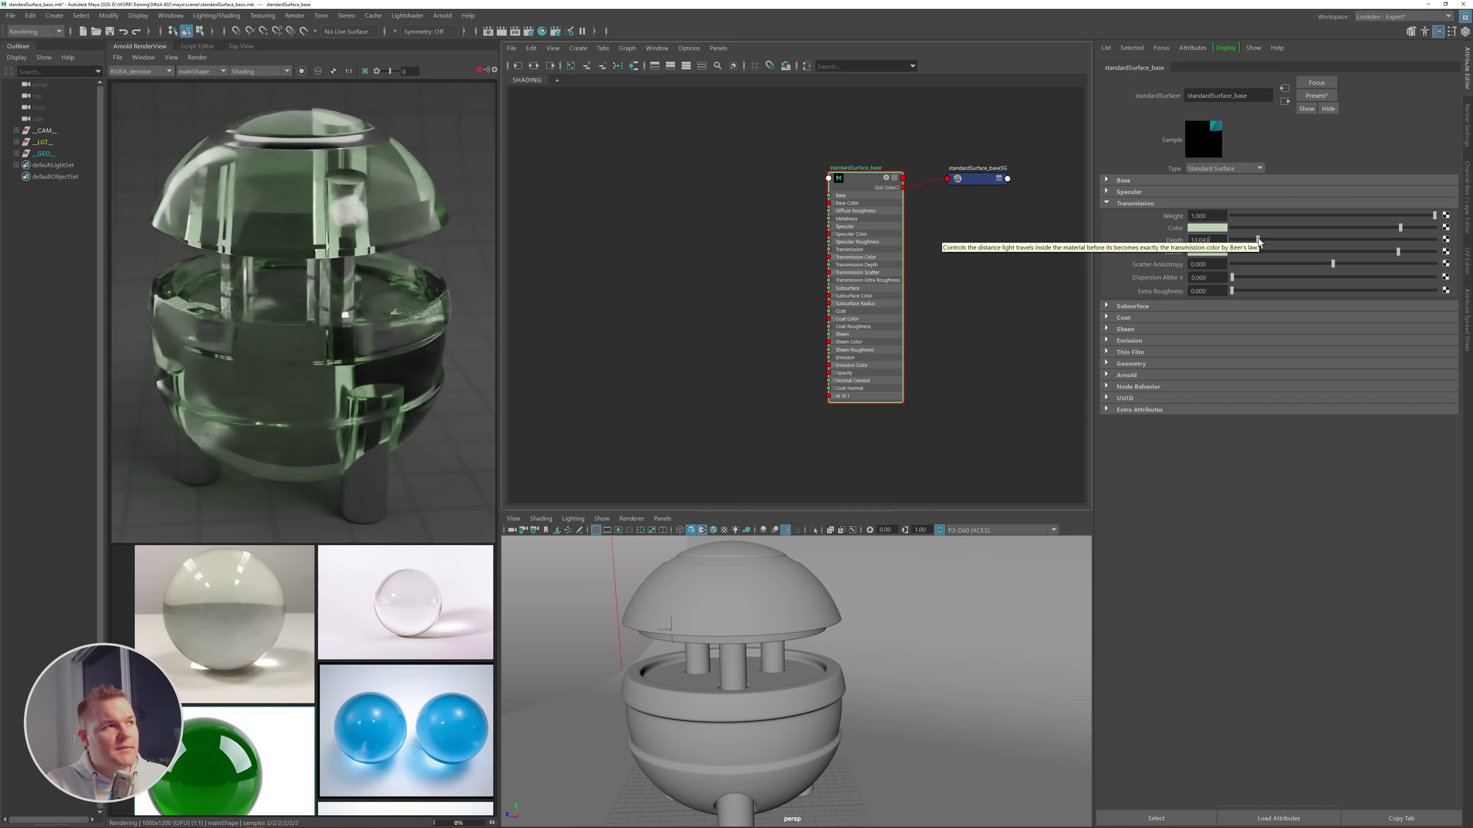
{"action": "left_click", "coordinate": [1237, 238]}
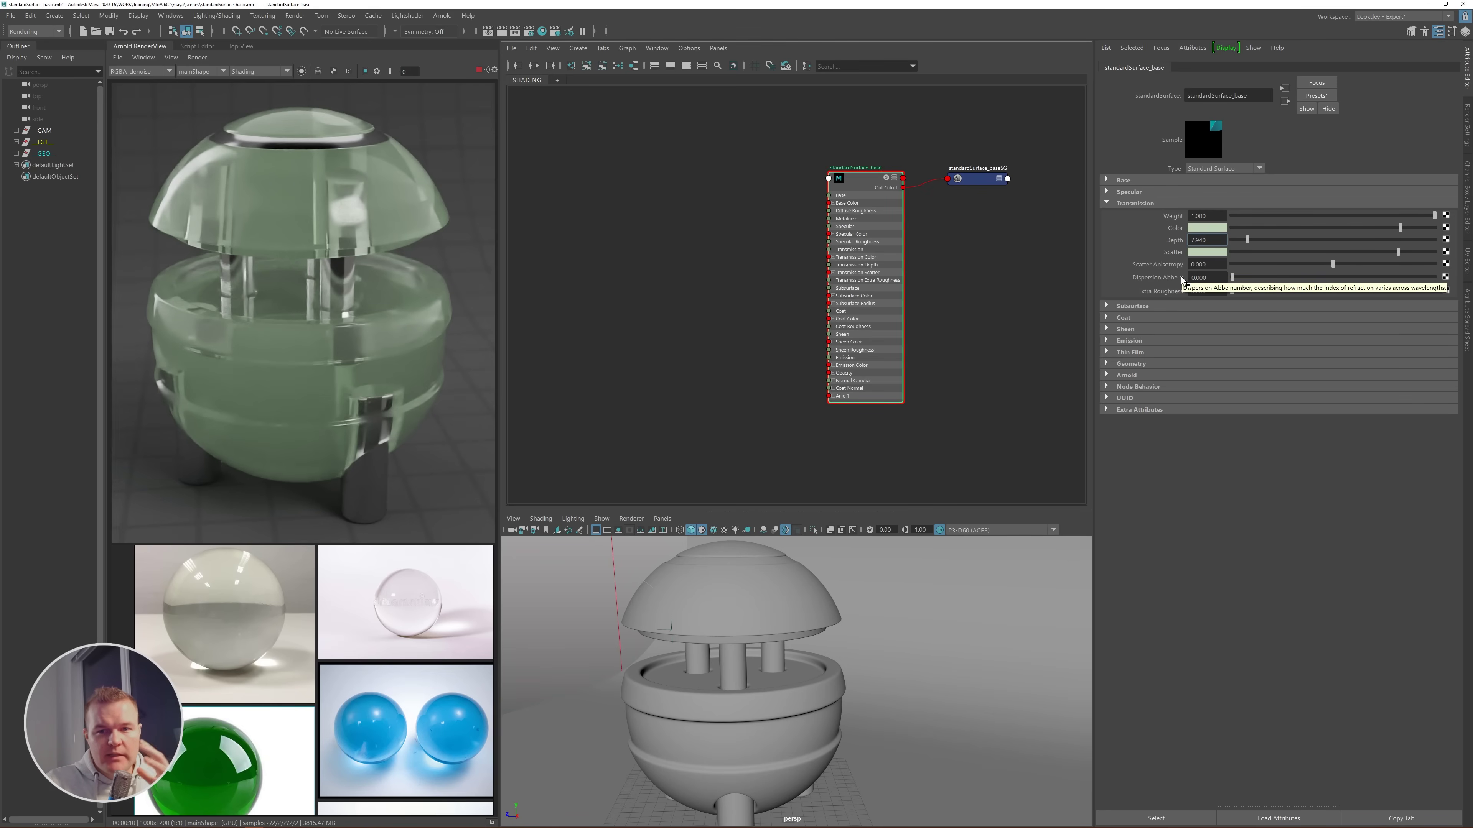
- Reset the transmission to clear glass with a white color, 0 depth and black scatter
{"action": "left_click_drag", "start_coordinate": [1244, 252], "coordinate": [1171, 227]}
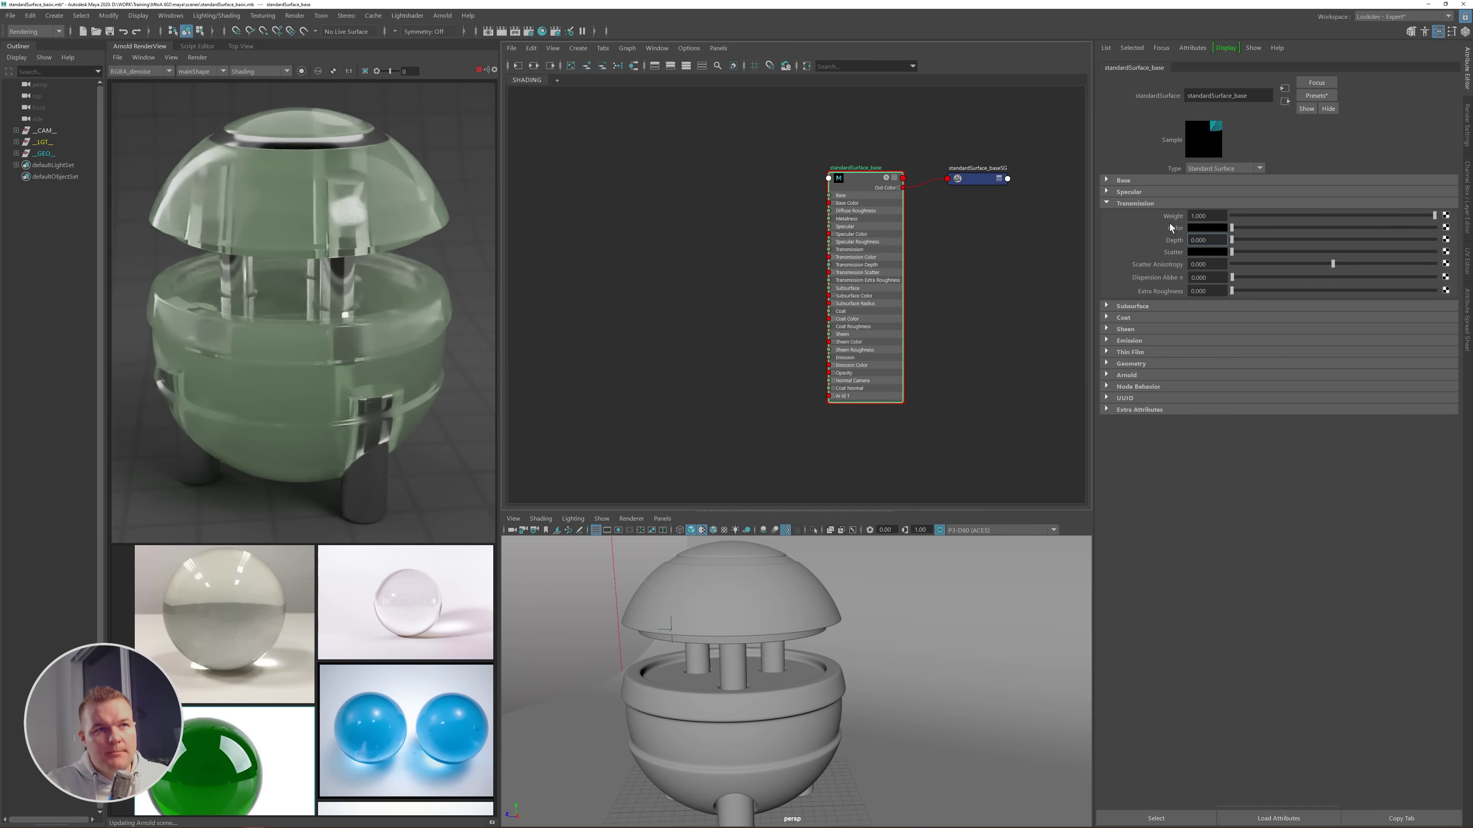
{"action": "left_click", "coordinate": [1202, 227]}
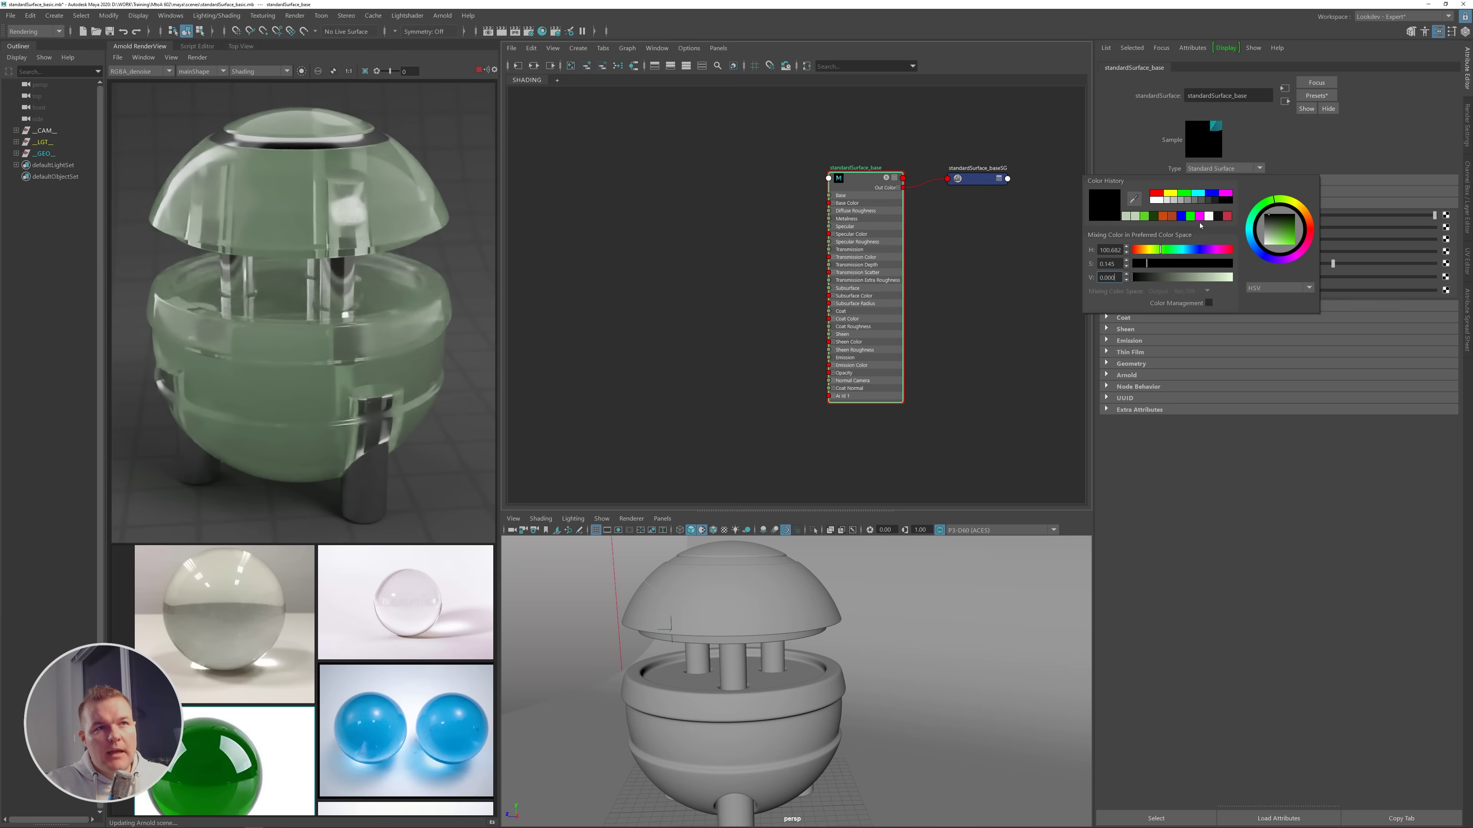
{"action": "left_click", "coordinate": [1156, 201]}
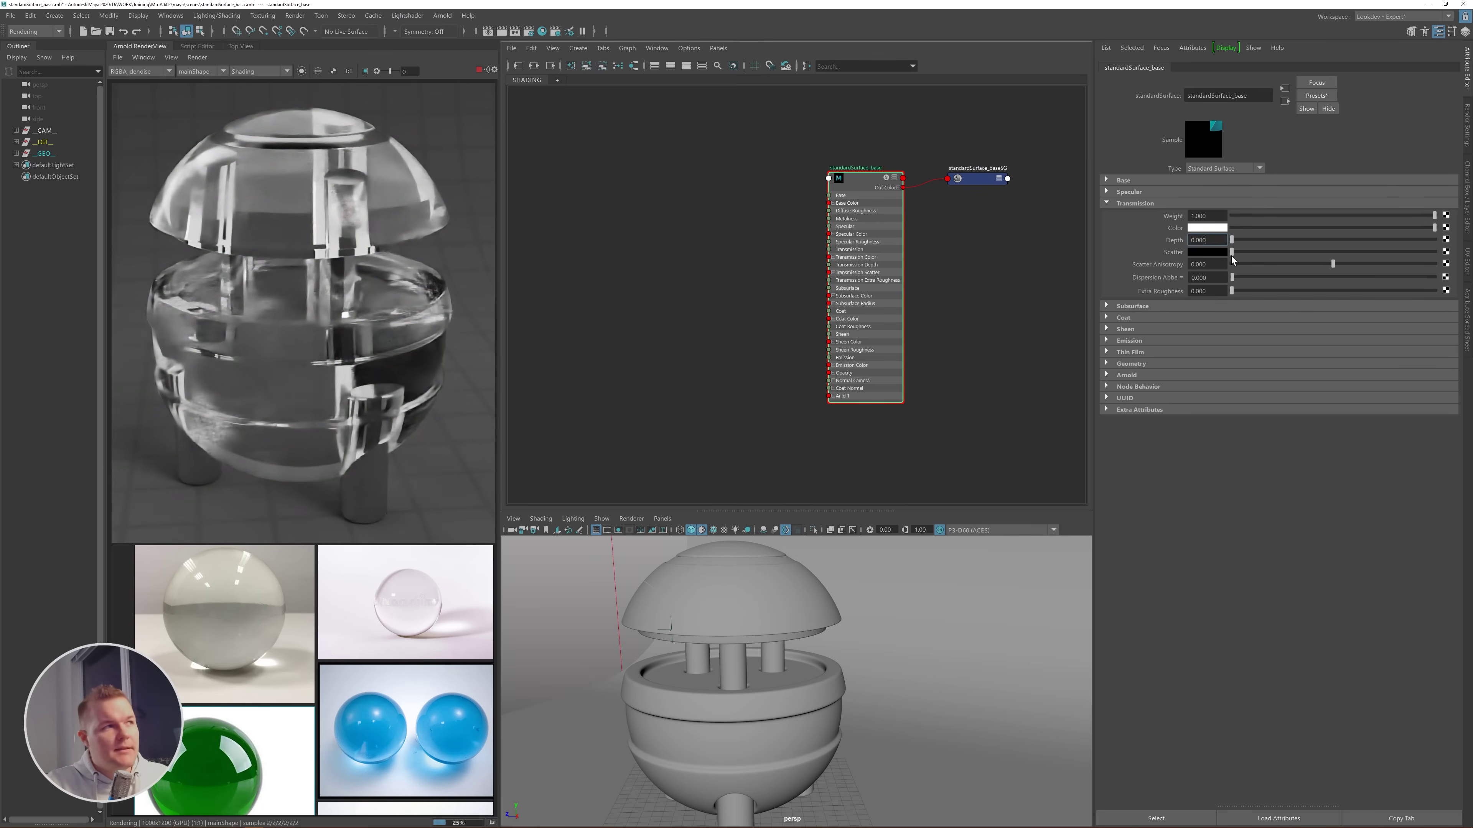
- Try a dispersion Abbe value of 20 on the clear glass, and restore it to 0
{"action": "left_click_drag", "start_coordinate": [1212, 278], "coordinate": [1151, 276]}
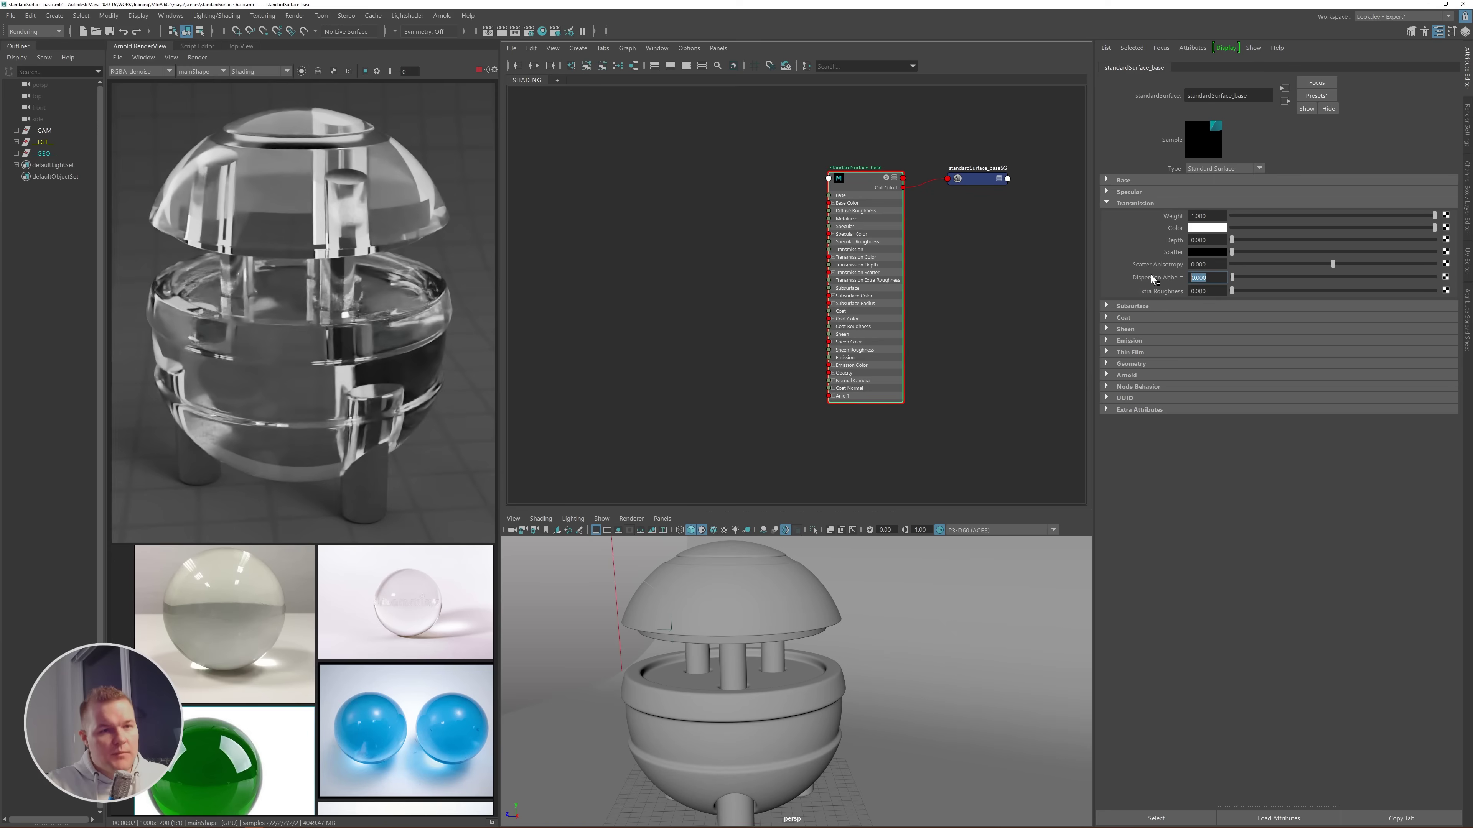
{"action": "type", "text": "20"}
{"action": "key", "text": "Return"}
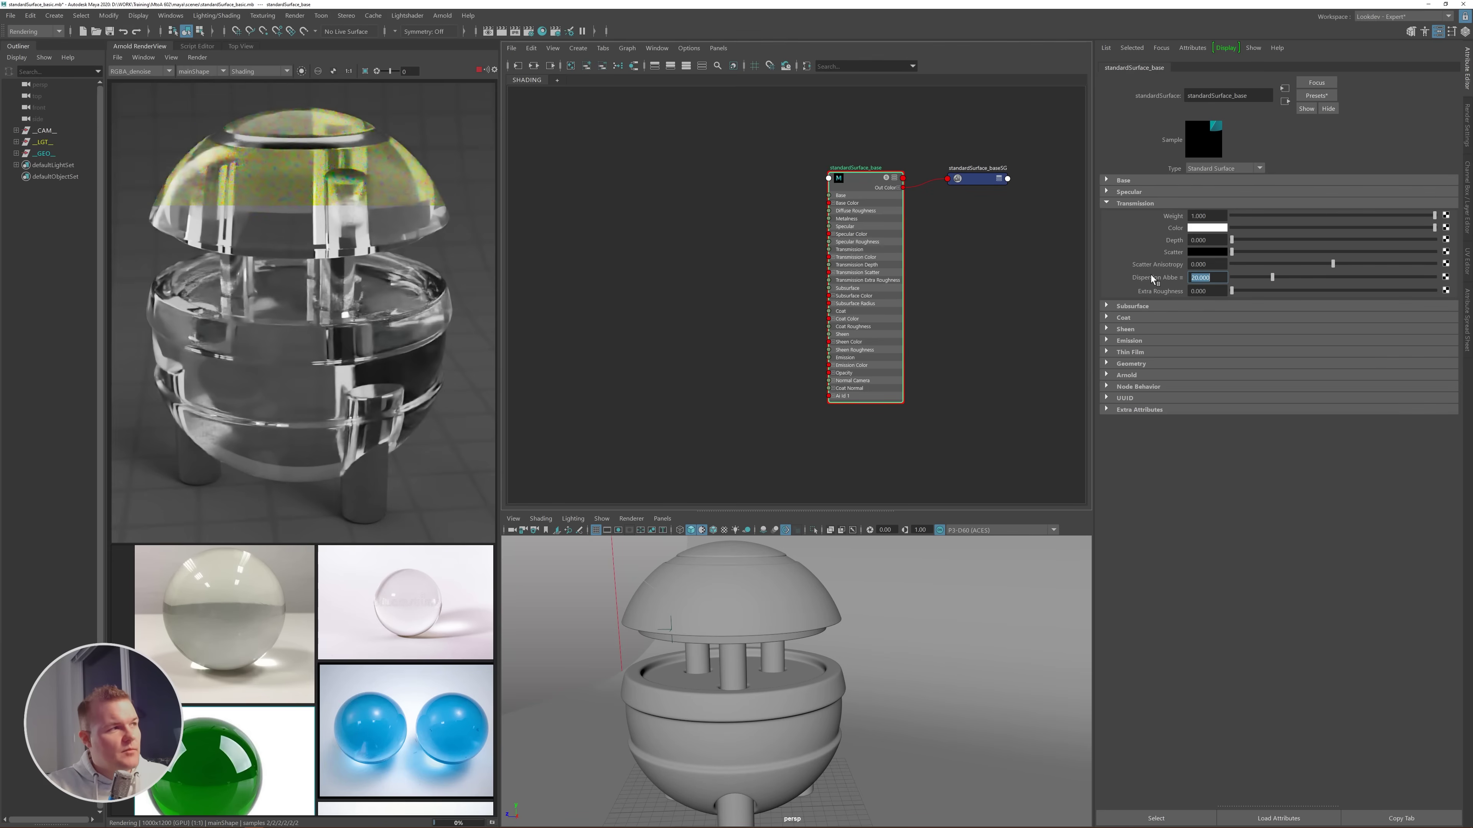
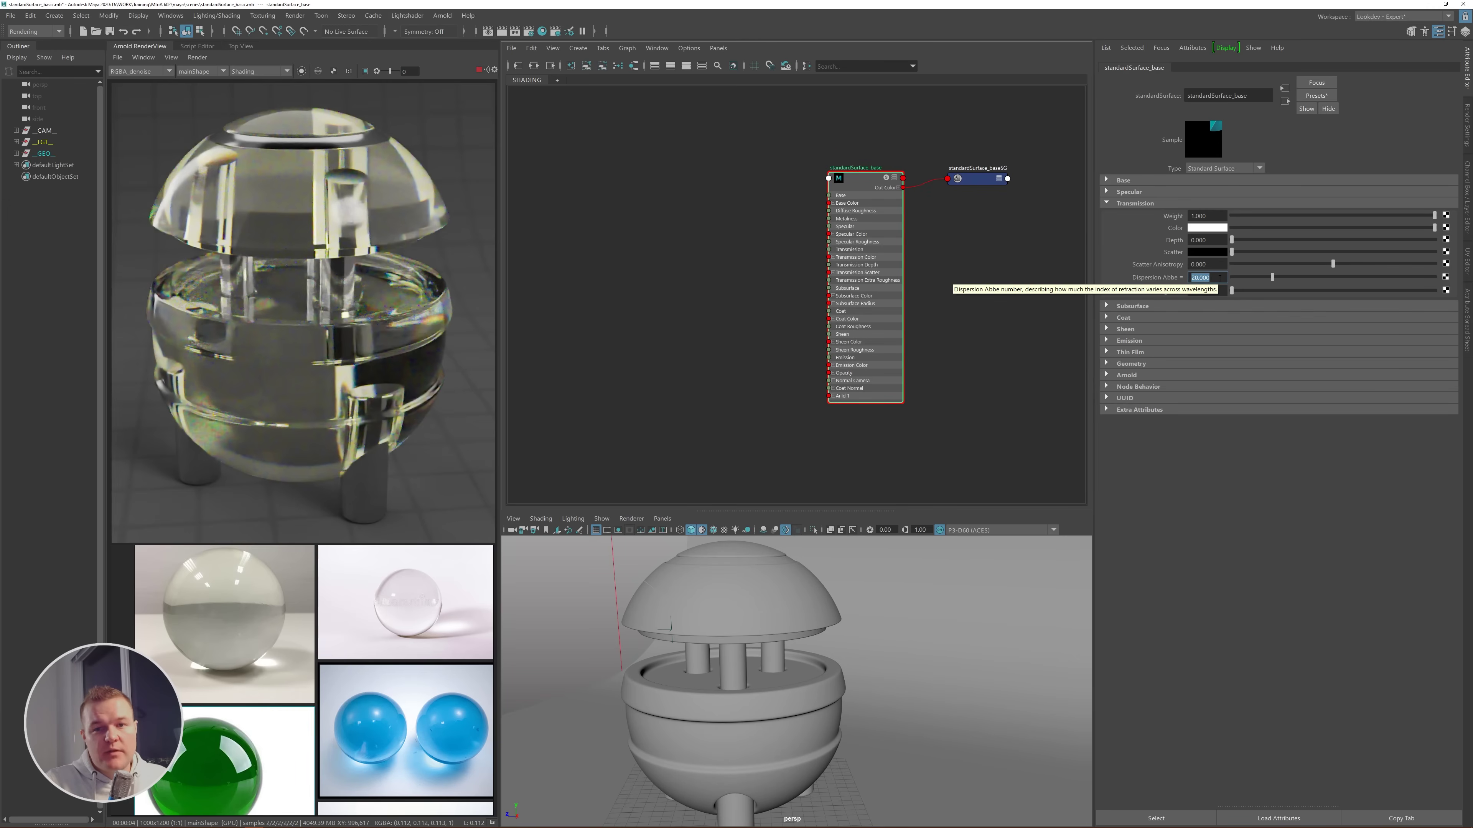
{"action": "type", "text": "0"}
{"action": "key", "text": "Return"}
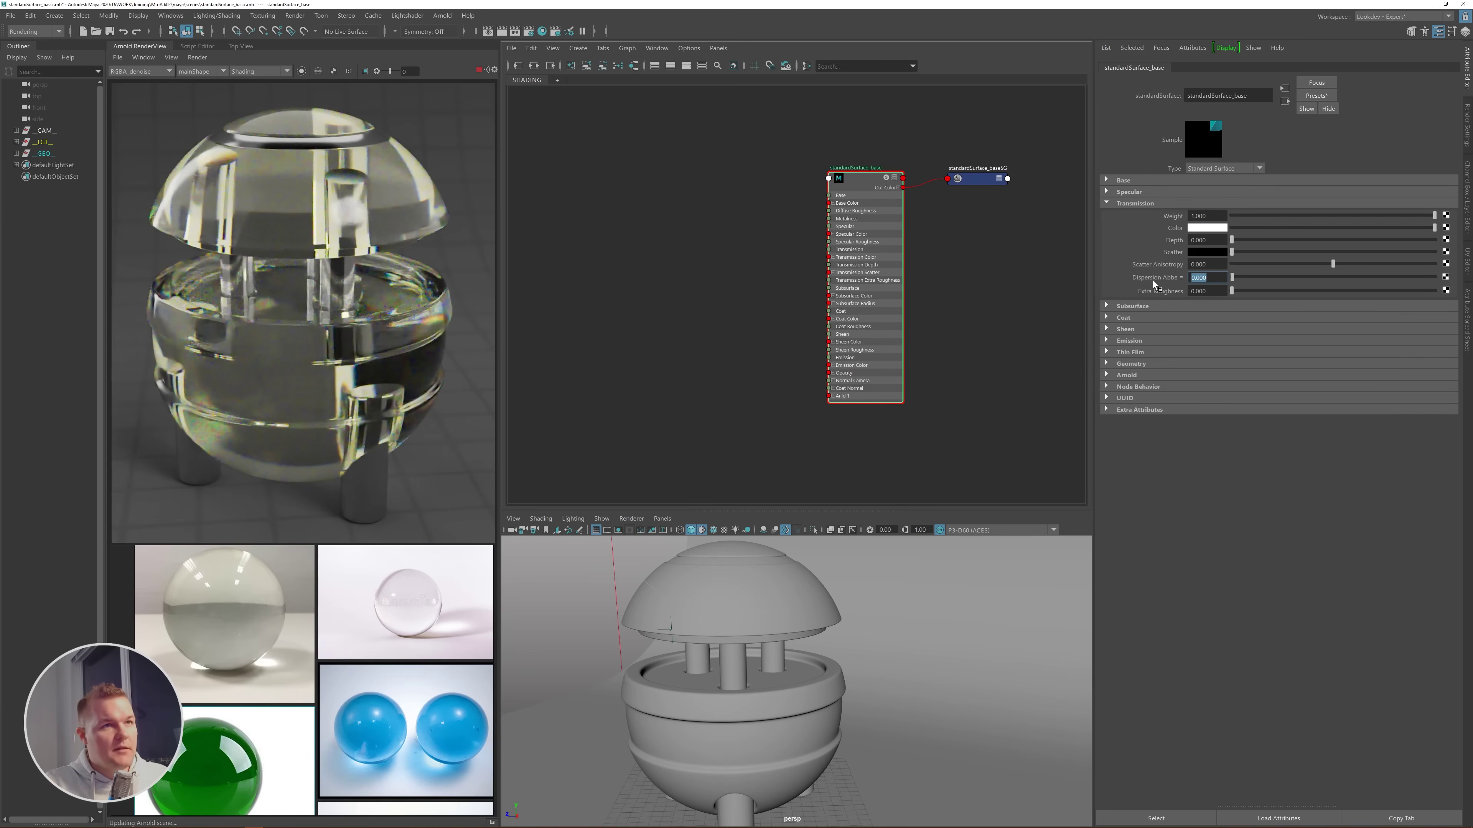
- Swap the transmission settings for the subsurface settings and replace the shader's values with the _BASE preset
{"action": "left_click", "coordinate": [1131, 203]}
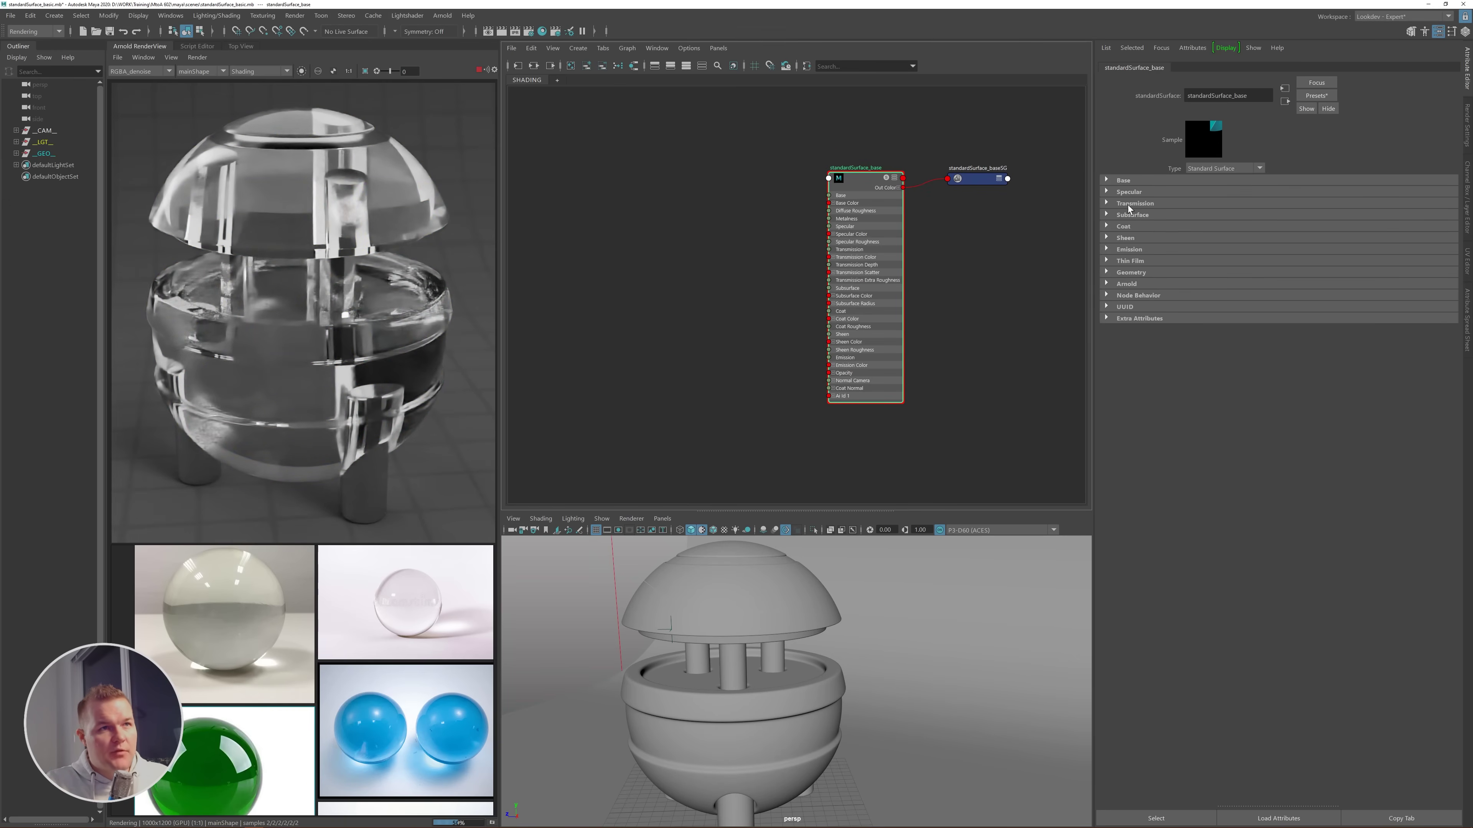
{"action": "left_click", "coordinate": [1132, 215]}
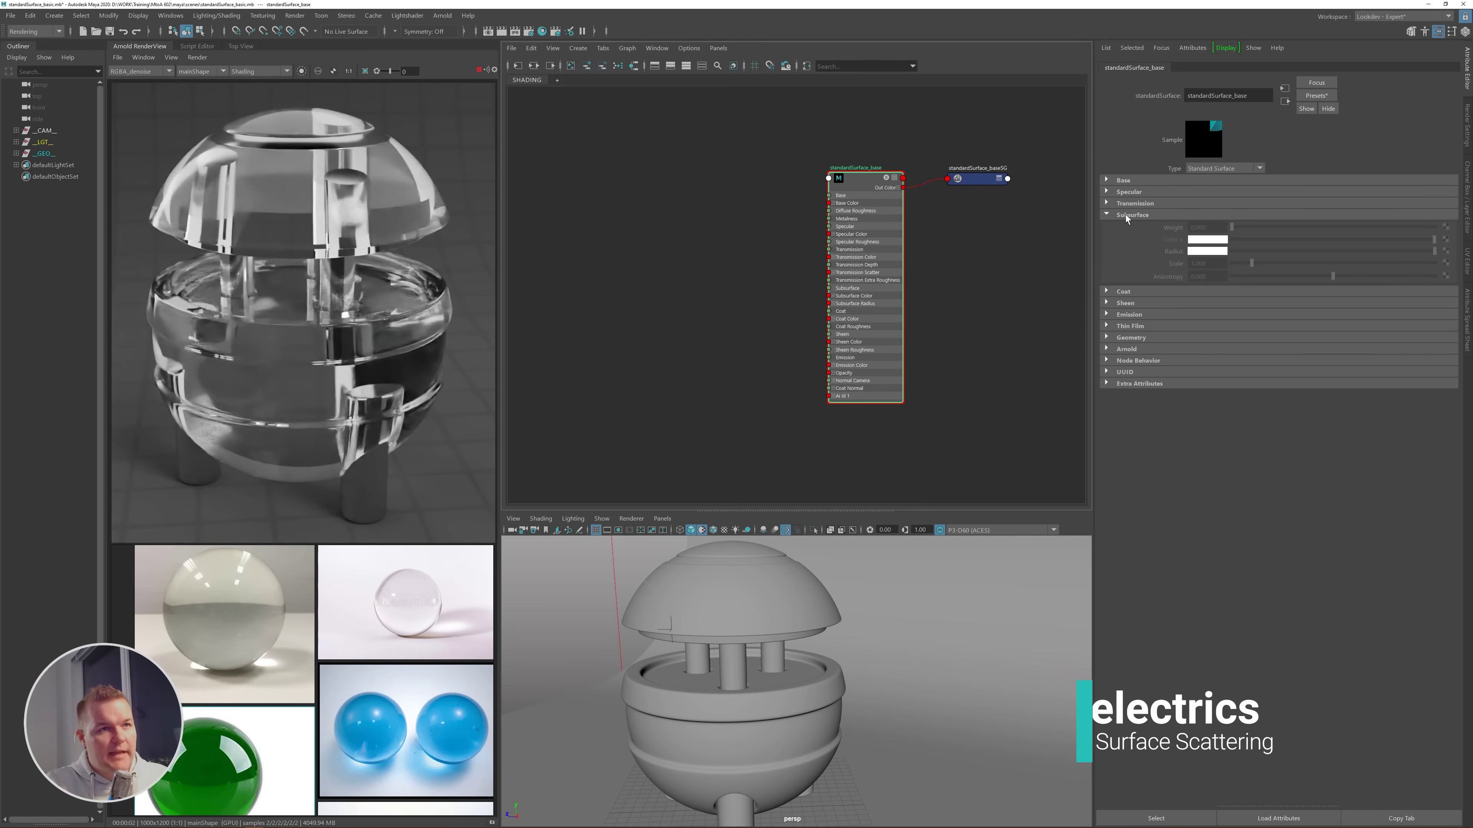
{"action": "left_click", "coordinate": [1317, 96]}
{"action": "mouse_move", "coordinate": [1351, 222]}
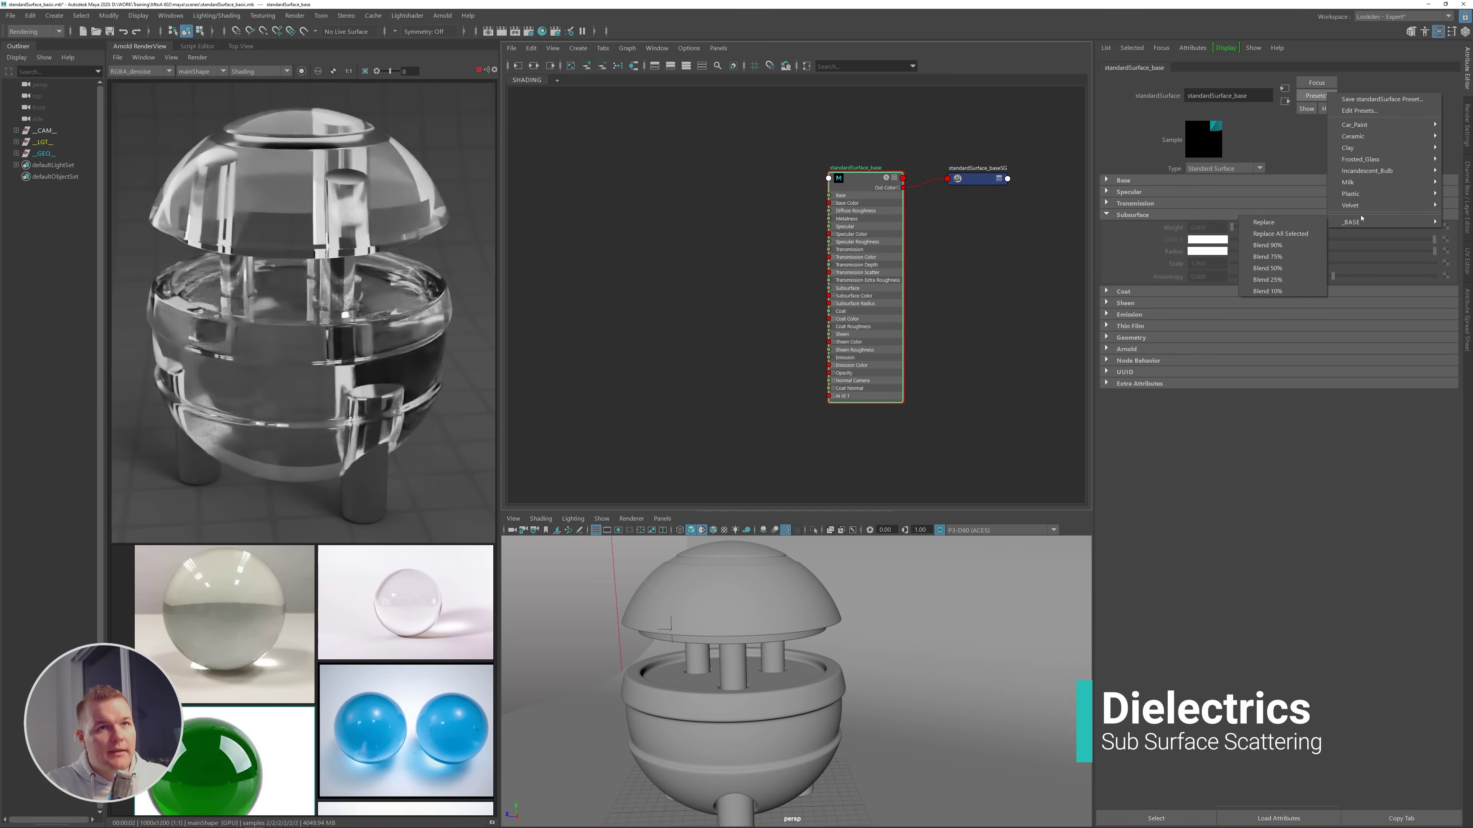
{"action": "left_click", "coordinate": [1284, 223]}
- Expand the extra attributes and open the choices for the Arnold sub-surface type
{"action": "left_click", "coordinate": [1133, 383]}
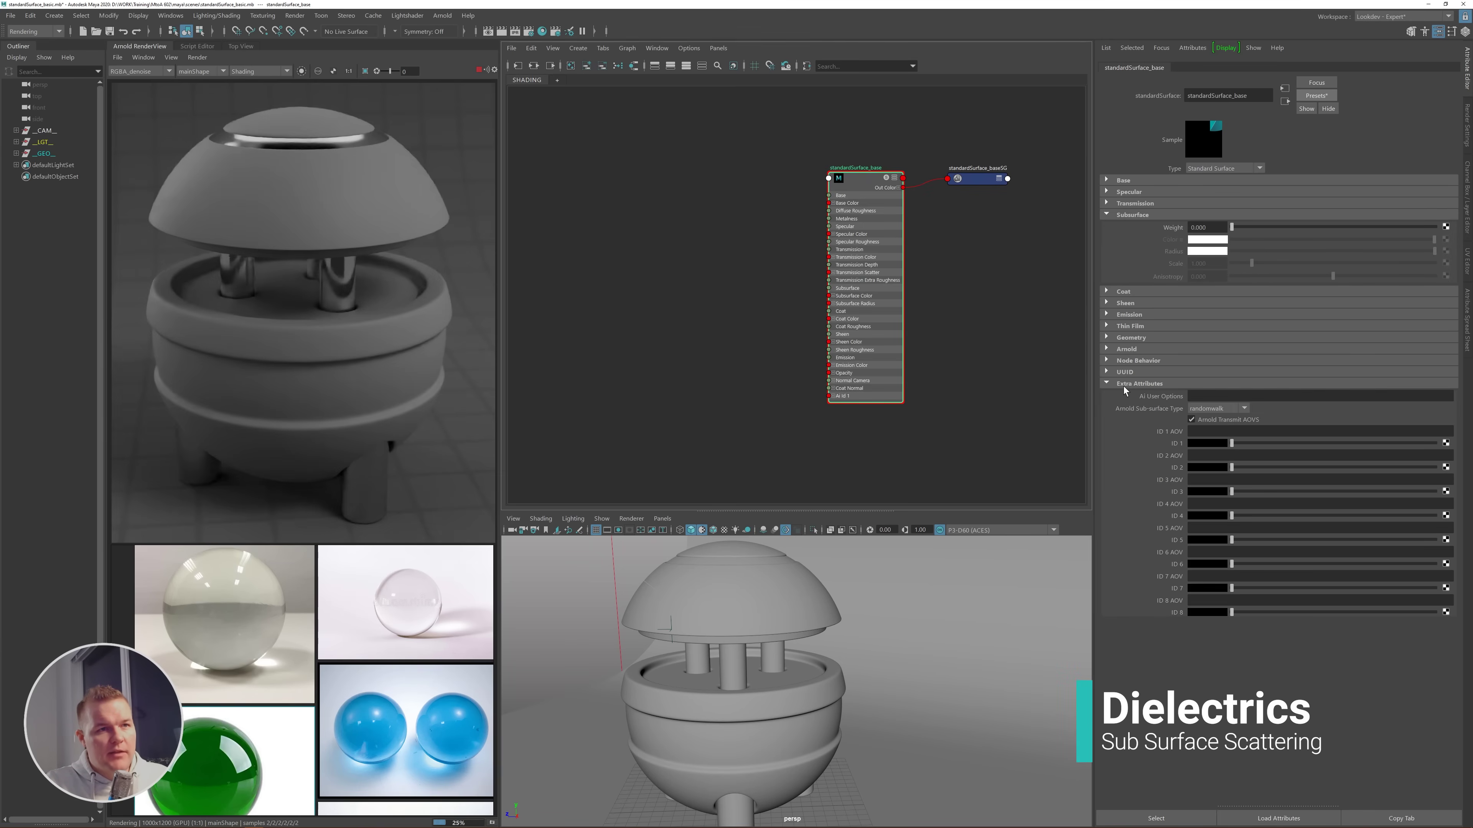
{"action": "left_click", "coordinate": [1205, 408]}
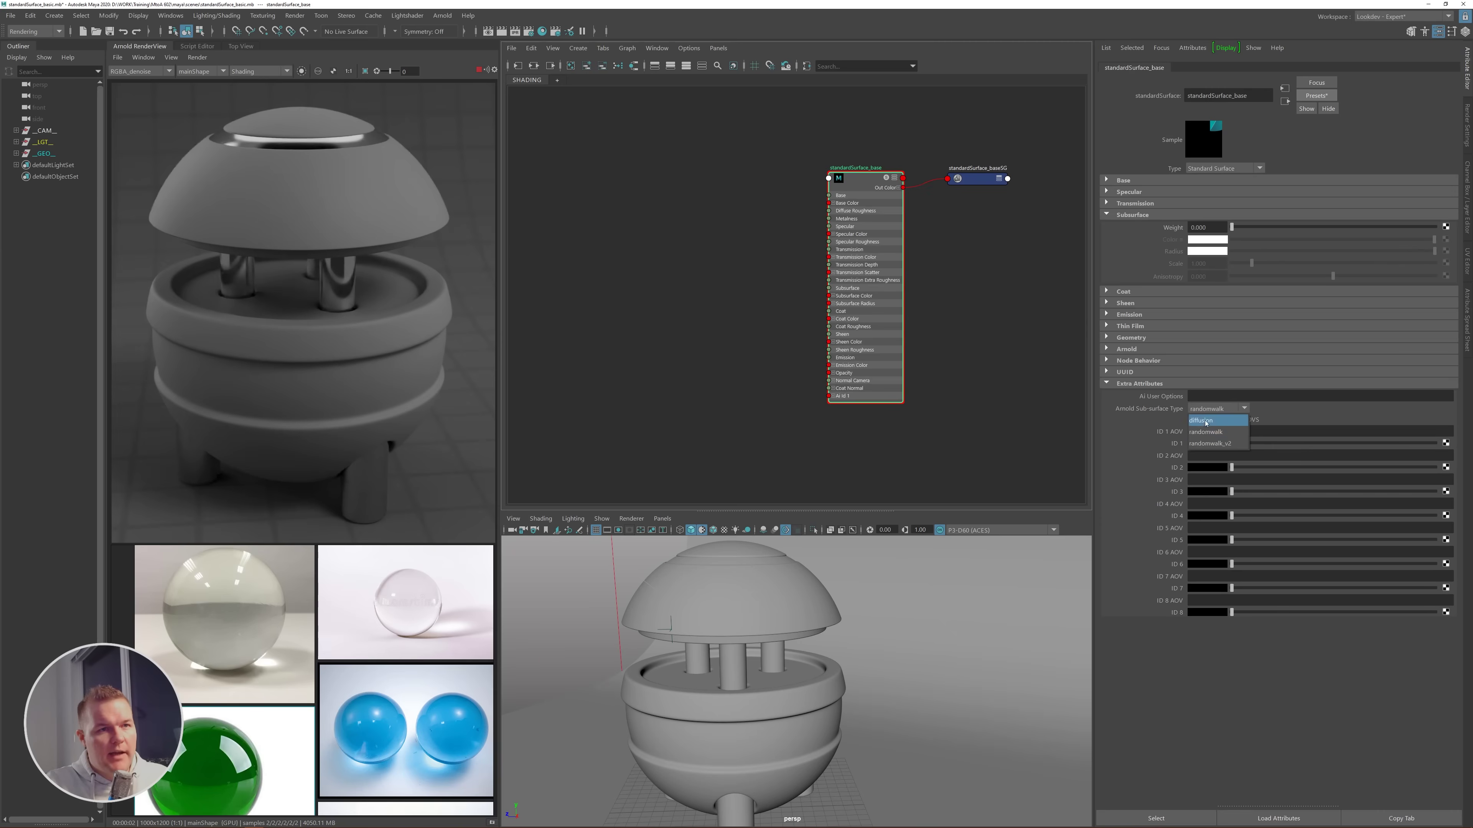
- Set the Arnold subsurface type of standardSurface_base to randomwalk_v2 and collapse the Extra Attributes section
{"action": "left_click", "coordinate": [1202, 443]}
{"action": "left_click", "coordinate": [1128, 385]}
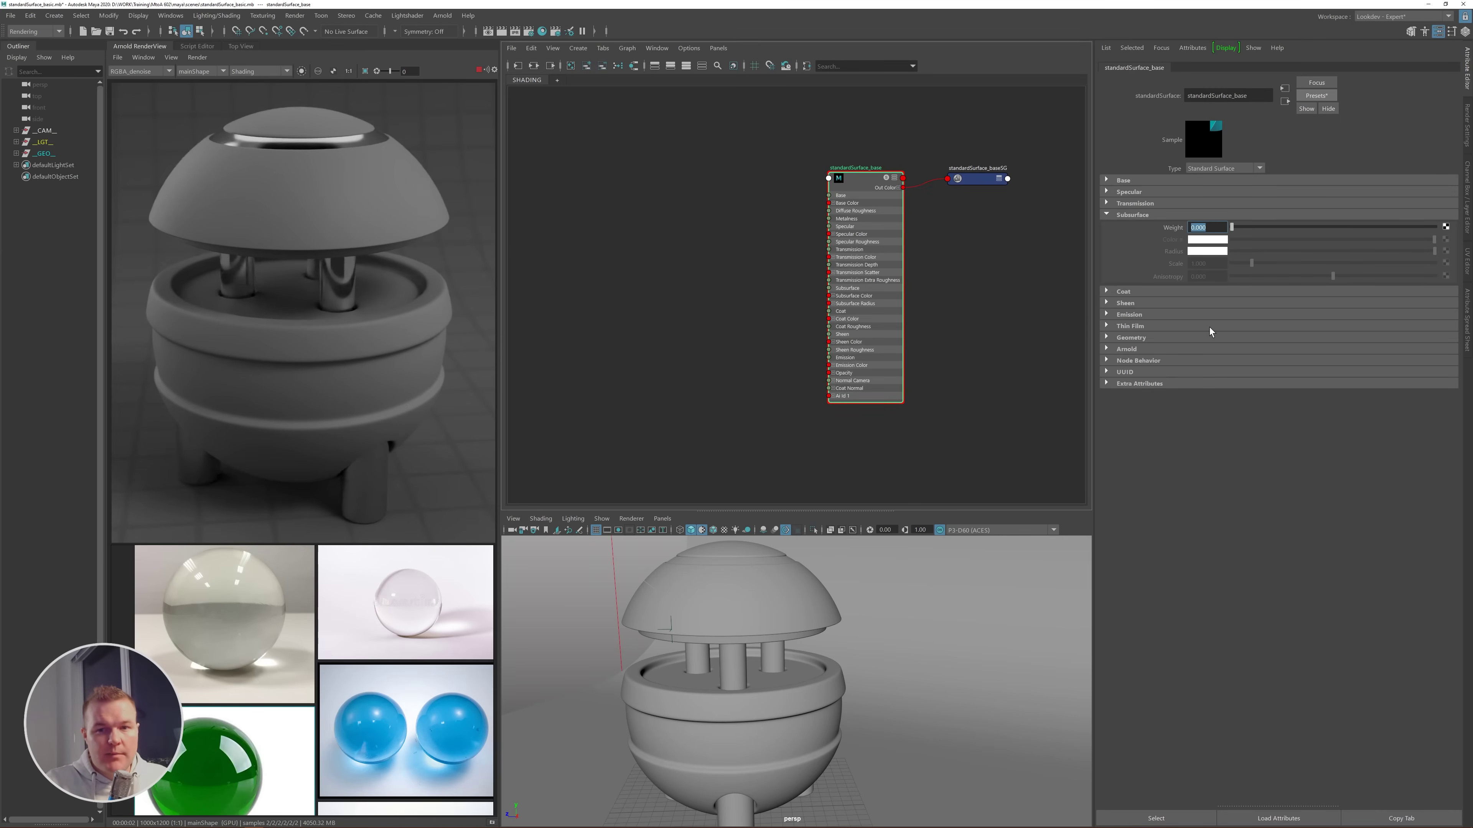
- Examine the subsurface reference images of glowing candles, wax balls and green stone spheres
{"action": "scroll", "coordinate": [316, 632], "scroll_direction": "down", "scroll_amount": 5}
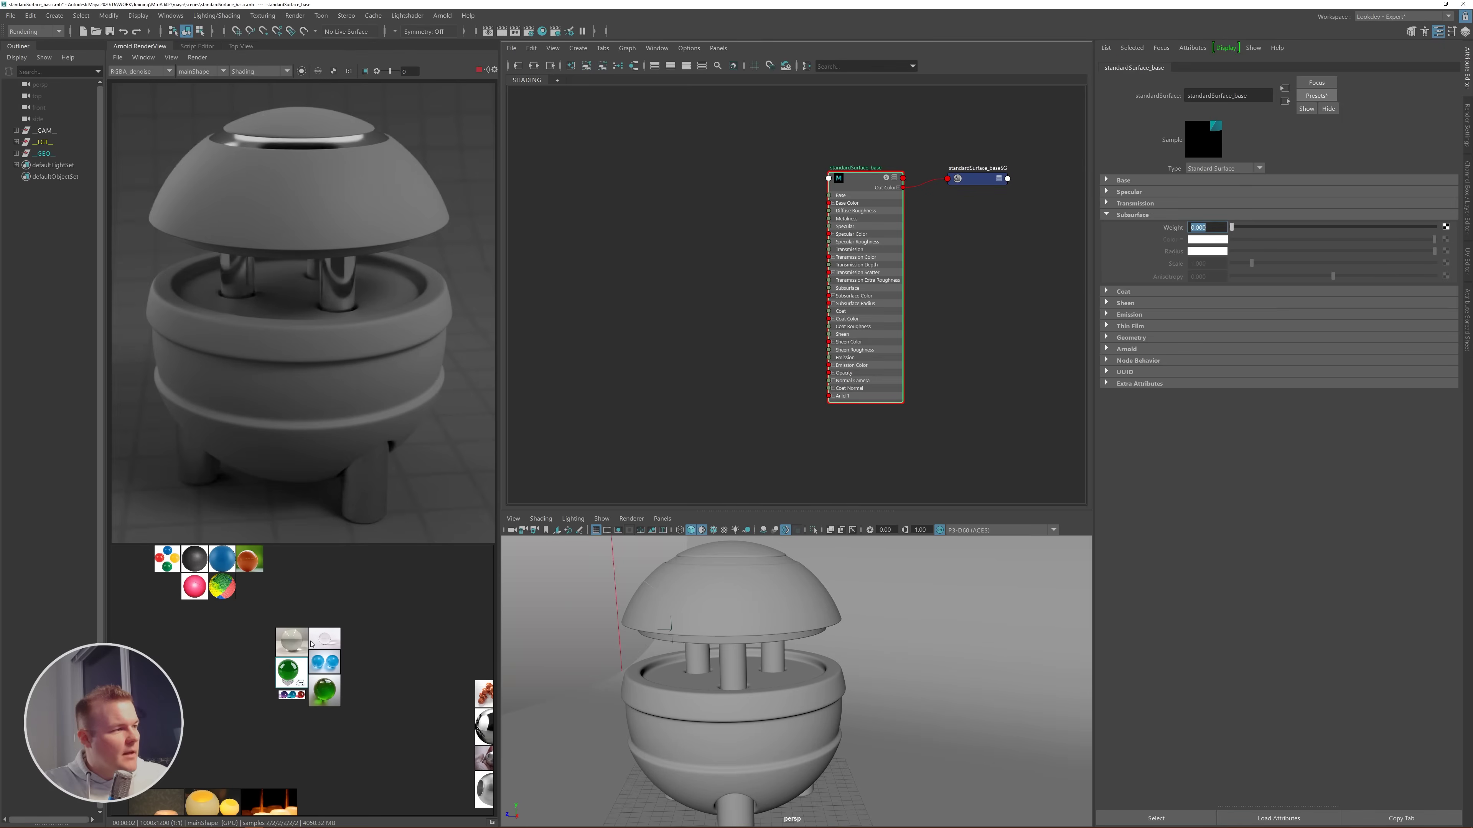
{"action": "scroll", "coordinate": [271, 740], "scroll_direction": "up", "scroll_amount": 8}
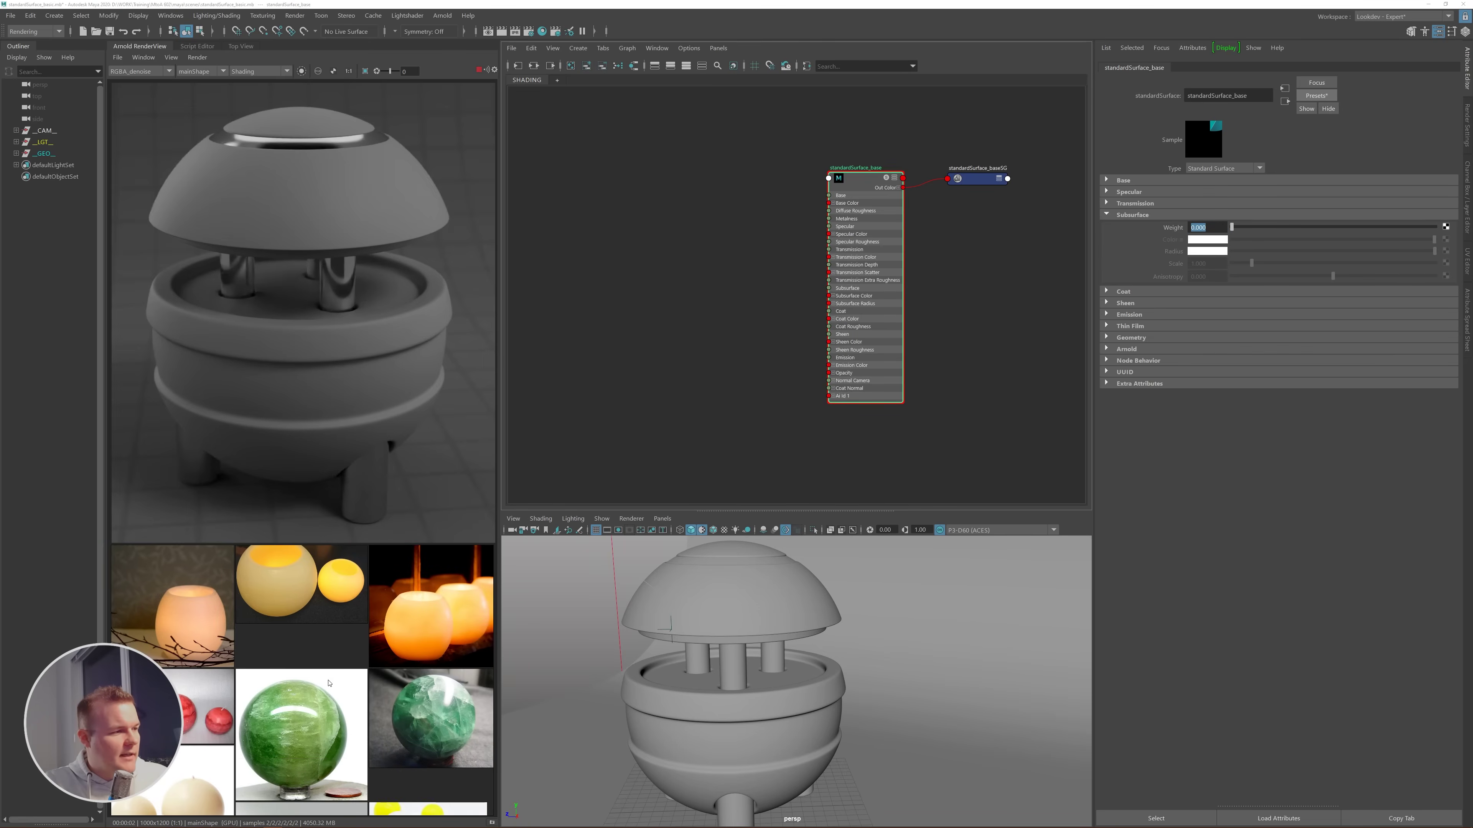
{"action": "scroll", "coordinate": [276, 662], "scroll_direction": "down", "scroll_amount": 5}
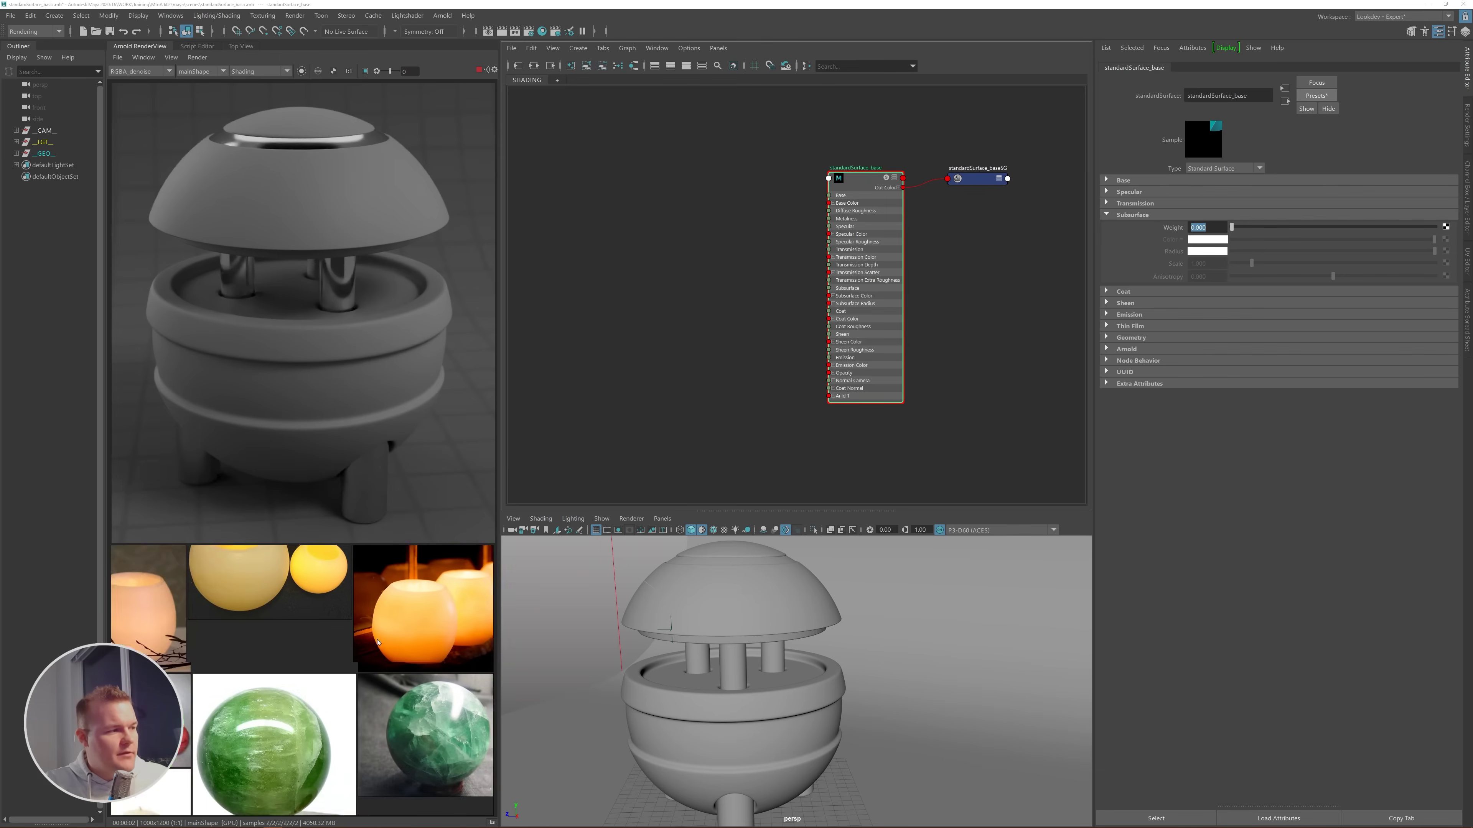
{"action": "scroll", "coordinate": [251, 681], "scroll_direction": "up", "scroll_amount": 6}
{"action": "scroll", "coordinate": [167, 642], "scroll_direction": "down", "scroll_amount": 4}
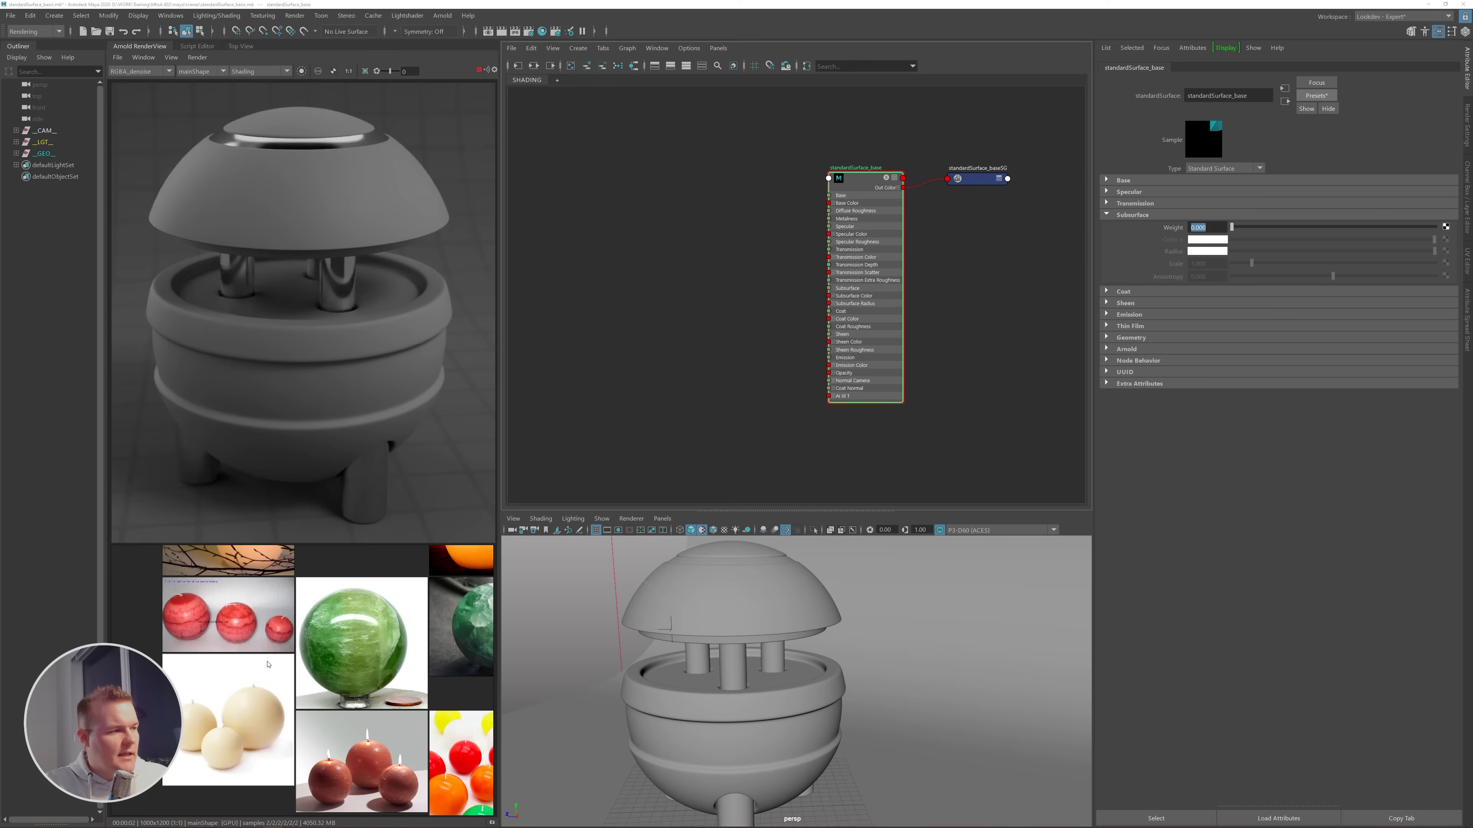
{"action": "scroll", "coordinate": [192, 621], "scroll_direction": "up", "scroll_amount": 2}
{"action": "scroll", "coordinate": [211, 595], "scroll_direction": "down", "scroll_amount": 2}
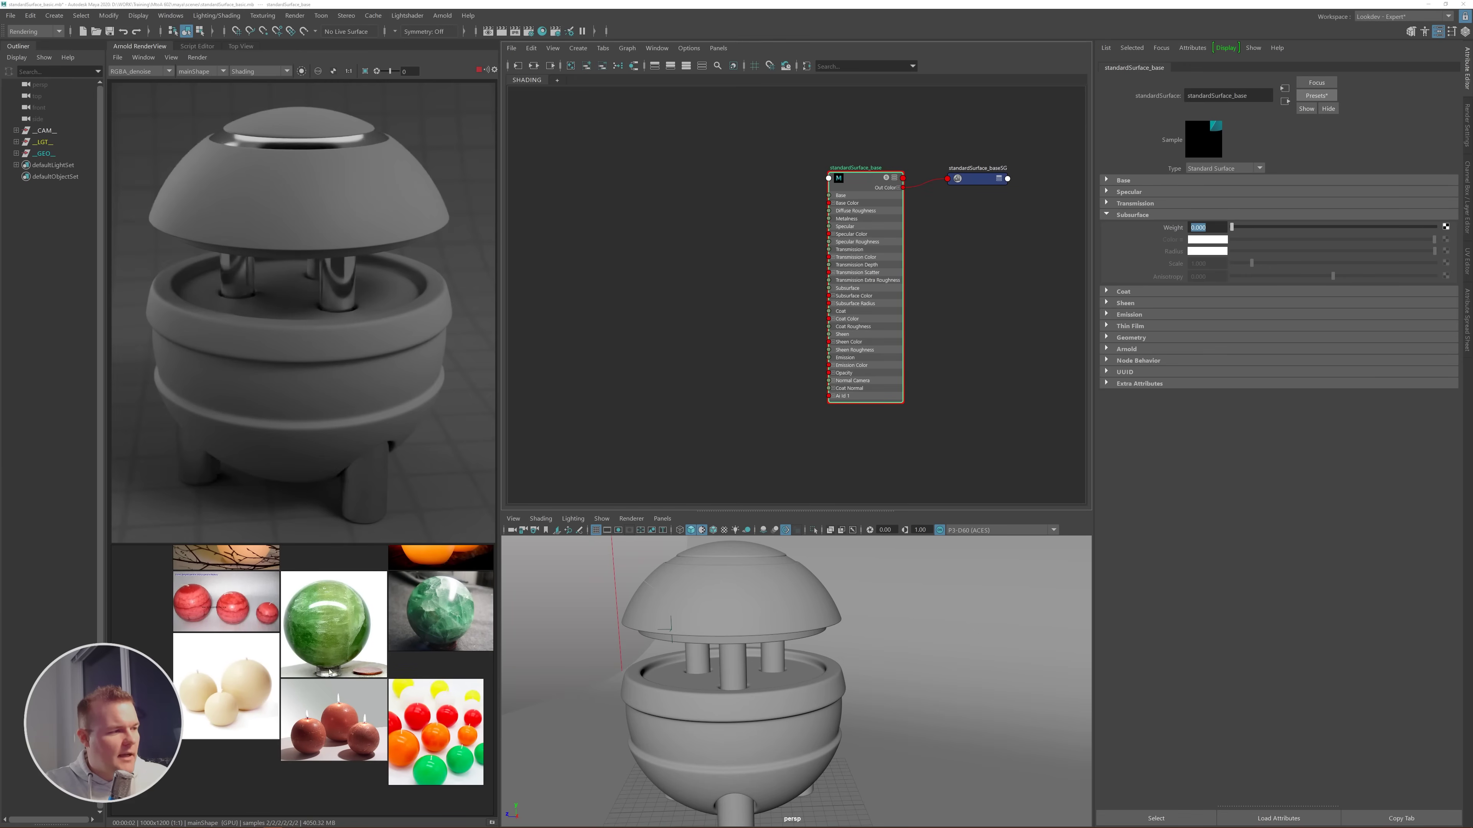
{"action": "scroll", "coordinate": [330, 673], "scroll_direction": "up", "scroll_amount": 5}
{"action": "scroll", "coordinate": [330, 627], "scroll_direction": "down", "scroll_amount": 5}
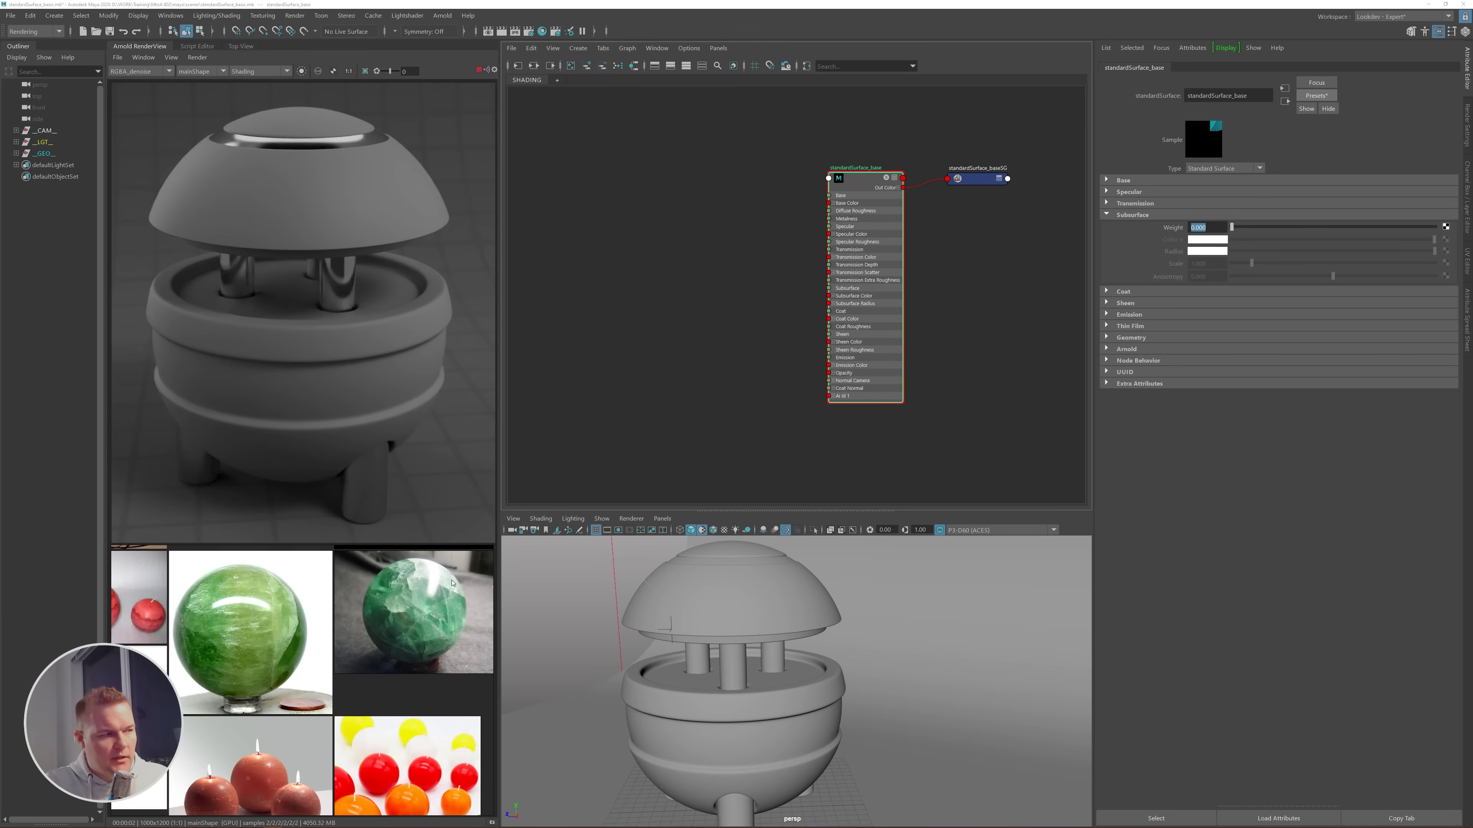
{"action": "scroll", "coordinate": [365, 673], "scroll_direction": "up", "scroll_amount": 2}
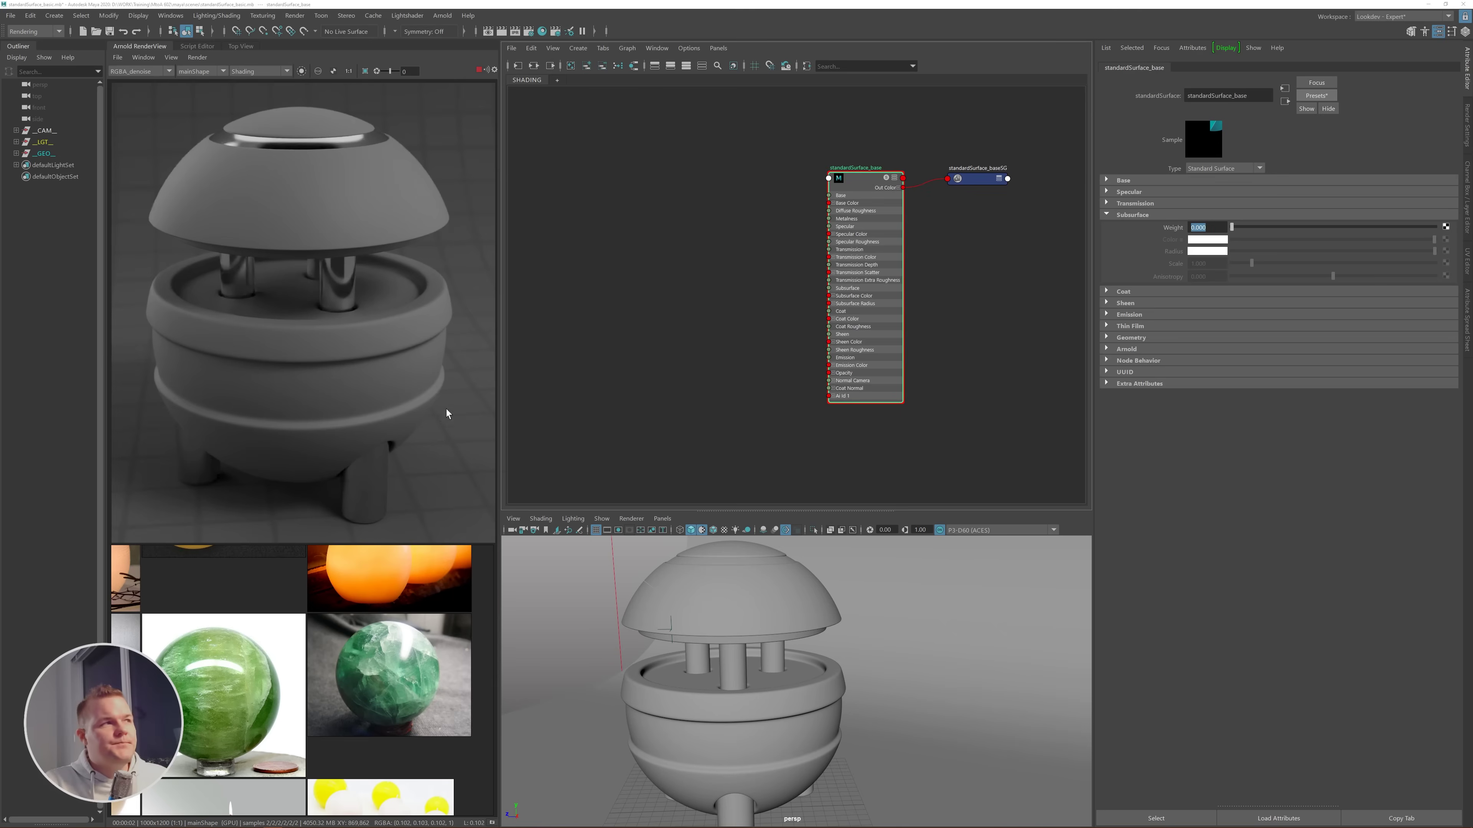
- Look over the candle references again and inspect the red wax ball candles up close
{"action": "scroll", "coordinate": [324, 670], "scroll_direction": "down", "scroll_amount": 5}
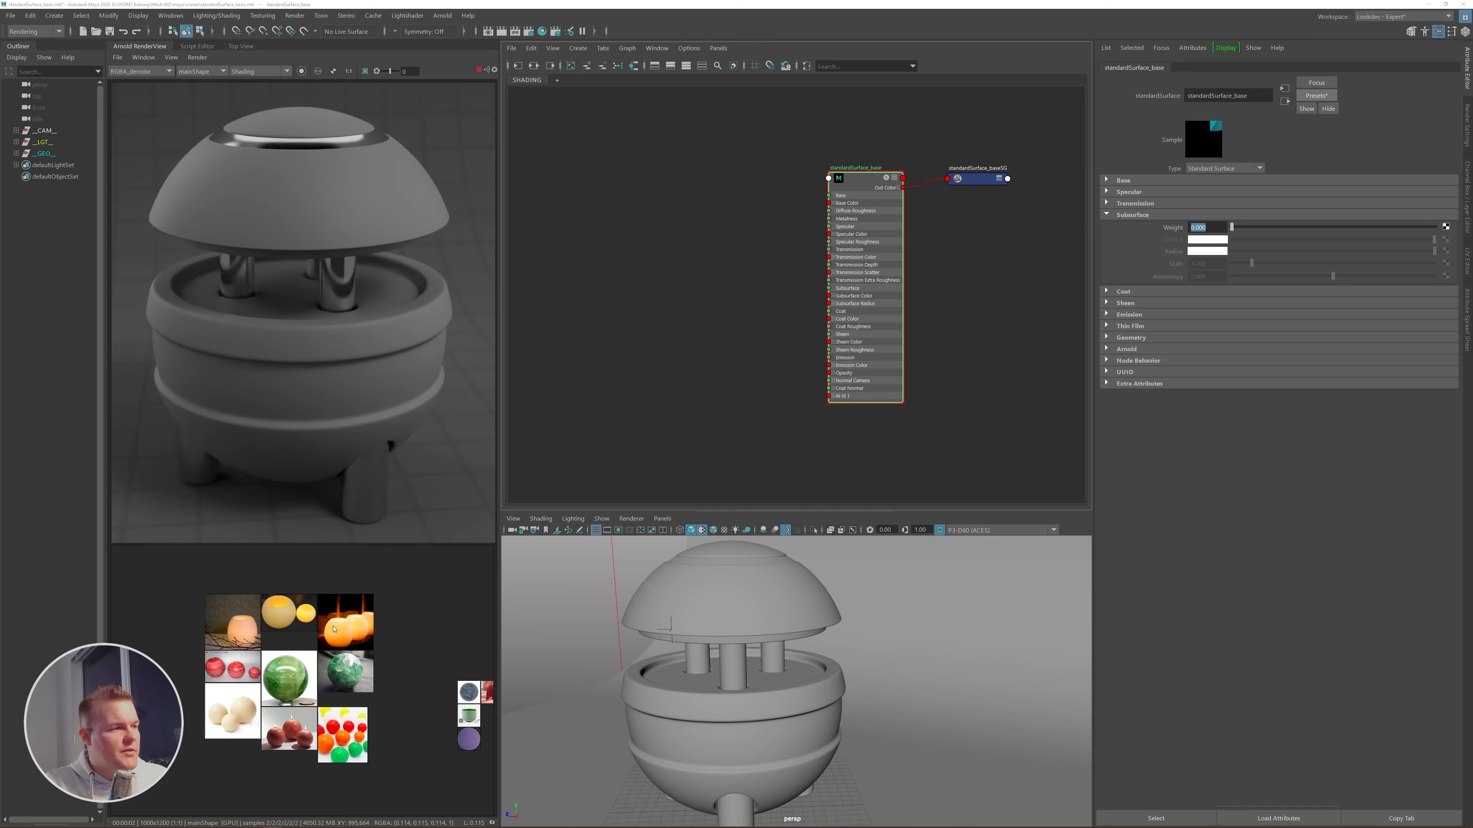
{"action": "scroll", "coordinate": [226, 675], "scroll_direction": "up", "scroll_amount": 9}
{"action": "scroll", "coordinate": [244, 651], "scroll_direction": "down", "scroll_amount": 8}
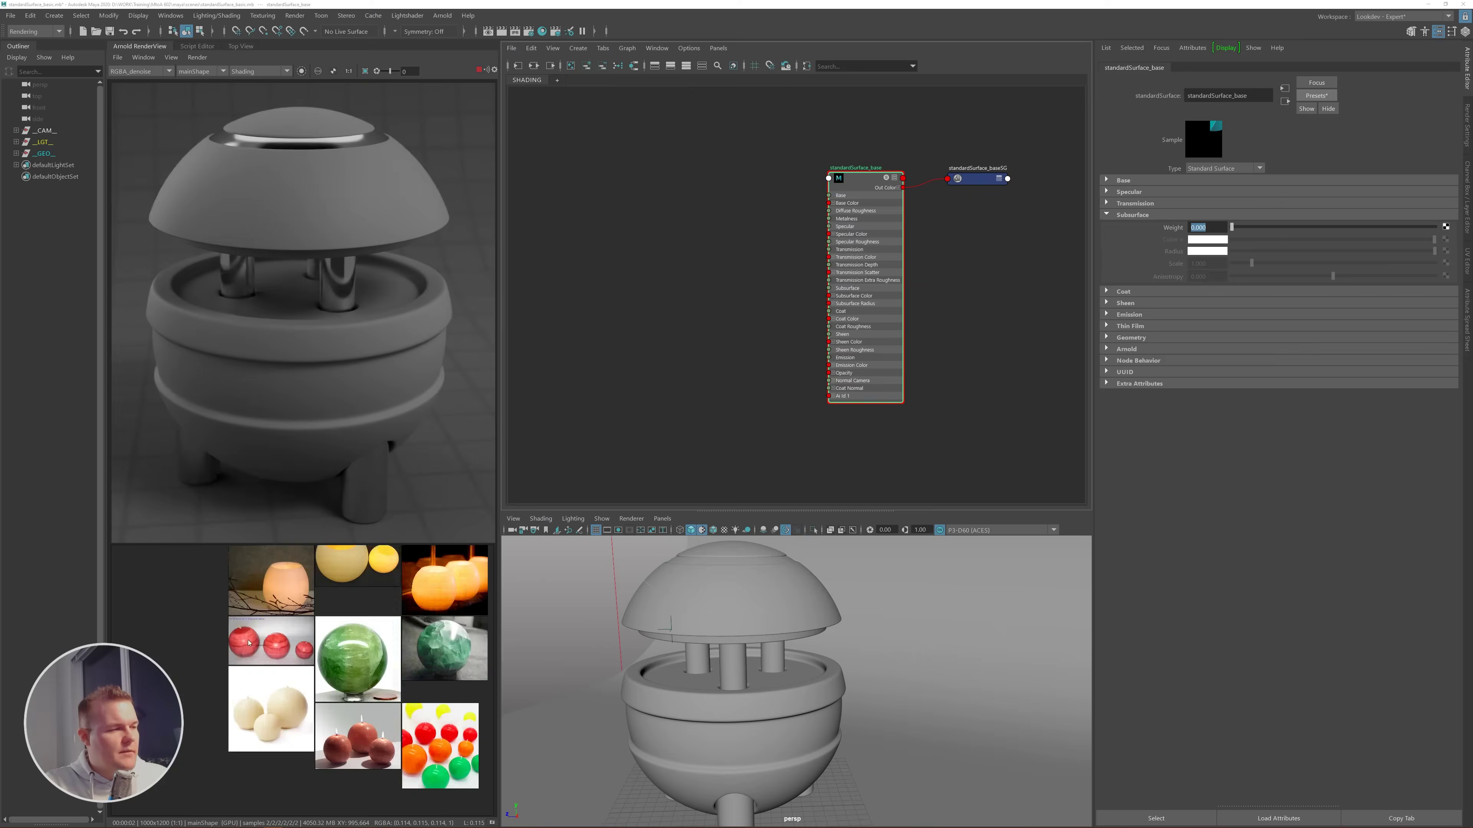
{"action": "middle_click_drag", "start_coordinate": [245, 651], "coordinate": [246, 690]}
{"action": "scroll", "coordinate": [255, 686], "scroll_direction": "up", "scroll_amount": 8}
{"action": "scroll", "coordinate": [219, 639], "scroll_direction": "up", "scroll_amount": 2}
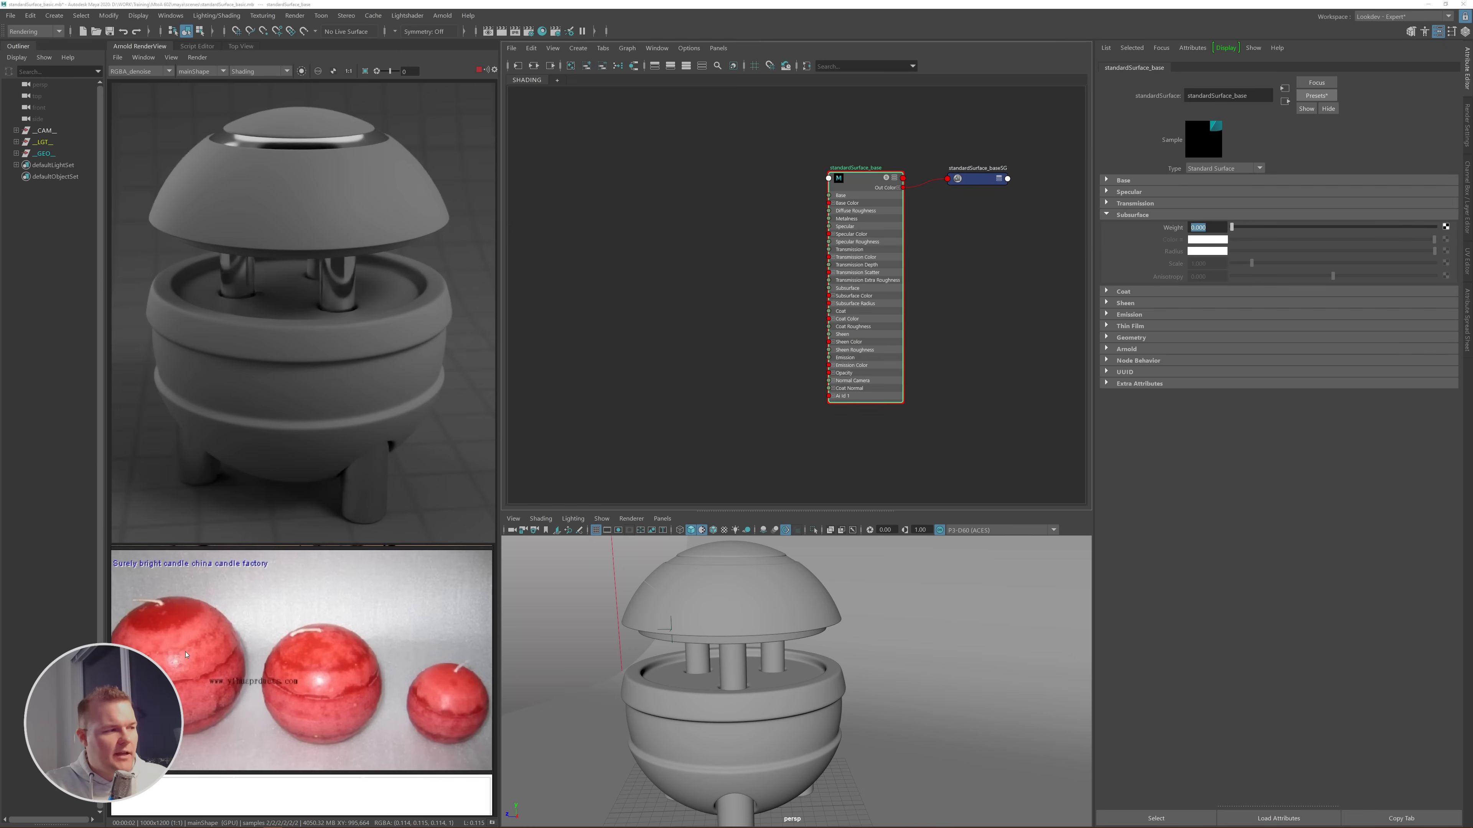
{"action": "scroll", "coordinate": [203, 662], "scroll_direction": "up", "scroll_amount": 3}
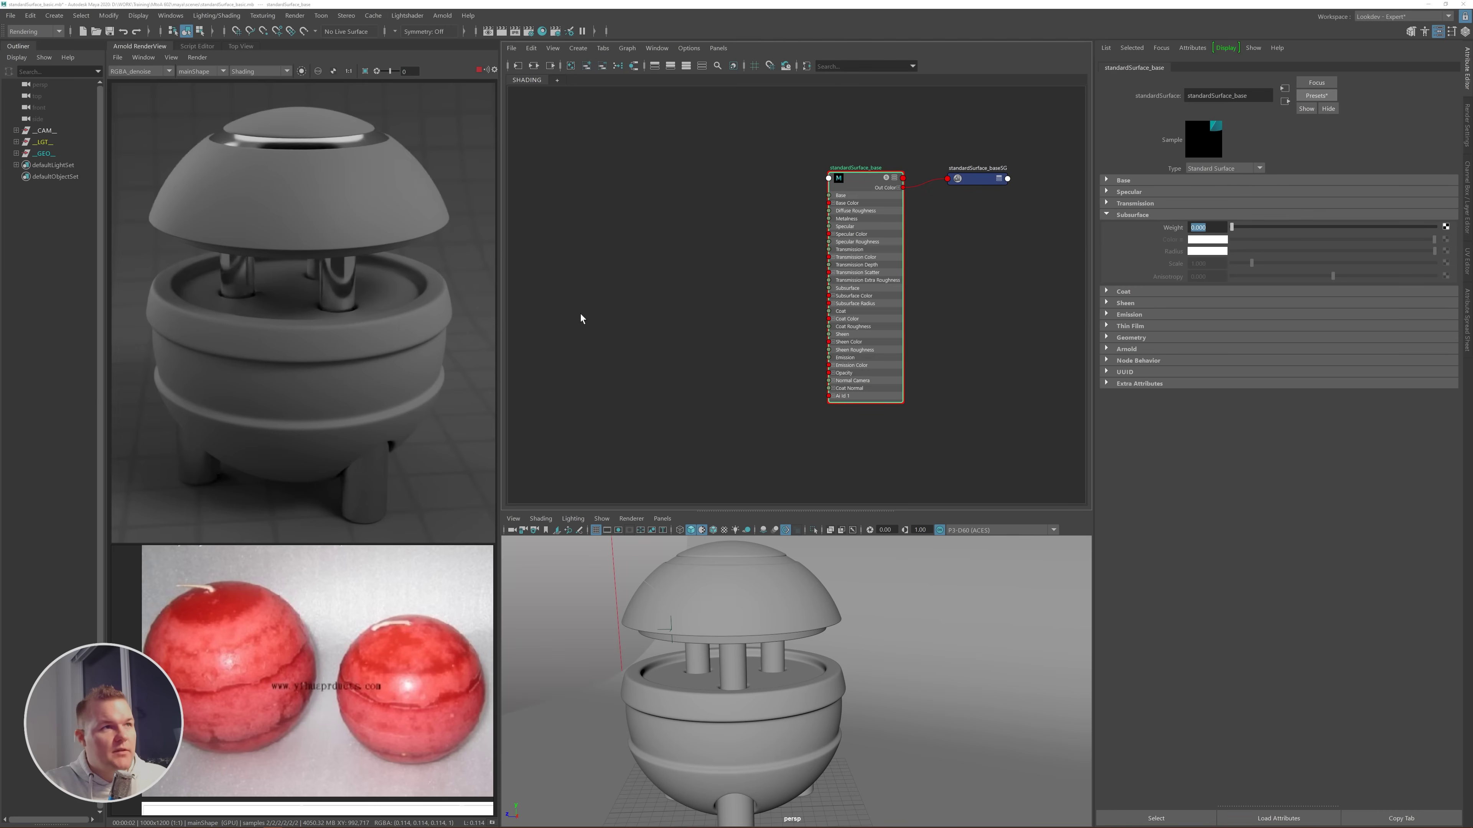
- Set the Base weight to 0 and the Subsurface weight to 1 on standardSurface_base
{"action": "left_click", "coordinate": [1122, 181]}
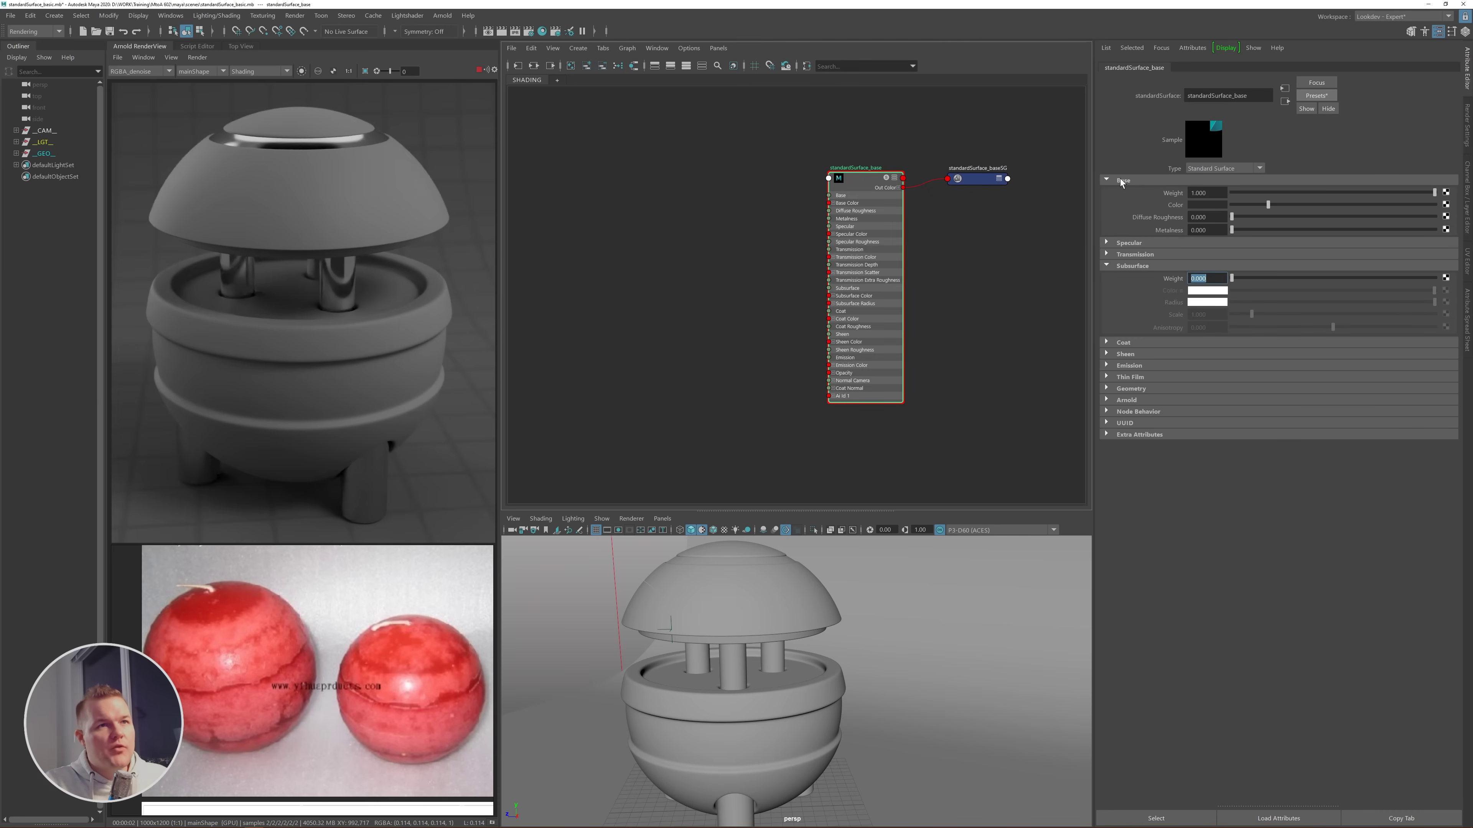
{"action": "left_click", "coordinate": [1198, 194]}
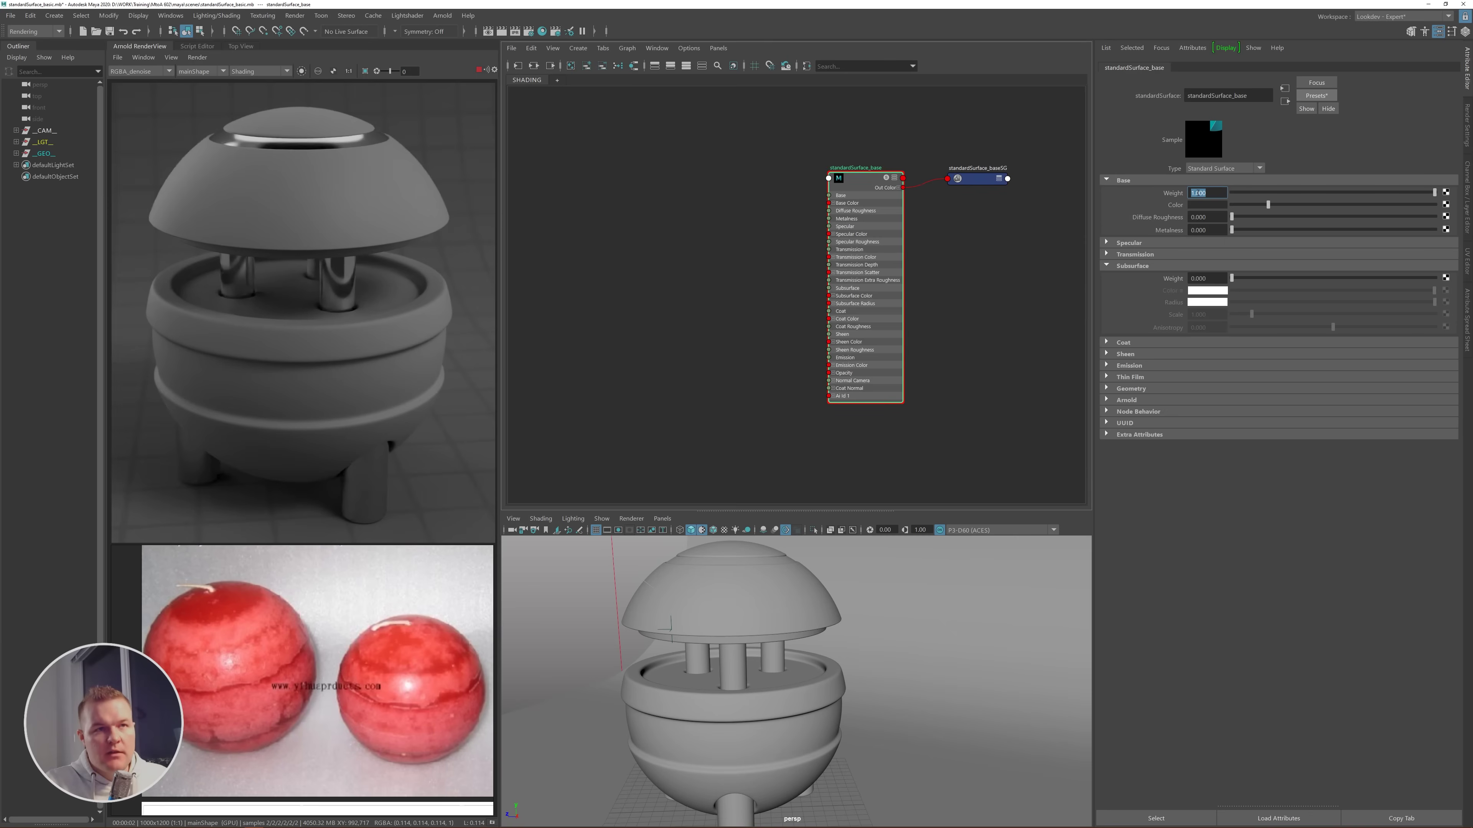
{"action": "type", "text": "0"}
{"action": "key", "text": "Return"}
{"action": "left_click", "coordinate": [1218, 280]}
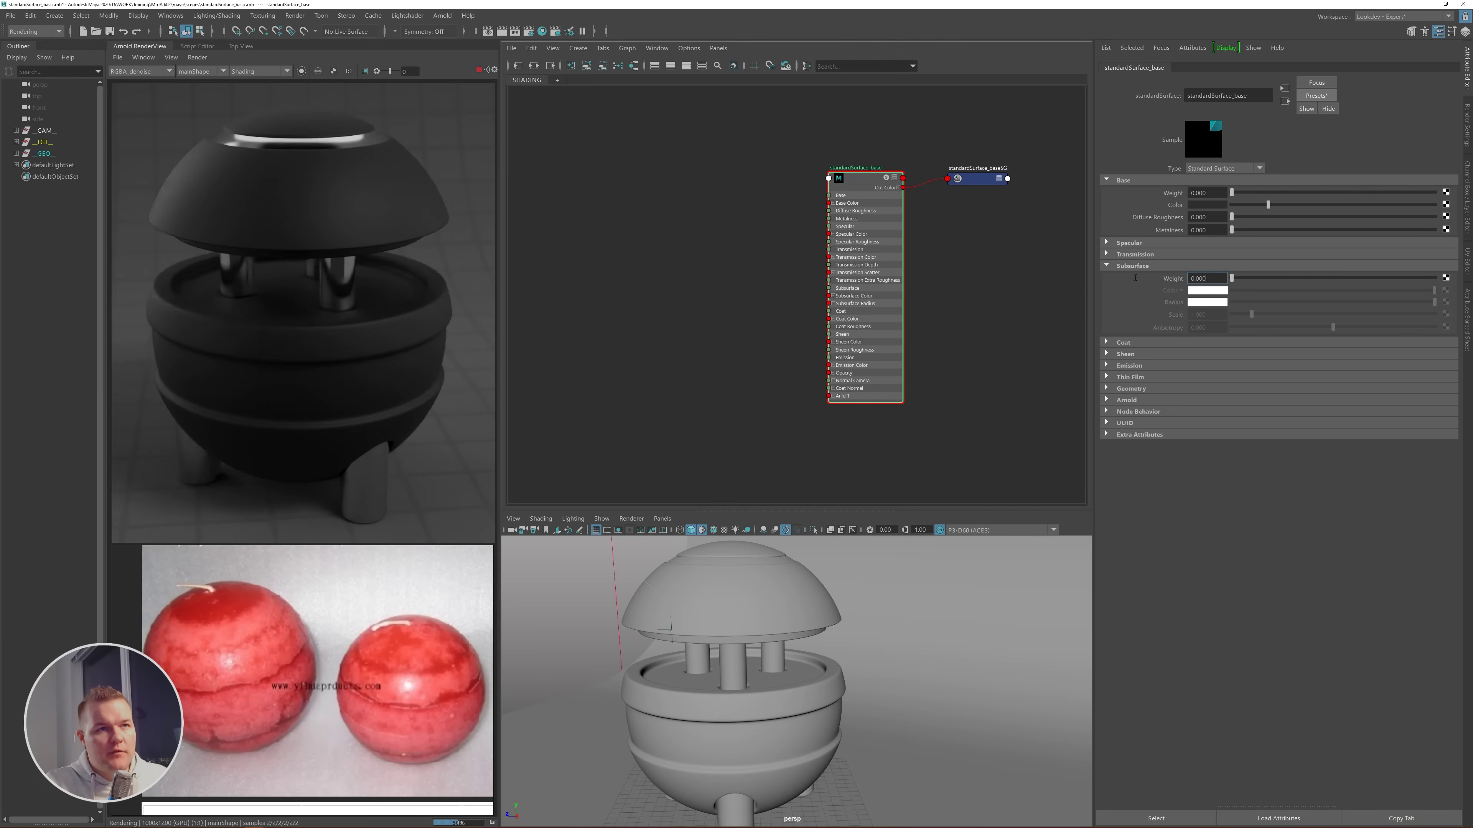
{"action": "type", "text": "1"}
{"action": "key", "text": "Return"}
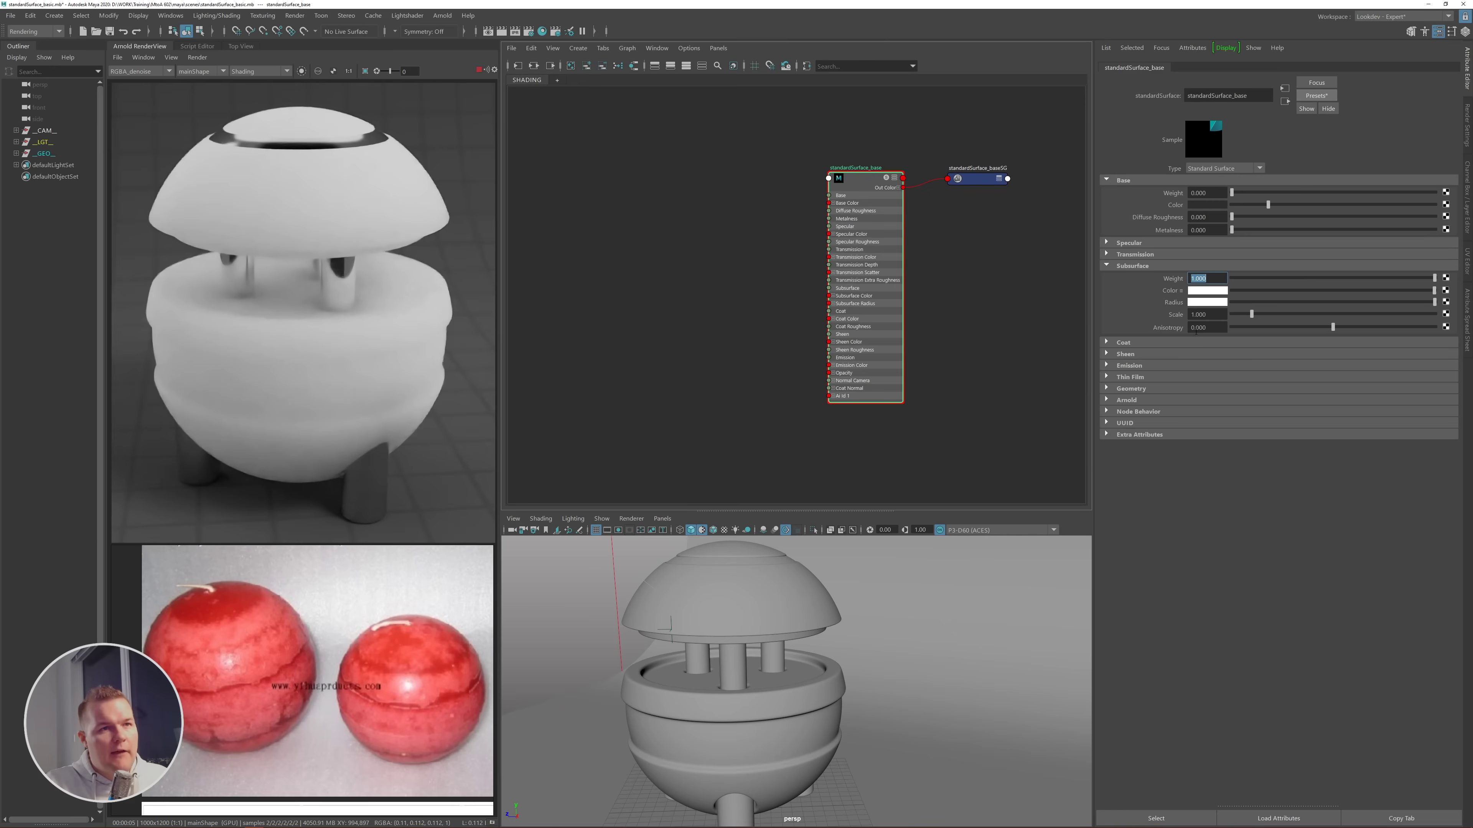
{"action": "key", "text": "Tab"}
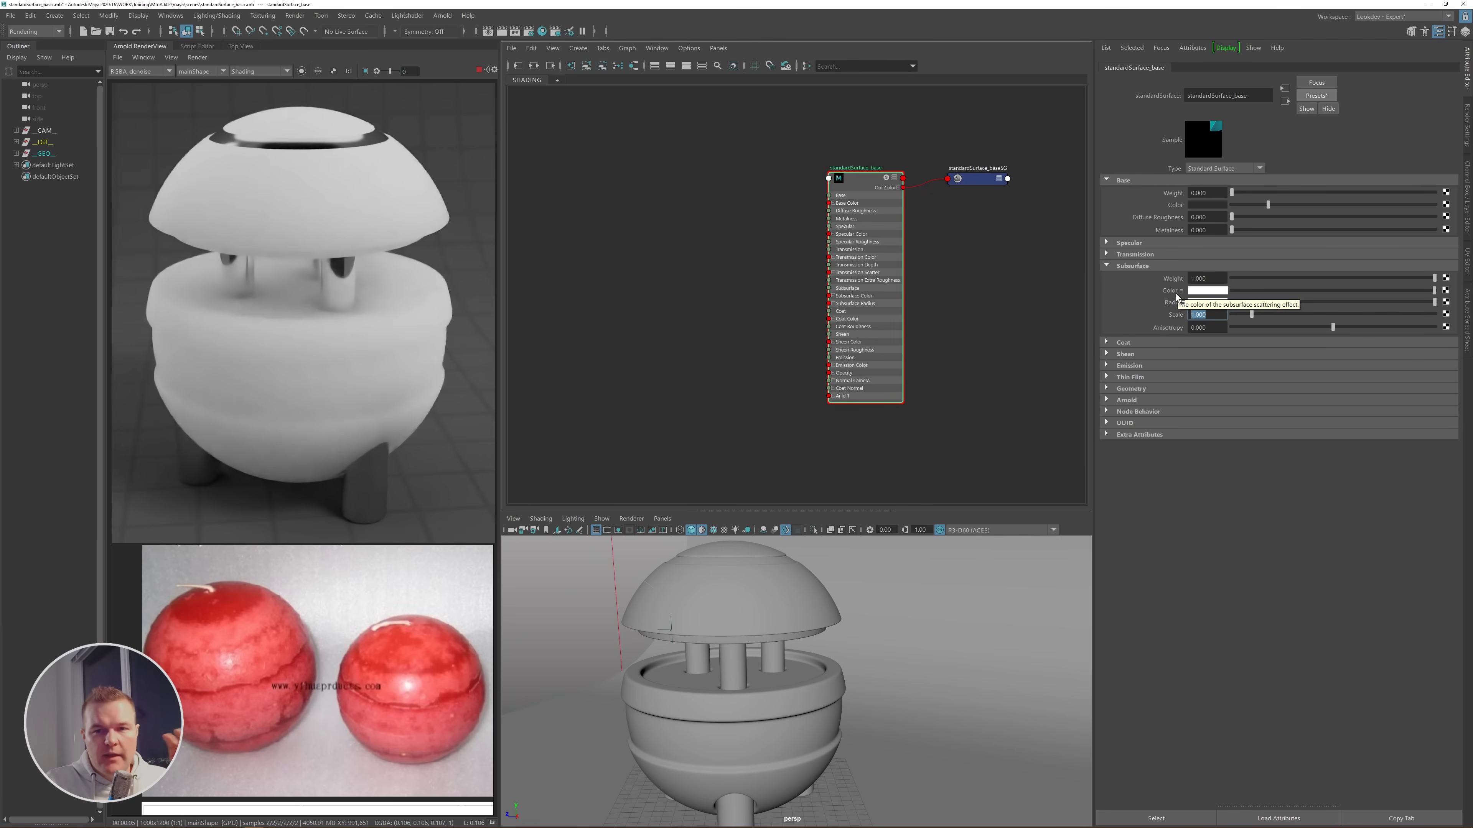
- Examine how light scatters through the glowing orange candle in the references, including its darker lower edge
{"action": "scroll", "coordinate": [374, 629], "scroll_direction": "down", "scroll_amount": 6}
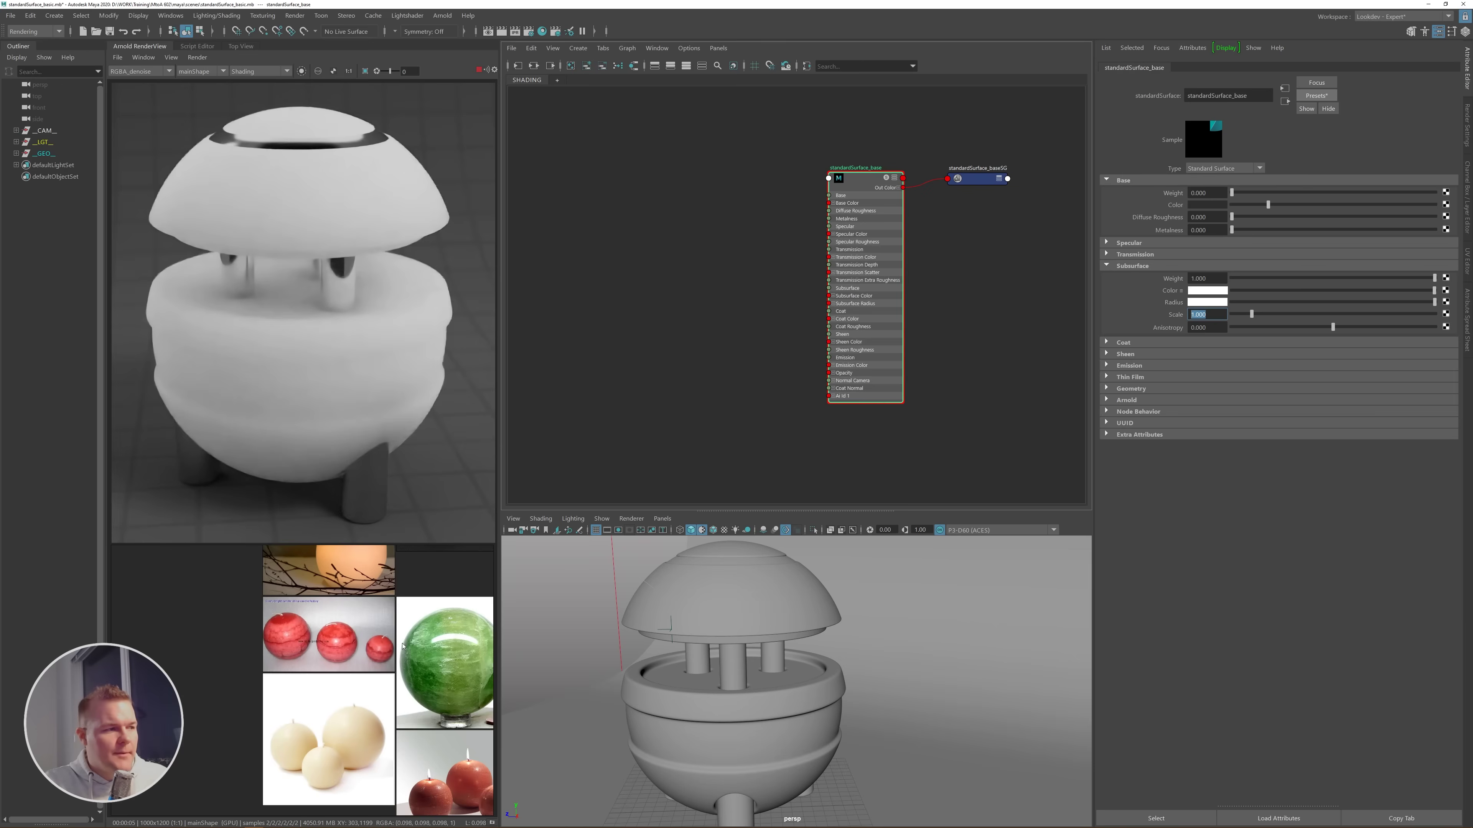
{"action": "middle_click_drag", "start_coordinate": [448, 635], "coordinate": [315, 702]}
{"action": "scroll", "coordinate": [452, 627], "scroll_direction": "up", "scroll_amount": 5}
{"action": "middle_click_drag", "start_coordinate": [452, 630], "coordinate": [316, 673]}
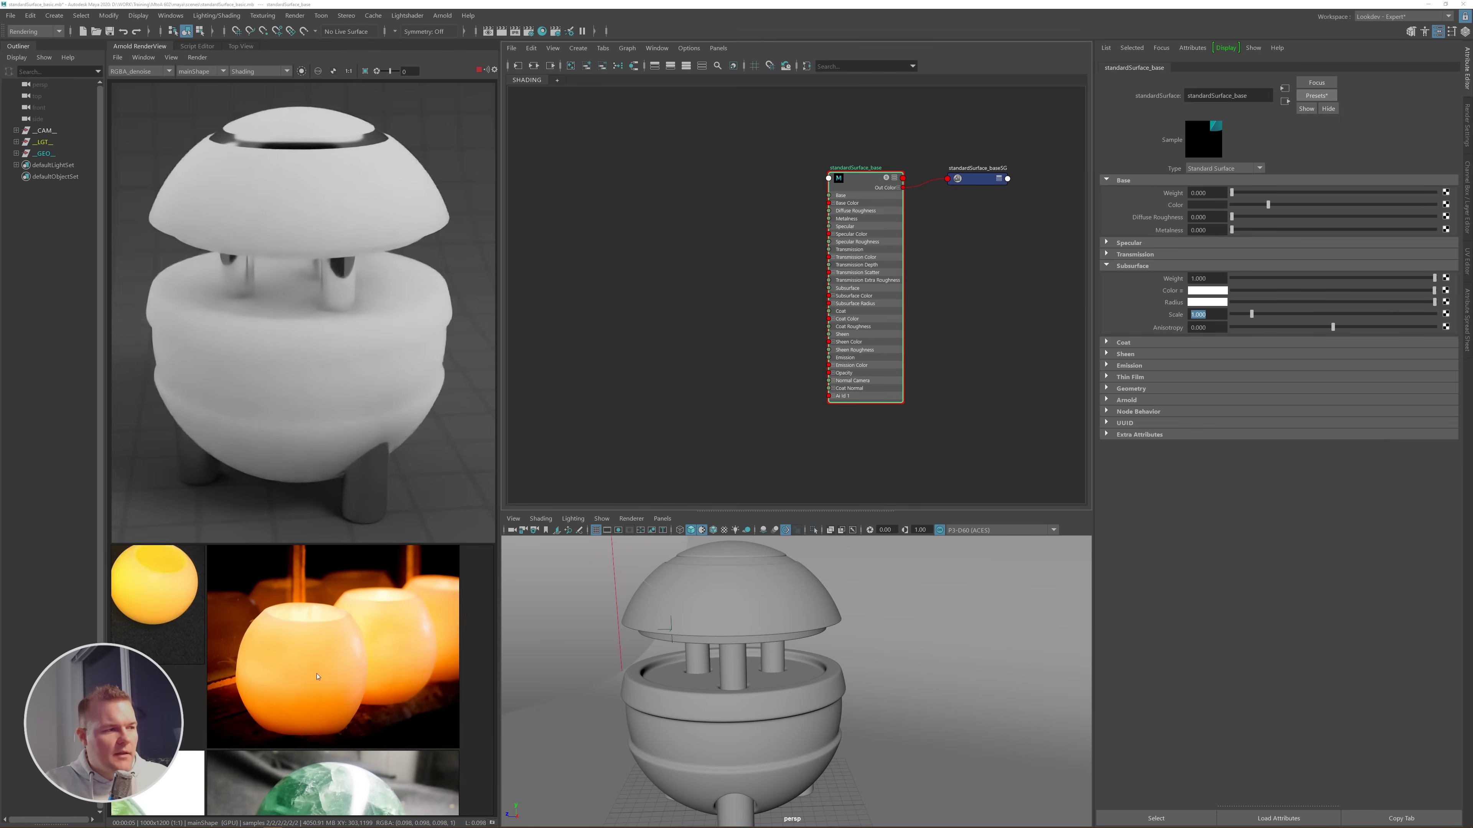
{"action": "scroll", "coordinate": [340, 728], "scroll_direction": "down", "scroll_amount": 4}
{"action": "scroll", "coordinate": [312, 710], "scroll_direction": "up", "scroll_amount": 3}
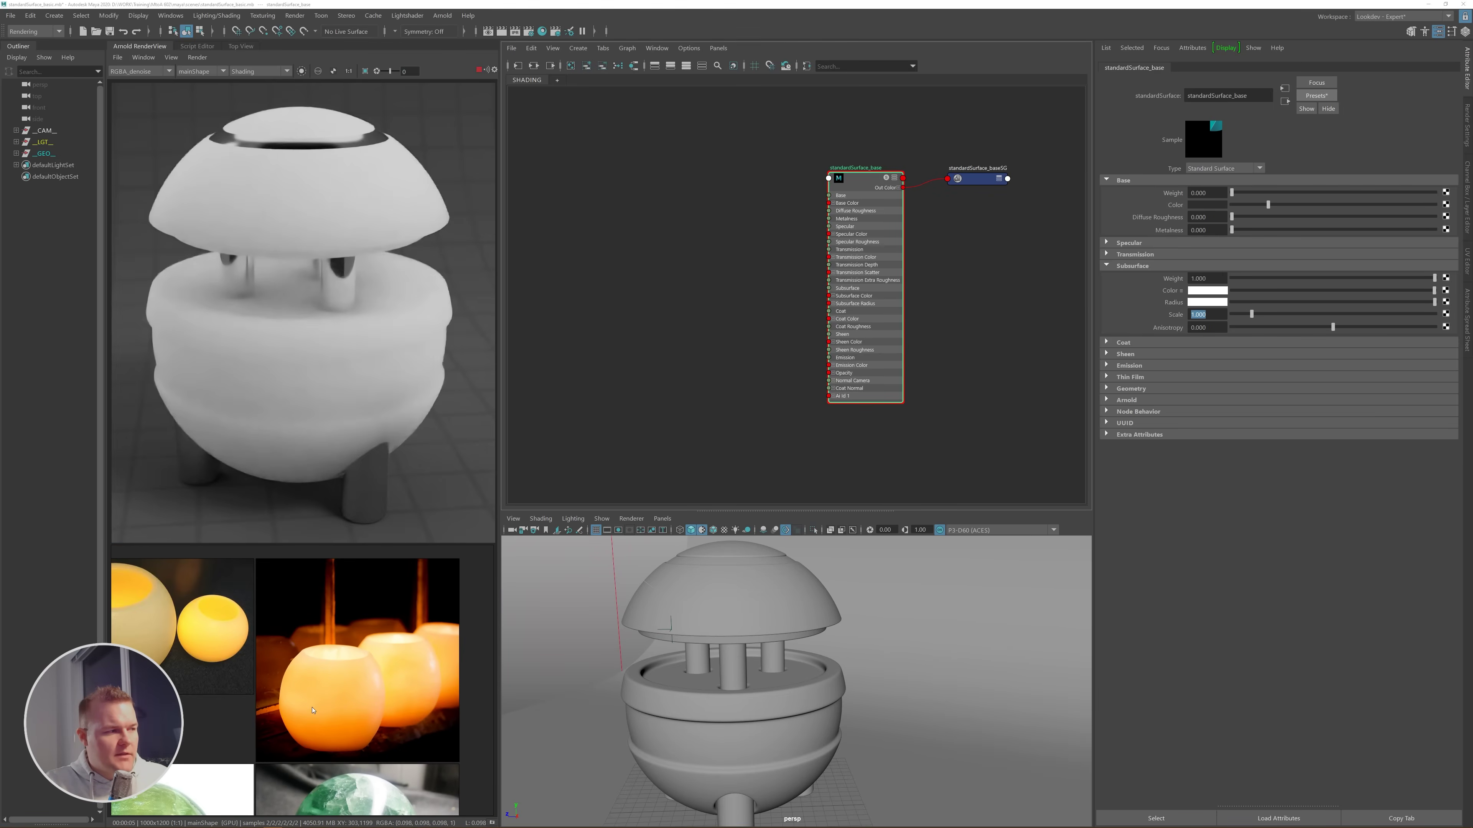
{"action": "scroll", "coordinate": [342, 678], "scroll_direction": "down", "scroll_amount": 3}
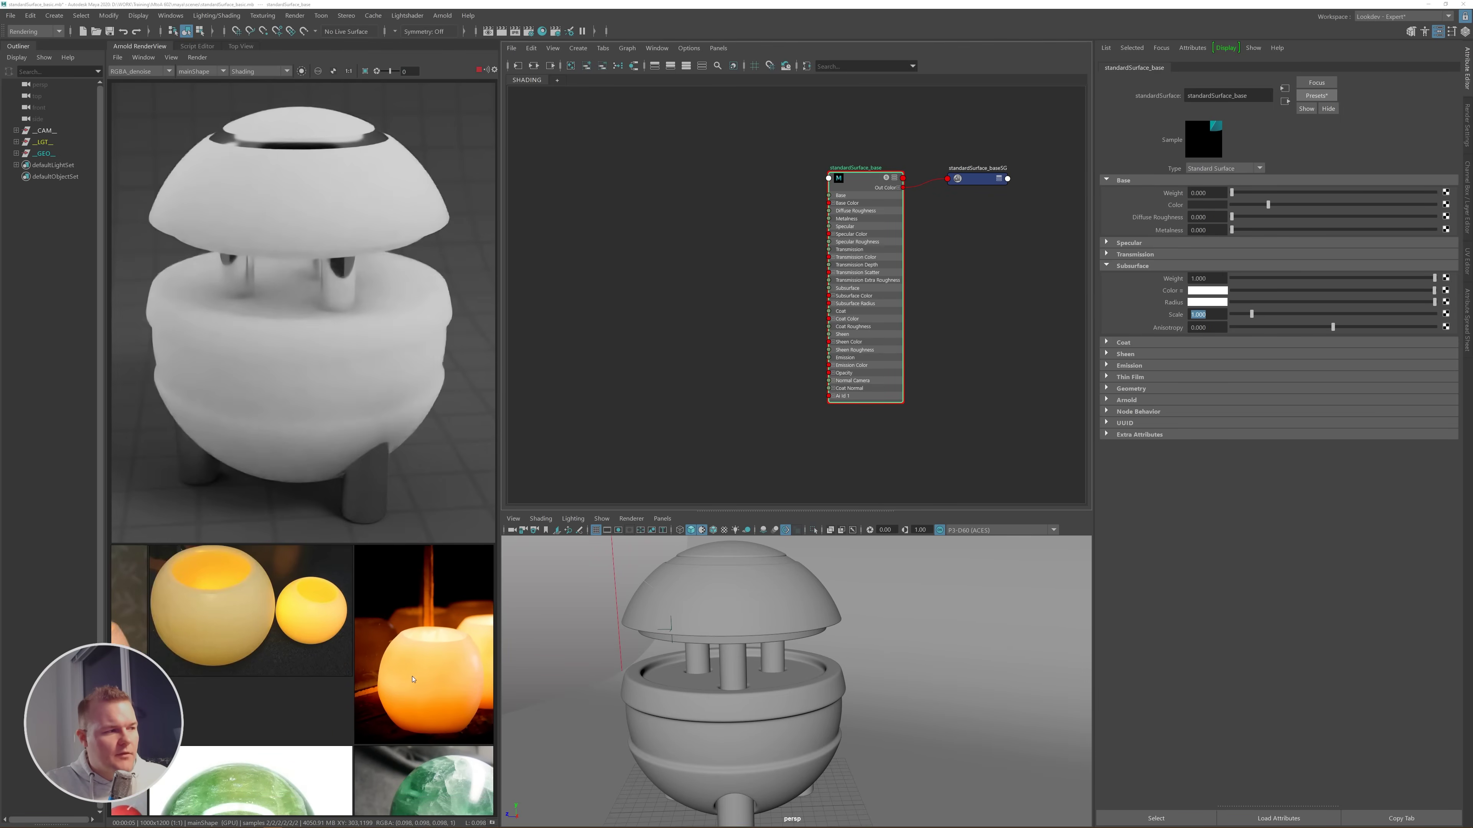
{"action": "scroll", "coordinate": [366, 692], "scroll_direction": "up", "scroll_amount": 10}
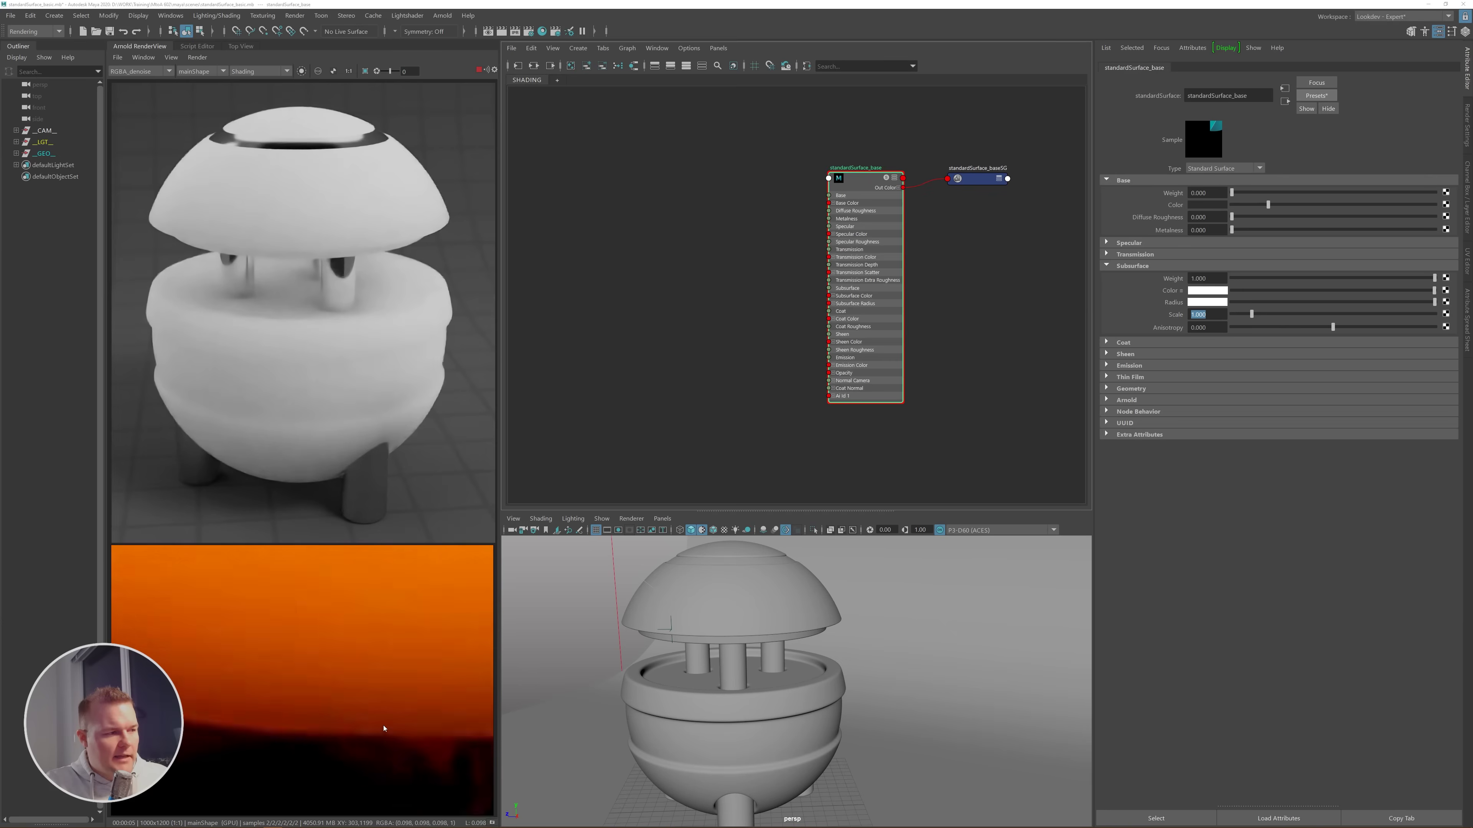
{"action": "scroll", "coordinate": [366, 717], "scroll_direction": "down", "scroll_amount": 3}
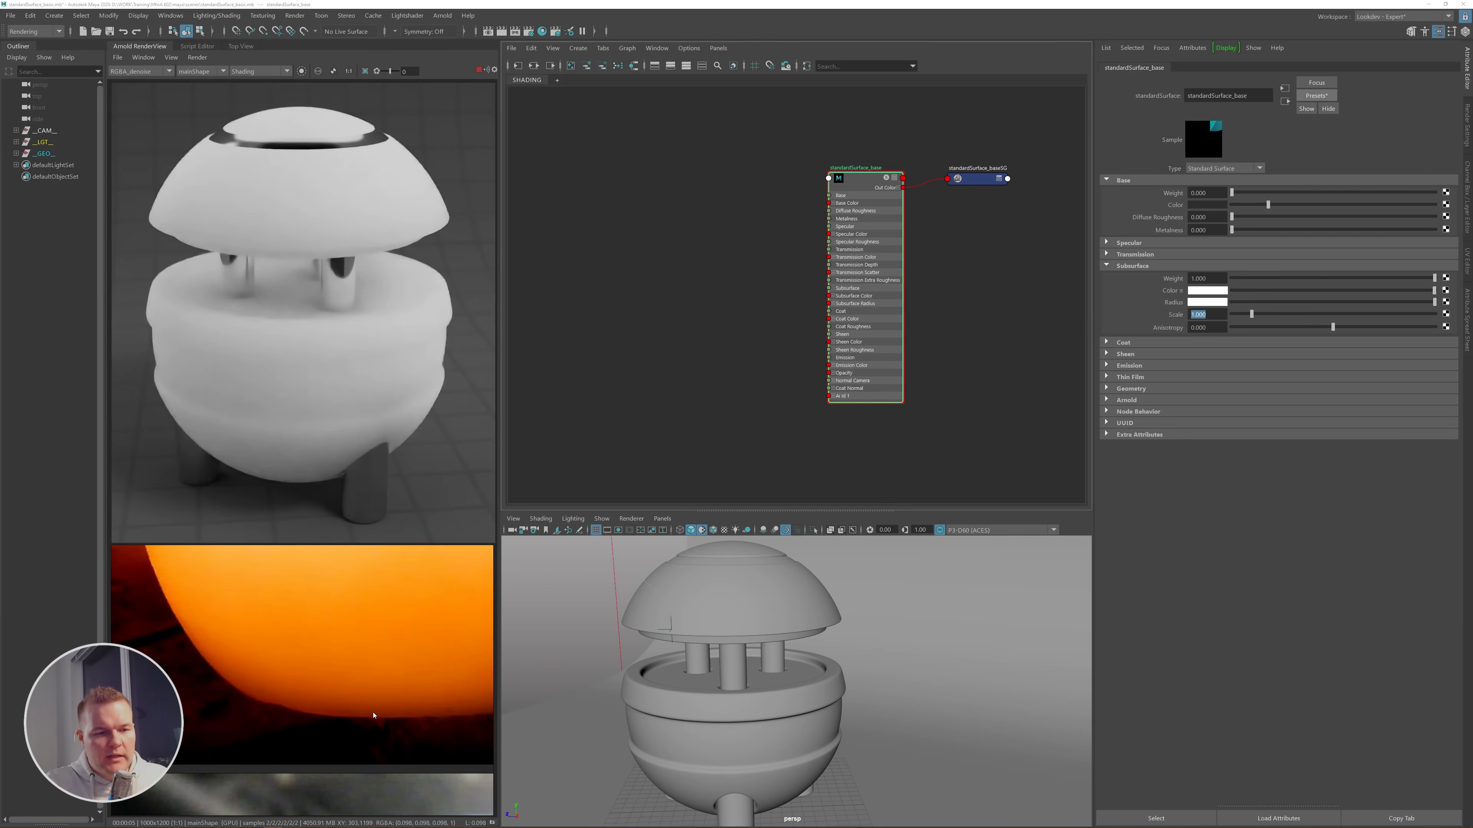
{"action": "scroll", "coordinate": [373, 715], "scroll_direction": "down", "scroll_amount": 5}
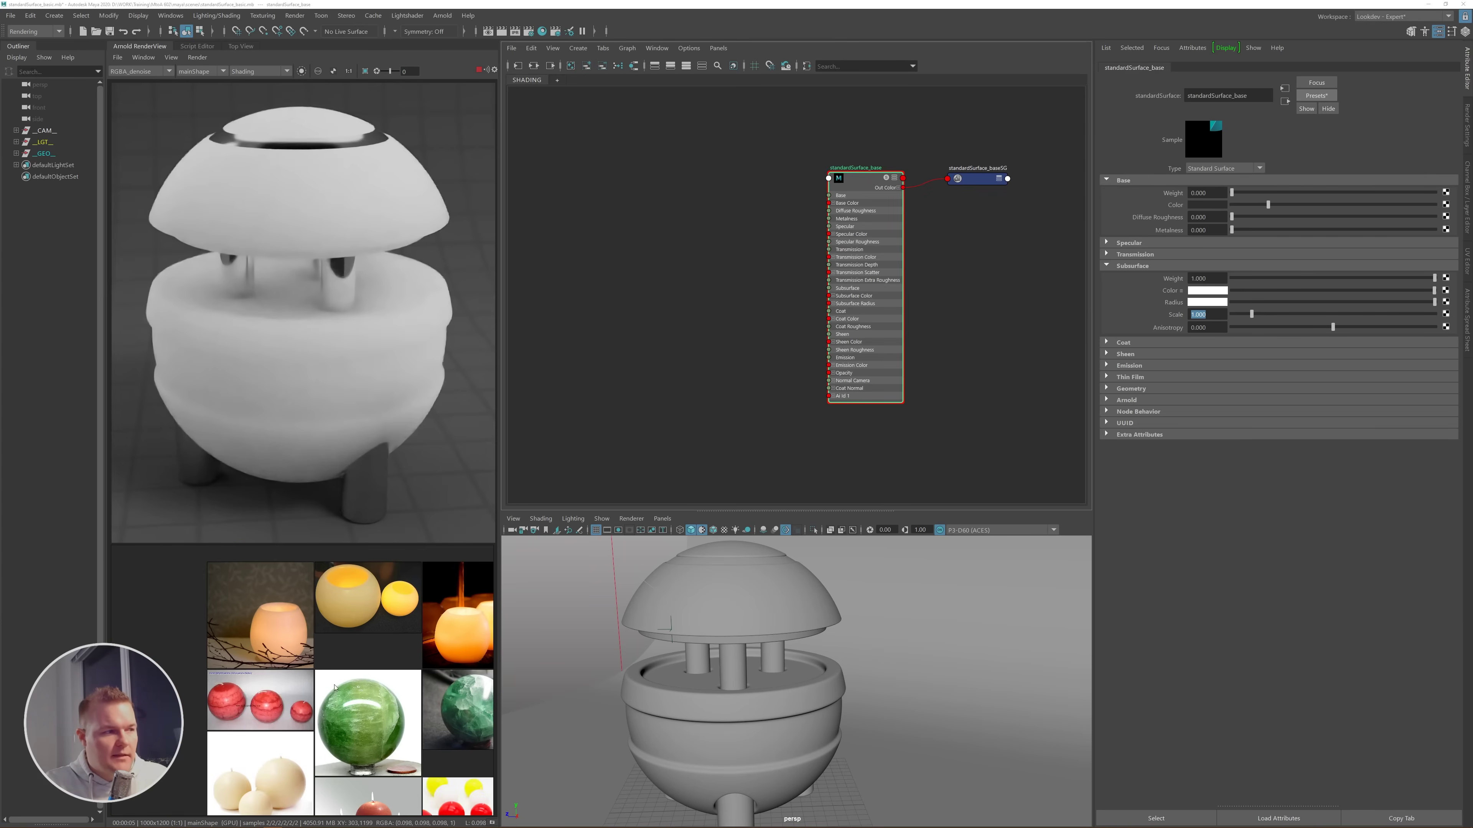
- Sample the dark red near the wick of the red candle reference as the Subsurface color
{"action": "scroll", "coordinate": [195, 654], "scroll_direction": "up", "scroll_amount": 5}
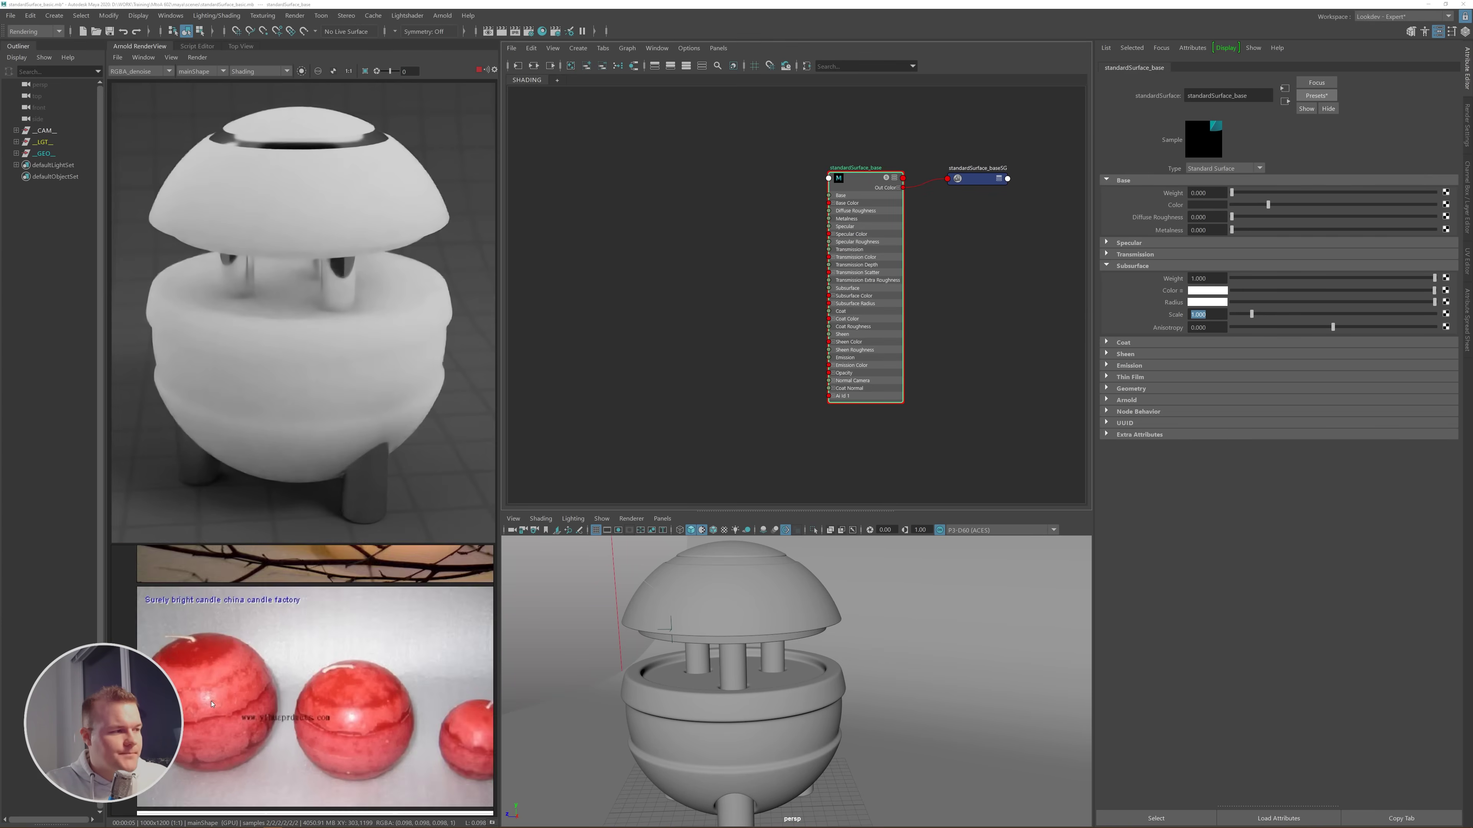
{"action": "scroll", "coordinate": [195, 654], "scroll_direction": "up", "scroll_amount": 3}
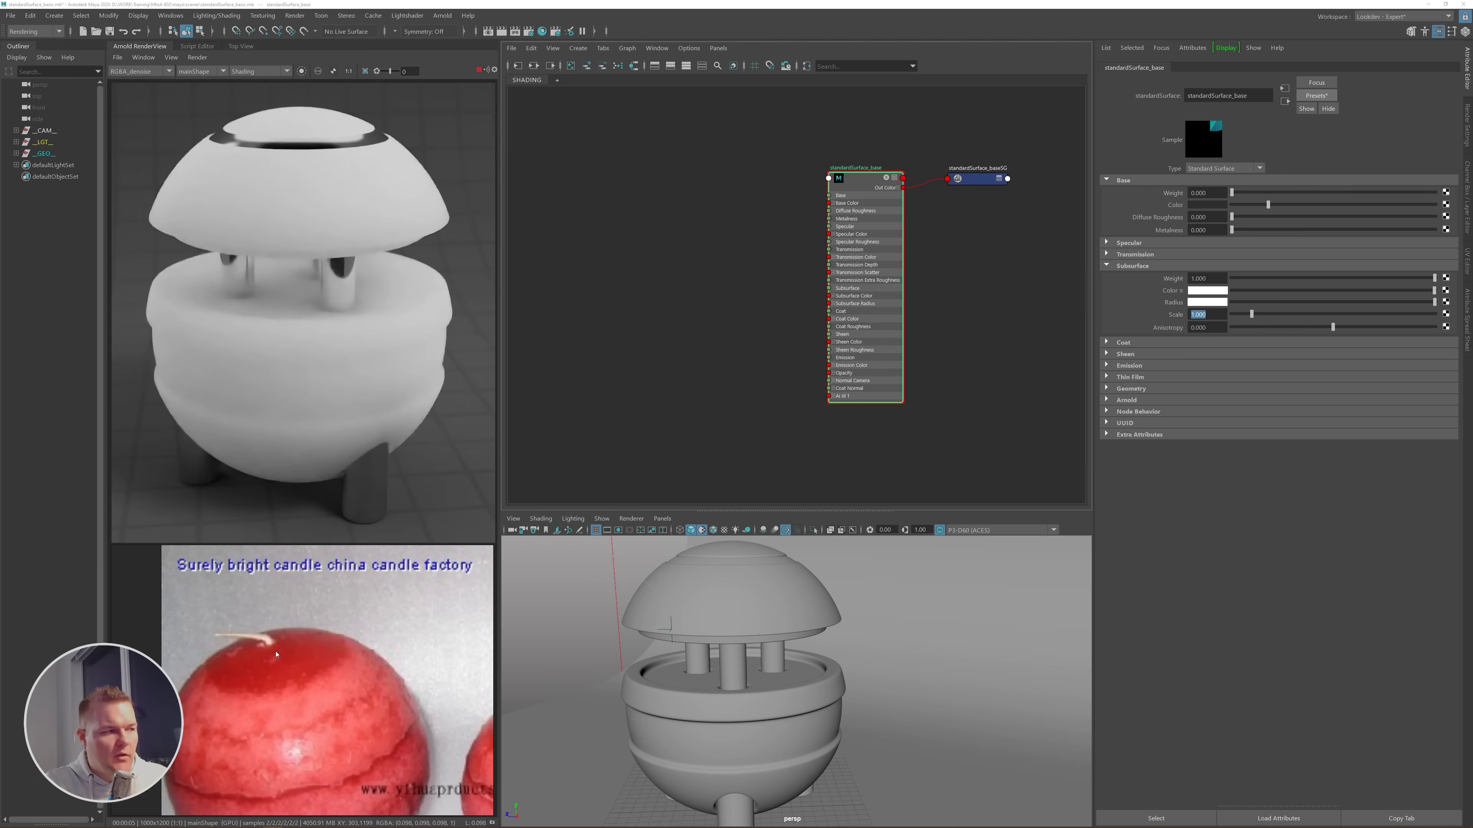
{"action": "scroll", "coordinate": [276, 655], "scroll_direction": "down", "scroll_amount": 3}
{"action": "scroll", "coordinate": [276, 655], "scroll_direction": "up", "scroll_amount": 3}
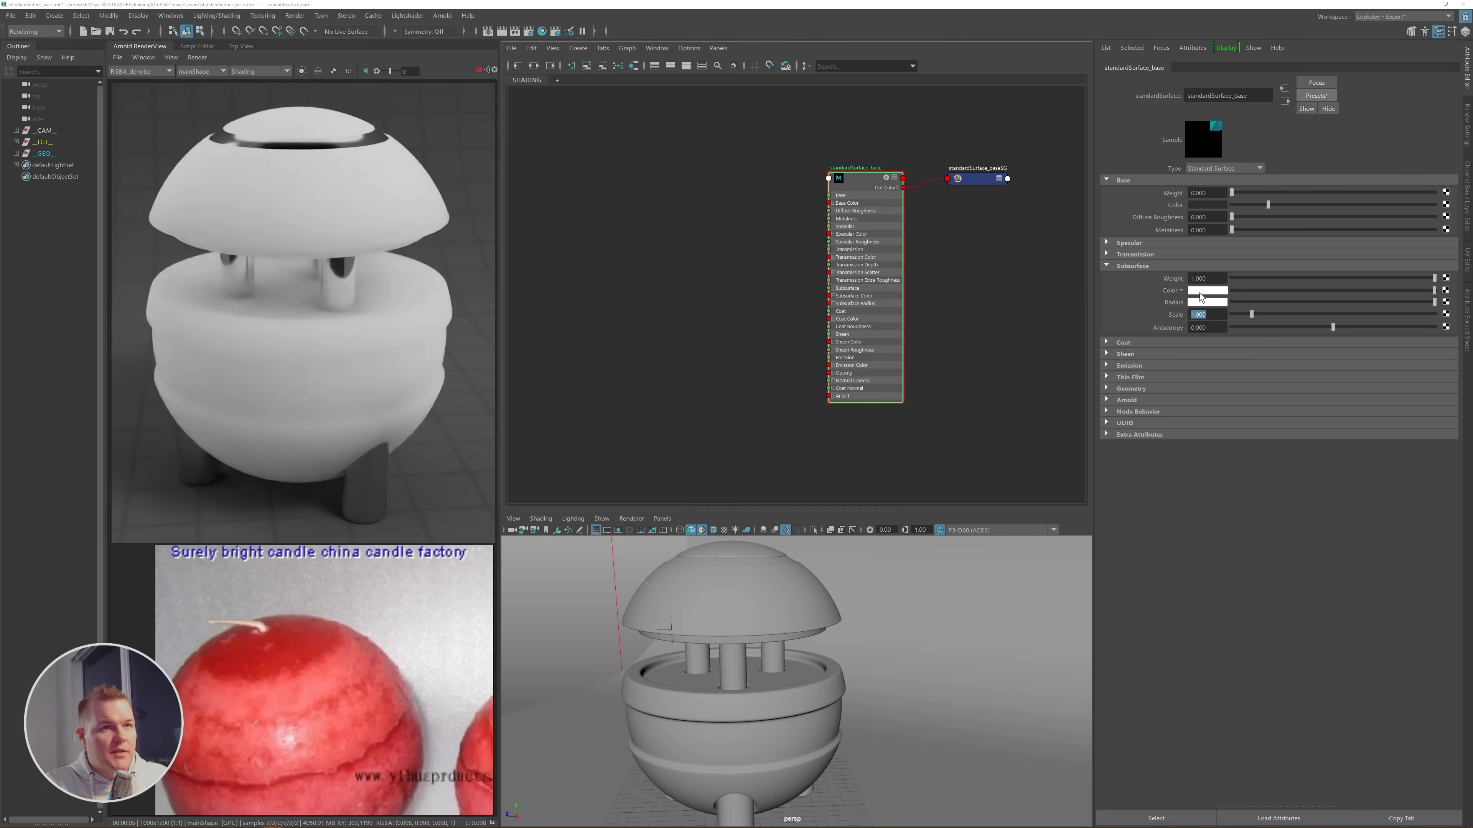
{"action": "left_click", "coordinate": [1200, 291]}
{"action": "left_click", "coordinate": [1132, 263]}
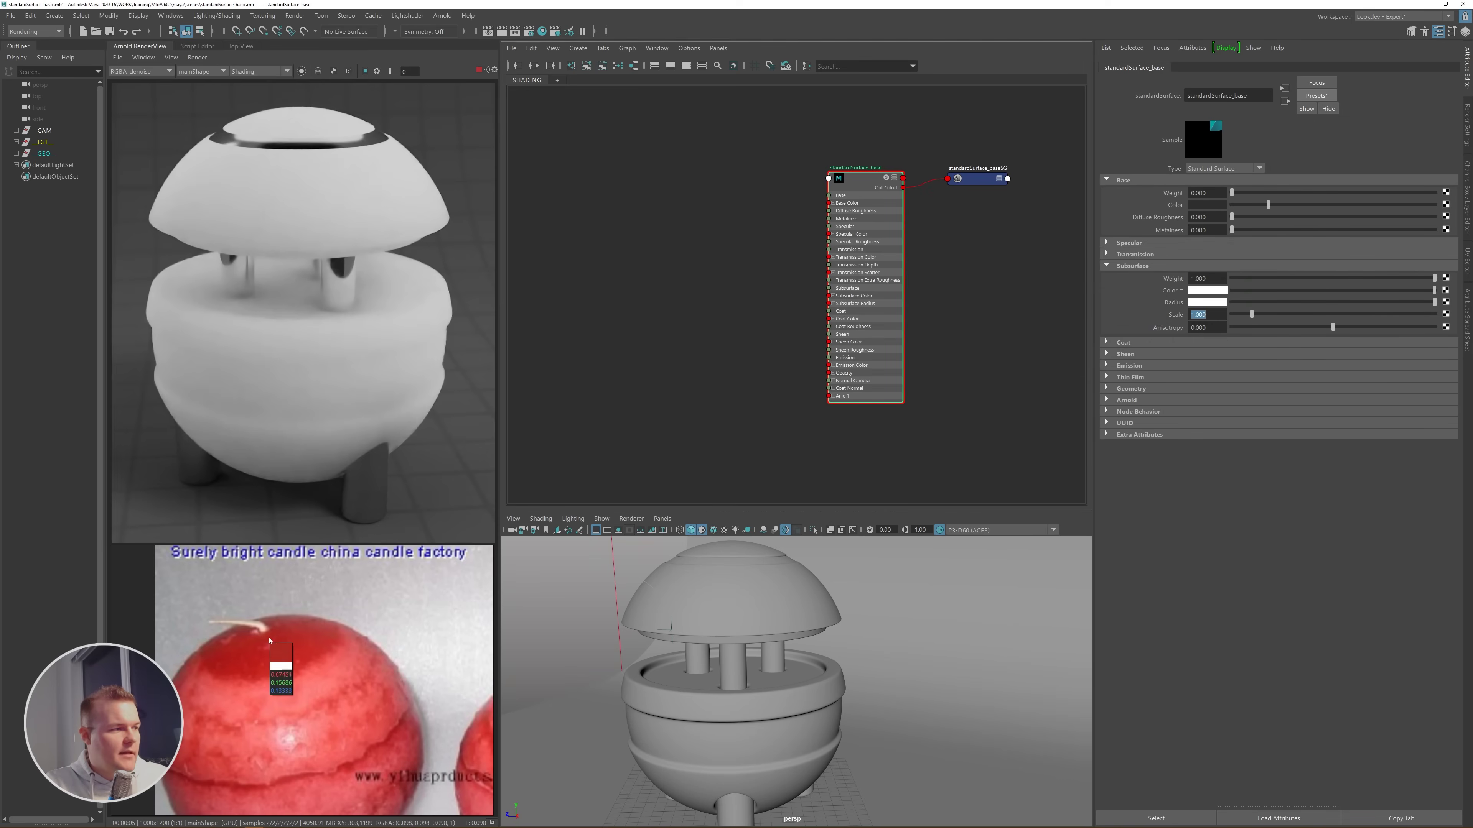
{"action": "left_click", "coordinate": [282, 667]}
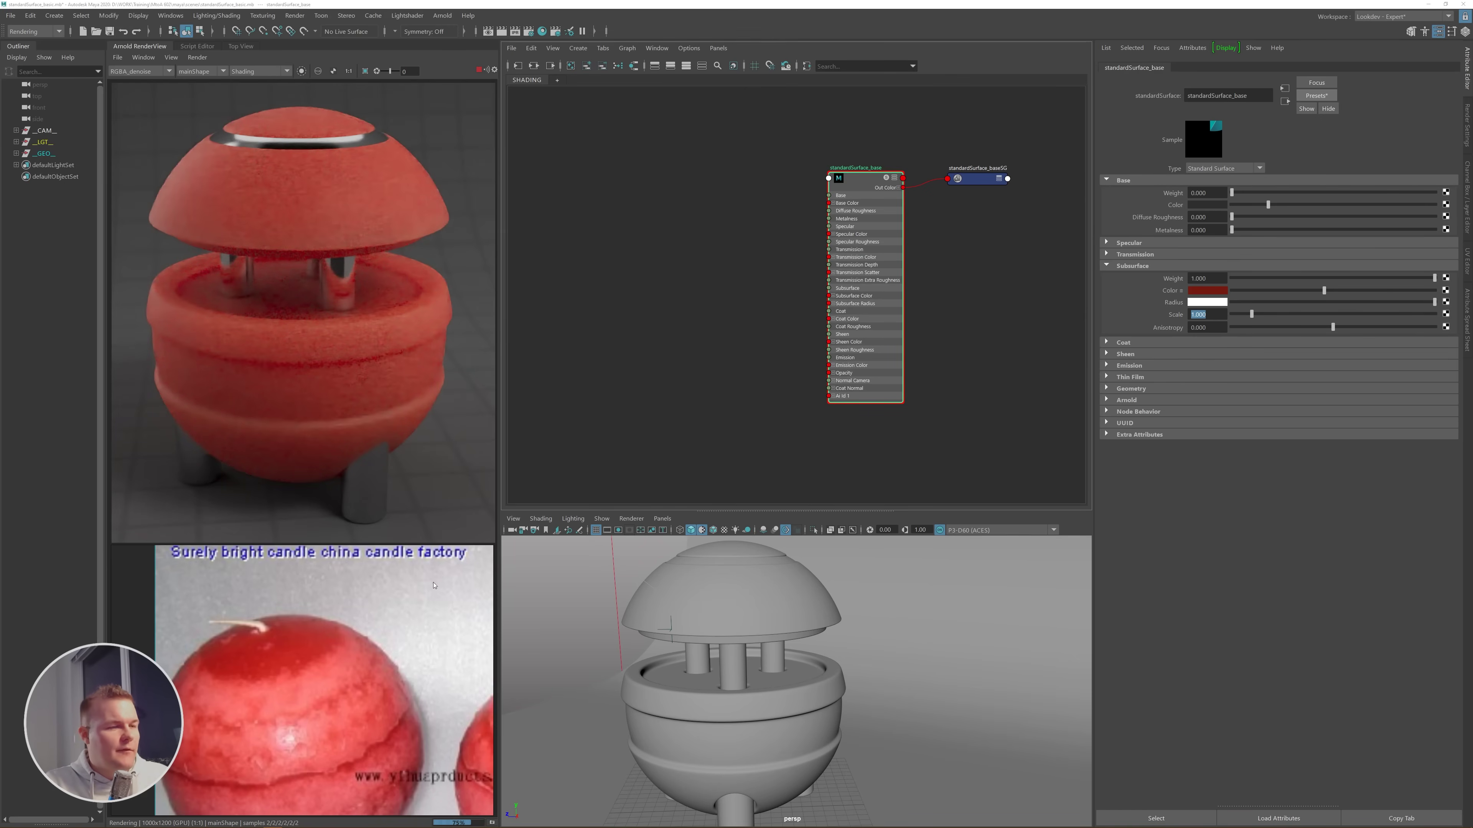
- Study the glowing candle reference from its bright rim down to its base for subsurface light falloff
{"action": "scroll", "coordinate": [382, 688], "scroll_direction": "down", "scroll_amount": 8}
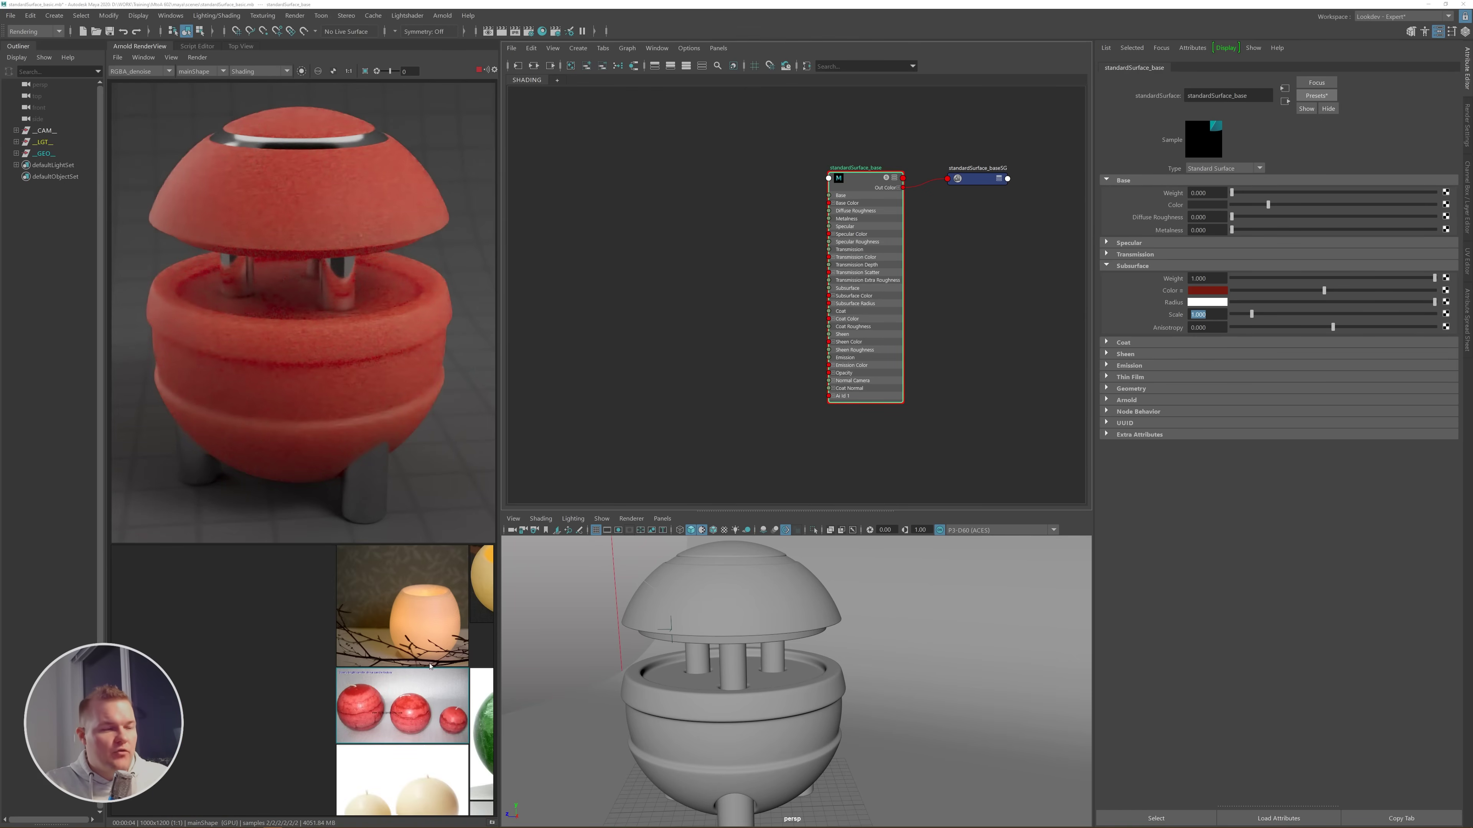
{"action": "middle_click_drag", "start_coordinate": [463, 673], "coordinate": [296, 686]}
{"action": "middle_click_drag", "start_coordinate": [447, 645], "coordinate": [307, 687]}
{"action": "scroll", "coordinate": [325, 683], "scroll_direction": "up", "scroll_amount": 4}
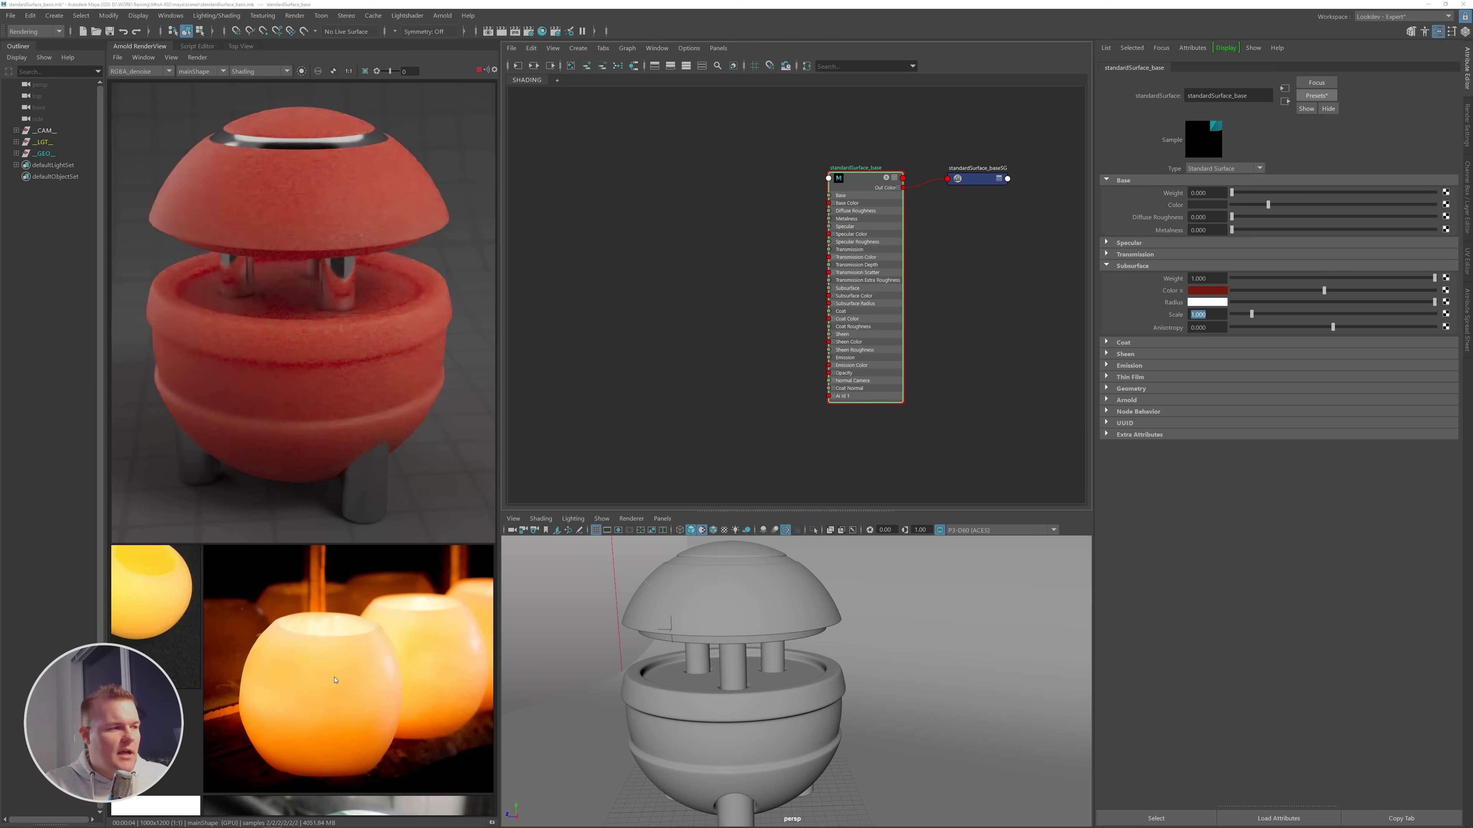
{"action": "scroll", "coordinate": [359, 681], "scroll_direction": "up", "scroll_amount": 3}
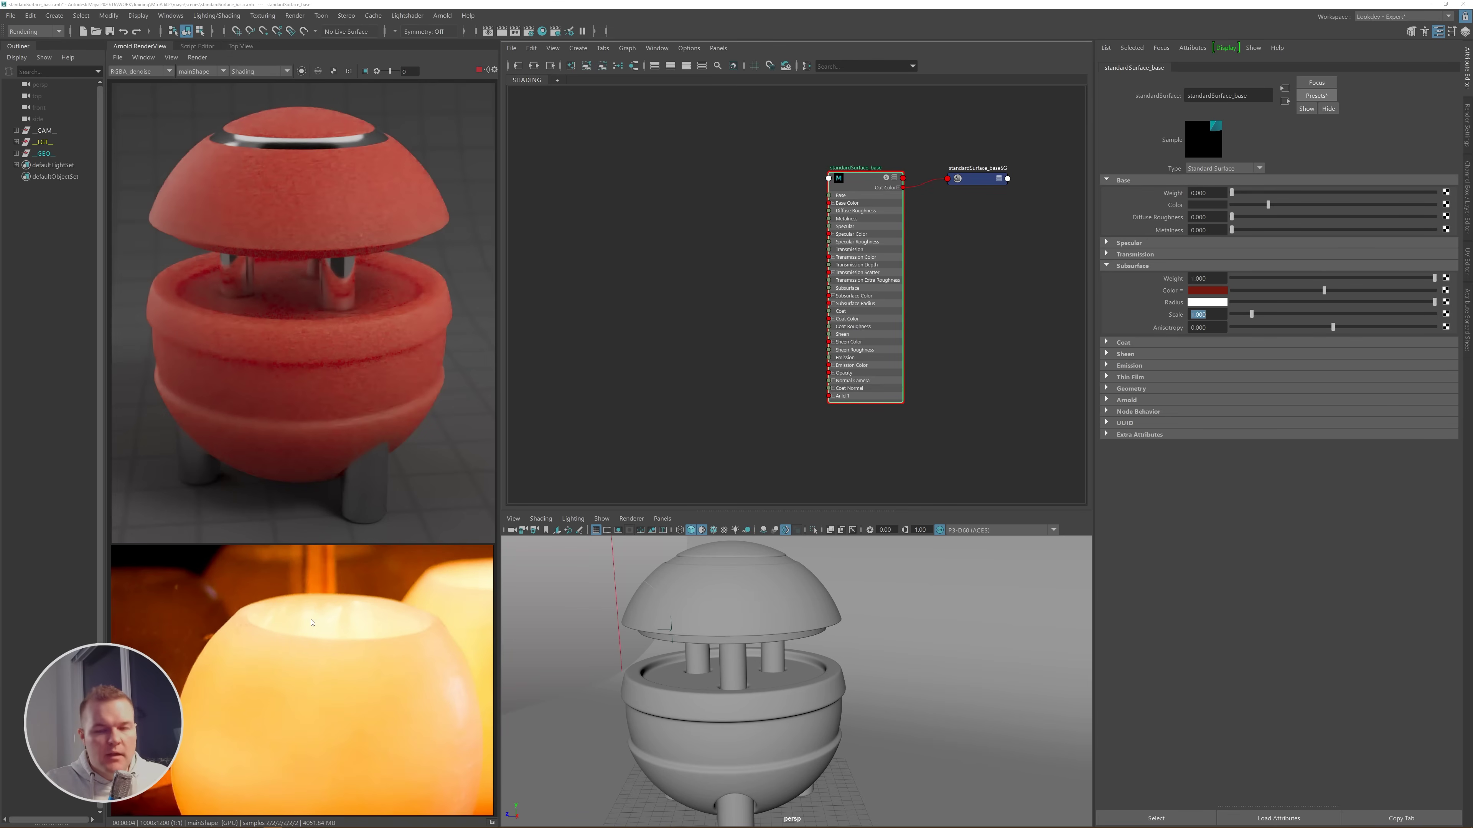
{"action": "scroll", "coordinate": [352, 671], "scroll_direction": "down", "scroll_amount": 3}
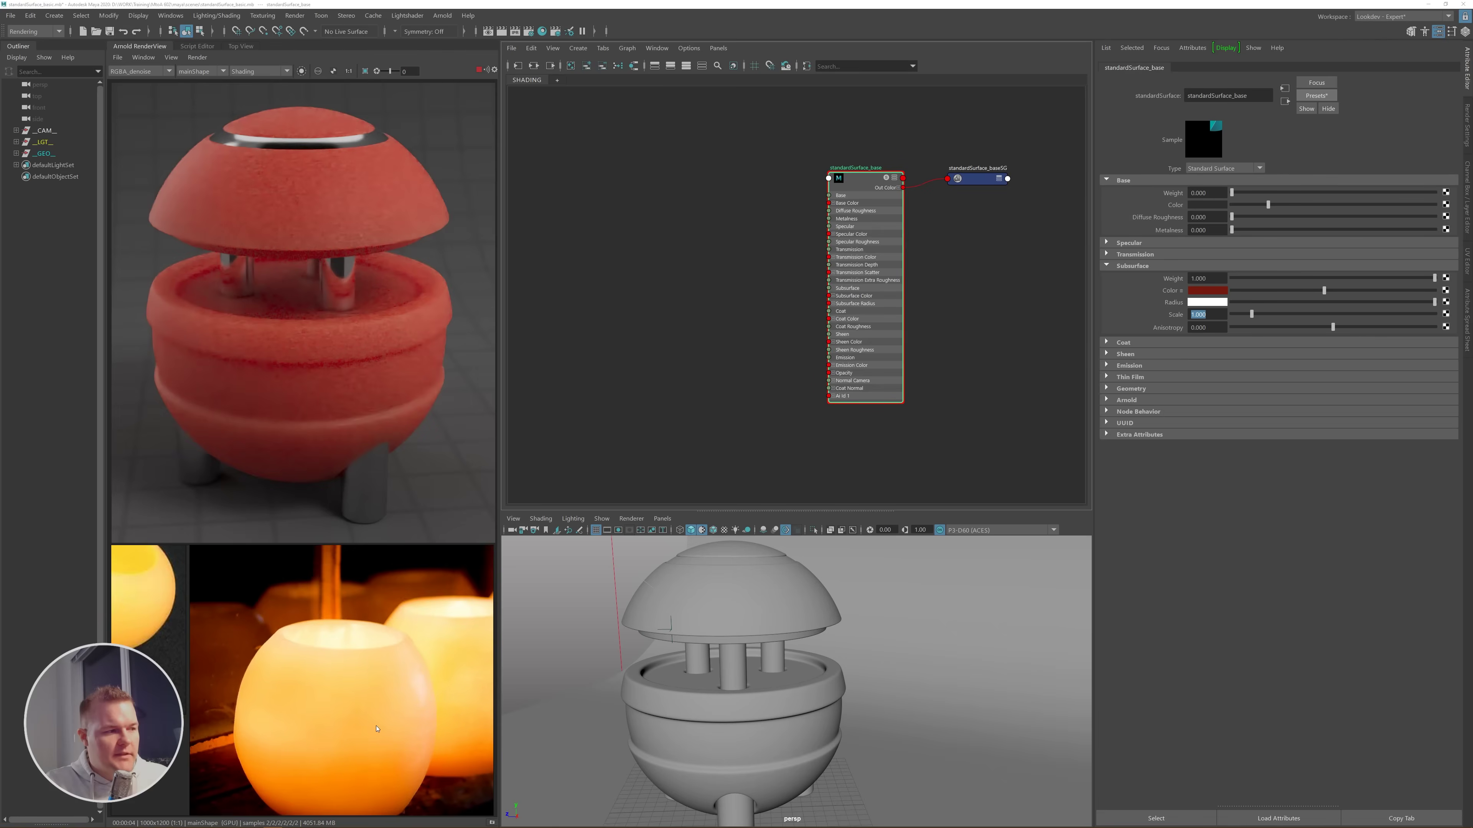
{"action": "middle_click_drag", "start_coordinate": [365, 760], "coordinate": [360, 684]}
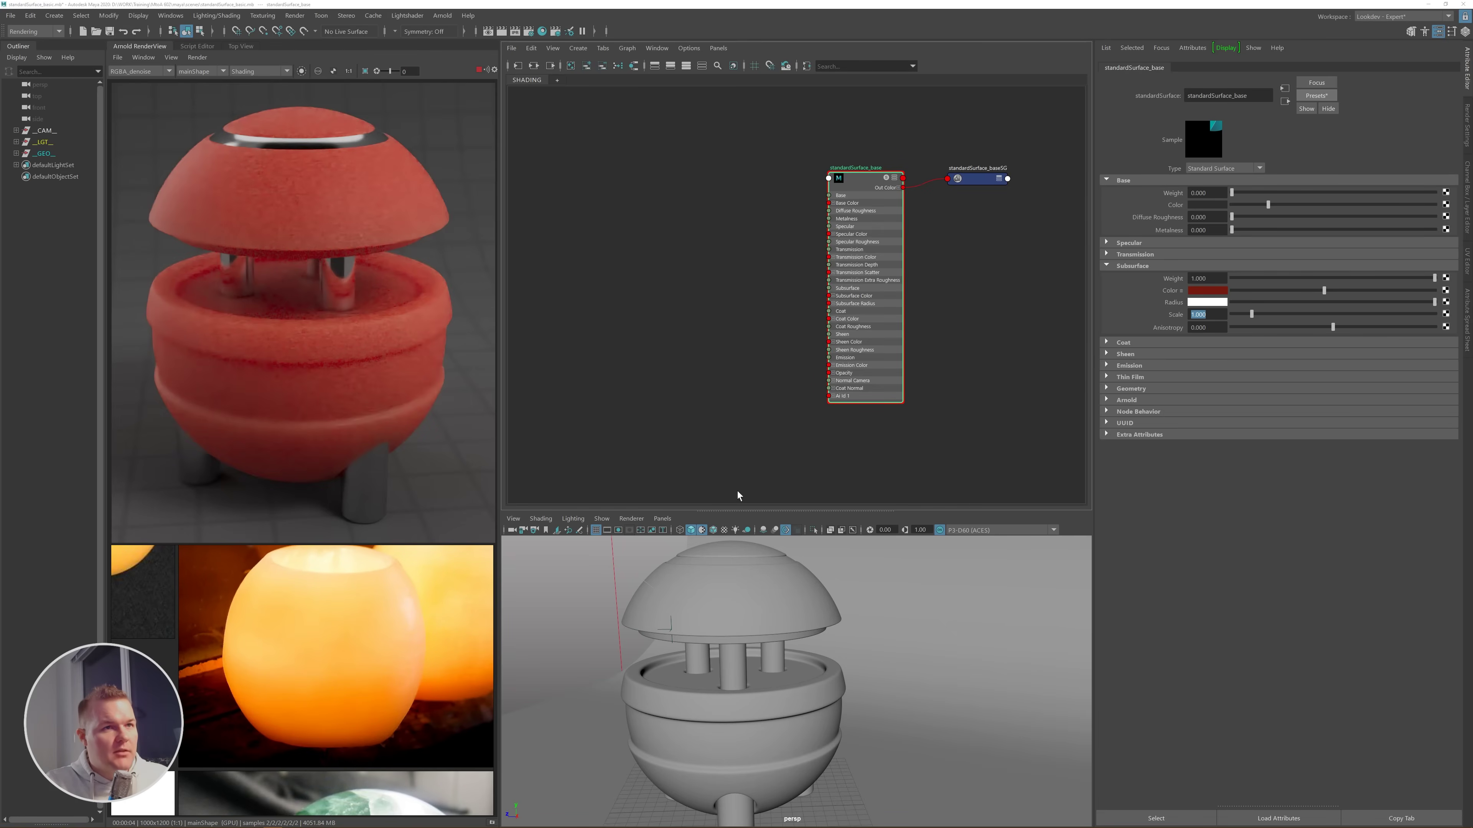
{"action": "scroll", "coordinate": [333, 650], "scroll_direction": "up", "scroll_amount": 2}
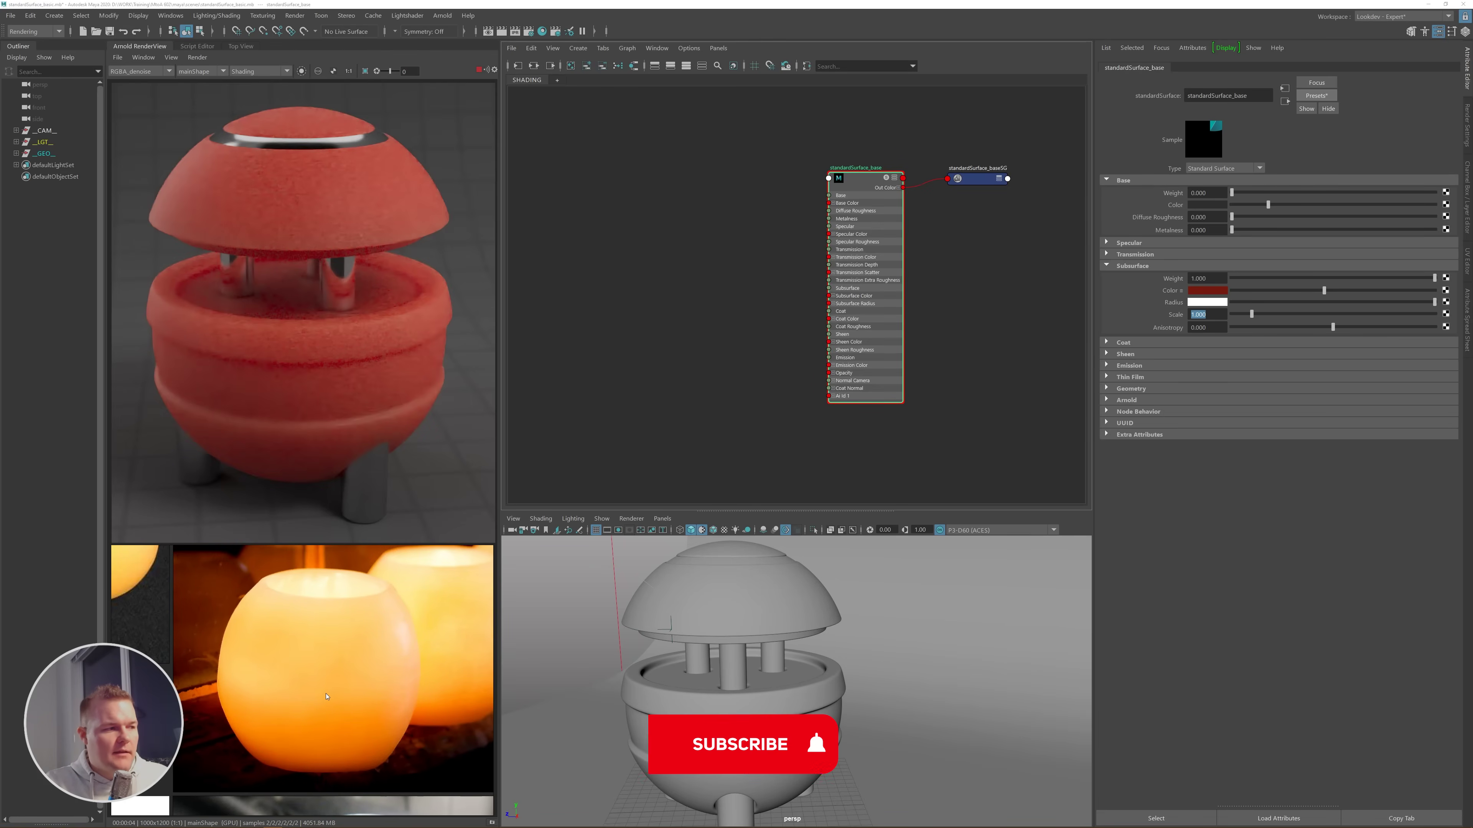
- Give the Subsurface Radius the previously sampled dark red and lower its saturation to about 0.349
{"action": "scroll", "coordinate": [328, 649], "scroll_direction": "down", "scroll_amount": 4}
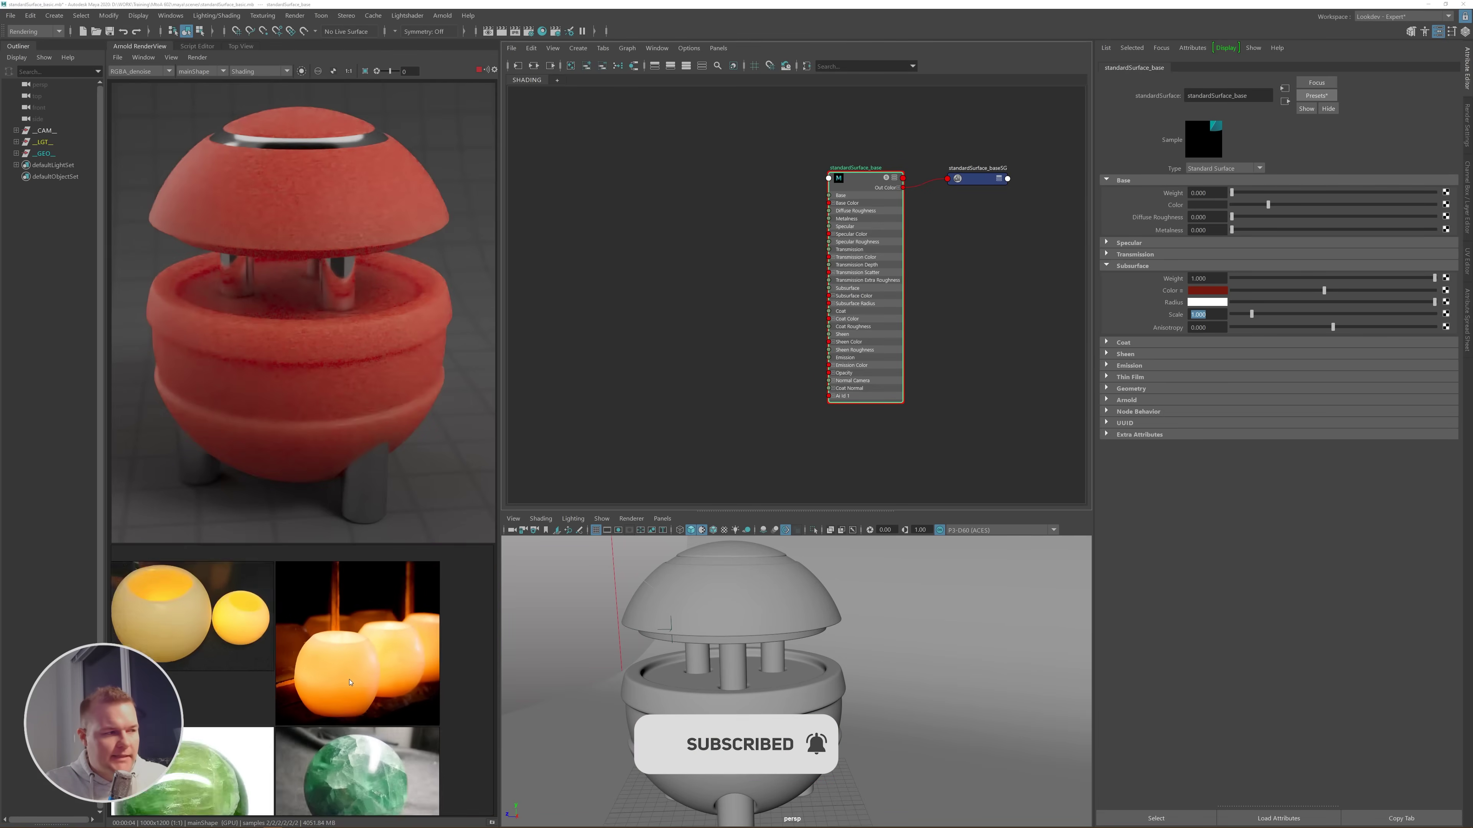
{"action": "middle_click_drag", "start_coordinate": [244, 662], "coordinate": [484, 658]}
{"action": "scroll", "coordinate": [263, 750], "scroll_direction": "up", "scroll_amount": 3}
{"action": "scroll", "coordinate": [282, 727], "scroll_direction": "up", "scroll_amount": 2}
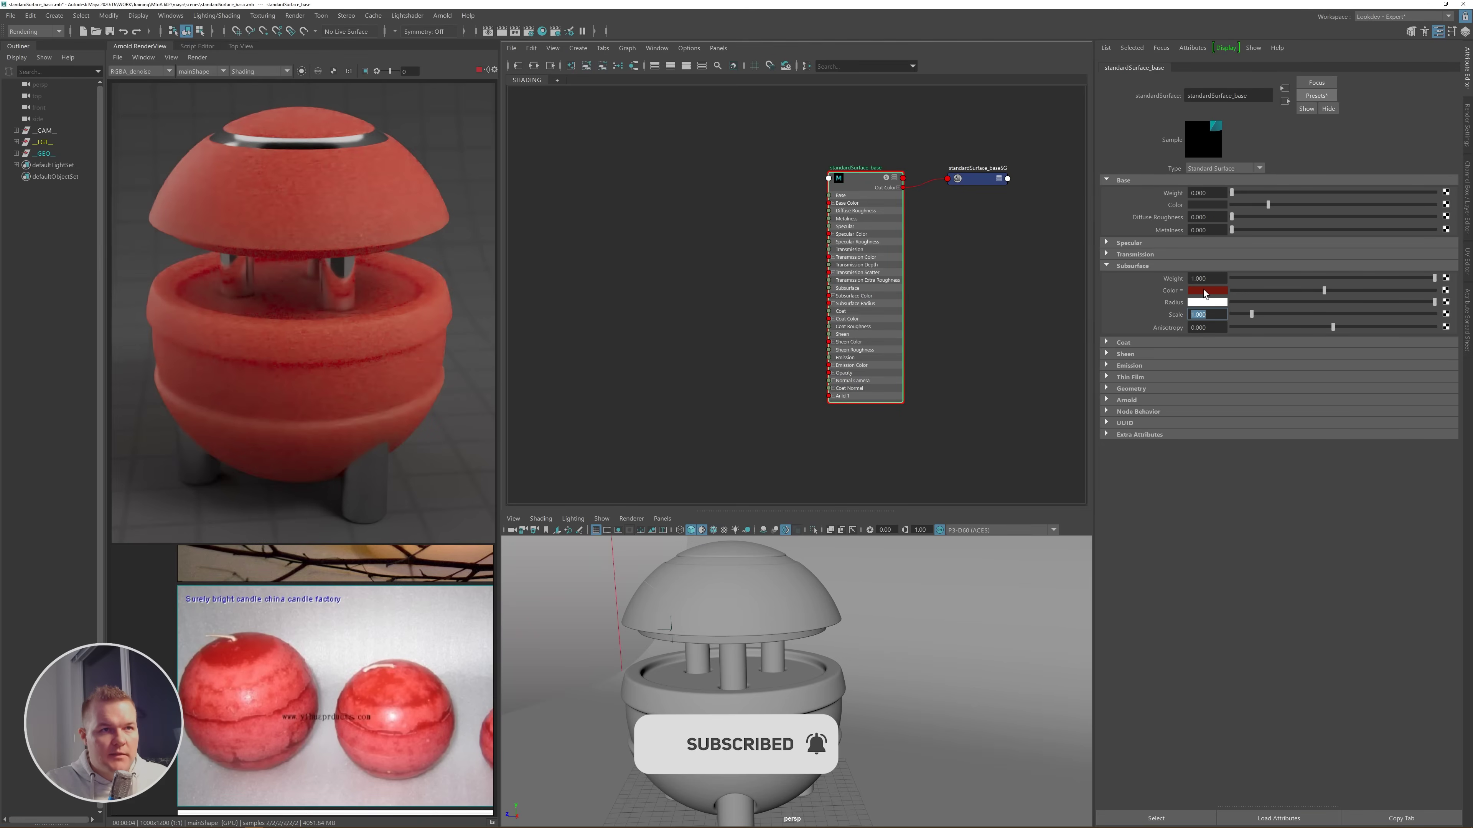
{"action": "left_click", "coordinate": [1204, 291]}
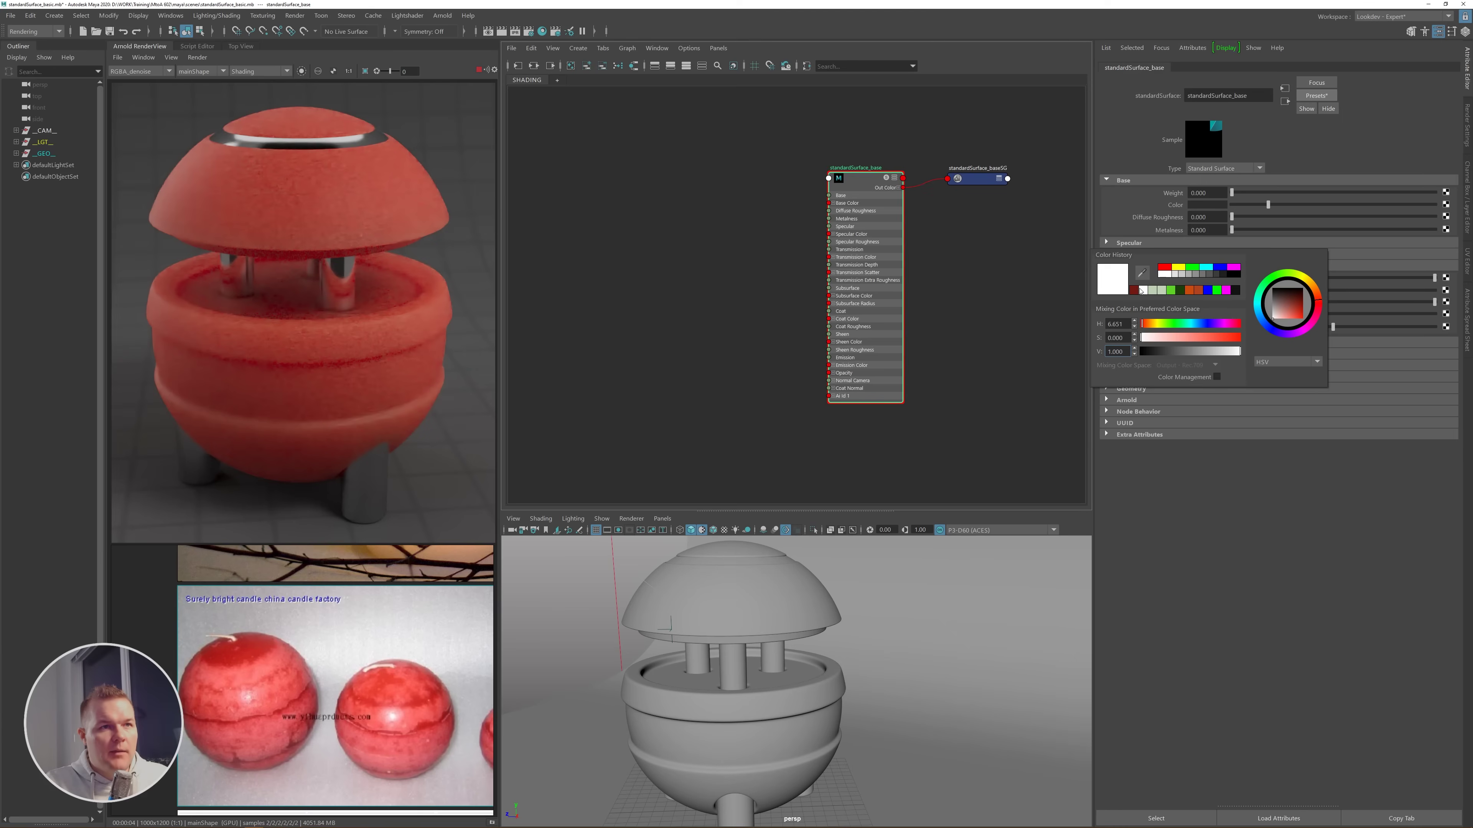
{"action": "left_click", "coordinate": [1135, 290]}
{"action": "left_click", "coordinate": [1176, 337]}
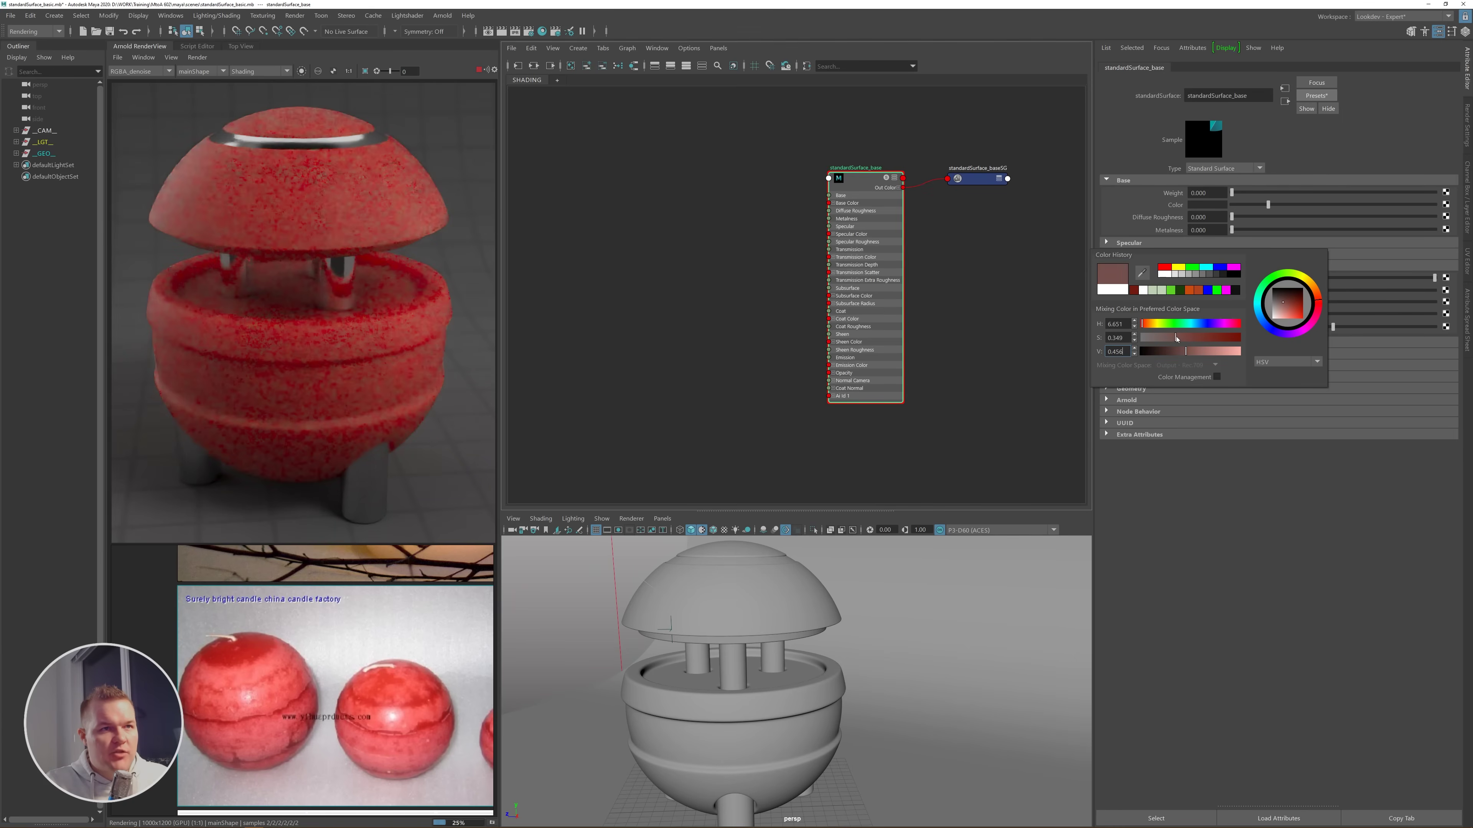
- Raise the Subsurface Radius color's value to 1 and its saturation to about 0.446
{"action": "double_click", "coordinate": [1118, 351]}
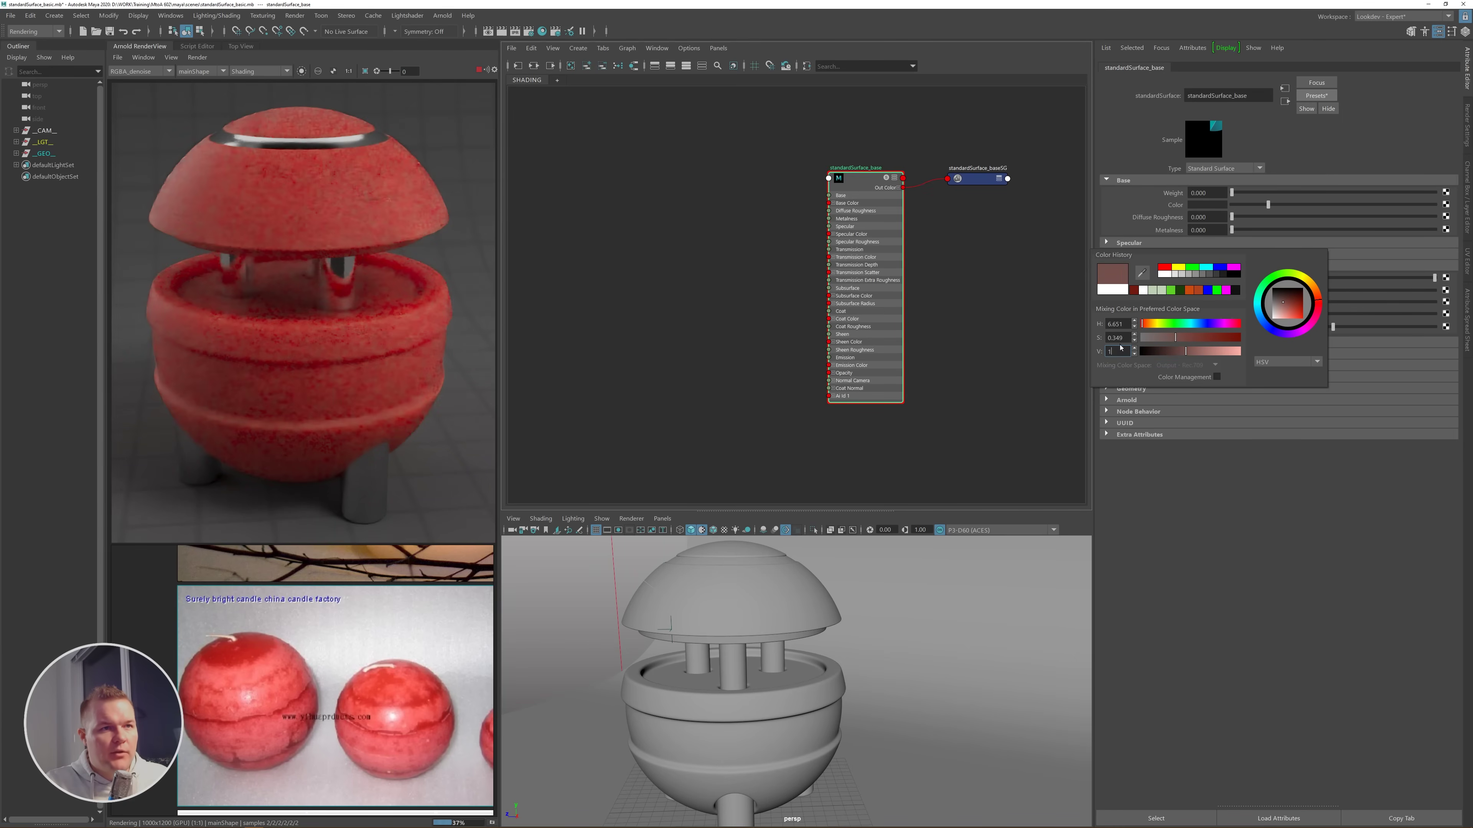
{"action": "type", "text": "1"}
{"action": "key", "text": "Return"}
{"action": "left_click", "coordinate": [1123, 338]}
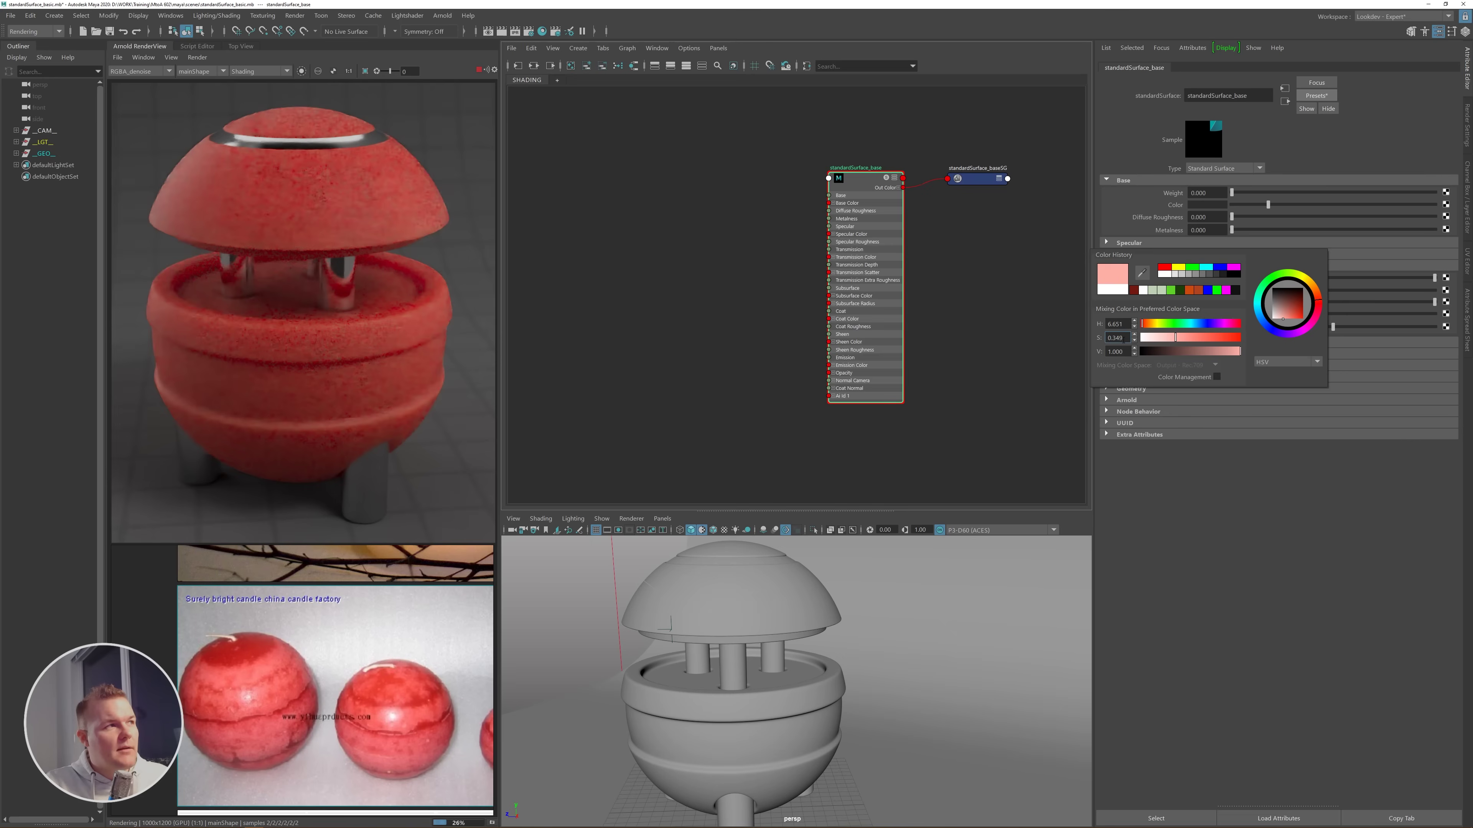
{"action": "left_click", "coordinate": [1185, 338]}
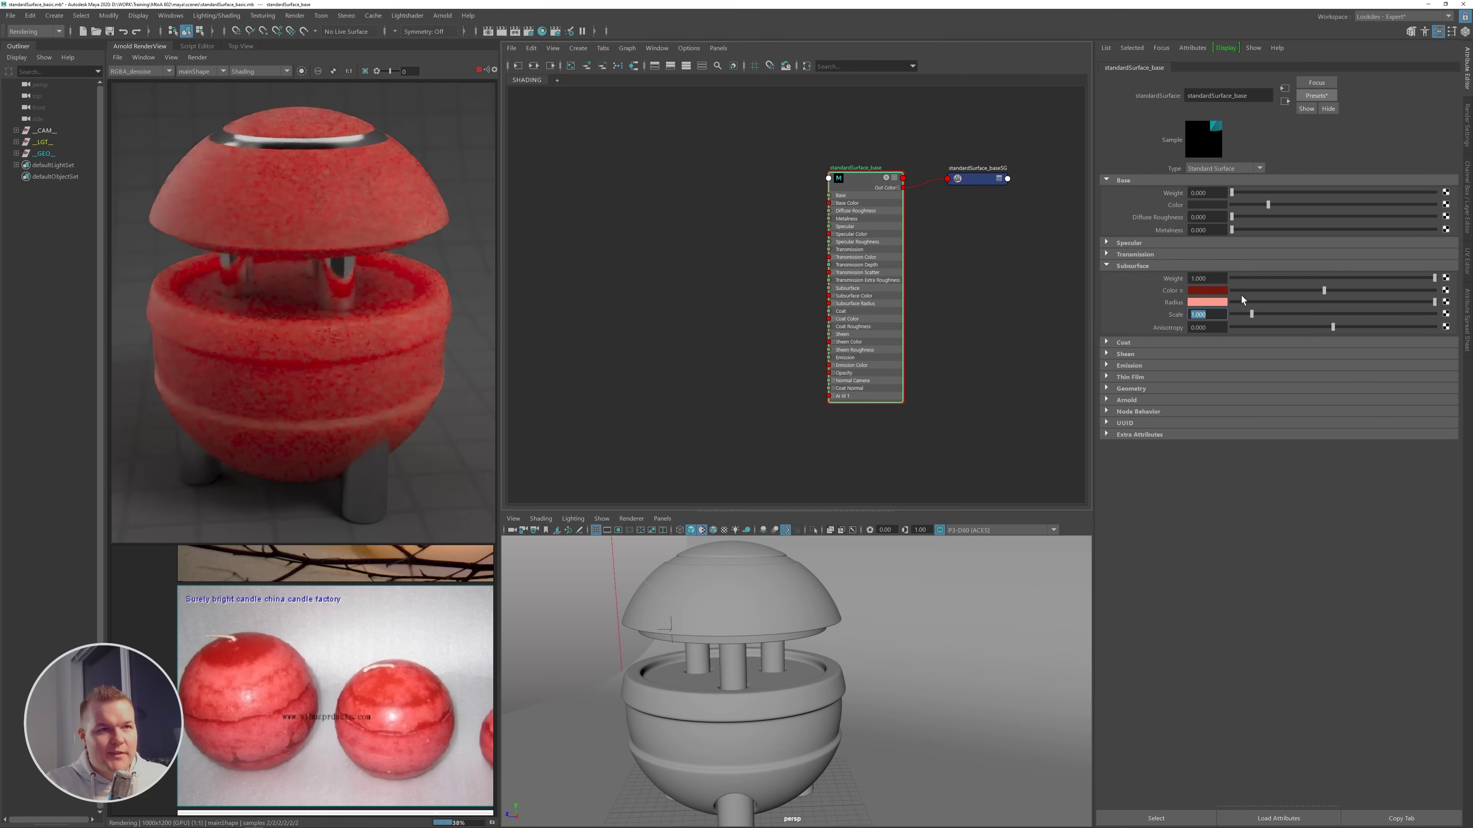
{"action": "left_click", "coordinate": [1205, 299]}
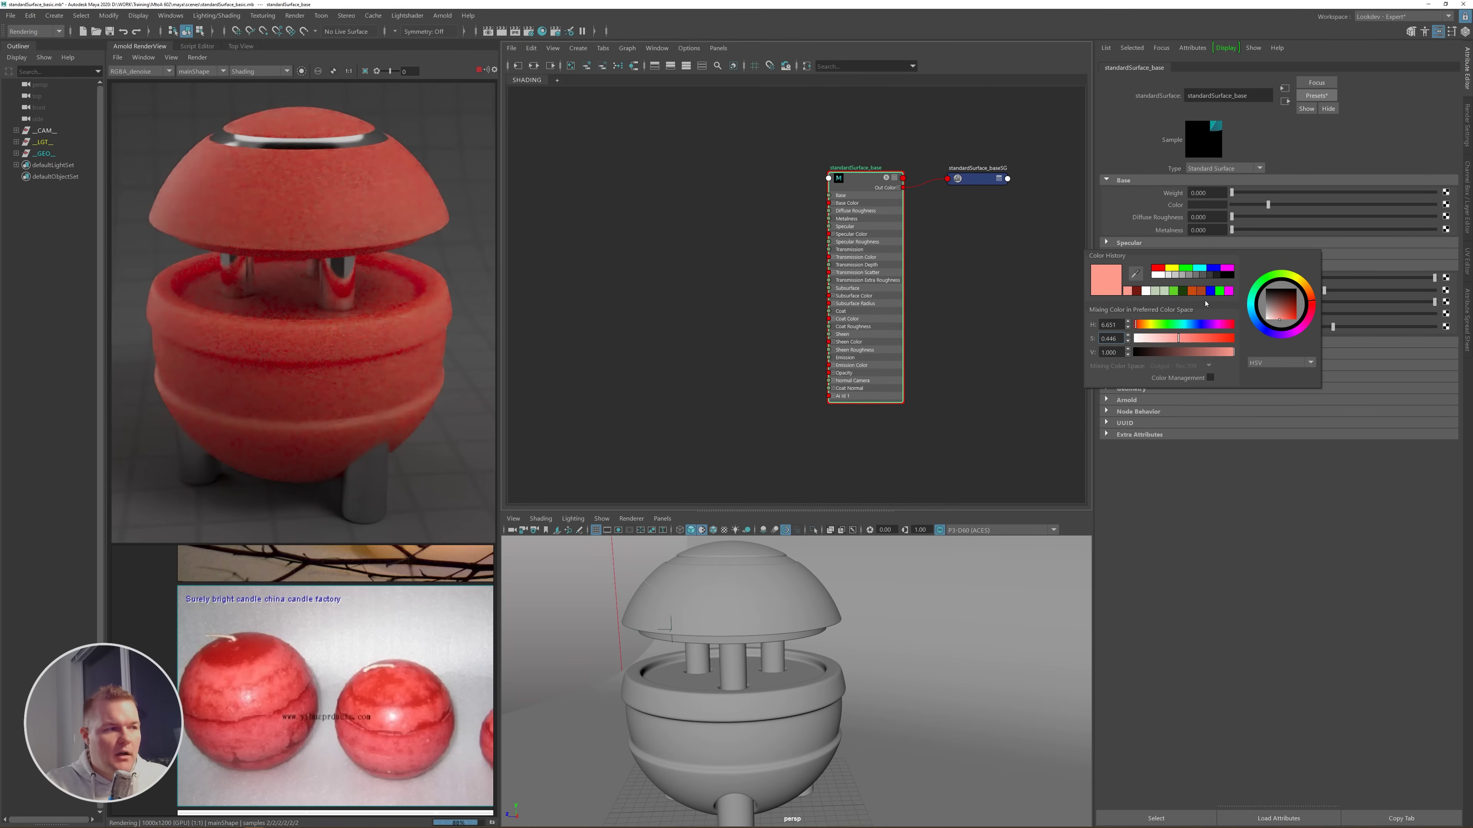
- Examine the glowing orange candle and the red candle references for how light scatters through the wax
{"action": "scroll", "coordinate": [422, 689], "scroll_direction": "down", "scroll_amount": 3}
{"action": "middle_click_drag", "start_coordinate": [422, 688], "coordinate": [268, 676]}
{"action": "middle_click_drag", "start_coordinate": [484, 568], "coordinate": [378, 595]}
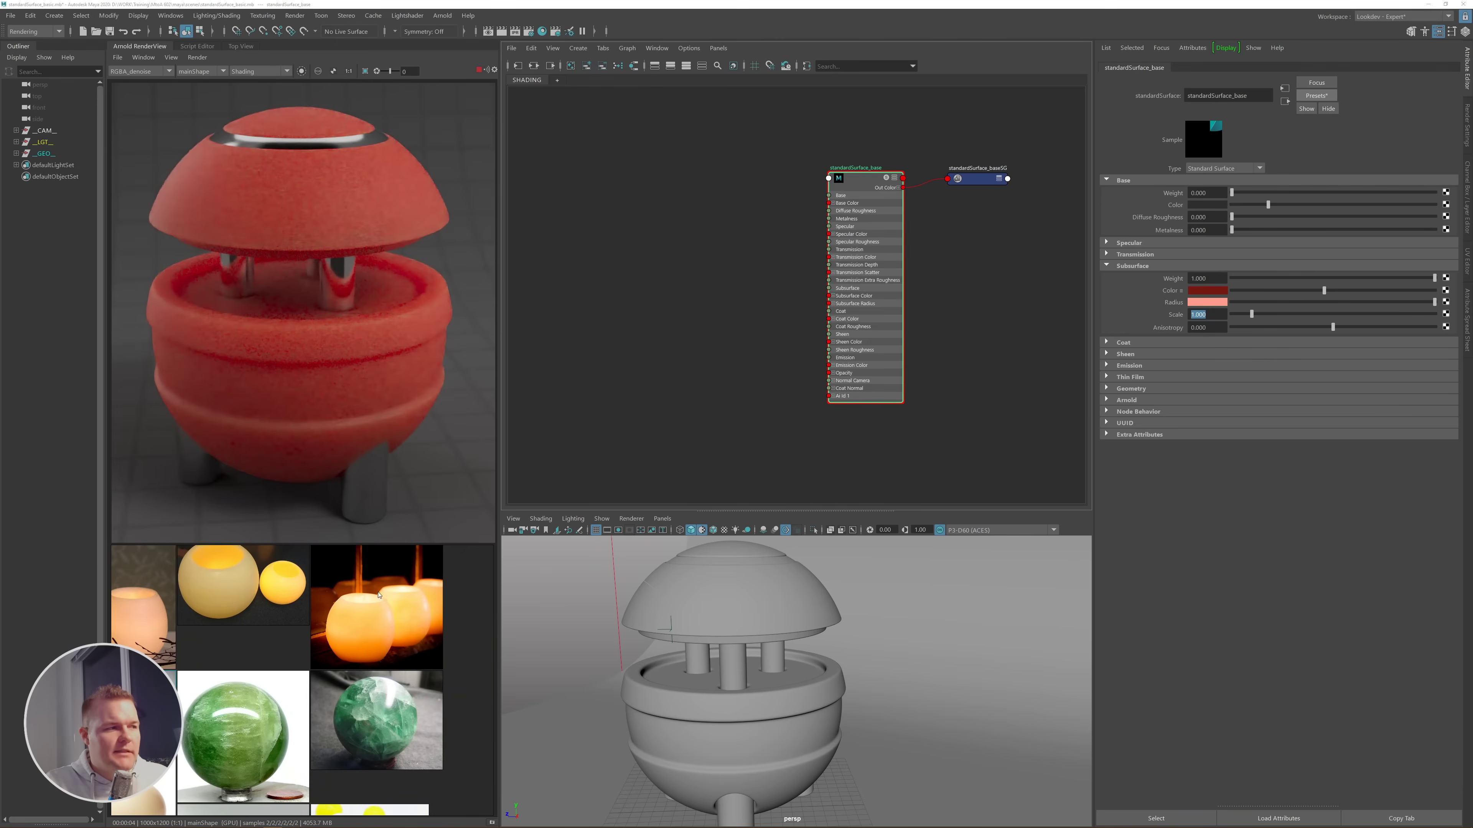
{"action": "middle_click_drag", "start_coordinate": [261, 624], "coordinate": [295, 643]}
{"action": "scroll", "coordinate": [271, 689], "scroll_direction": "up", "scroll_amount": 5}
{"action": "scroll", "coordinate": [271, 689], "scroll_direction": "down", "scroll_amount": 5}
{"action": "middle_click_drag", "start_coordinate": [449, 606], "coordinate": [329, 603]}
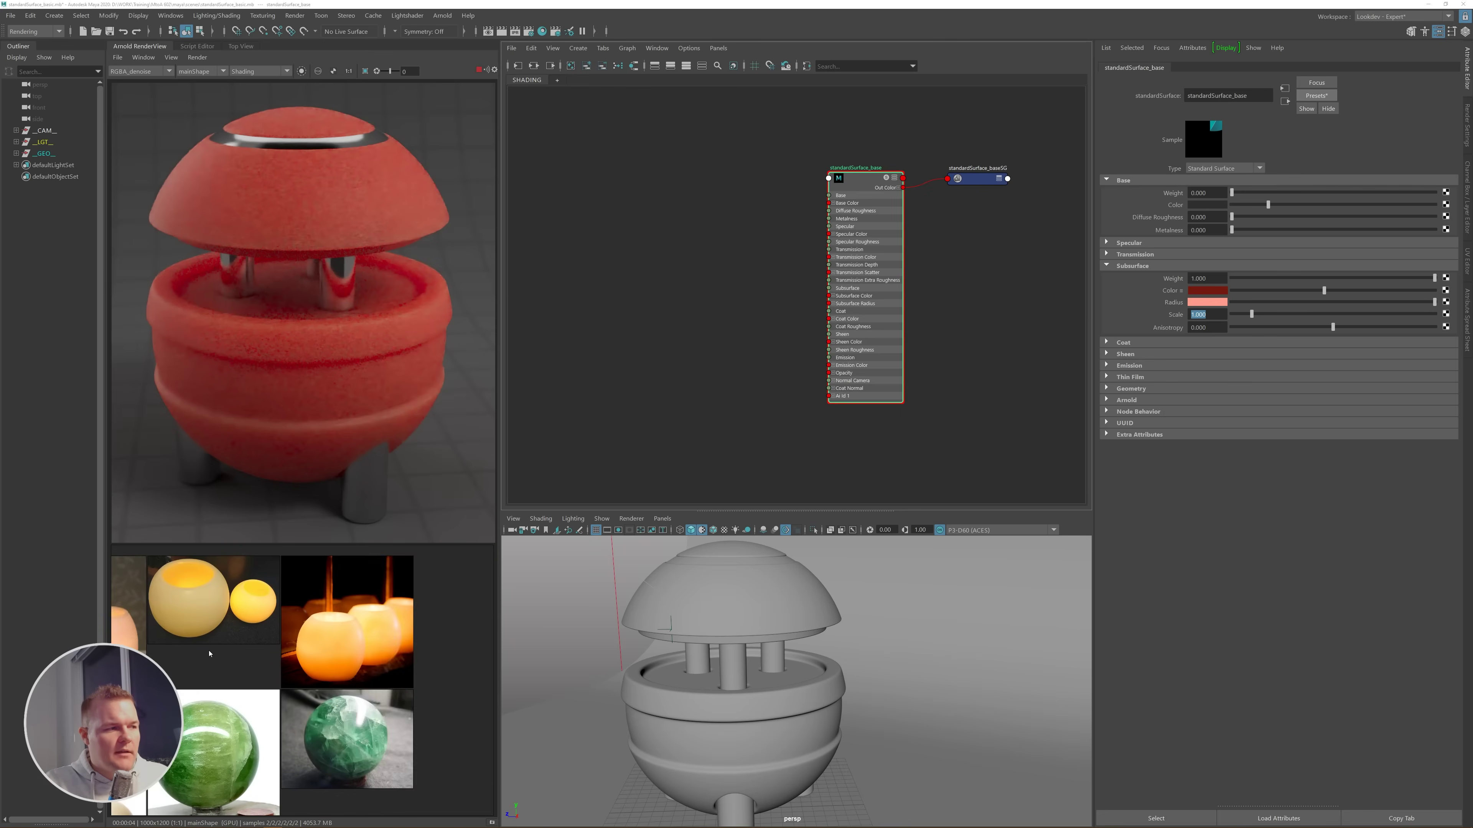
{"action": "scroll", "coordinate": [293, 614], "scroll_direction": "up", "scroll_amount": 5}
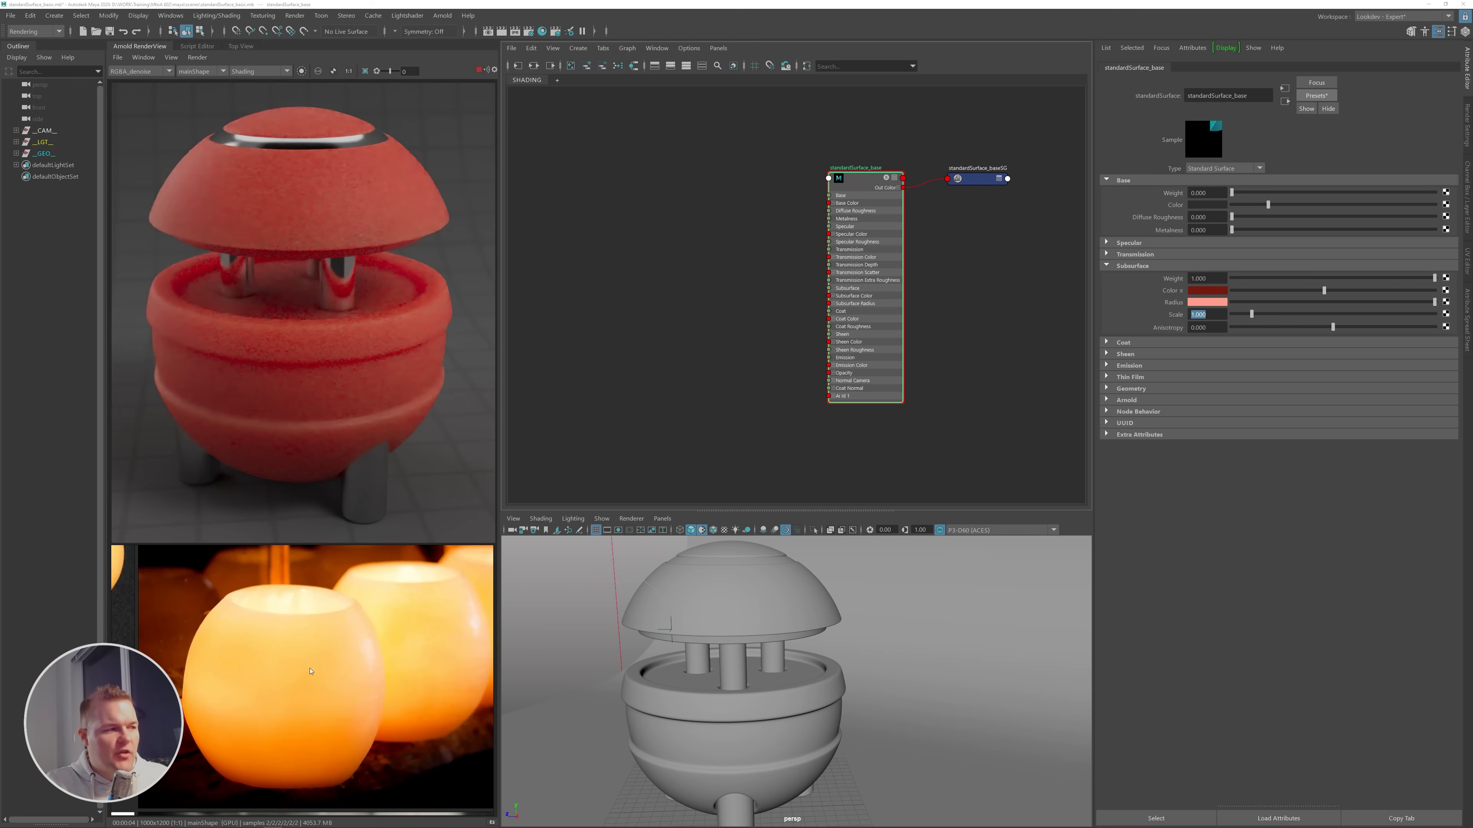
{"action": "scroll", "coordinate": [315, 657], "scroll_direction": "down", "scroll_amount": 5}
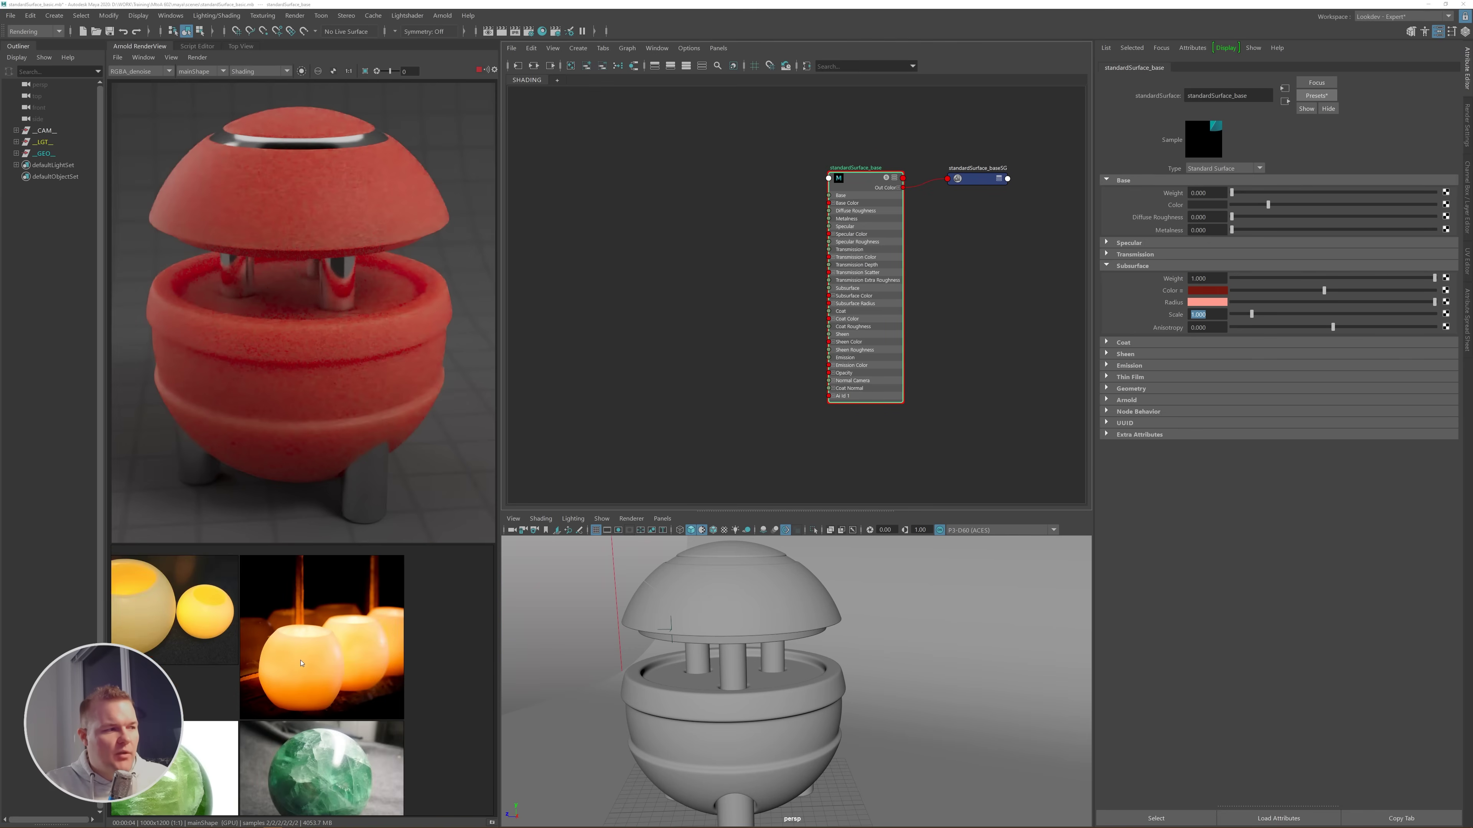
{"action": "middle_click_drag", "start_coordinate": [171, 700], "coordinate": [463, 682]}
{"action": "middle_click_drag", "start_coordinate": [284, 751], "coordinate": [298, 729]}
{"action": "scroll", "coordinate": [298, 729], "scroll_direction": "up", "scroll_amount": 5}
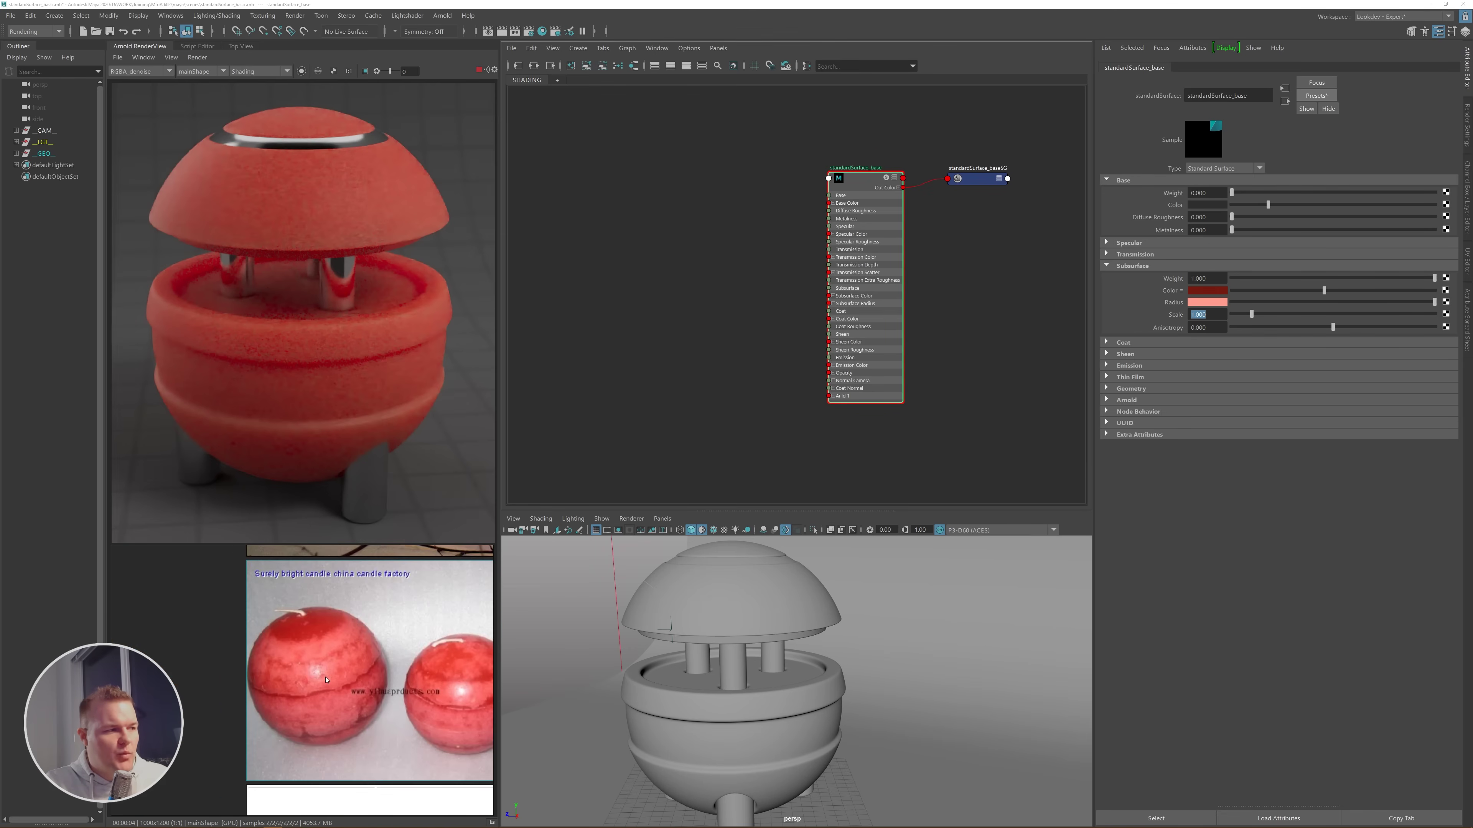
{"action": "middle_click_drag", "start_coordinate": [359, 630], "coordinate": [274, 644]}
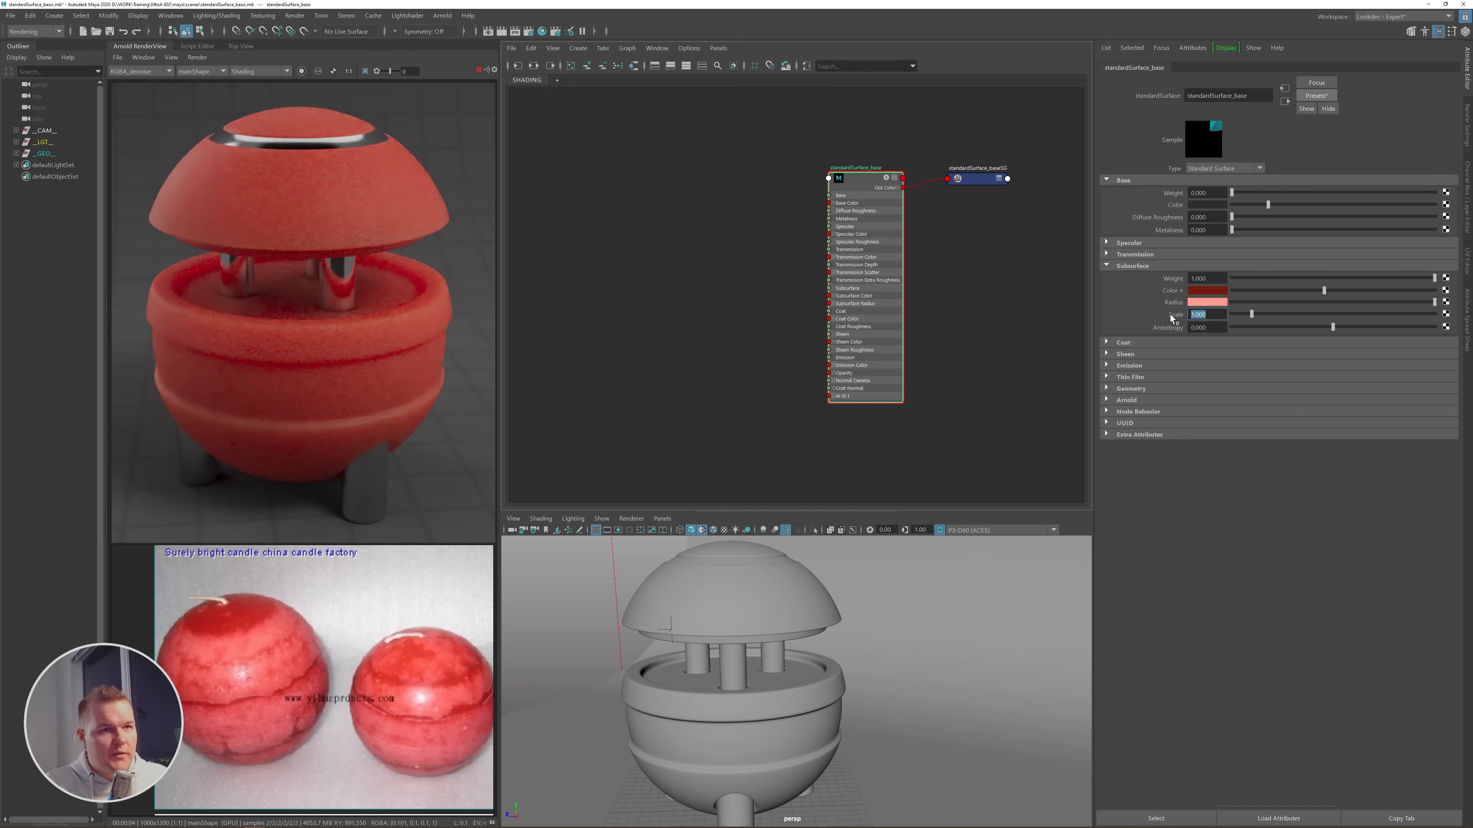
- Set the Subsurface Scale to 0 and inspect the rim of the lower bowl in the render
{"action": "type", "text": "0"}
{"action": "key", "text": "Return"}
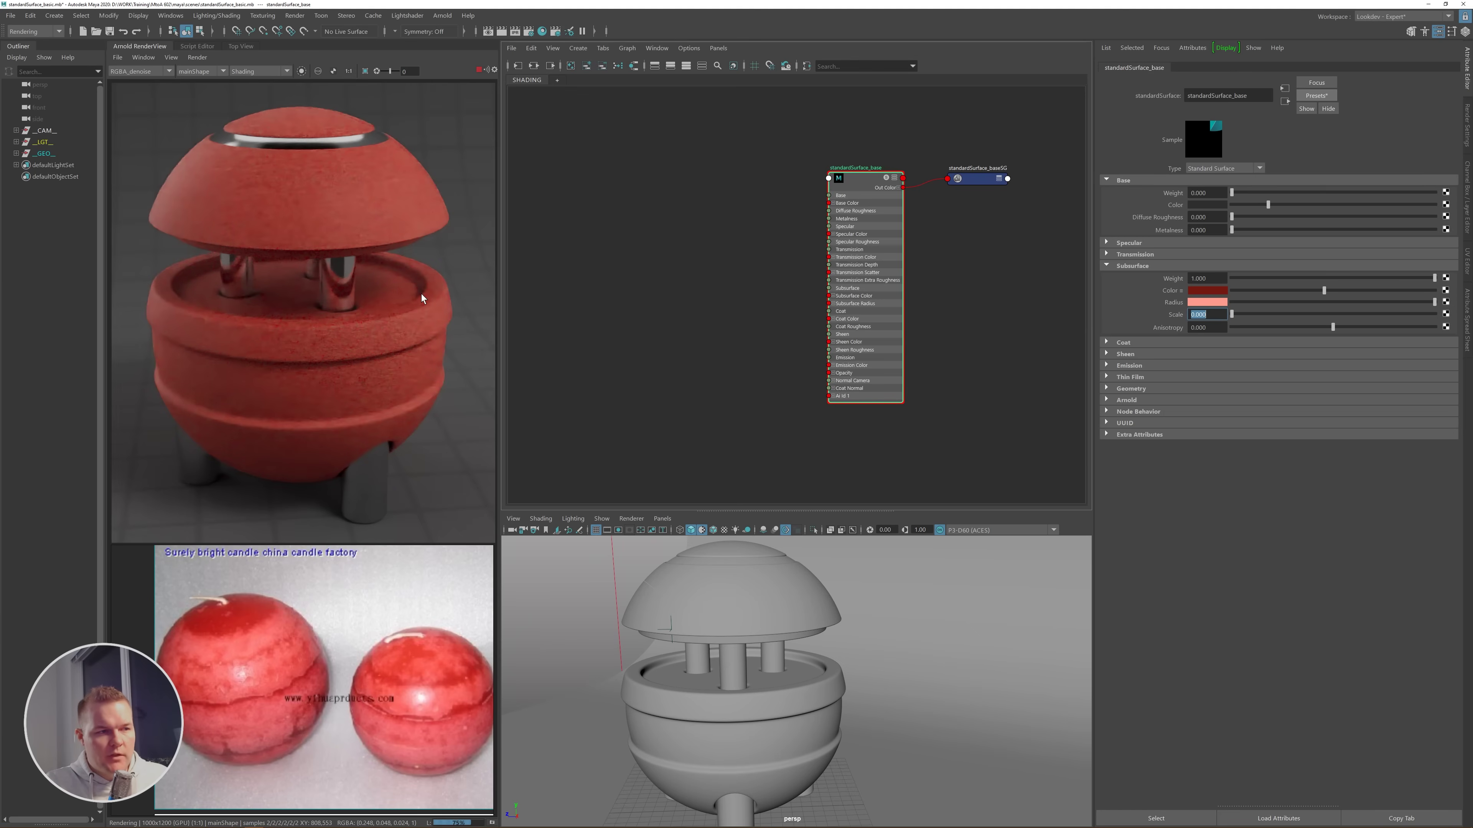
{"action": "left_click", "coordinate": [1190, 192]}
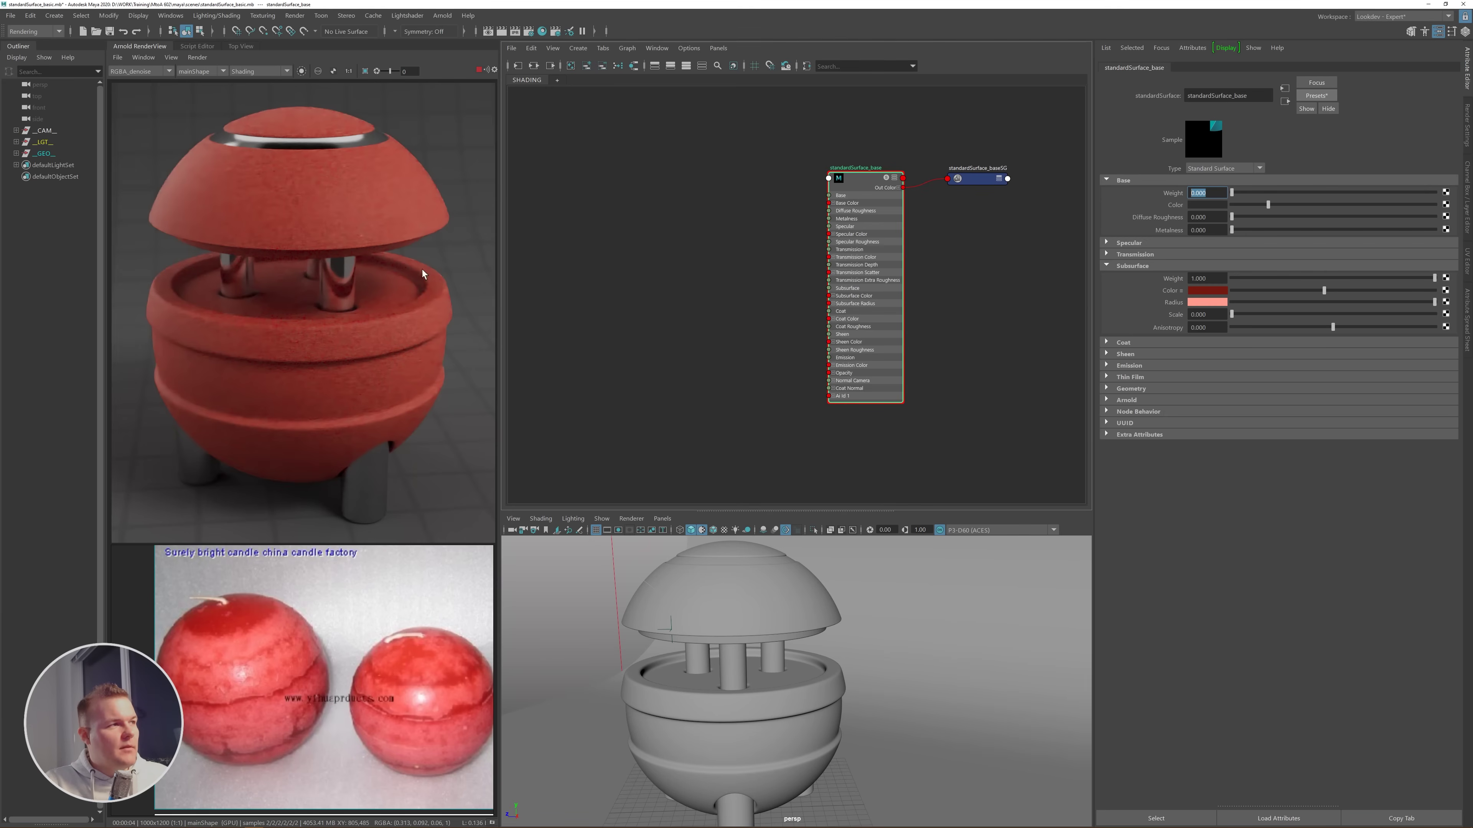
{"action": "scroll", "coordinate": [423, 270], "scroll_direction": "up", "scroll_amount": 3}
{"action": "scroll", "coordinate": [315, 264], "scroll_direction": "up", "scroll_amount": 2}
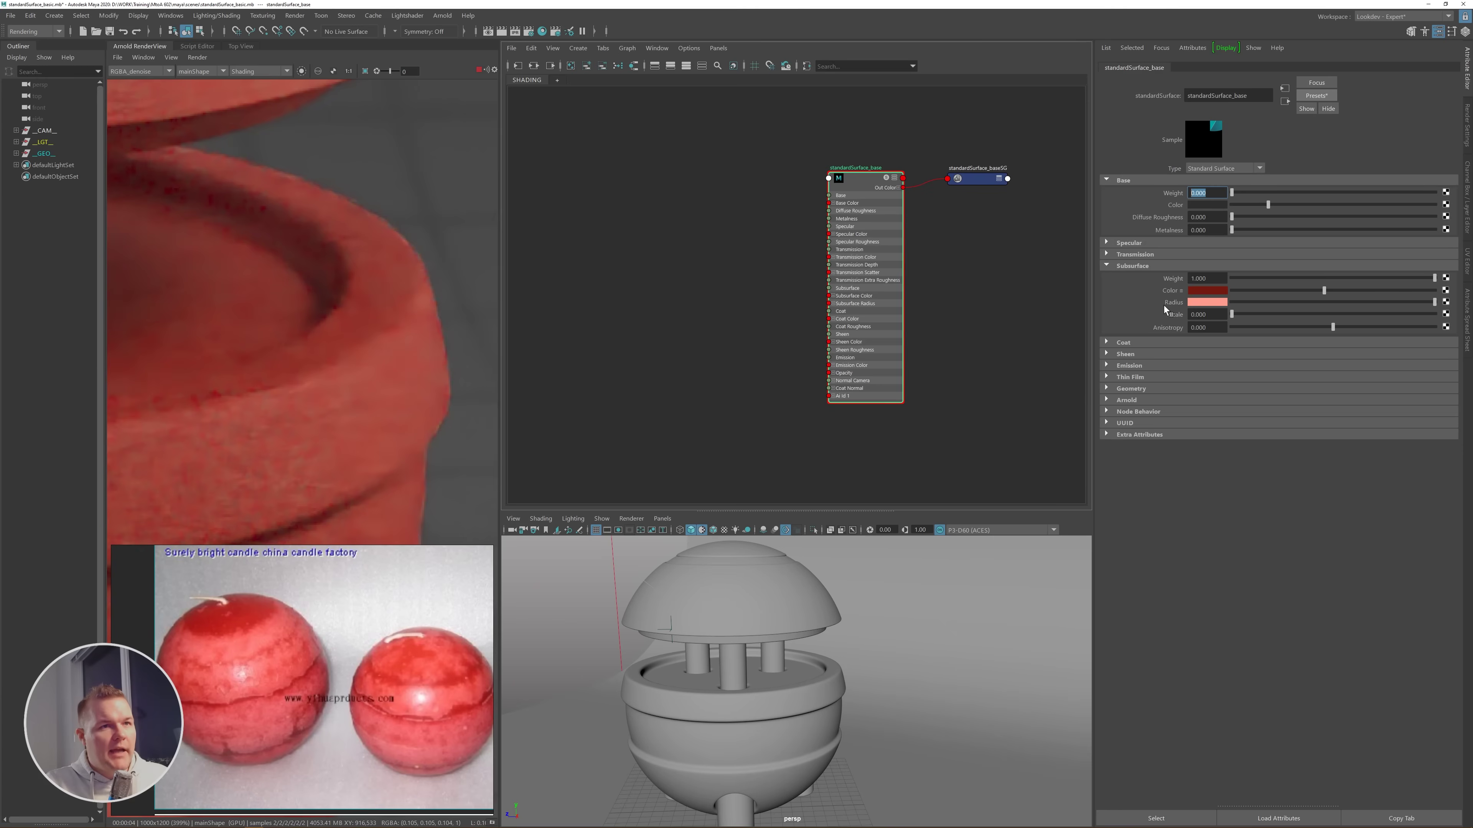
- Set the Subsurface Scale to 0.1 and check the scattering in the render's crevices and along the bowl rim
{"action": "left_click", "coordinate": [1205, 314]}
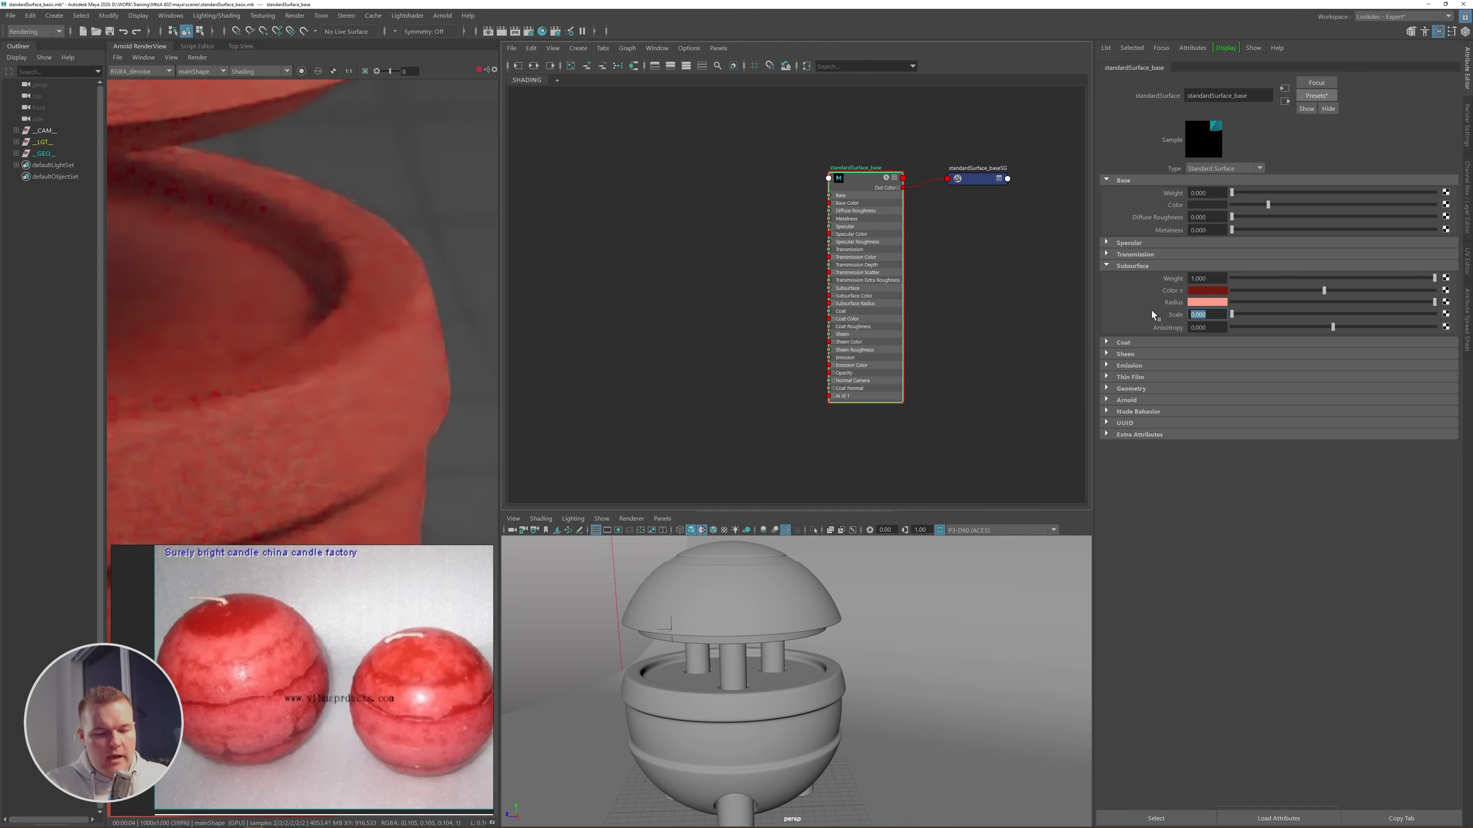
{"action": "type", "text": "0.1"}
{"action": "key", "text": "Return"}
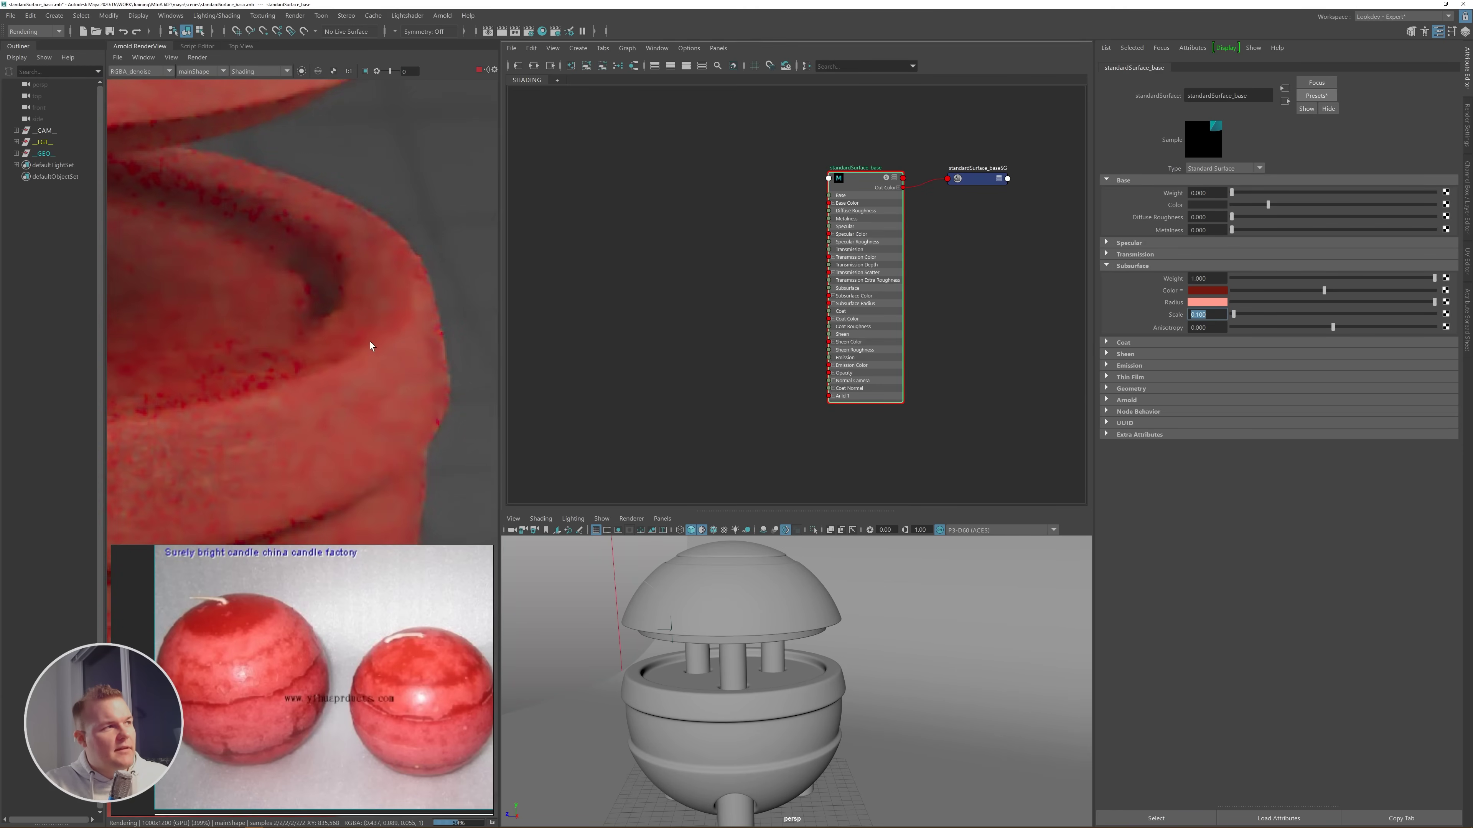
{"action": "scroll", "coordinate": [369, 341], "scroll_direction": "down", "scroll_amount": 2}
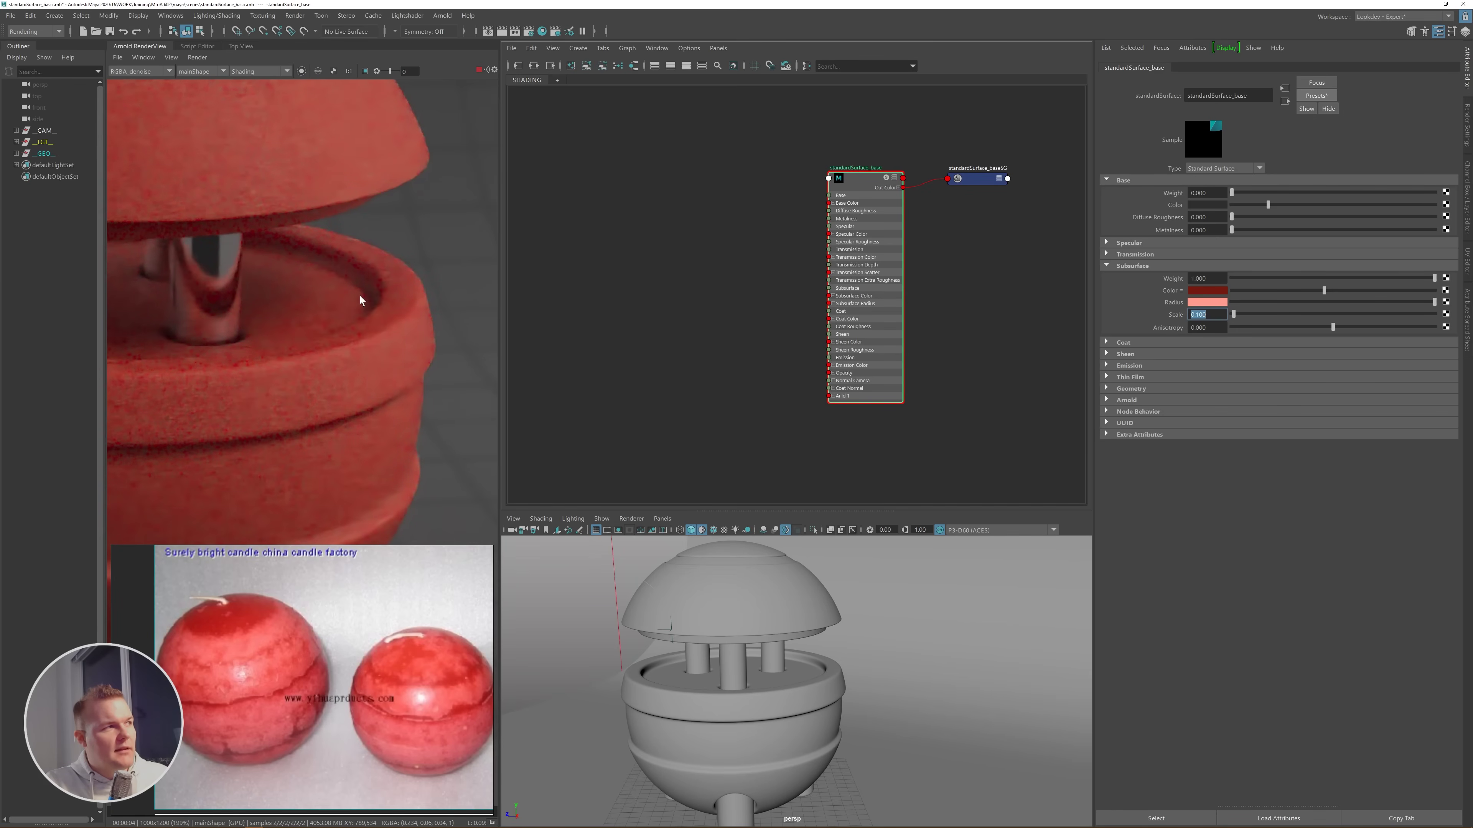
{"action": "scroll", "coordinate": [361, 297], "scroll_direction": "down", "scroll_amount": 2}
{"action": "scroll", "coordinate": [366, 310], "scroll_direction": "up", "scroll_amount": 2}
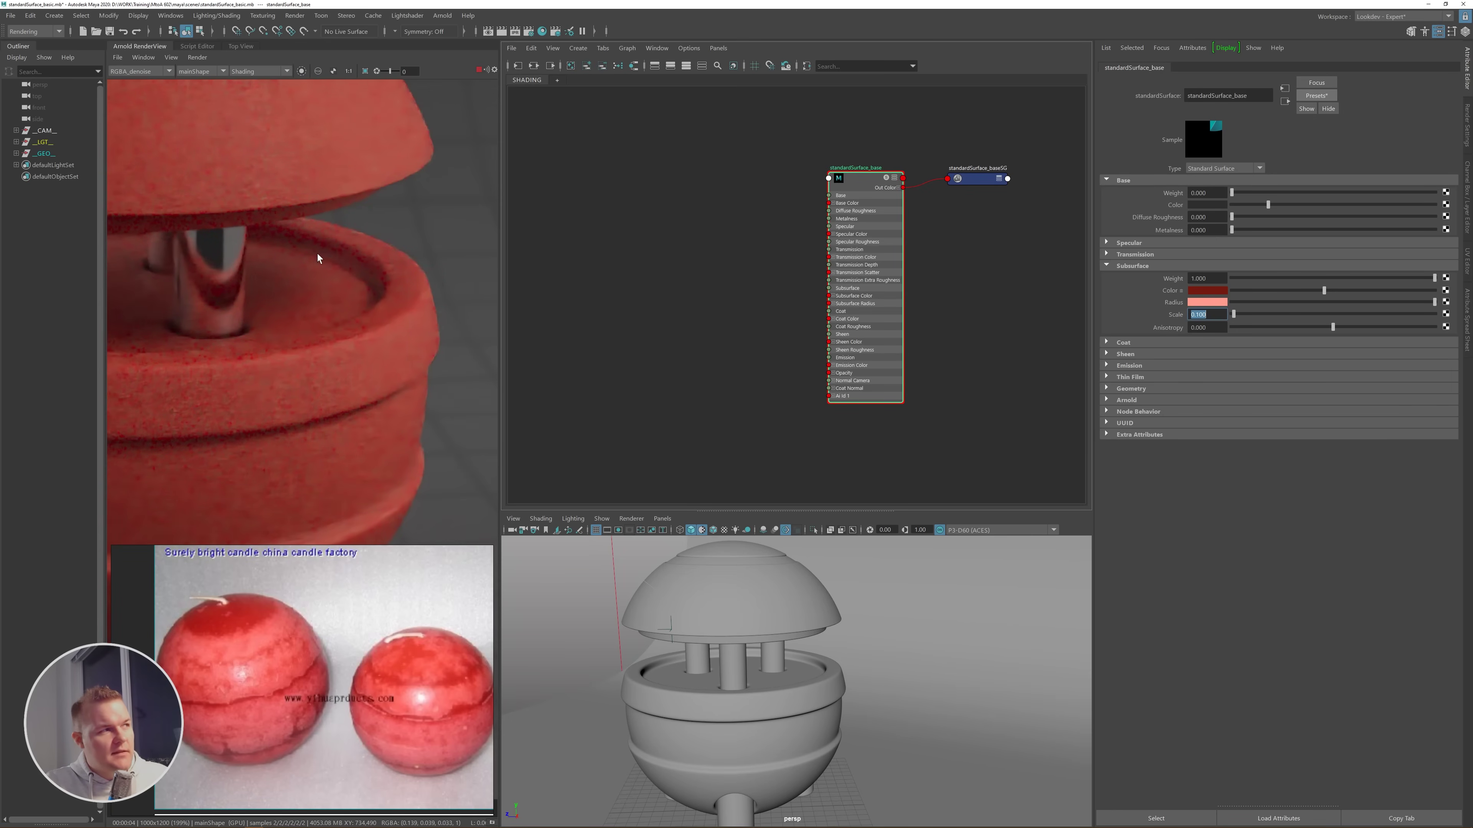
{"action": "scroll", "coordinate": [374, 294], "scroll_direction": "down", "scroll_amount": 3}
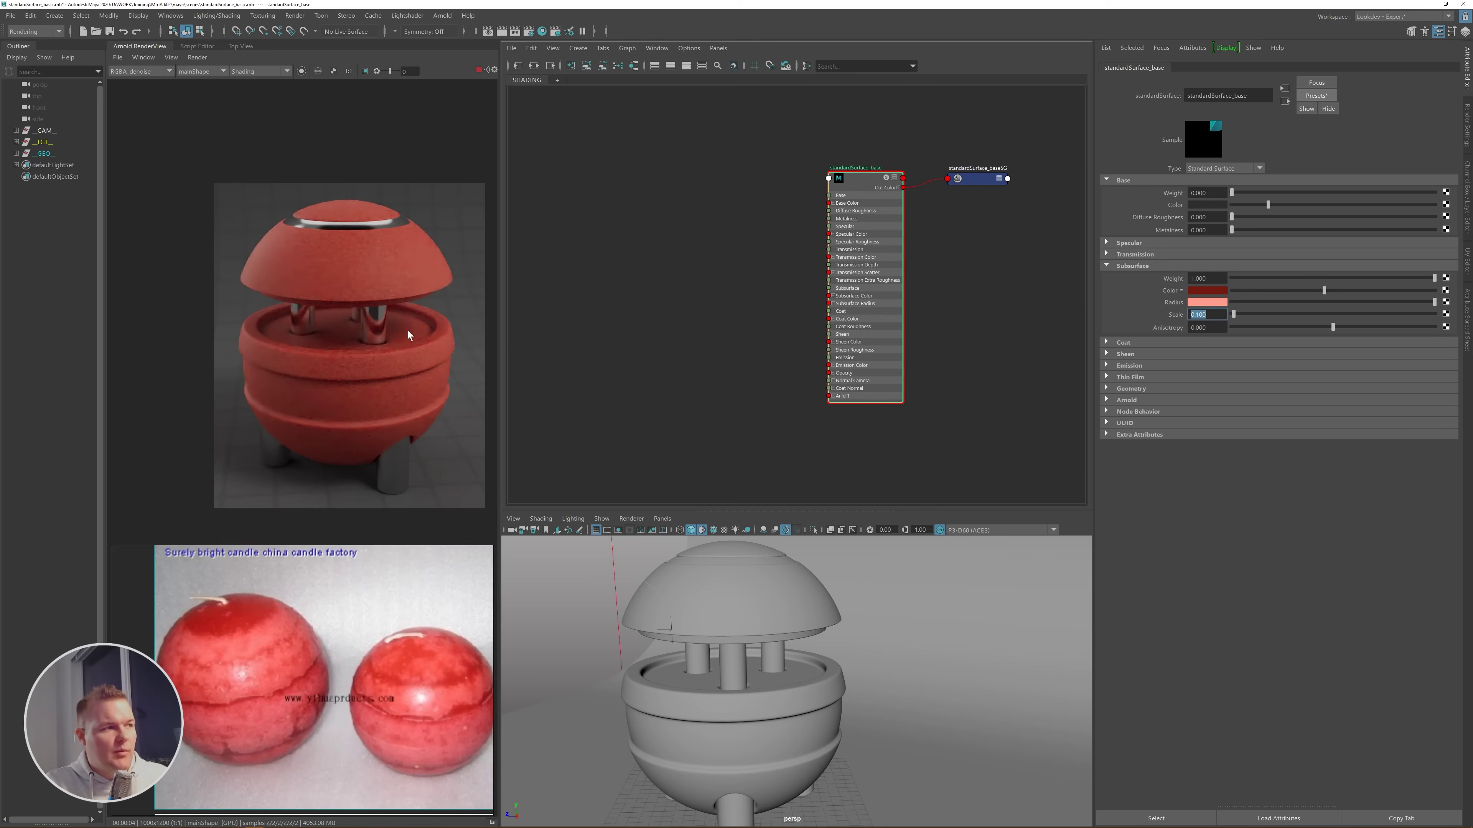
{"action": "scroll", "coordinate": [393, 279], "scroll_direction": "up", "scroll_amount": 2}
{"action": "middle_click_drag", "start_coordinate": [391, 455], "coordinate": [346, 408]}
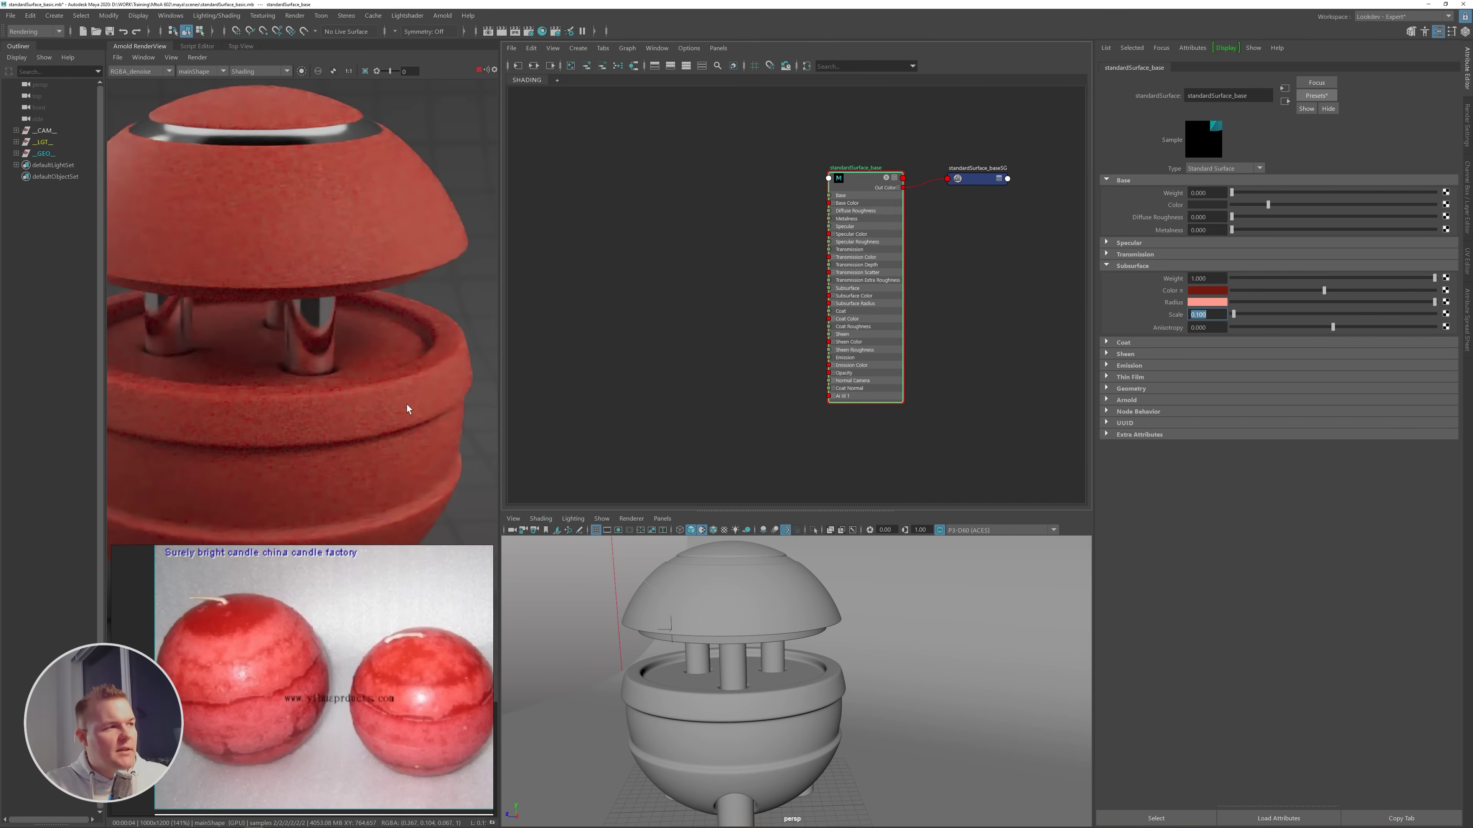
{"action": "middle_click_drag", "start_coordinate": [419, 355], "coordinate": [335, 352]}
{"action": "scroll", "coordinate": [336, 352], "scroll_direction": "up", "scroll_amount": 1}
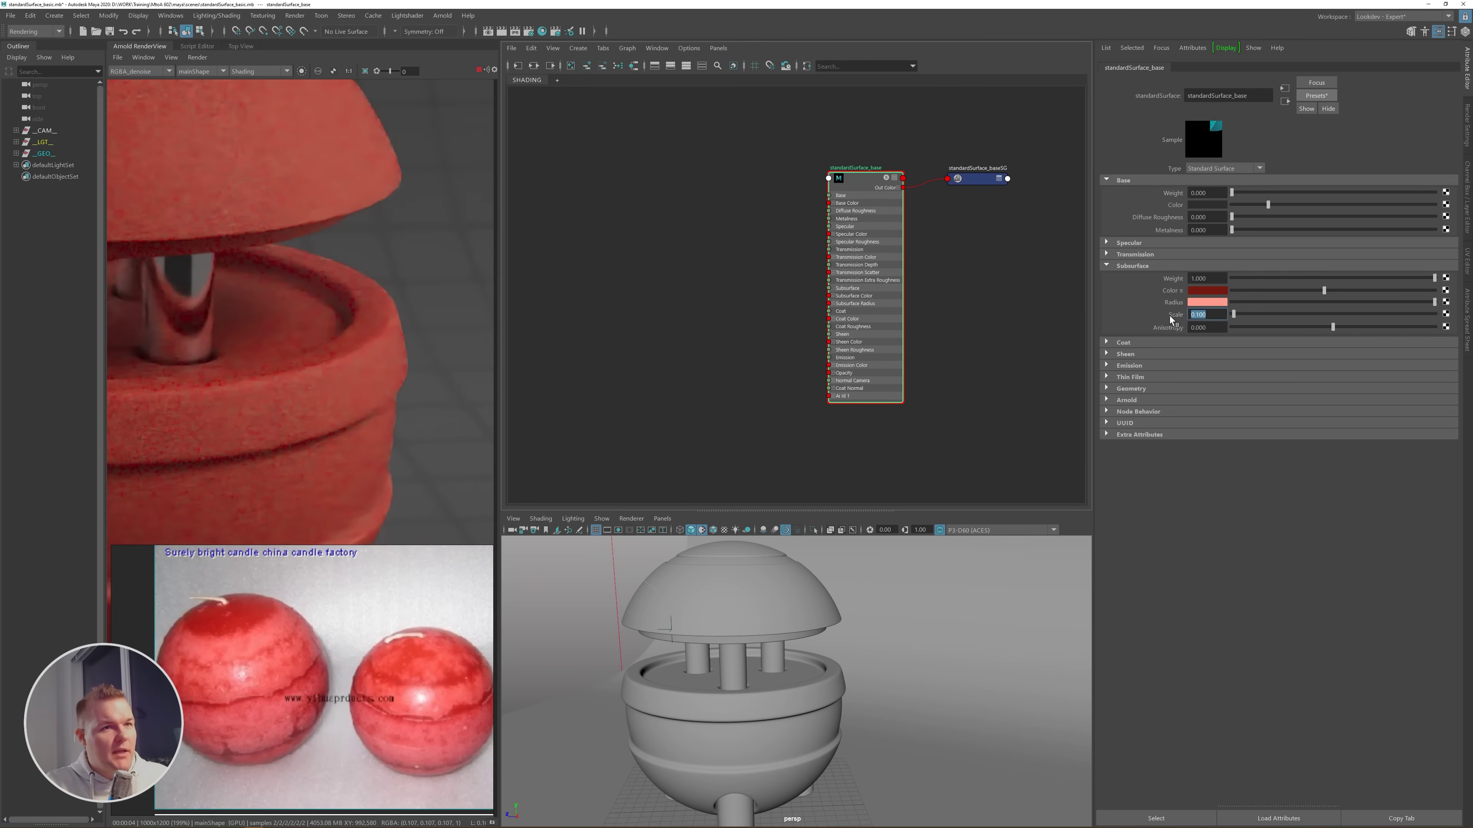
- Set the Subsurface Scale to 0.5 and check the rendered bowl rim up close and in full view
{"action": "type", "text": "0.5"}
{"action": "key", "text": "Return"}
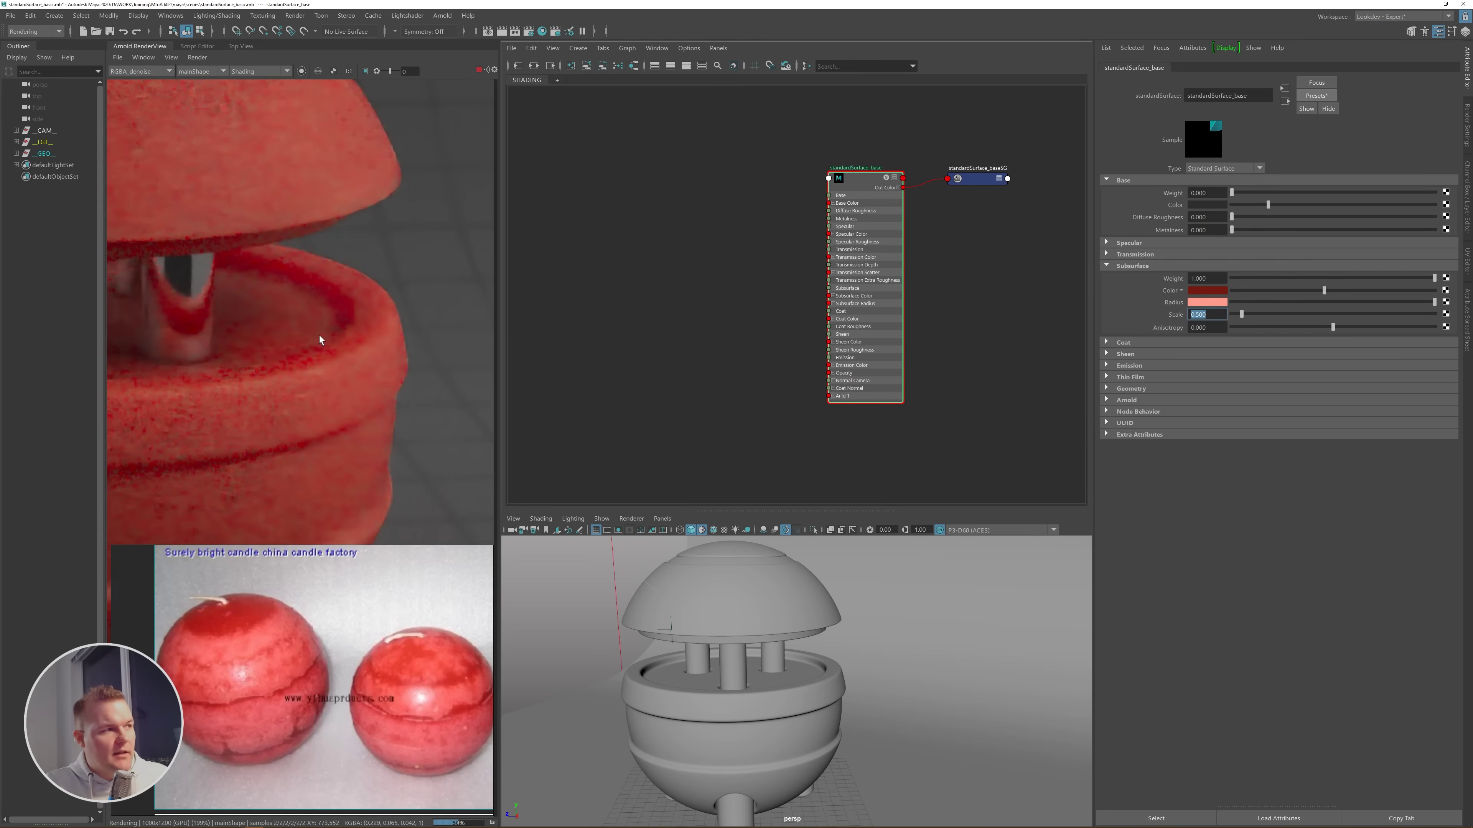
{"action": "scroll", "coordinate": [316, 351], "scroll_direction": "down", "scroll_amount": 5}
{"action": "scroll", "coordinate": [319, 356], "scroll_direction": "up", "scroll_amount": 6}
{"action": "scroll", "coordinate": [215, 223], "scroll_direction": "up", "scroll_amount": 2}
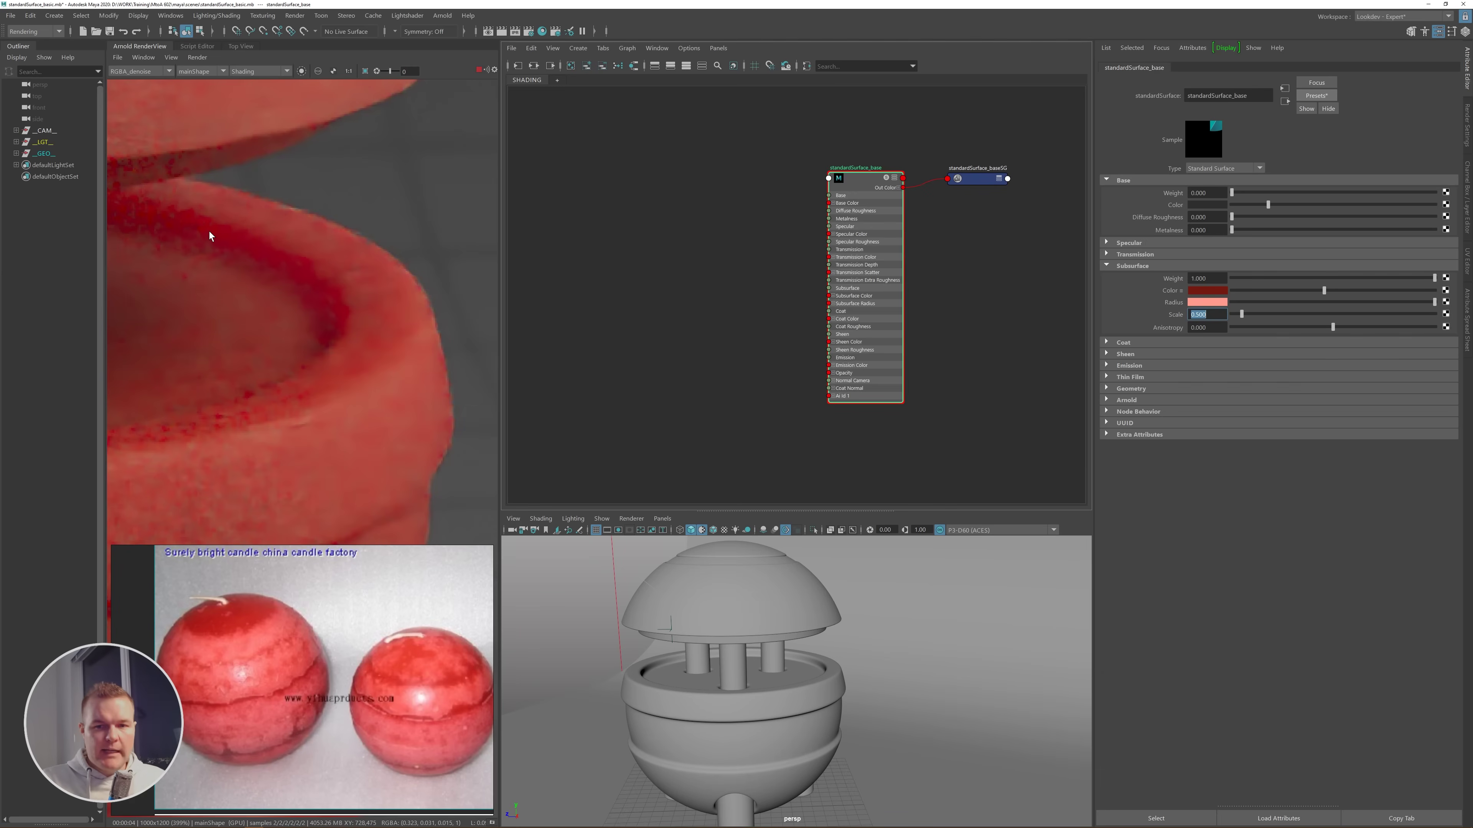
{"action": "scroll", "coordinate": [314, 318], "scroll_direction": "down", "scroll_amount": 4}
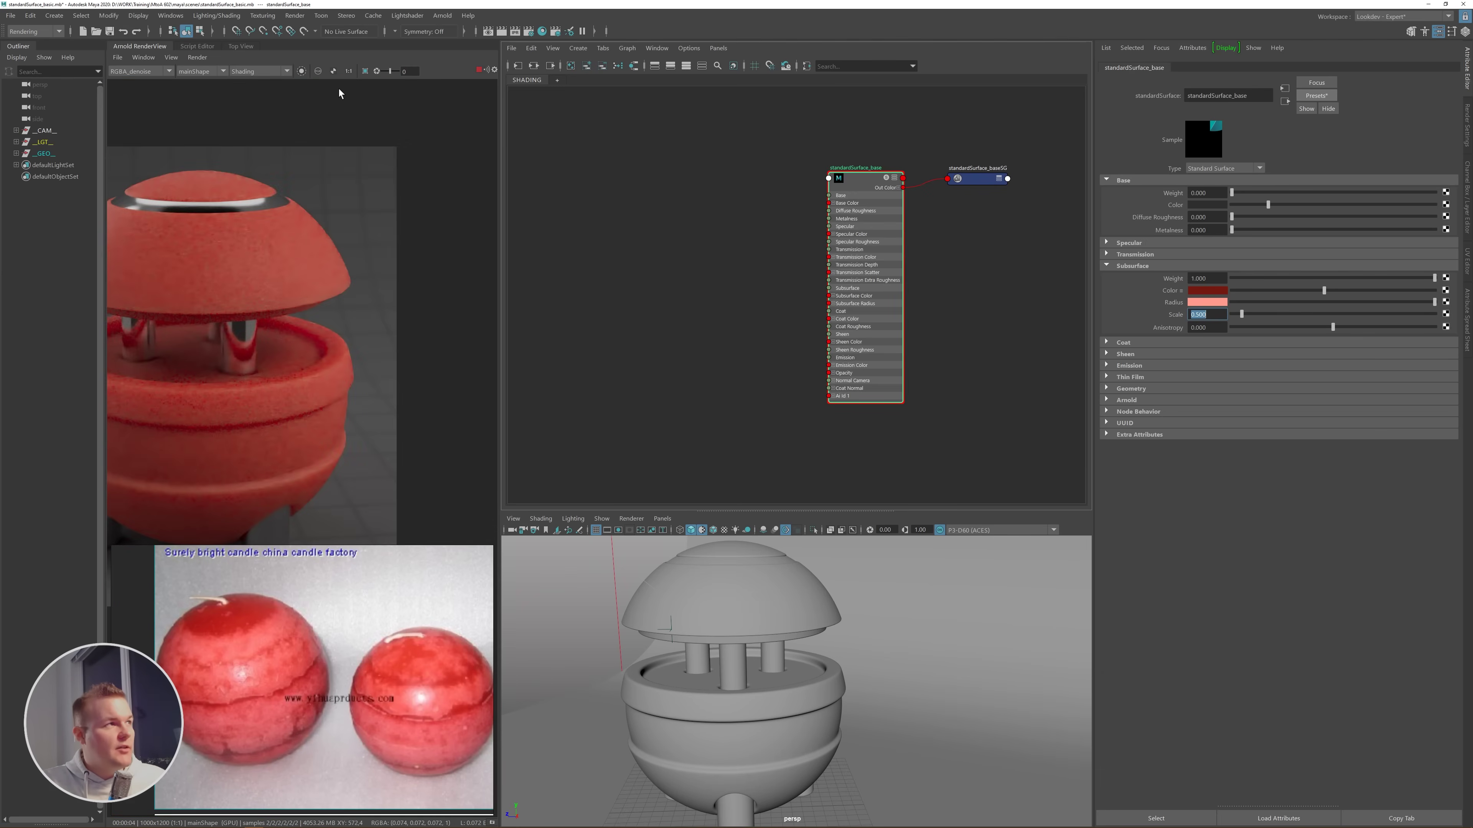
{"action": "left_click", "coordinate": [348, 73]}
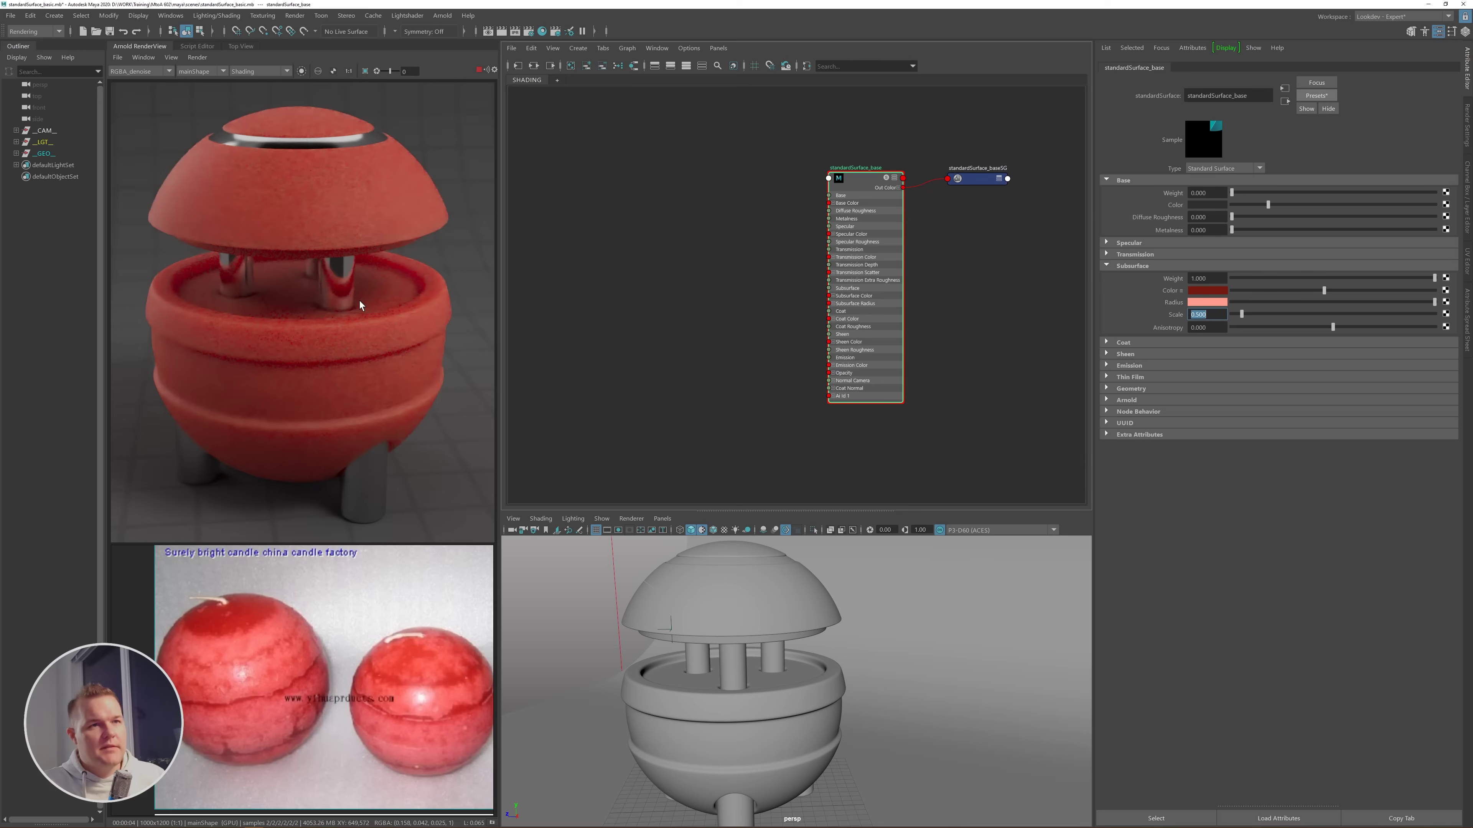
- Set the Specular Roughness to 0.2 to match the red candle's highlight, and check the reflections on the rendered model
{"action": "scroll", "coordinate": [357, 366], "scroll_direction": "down", "scroll_amount": 2}
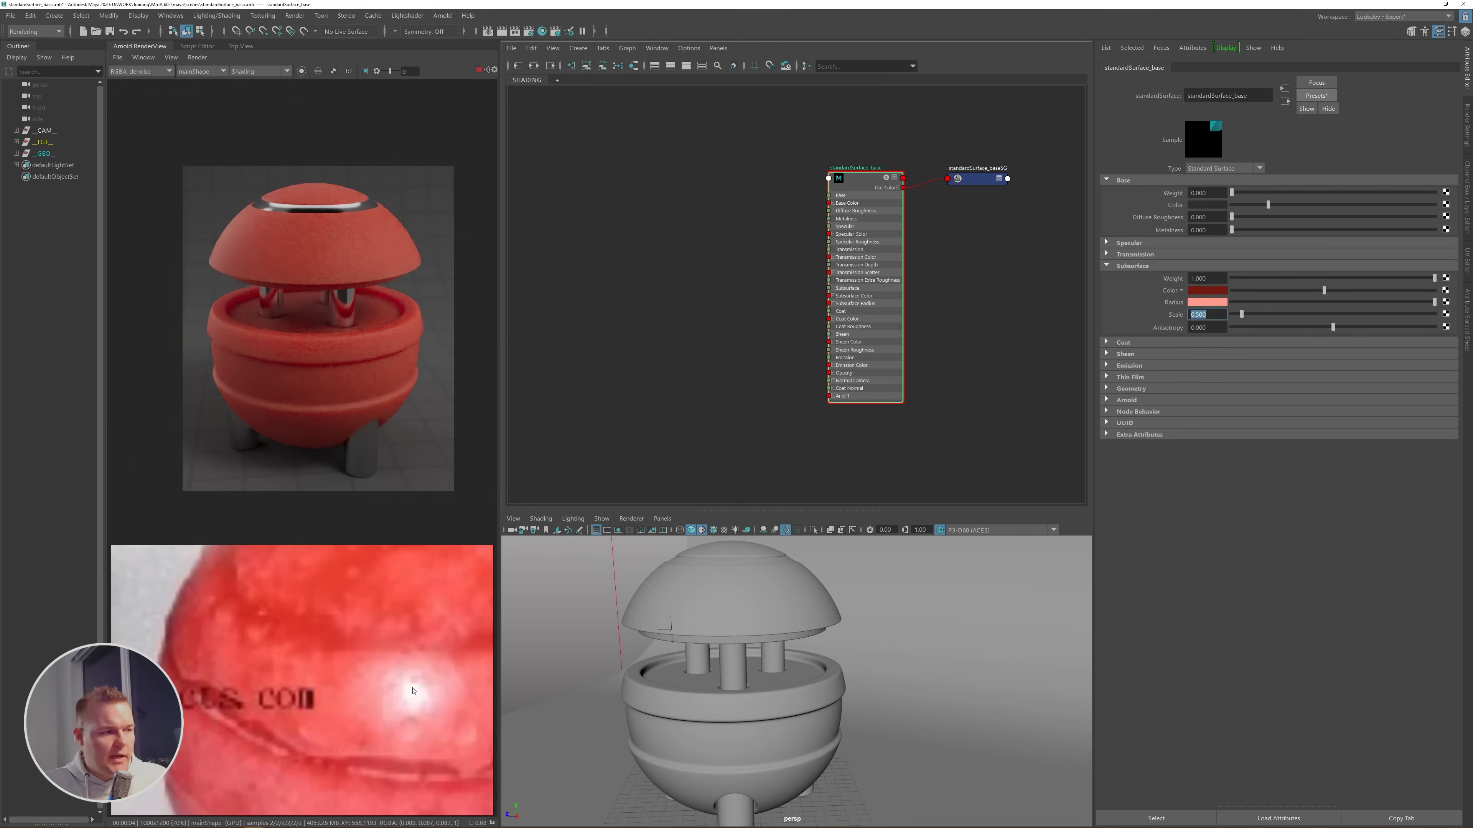
{"action": "scroll", "coordinate": [355, 269], "scroll_direction": "up", "scroll_amount": 2}
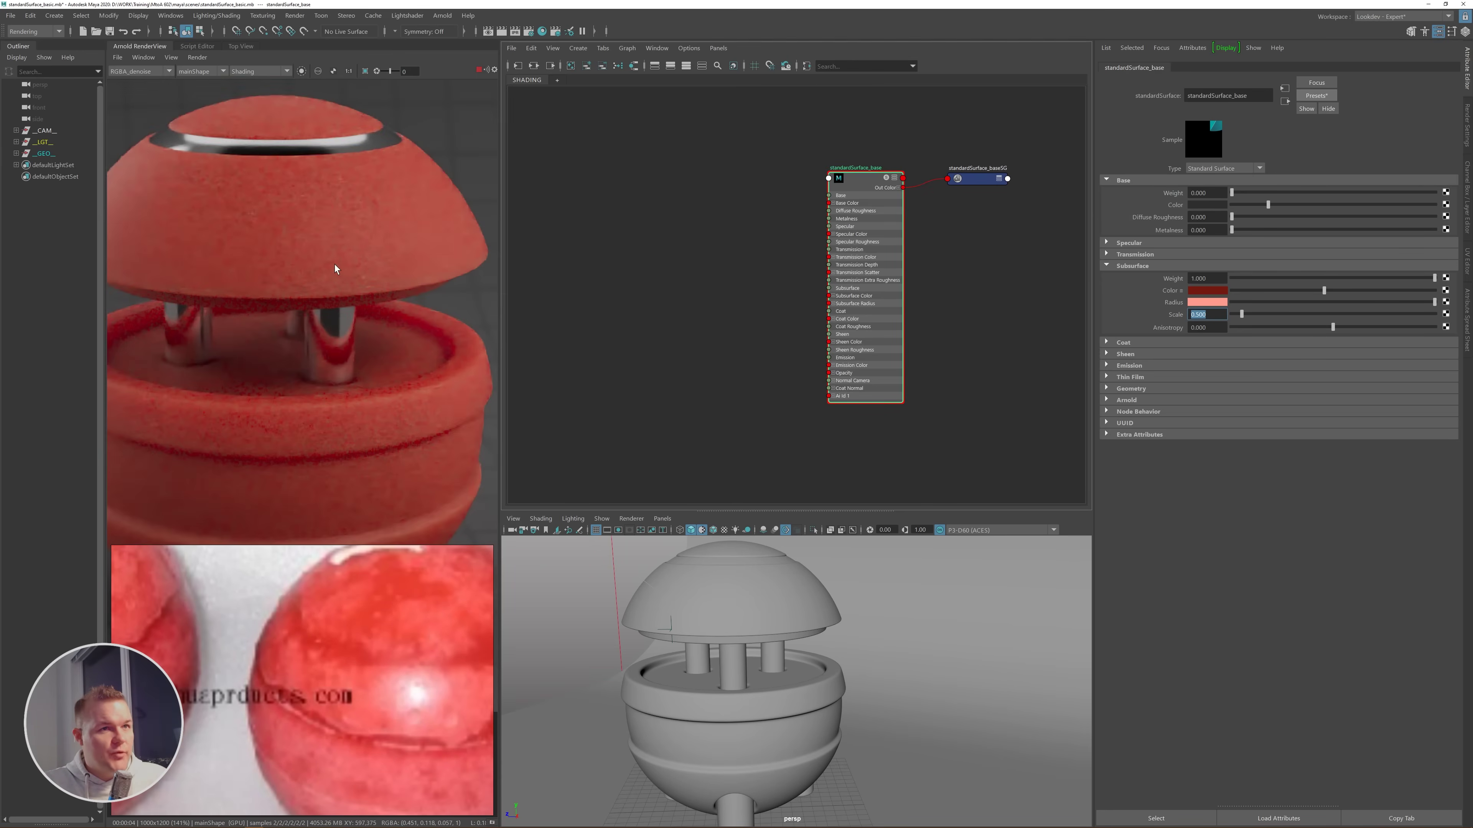
{"action": "scroll", "coordinate": [335, 263], "scroll_direction": "down", "scroll_amount": 2}
{"action": "left_click", "coordinate": [1124, 265]}
{"action": "left_click", "coordinate": [1127, 245]}
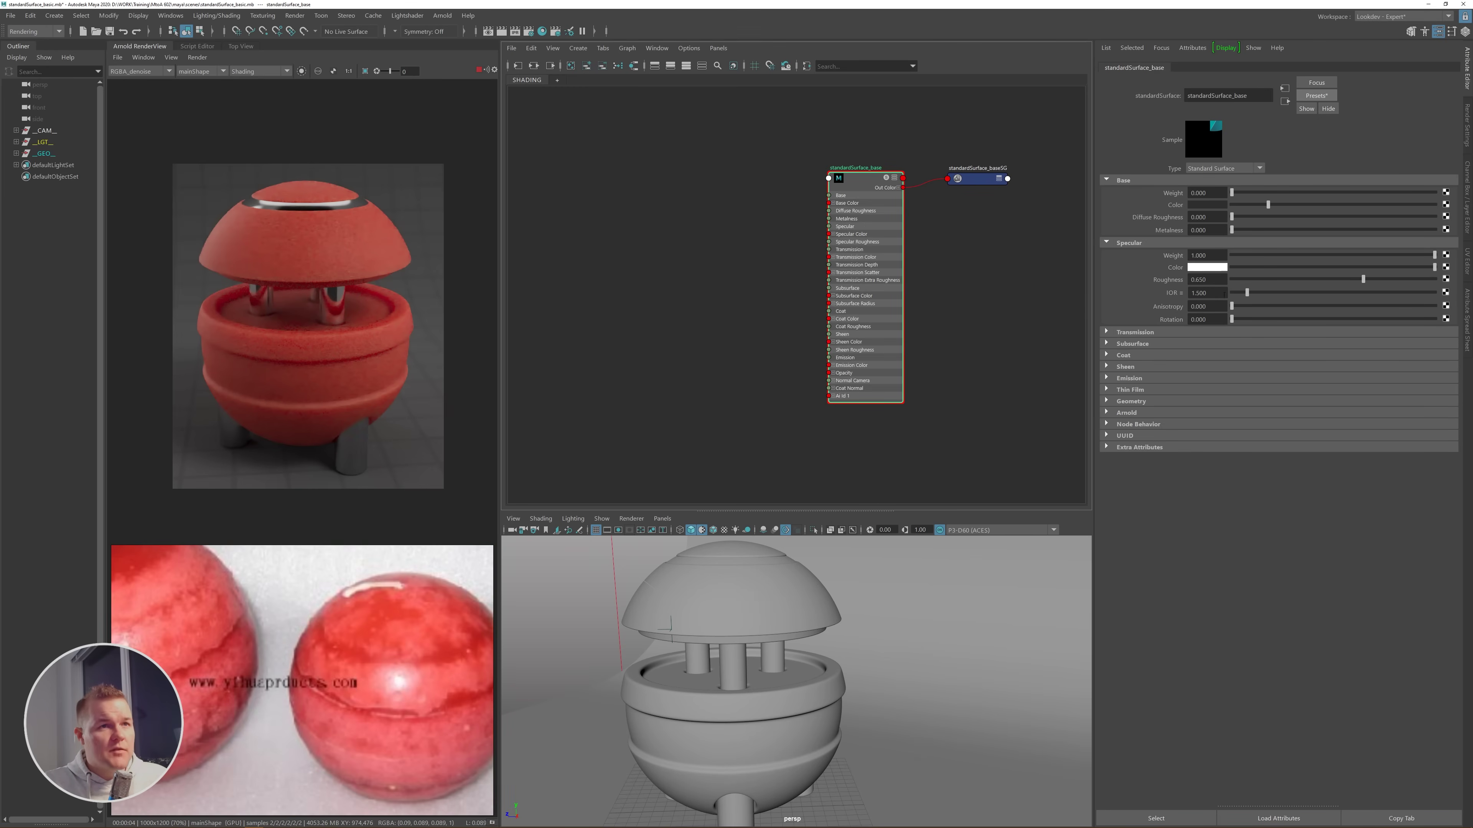
{"action": "left_click", "coordinate": [1206, 279]}
{"action": "type", "text": "0.2"}
{"action": "key", "text": "Return"}
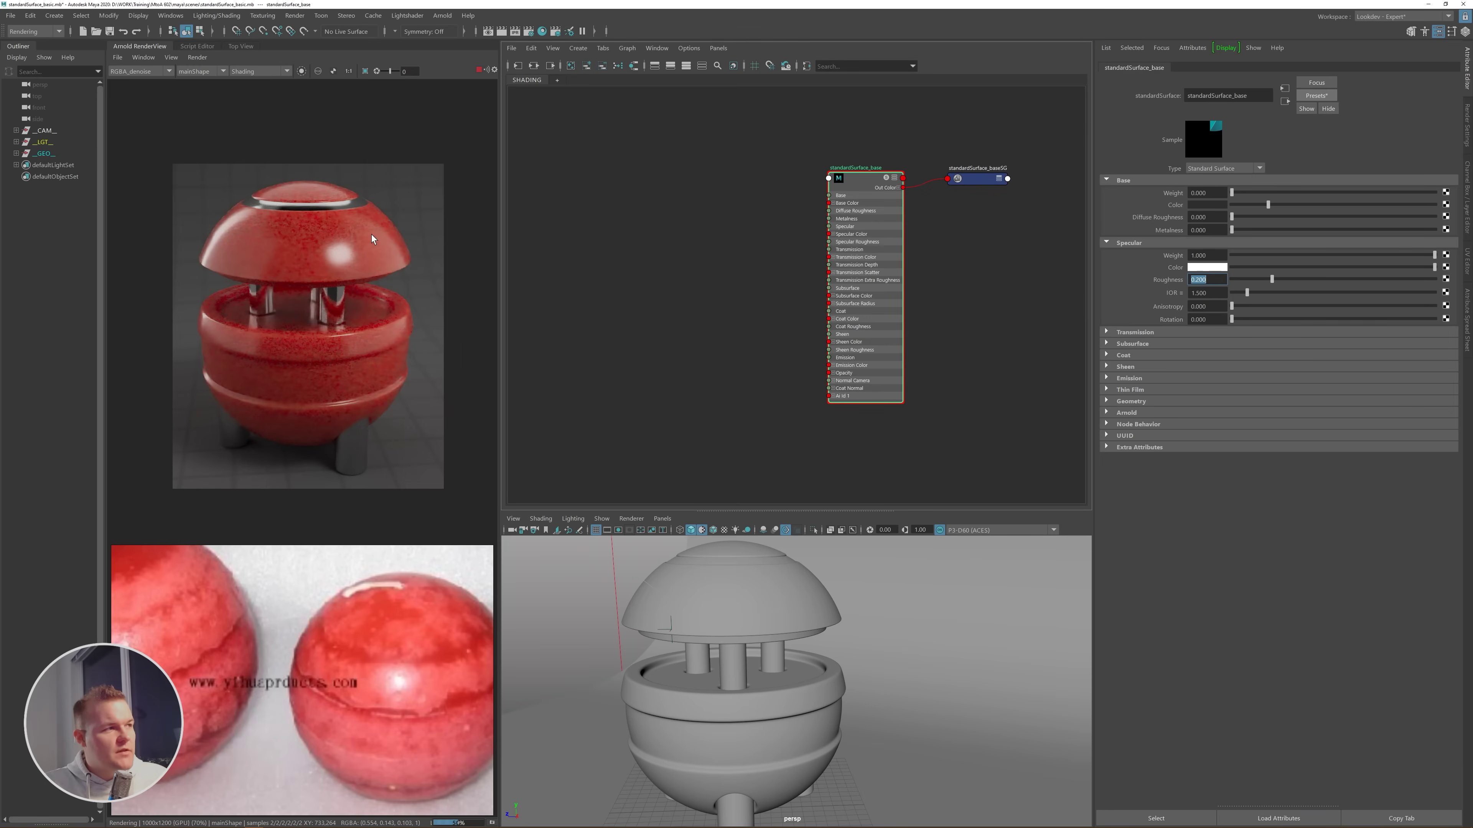
{"action": "scroll", "coordinate": [343, 245], "scroll_direction": "up", "scroll_amount": 2}
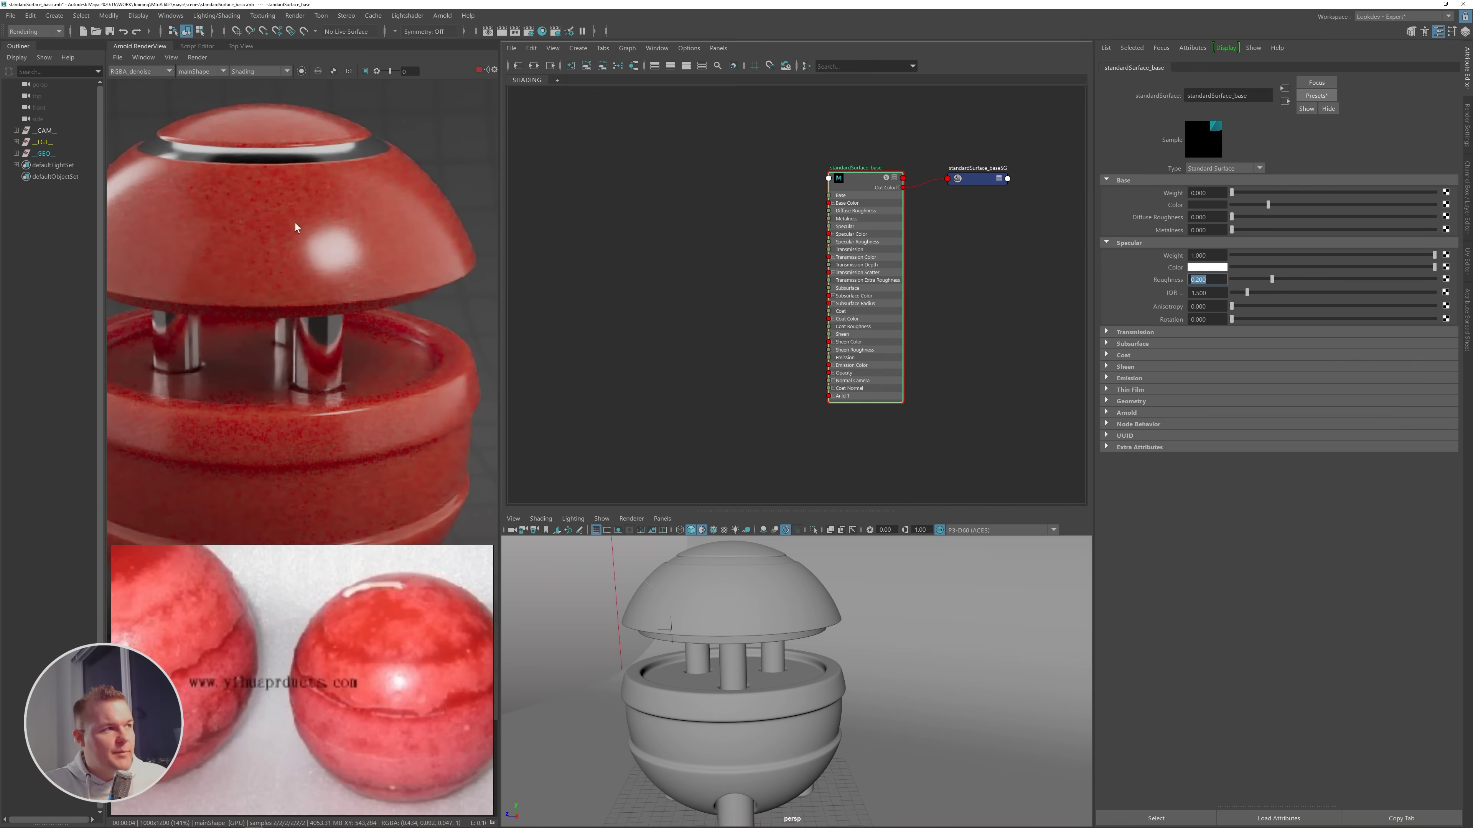
{"action": "middle_click_drag", "start_coordinate": [428, 361], "coordinate": [356, 358]}
{"action": "scroll", "coordinate": [380, 345], "scroll_direction": "up", "scroll_amount": 2}
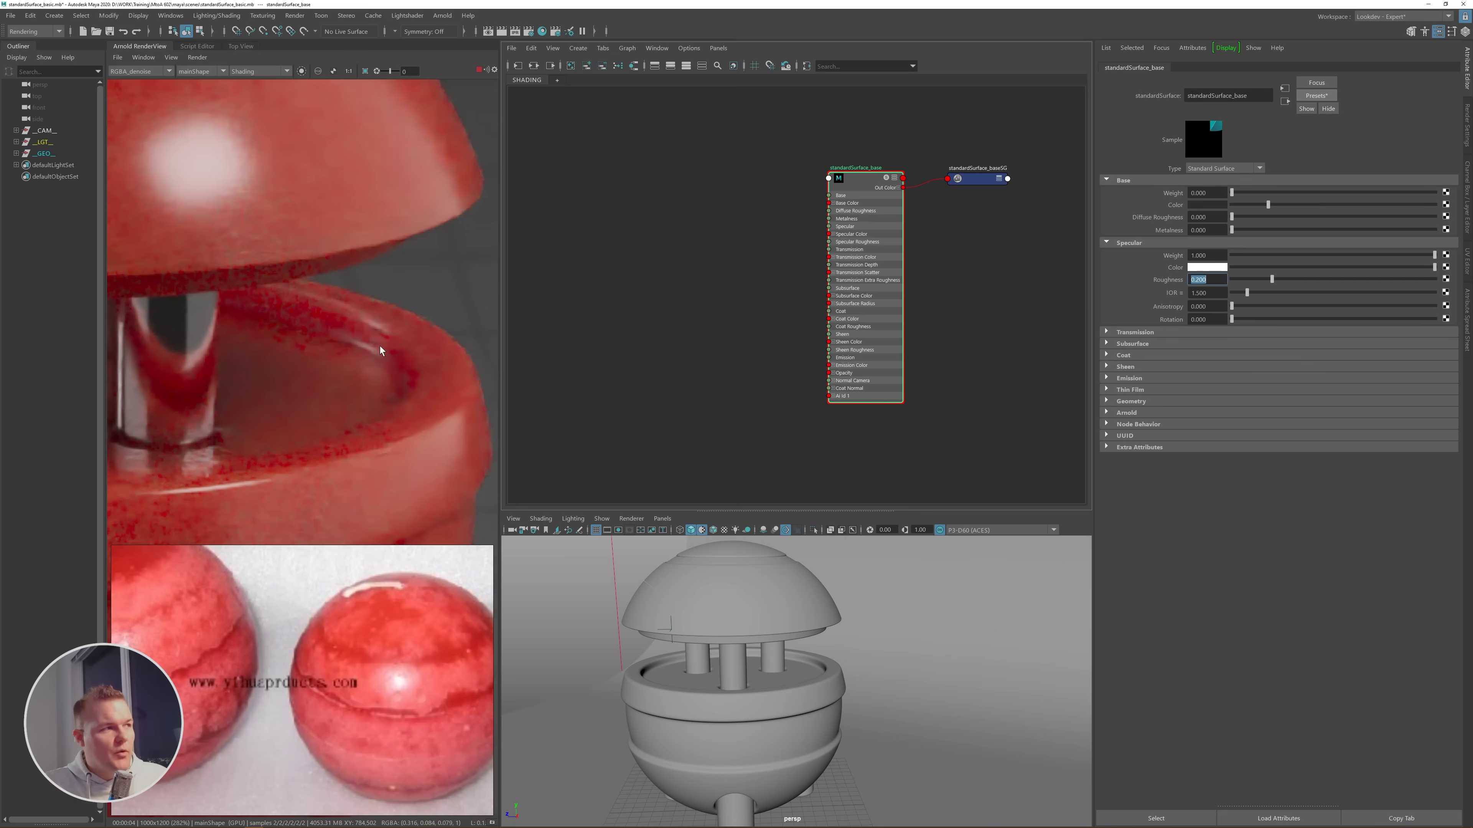
{"action": "scroll", "coordinate": [375, 363], "scroll_direction": "down", "scroll_amount": 3}
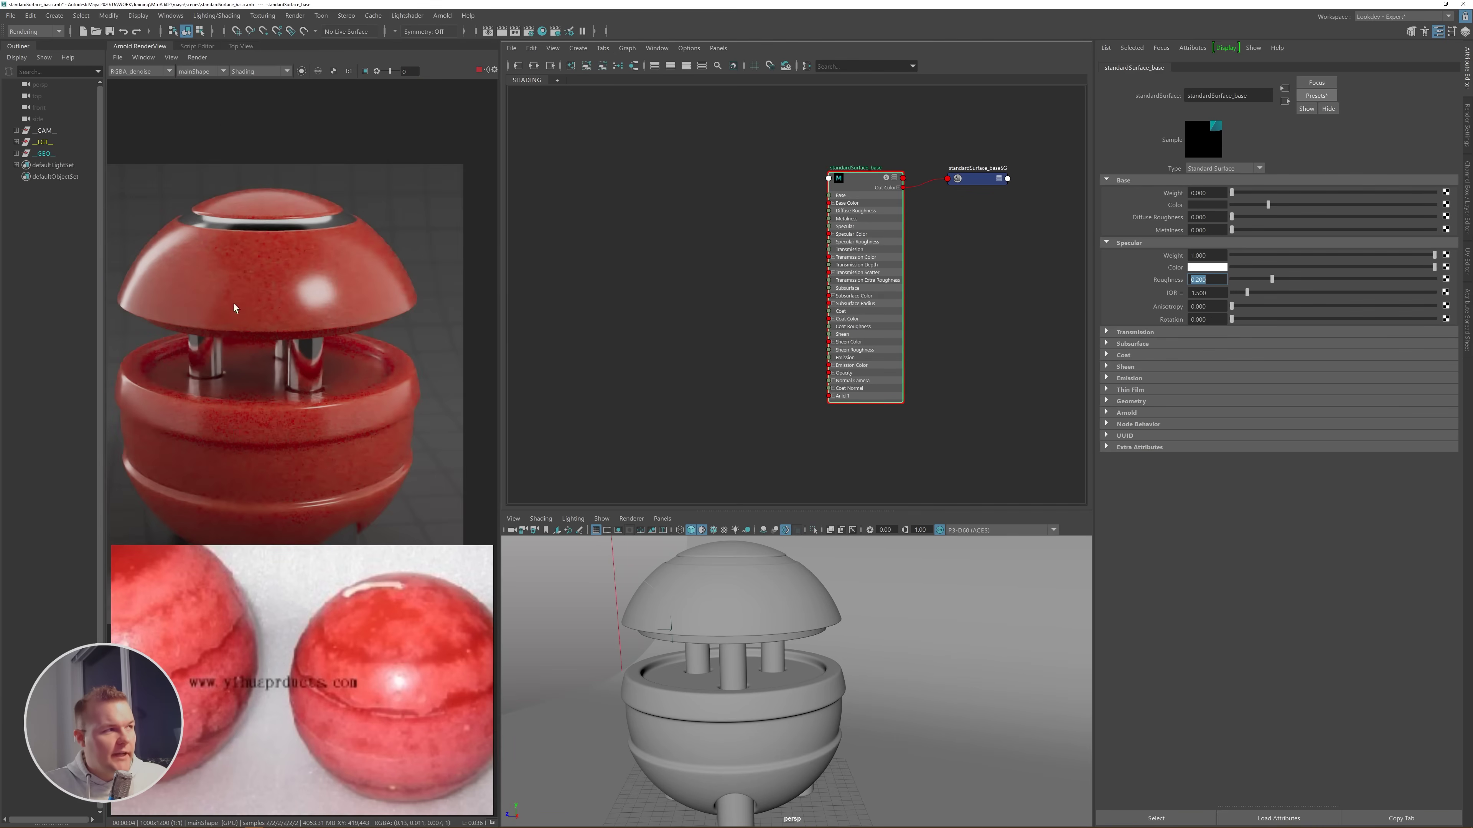
- Examine the whole rendered red wax model against the red candle and the neighbouring wax and stone sphere reference images
{"action": "left_click", "coordinate": [349, 73]}
{"action": "middle_click_drag", "start_coordinate": [325, 369], "coordinate": [325, 232]}
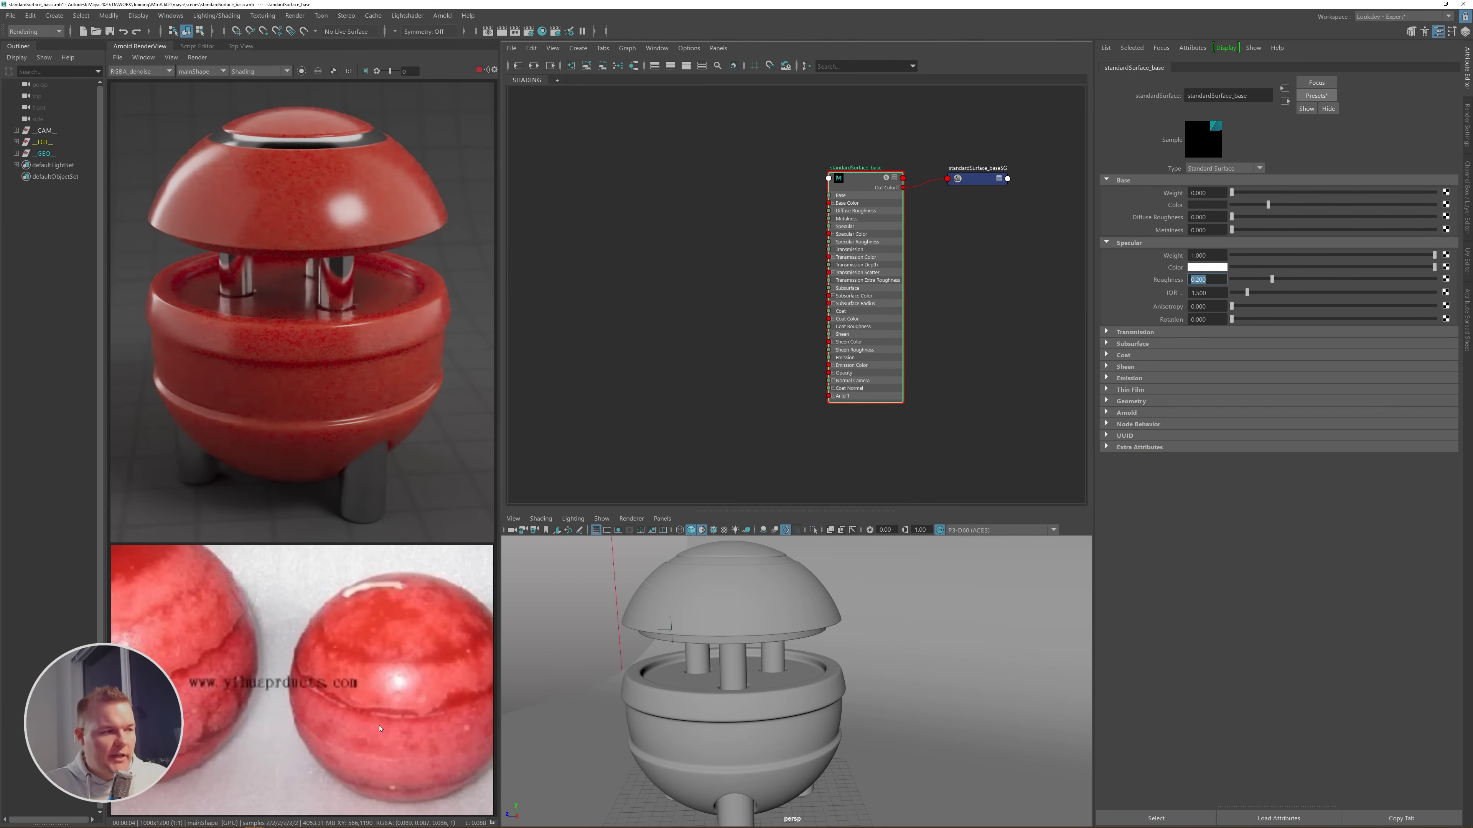
{"action": "scroll", "coordinate": [365, 699], "scroll_direction": "down", "scroll_amount": 4}
{"action": "middle_click_drag", "start_coordinate": [432, 710], "coordinate": [282, 709]}
{"action": "scroll", "coordinate": [367, 701], "scroll_direction": "down", "scroll_amount": 5}
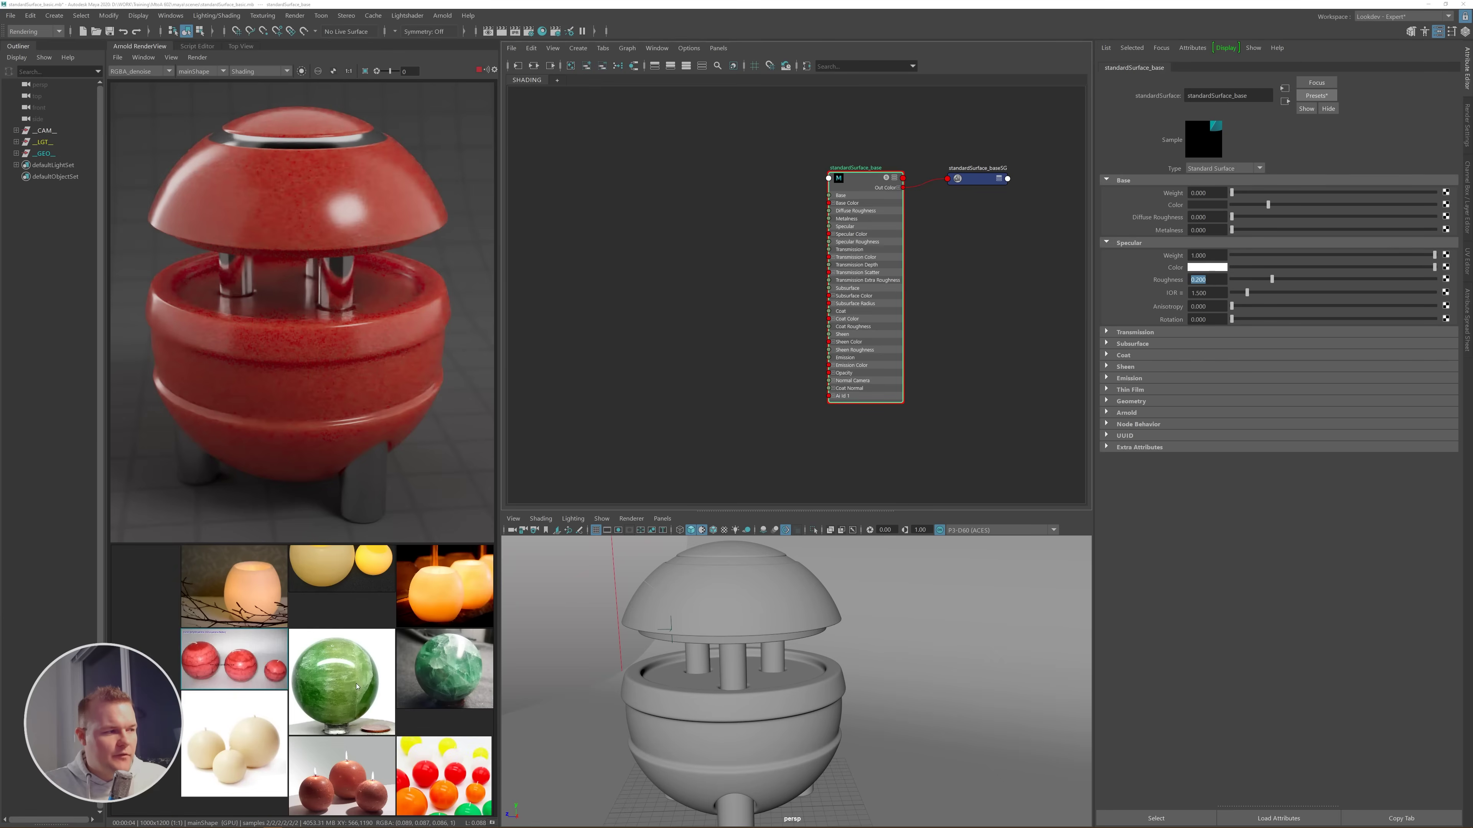
{"action": "scroll", "coordinate": [363, 670], "scroll_direction": "up", "scroll_amount": 1}
{"action": "middle_click_drag", "start_coordinate": [363, 670], "coordinate": [307, 591]}
{"action": "mouse_move", "coordinate": [396, 745]}
{"action": "middle_mouse_down"}
{"action": "mouse_move", "coordinate": [392, 688]}
{"action": "mouse_move", "coordinate": [405, 770]}
{"action": "middle_mouse_up"}
{"action": "scroll", "coordinate": [393, 688], "scroll_direction": "down", "scroll_amount": 1}
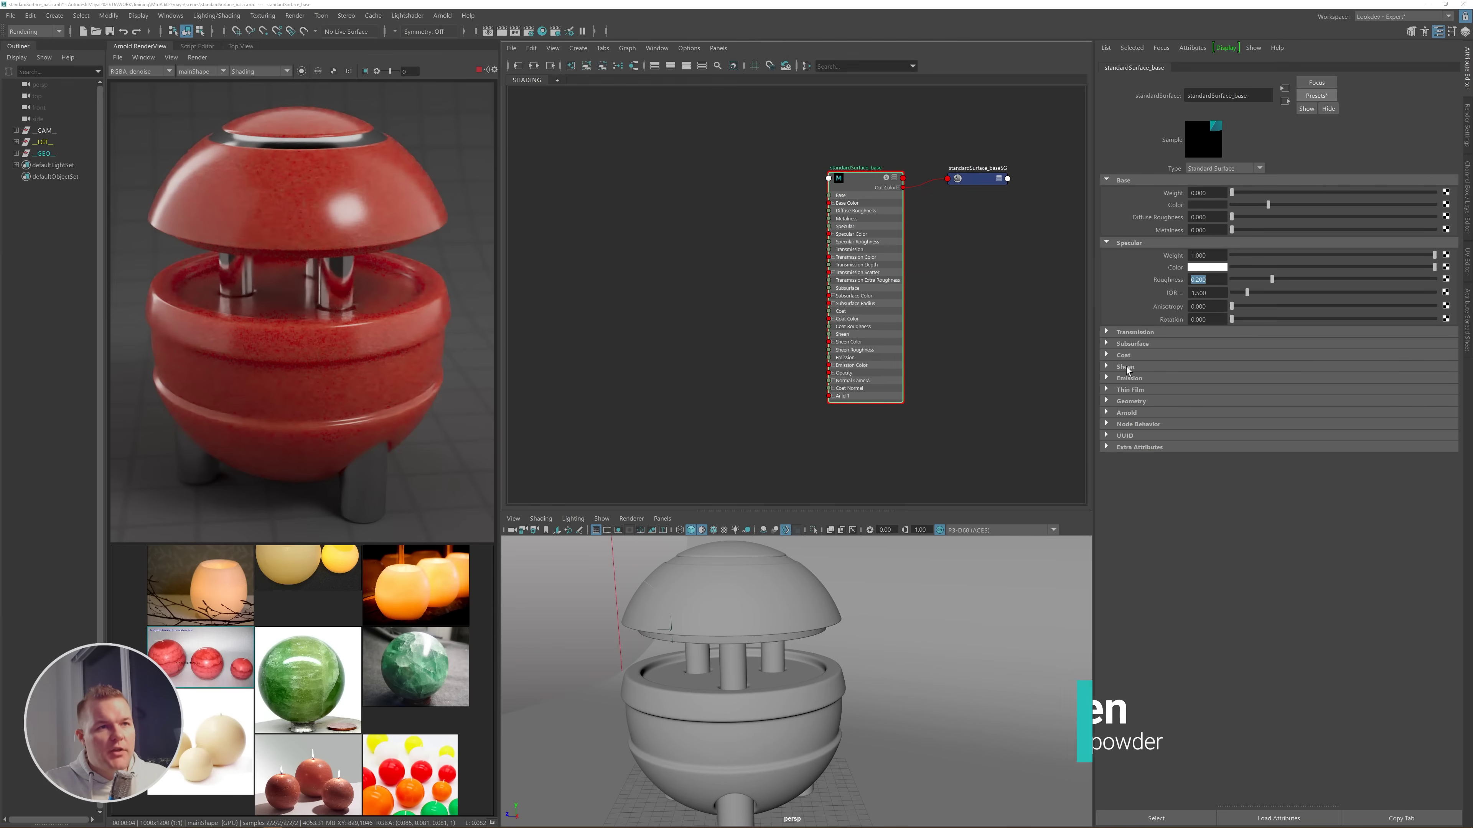
- Reset the standard surface material with the _BASE preset and show only its Sheen attributes
{"action": "left_click", "coordinate": [1125, 243]}
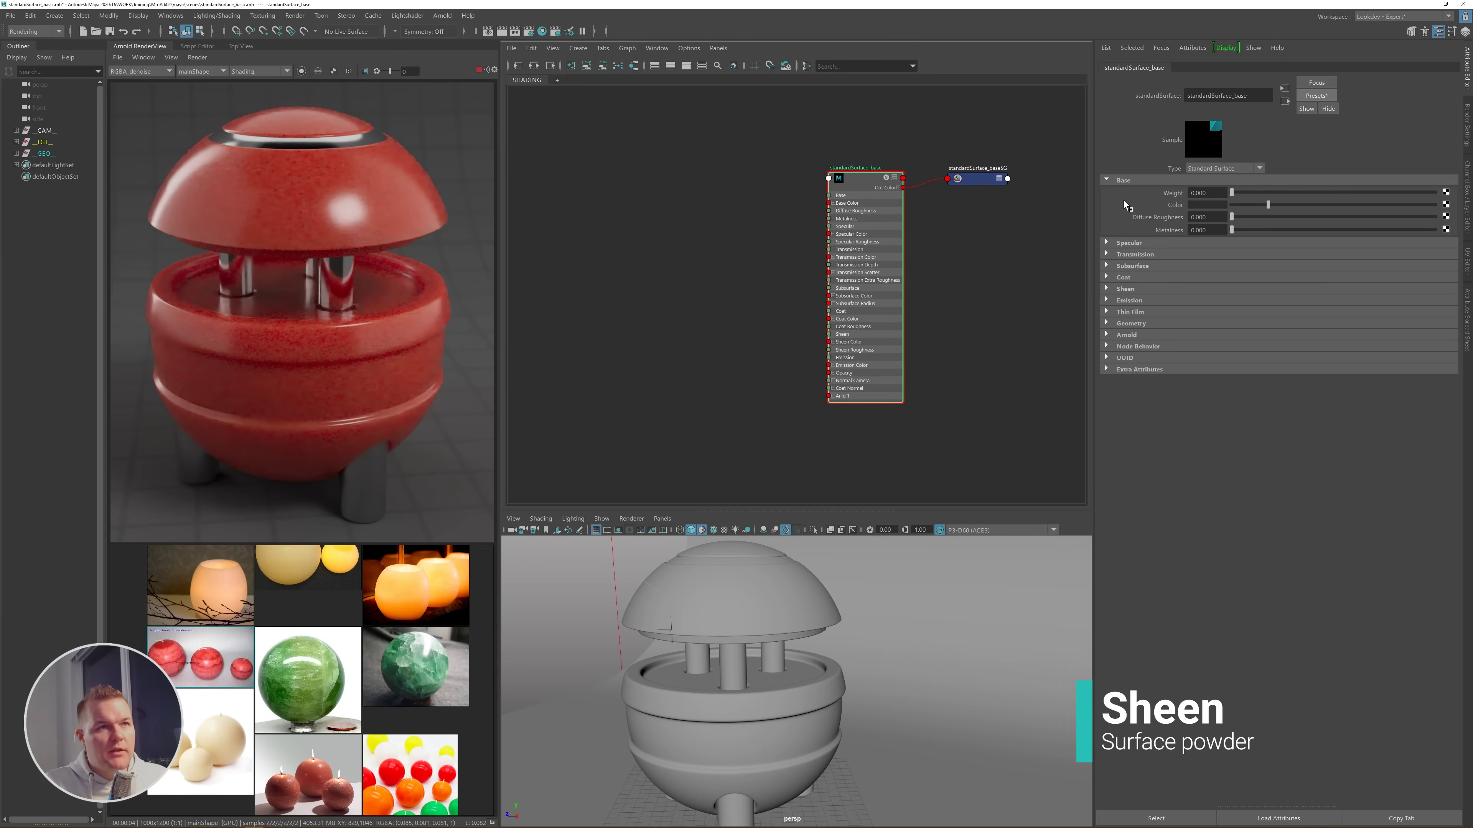
{"action": "left_click", "coordinate": [1128, 180]}
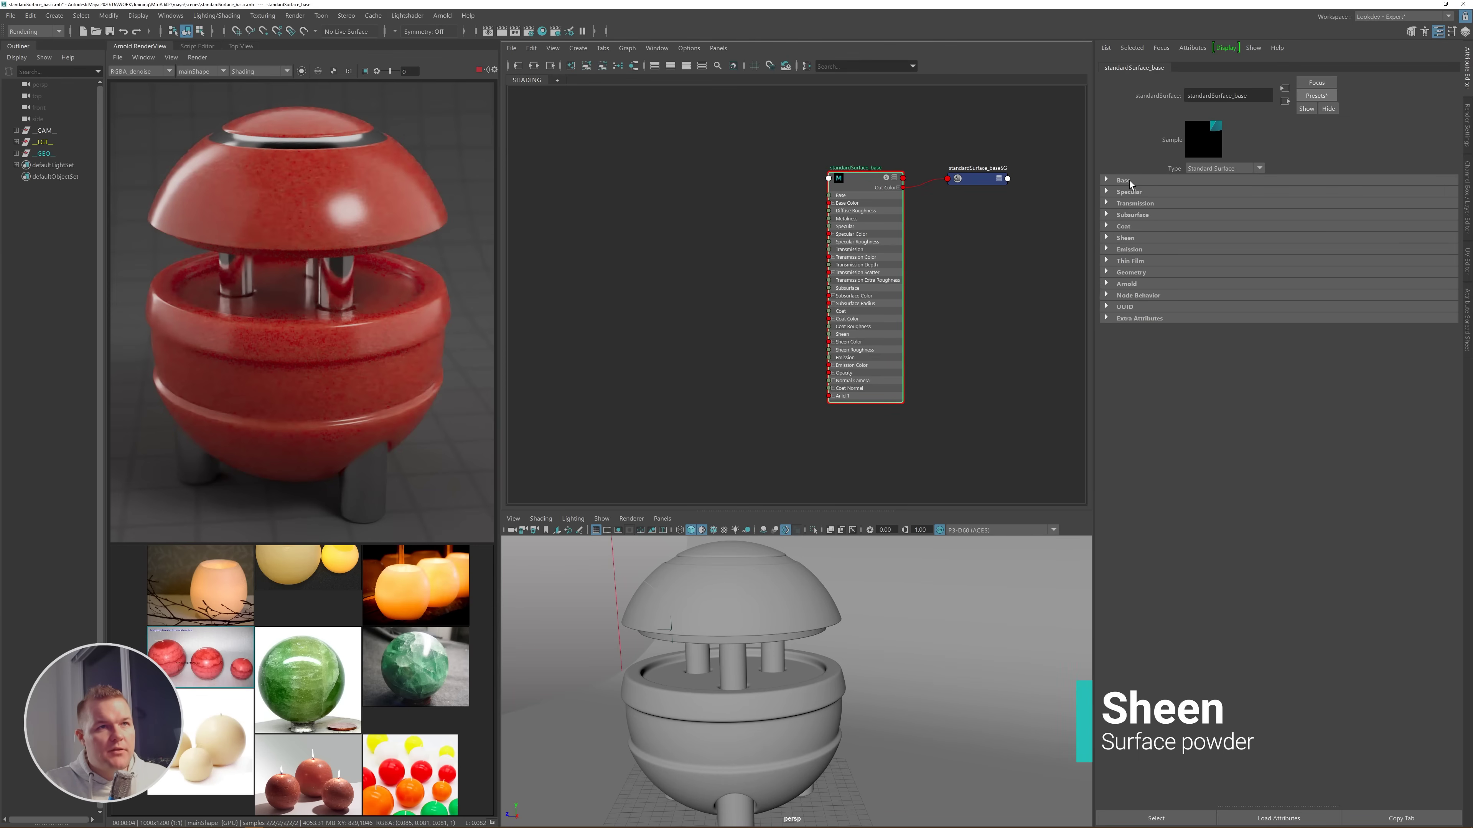
{"action": "left_click", "coordinate": [1328, 97]}
{"action": "mouse_move", "coordinate": [1357, 227]}
{"action": "left_click", "coordinate": [1288, 227]}
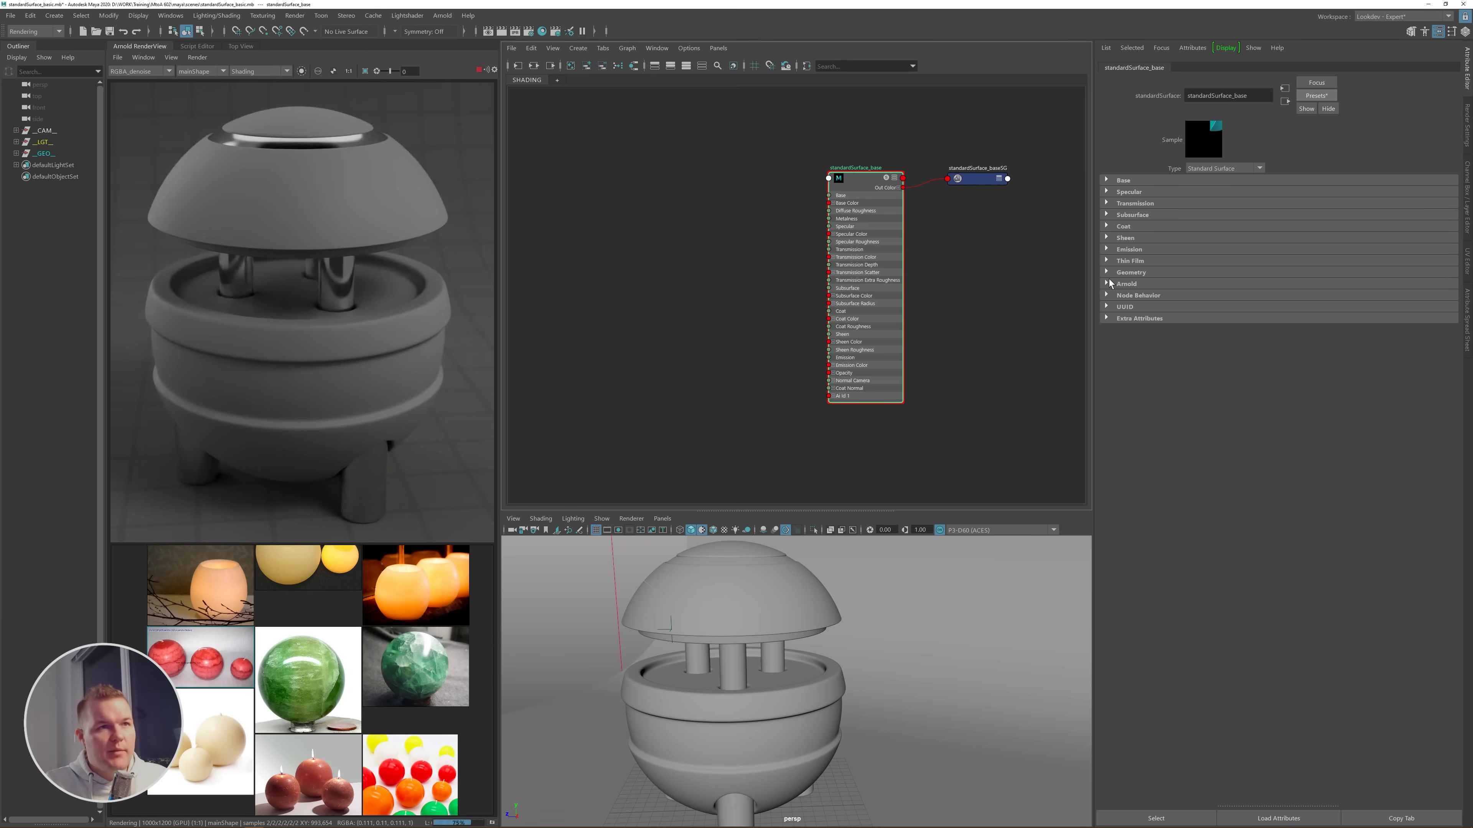
{"action": "left_click", "coordinate": [1125, 237]}
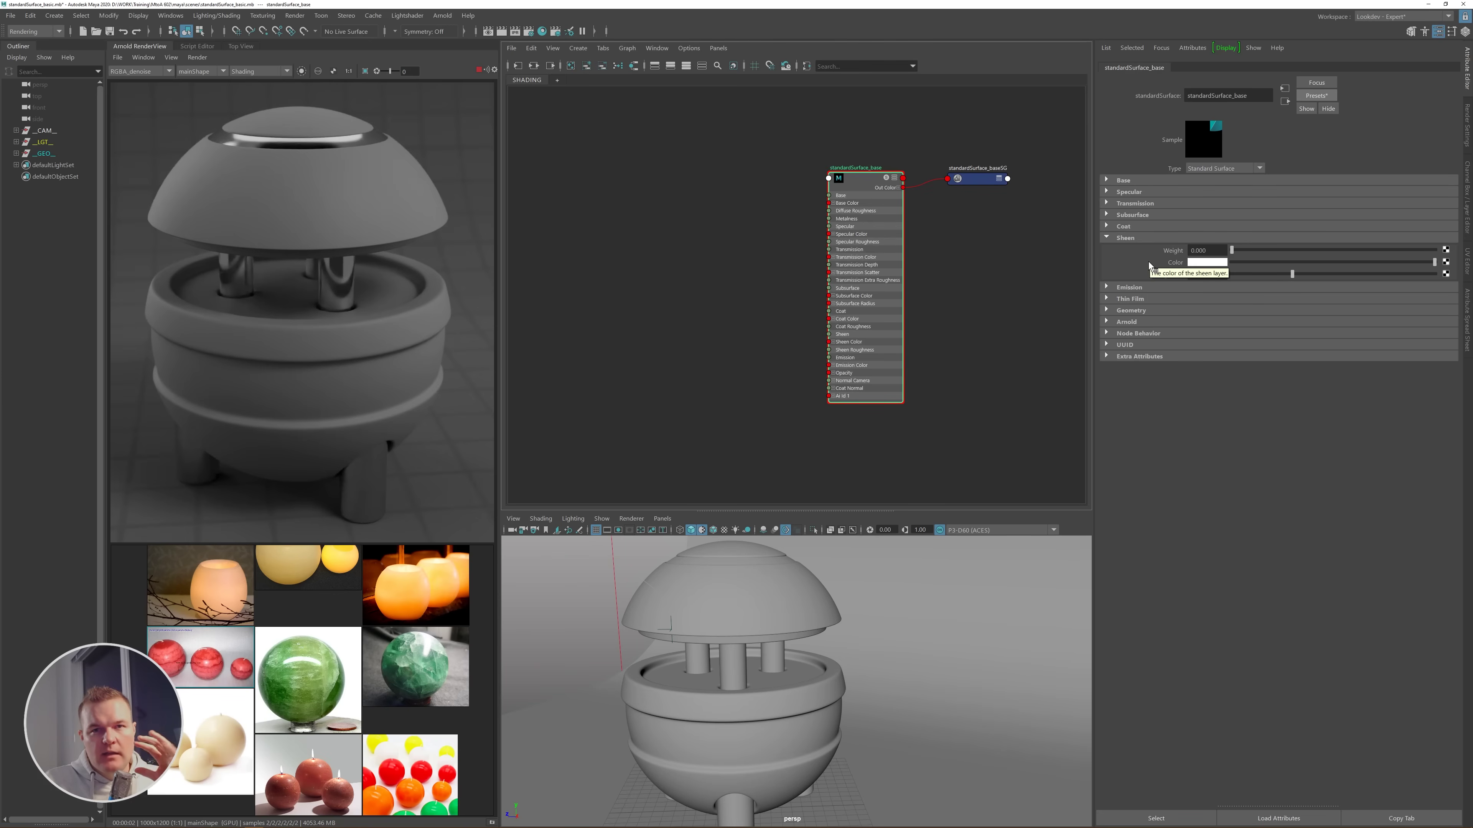
- Examine the sheen reference images: the dusty blue stone sphere, the red and pink draped cloths, and the frosted green bowl
{"action": "scroll", "coordinate": [398, 645], "scroll_direction": "down", "scroll_amount": 5}
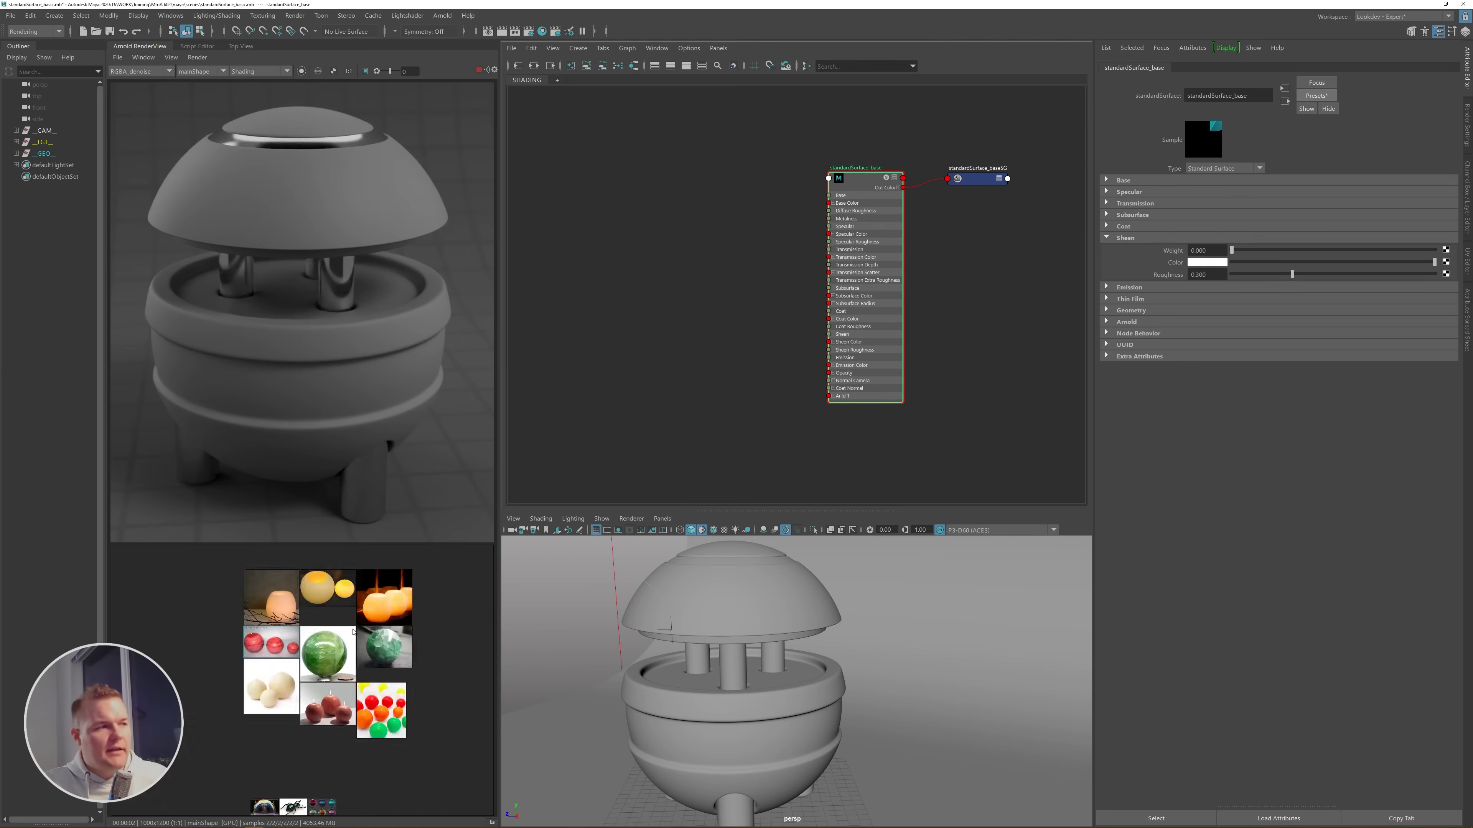
{"action": "scroll", "coordinate": [398, 645], "scroll_direction": "up", "scroll_amount": 8}
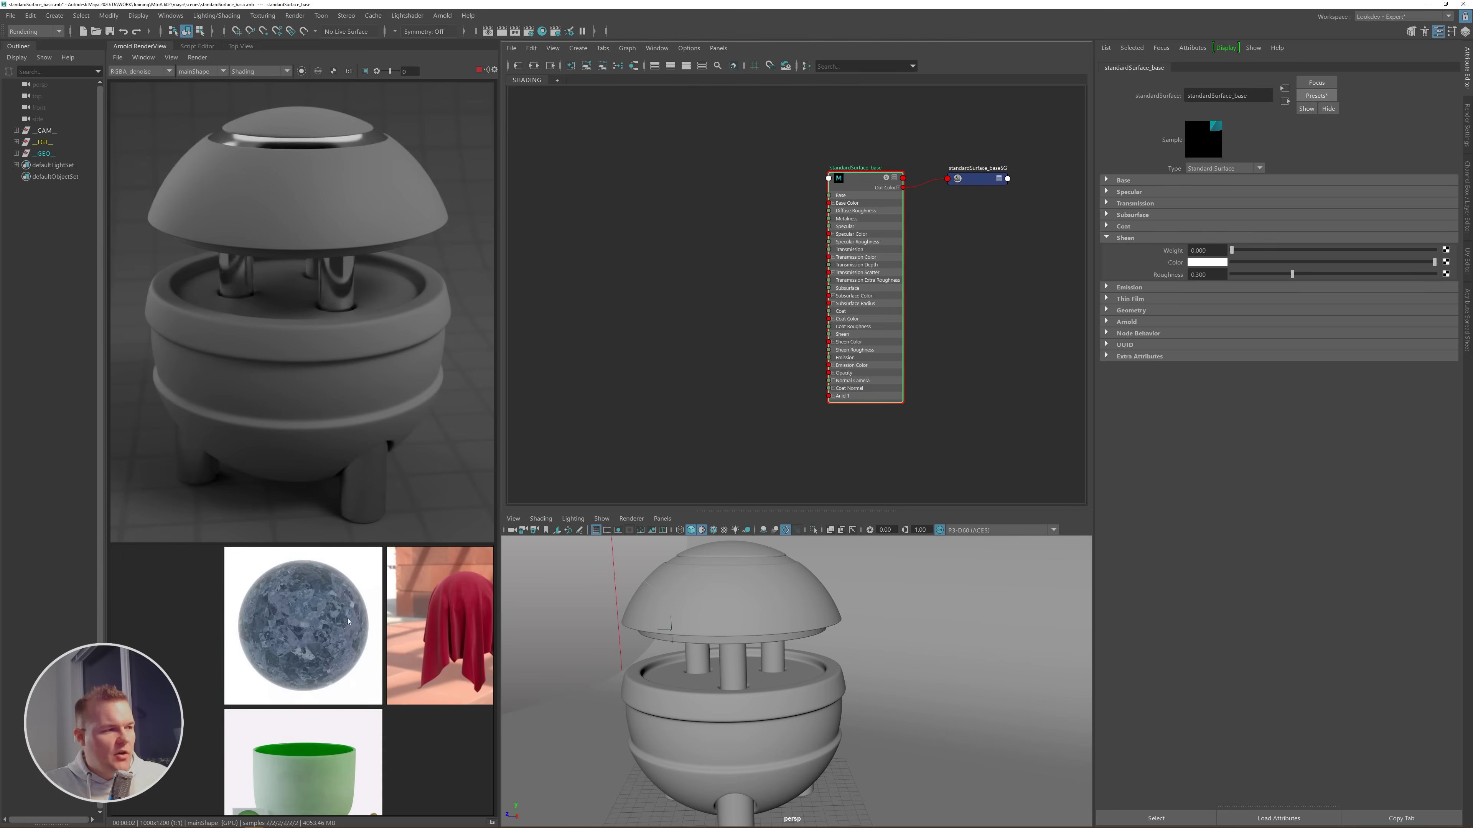
{"action": "scroll", "coordinate": [275, 630], "scroll_direction": "up", "scroll_amount": 2}
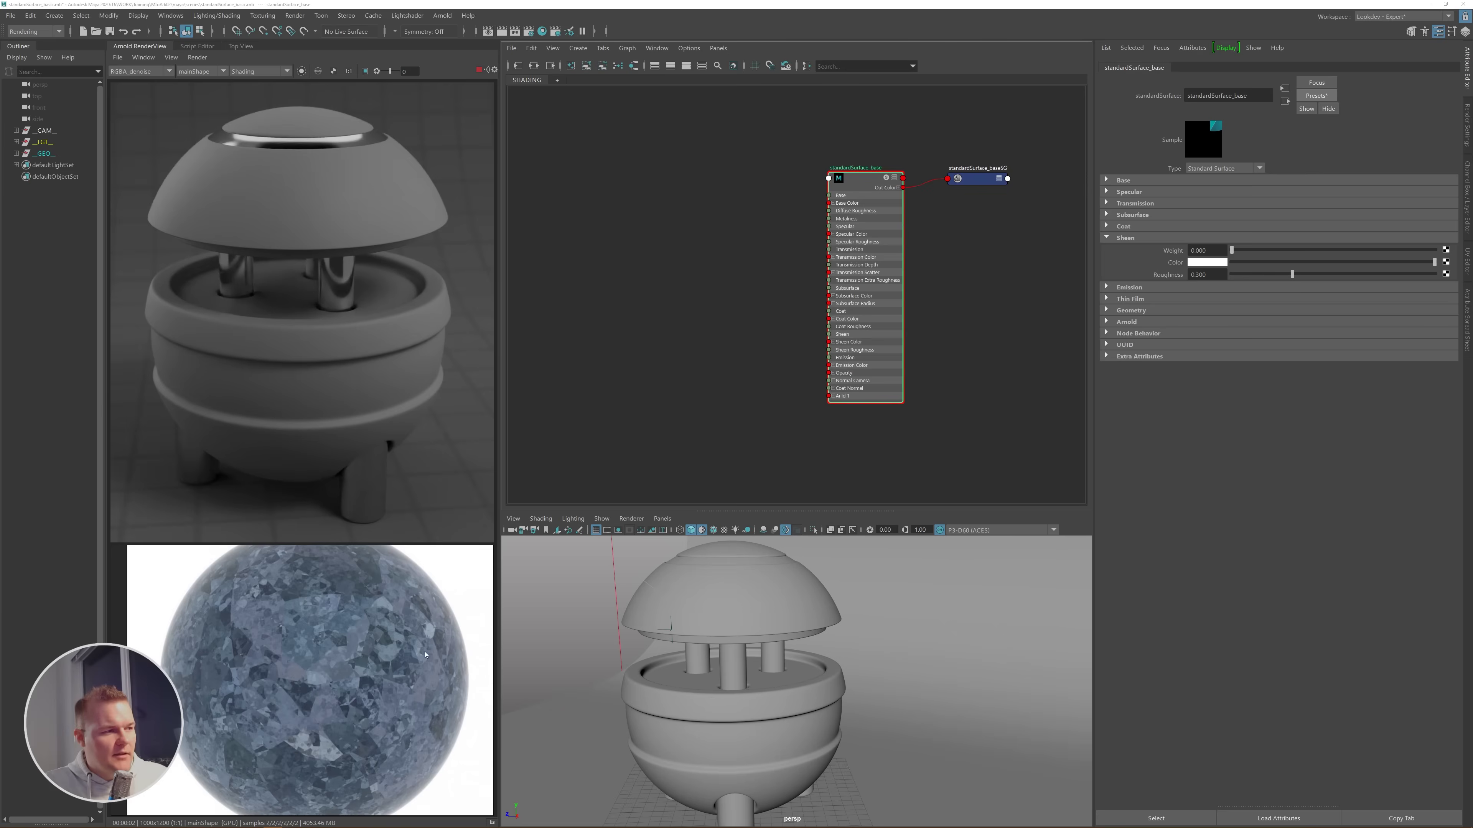
{"action": "scroll", "coordinate": [369, 656], "scroll_direction": "down", "scroll_amount": 5}
{"action": "middle_click_drag", "start_coordinate": [480, 632], "coordinate": [359, 618]}
{"action": "scroll", "coordinate": [359, 619], "scroll_direction": "up", "scroll_amount": 5}
{"action": "scroll", "coordinate": [358, 618], "scroll_direction": "up", "scroll_amount": 3}
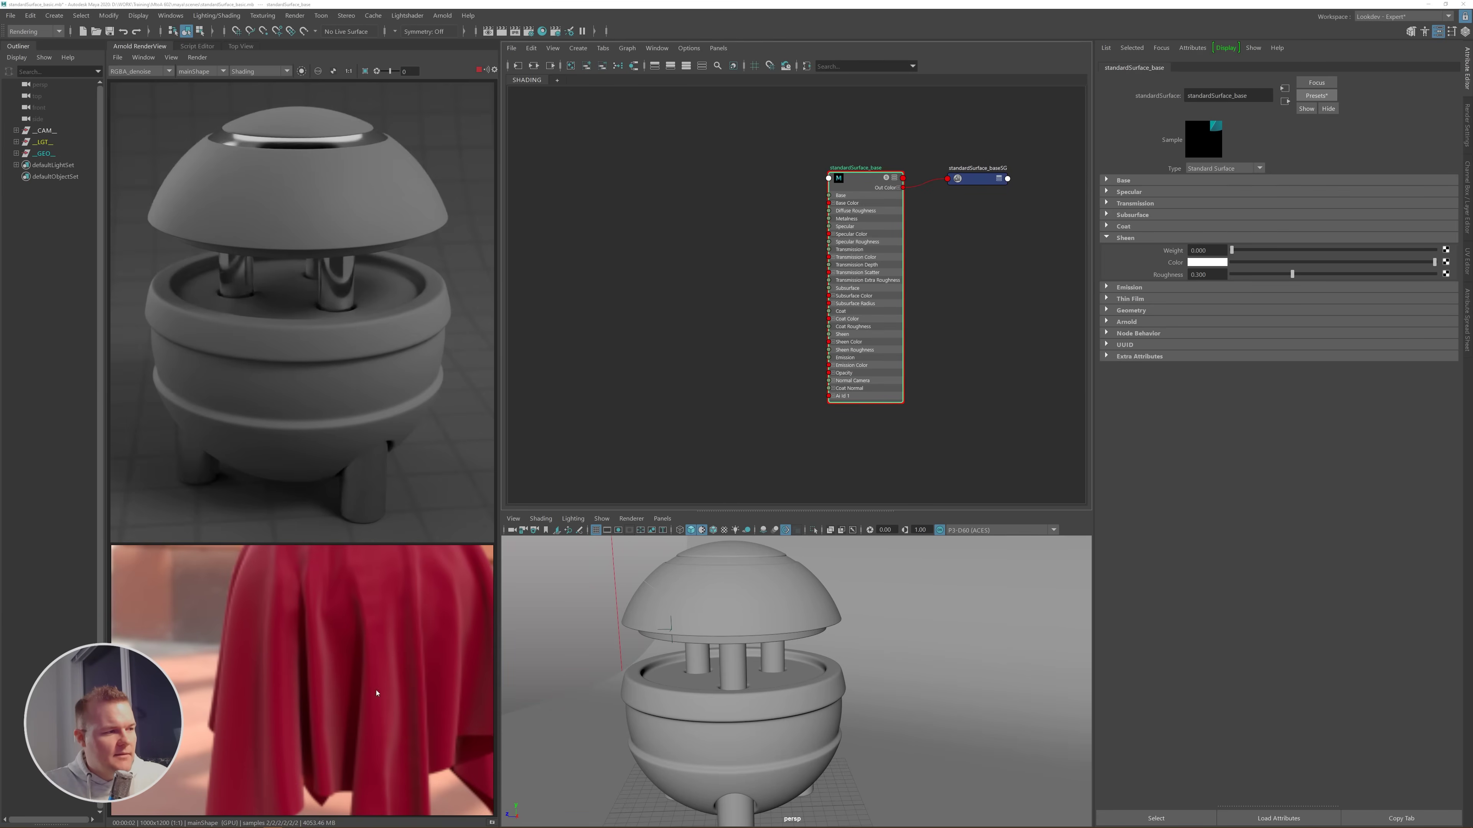
{"action": "scroll", "coordinate": [410, 705], "scroll_direction": "down", "scroll_amount": 3}
{"action": "middle_click_drag", "start_coordinate": [418, 678], "coordinate": [156, 656]}
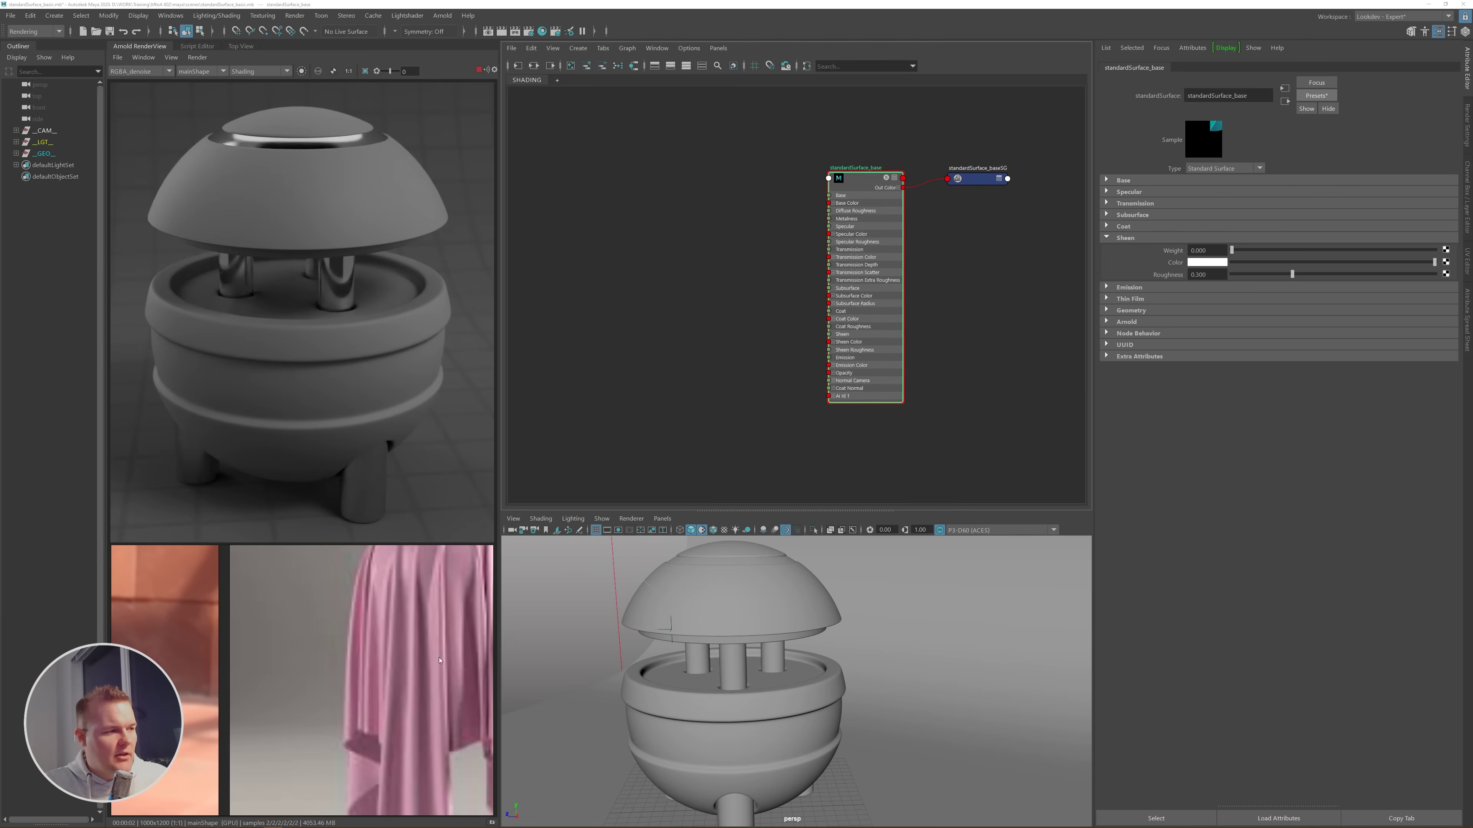
{"action": "middle_click_drag", "start_coordinate": [464, 641], "coordinate": [308, 637]}
{"action": "scroll", "coordinate": [308, 637], "scroll_direction": "down", "scroll_amount": 4}
{"action": "middle_click_drag", "start_coordinate": [192, 748], "coordinate": [320, 685]}
{"action": "scroll", "coordinate": [320, 685], "scroll_direction": "up", "scroll_amount": 5}
{"action": "scroll", "coordinate": [392, 680], "scroll_direction": "up", "scroll_amount": 2}
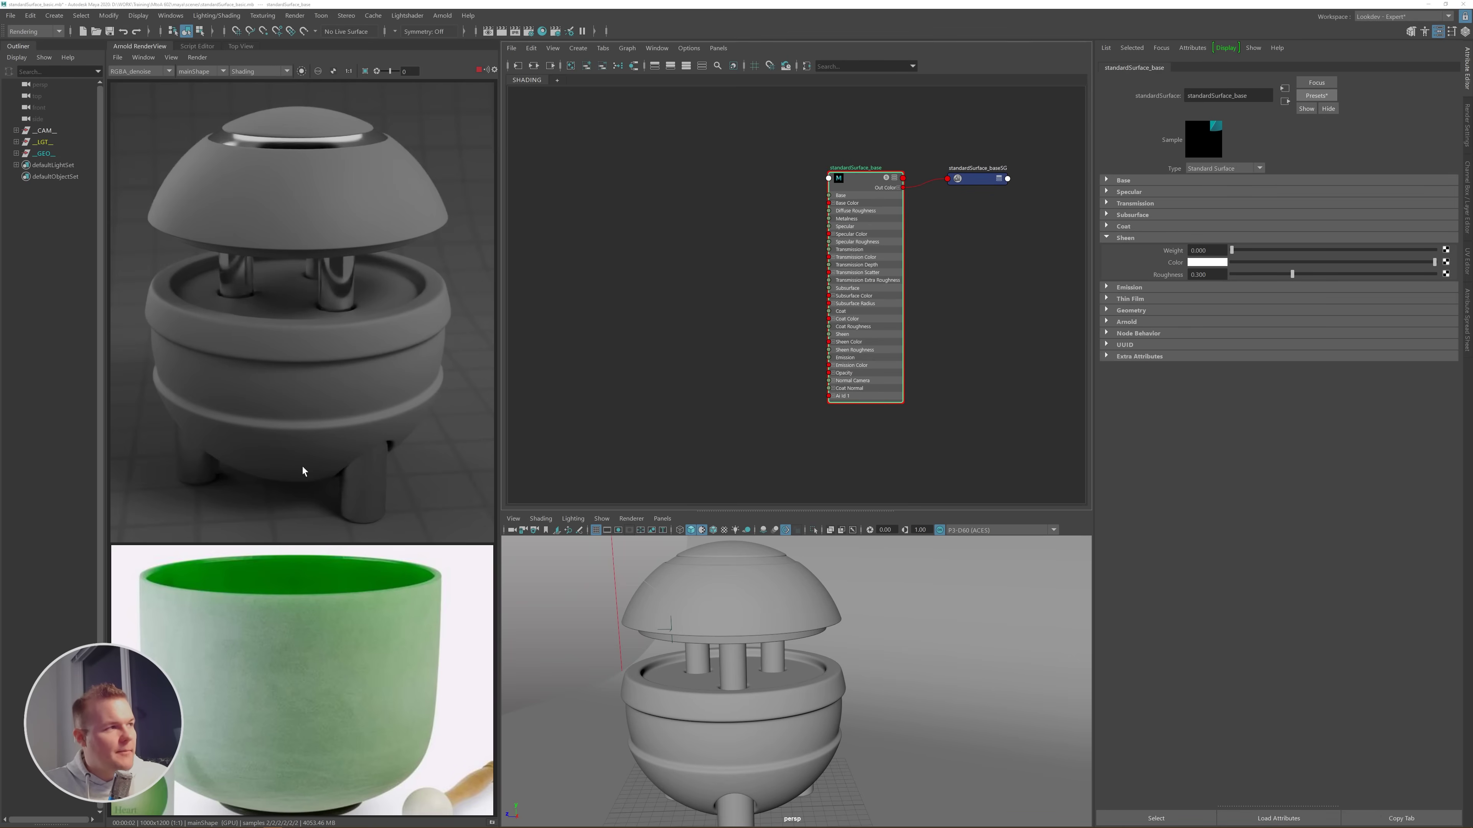
- Set the material's Base Color to the saturated green sampled from the inside of the reference bowl
{"action": "left_click", "coordinate": [1206, 250]}
{"action": "left_click", "coordinate": [1123, 180]}
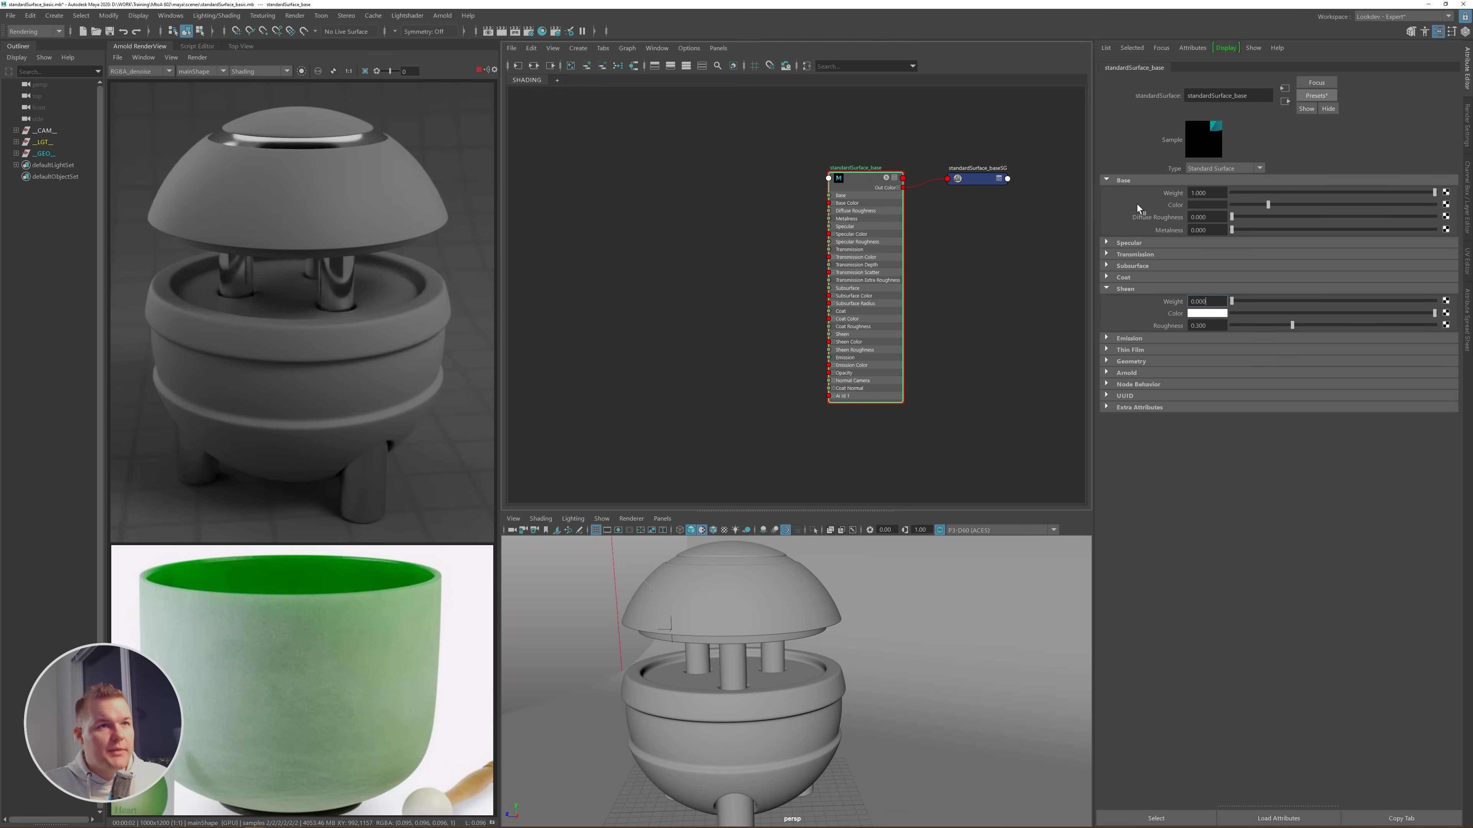
{"action": "left_click", "coordinate": [1198, 206]}
{"action": "left_click", "coordinate": [1134, 179]}
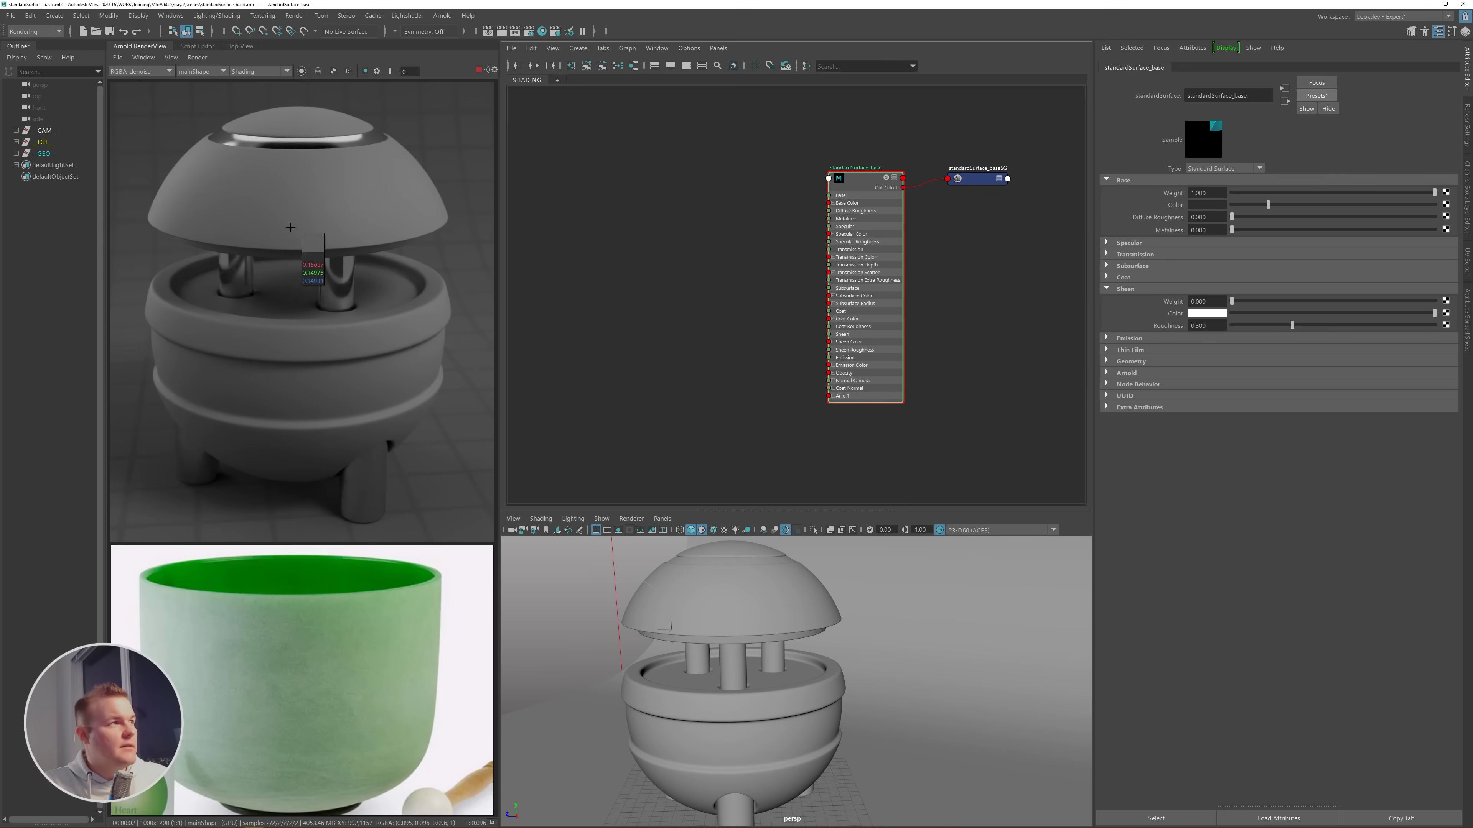
{"action": "left_click", "coordinate": [355, 587]}
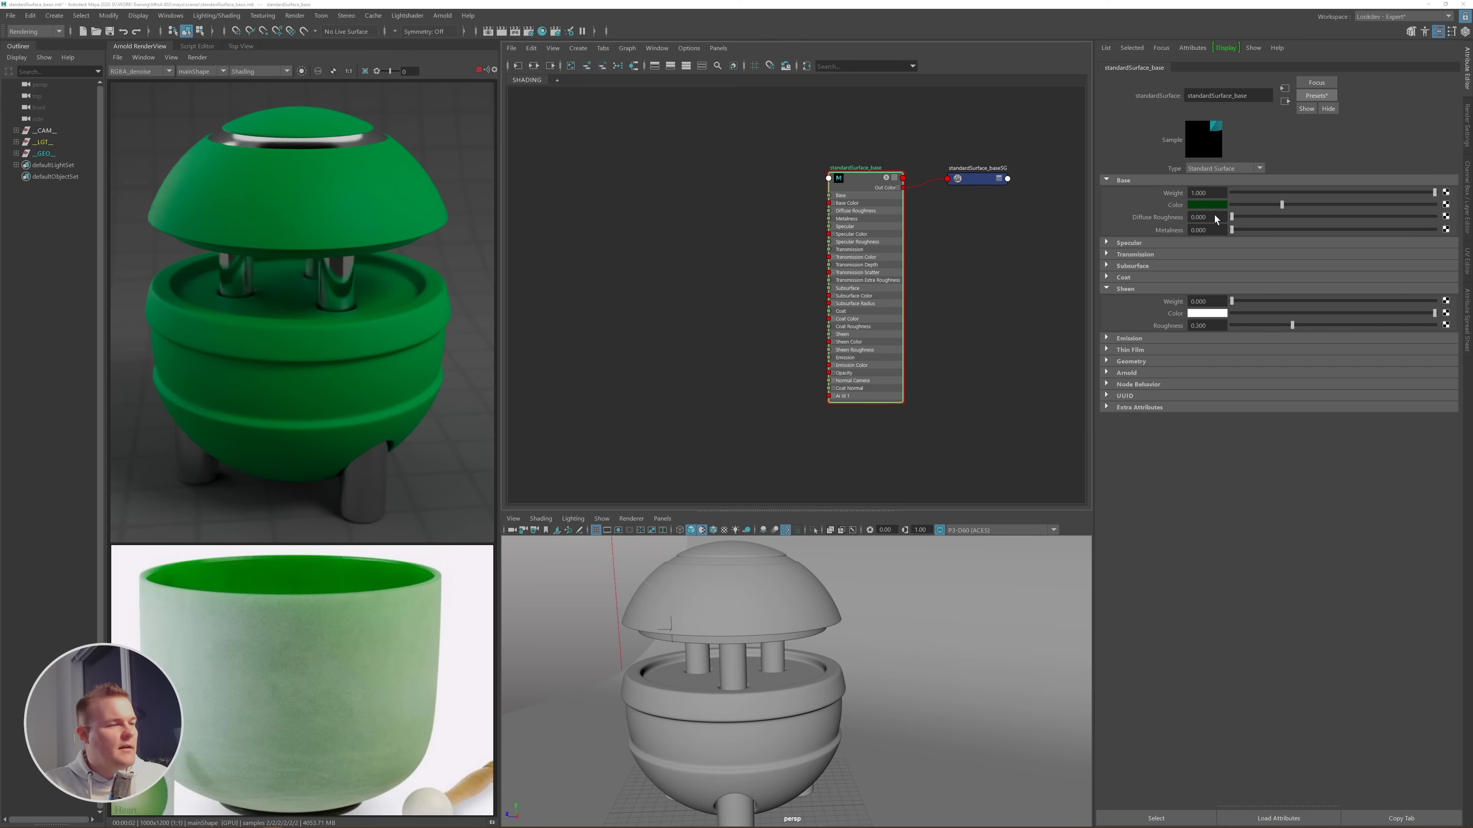
- Set the Sheen Weight to 1 and, after testing a near-zero value, the Sheen Roughness to 0.667
{"action": "scroll", "coordinate": [382, 679], "scroll_direction": "down", "scroll_amount": 3}
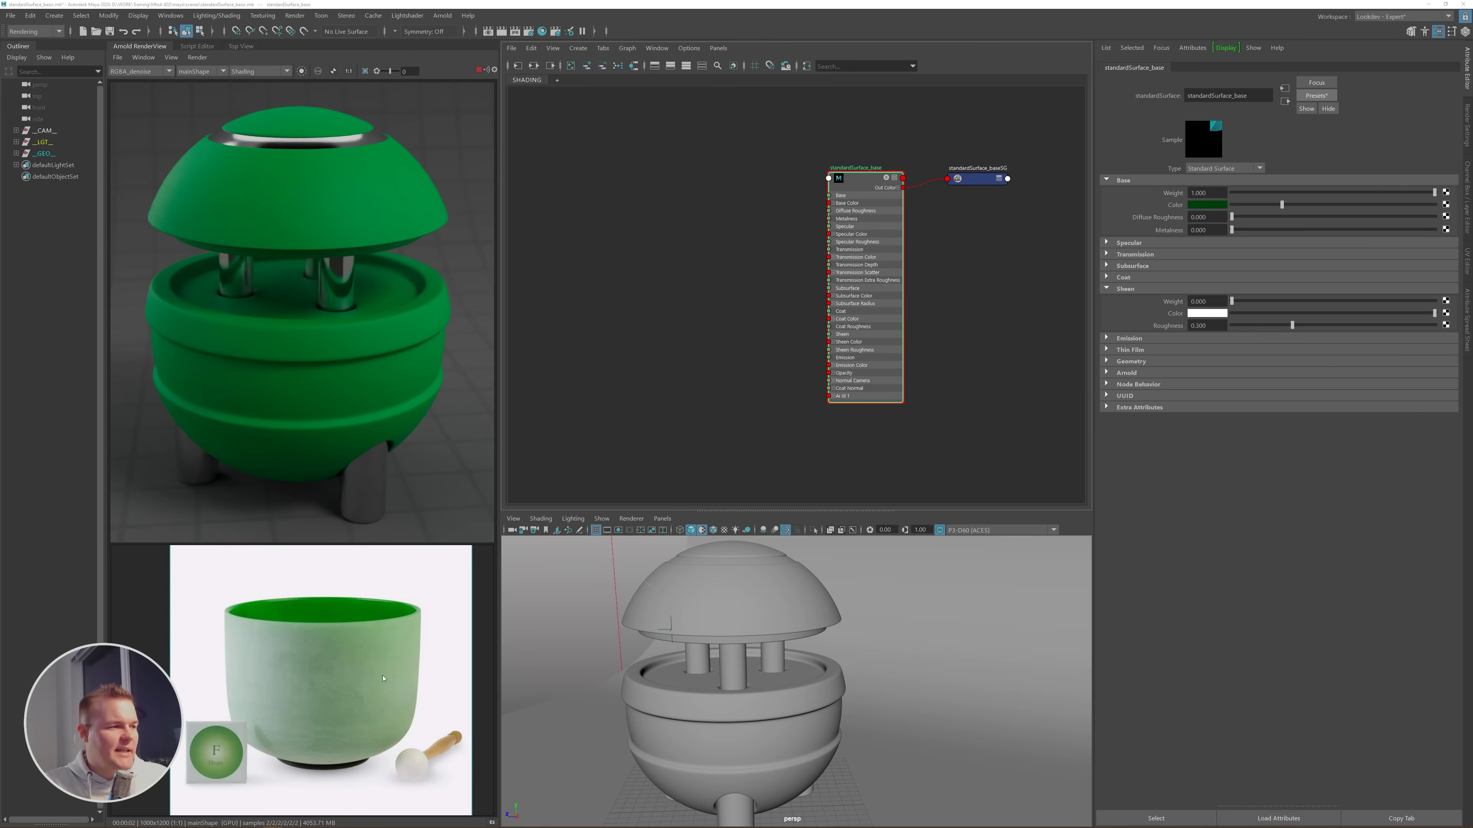
{"action": "scroll", "coordinate": [334, 667], "scroll_direction": "up", "scroll_amount": 3}
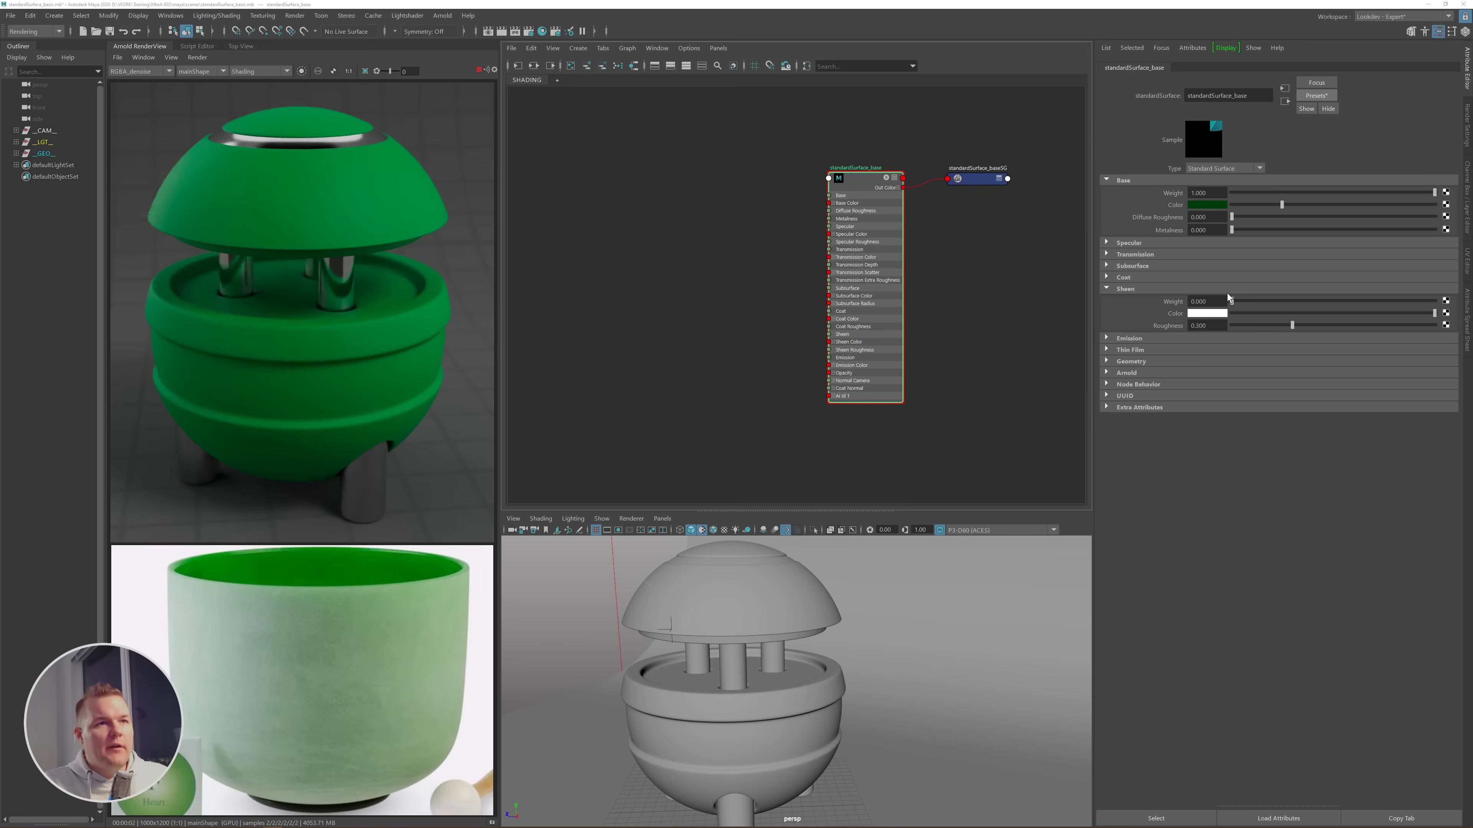
{"action": "left_click", "coordinate": [1217, 302]}
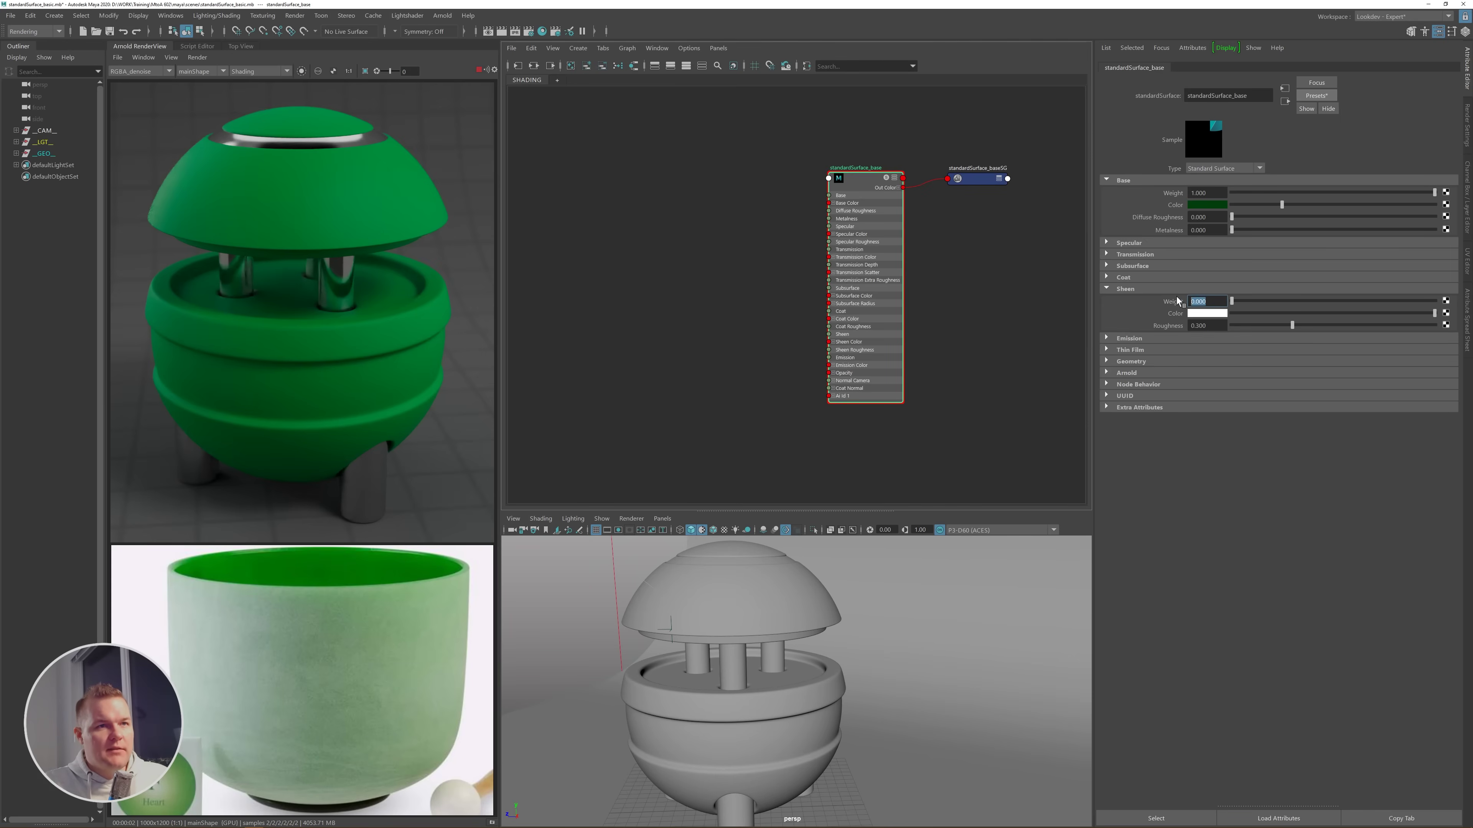
{"action": "type", "text": "1"}
{"action": "key", "text": "Return"}
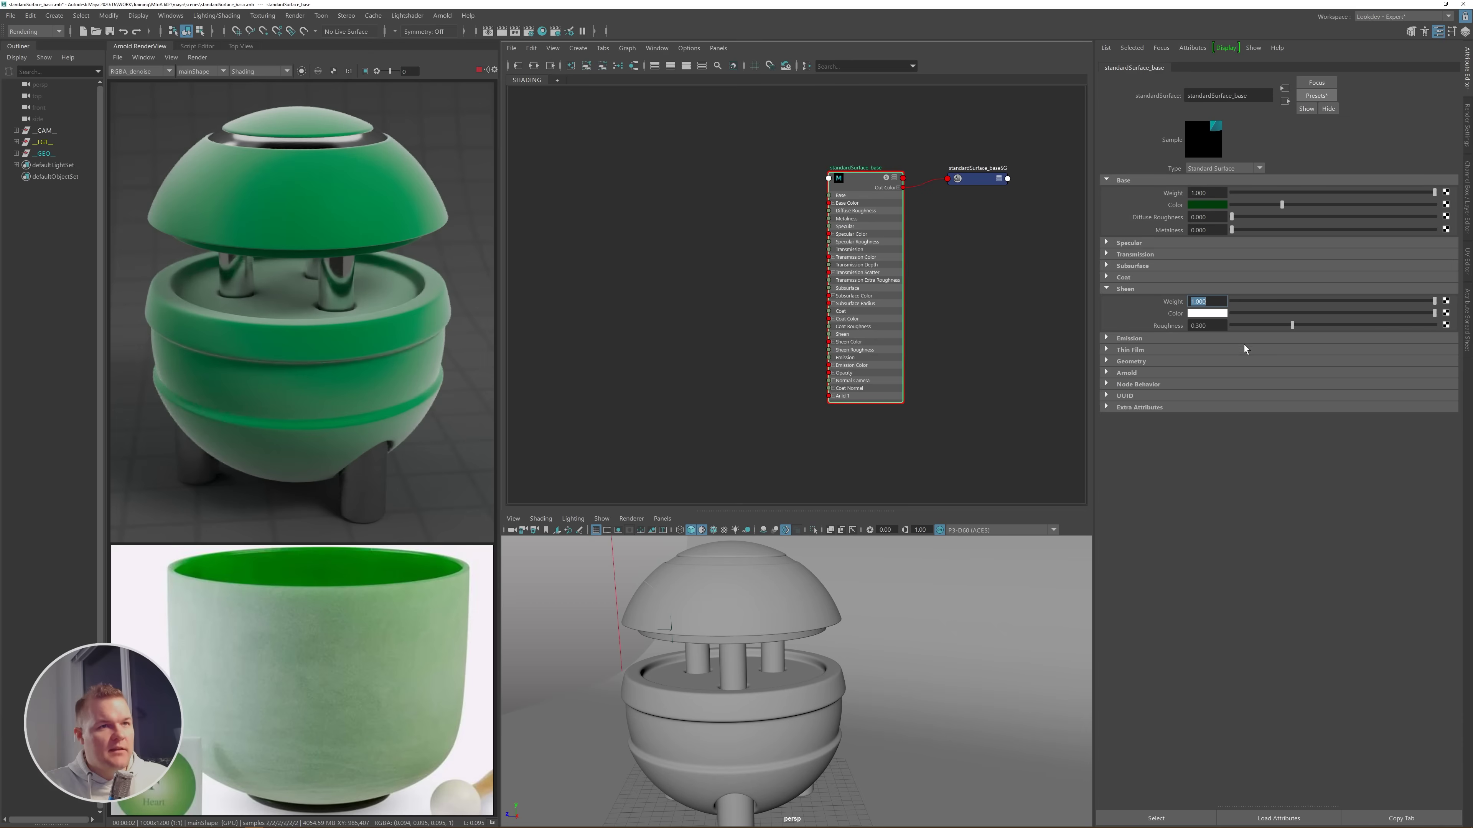
{"action": "left_click_drag", "start_coordinate": [1272, 326], "coordinate": [1239, 326]}
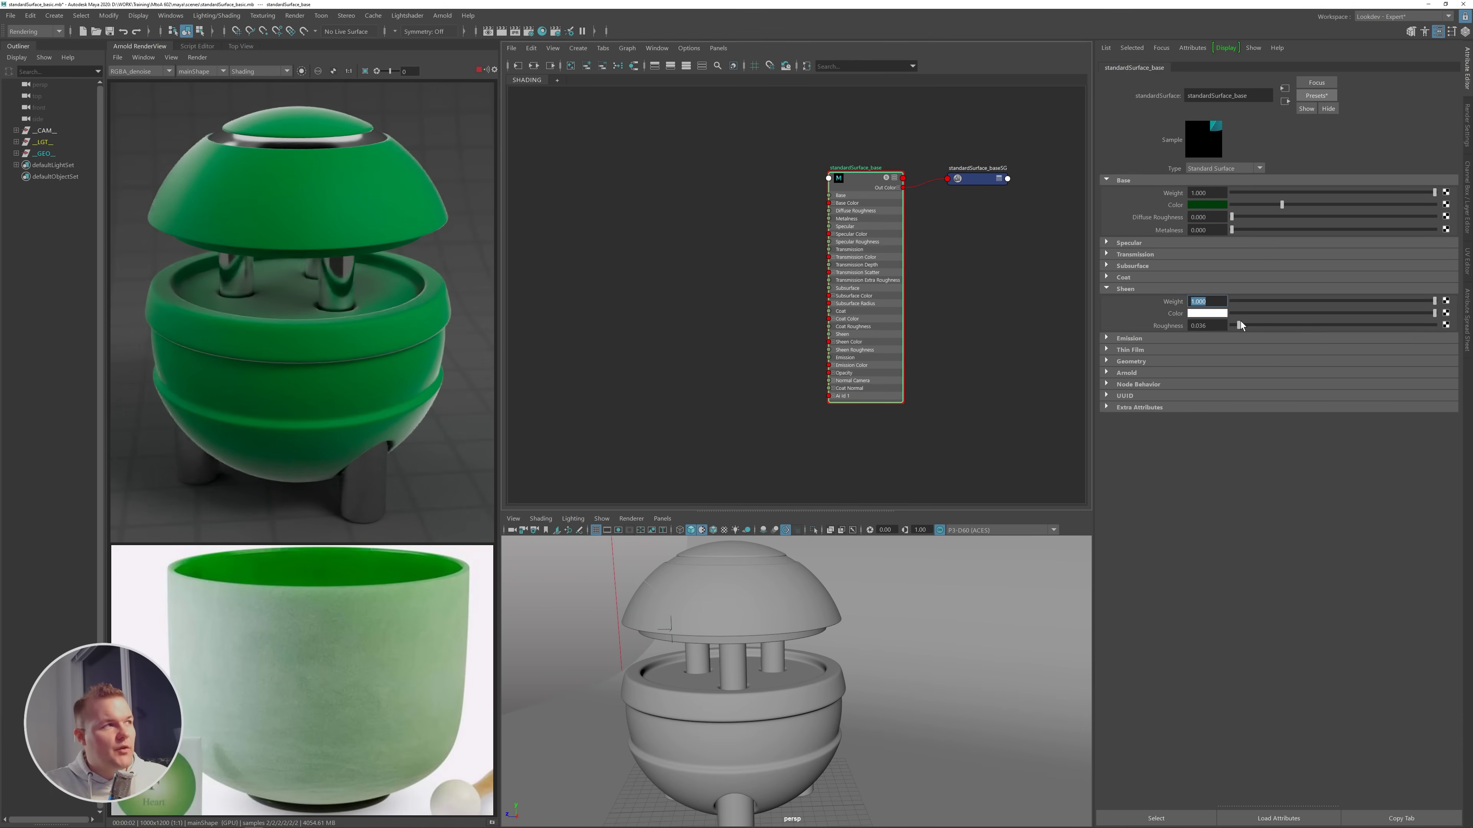
{"action": "left_click_drag", "start_coordinate": [1240, 322], "coordinate": [1367, 322]}
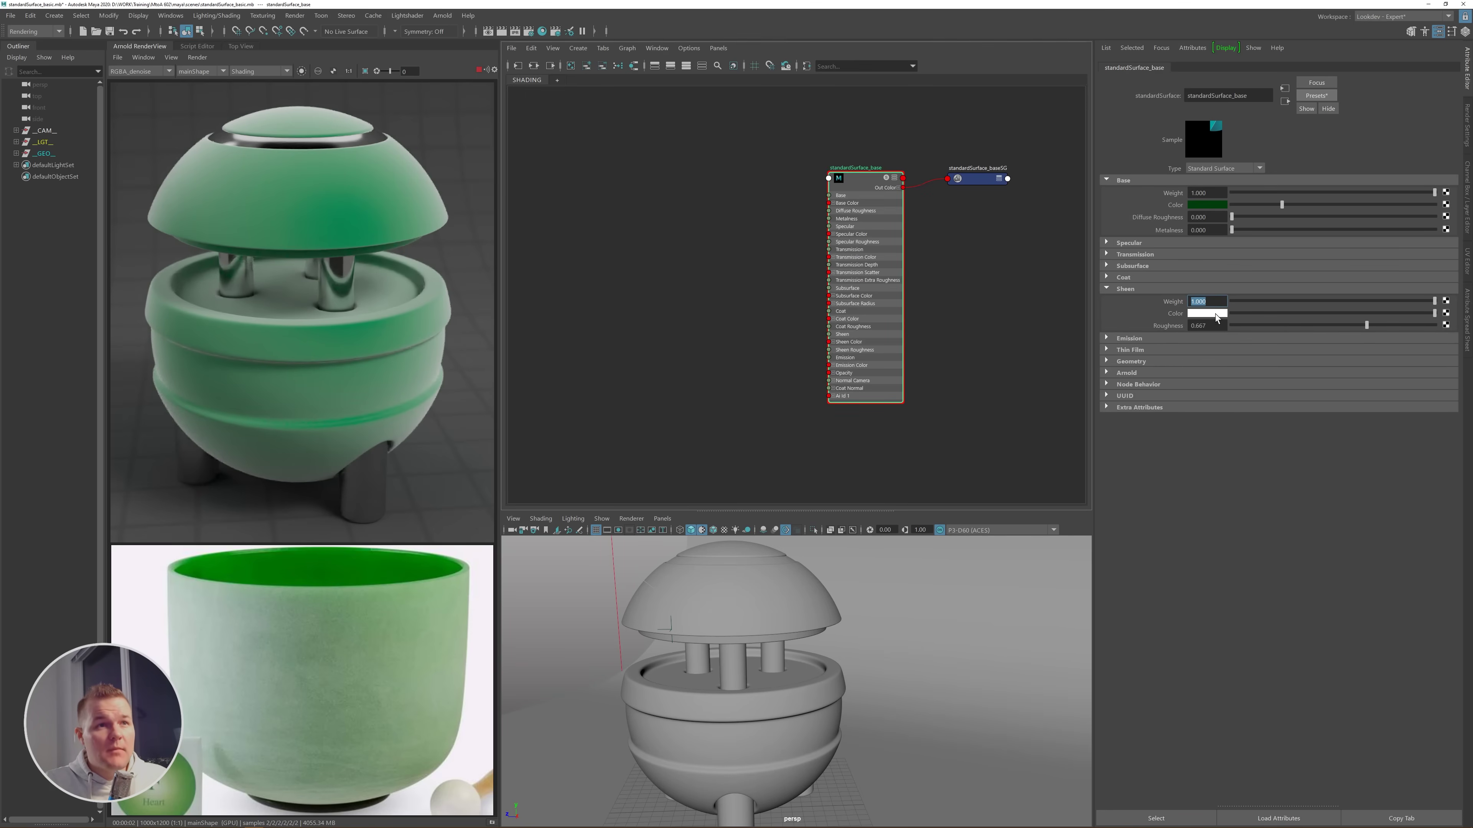
- Tint the Sheen Color pale green and compare the render with the frosted green bowl reference, closing the autosave prompt
{"action": "left_click", "coordinate": [1197, 315]}
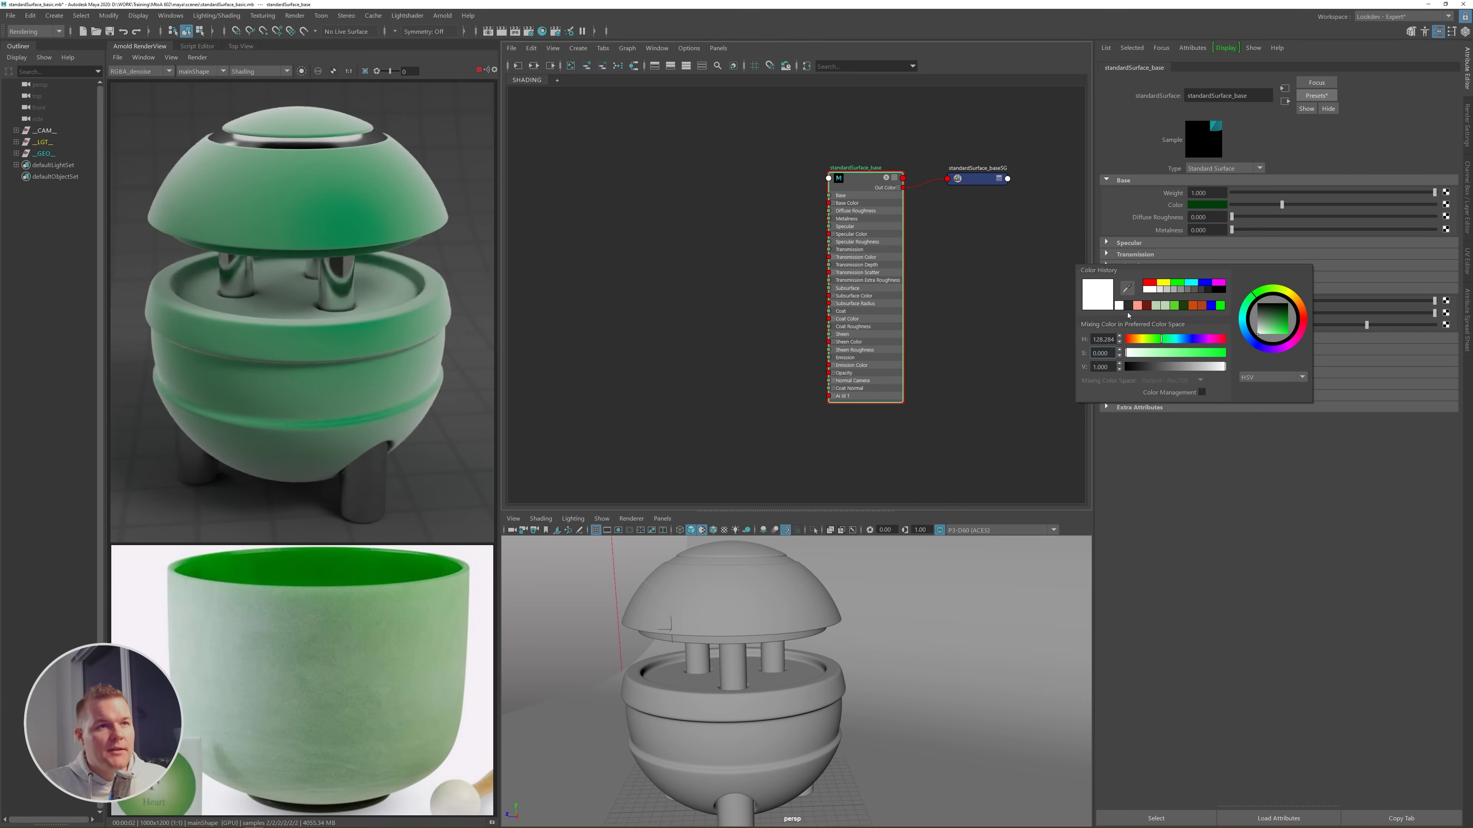
{"action": "left_click", "coordinate": [1153, 354]}
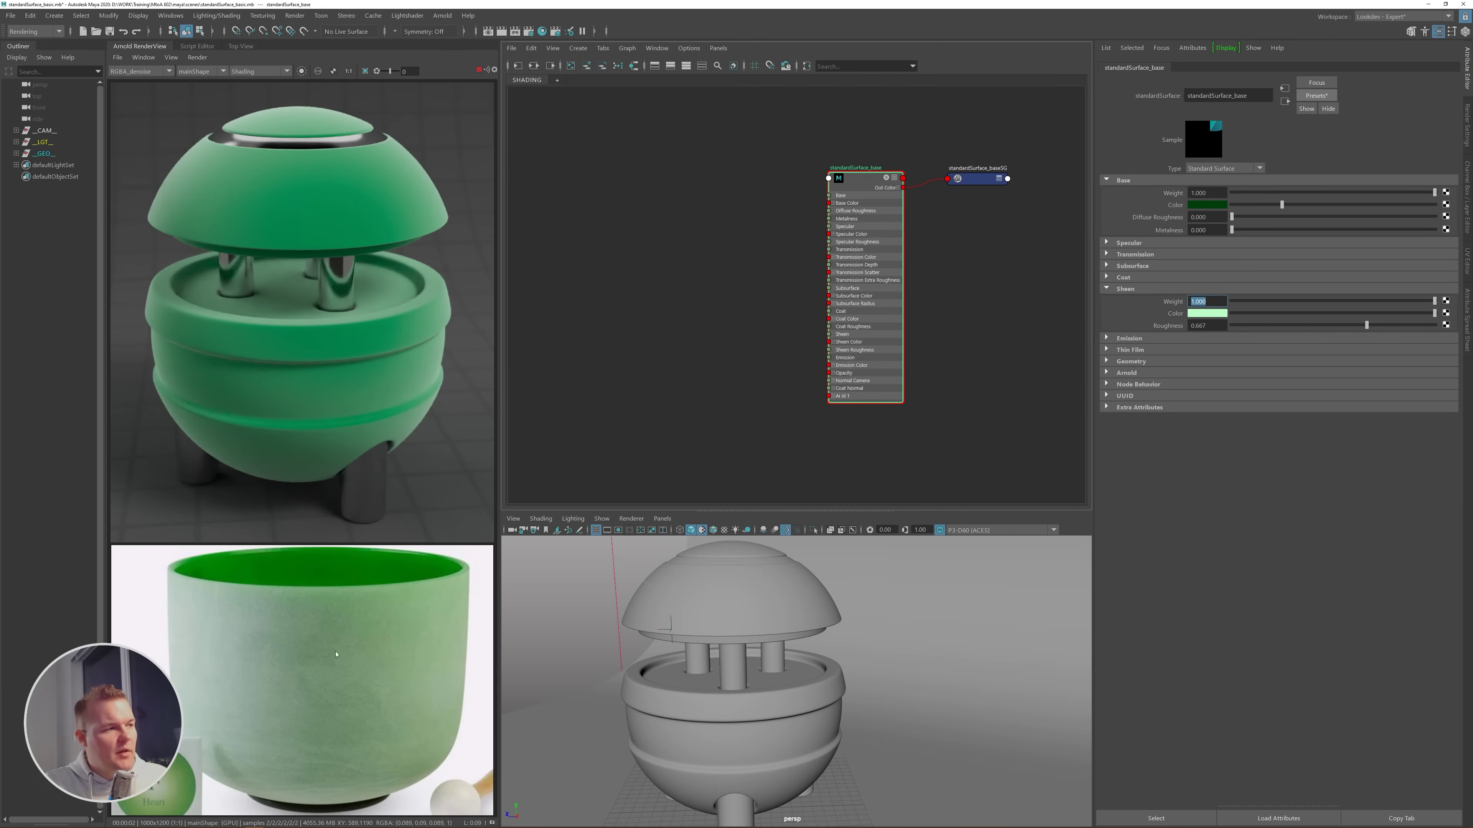
{"action": "scroll", "coordinate": [343, 727], "scroll_direction": "up", "scroll_amount": 5}
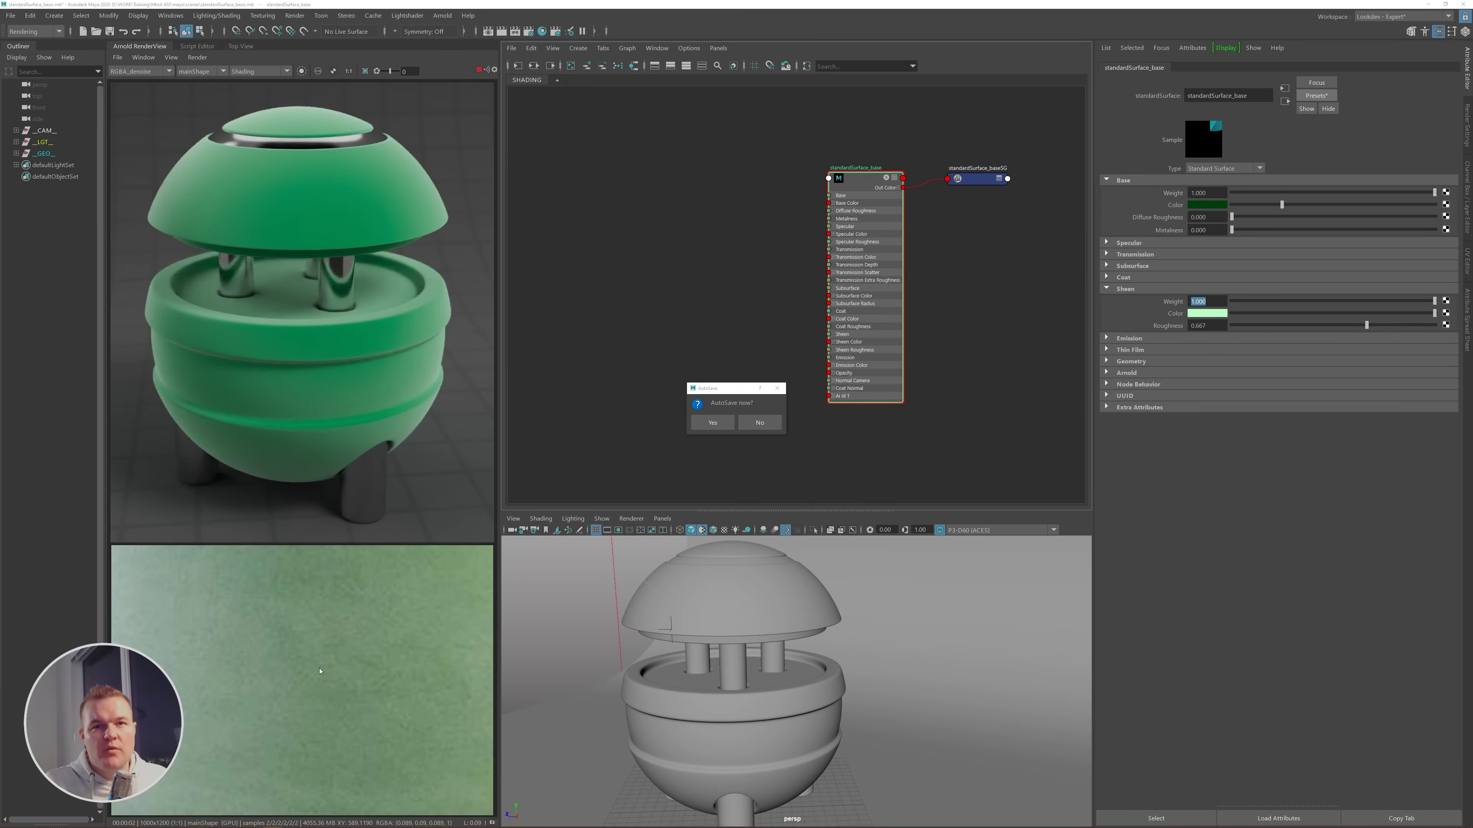
{"action": "left_click", "coordinate": [732, 420]}
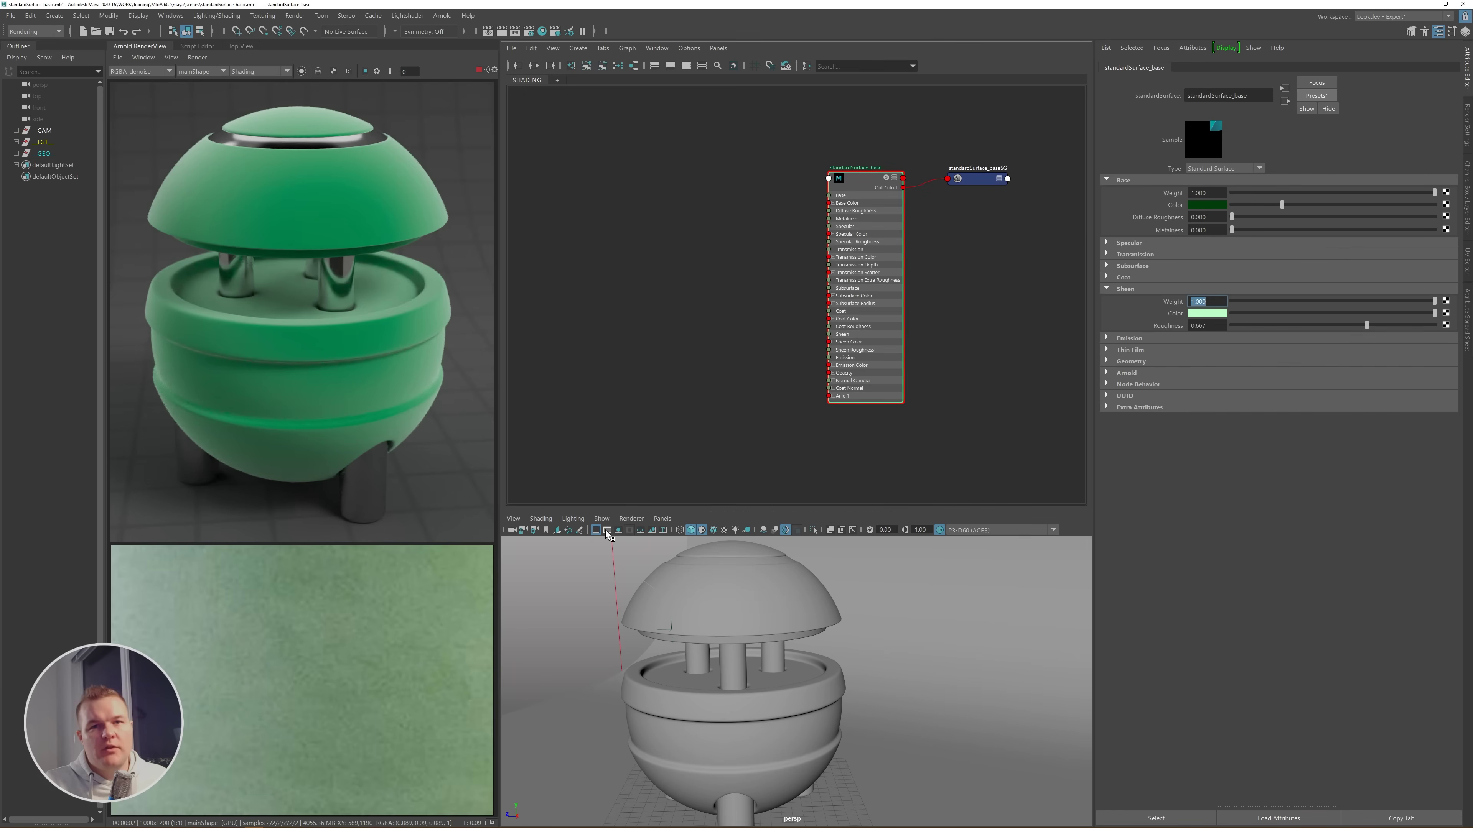
{"action": "scroll", "coordinate": [398, 654], "scroll_direction": "down", "scroll_amount": 5}
{"action": "left_click_drag", "start_coordinate": [398, 654], "coordinate": [330, 666]}
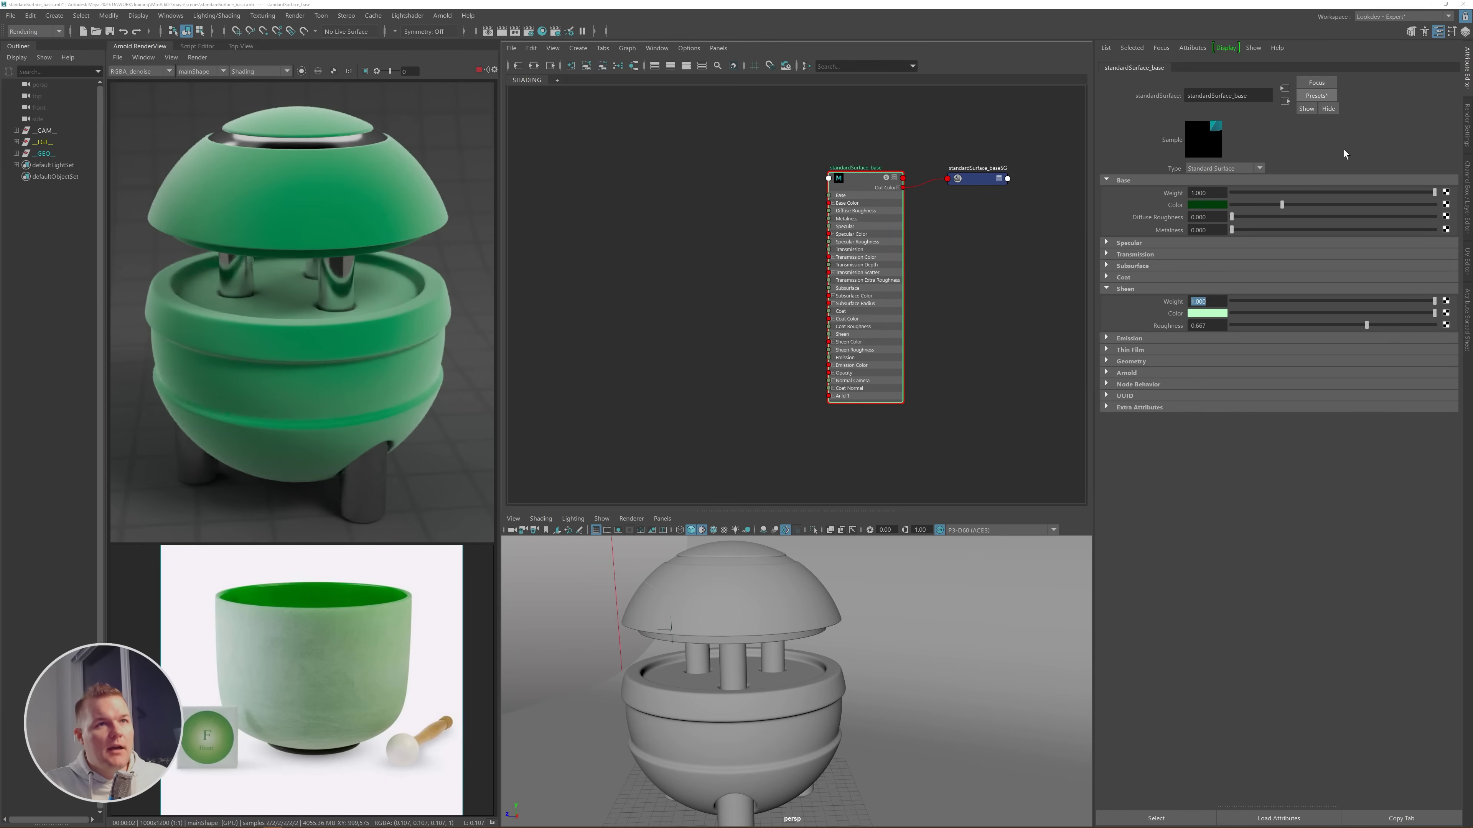
- Restore the material to the _BASE preset and show its Emission attributes in place of the Sheen ones
{"action": "left_click", "coordinate": [1316, 95]}
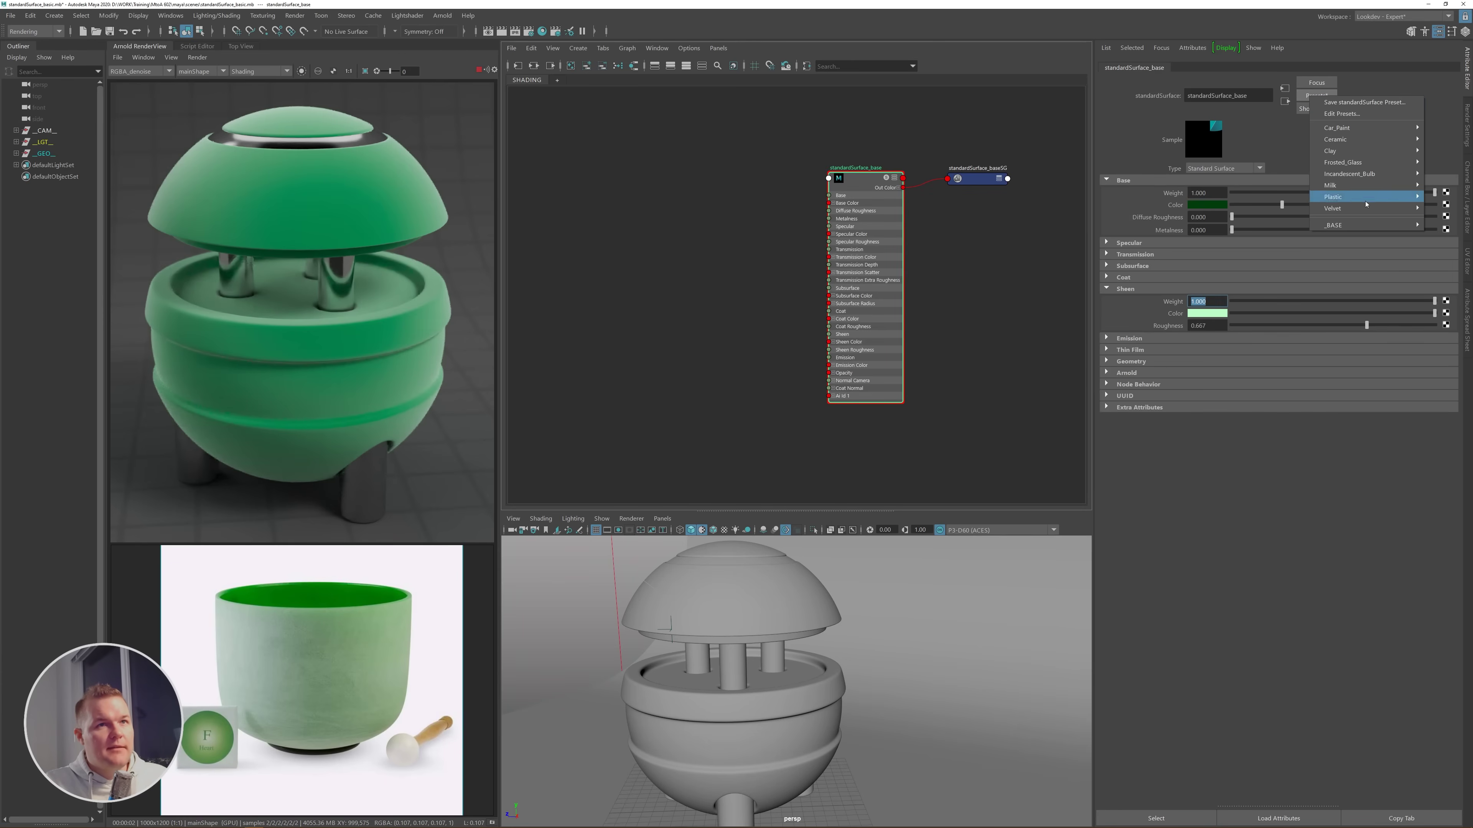
{"action": "left_click", "coordinate": [1264, 226]}
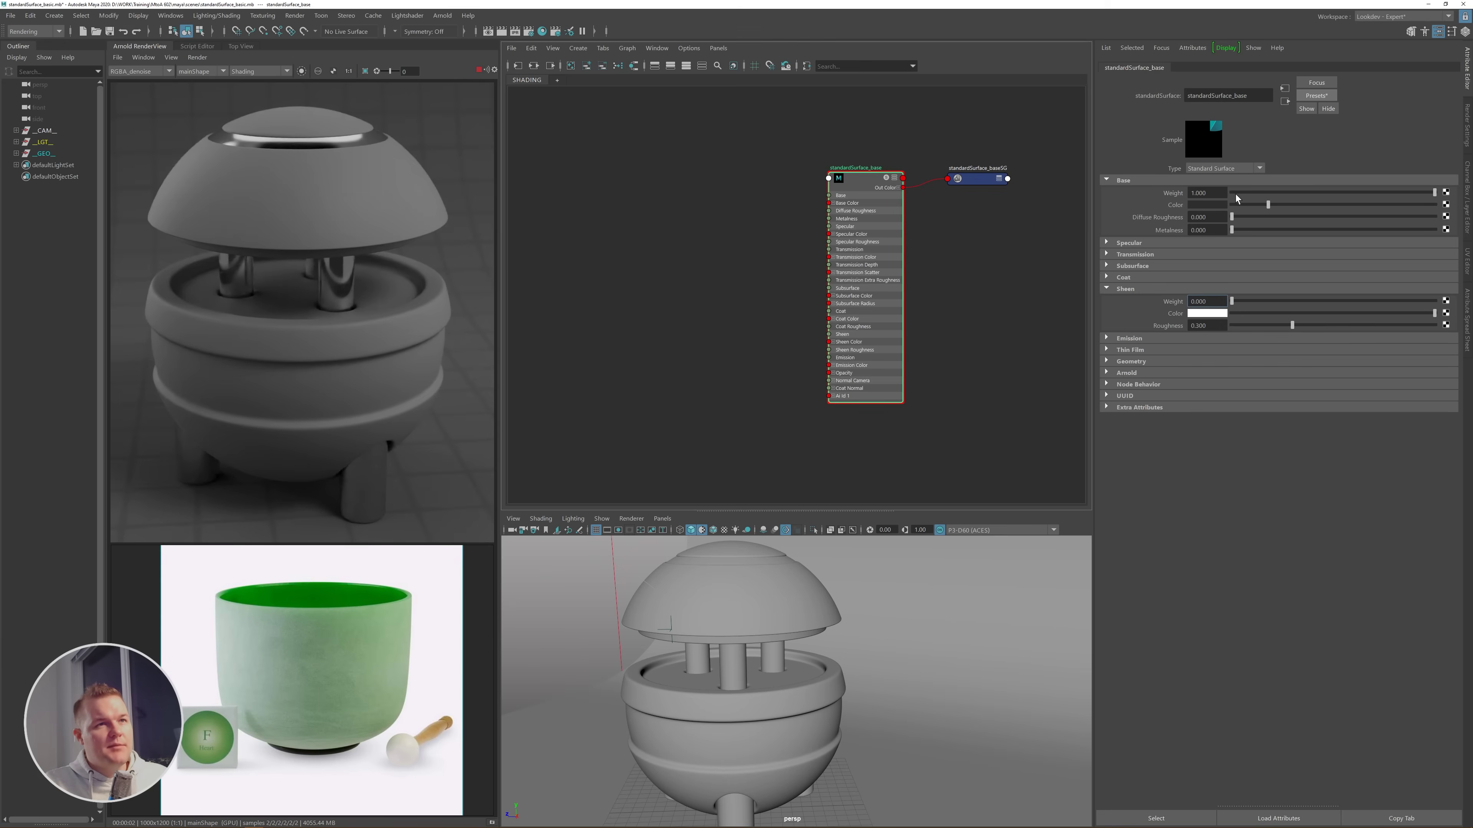
{"action": "left_click", "coordinate": [1107, 289]}
{"action": "left_click", "coordinate": [1107, 300]}
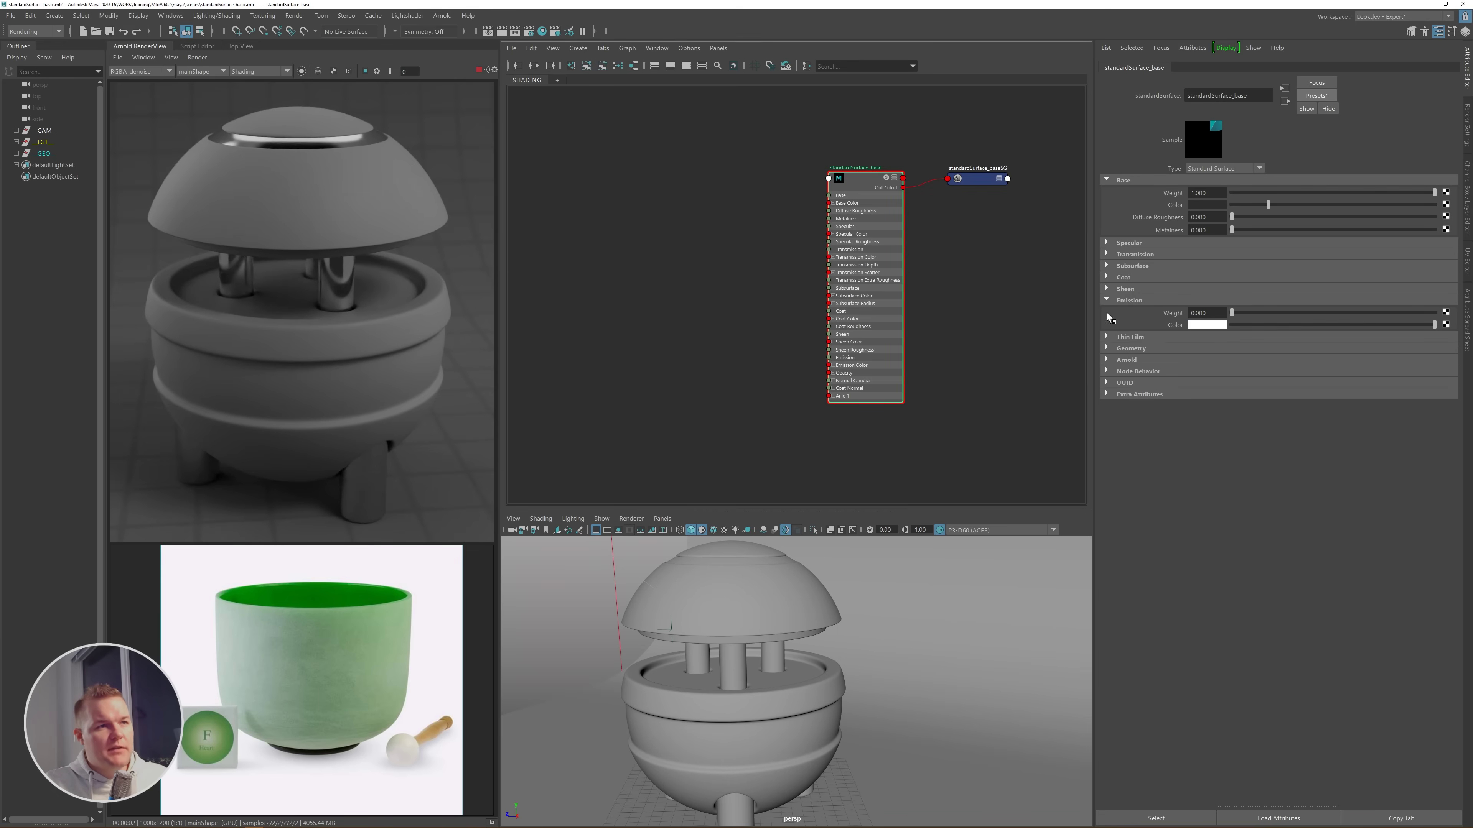
- Examine the emission reference images of the glowing lava spheres, the blue star and the glowing brick sphere
{"action": "scroll", "coordinate": [370, 664], "scroll_direction": "down", "scroll_amount": 5}
{"action": "scroll", "coordinate": [403, 699], "scroll_direction": "down", "scroll_amount": 3}
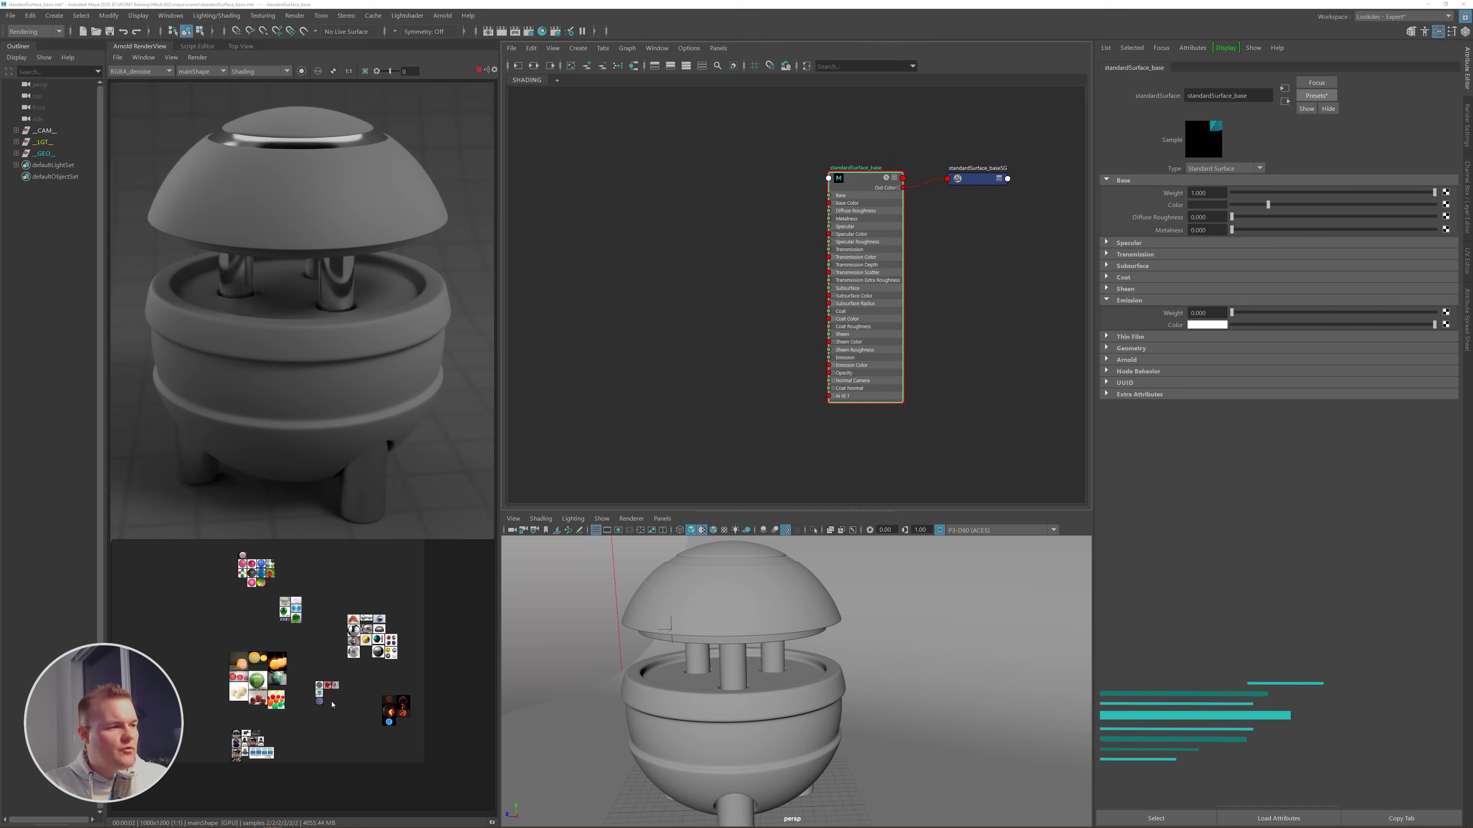
{"action": "scroll", "coordinate": [386, 682], "scroll_direction": "up", "scroll_amount": 5}
{"action": "scroll", "coordinate": [337, 574], "scroll_direction": "up", "scroll_amount": 4}
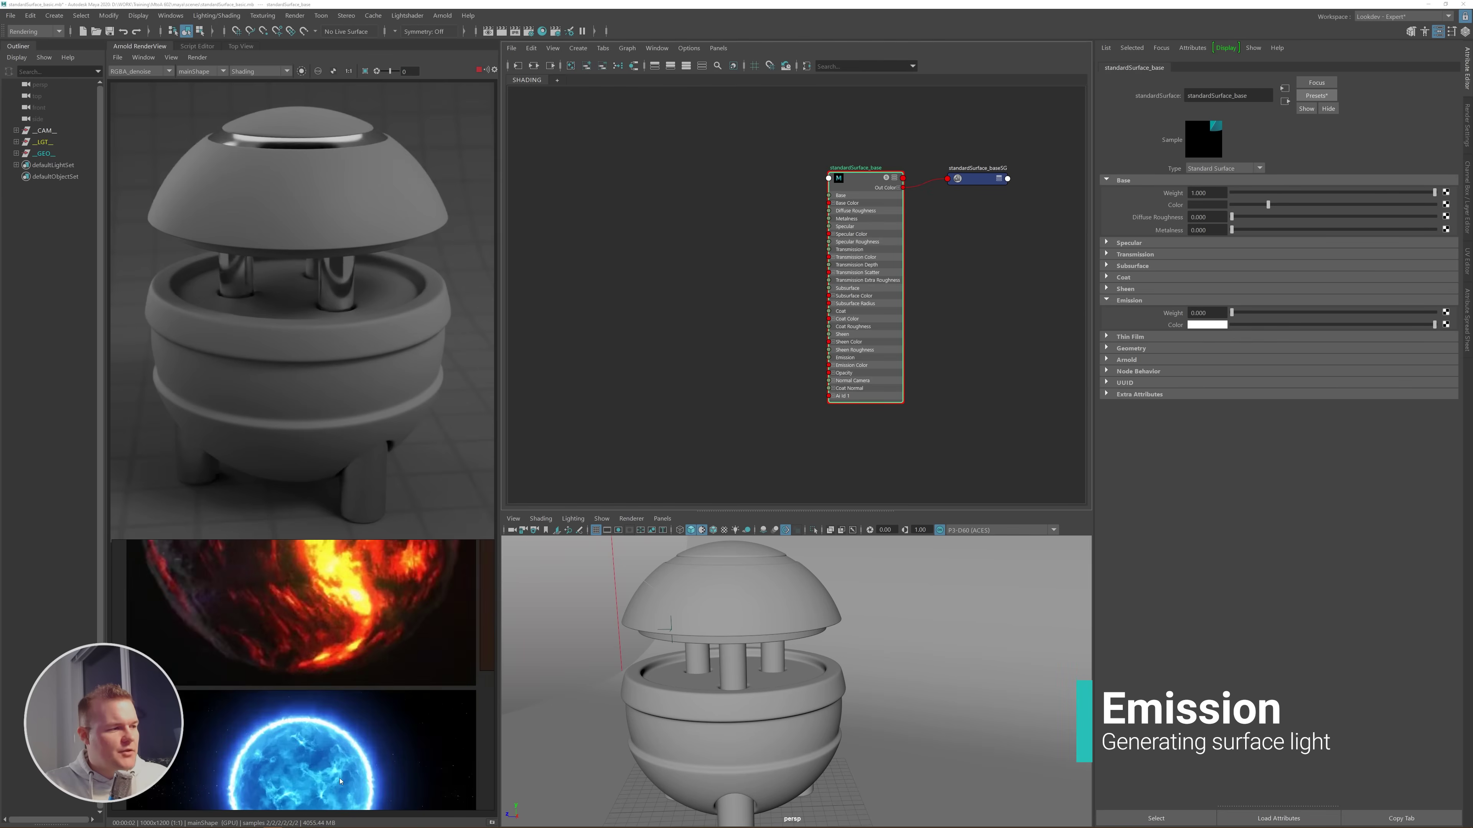
{"action": "middle_click_drag", "start_coordinate": [336, 574], "coordinate": [349, 807]}
{"action": "scroll", "coordinate": [388, 632], "scroll_direction": "up", "scroll_amount": 5}
{"action": "scroll", "coordinate": [388, 644], "scroll_direction": "down", "scroll_amount": 4}
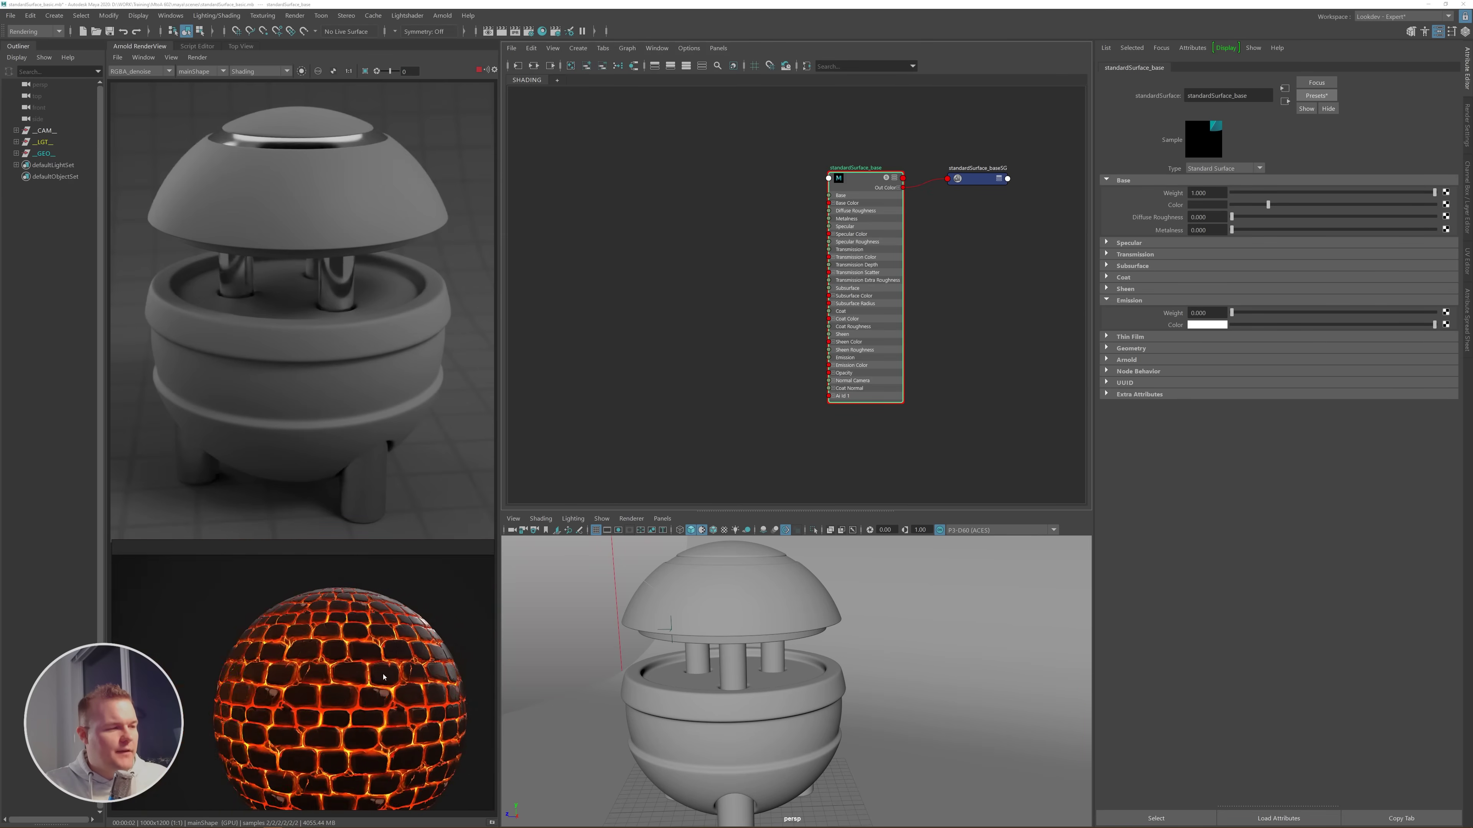
{"action": "middle_click_drag", "start_coordinate": [452, 639], "coordinate": [262, 684]}
{"action": "middle_click_drag", "start_coordinate": [456, 667], "coordinate": [331, 633]}
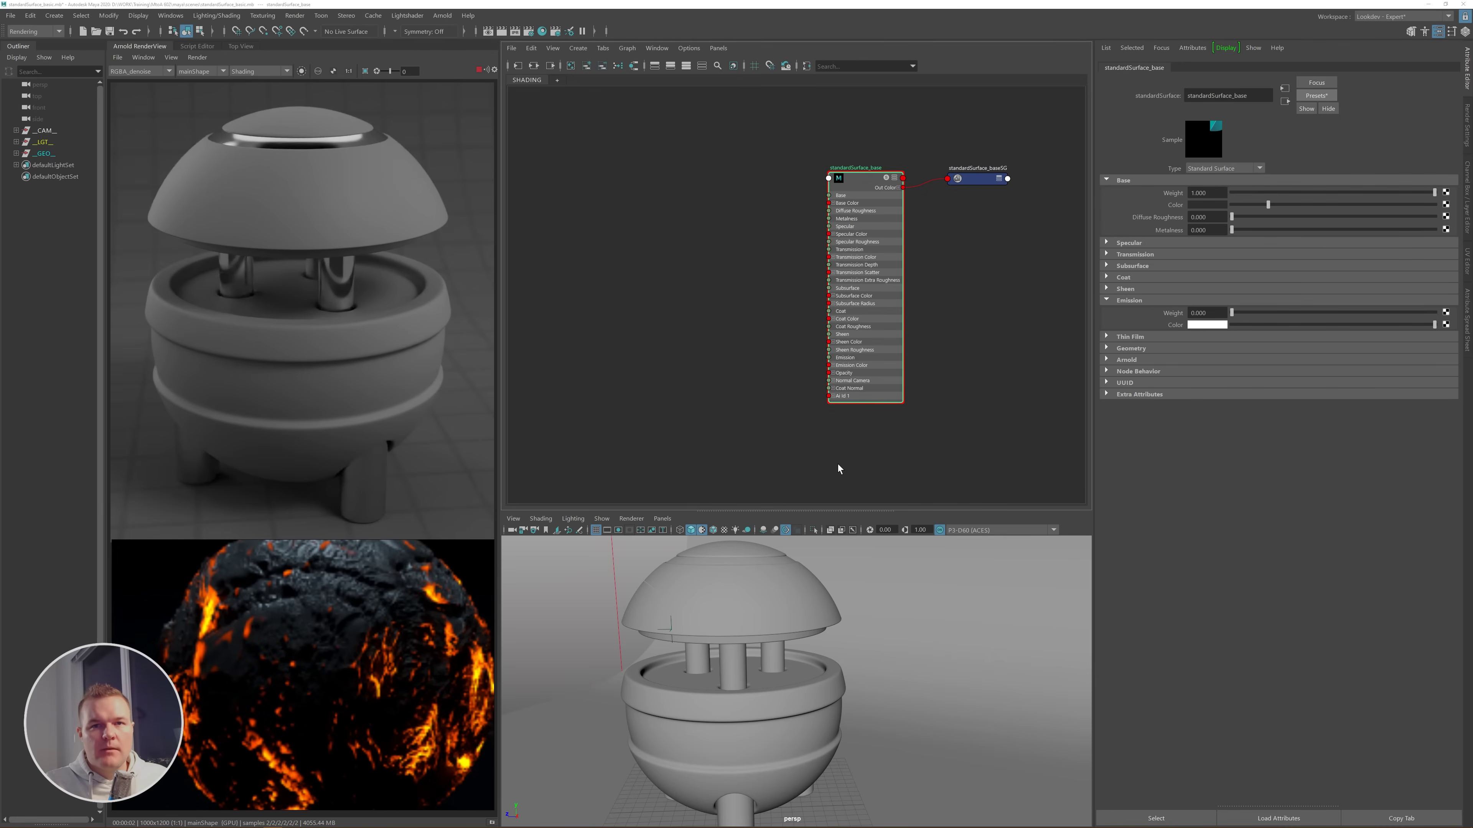
{"action": "scroll", "coordinate": [335, 689], "scroll_direction": "down", "scroll_amount": 3}
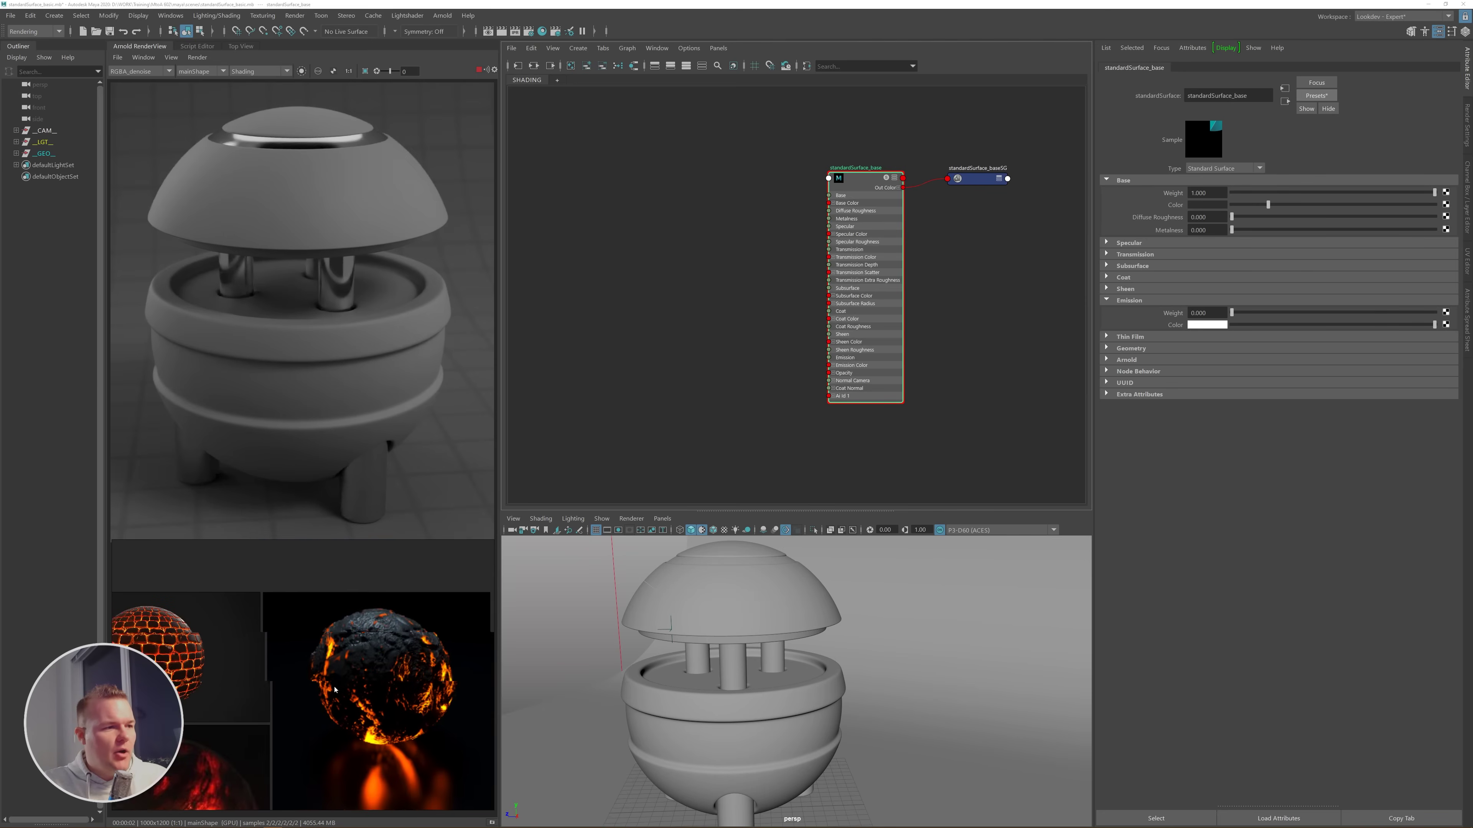
- Recentre the lava sphere references and set the material's Emission Weight to 1
{"action": "middle_click_drag", "start_coordinate": [334, 690], "coordinate": [374, 664]}
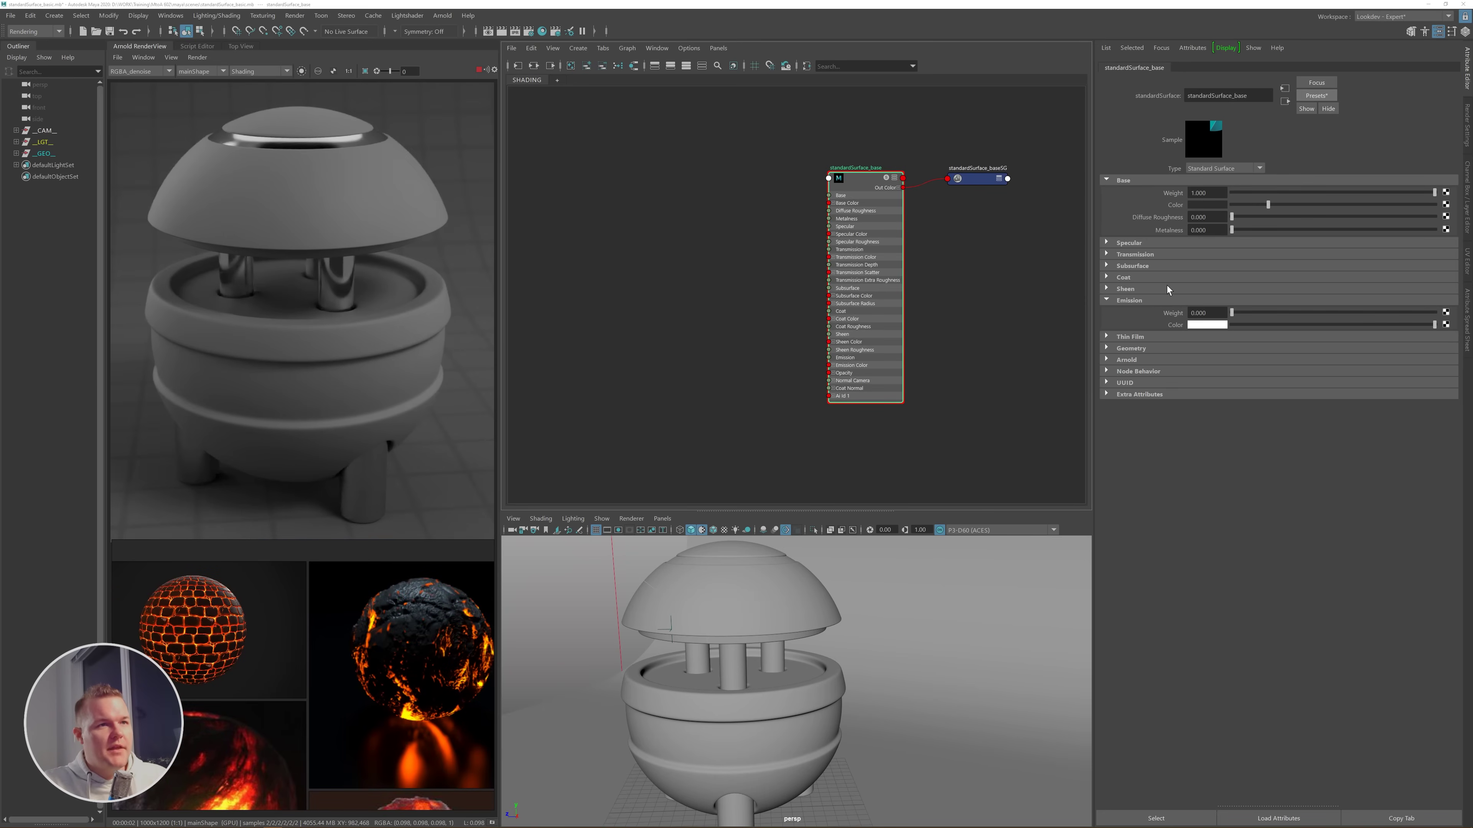
{"action": "left_click", "coordinate": [1196, 312]}
{"action": "type", "text": "1"}
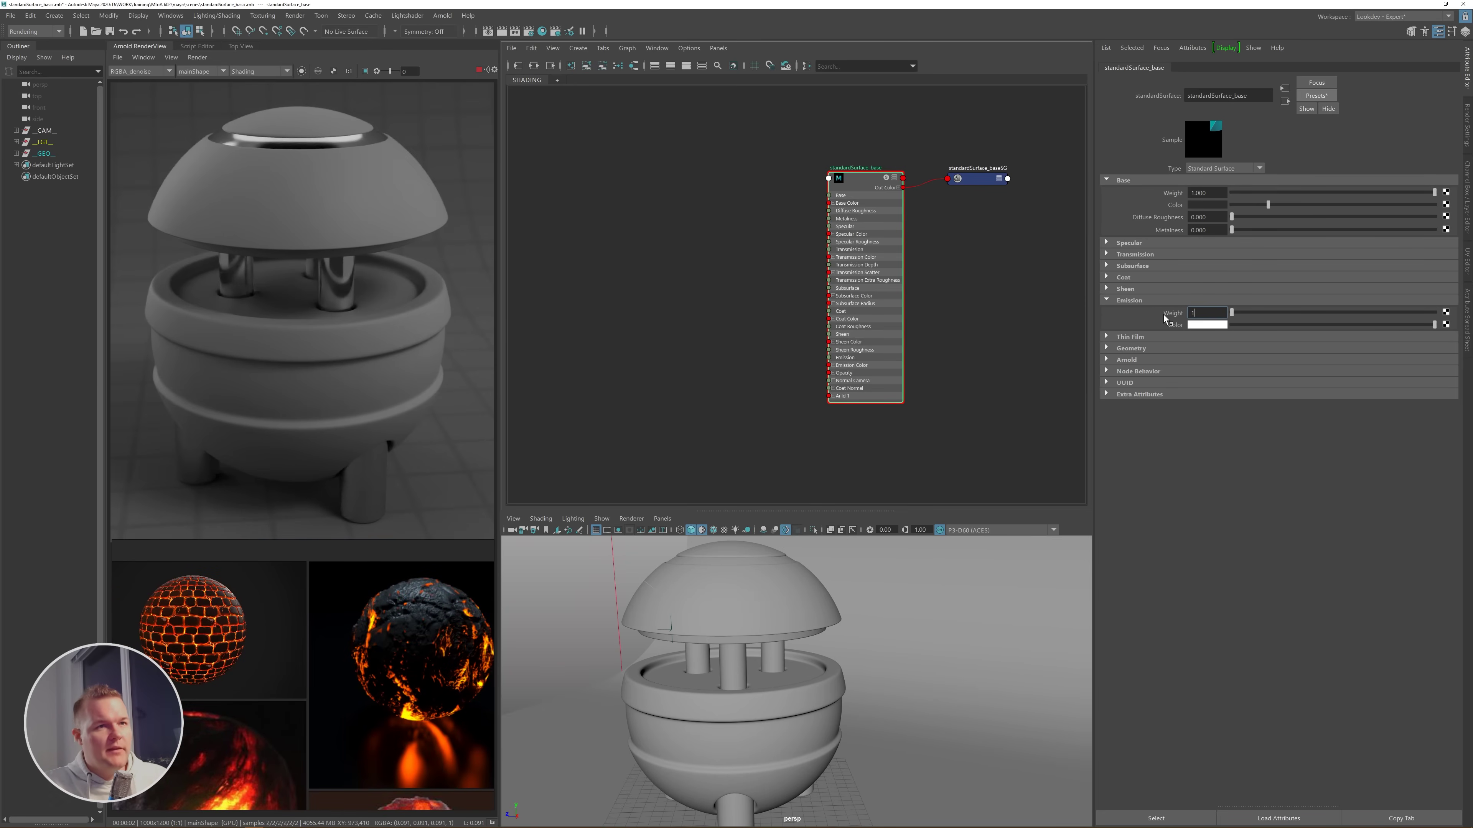
{"action": "key", "text": "Return"}
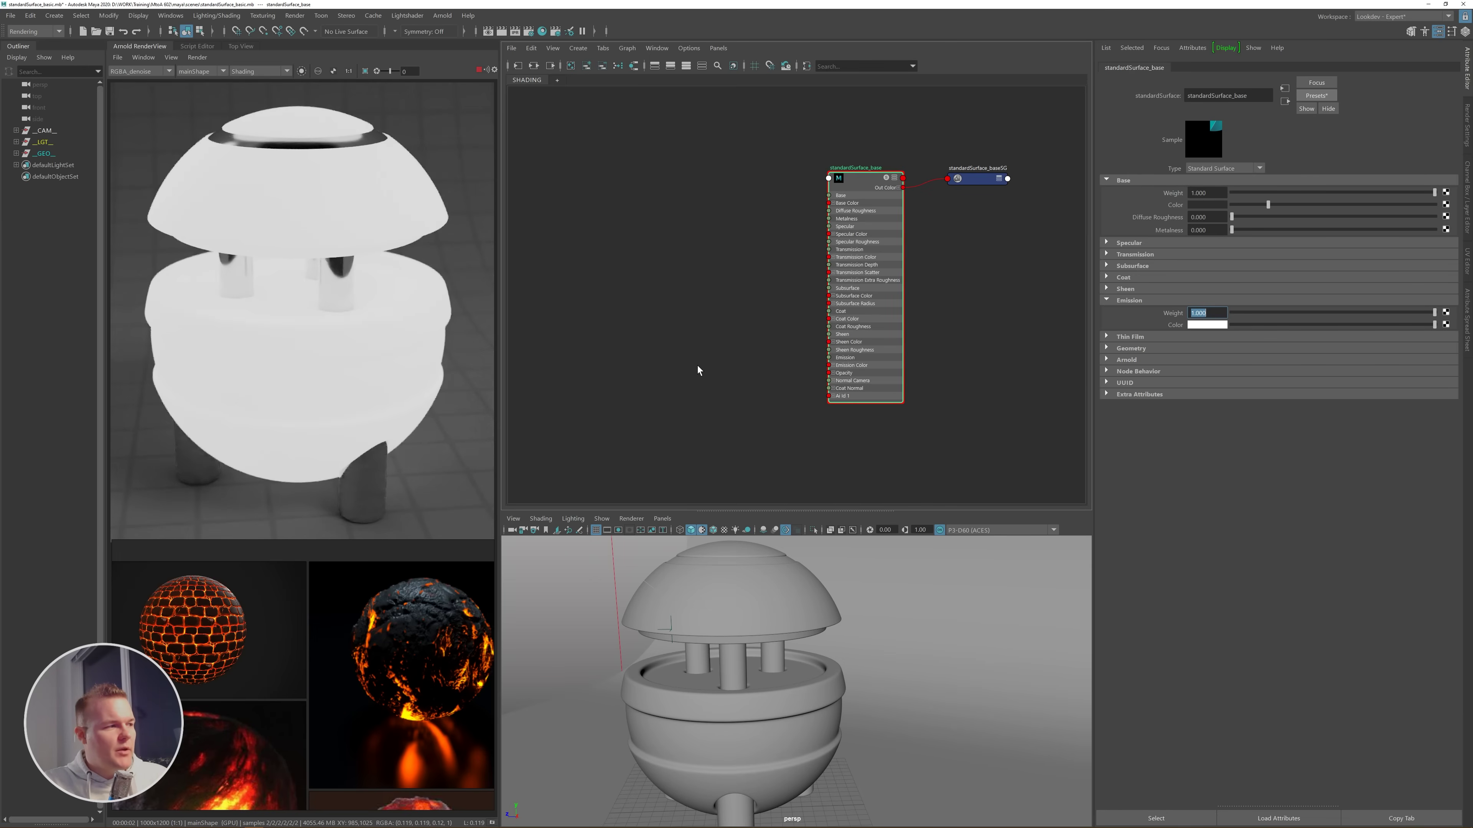
- Add an aiNoise node to the shading graph and connect its Out Color to the material's Emission Color
{"action": "middle_click_drag", "start_coordinate": [558, 454], "coordinate": [619, 465], "text": "alt"}
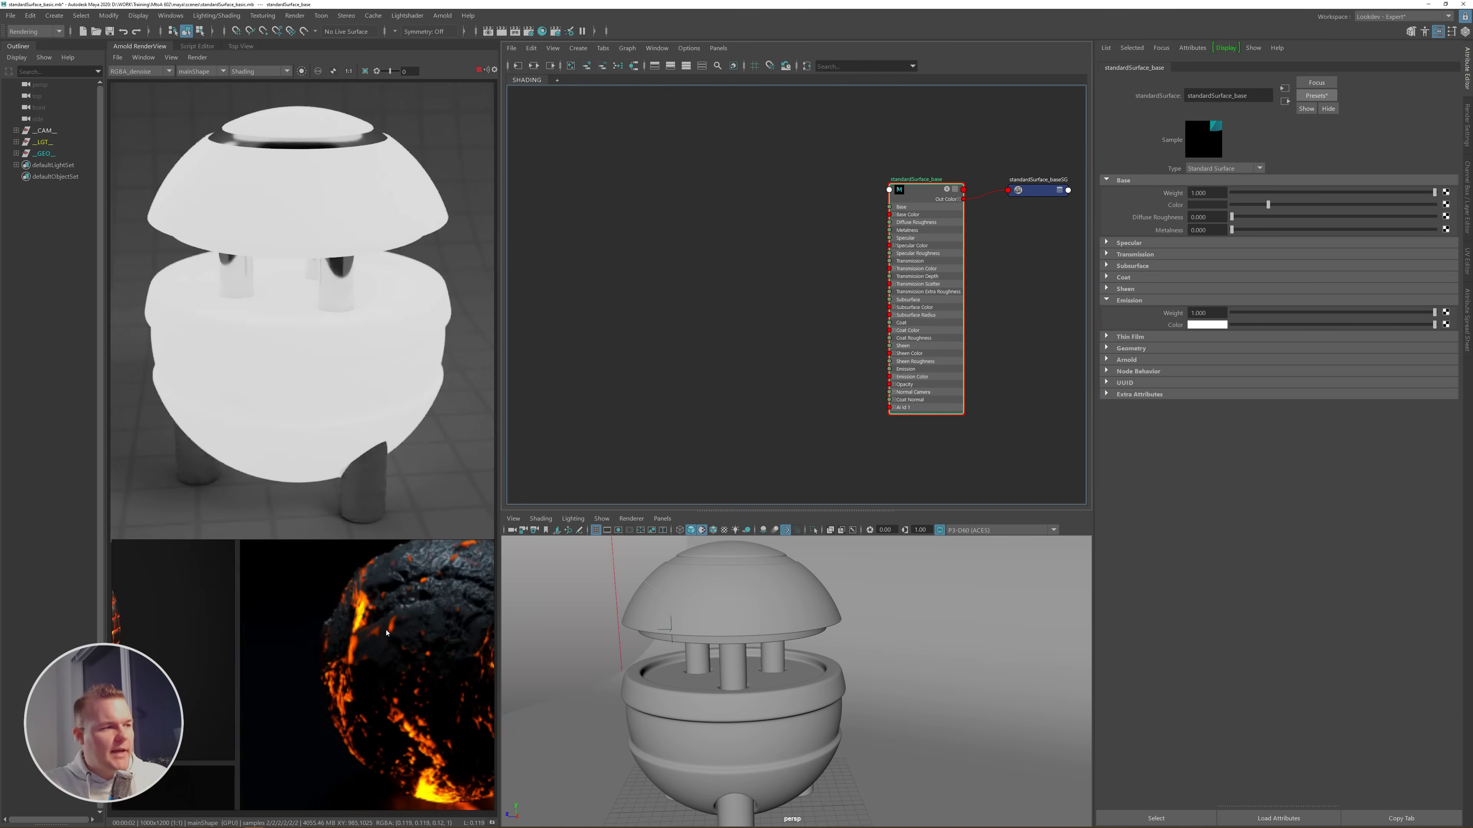
{"action": "key", "text": "Tab"}
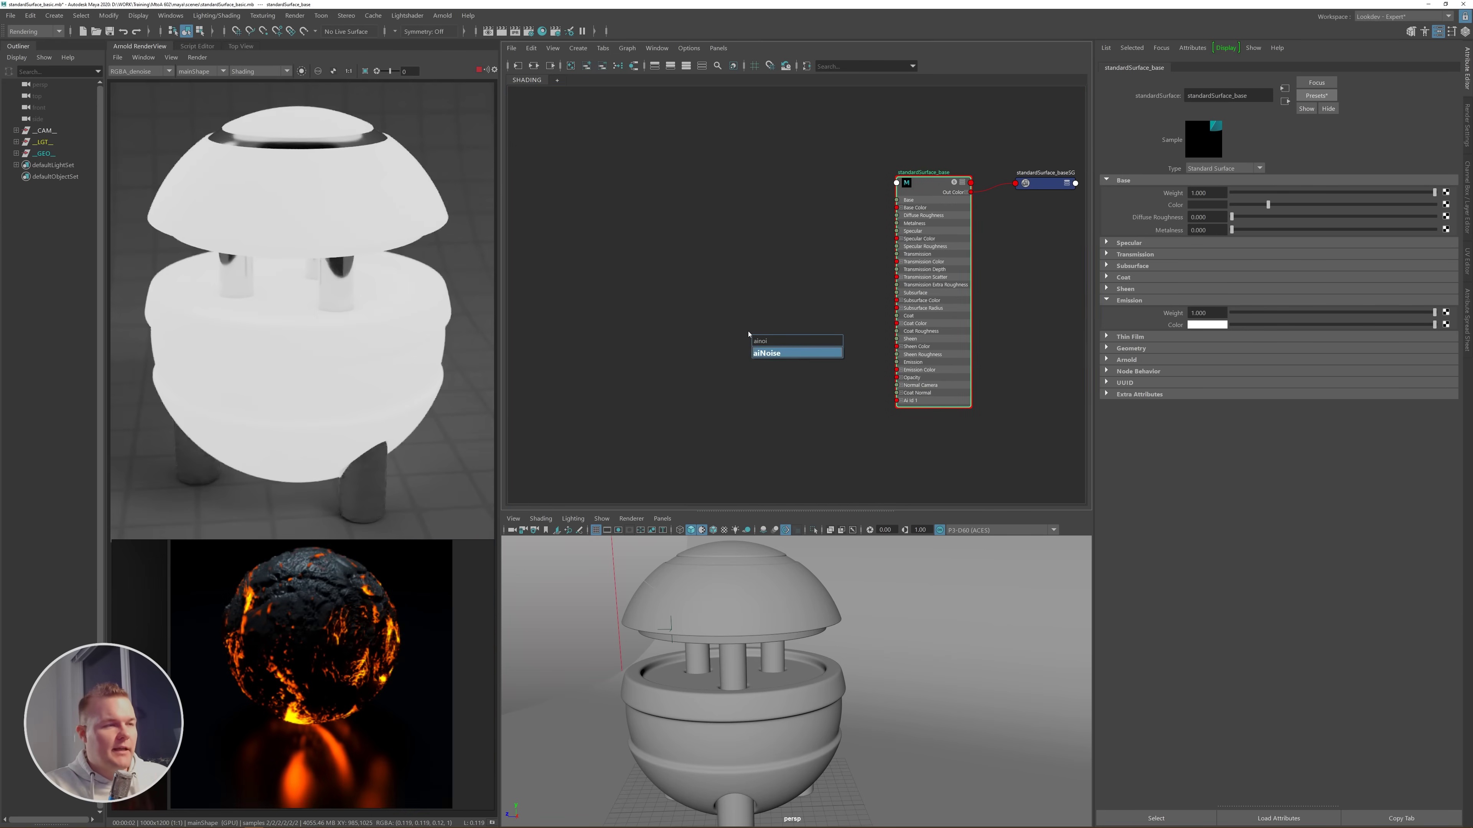
{"action": "key", "text": "Return"}
{"action": "left_click_drag", "start_coordinate": [778, 347], "coordinate": [897, 370]}
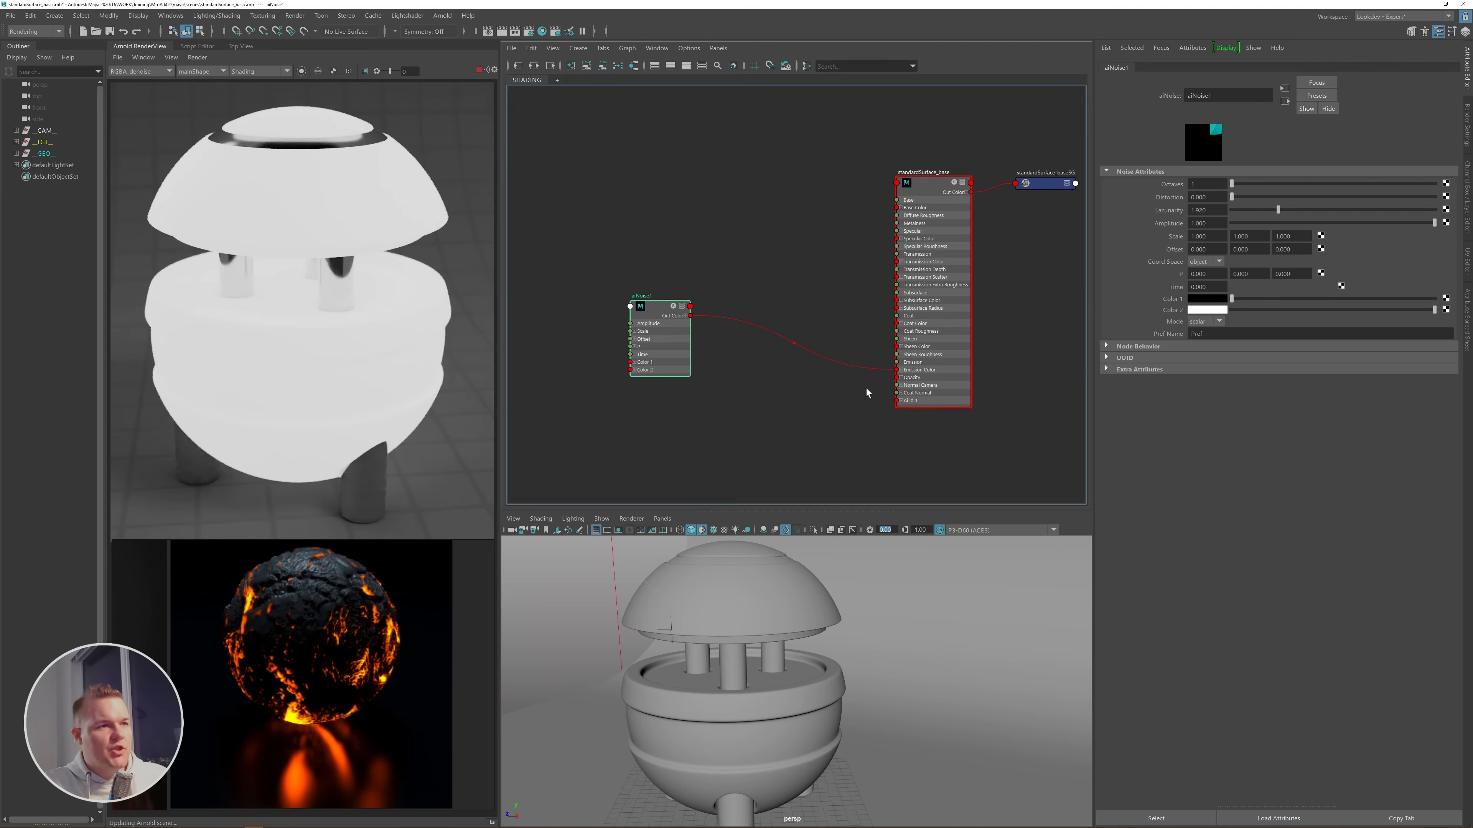
{"action": "left_click_drag", "start_coordinate": [663, 311], "coordinate": [668, 339]}
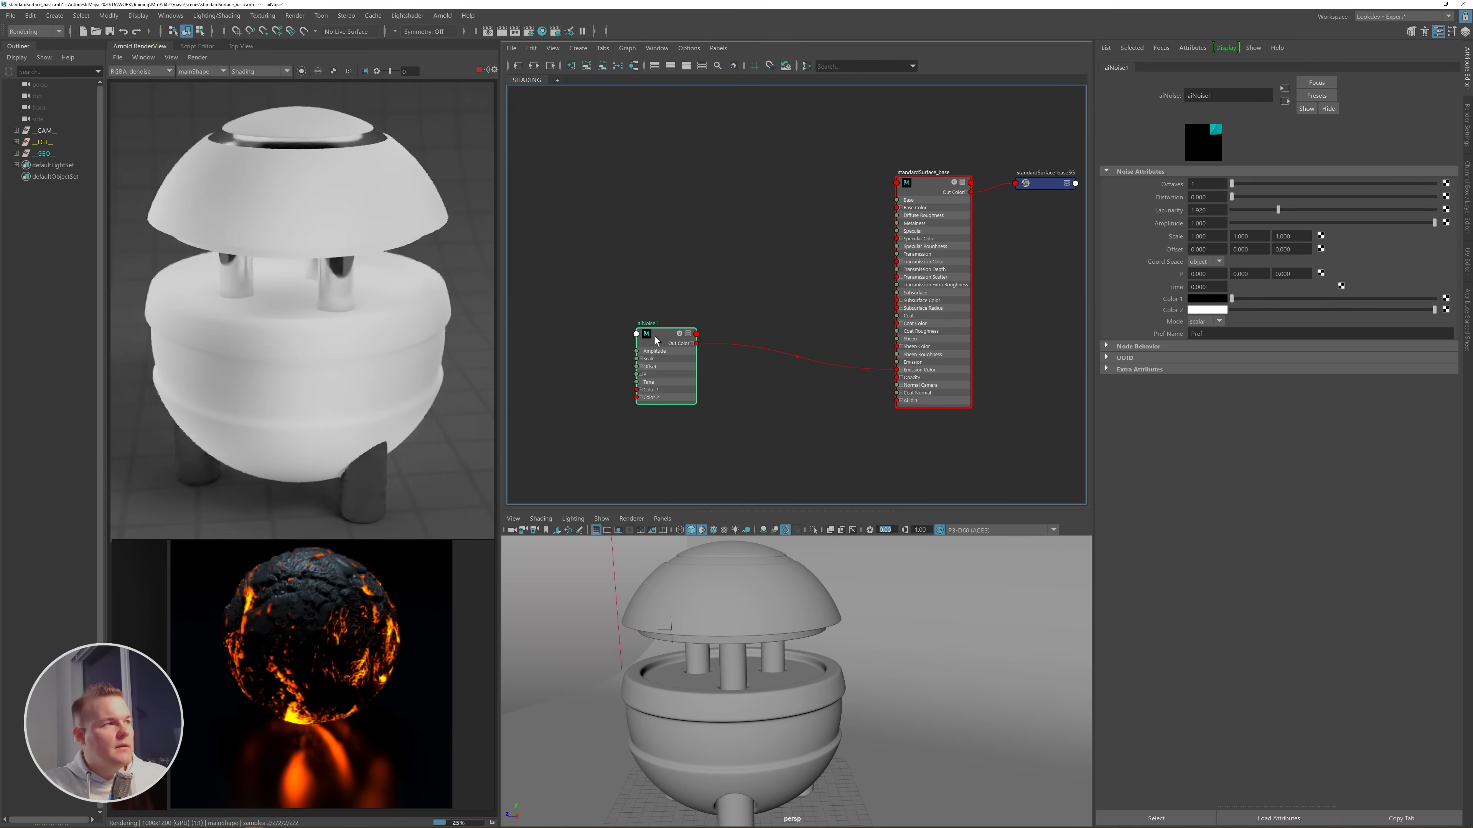
- Isolate the selected noise in the render and set its Octaves to 8 and Distortion to 2
{"action": "left_click", "coordinate": [301, 72]}
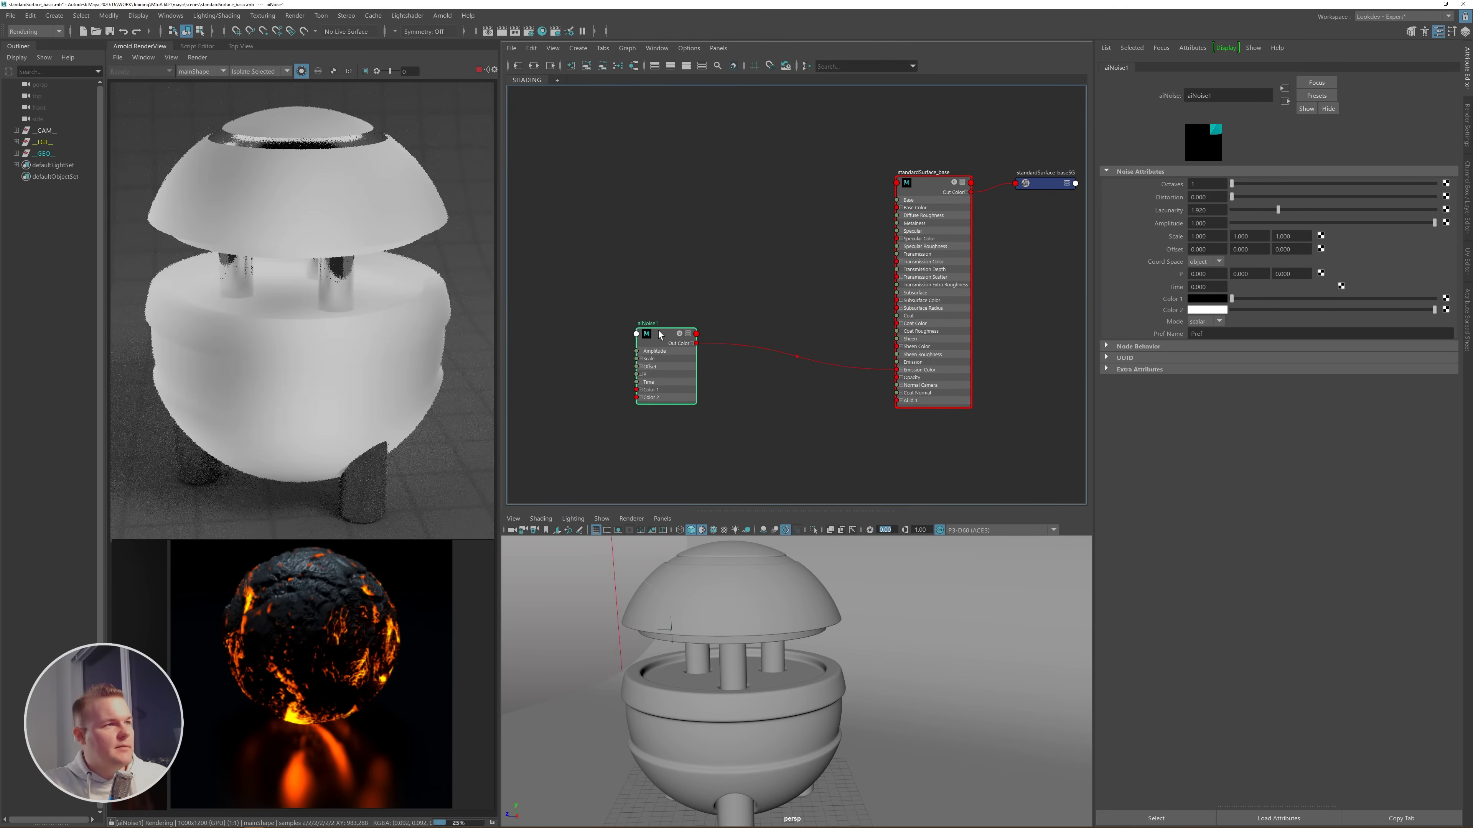
{"action": "left_click_drag", "start_coordinate": [1203, 185], "coordinate": [1145, 179]}
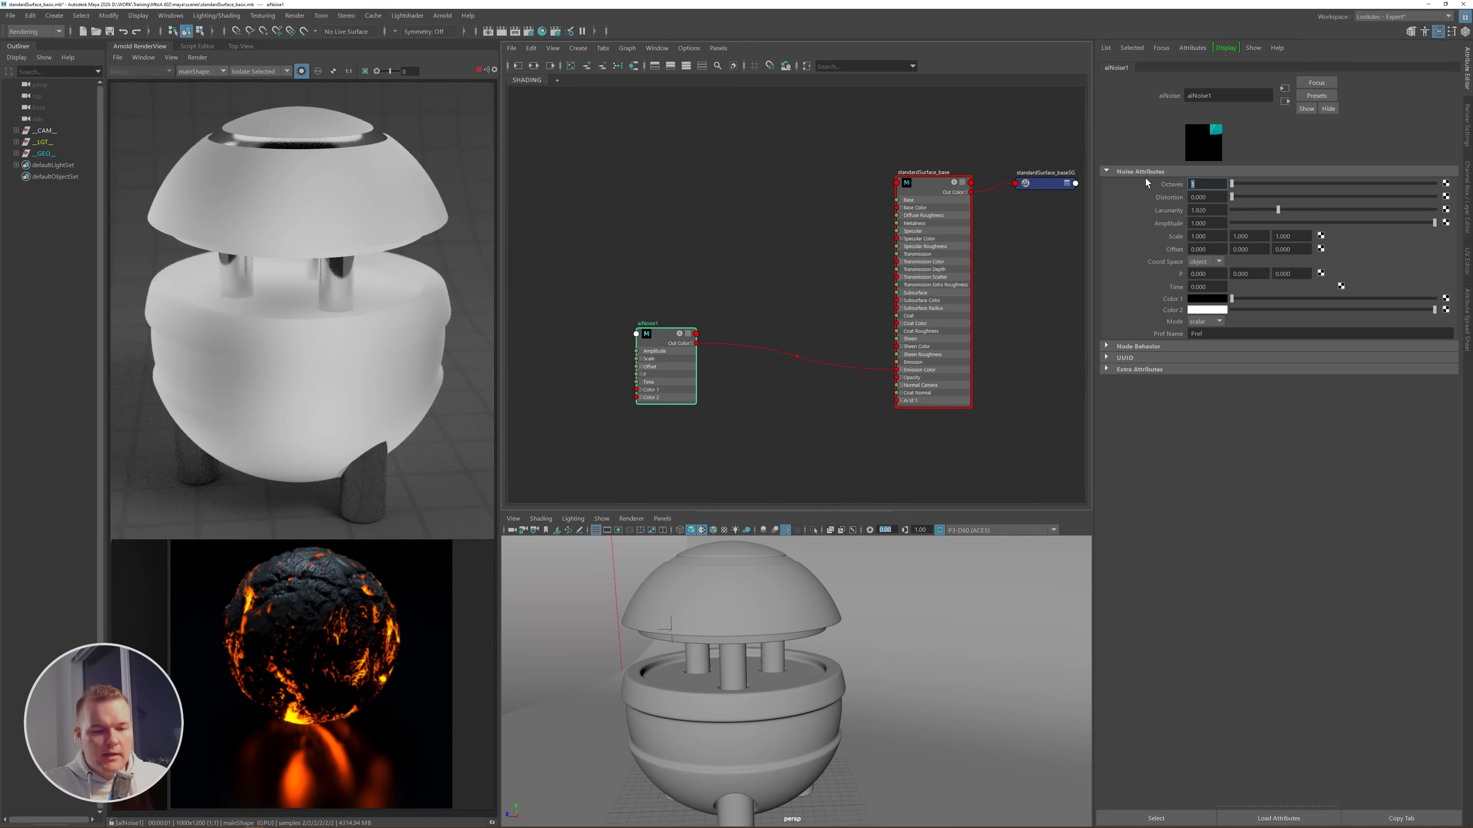
{"action": "type", "text": "8"}
{"action": "key", "text": "Return"}
{"action": "key", "text": "Tab"}
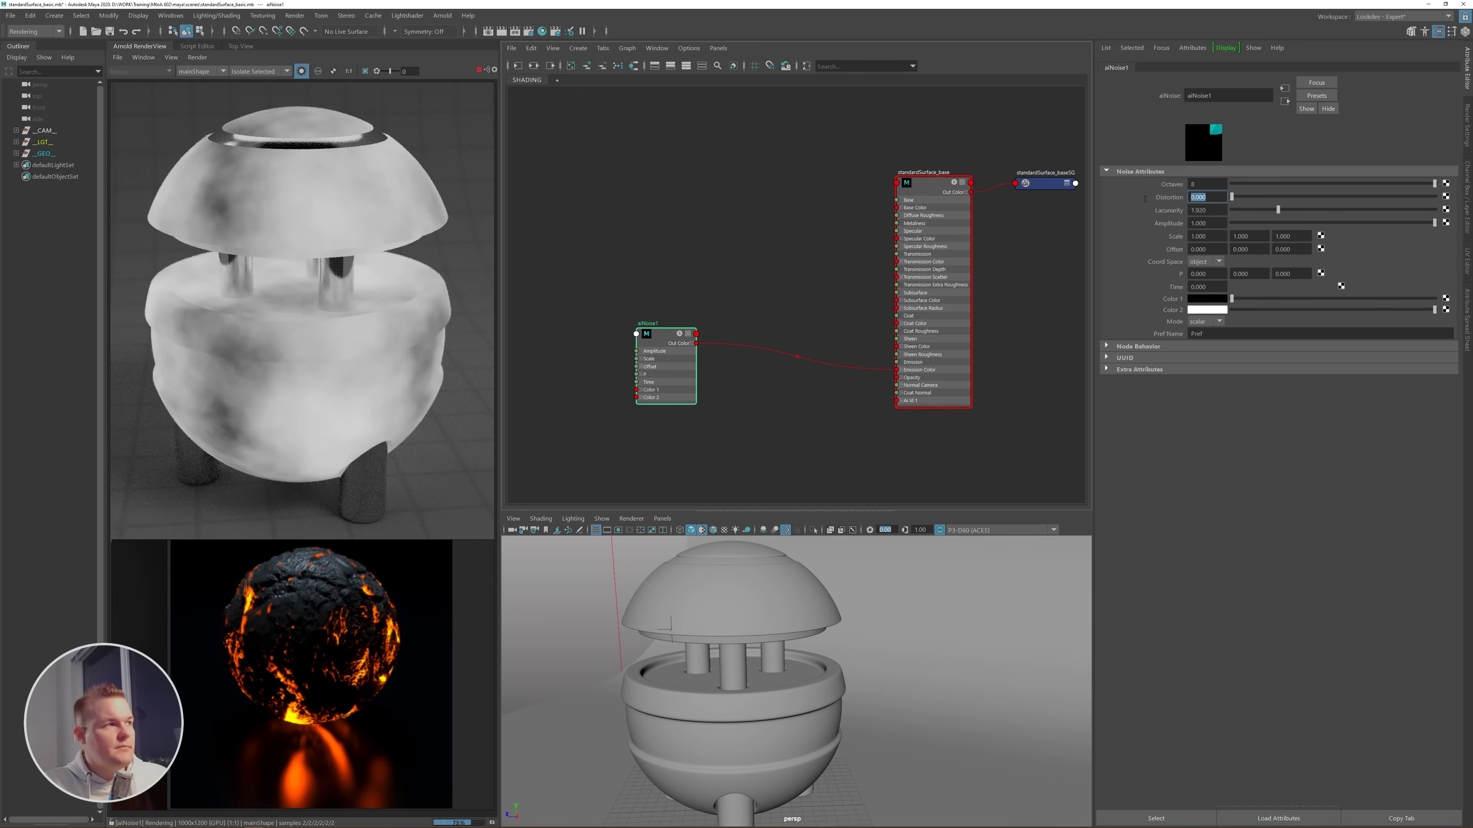
{"action": "type", "text": "2"}
{"action": "key", "text": "Return"}
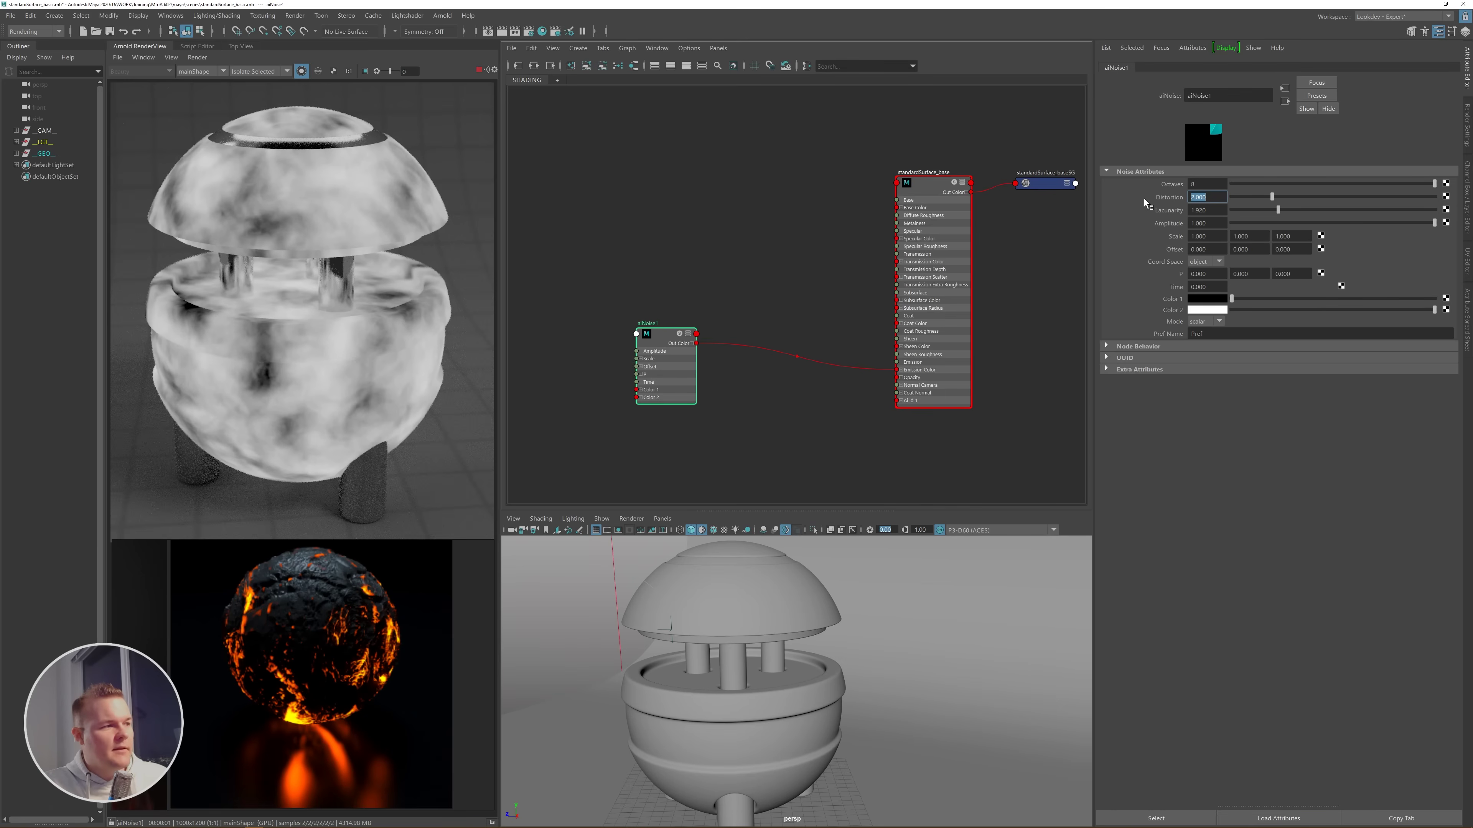
- Invert the noise with a white Color 1 and black Color 2, undoing a trial gray for Color 1
{"action": "left_click_drag", "start_coordinate": [1232, 298], "coordinate": [1430, 298]}
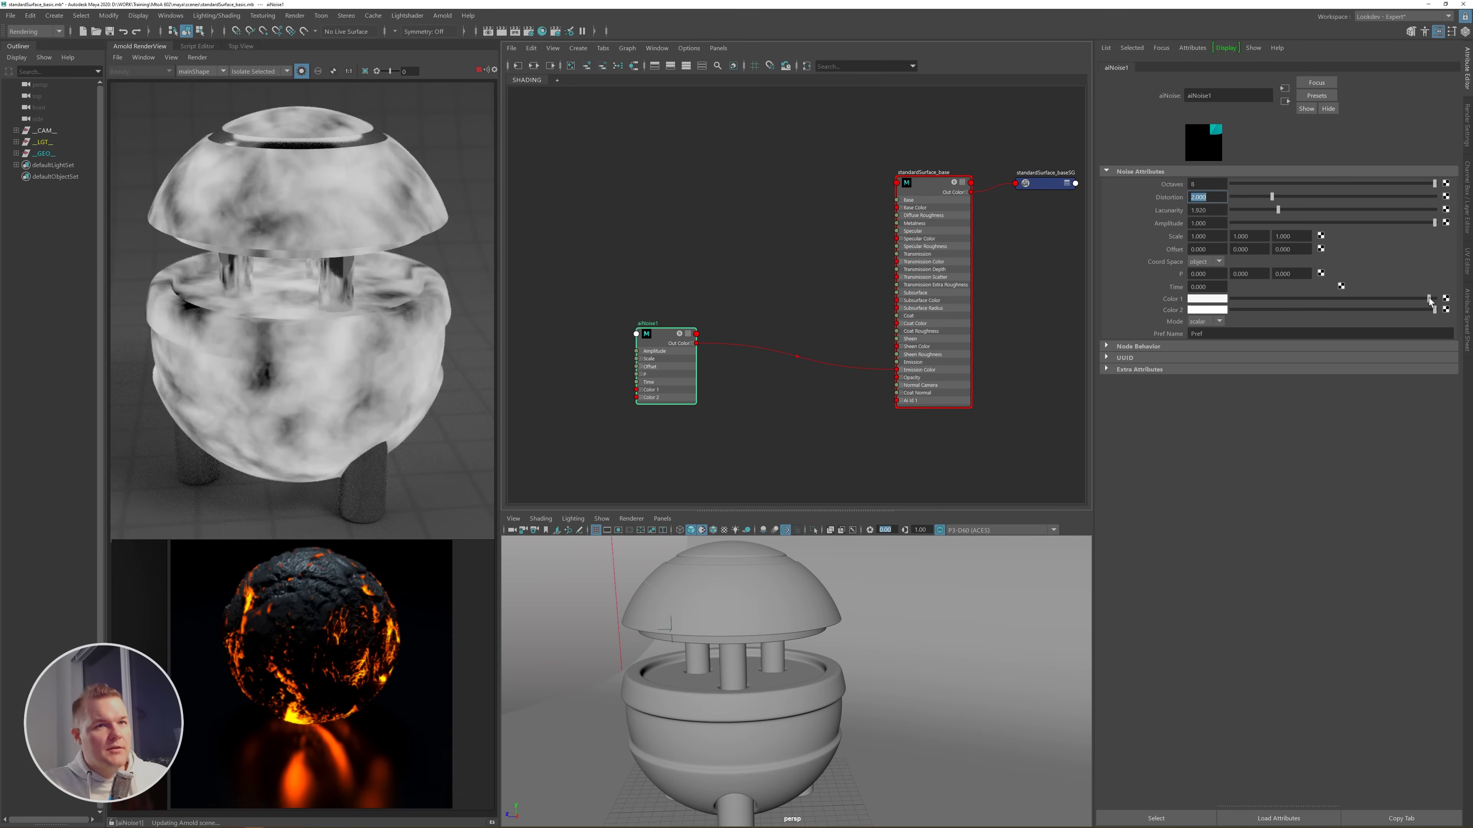
{"action": "left_click", "coordinate": [1242, 309]}
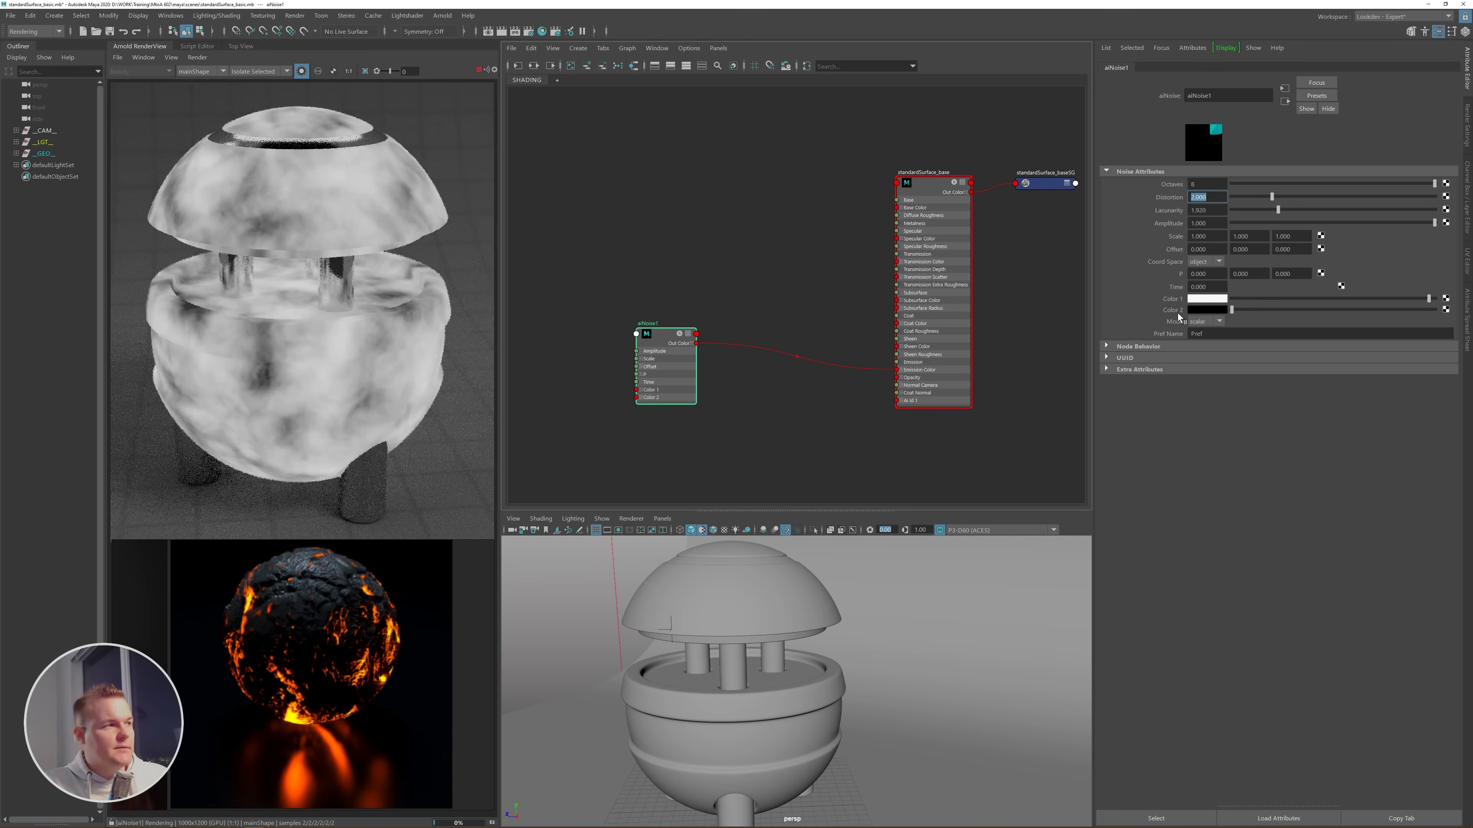
{"action": "left_click_drag", "start_coordinate": [1425, 299], "coordinate": [1357, 302]}
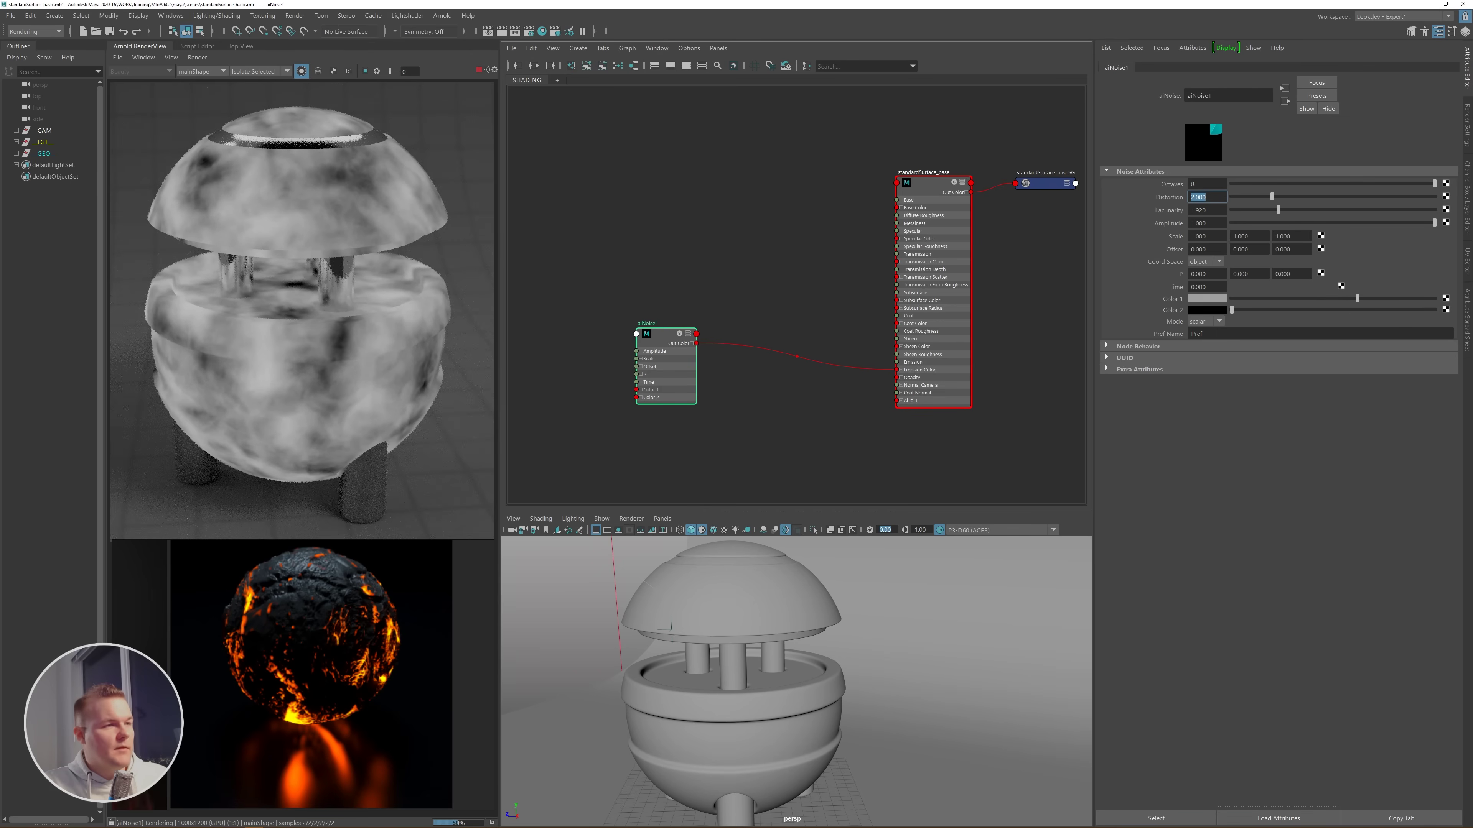
{"action": "key", "text": "ctrl+z"}
- Add an aiRange node to the shading graph
{"action": "middle_click_drag", "start_coordinate": [765, 289], "coordinate": [807, 269], "text": "alt"}
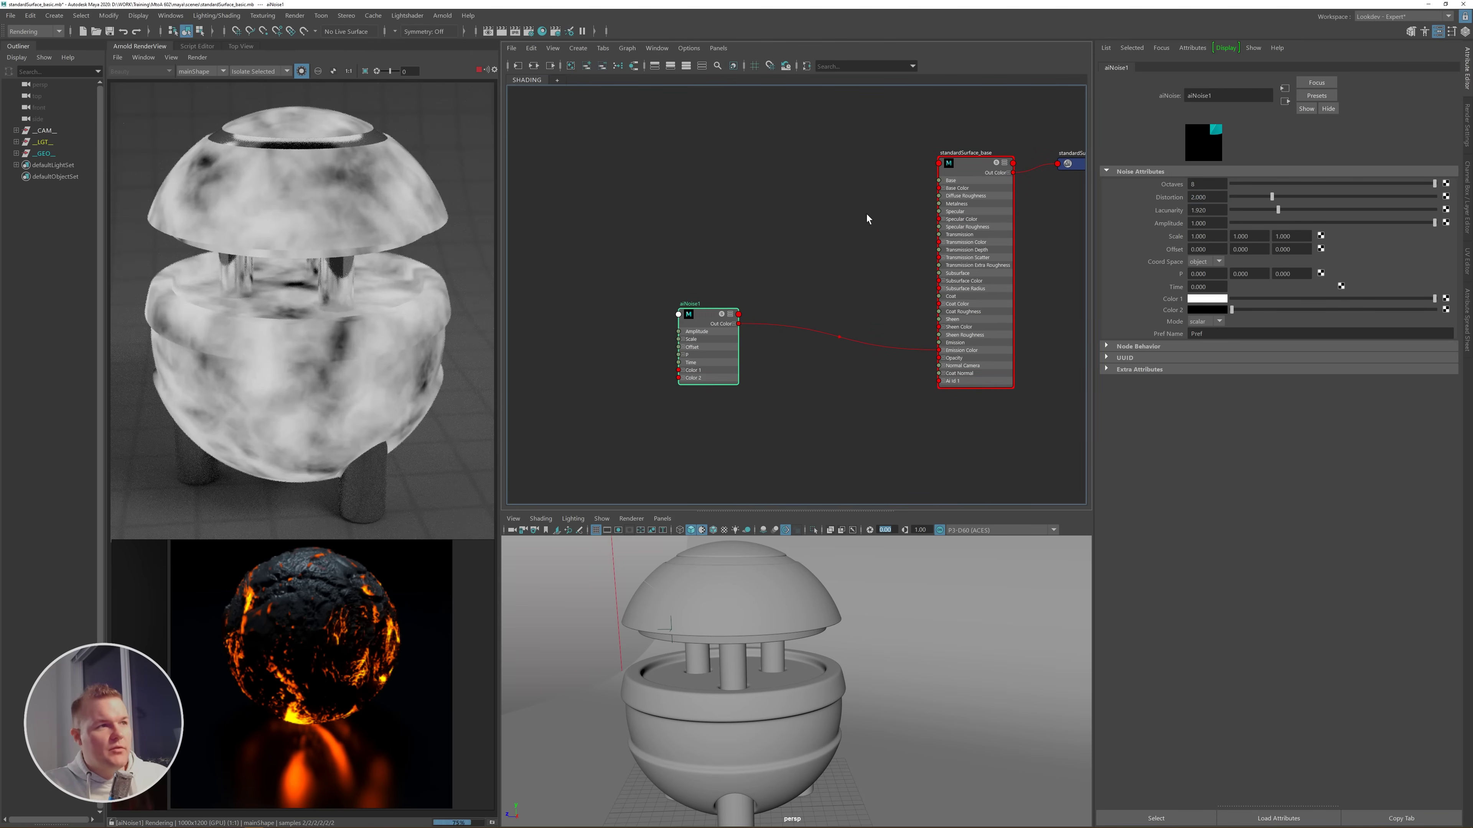
{"action": "left_click", "coordinate": [774, 231]}
{"action": "key", "text": "Tab"}
{"action": "type", "text": "aira"}
{"action": "key", "text": "Down"}
{"action": "key", "text": "Down"}
{"action": "key", "text": "Down"}
{"action": "key", "text": "Down"}
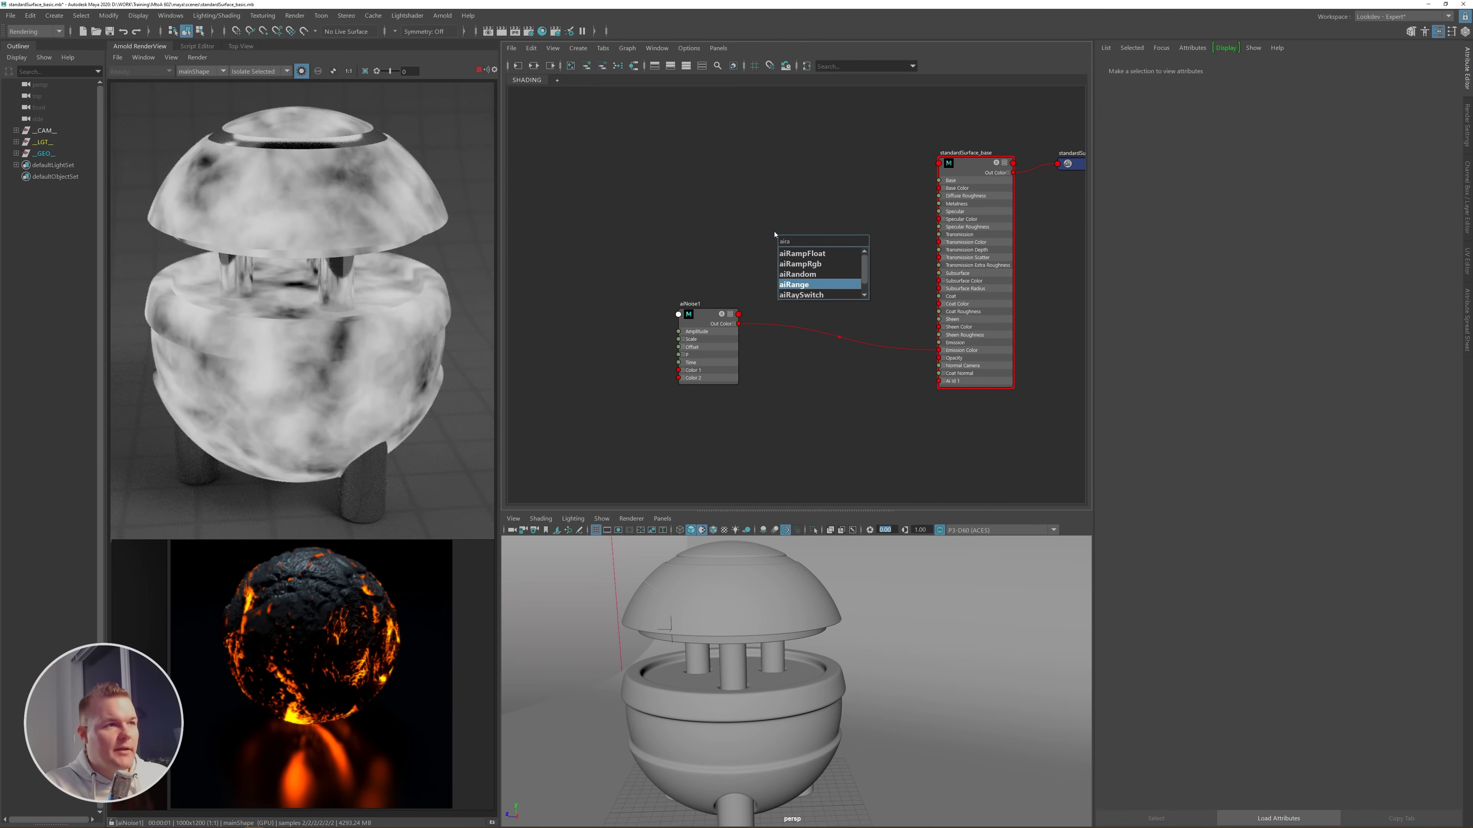
{"action": "key", "text": "Return"}
- Add an aiColorCorrect node and arrange it above the aiRange node, clear of the noise
{"action": "left_click", "coordinate": [754, 223]}
{"action": "key", "text": "Tab"}
{"action": "type", "text": "aicolo"}
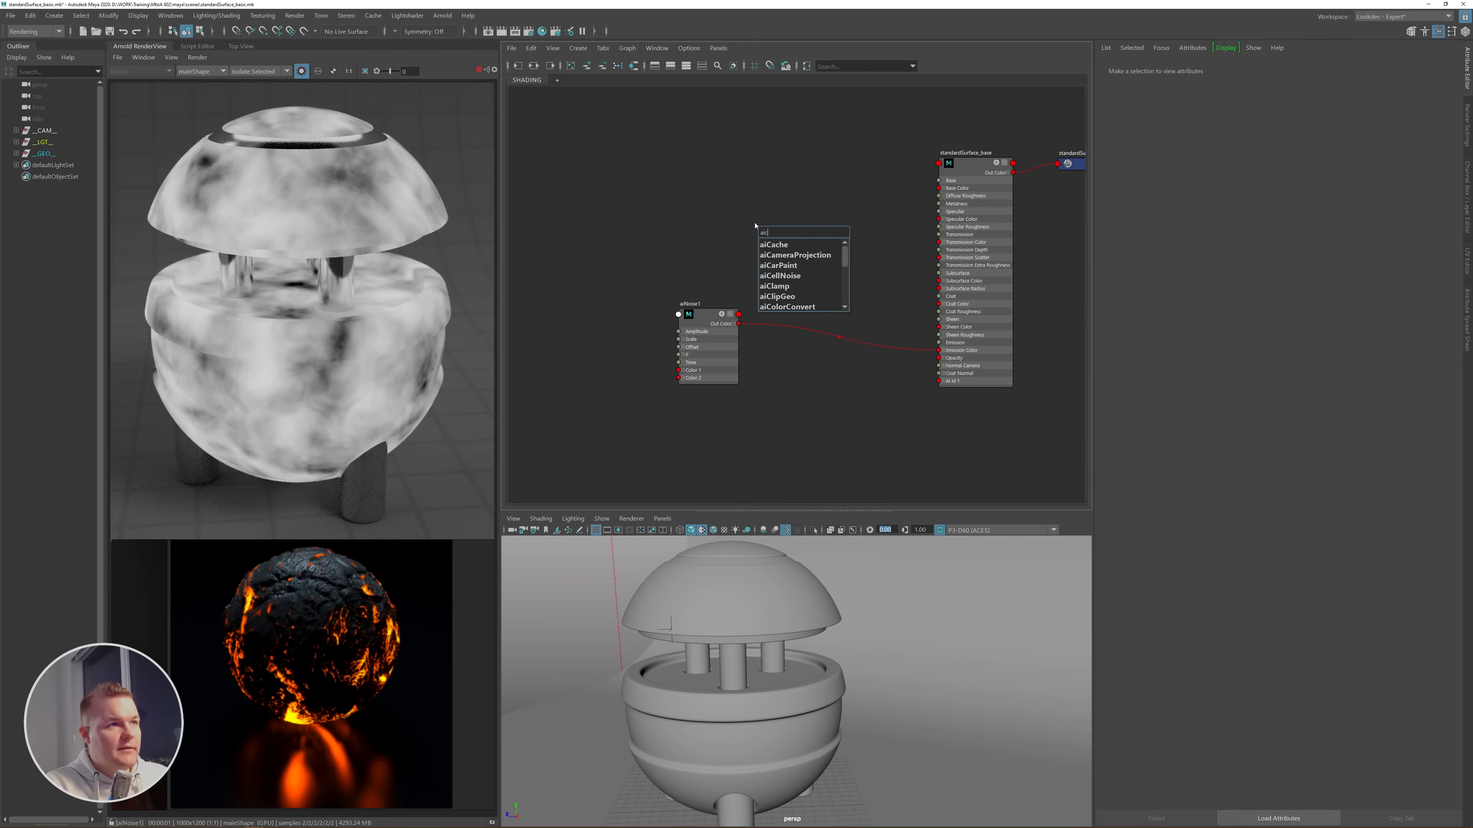
{"action": "key", "text": "Down"}
{"action": "key", "text": "Down"}
{"action": "key", "text": "Return"}
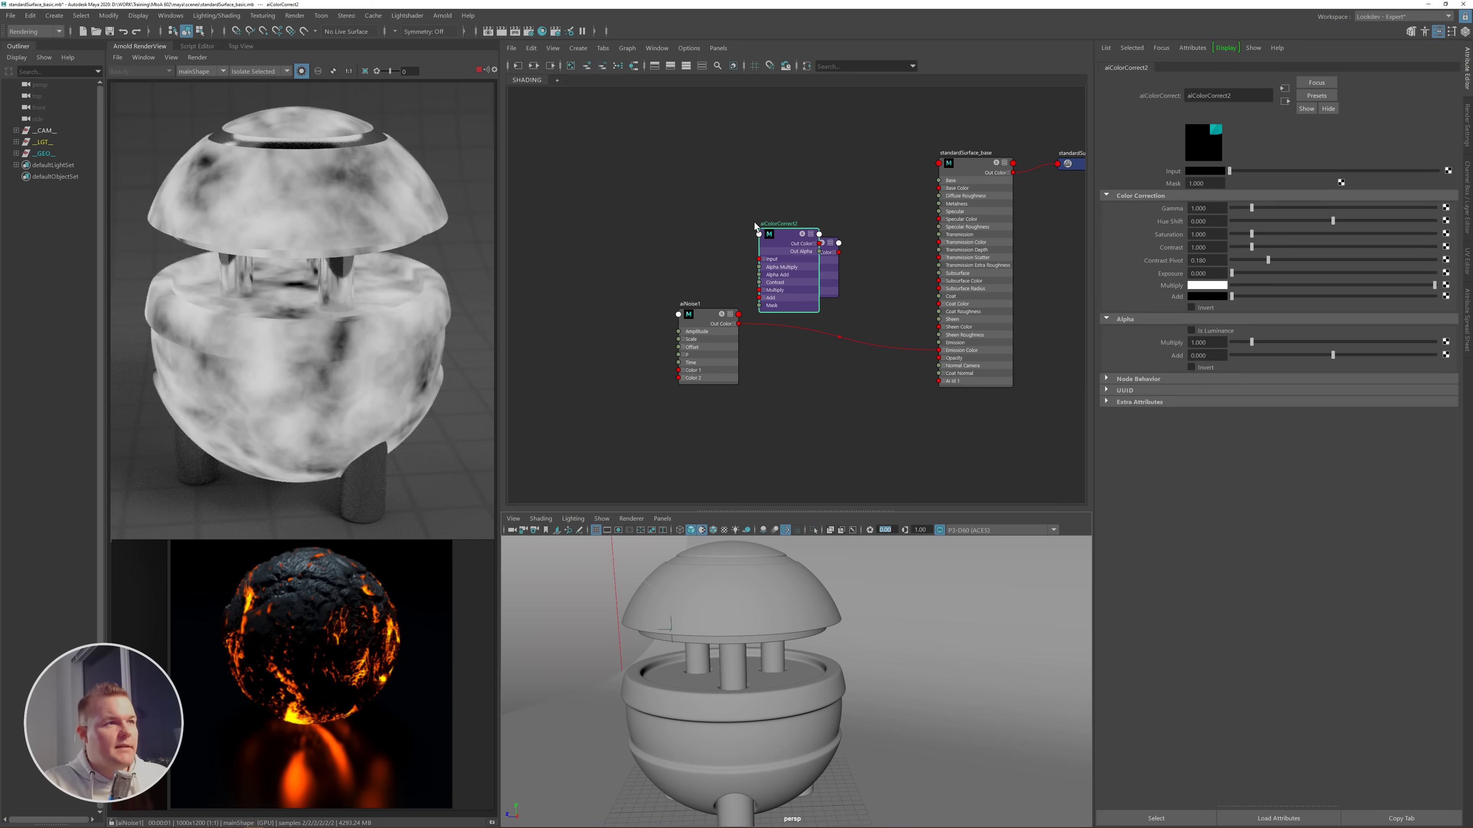
{"action": "left_click_drag", "start_coordinate": [755, 225], "coordinate": [785, 157]}
{"action": "left_click_drag", "start_coordinate": [822, 299], "coordinate": [824, 383]}
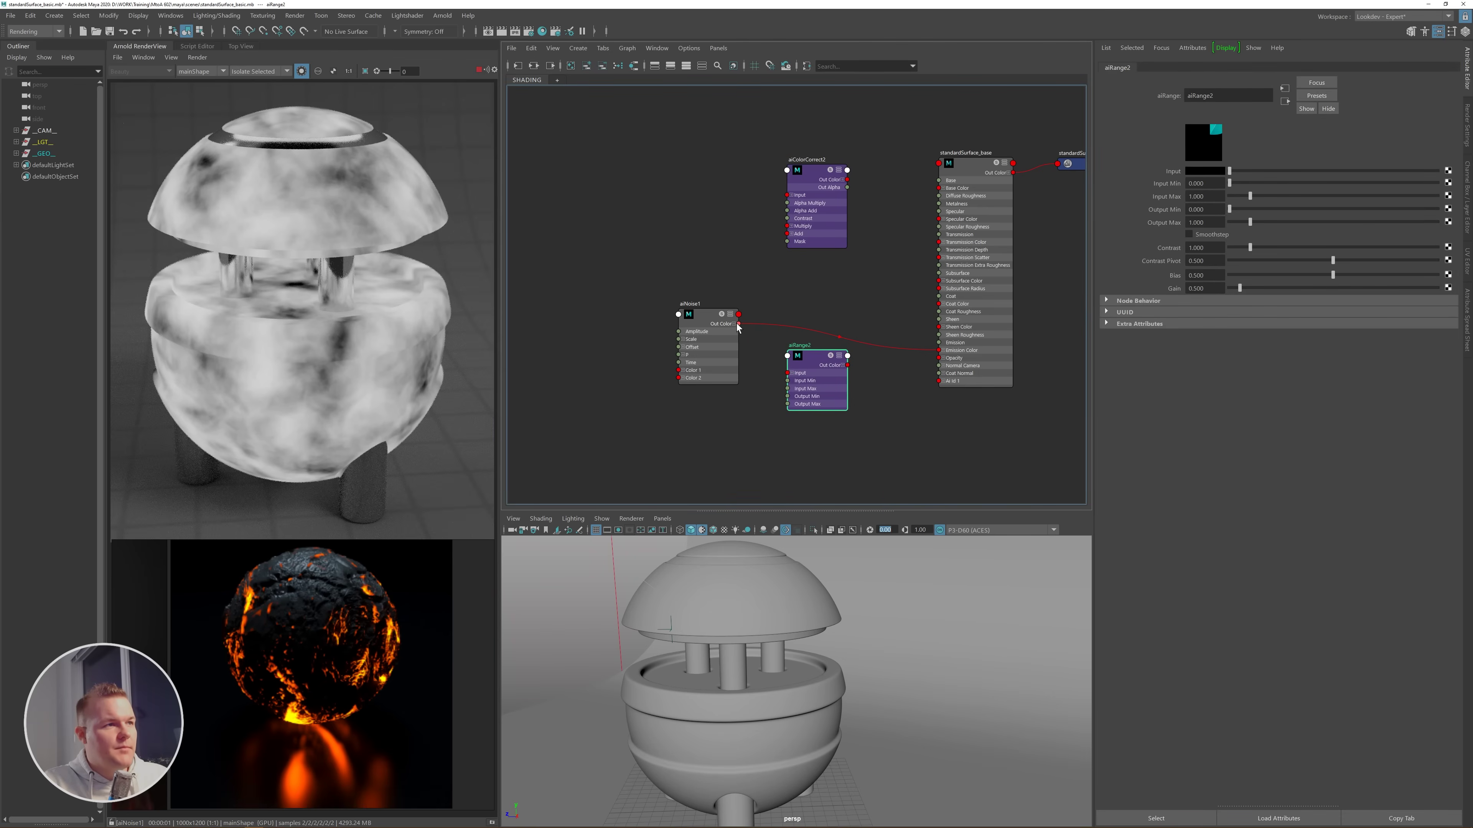
- Wire the noise through aiRange into the aiColorCorrect Mask, and connect the aiColorCorrect Out Color to the material's Emission Color
{"action": "left_click_drag", "start_coordinate": [739, 323], "coordinate": [787, 241]}
{"action": "left_click", "coordinate": [843, 365]}
{"action": "left_click", "coordinate": [809, 170]}
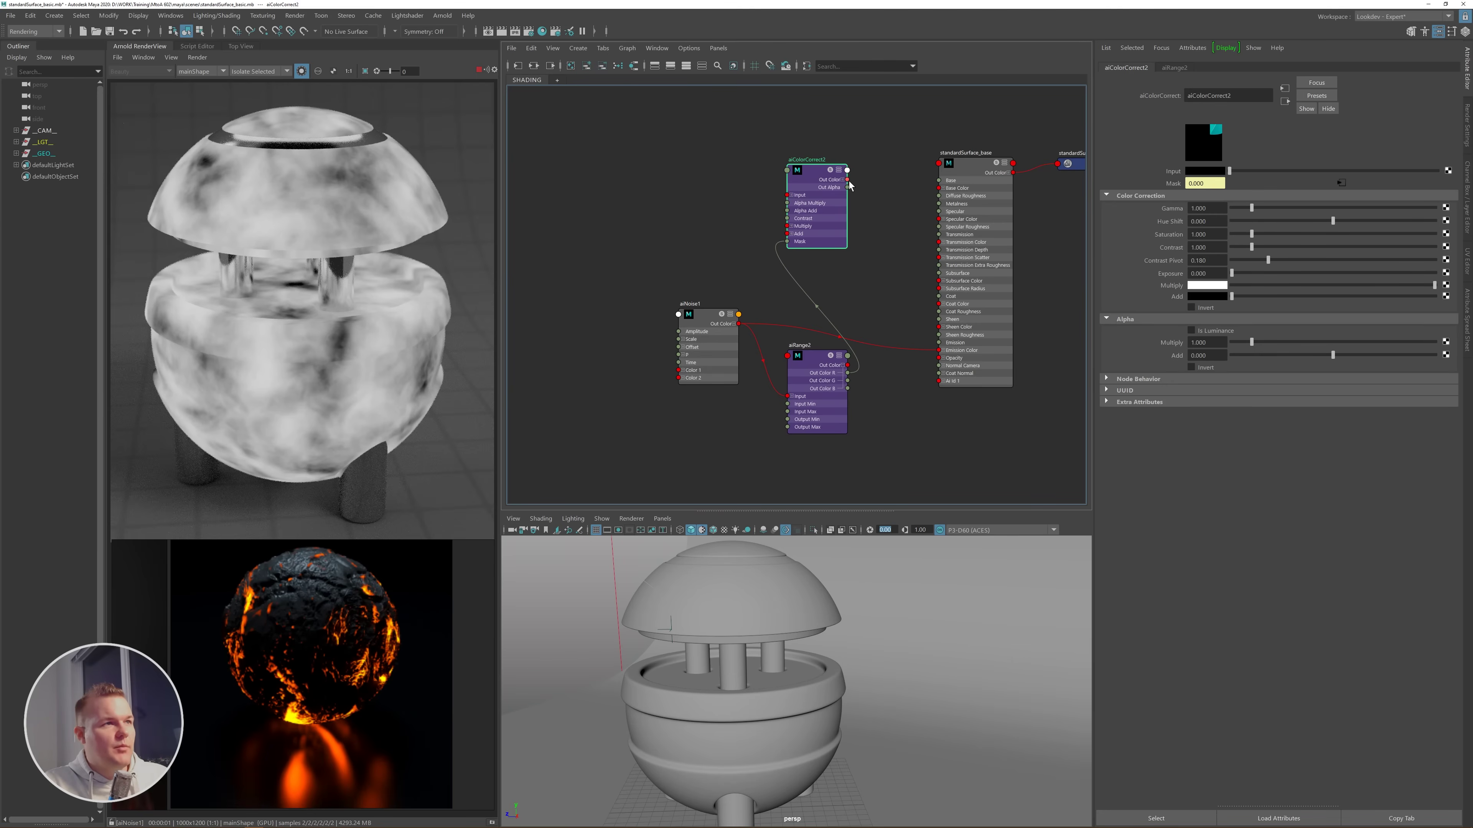
{"action": "left_click_drag", "start_coordinate": [849, 181], "coordinate": [939, 350]}
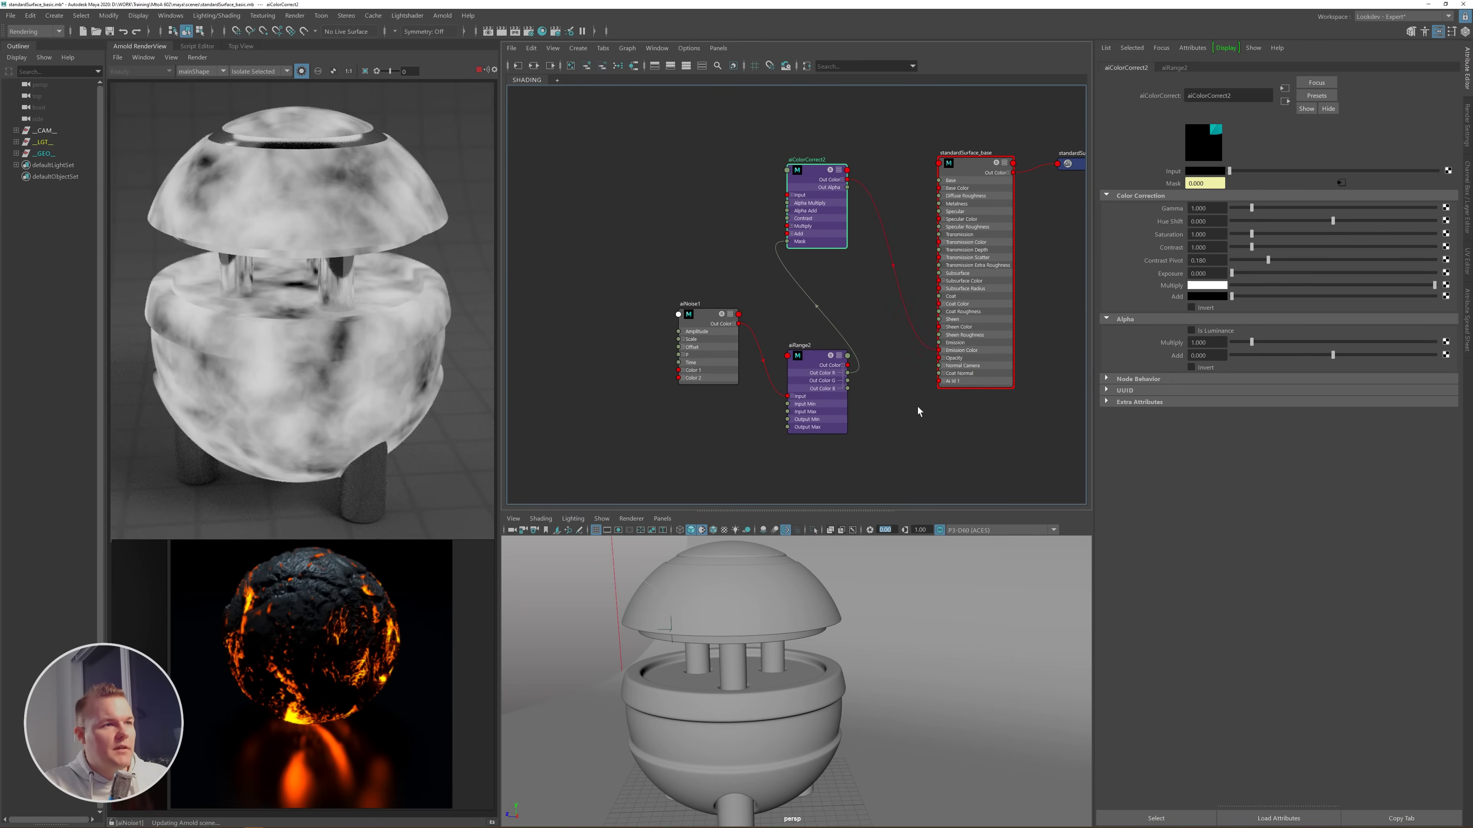
- Enable Smoothstep on the aiRange node and set Input Min to about 0.39 and Input Max to 0.832
{"action": "left_click", "coordinate": [814, 370]}
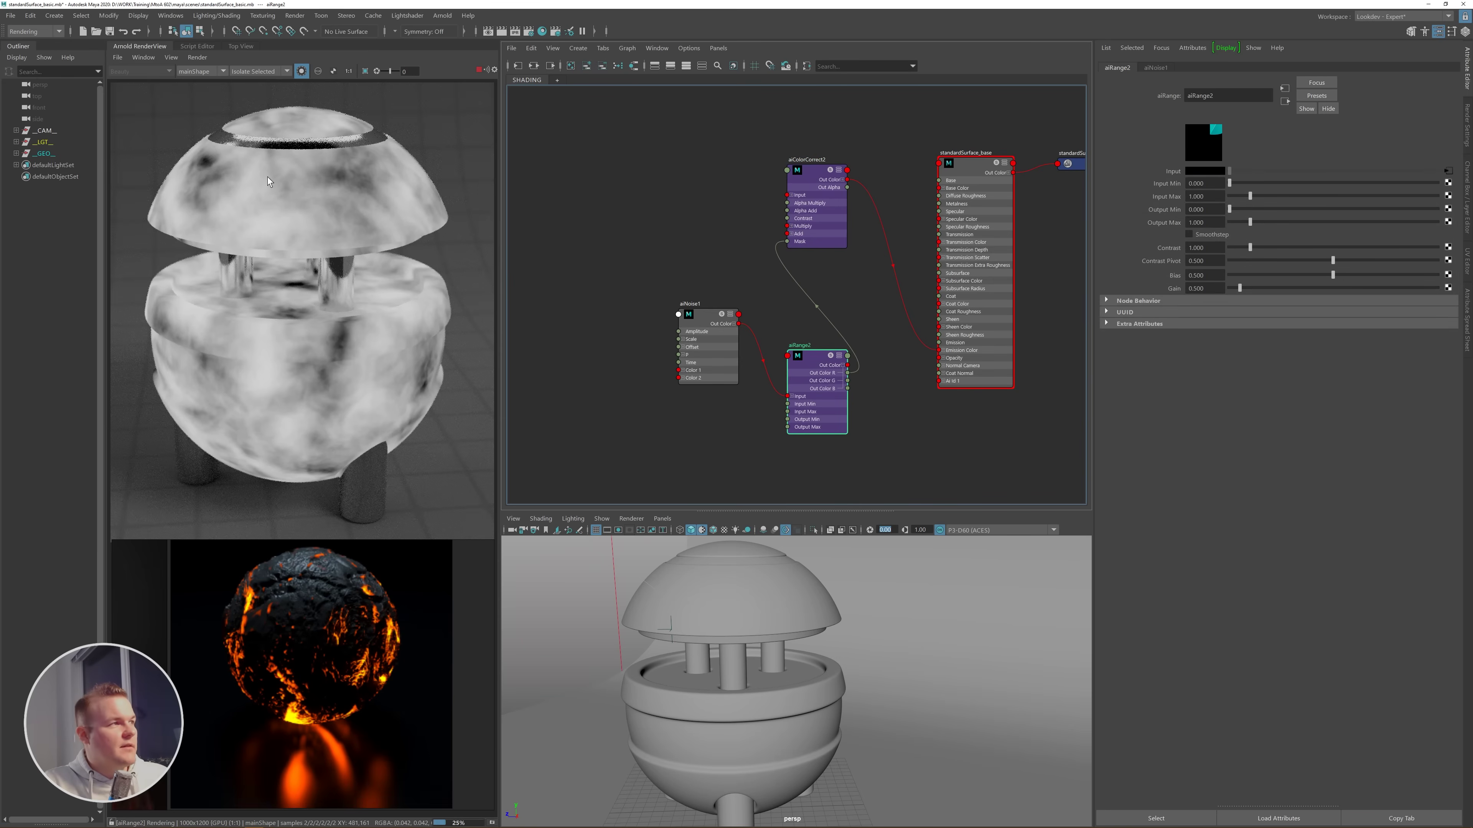
{"action": "left_click", "coordinate": [1189, 235]}
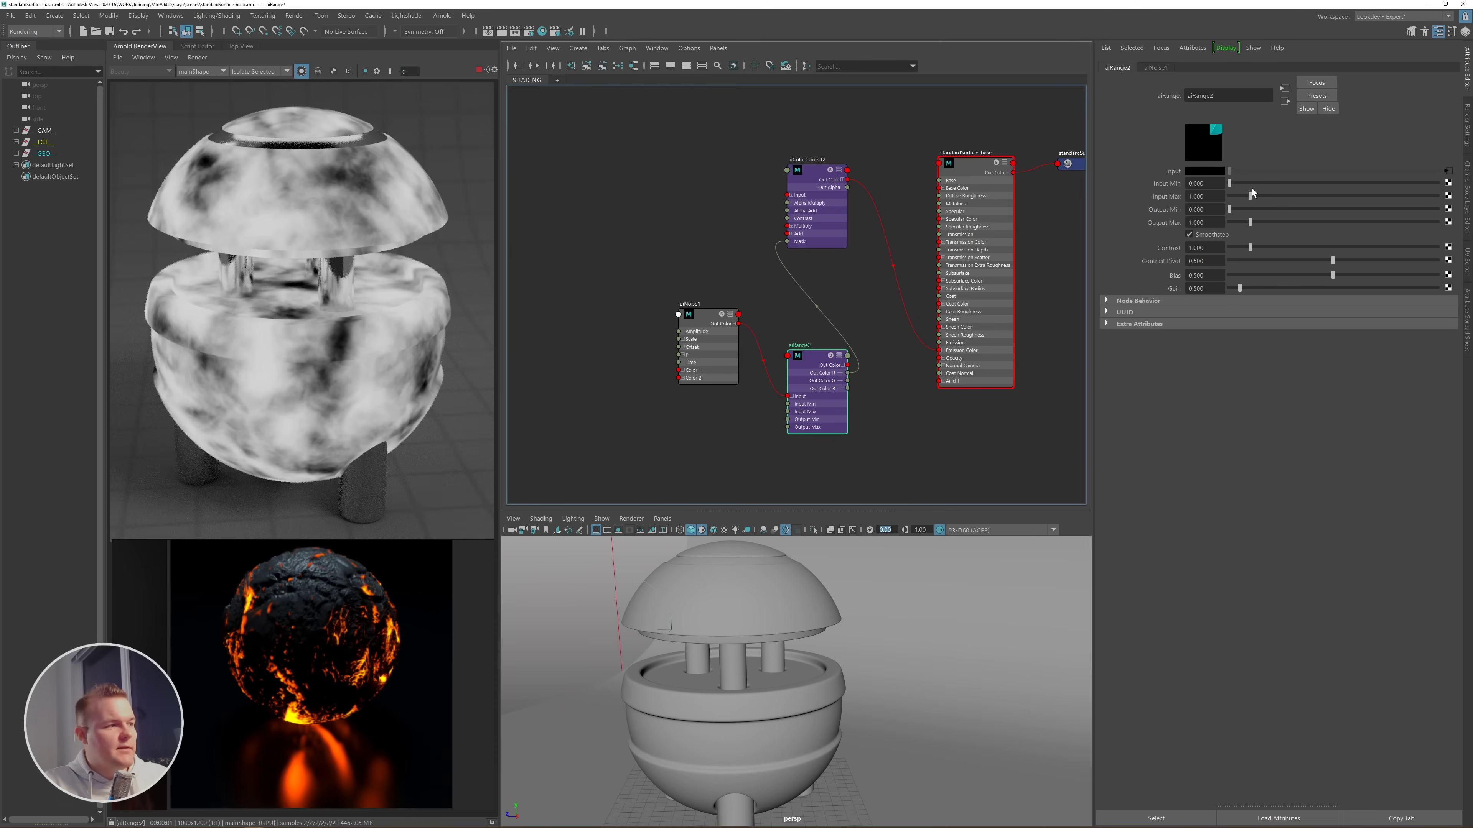
{"action": "left_click_drag", "start_coordinate": [1237, 183], "coordinate": [1241, 184]}
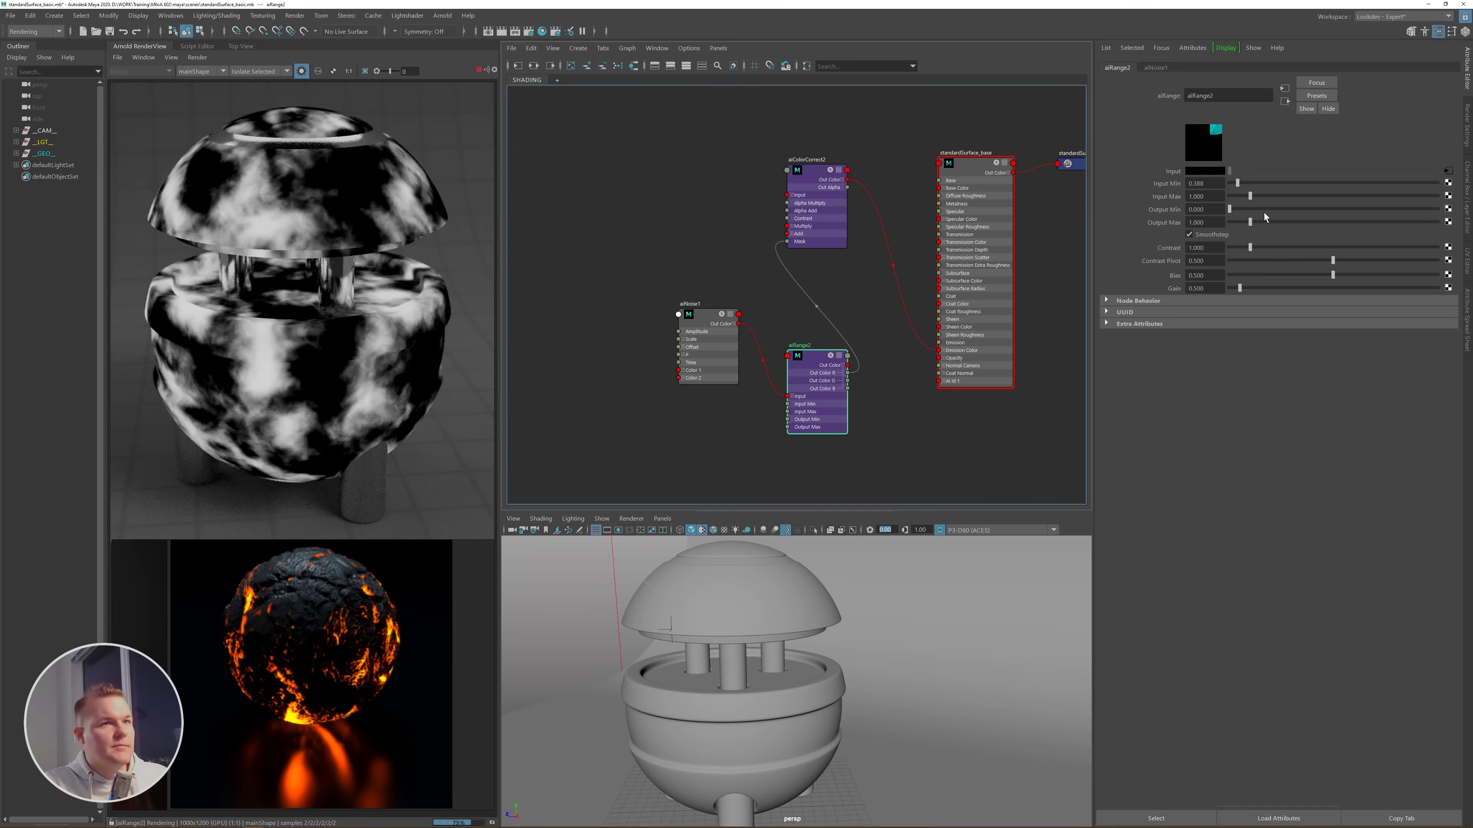
{"action": "left_click_drag", "start_coordinate": [1250, 196], "coordinate": [1250, 201]}
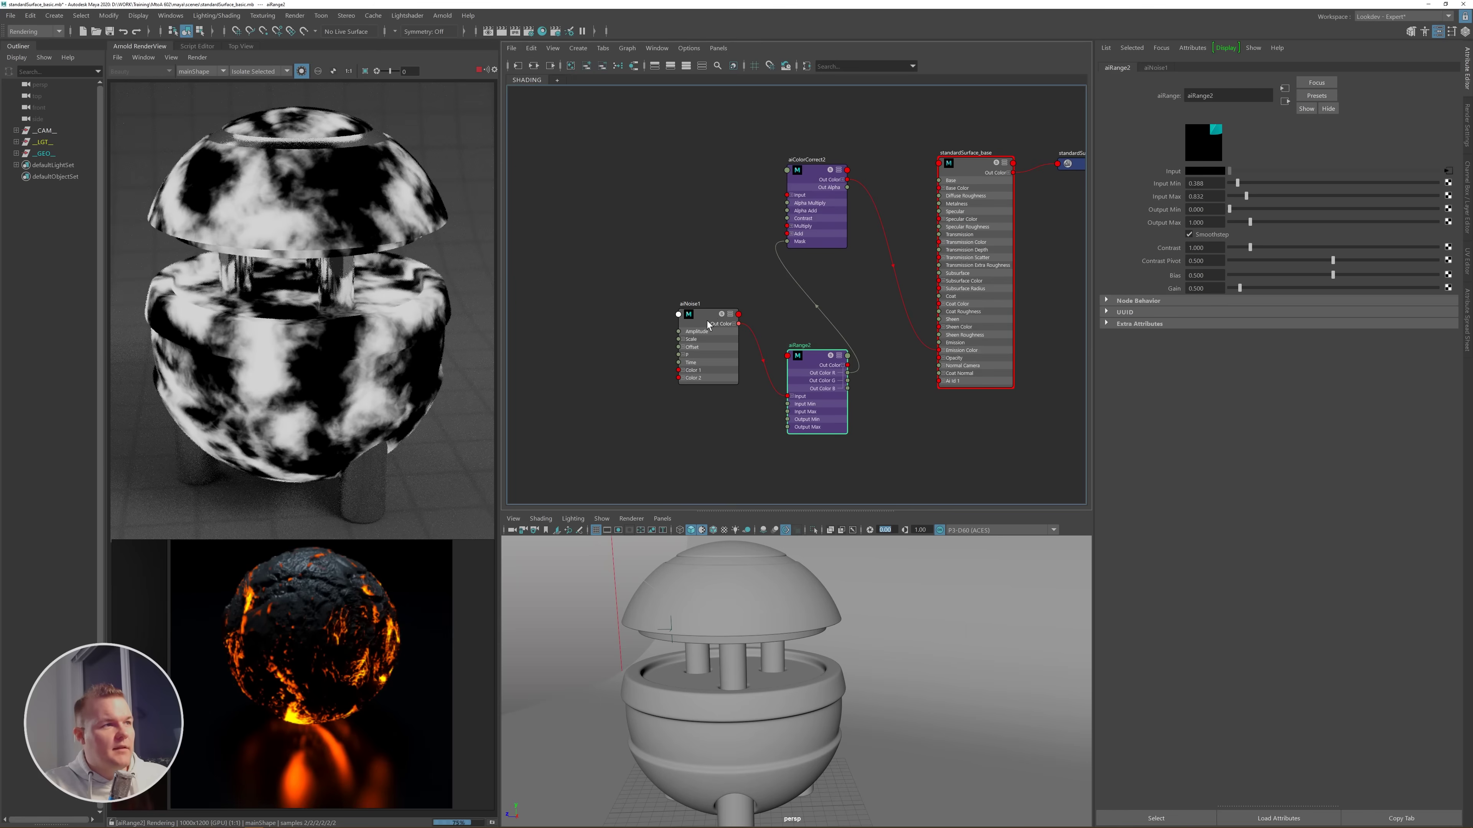
- Stretch the noise vertically by setting its Scale to 2, 0.5 and 2
{"action": "left_click", "coordinate": [719, 323]}
{"action": "left_click", "coordinate": [1246, 236]}
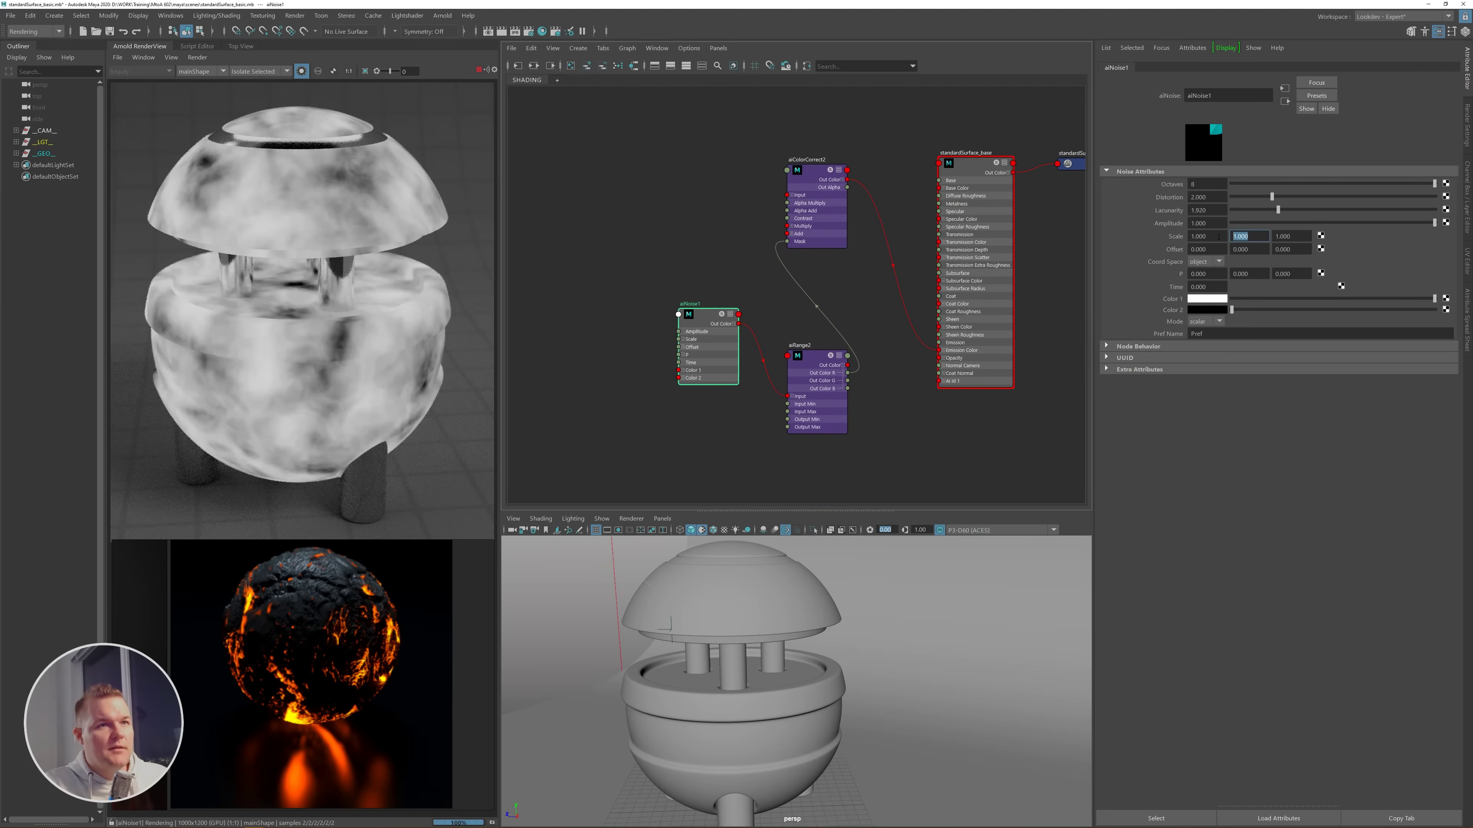
{"action": "type", "text": "0.5"}
{"action": "key", "text": "Return"}
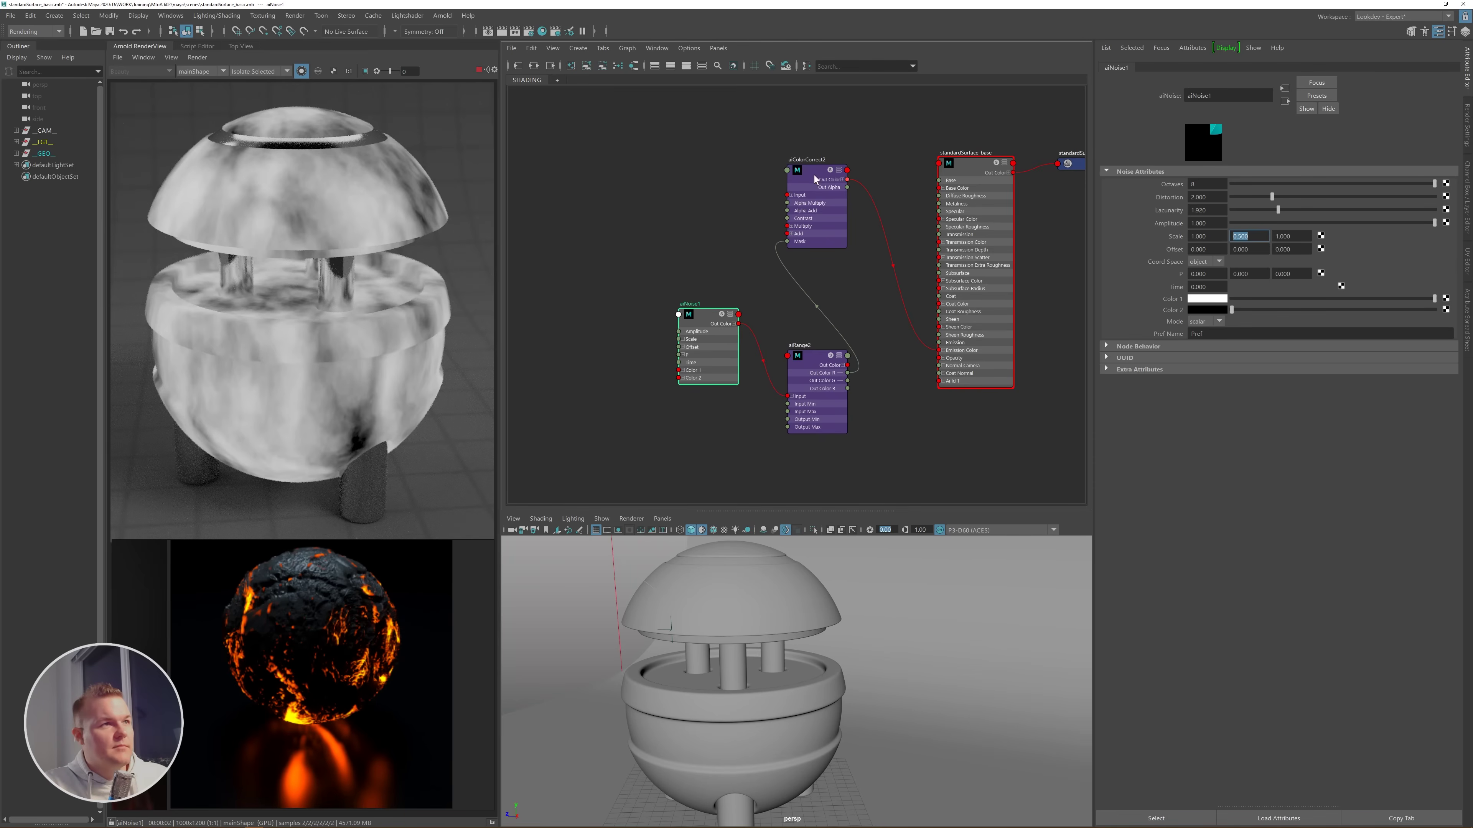
{"action": "left_click_drag", "start_coordinate": [1218, 235], "coordinate": [1151, 230]}
{"action": "type", "text": "2"}
{"action": "key", "text": "Return"}
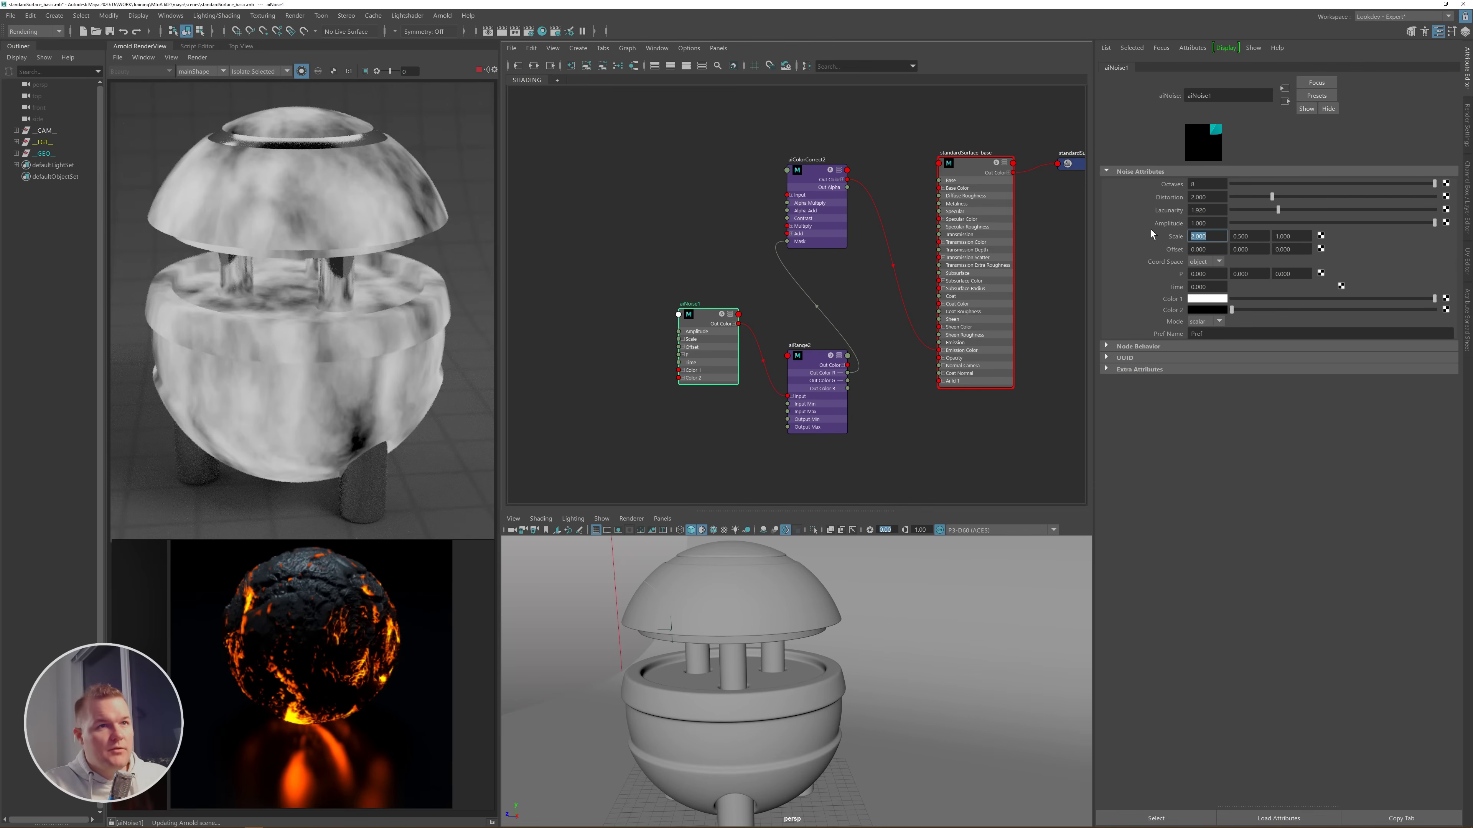
{"action": "key", "text": "Tab"}
{"action": "key", "text": "Tab"}
{"action": "type", "text": "2"}
{"action": "key", "text": "Return"}
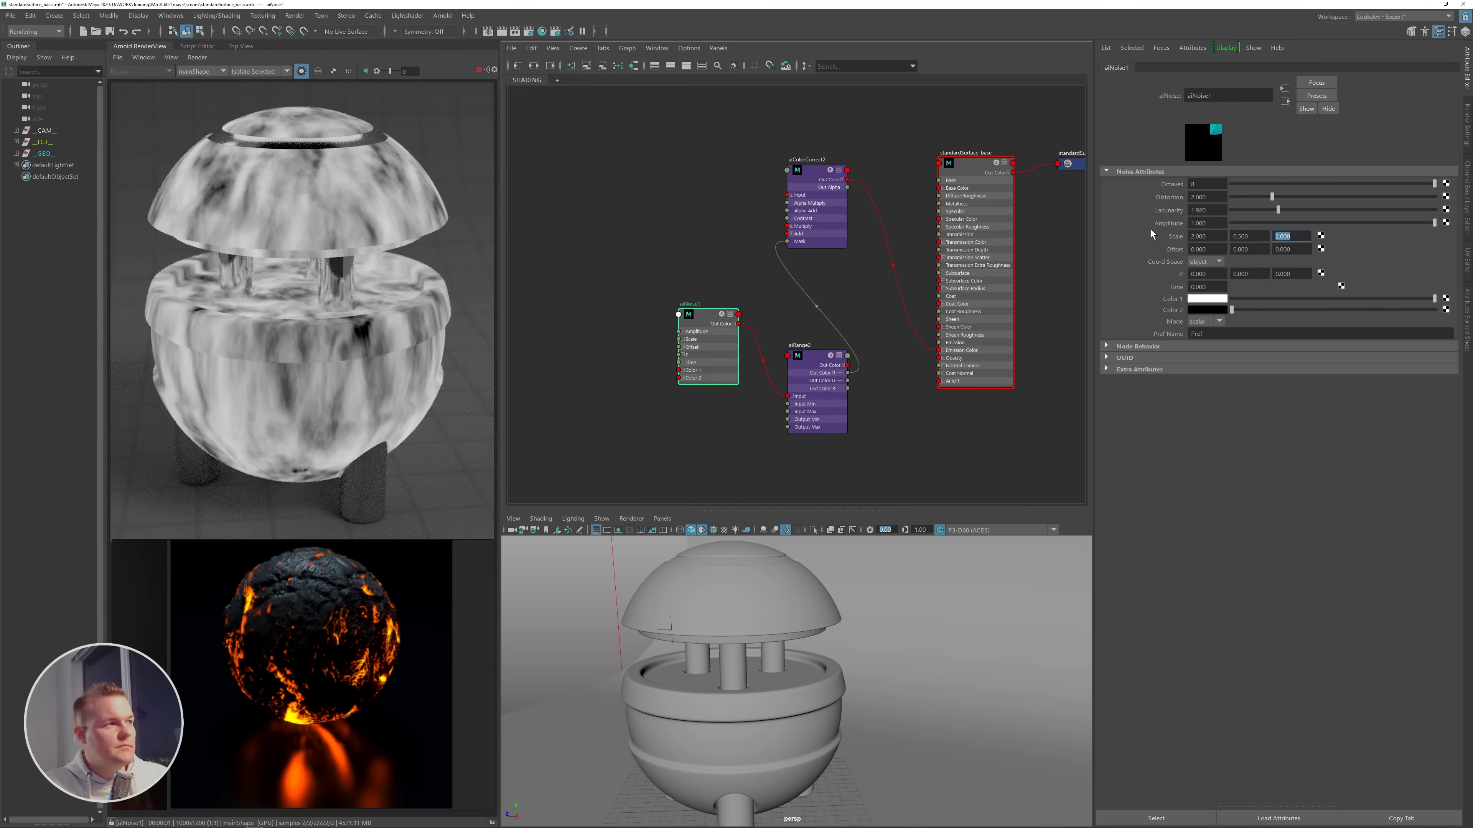
- Check the isolated aiRange mask and raise the Add color of aiColorCorrect to a dark gray
{"action": "left_click", "coordinate": [815, 359]}
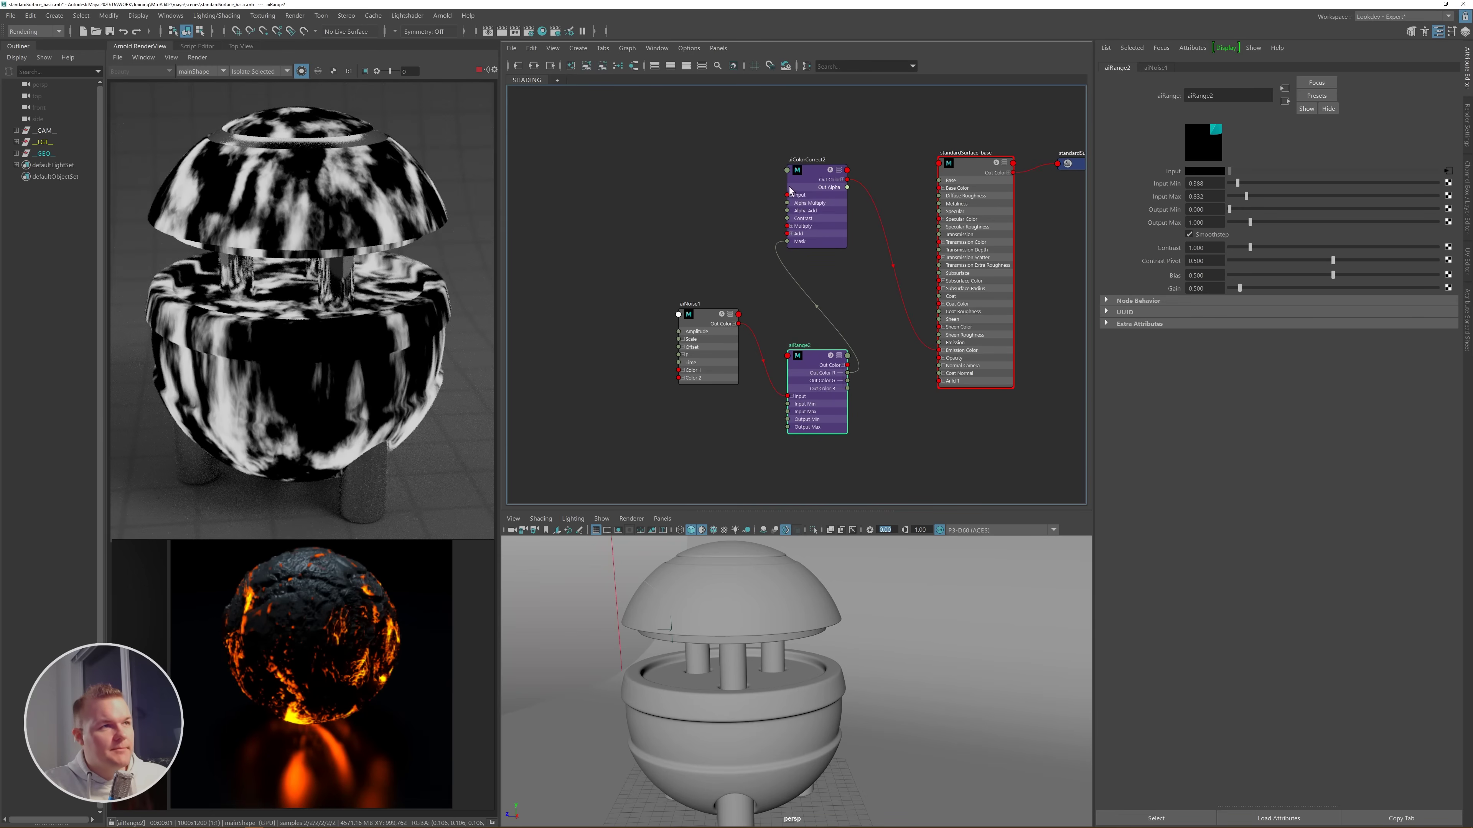
{"action": "left_click", "coordinate": [817, 194]}
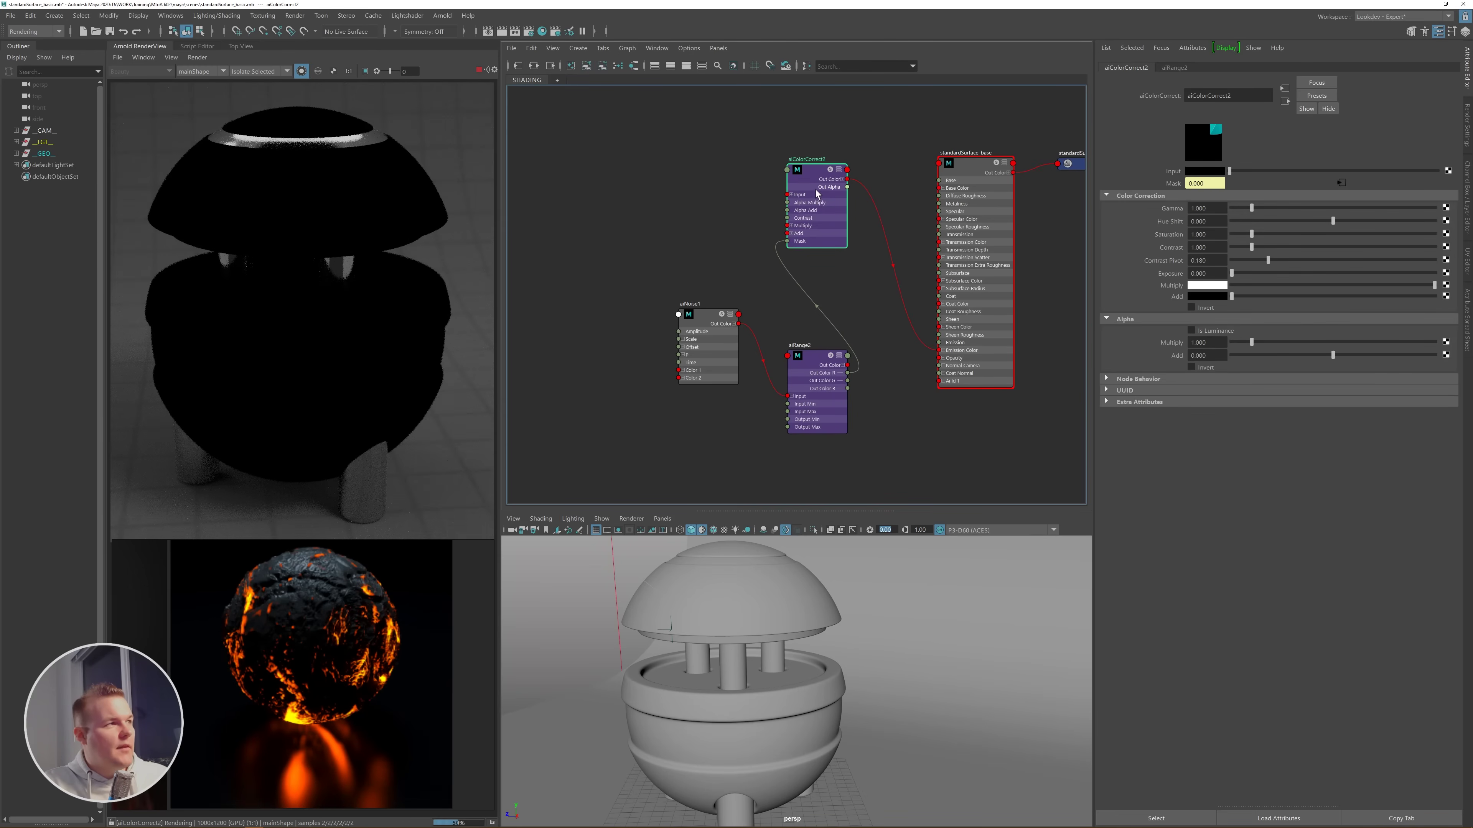
{"action": "left_click", "coordinate": [1258, 293]}
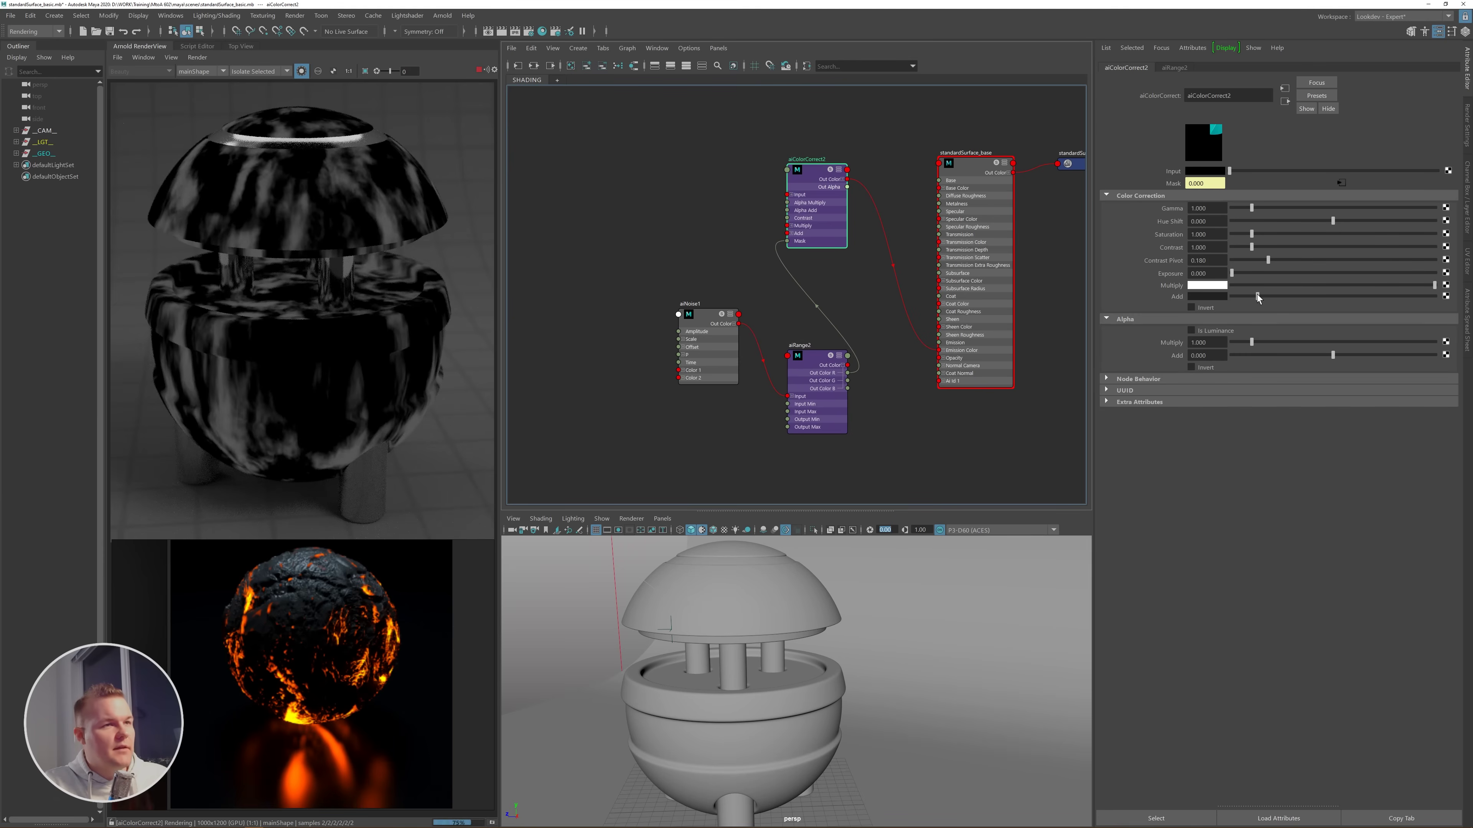
- Add a second aiNoise node and connect its Out Color to the Add input of aiColorCorrect
{"action": "left_click", "coordinate": [694, 208]}
{"action": "key", "text": "Tab"}
{"action": "type", "text": "aio"}
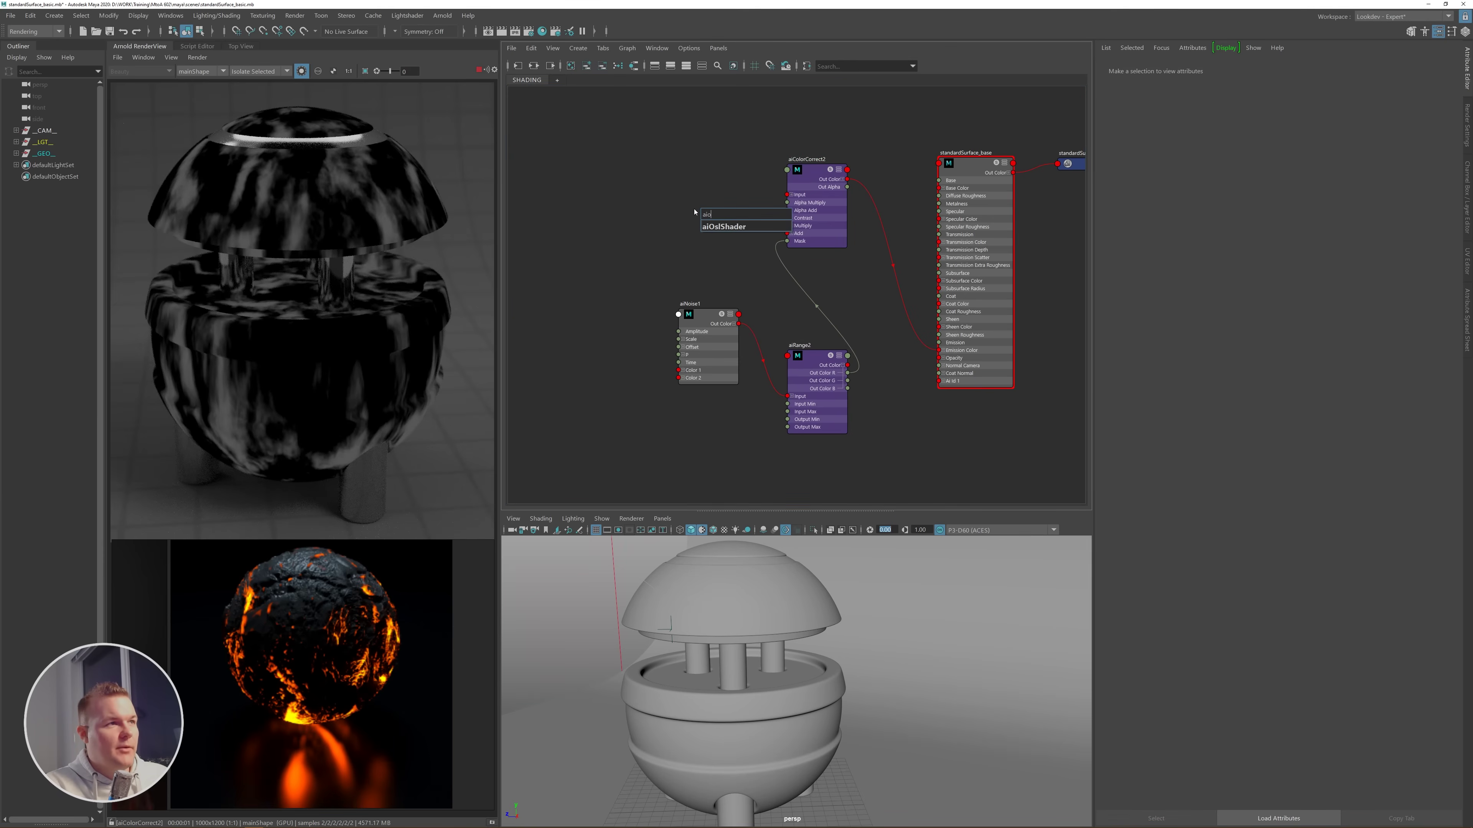
{"action": "key", "text": "BackSpace"}
{"action": "type", "text": "noi"}
{"action": "key", "text": "Down"}
{"action": "key", "text": "Return"}
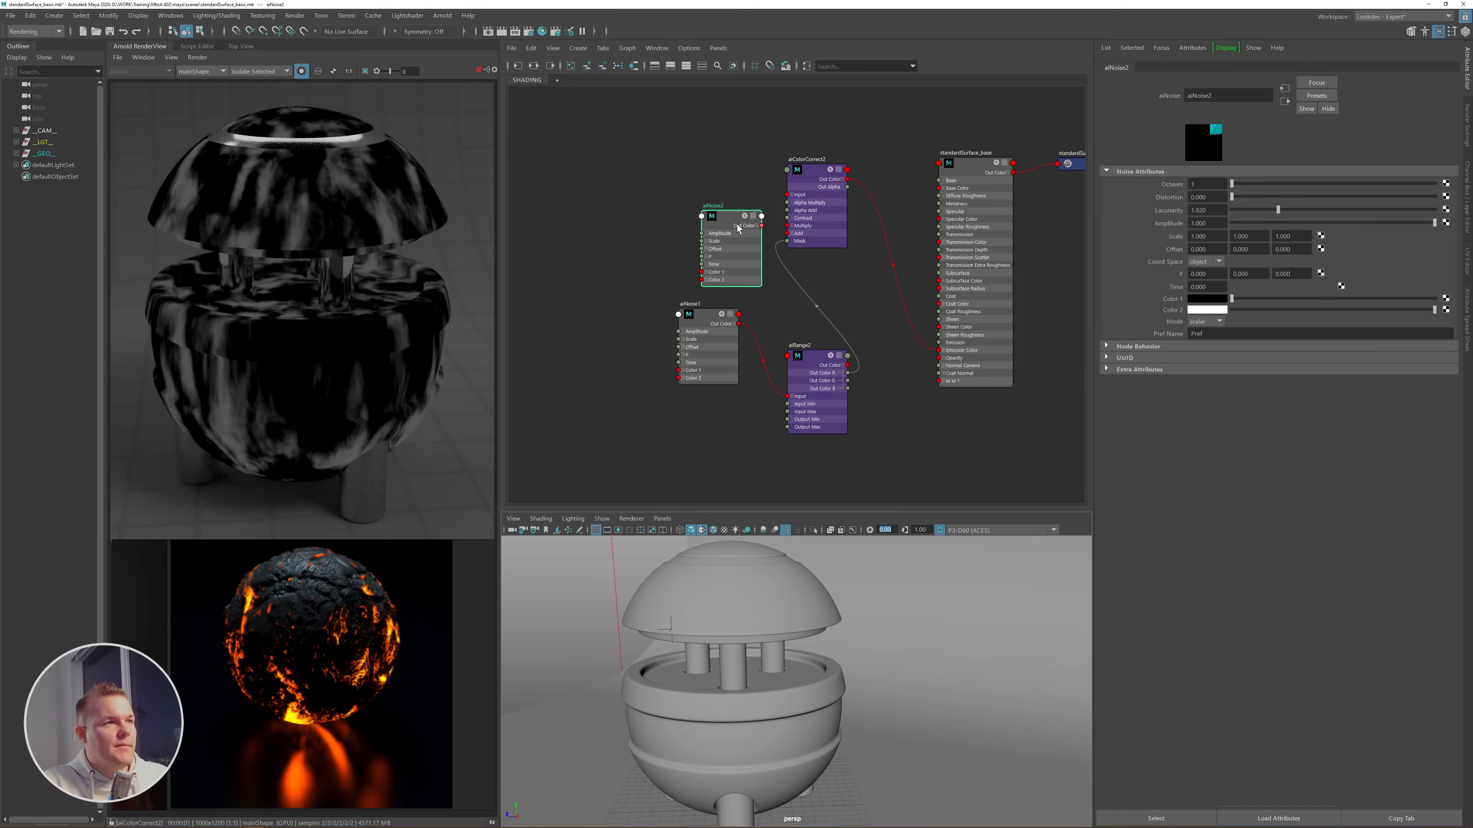
{"action": "left_click_drag", "start_coordinate": [738, 228], "coordinate": [787, 234]}
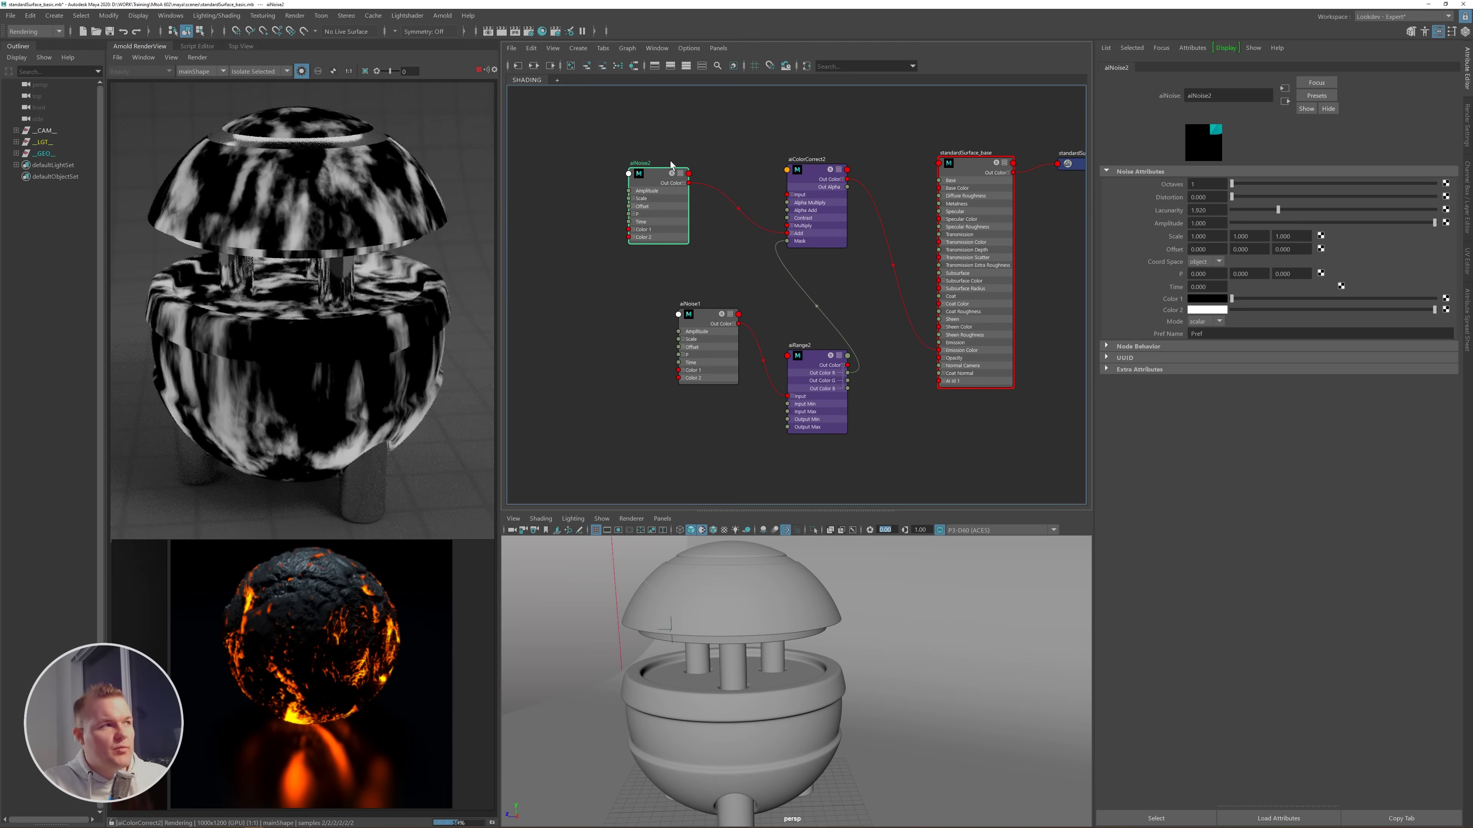
- Set the second aiNoise's Octaves to 3 and Distortion to 0.624, and sample an orange from the lava reference for Color 1
{"action": "left_click", "coordinate": [1256, 184]}
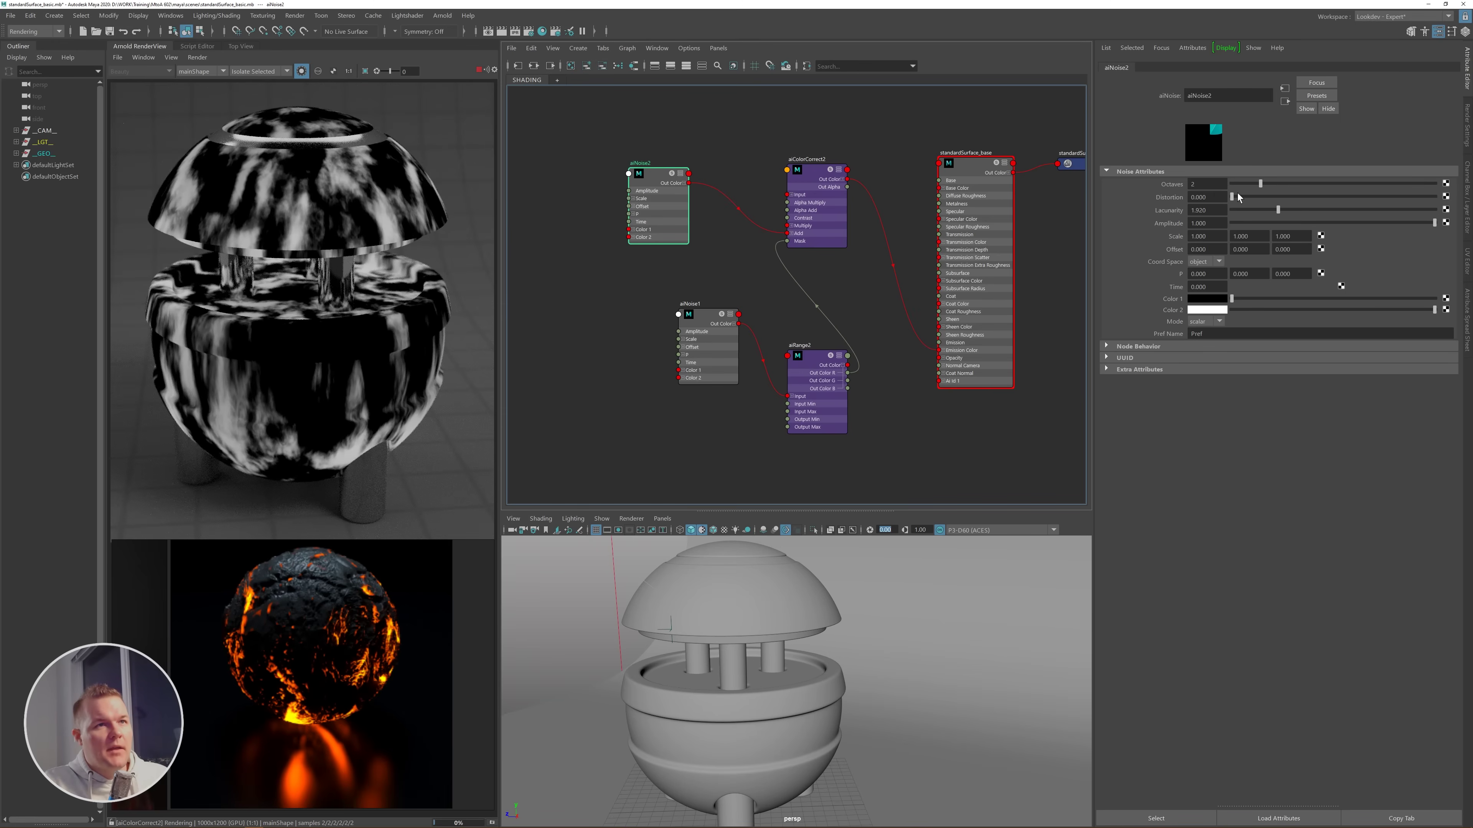
{"action": "left_click", "coordinate": [1217, 309]}
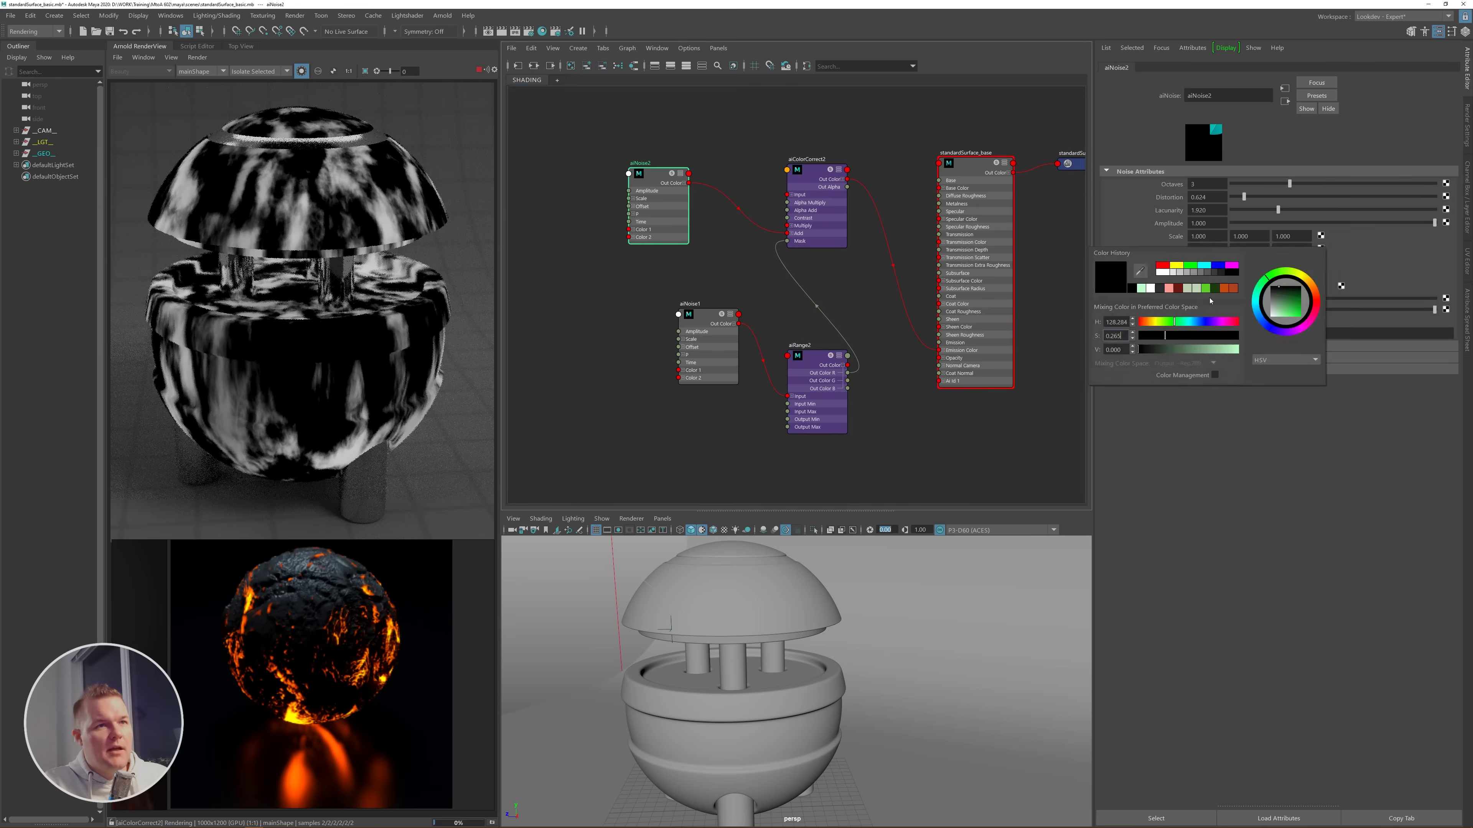
{"action": "left_click", "coordinate": [1206, 300]}
{"action": "left_click", "coordinate": [1133, 271]}
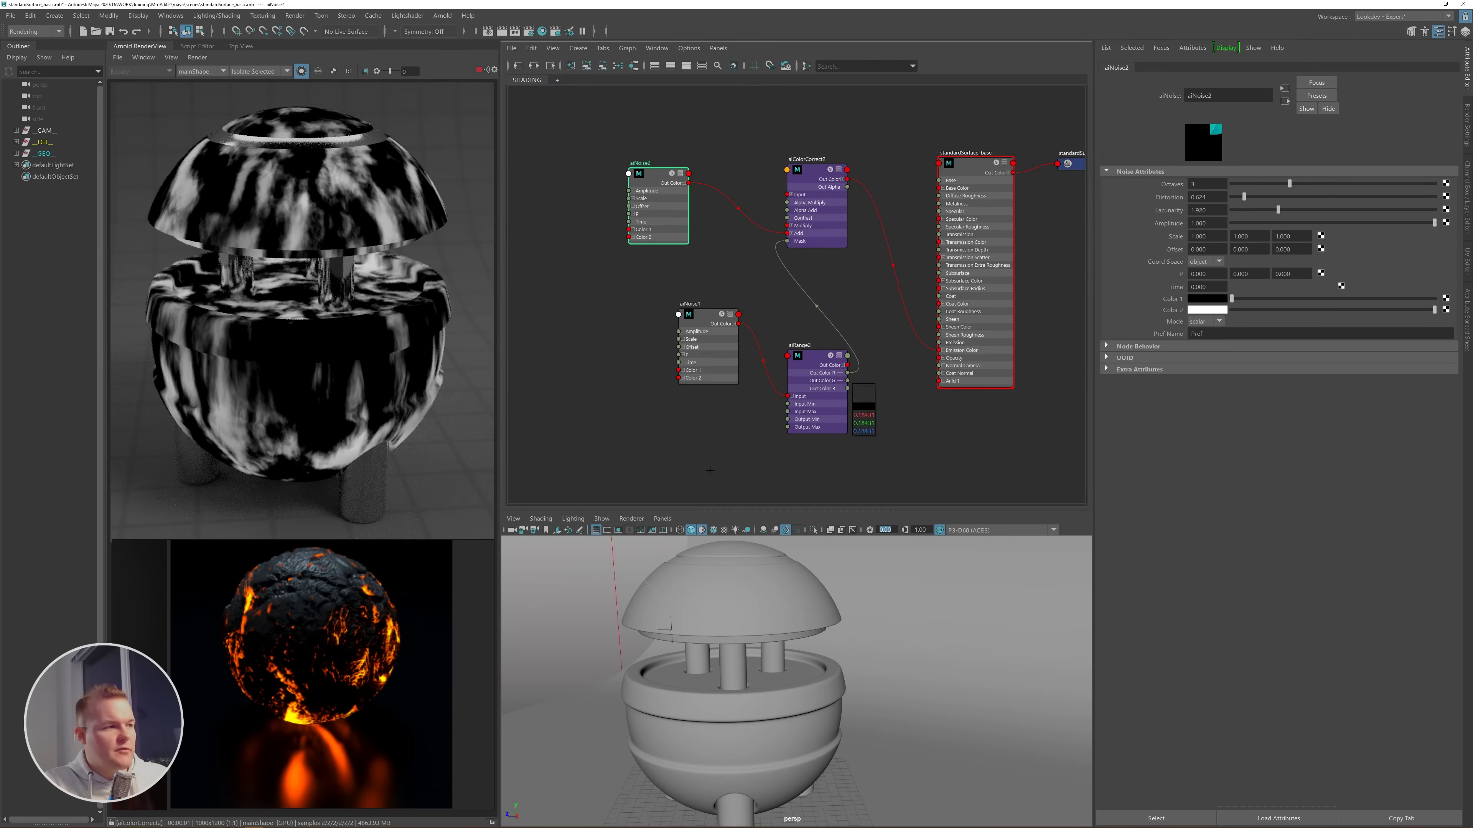
{"action": "left_click", "coordinate": [292, 715]}
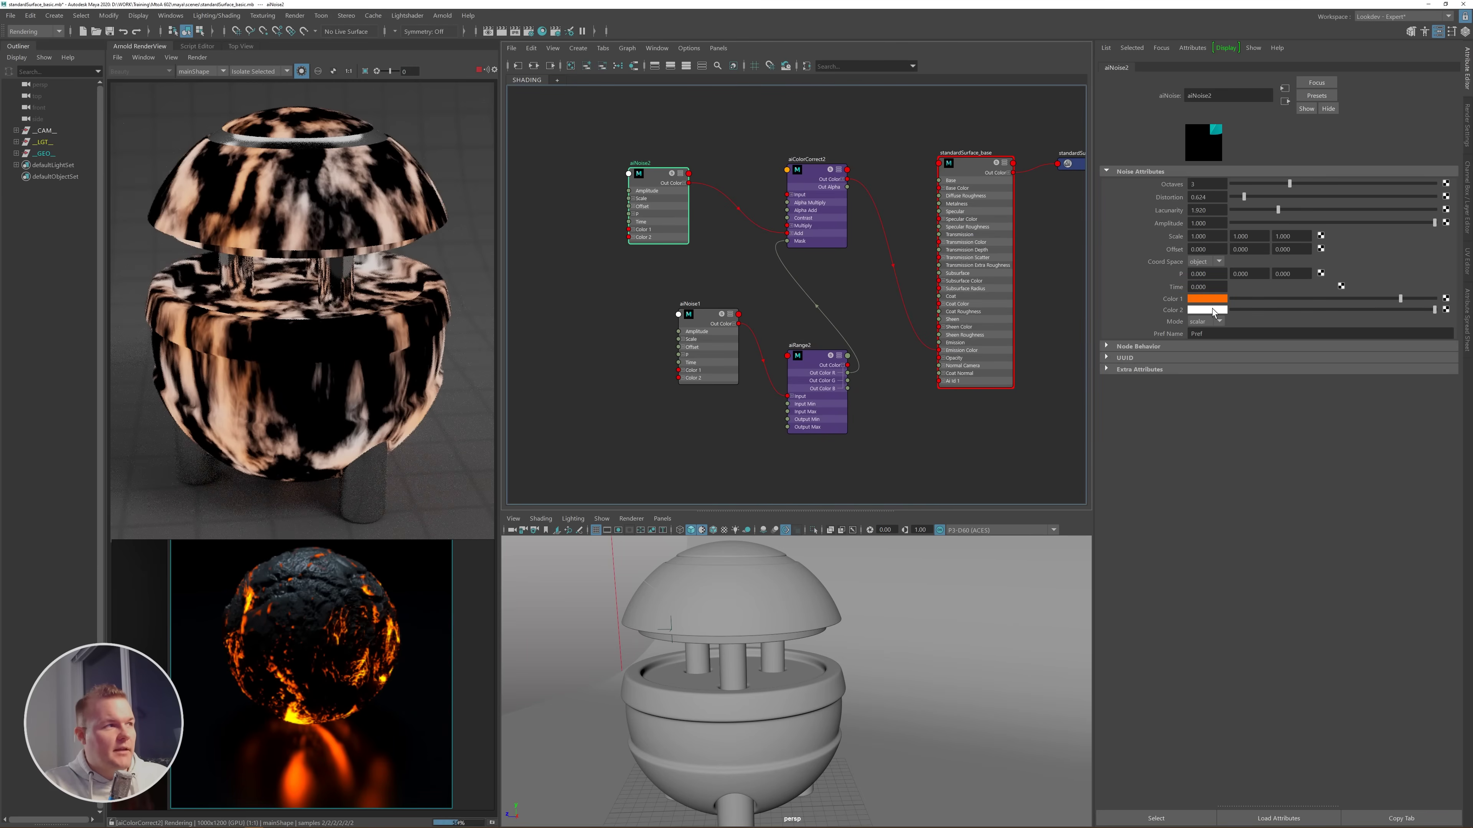
- Sample a bright yellow from the hottest part of the lava reference for Color 2 of the second aiNoise
{"action": "left_click", "coordinate": [1210, 308]}
{"action": "left_click", "coordinate": [1133, 282]}
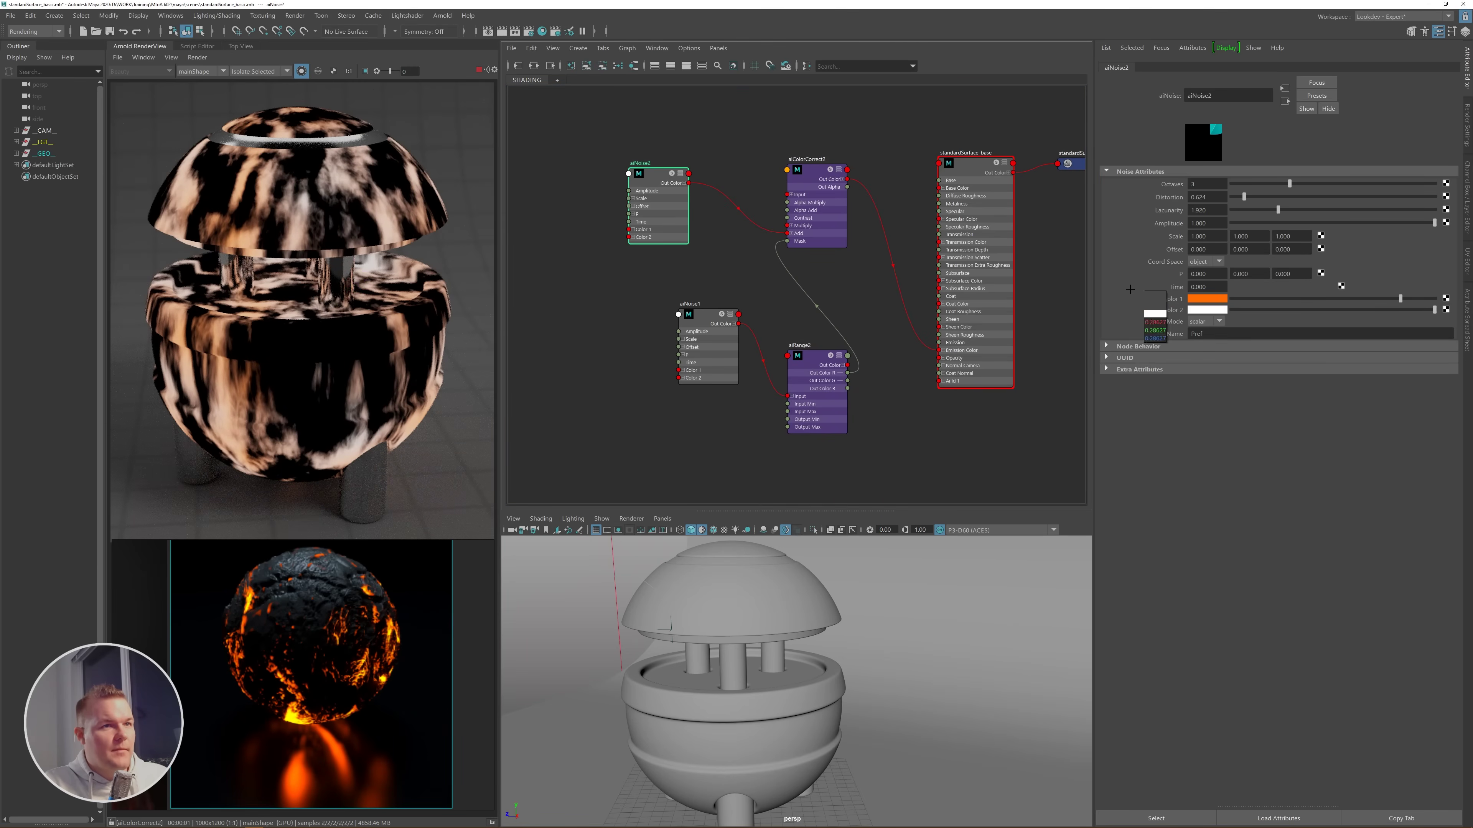
{"action": "left_click", "coordinate": [292, 718]}
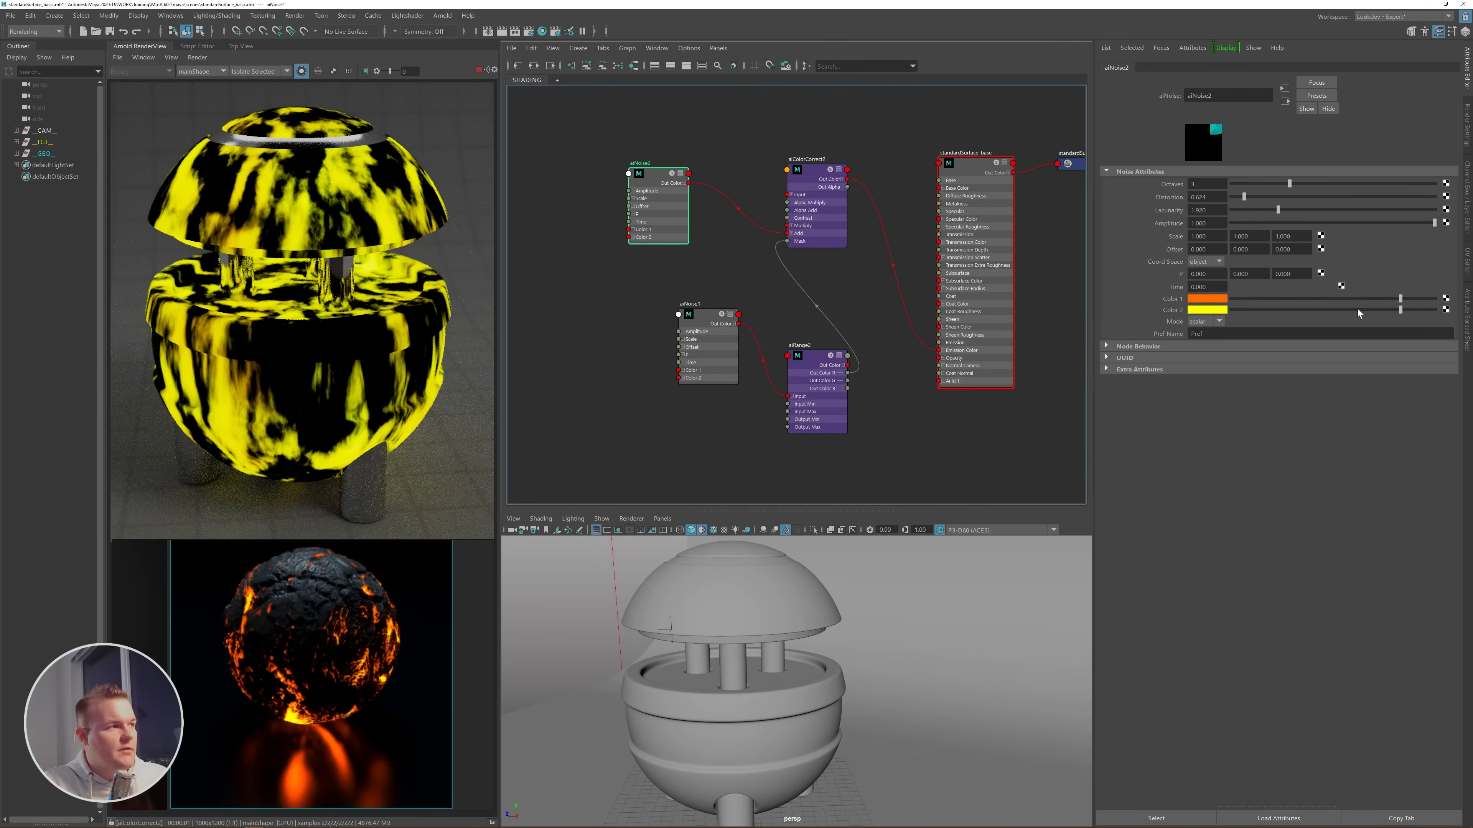
- Set the brightness value of the second aiNoise's Color 2 to 1 and shift its hue to orange, about 37.3
{"action": "left_click", "coordinate": [1314, 309]}
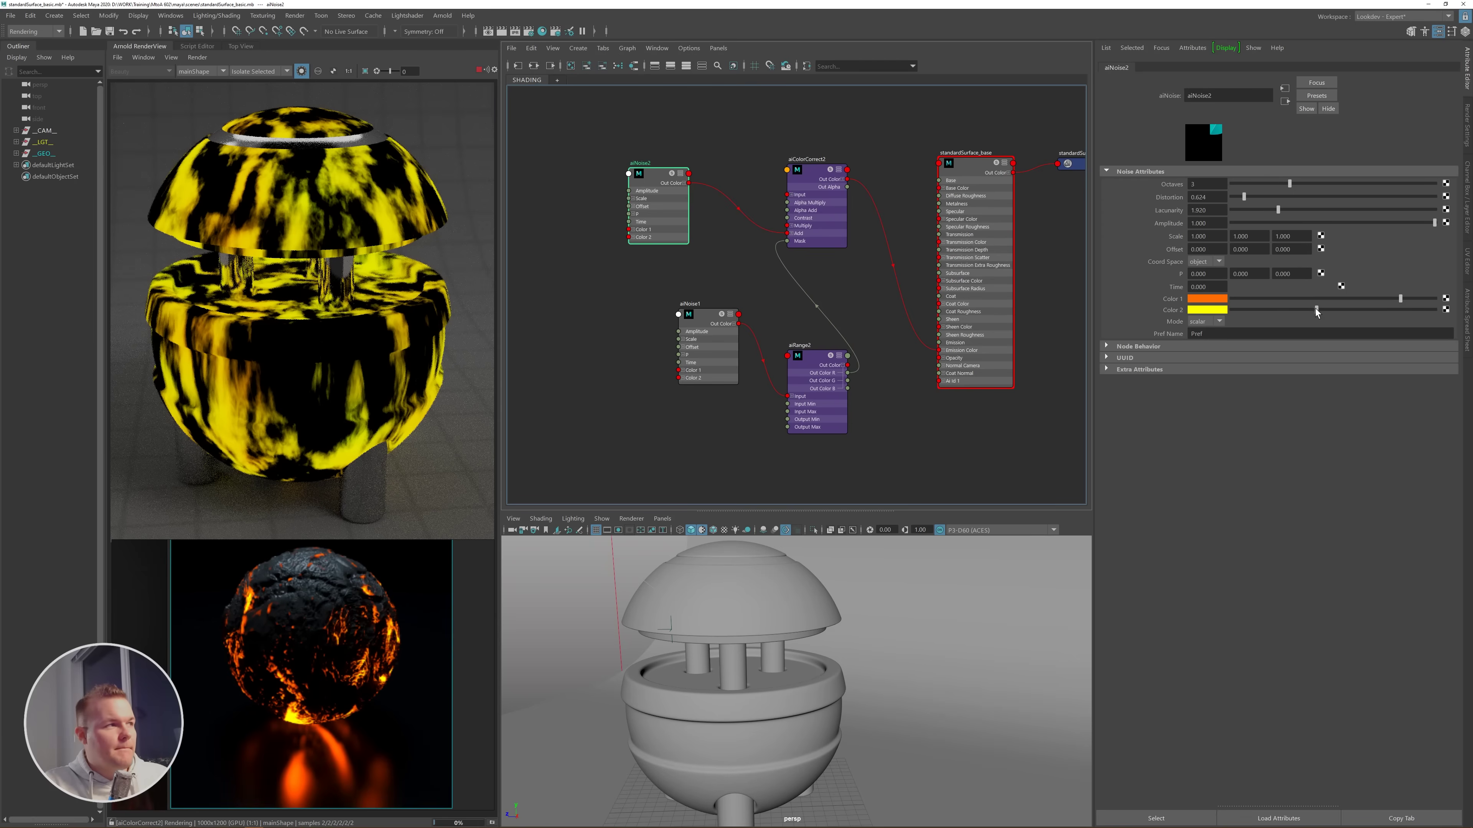
{"action": "left_click", "coordinate": [1208, 310]}
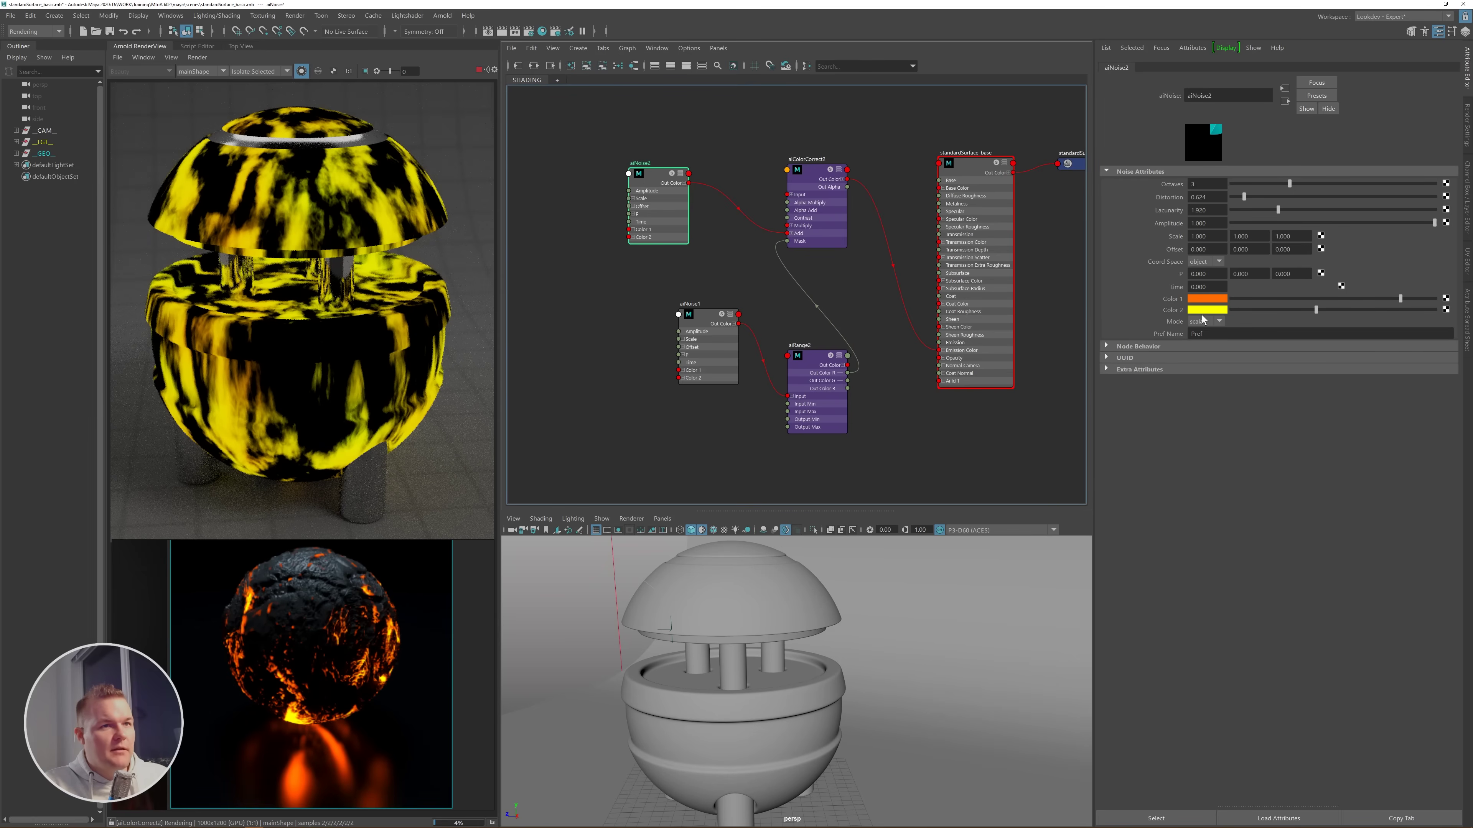
{"action": "left_click", "coordinate": [1207, 310]}
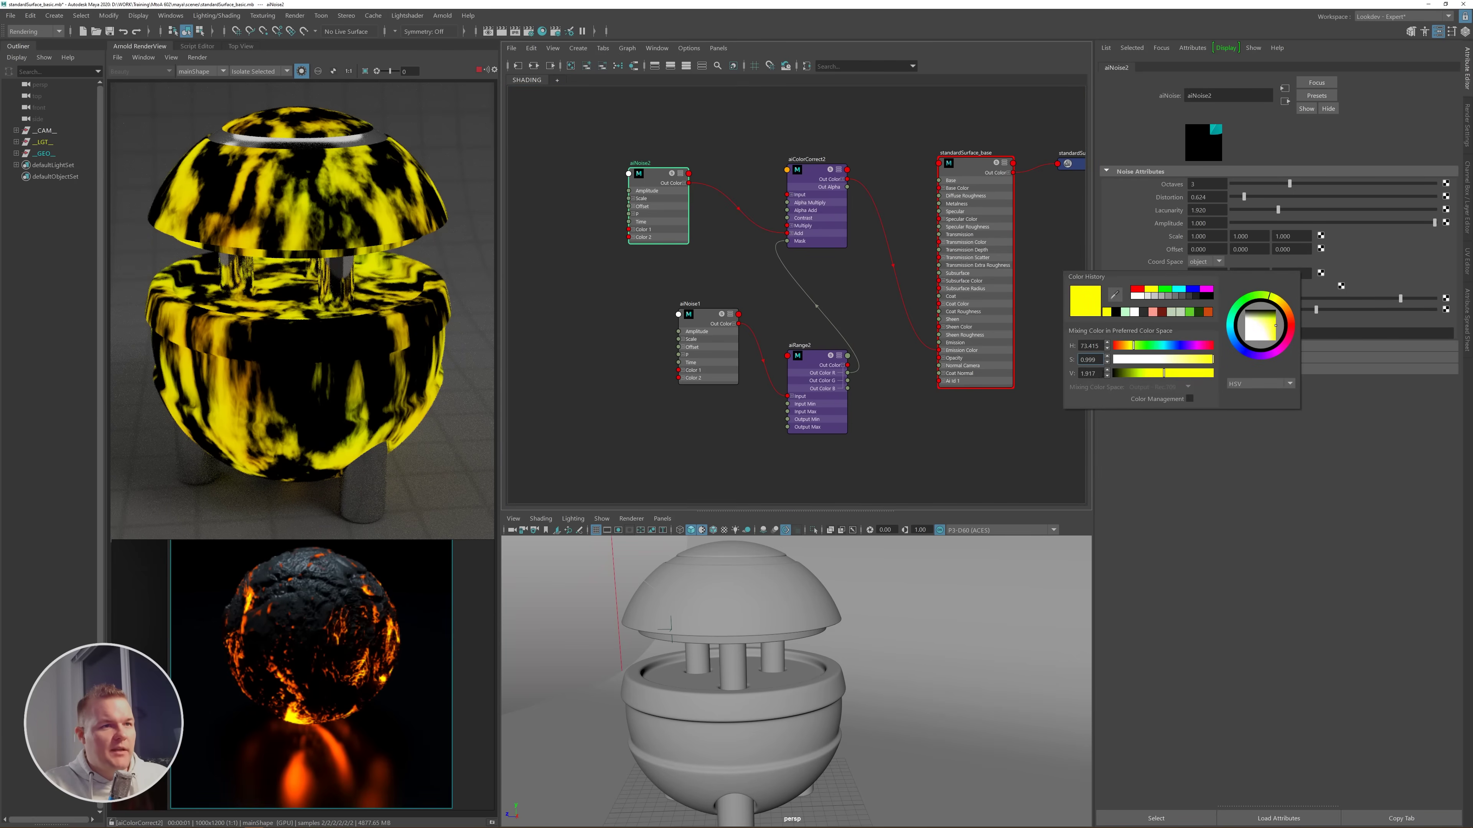
{"action": "left_click_drag", "start_coordinate": [1103, 375], "coordinate": [1074, 375]}
{"action": "type", "text": "1"}
{"action": "key", "text": "Return"}
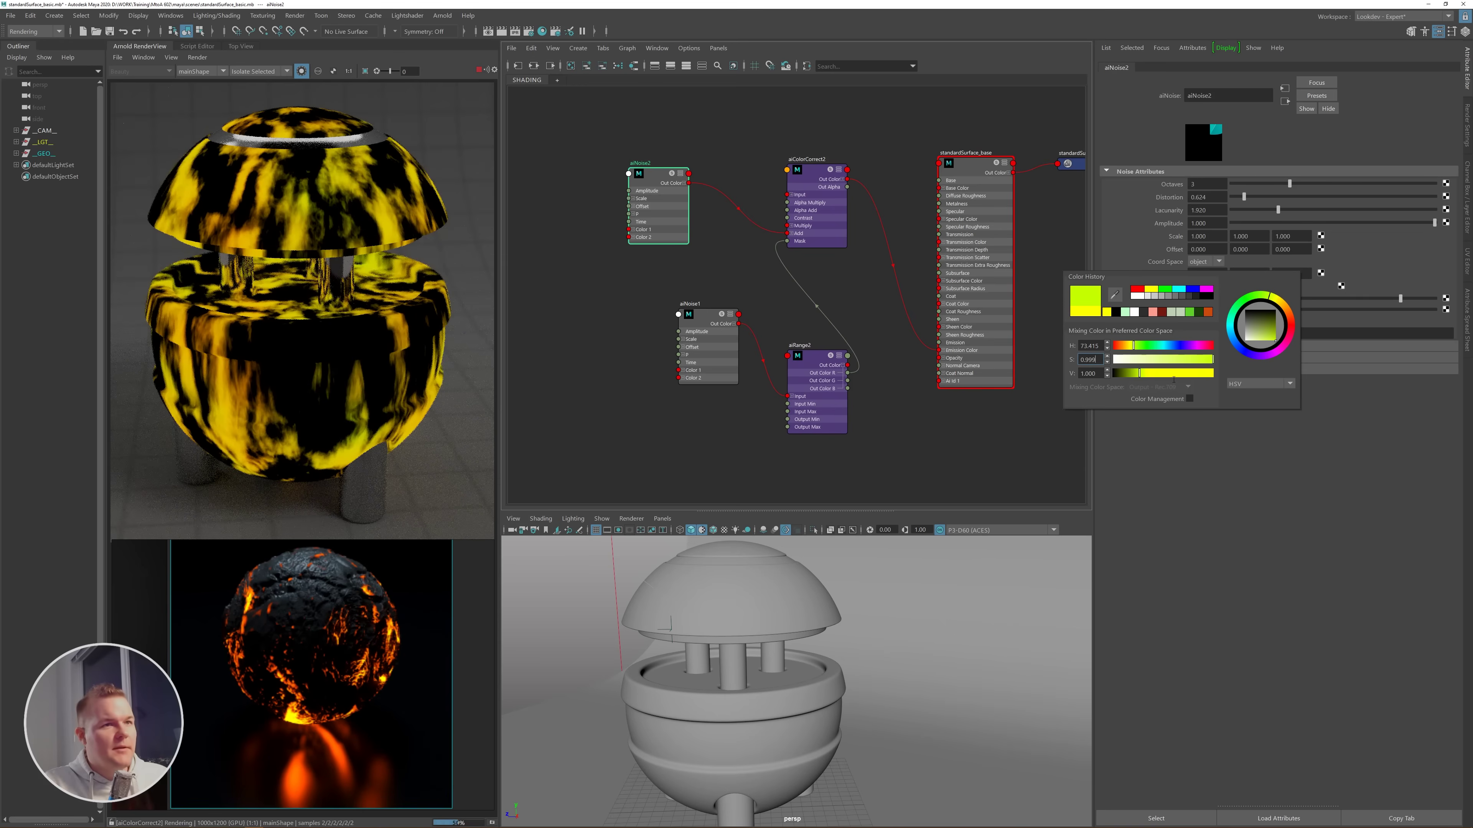
{"action": "left_click_drag", "start_coordinate": [1285, 319], "coordinate": [1283, 311]}
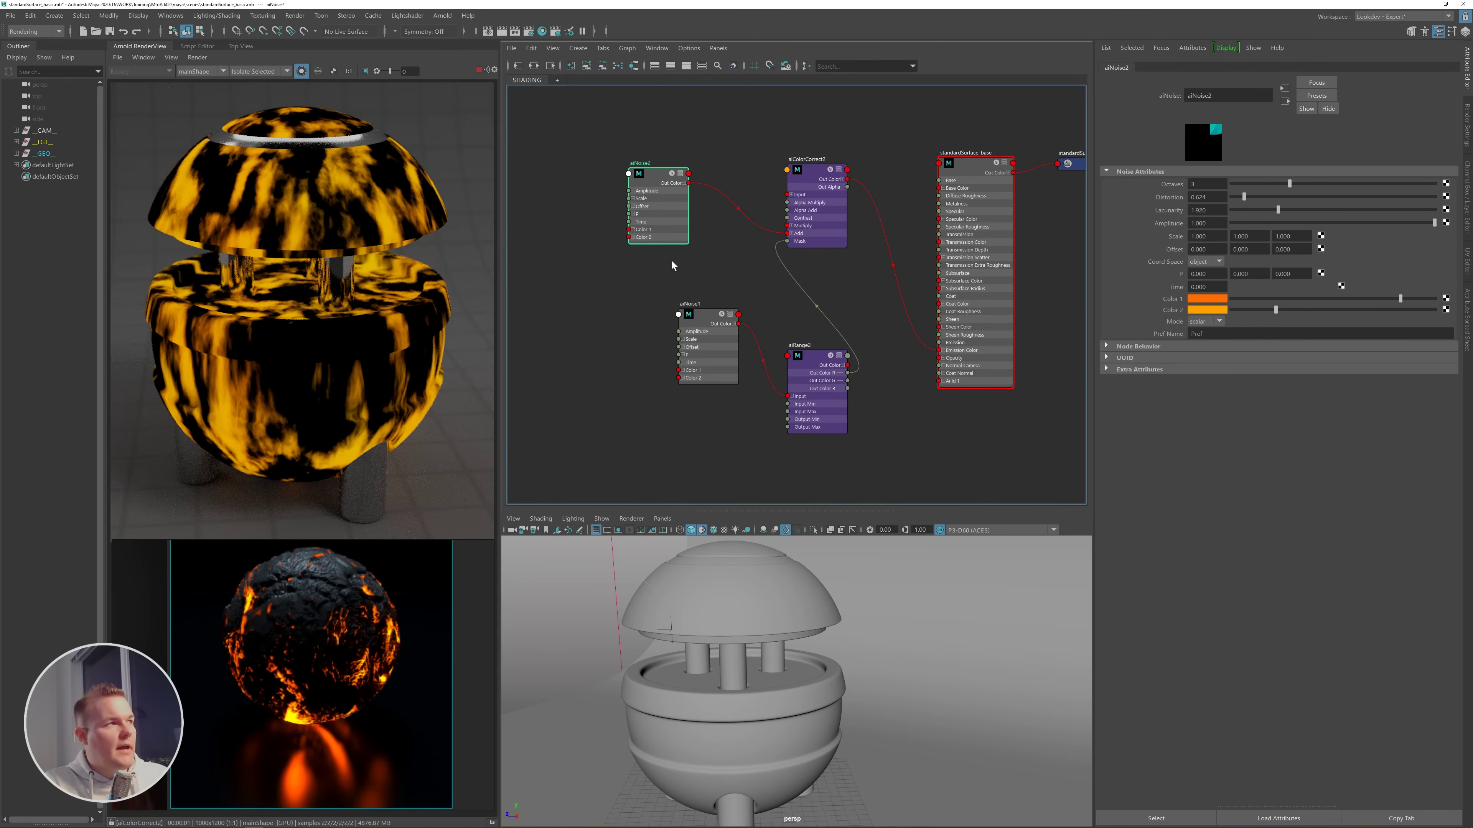
- Return the render view to full shading and lower the base color of standardSurface_base to near black
{"action": "left_click", "coordinate": [824, 200]}
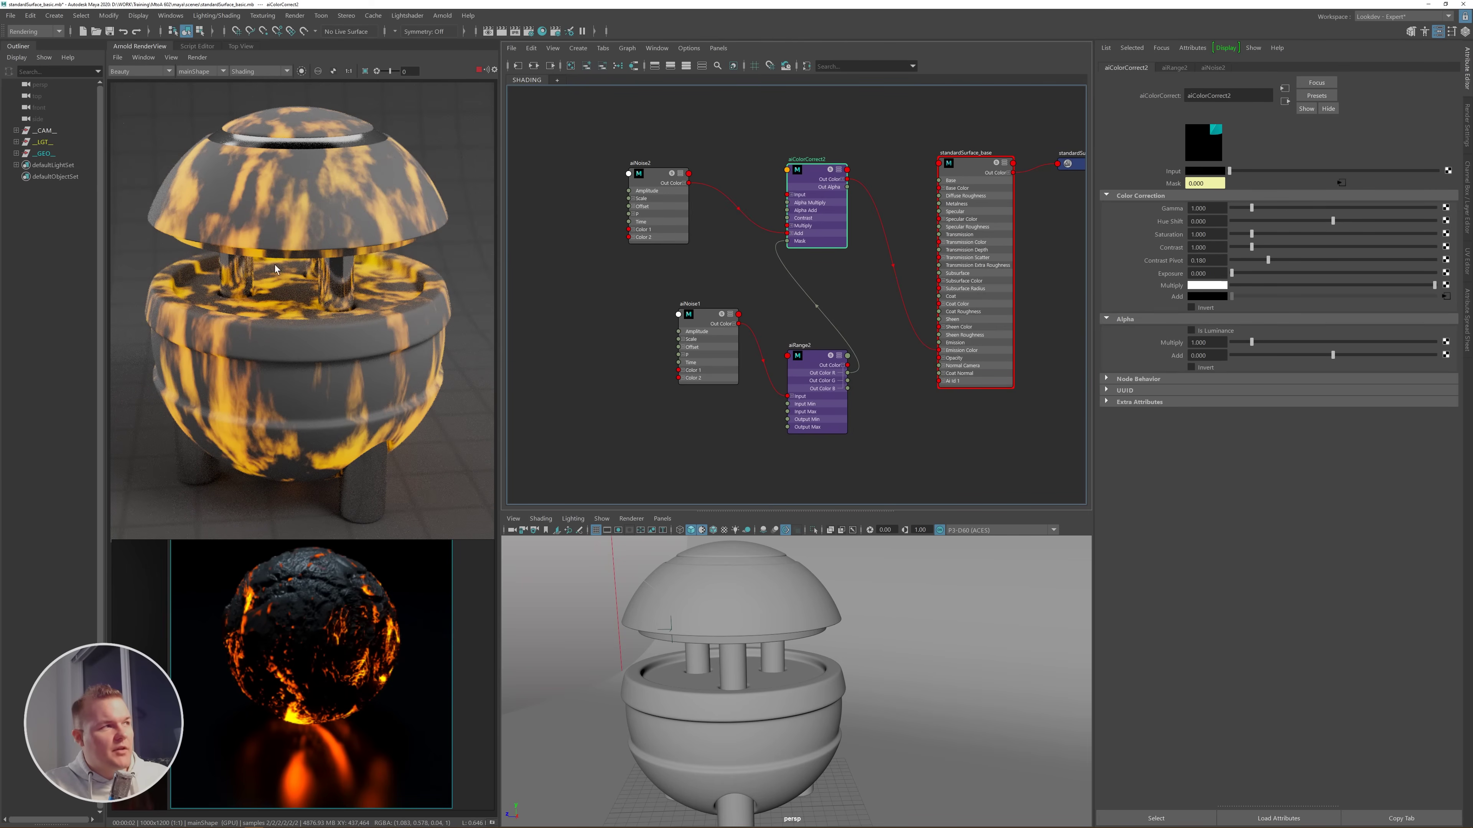
{"action": "left_click", "coordinate": [961, 165]}
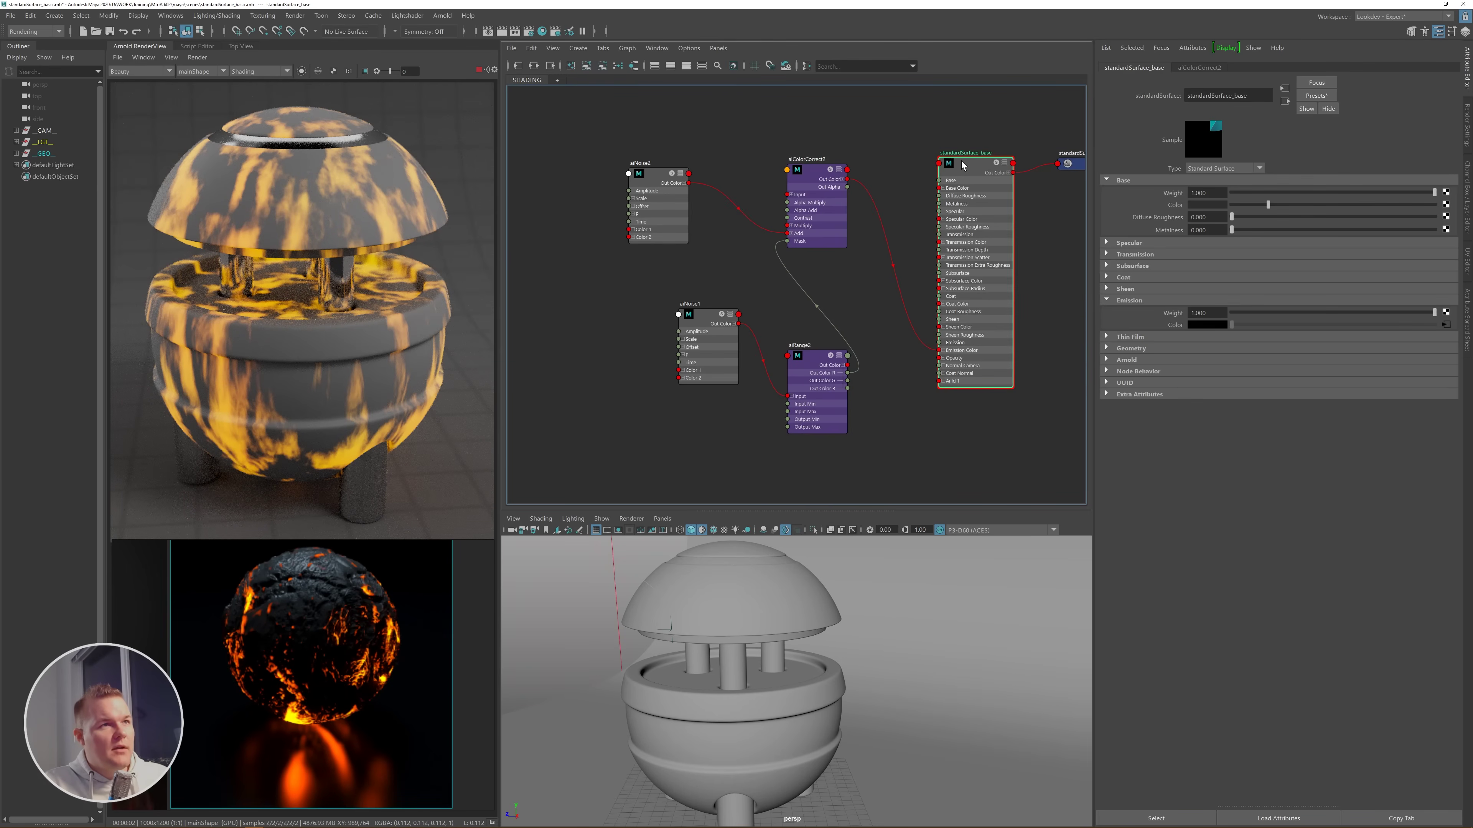
{"action": "left_click", "coordinate": [1250, 204]}
{"action": "left_click_drag", "start_coordinate": [1239, 201], "coordinate": [1219, 202]}
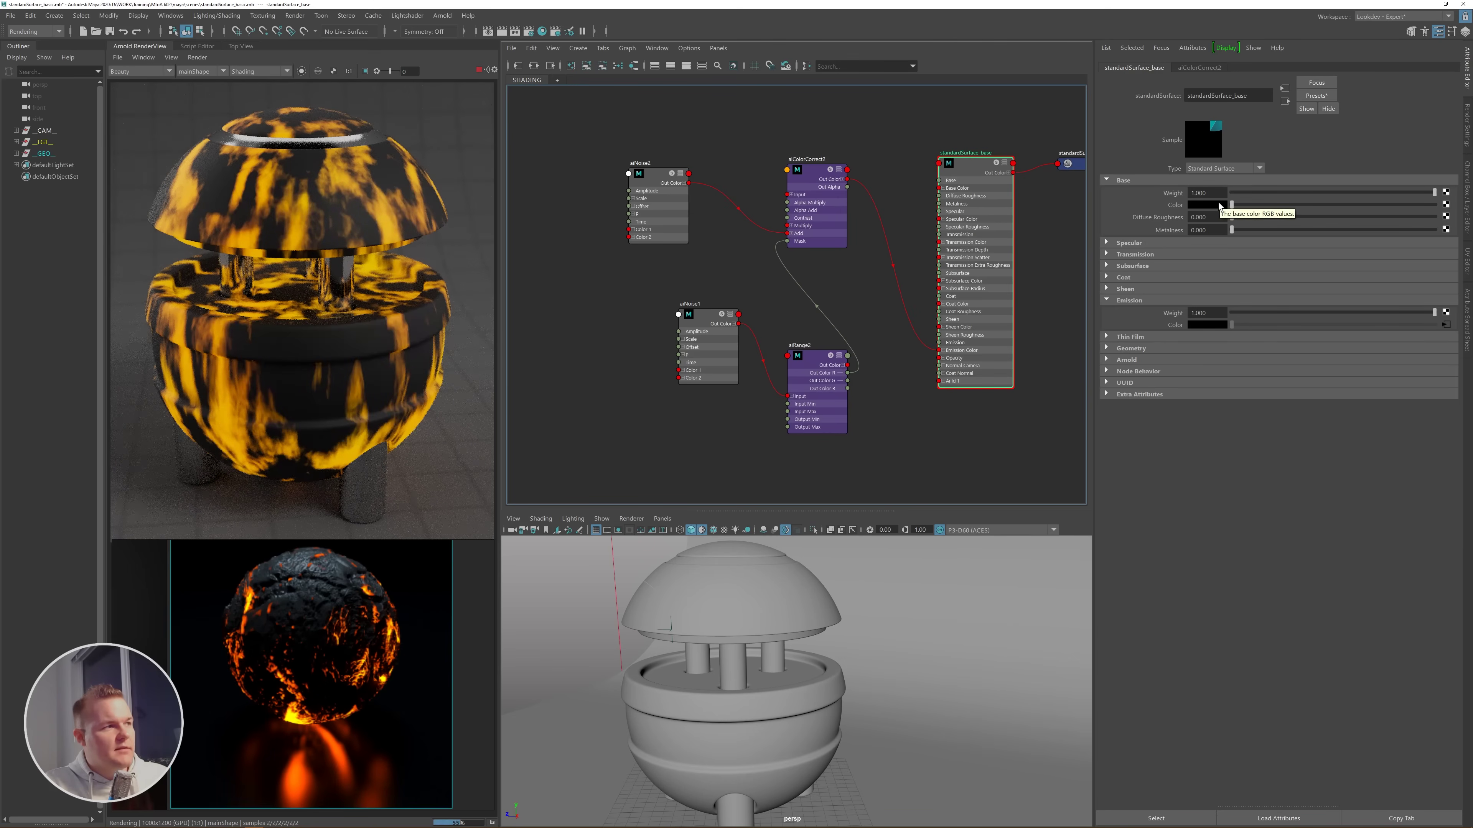
- Move the mask's aiNoise and aiRange nodes away from the surface shader and create an aiBump2d node in the free space
{"action": "left_click_drag", "start_coordinate": [701, 316], "coordinate": [569, 318]}
{"action": "left_click_drag", "start_coordinate": [815, 346], "coordinate": [725, 317]}
{"action": "left_click", "coordinate": [862, 385]}
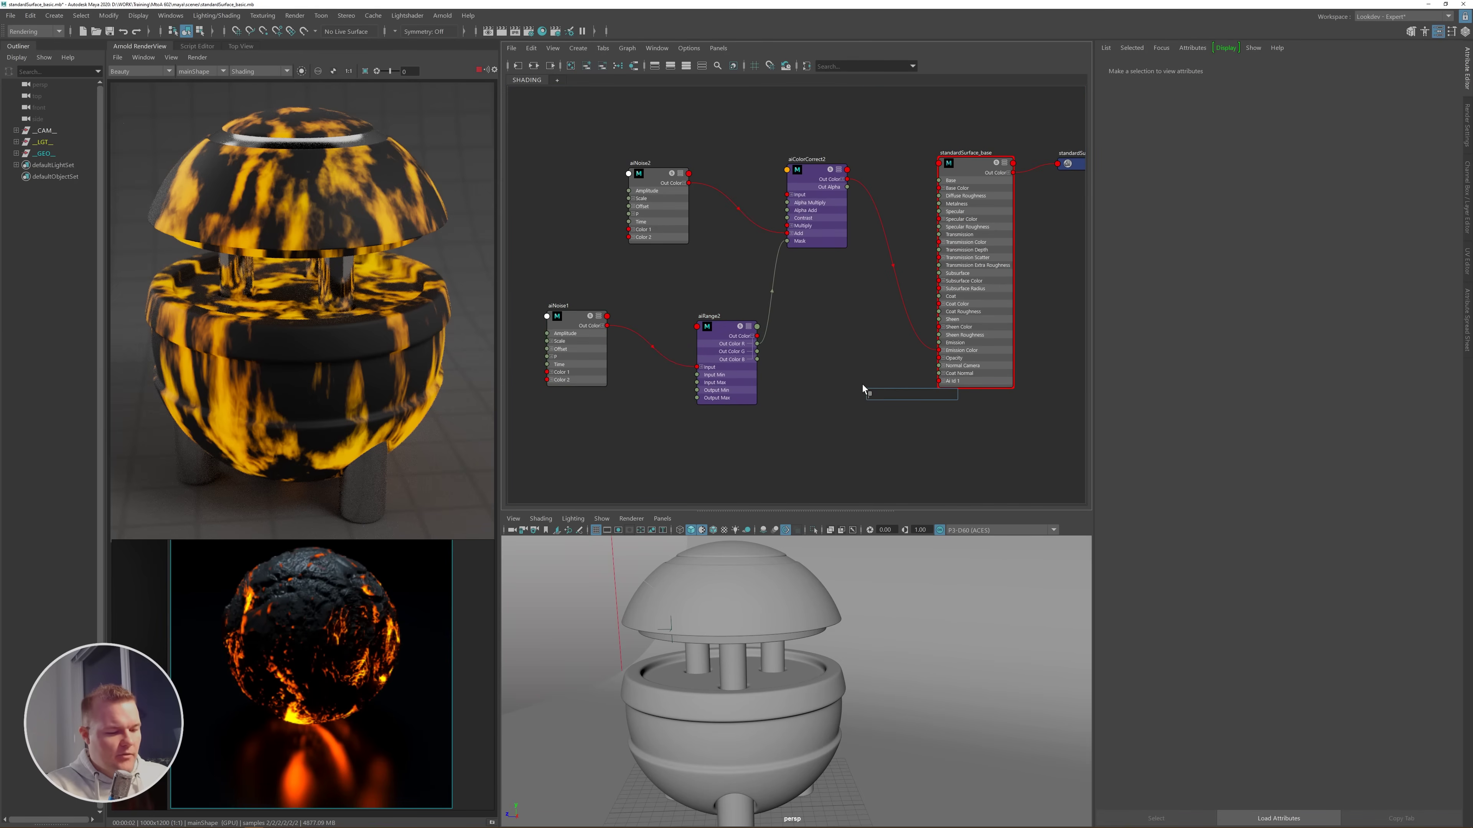
{"action": "key", "text": "Tab"}
{"action": "type", "text": "aib"}
{"action": "key", "text": "Down"}
{"action": "key", "text": "Down"}
{"action": "key", "text": "Down"}
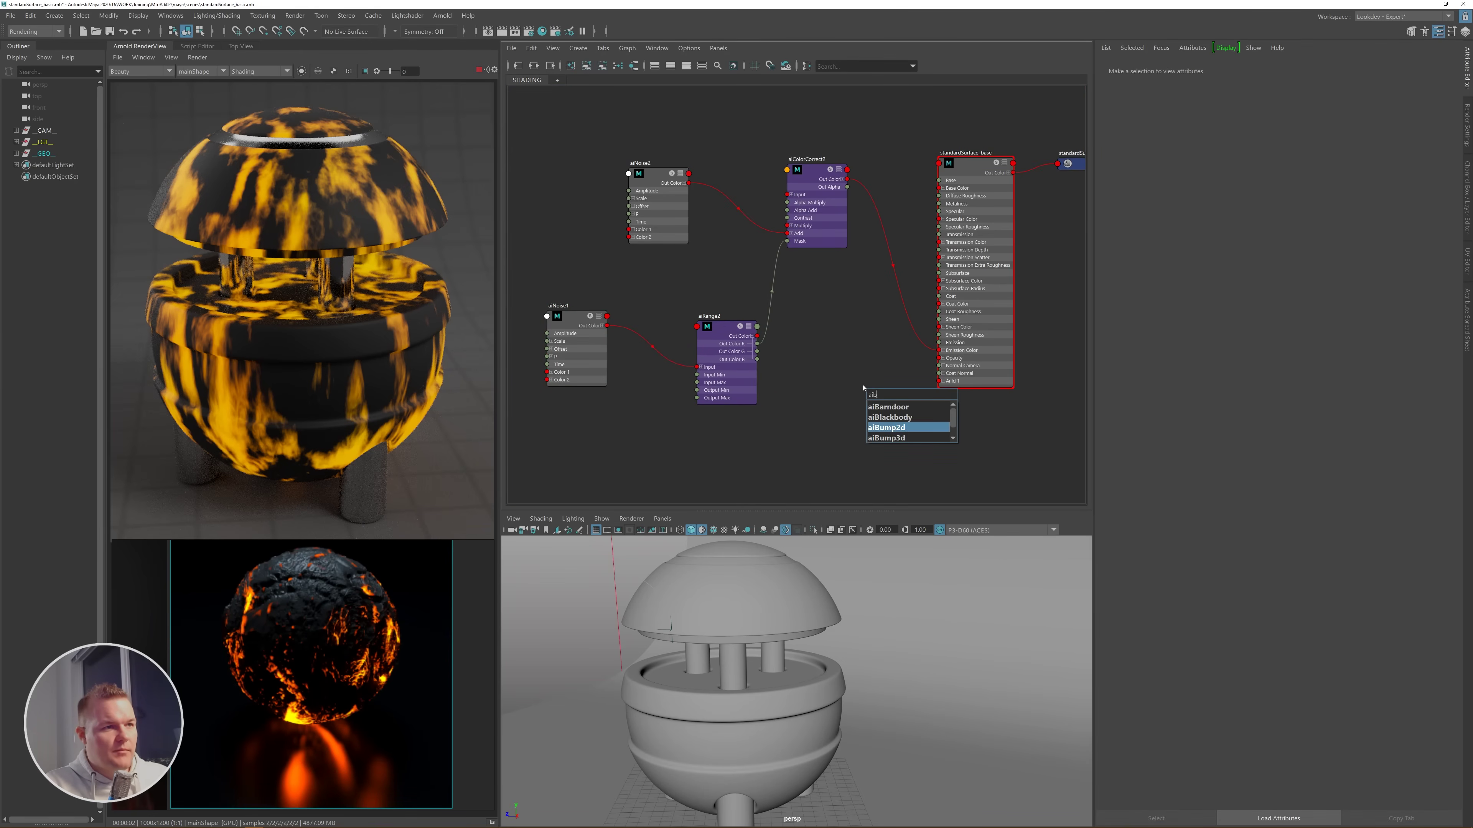
{"action": "key", "text": "Return"}
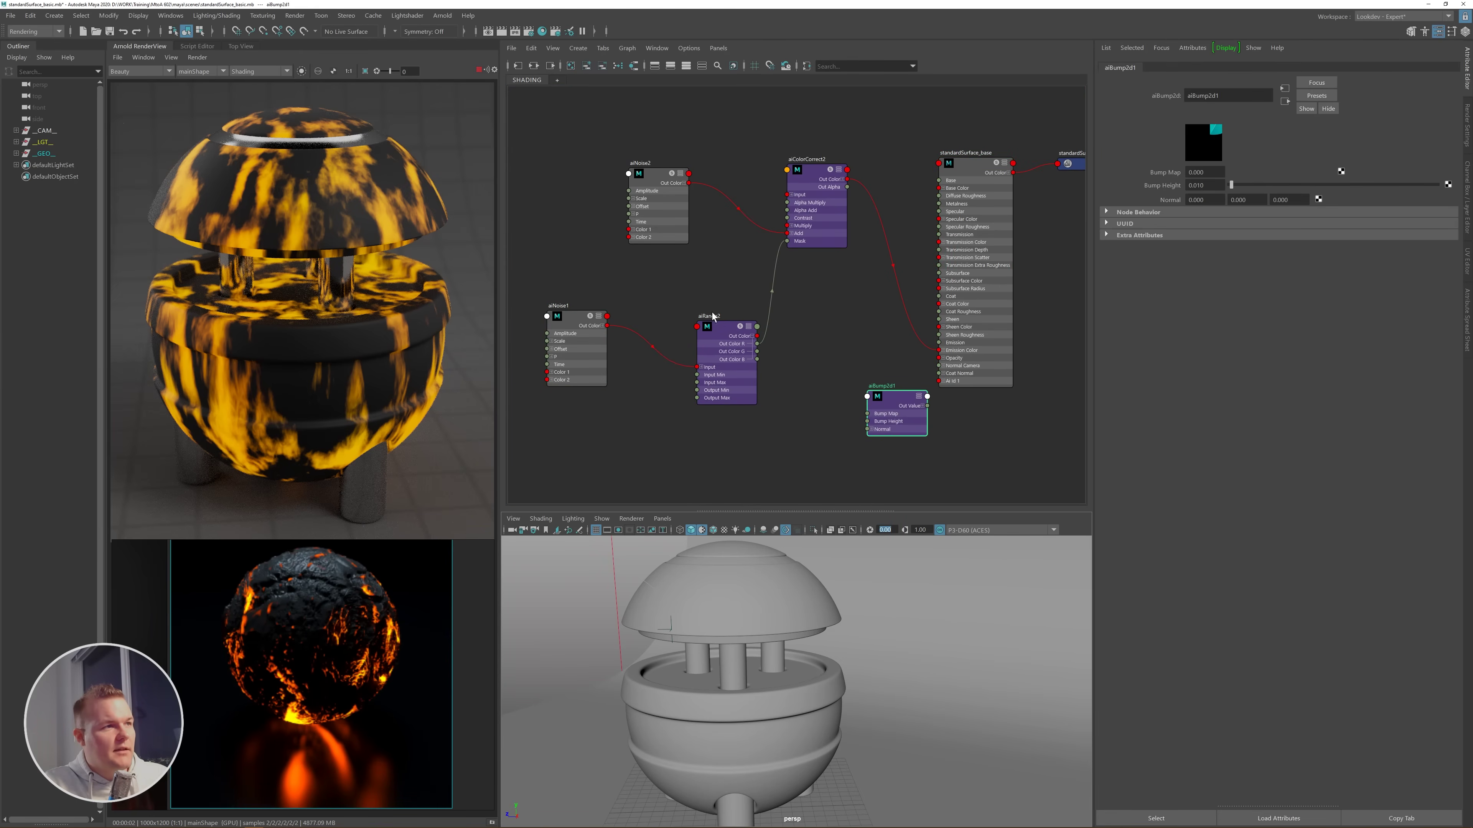
- Connect the mask noise's Out Color R through aiBump2d's Bump Map to the surface's Normal Camera, and set Bump Height to 0.5
{"action": "left_click", "coordinate": [602, 326]}
{"action": "left_click_drag", "start_coordinate": [608, 333], "coordinate": [939, 365]}
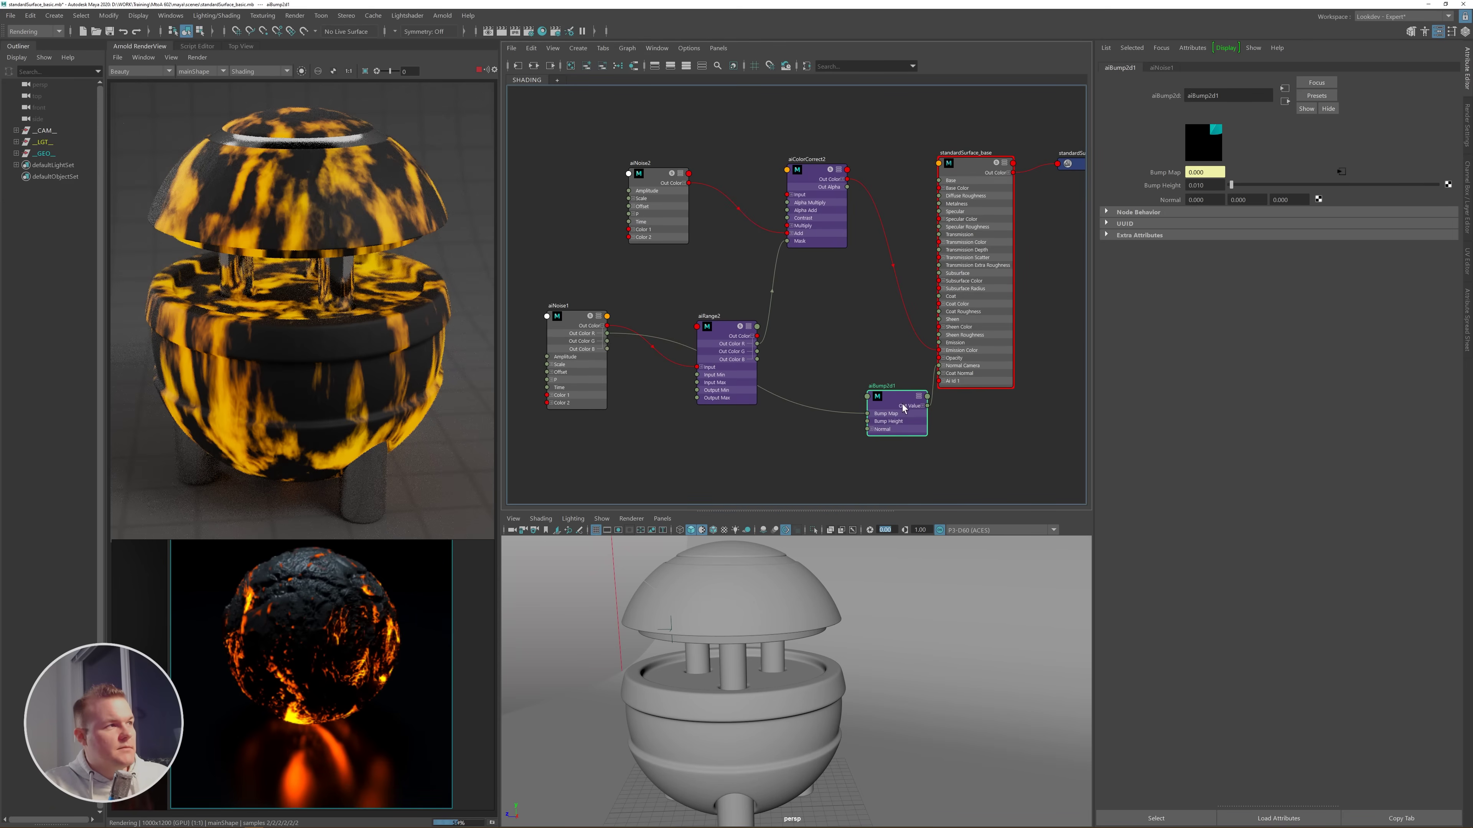
{"action": "left_click_drag", "start_coordinate": [1214, 185], "coordinate": [1158, 188]}
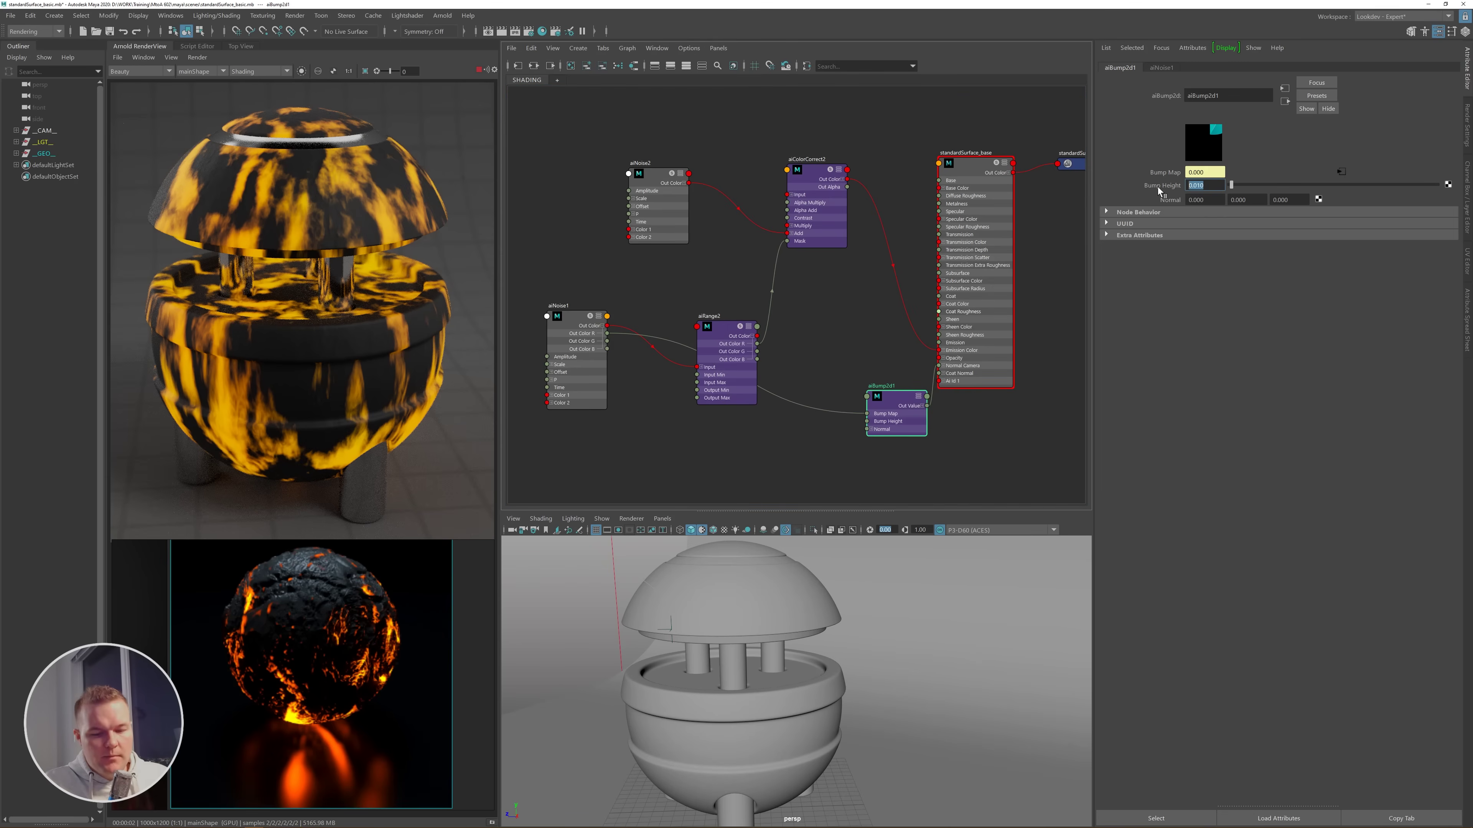
{"action": "type", "text": "0.5"}
{"action": "key", "text": "Return"}
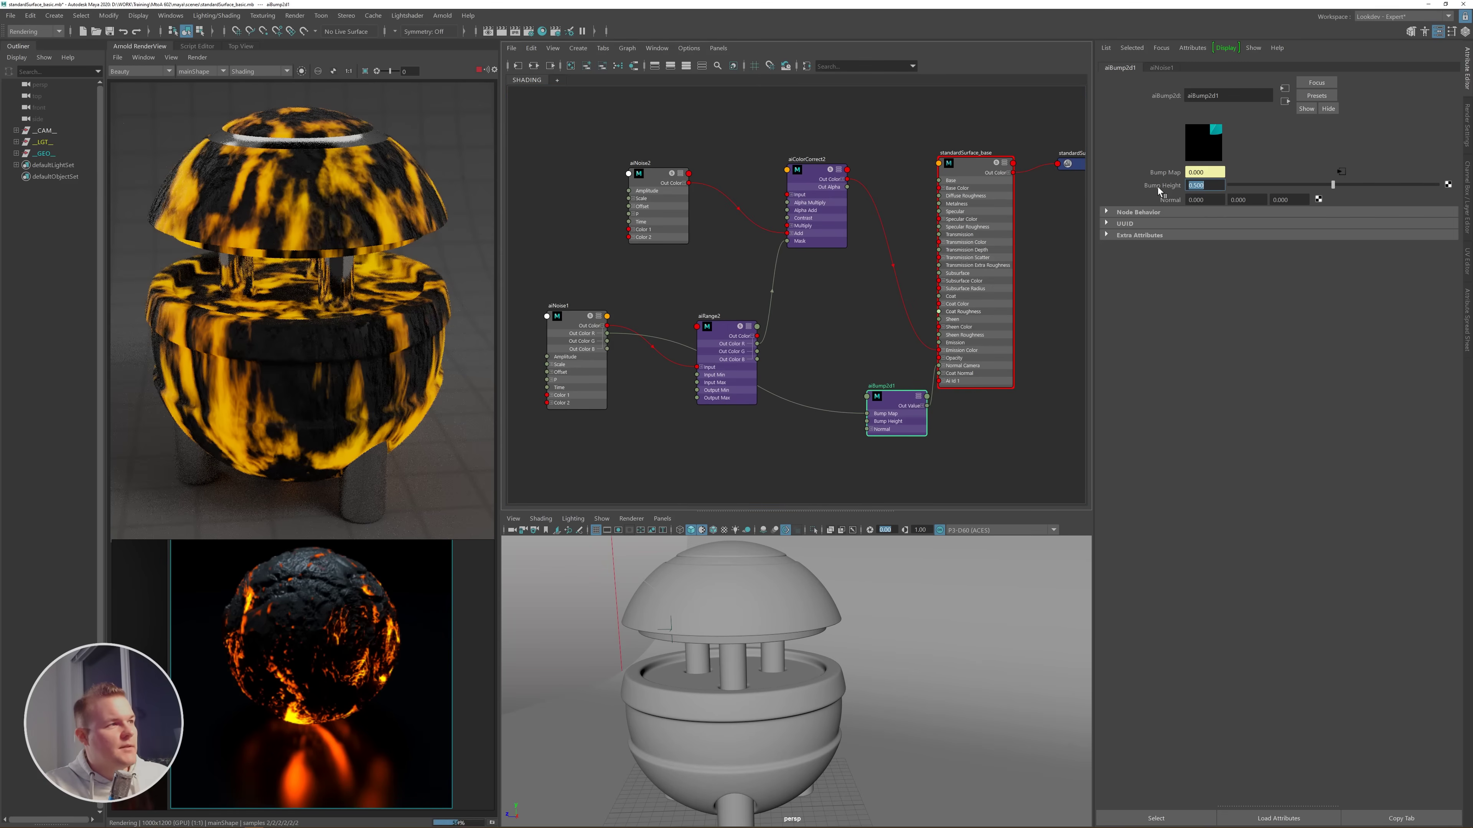
- Lower the surface's specular Roughness to about 0.12 and set the aiBump2d Bump Height to 0.1
{"action": "left_click", "coordinate": [973, 172]}
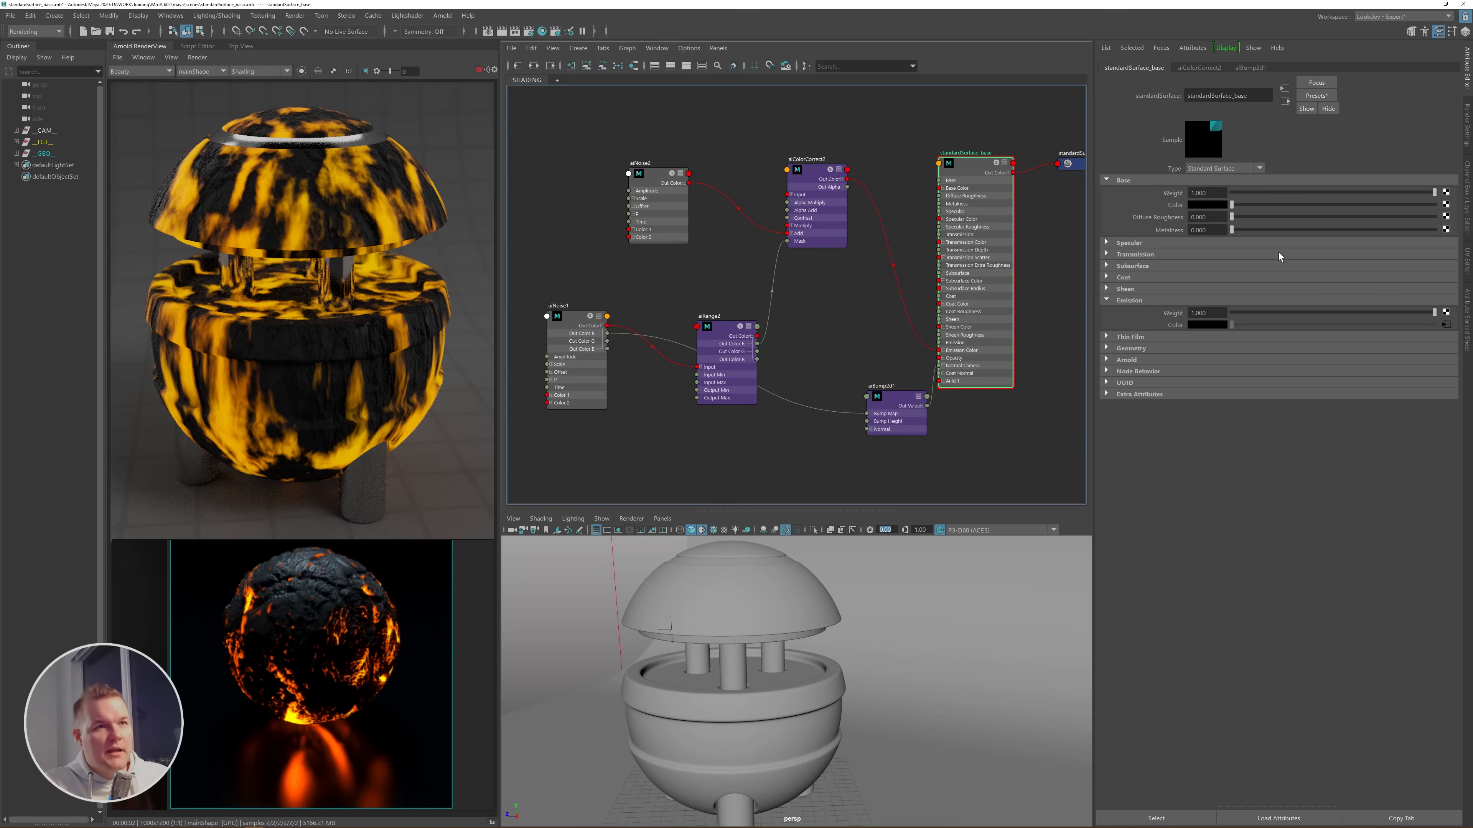
{"action": "left_click", "coordinate": [1125, 243]}
{"action": "left_click", "coordinate": [1278, 278]}
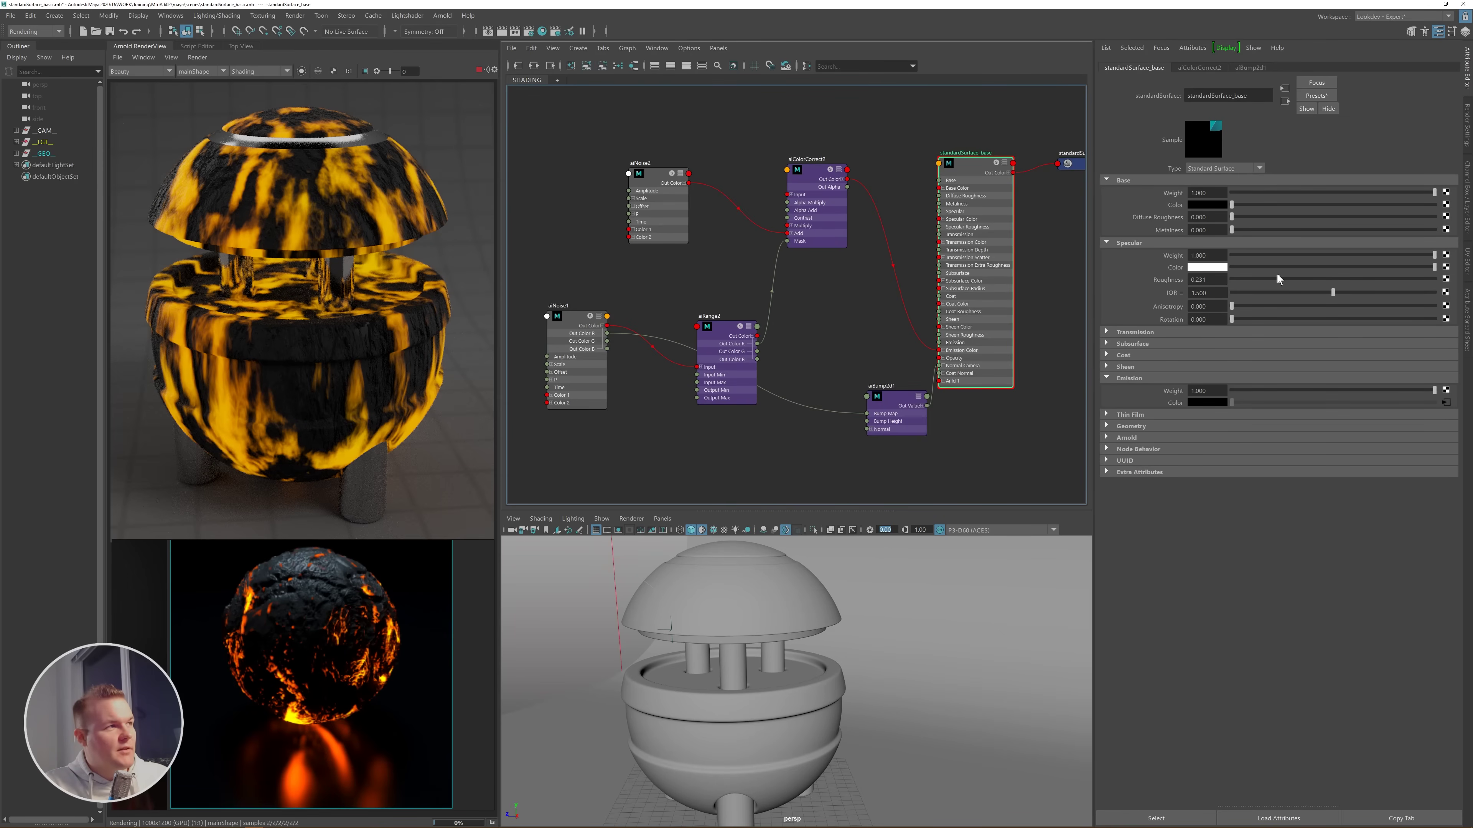
{"action": "left_click", "coordinate": [1255, 279]}
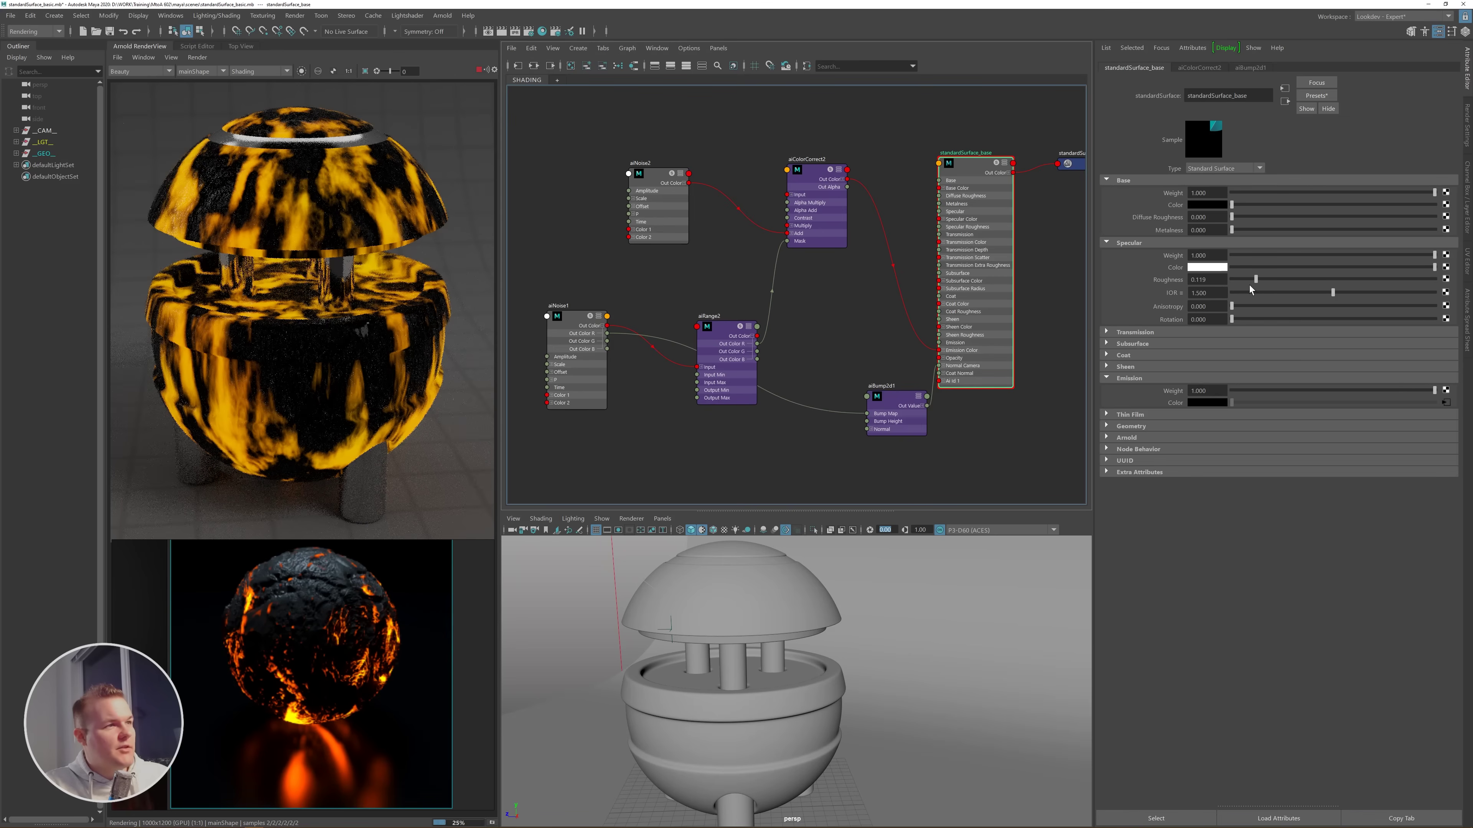
{"action": "left_click", "coordinate": [893, 402]}
{"action": "left_click", "coordinate": [1205, 185]}
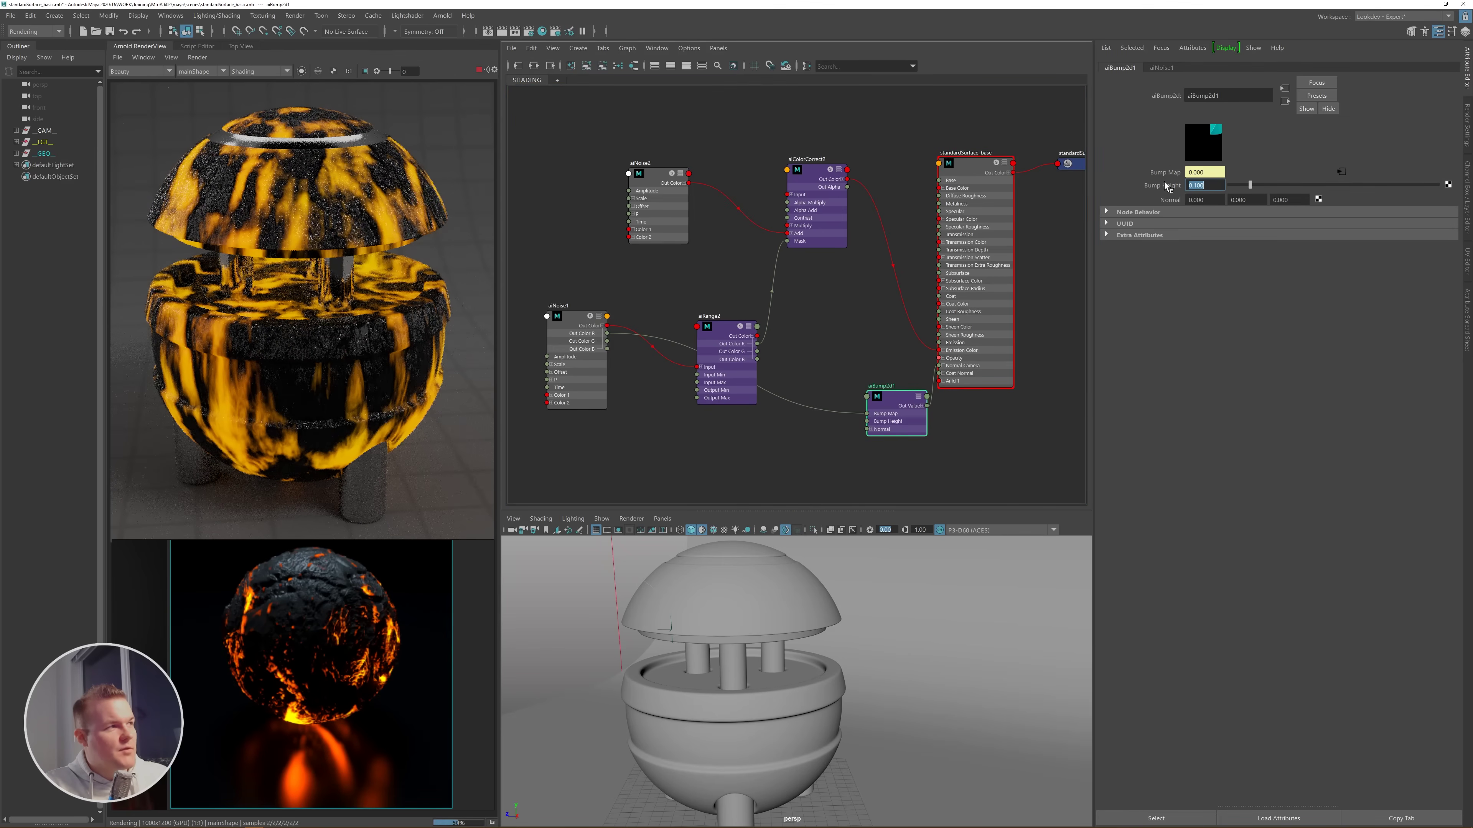
- Display the RGBA_denoise AOV in the render view and inspect the lava surface up close
{"action": "left_click", "coordinate": [127, 71]}
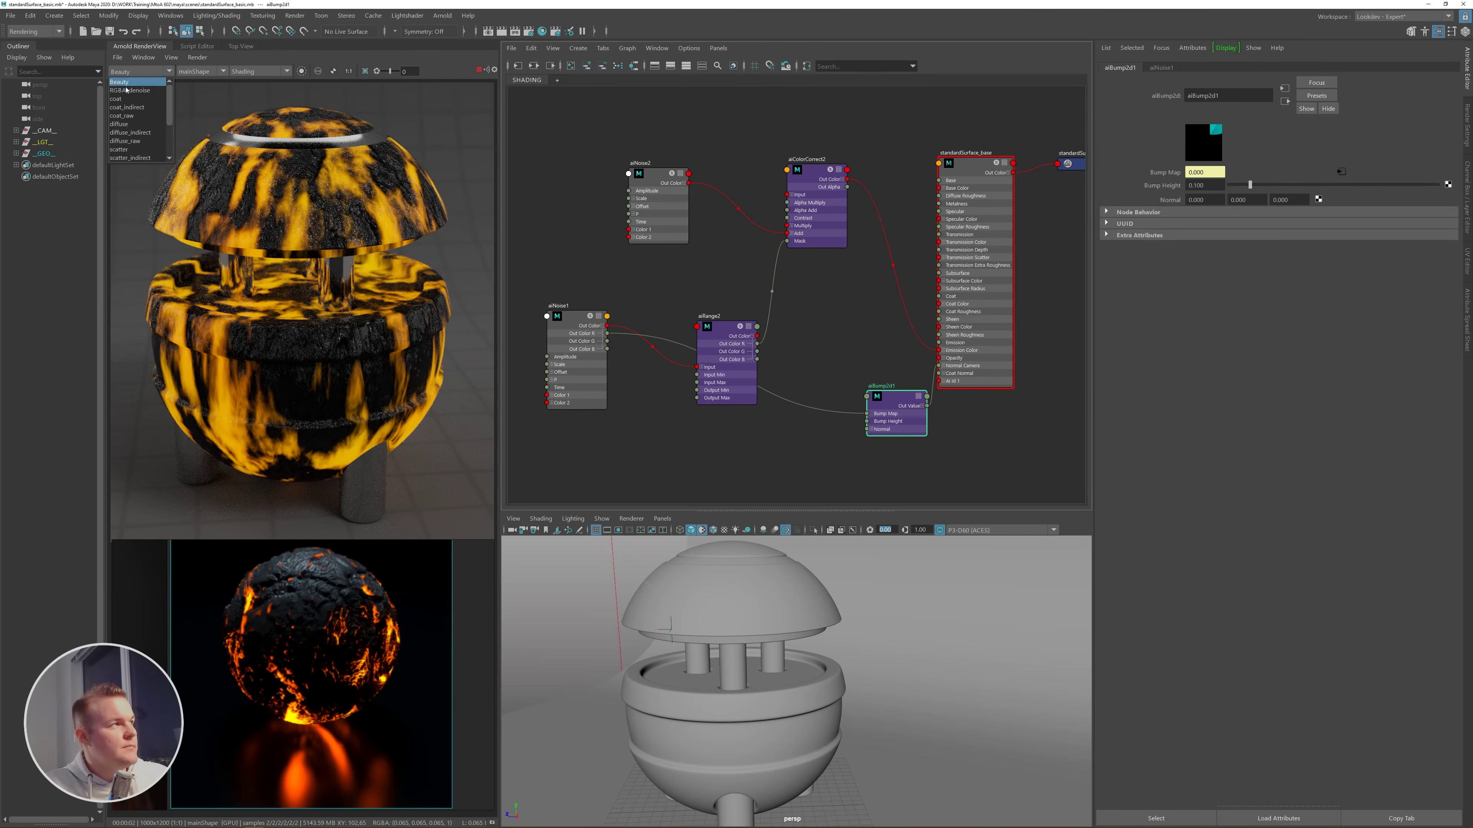
{"action": "left_click", "coordinate": [133, 87]}
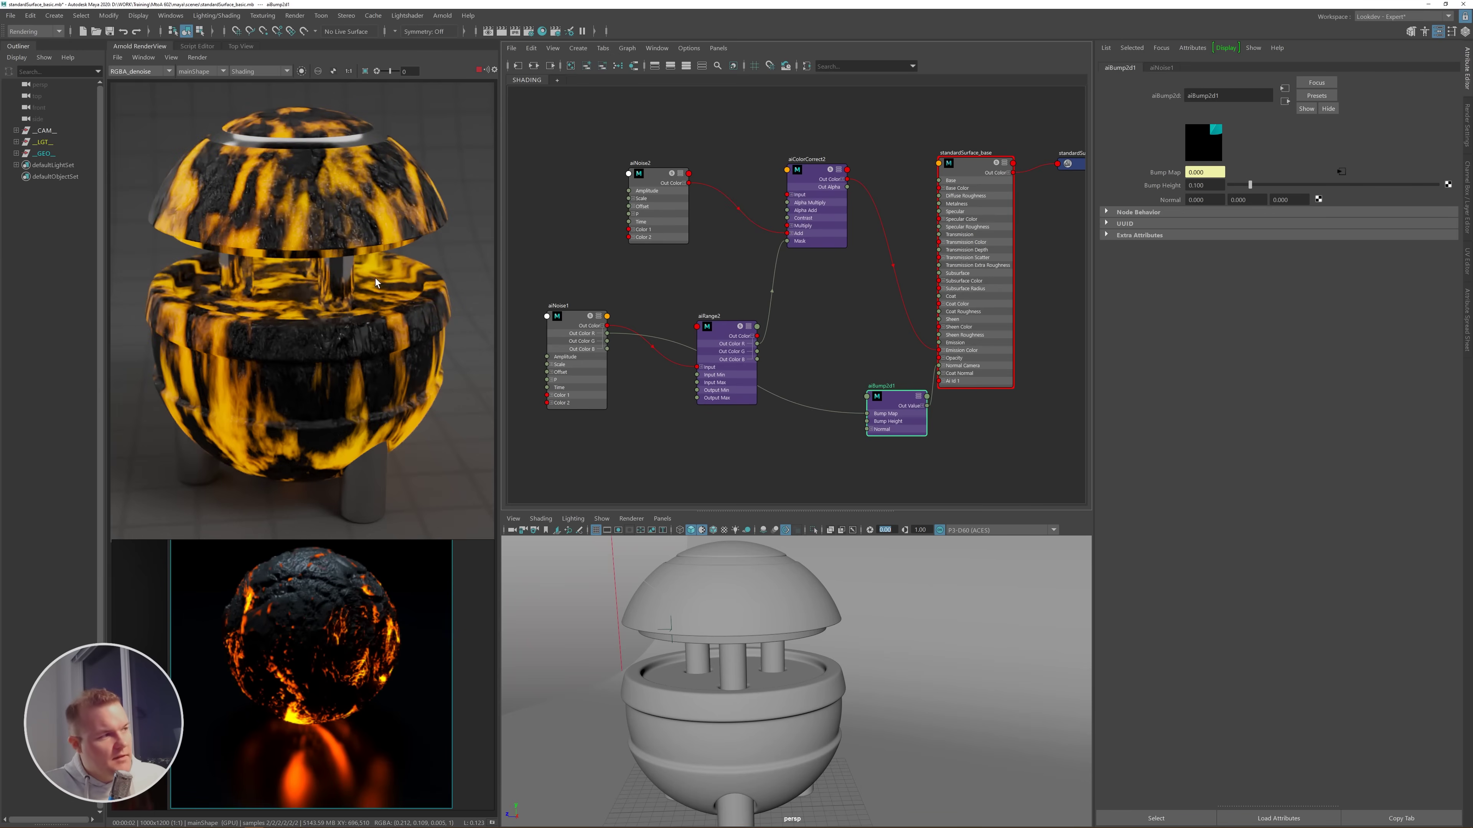
{"action": "scroll", "coordinate": [282, 512], "scroll_direction": "up", "scroll_amount": 5}
{"action": "scroll", "coordinate": [296, 480], "scroll_direction": "down", "scroll_amount": 6}
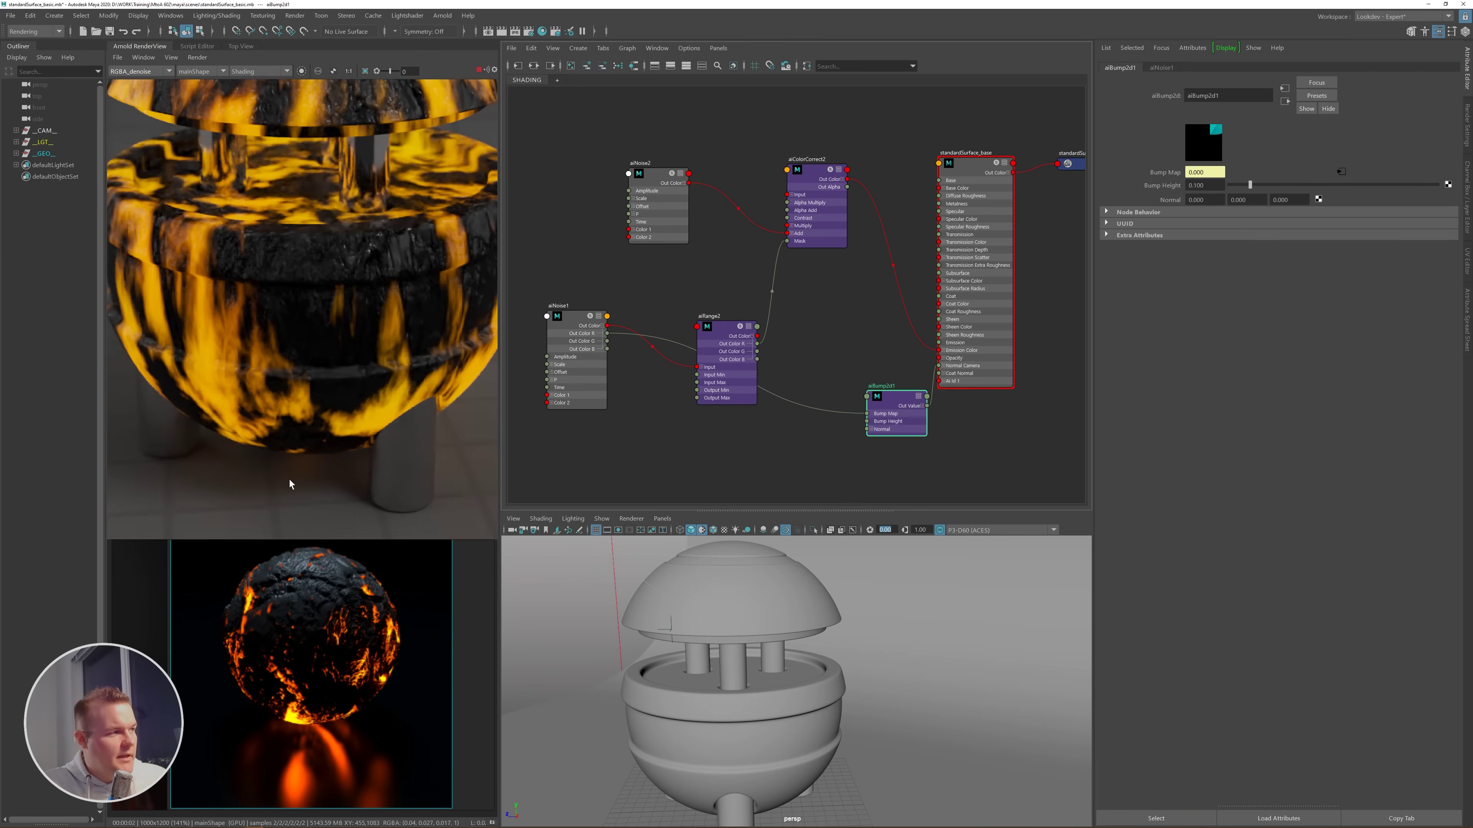
- Change the second aiNoise's Color 1 to a lighter orange and Color 2 to bright yellow, and check the render
{"action": "left_click", "coordinate": [658, 209]}
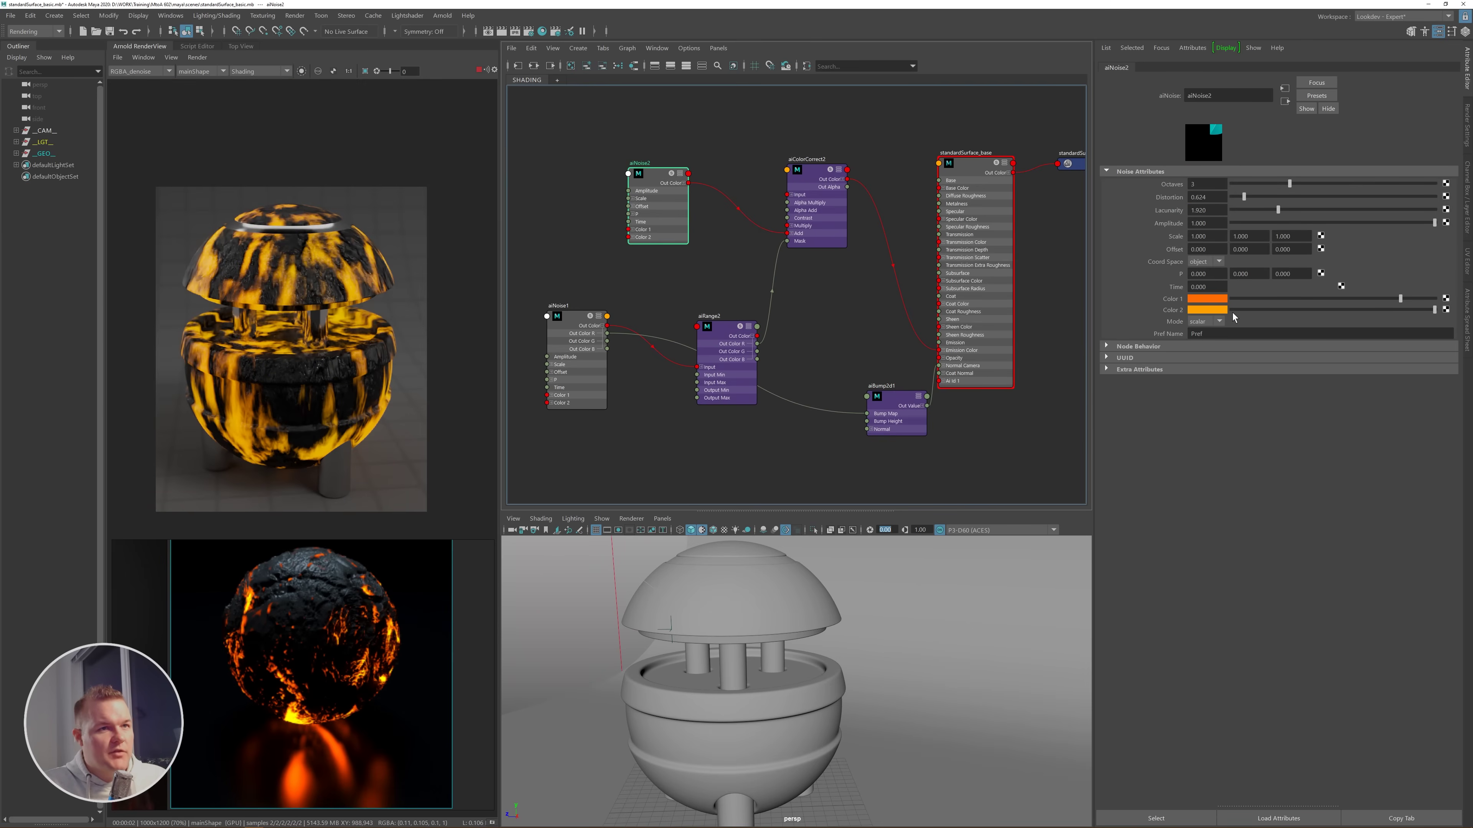
{"action": "left_click", "coordinate": [1210, 310]}
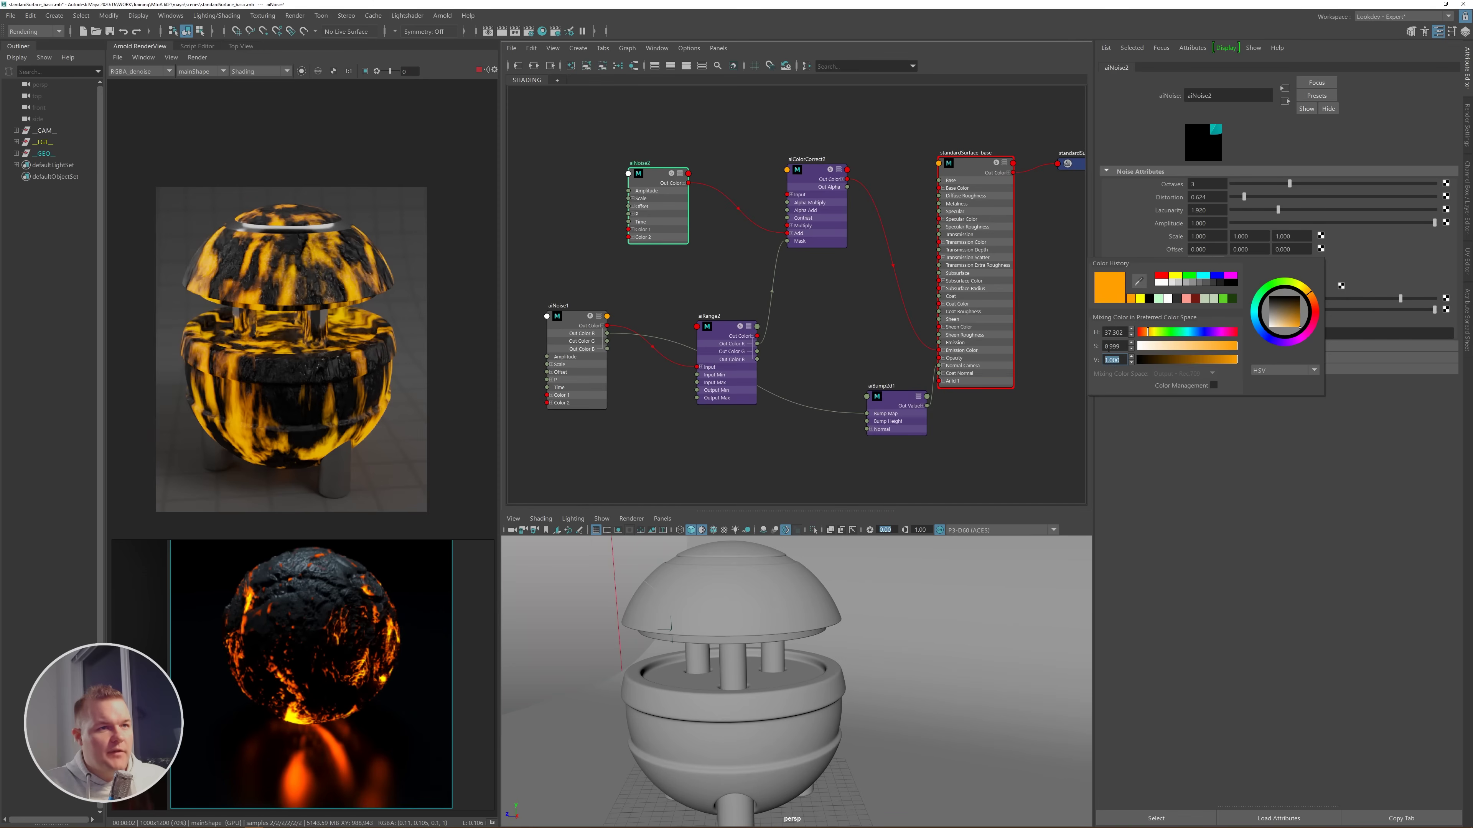
{"action": "left_click", "coordinate": [1212, 298]}
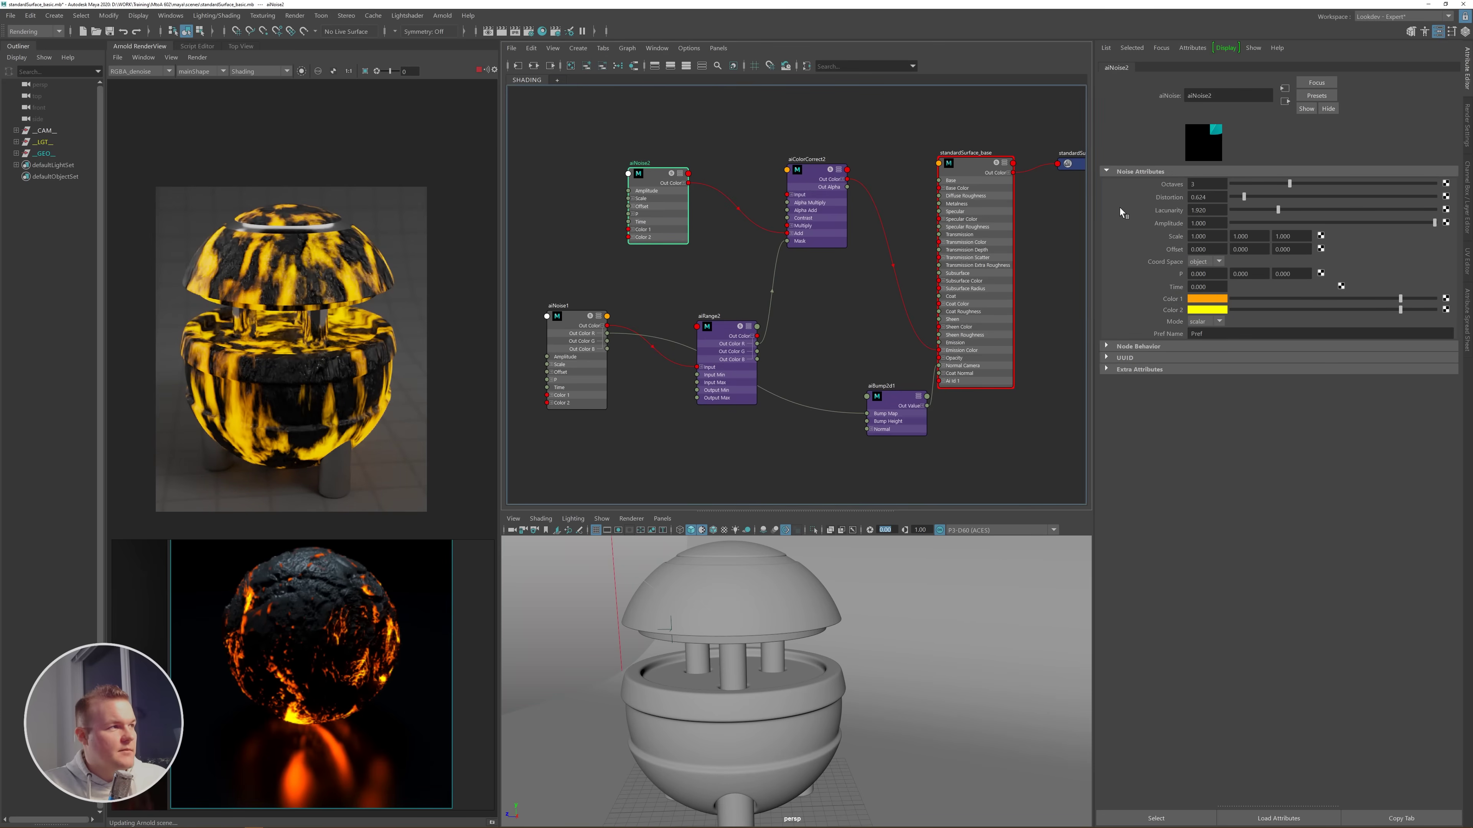
{"action": "scroll", "coordinate": [280, 498], "scroll_direction": "up", "scroll_amount": 4}
{"action": "scroll", "coordinate": [297, 445], "scroll_direction": "down", "scroll_amount": 2}
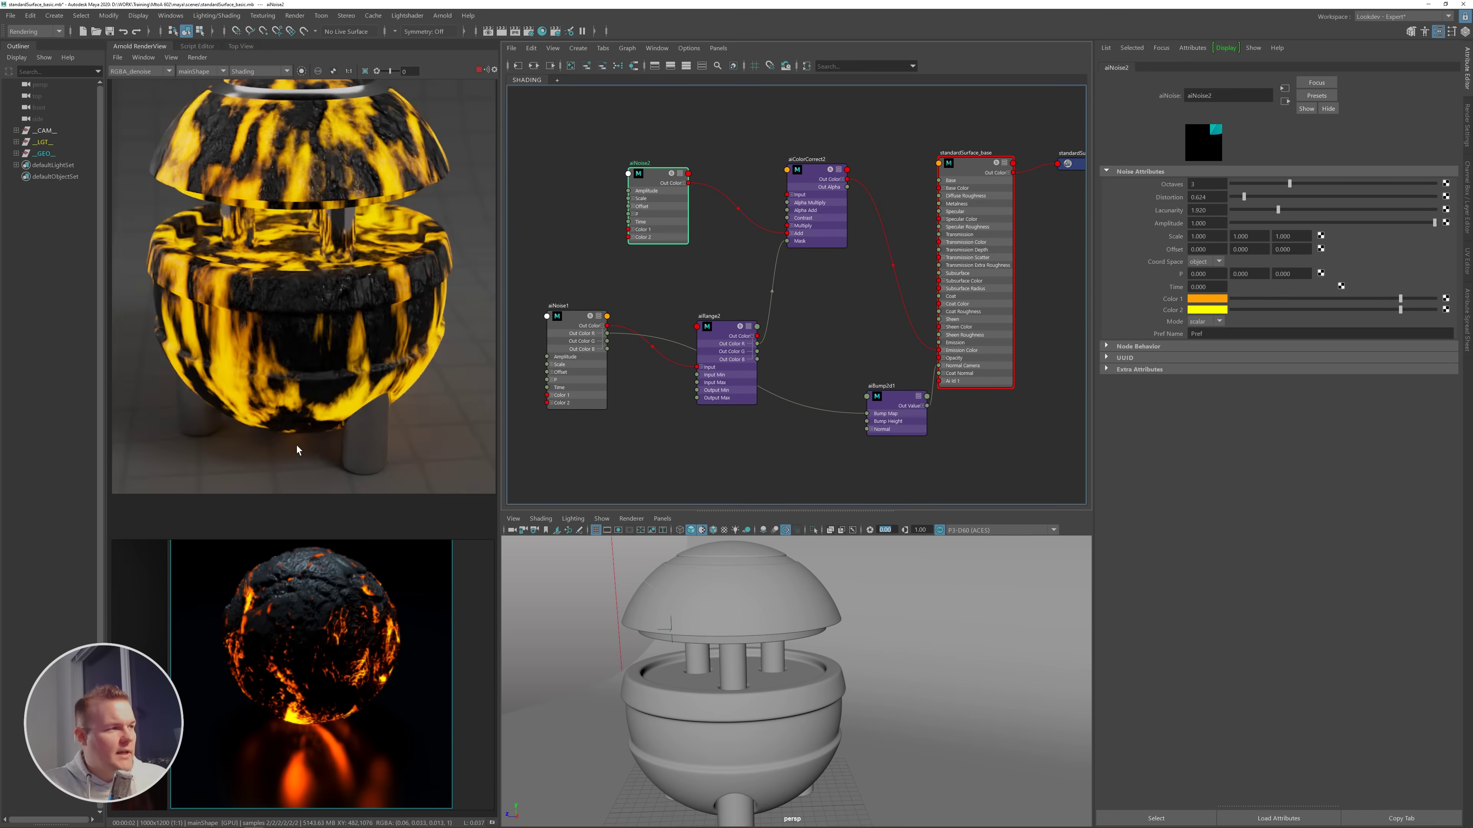
- Check the lava glow with the sky light of the __LGT__ group hidden, and show the light again
{"action": "left_click", "coordinate": [16, 141]}
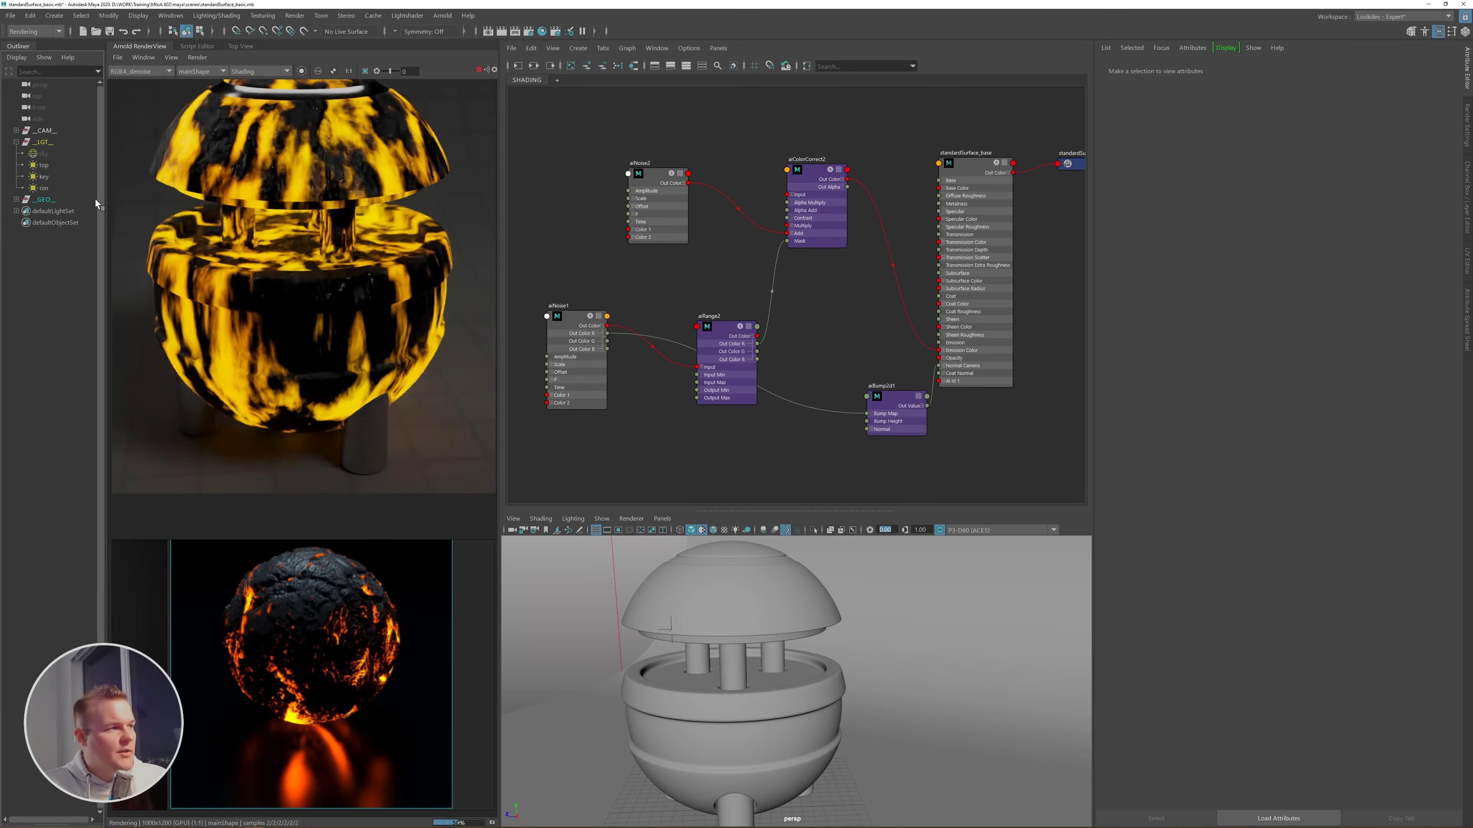
{"action": "scroll", "coordinate": [286, 296], "scroll_direction": "down", "scroll_amount": 3}
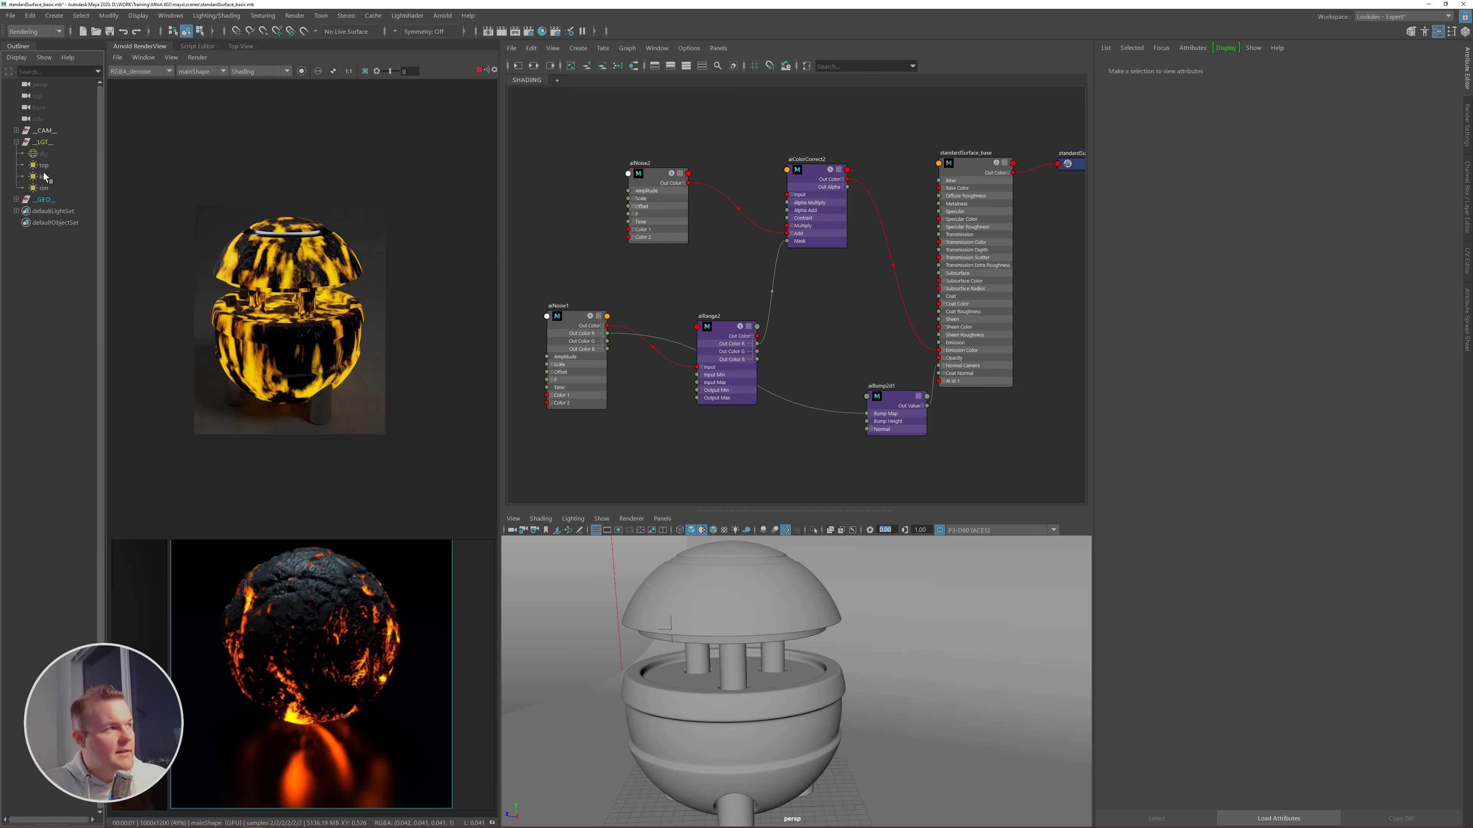
{"action": "left_click", "coordinate": [52, 155]}
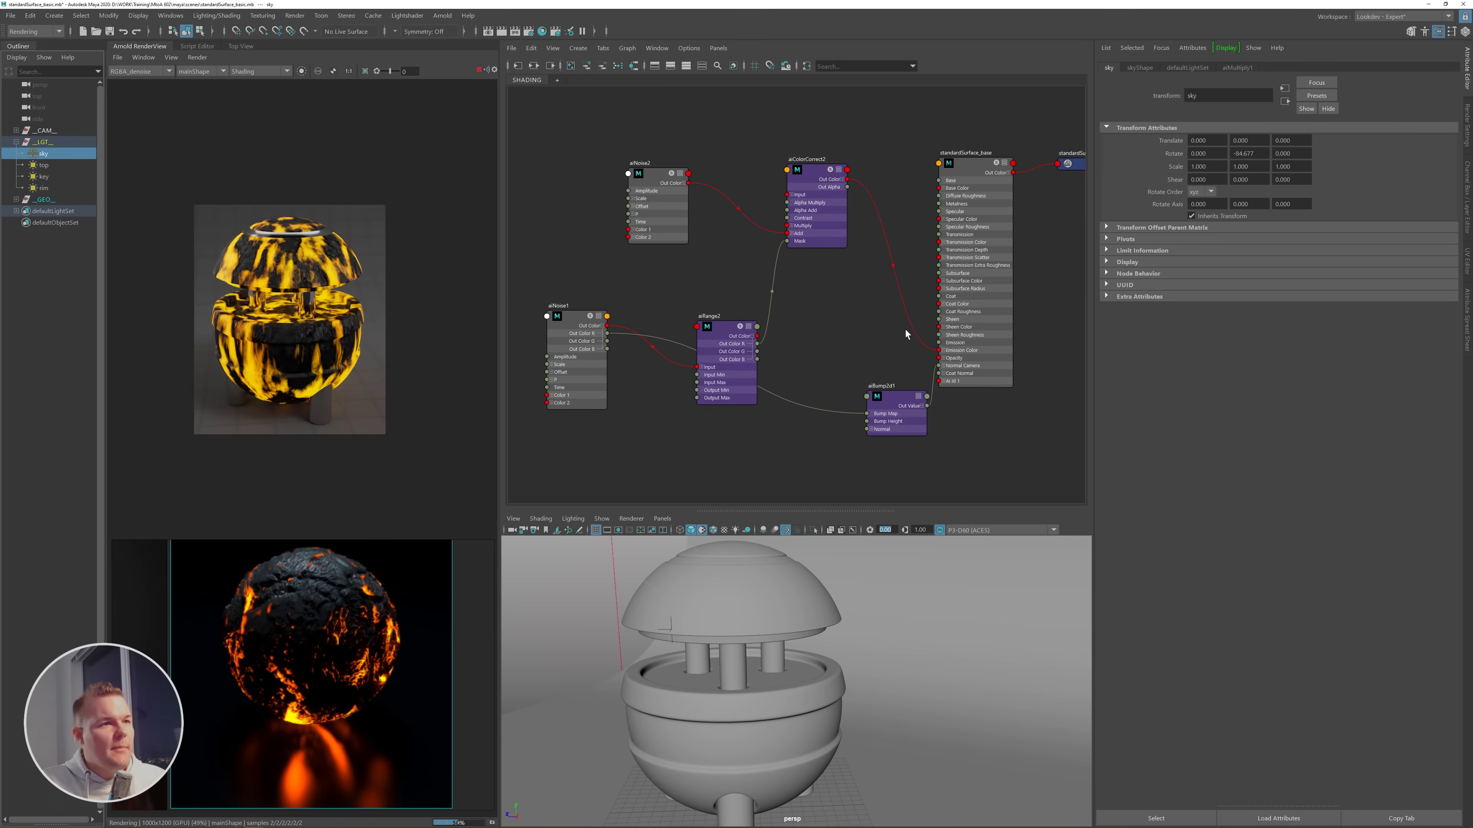
- Move the aiBump2d node closer to the aiRange node in the shading graph
{"action": "left_click_drag", "start_coordinate": [897, 400], "coordinate": [844, 382]}
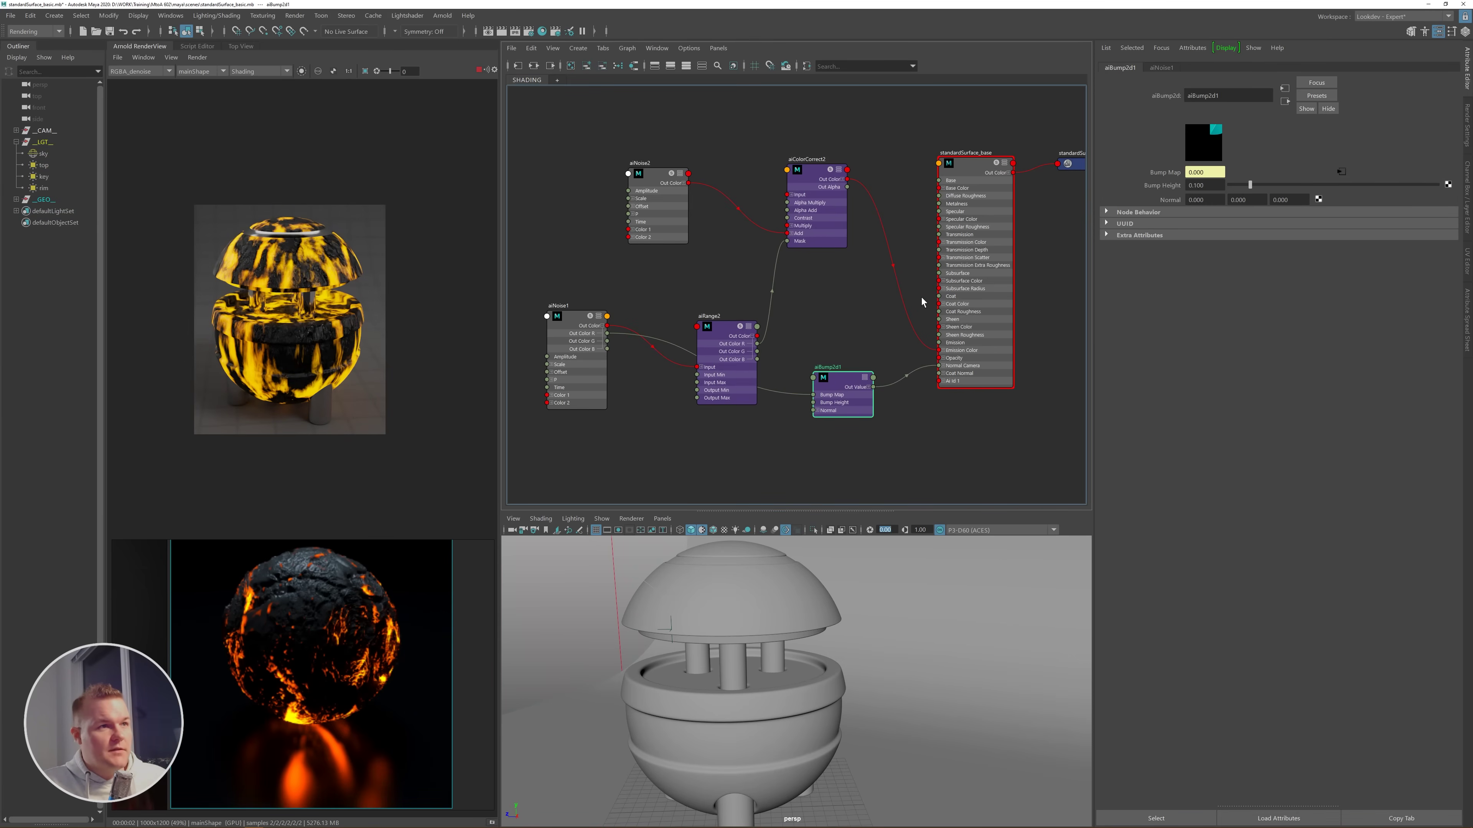
- Reset the standardSurface_base material by applying the saved base preset in full
{"action": "left_click", "coordinate": [975, 173]}
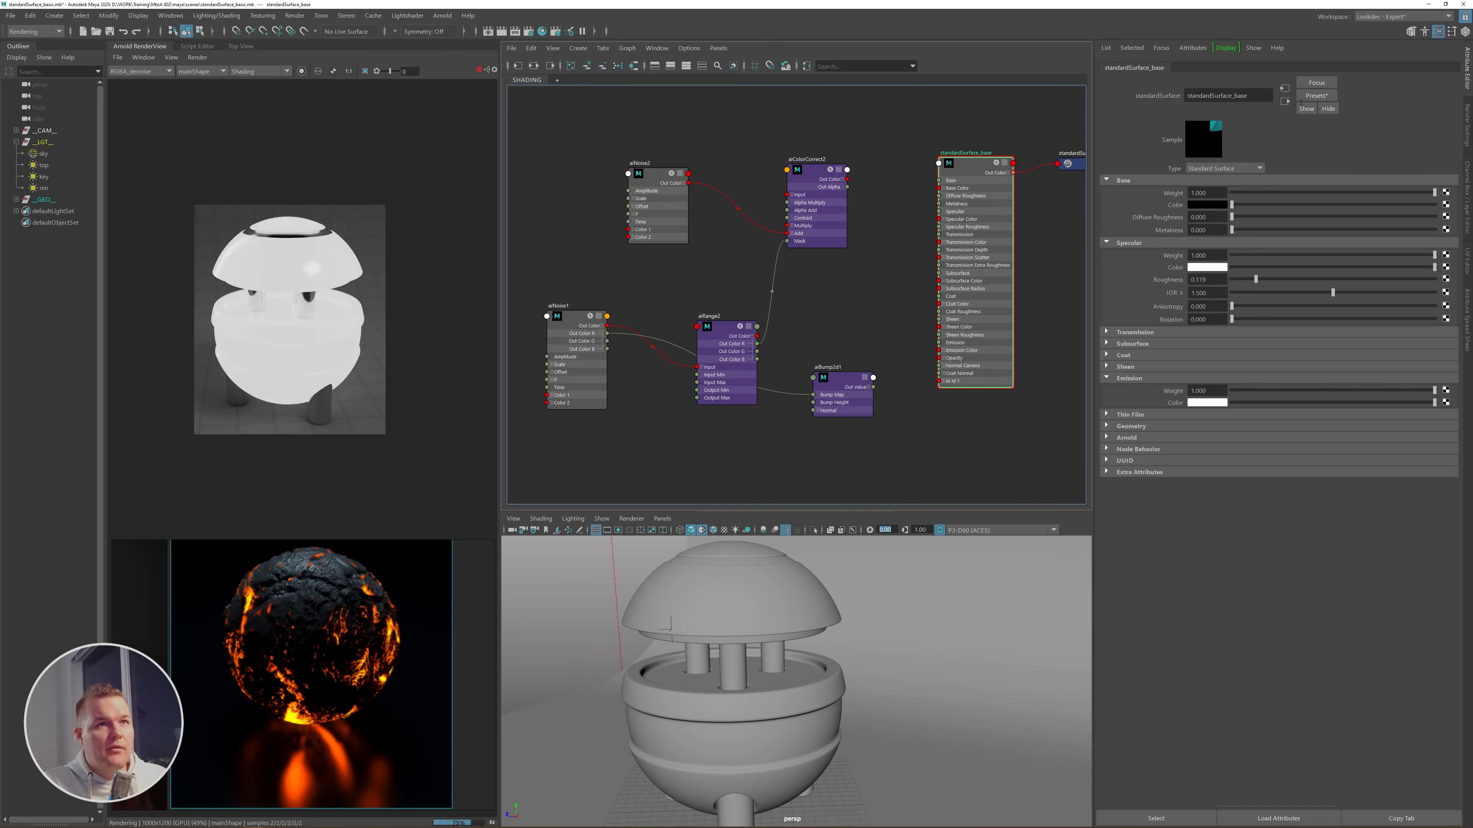
{"action": "left_click", "coordinate": [1313, 96]}
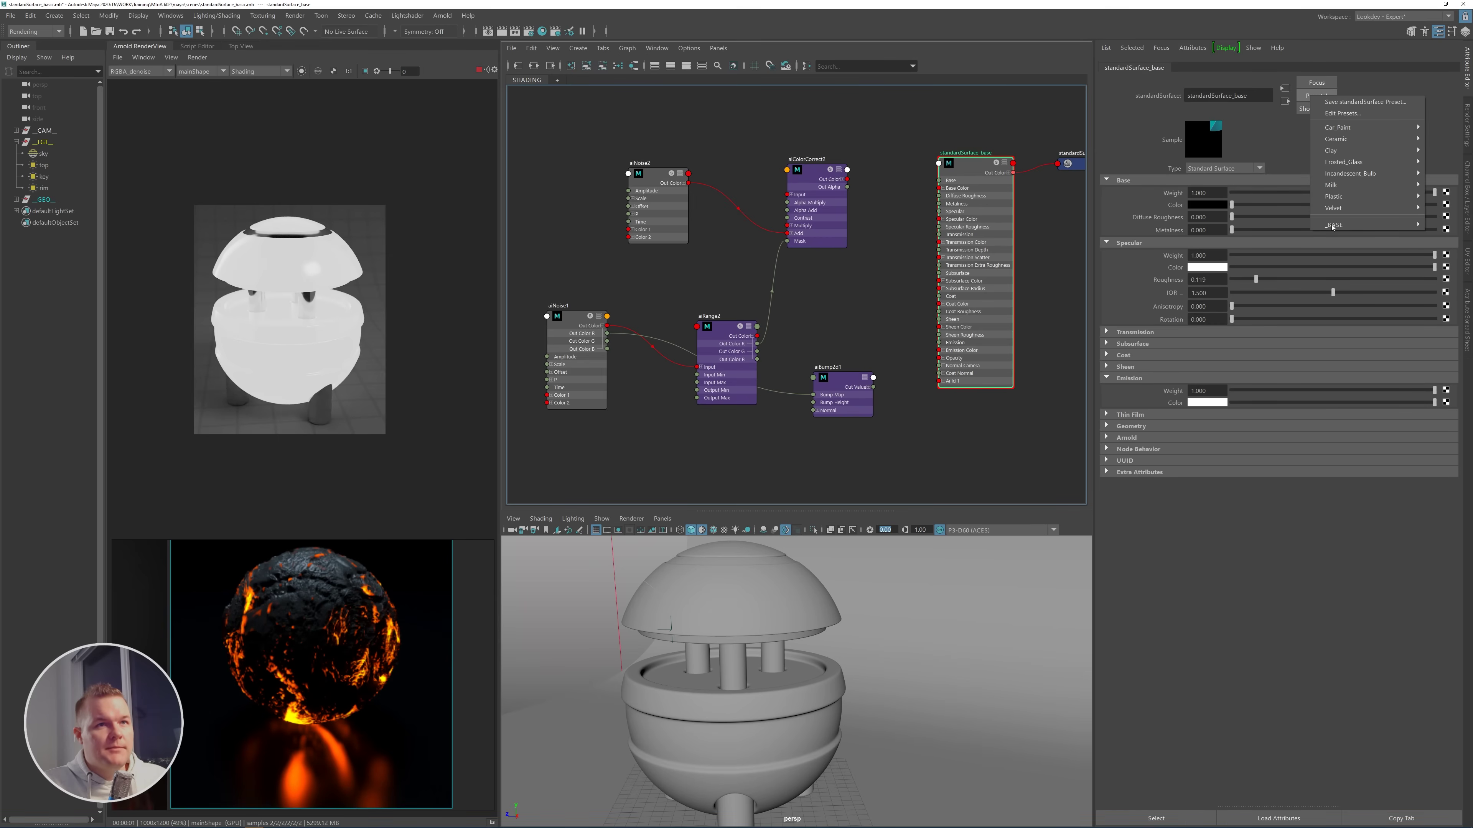
{"action": "mouse_move", "coordinate": [1332, 226]}
{"action": "left_click", "coordinate": [1264, 225]}
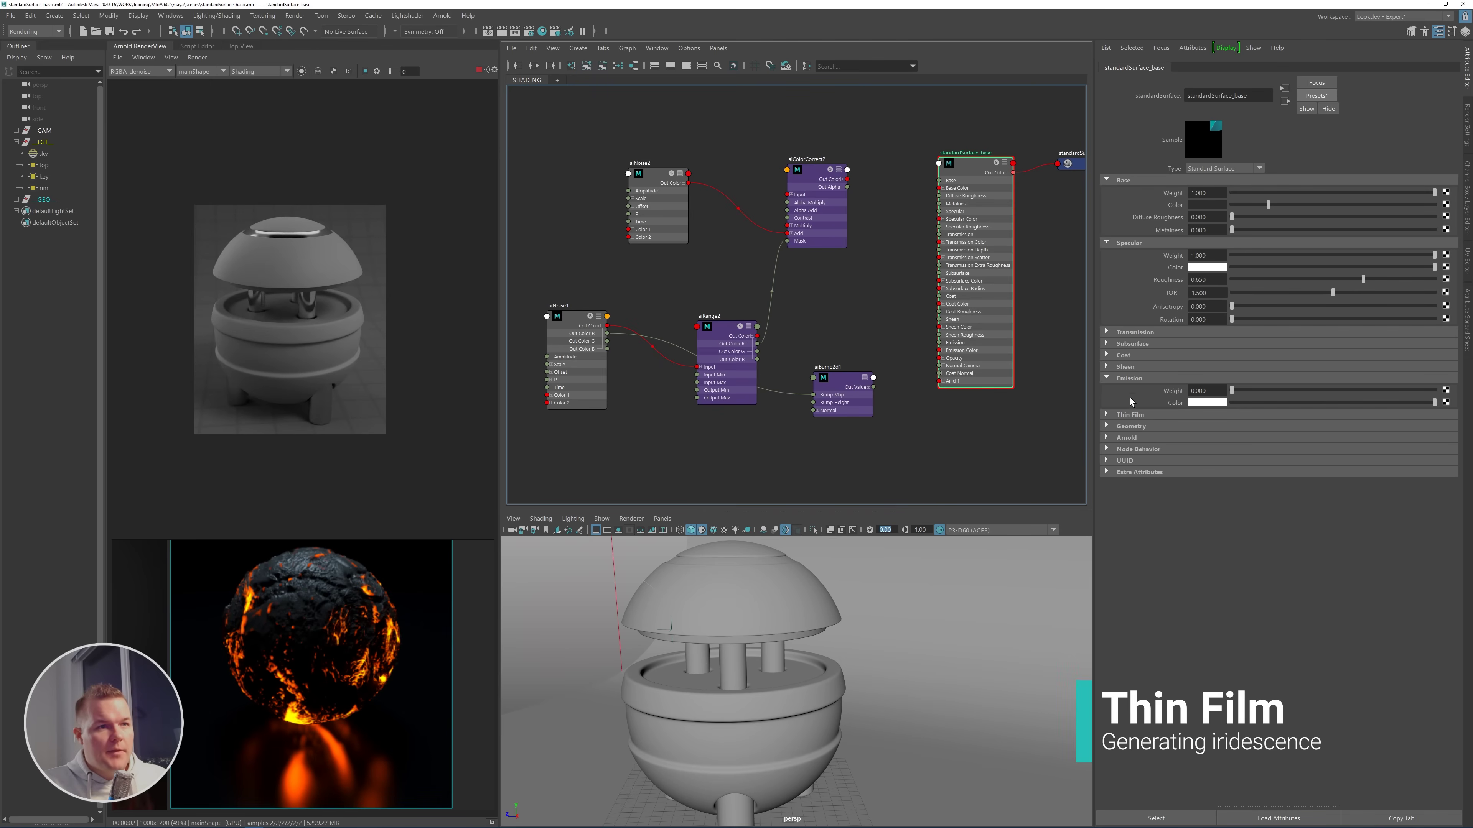
{"action": "left_click", "coordinate": [1129, 378]}
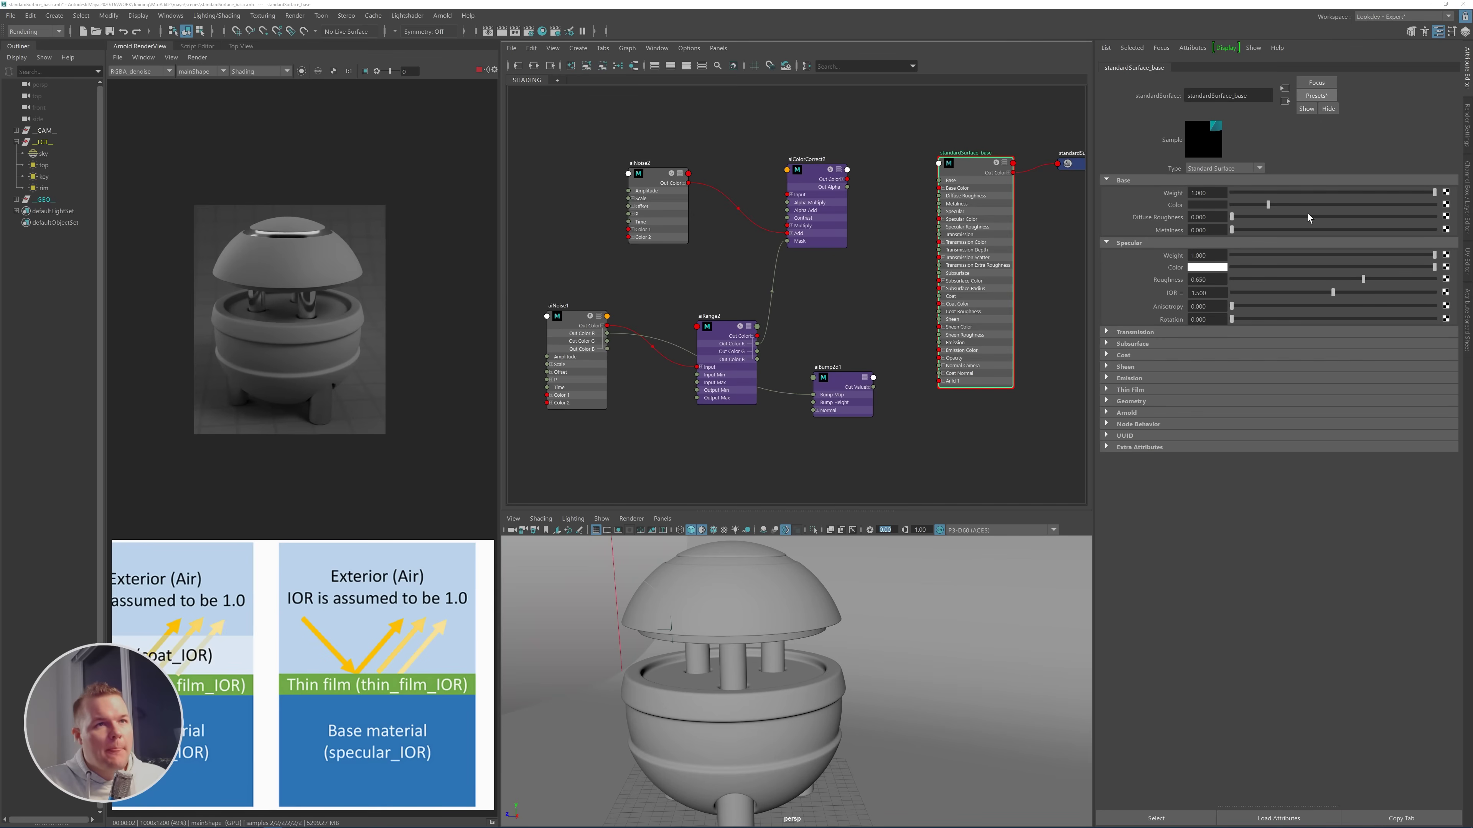
- Set the material's Metalness to 1 and its specular Roughness to about 0.3
{"action": "double_click", "coordinate": [1204, 230]}
{"action": "type", "text": "1"}
{"action": "key", "text": "Return"}
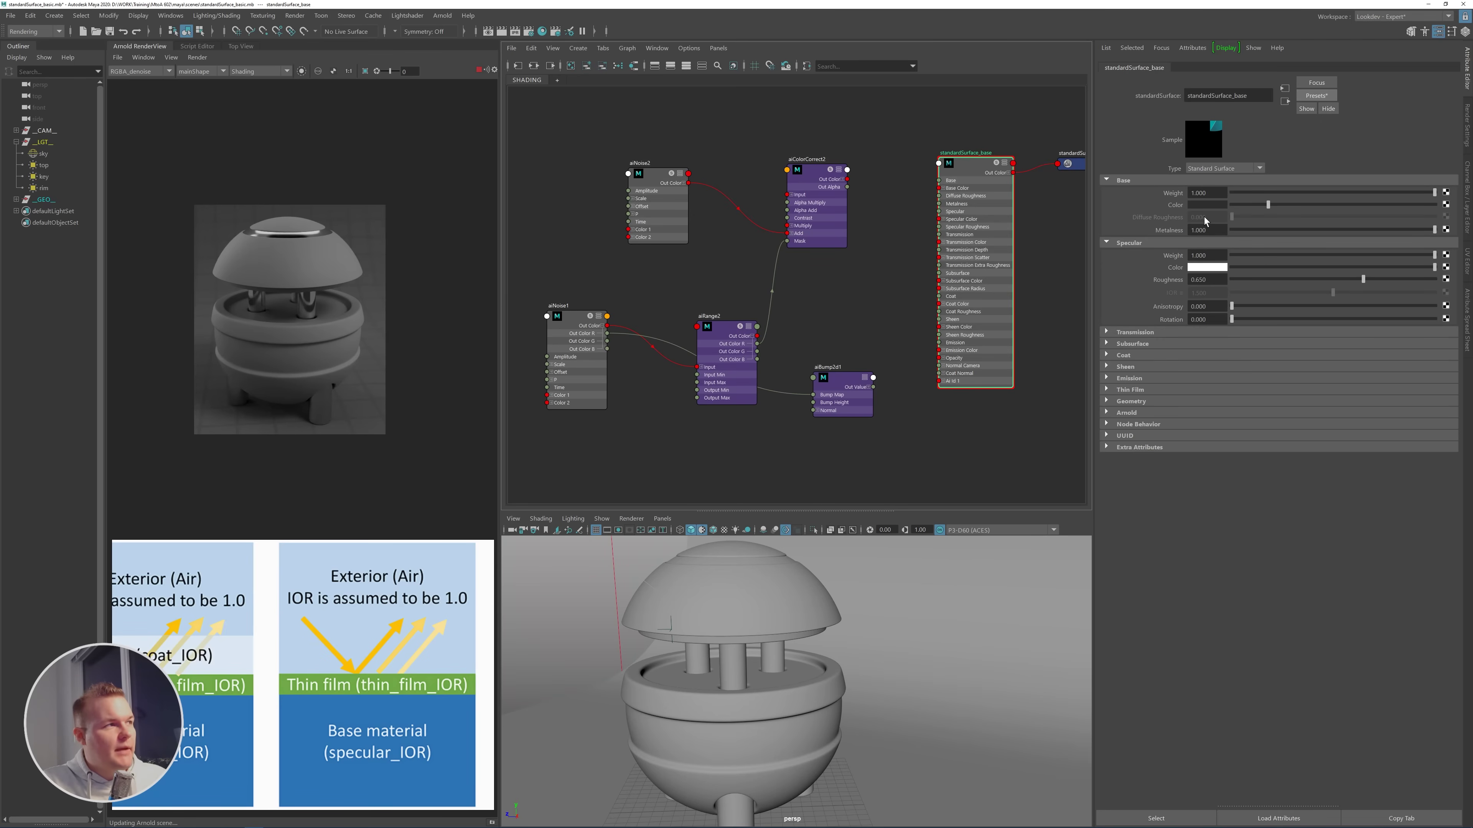
{"action": "left_click", "coordinate": [1292, 279]}
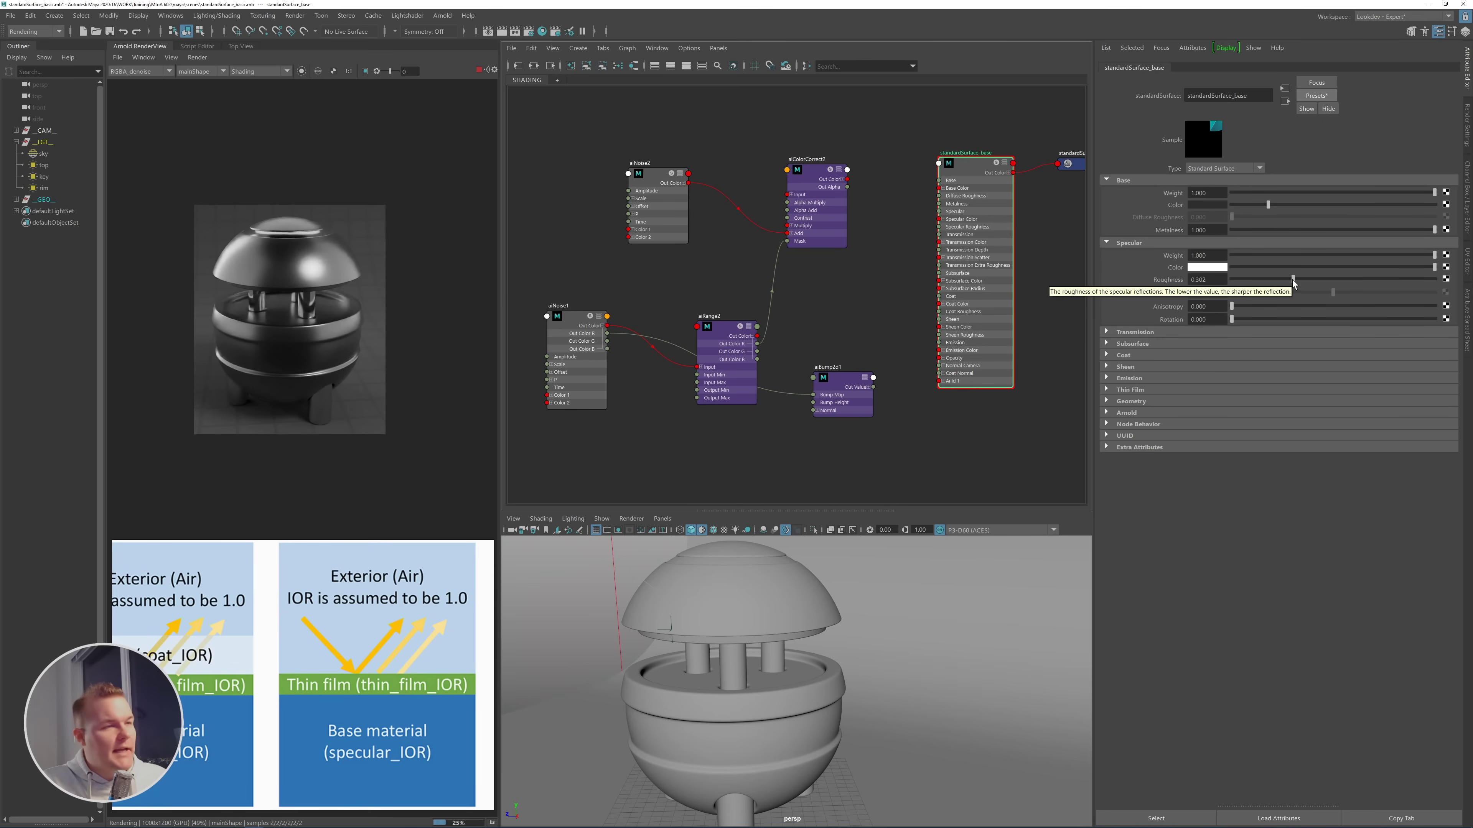
- Set the material's Thin Film Thickness to 450
{"action": "left_click", "coordinate": [1160, 389]}
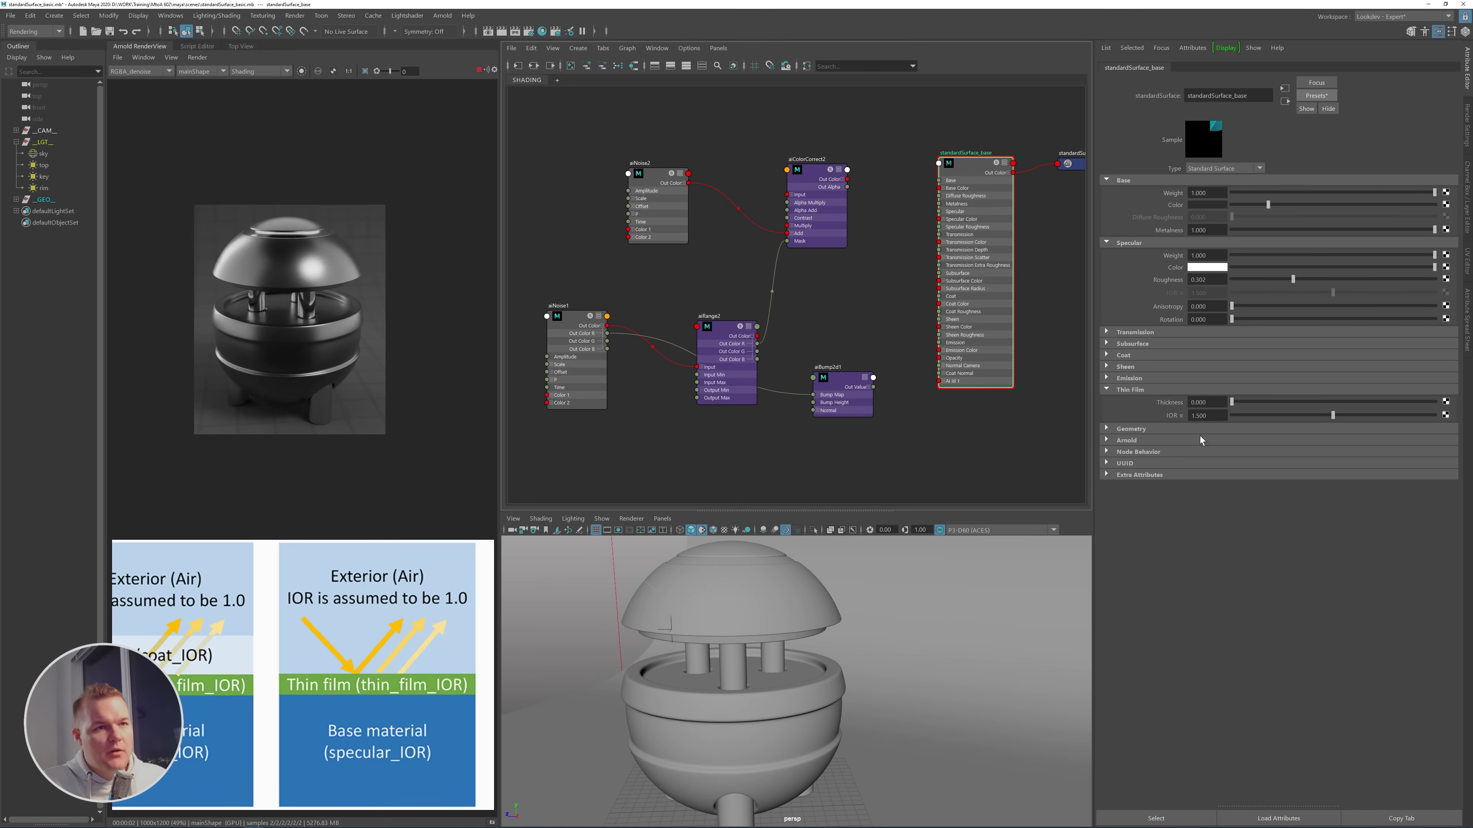
{"action": "left_click", "coordinate": [1216, 402]}
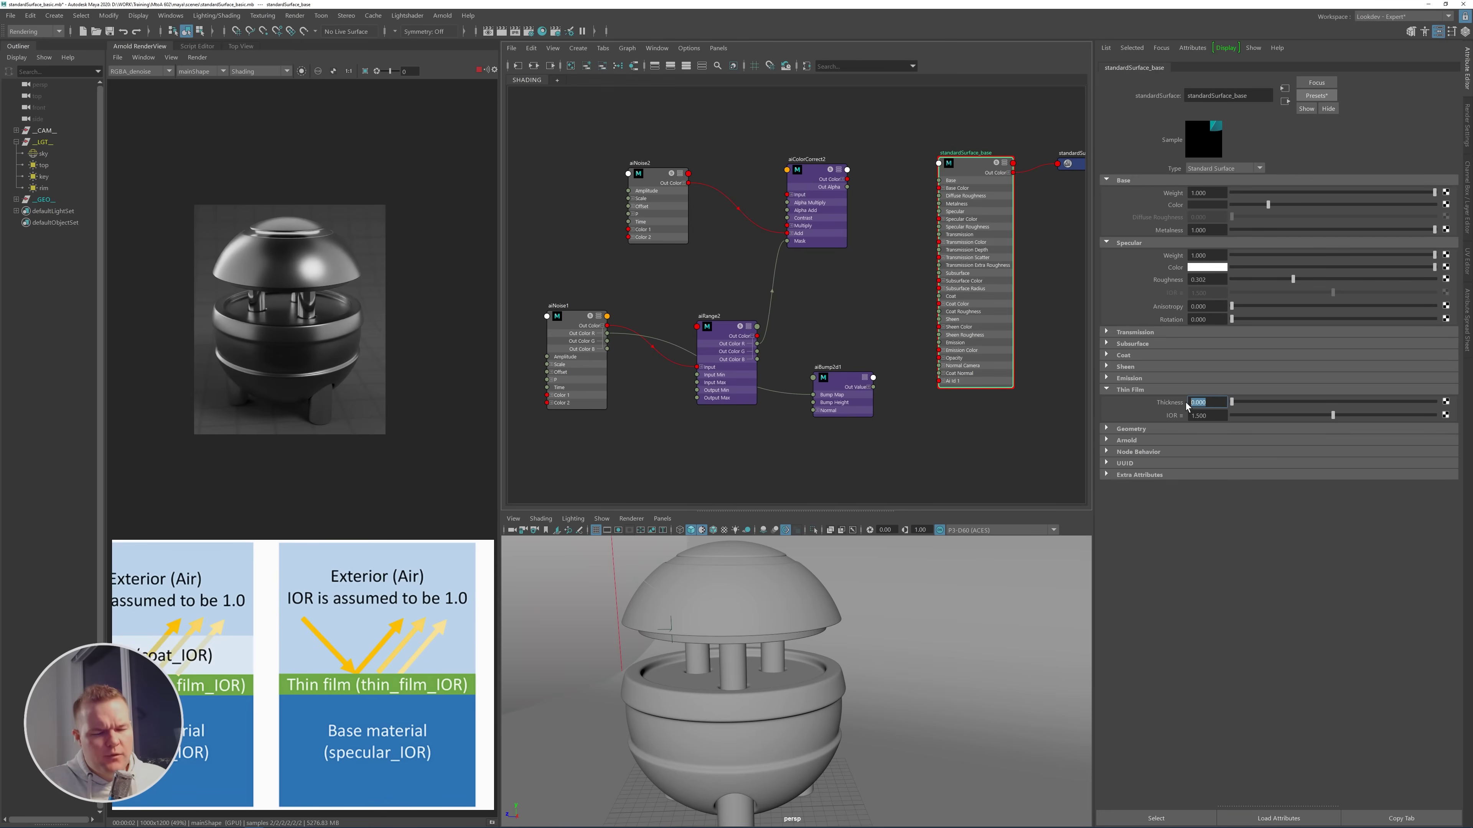
{"action": "type", "text": "4"}
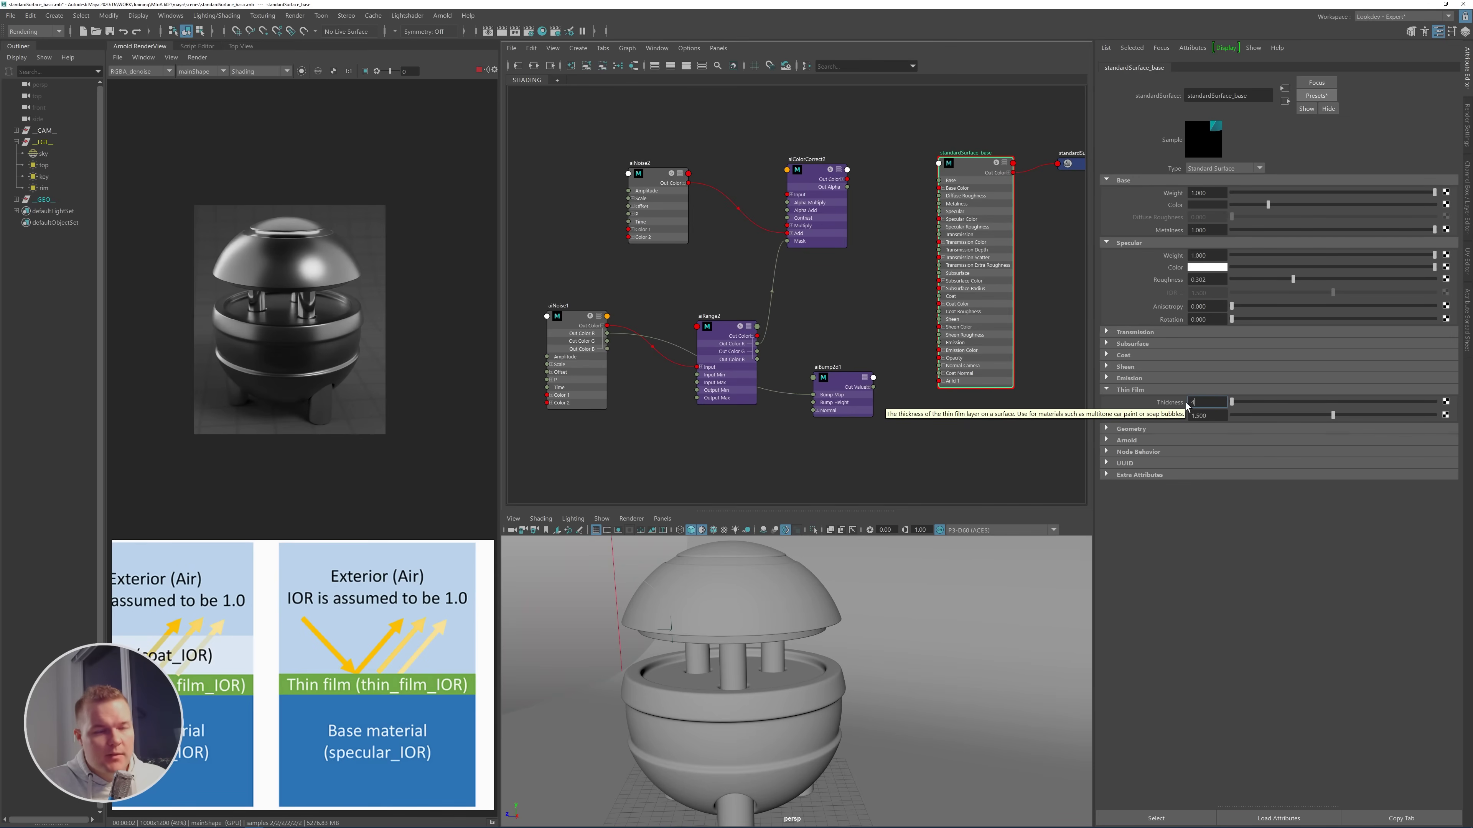
{"action": "type", "text": "50"}
{"action": "key", "text": "Return"}
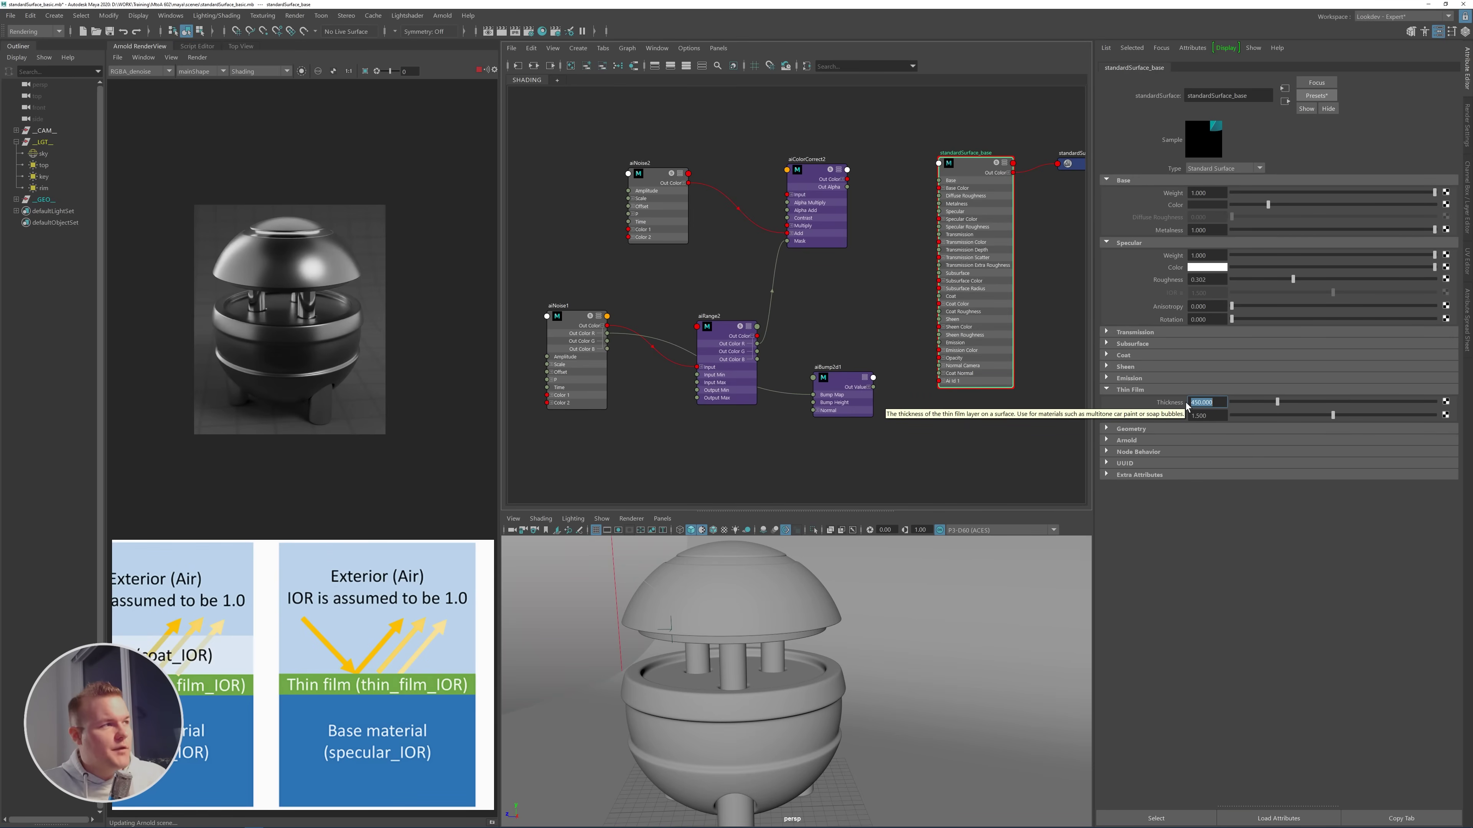
- Adjust the Thin Film IOR to about 1.58 and fine-tune the film Thickness to about 438
{"action": "scroll", "coordinate": [313, 292], "scroll_direction": "up", "scroll_amount": 2}
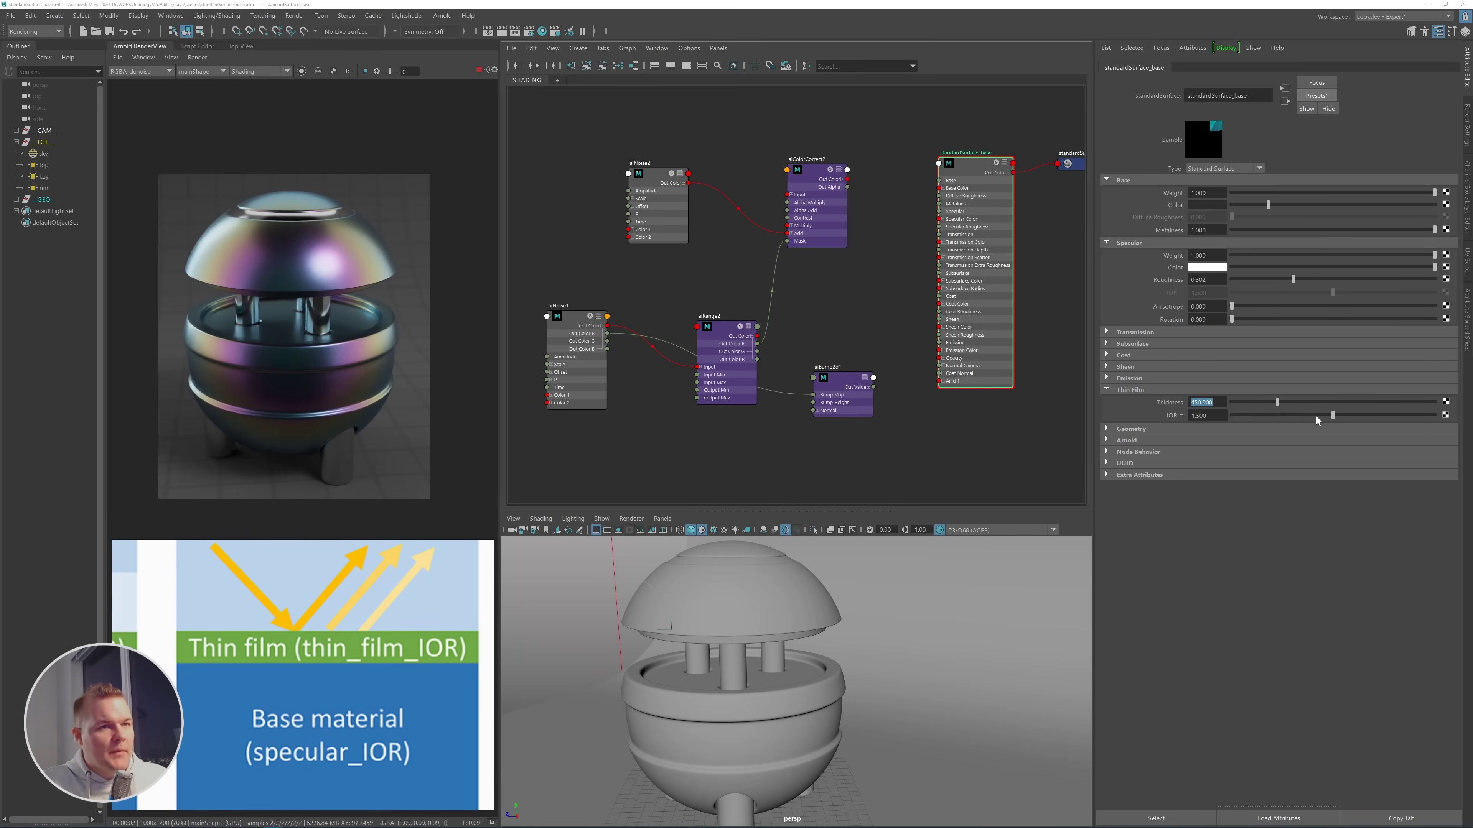
{"action": "left_click_drag", "start_coordinate": [1332, 415], "coordinate": [1338, 415]}
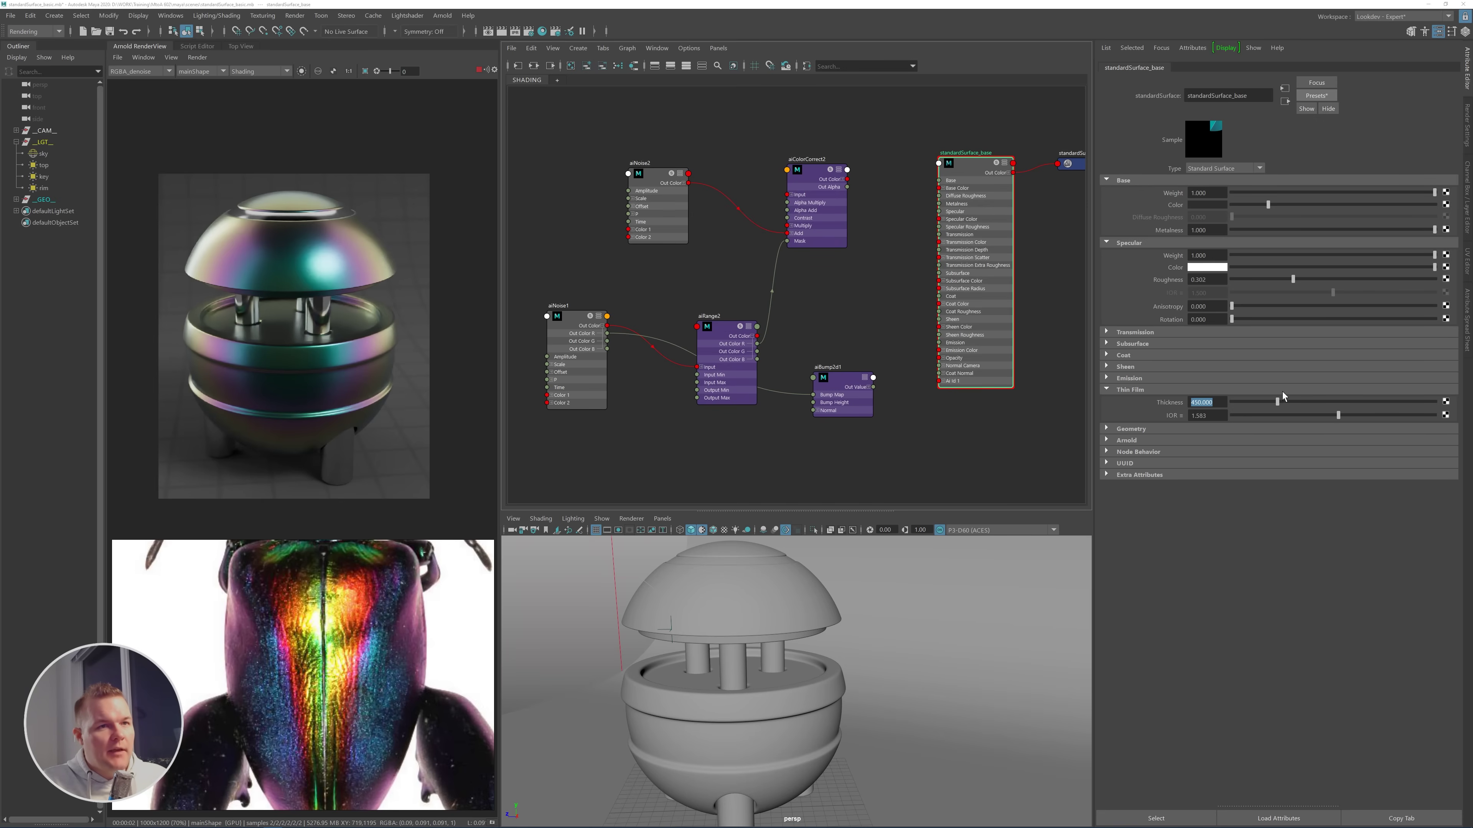
{"action": "left_click_drag", "start_coordinate": [1274, 399], "coordinate": [1278, 403]}
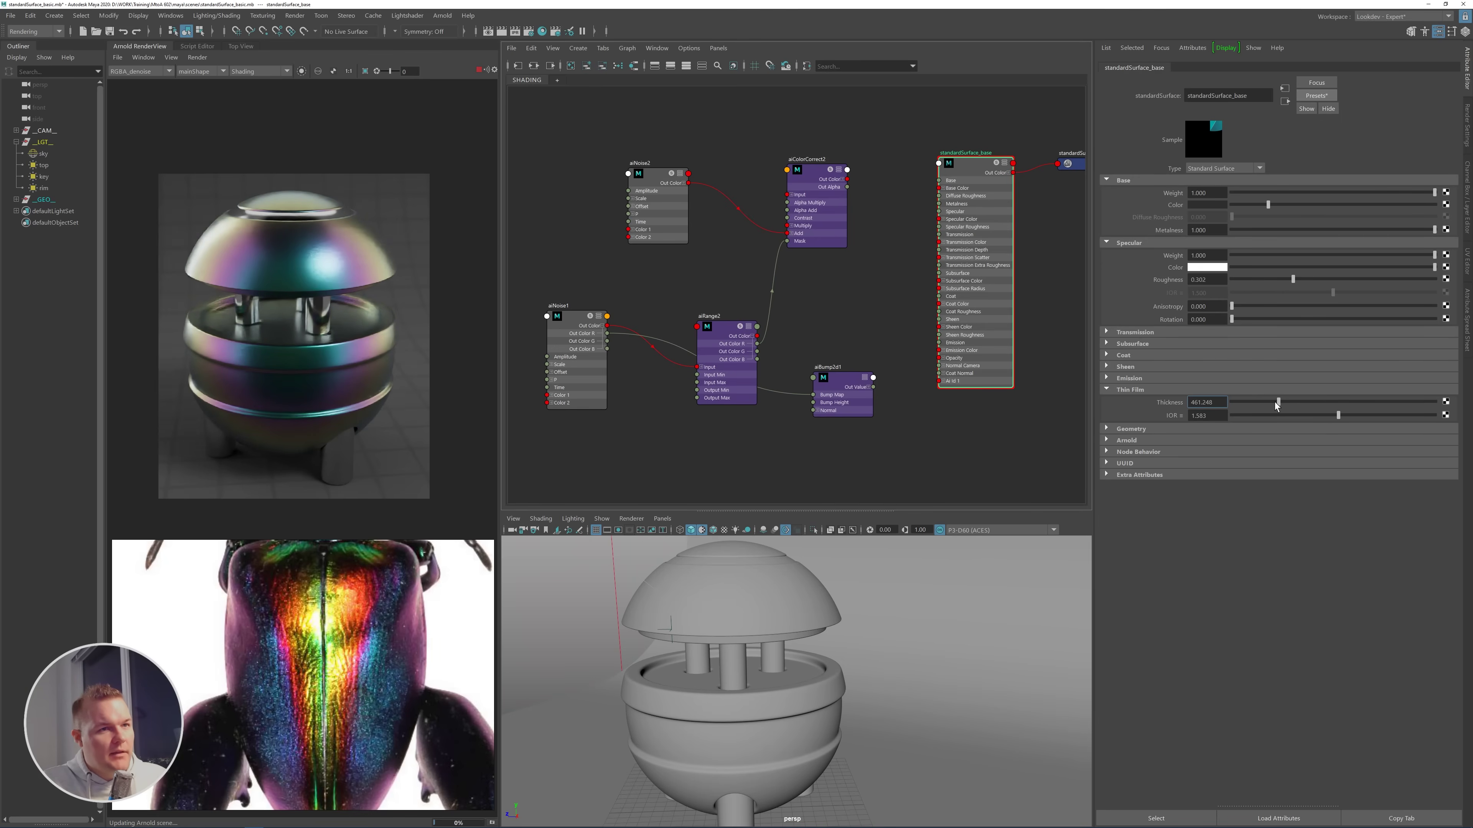
- Add an aiRange node to the shading graph and place it below the existing range and bump nodes
{"action": "middle_click_drag", "start_coordinate": [665, 447], "coordinate": [699, 430]}
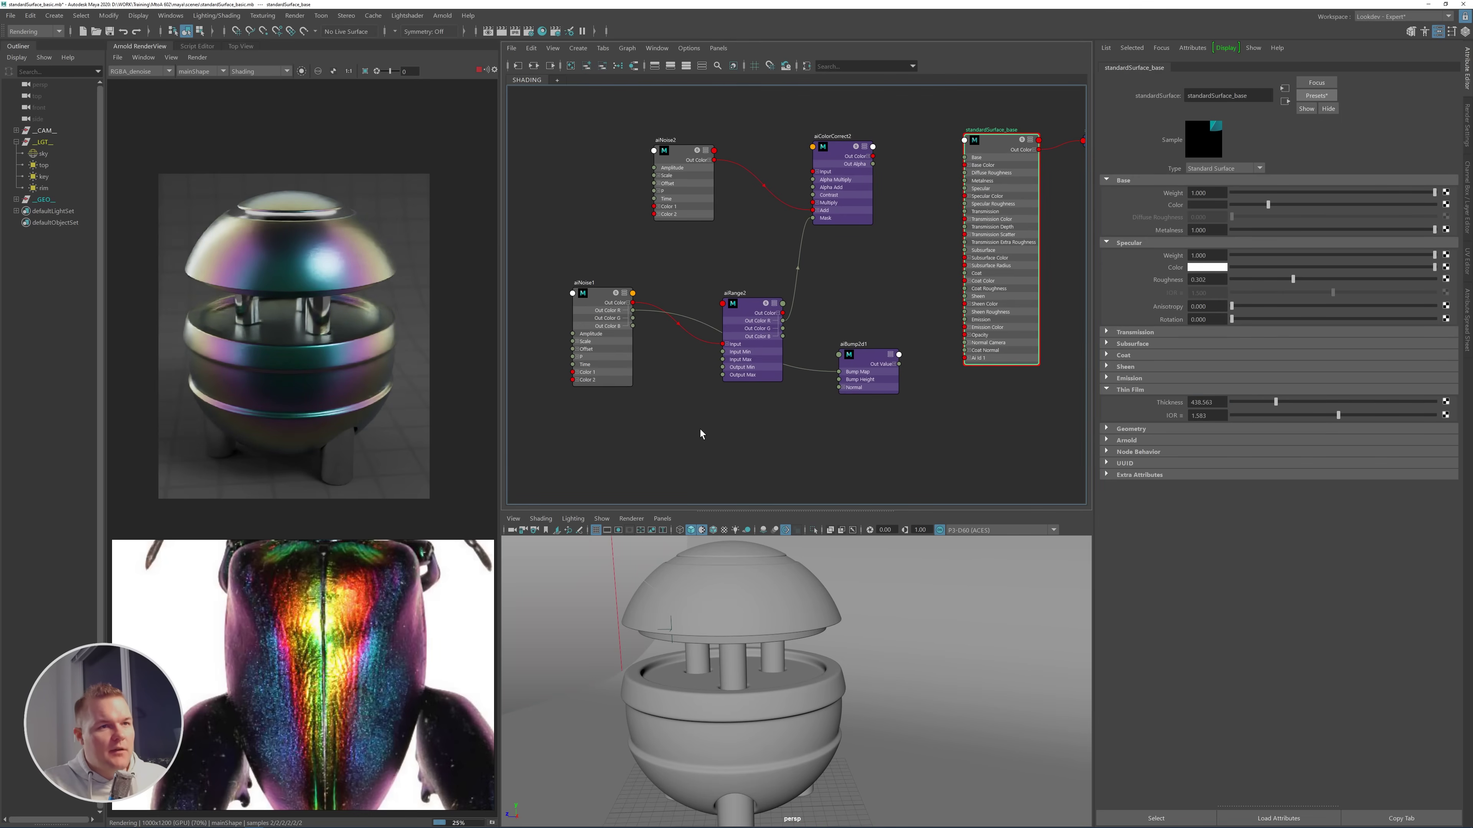
{"action": "left_click", "coordinate": [699, 430]}
{"action": "key", "text": "Tab"}
{"action": "type", "text": "air"}
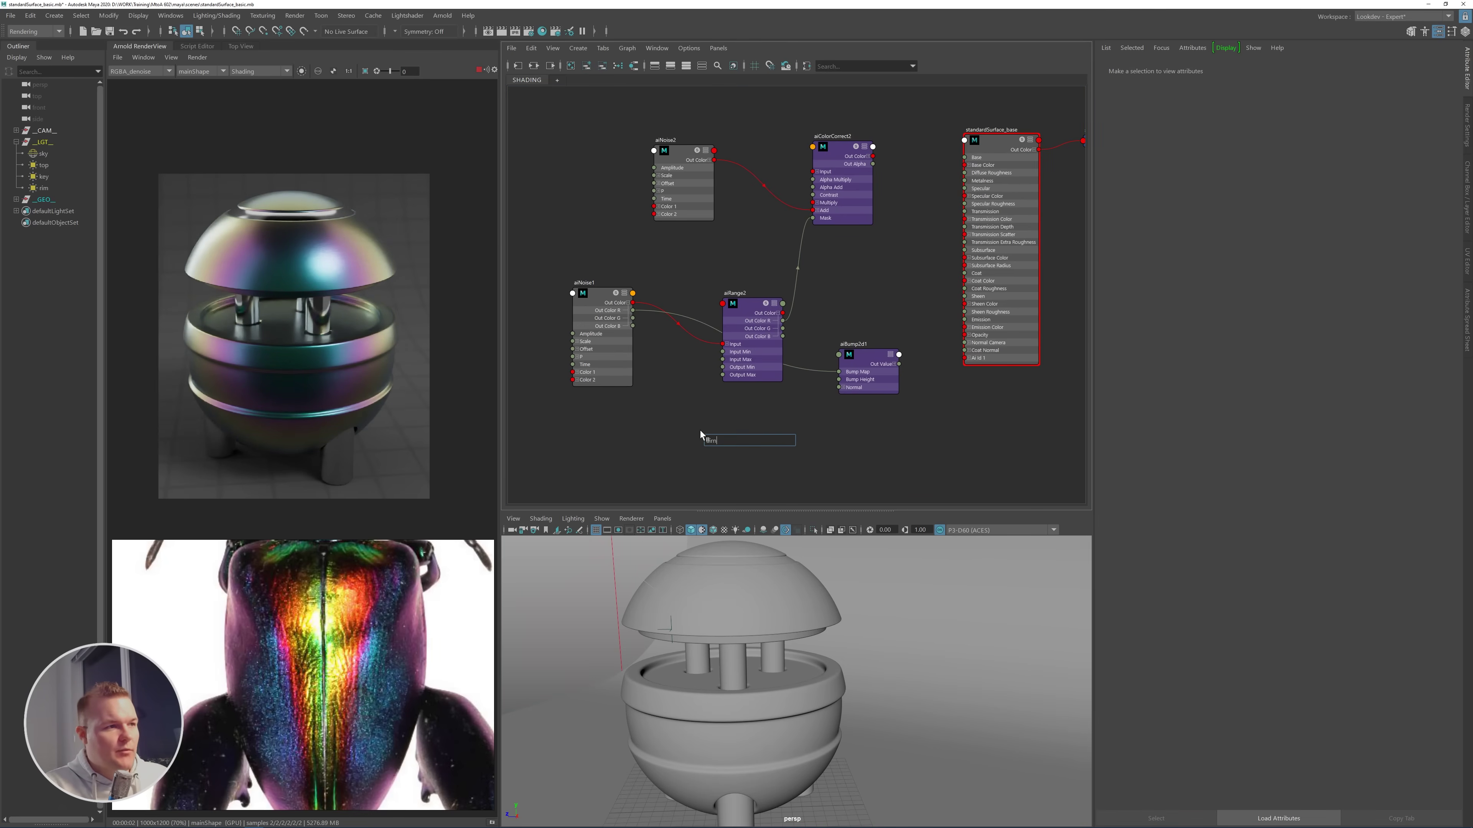
{"action": "key", "text": "Down"}
{"action": "key", "text": "Down"}
{"action": "key", "text": "Down"}
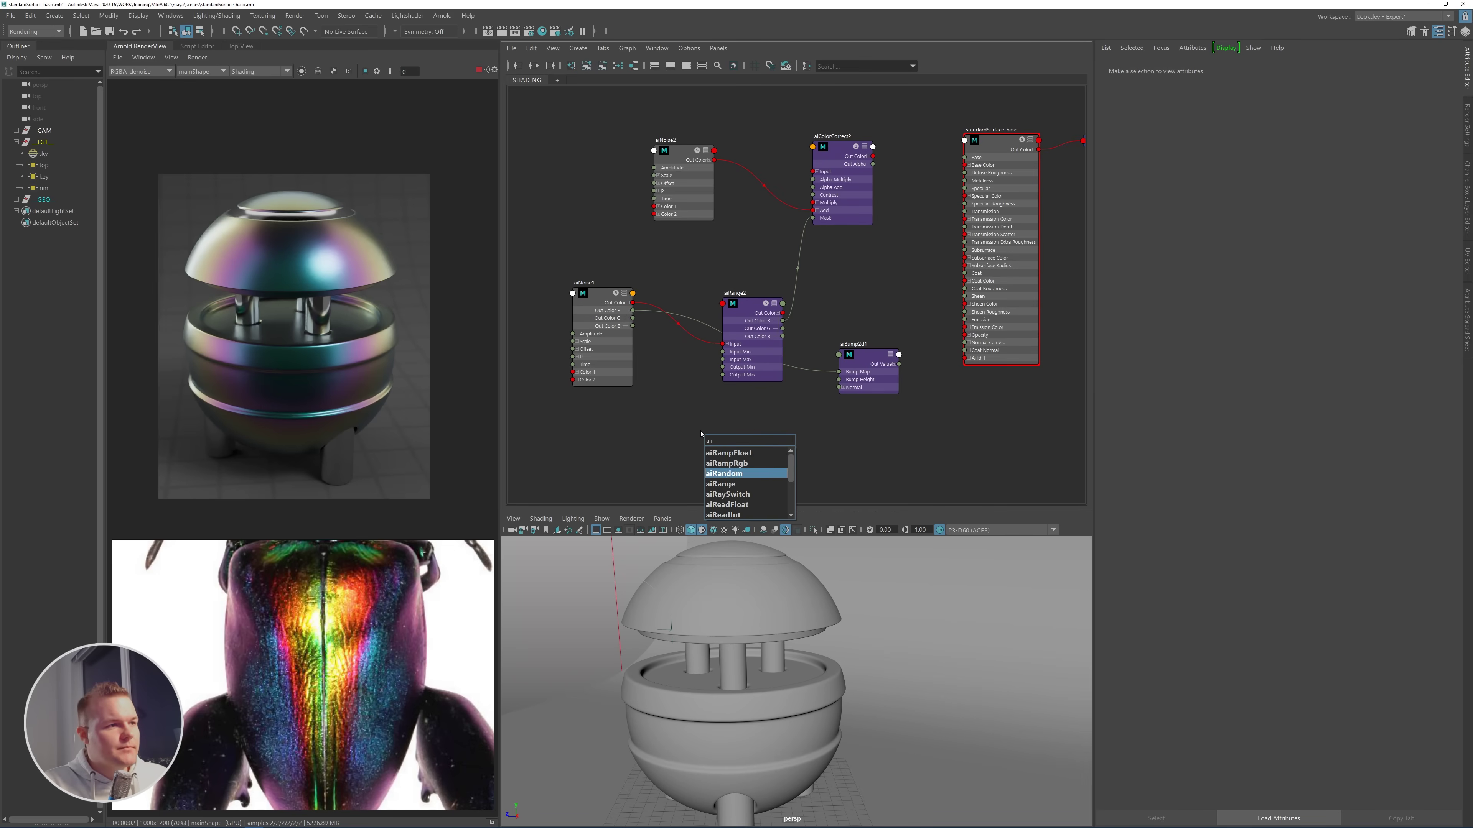
{"action": "key", "text": "Return"}
{"action": "left_click_drag", "start_coordinate": [759, 439], "coordinate": [792, 424]}
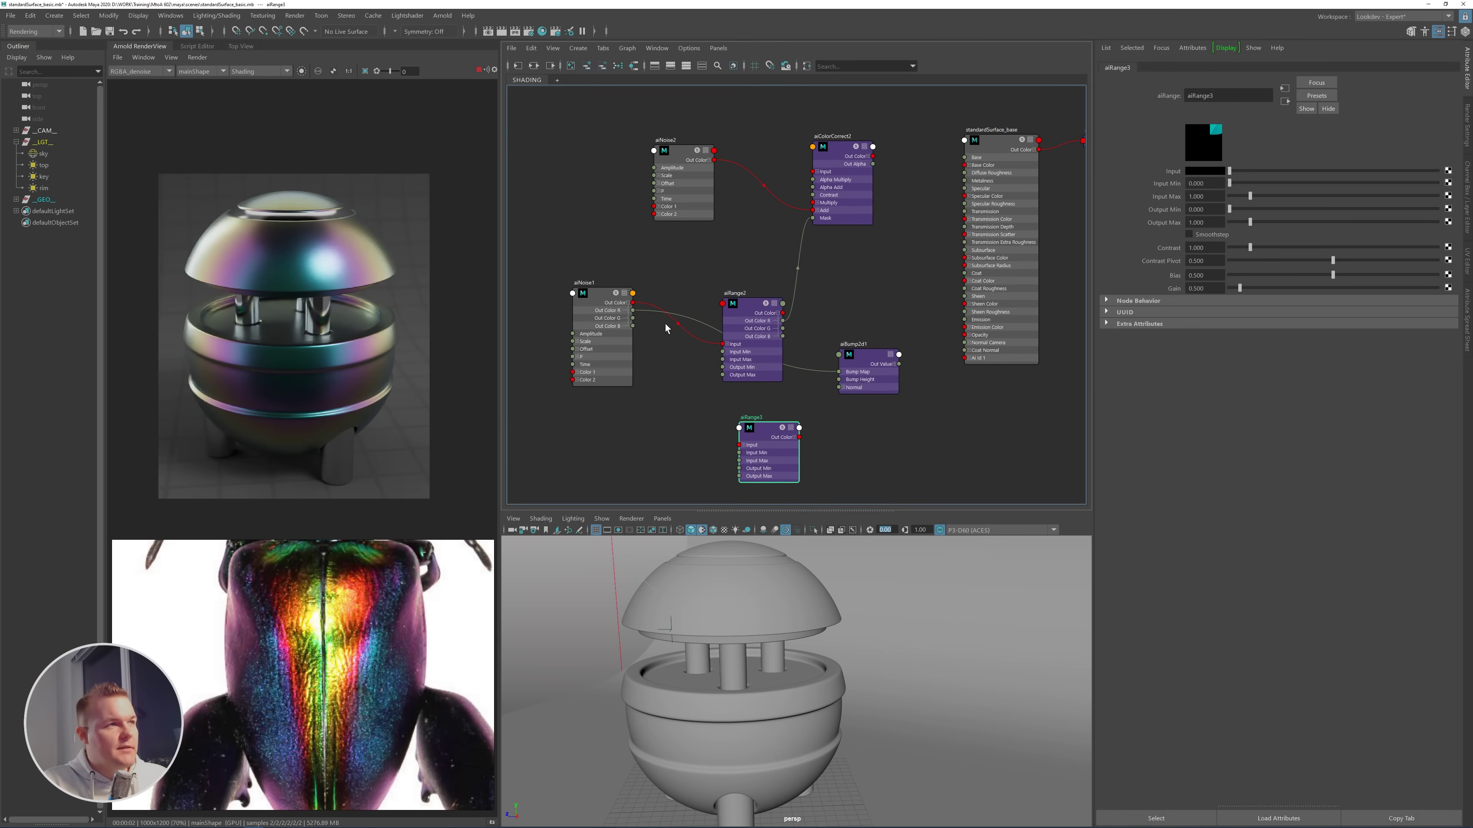
- Add an aiNoise node beside the new aiRange and connect its Out Color to the range's Input
{"action": "key", "text": "Tab"}
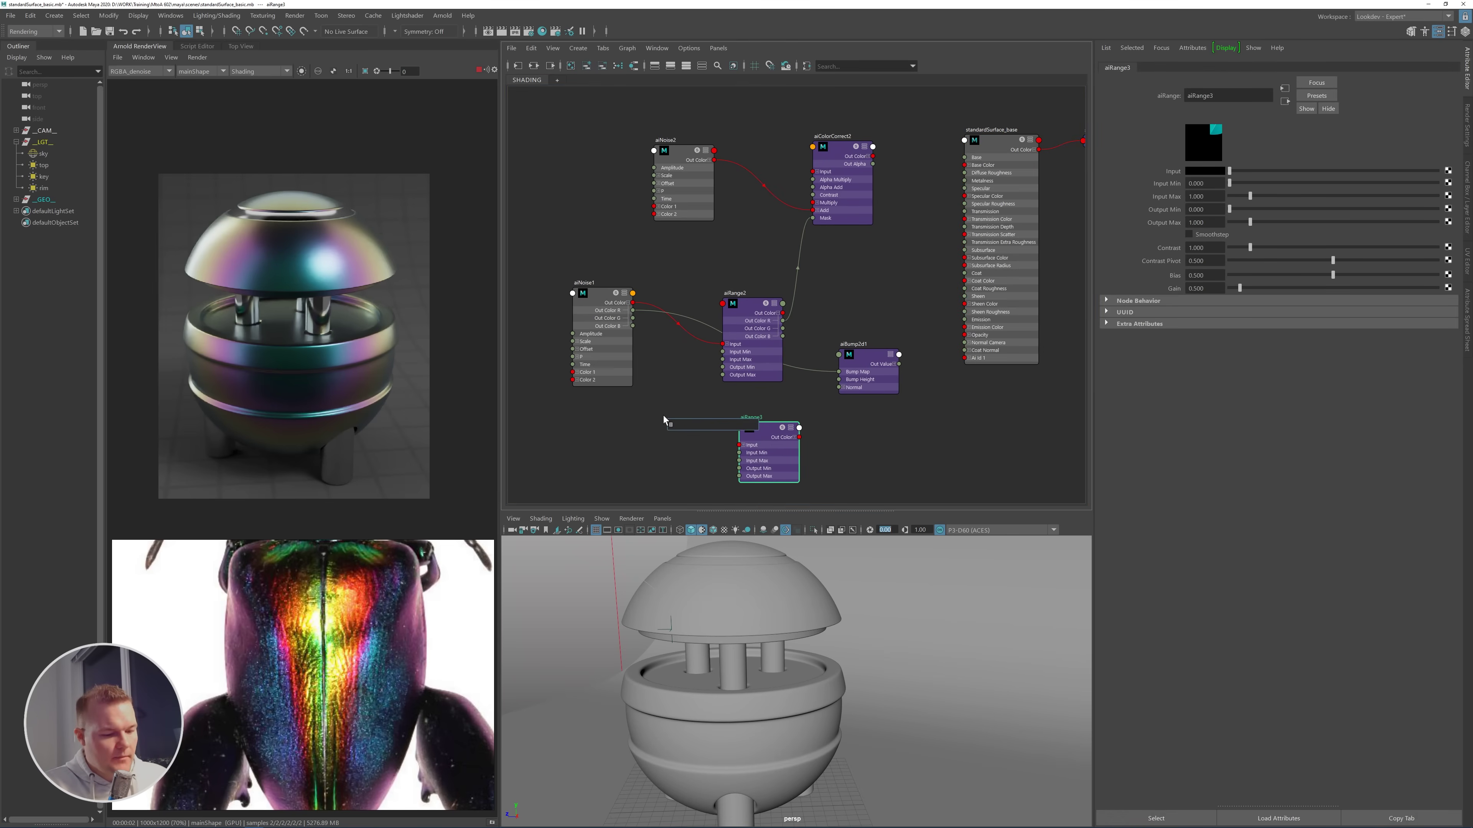
{"action": "type", "text": "ainoi"}
{"action": "key", "text": "Return"}
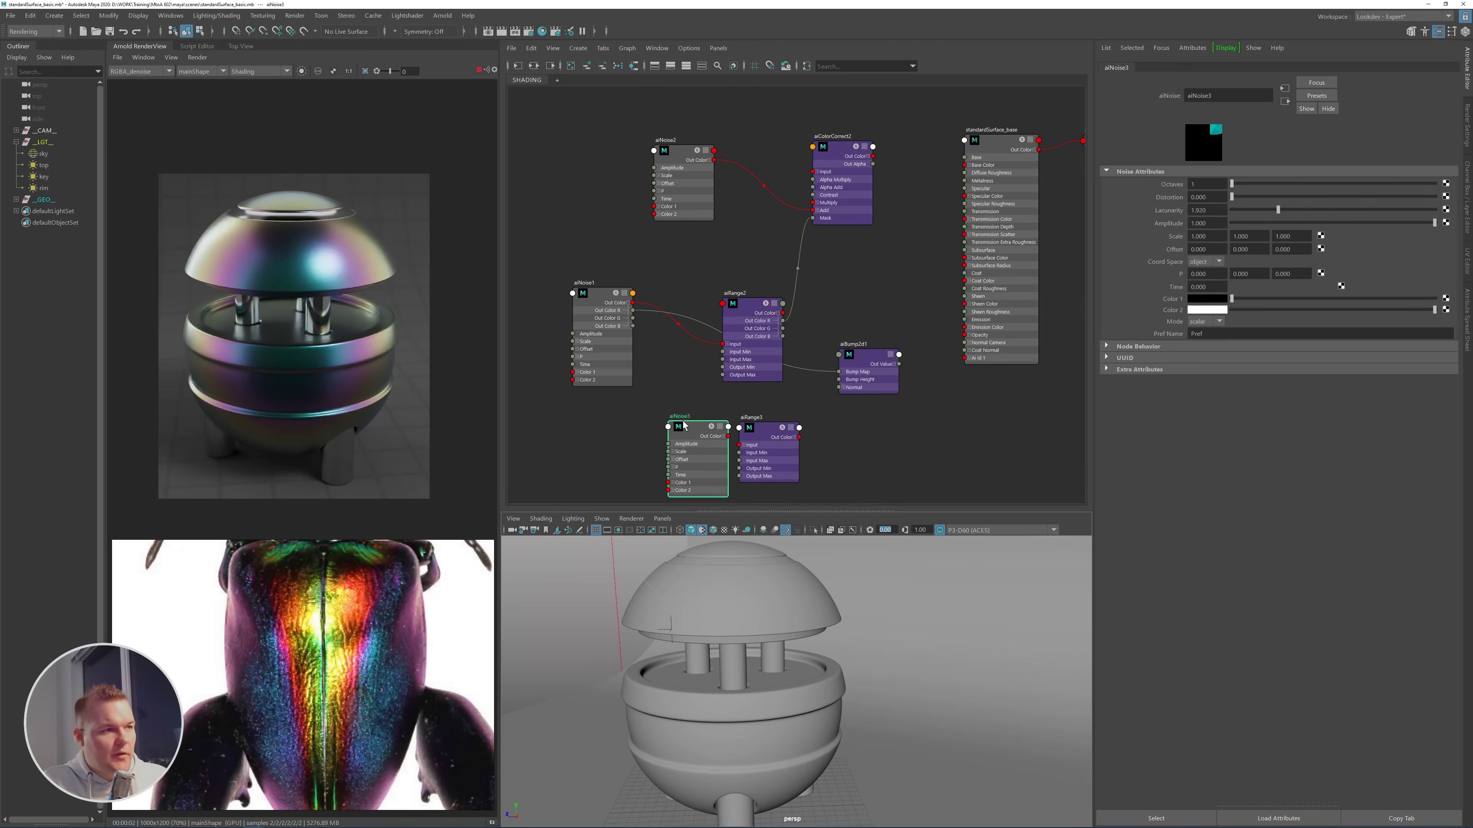
{"action": "left_click_drag", "start_coordinate": [718, 446], "coordinate": [965, 398]}
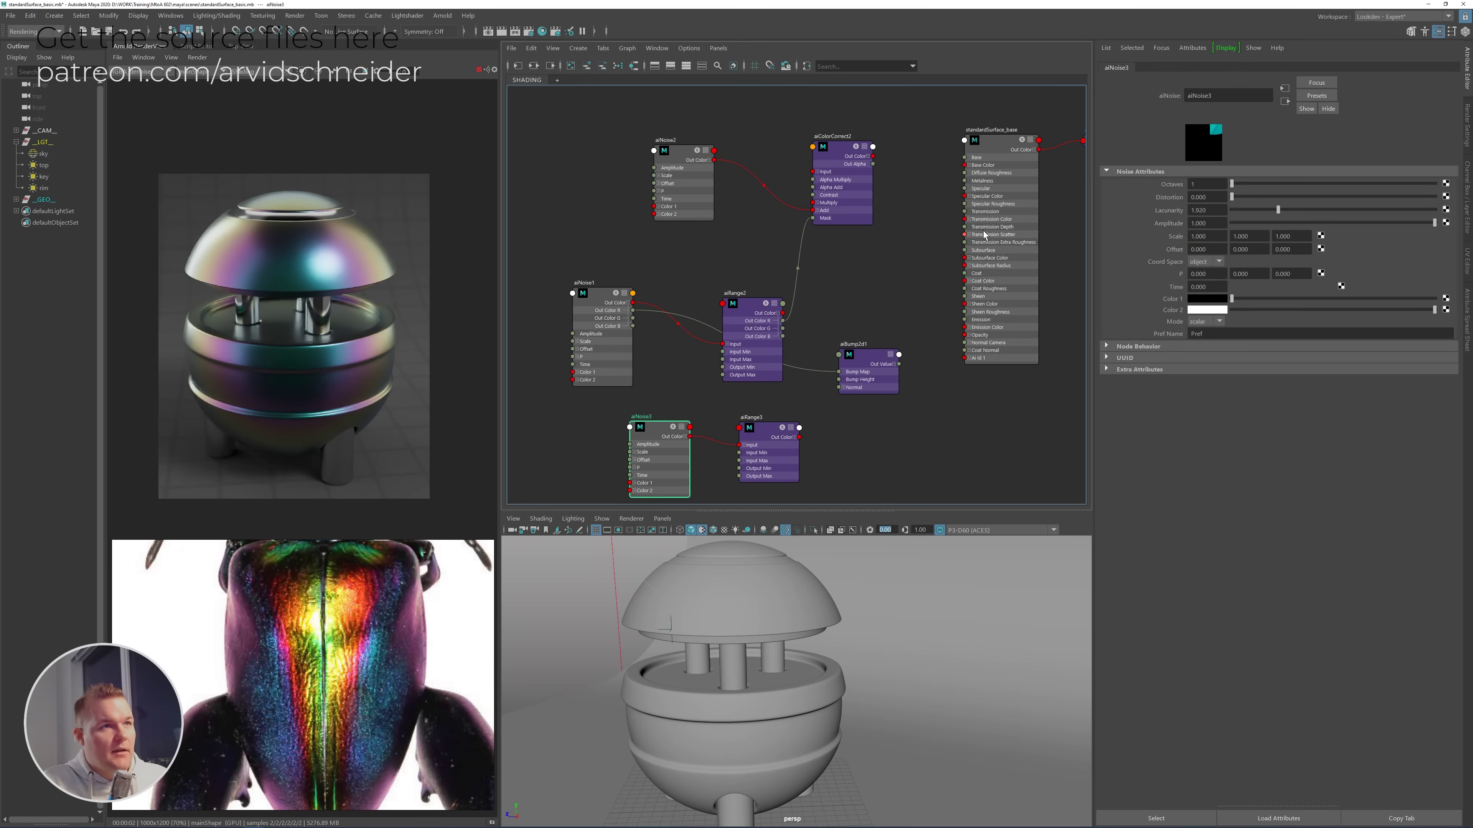
- Show all attributes of standardSurface_base and connect the new aiRange's Out Color R to Thin Film Thickness
{"action": "right_click", "coordinate": [993, 142]}
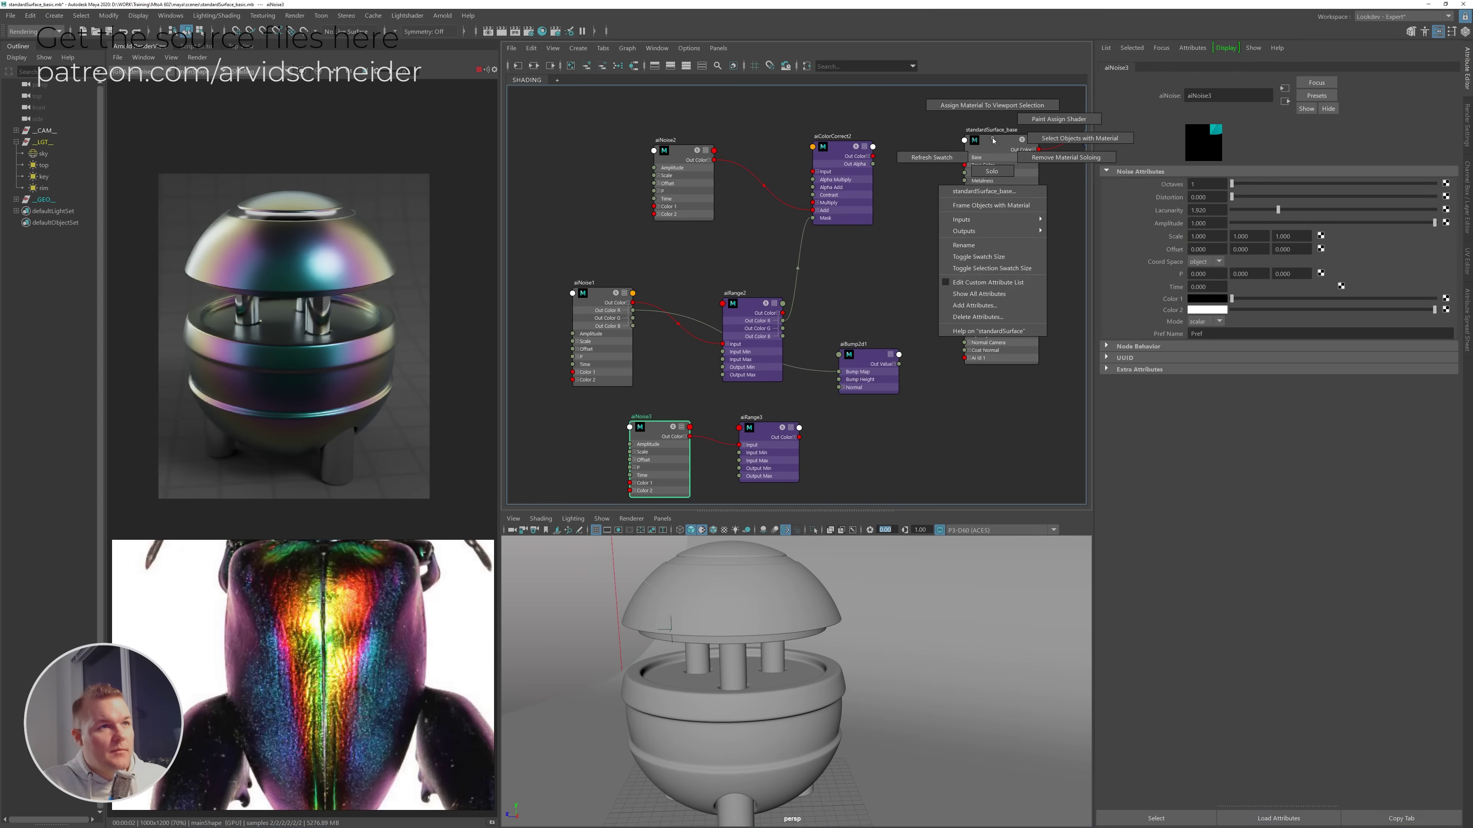
{"action": "left_click", "coordinate": [986, 292]}
{"action": "left_click", "coordinate": [795, 437]}
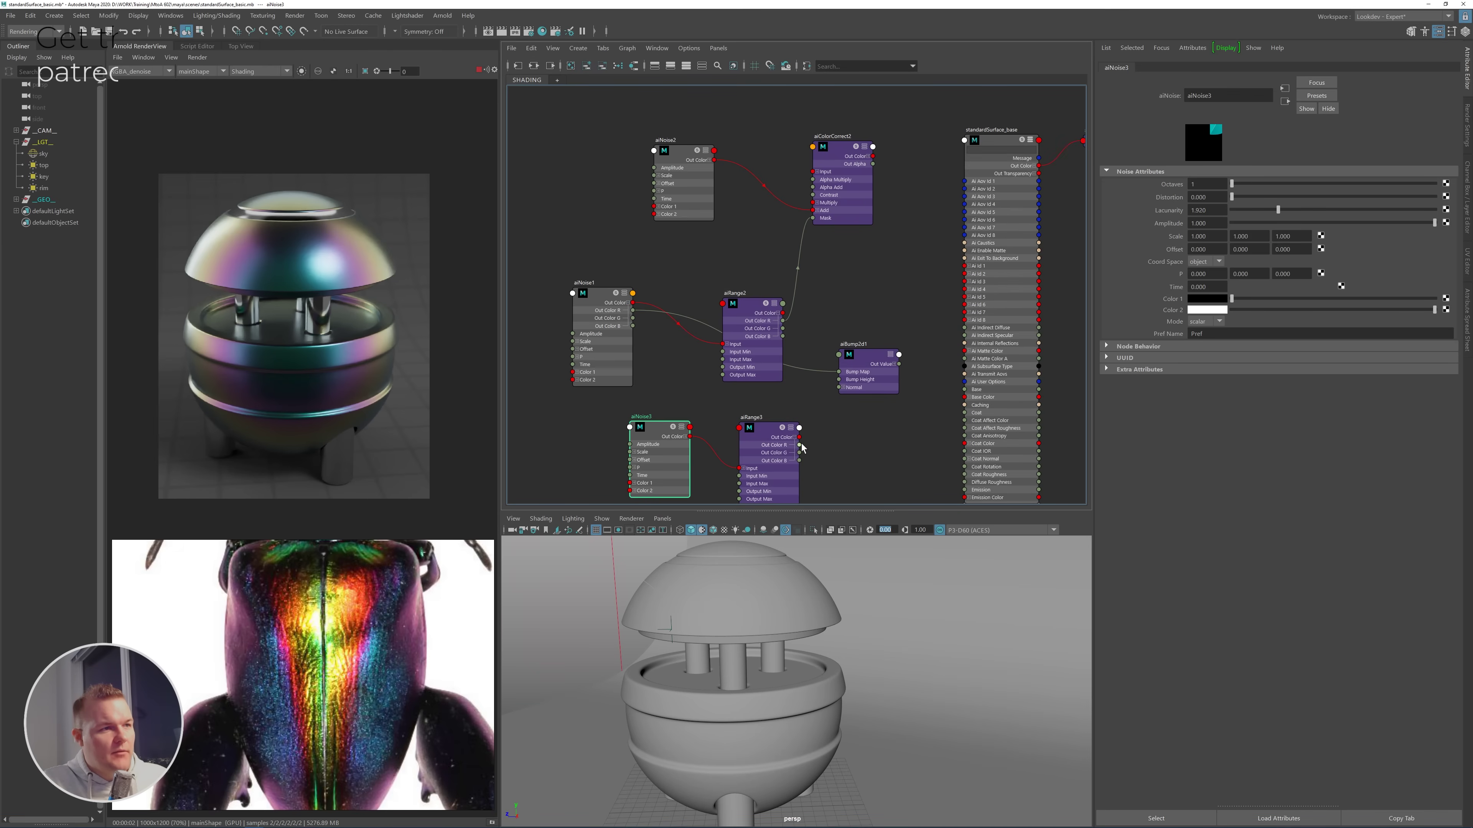
{"action": "left_click_drag", "start_coordinate": [799, 445], "coordinate": [869, 380]}
{"action": "mouse_move", "coordinate": [788, 421]}
{"action": "middle_mouse_down", "text": "alt"}
{"action": "mouse_move", "coordinate": [817, 500]}
{"action": "mouse_move", "coordinate": [771, 473]}
{"action": "middle_mouse_up", "text": "alt"}
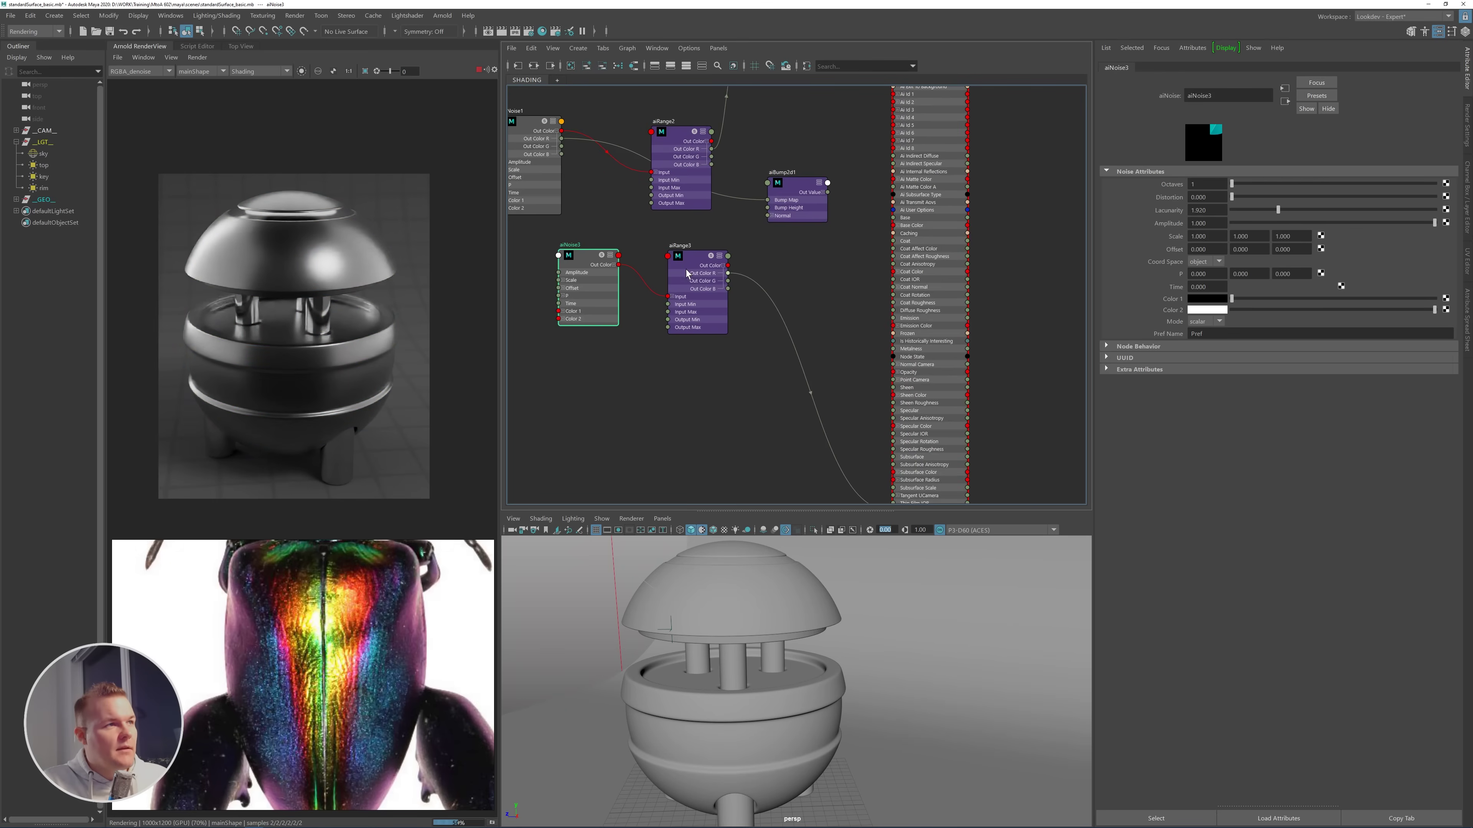
- Select the new aiNoise node and isolate its output in the render view
{"action": "left_click", "coordinate": [688, 265]}
{"action": "left_click", "coordinate": [585, 258]}
{"action": "left_click", "coordinate": [301, 71]}
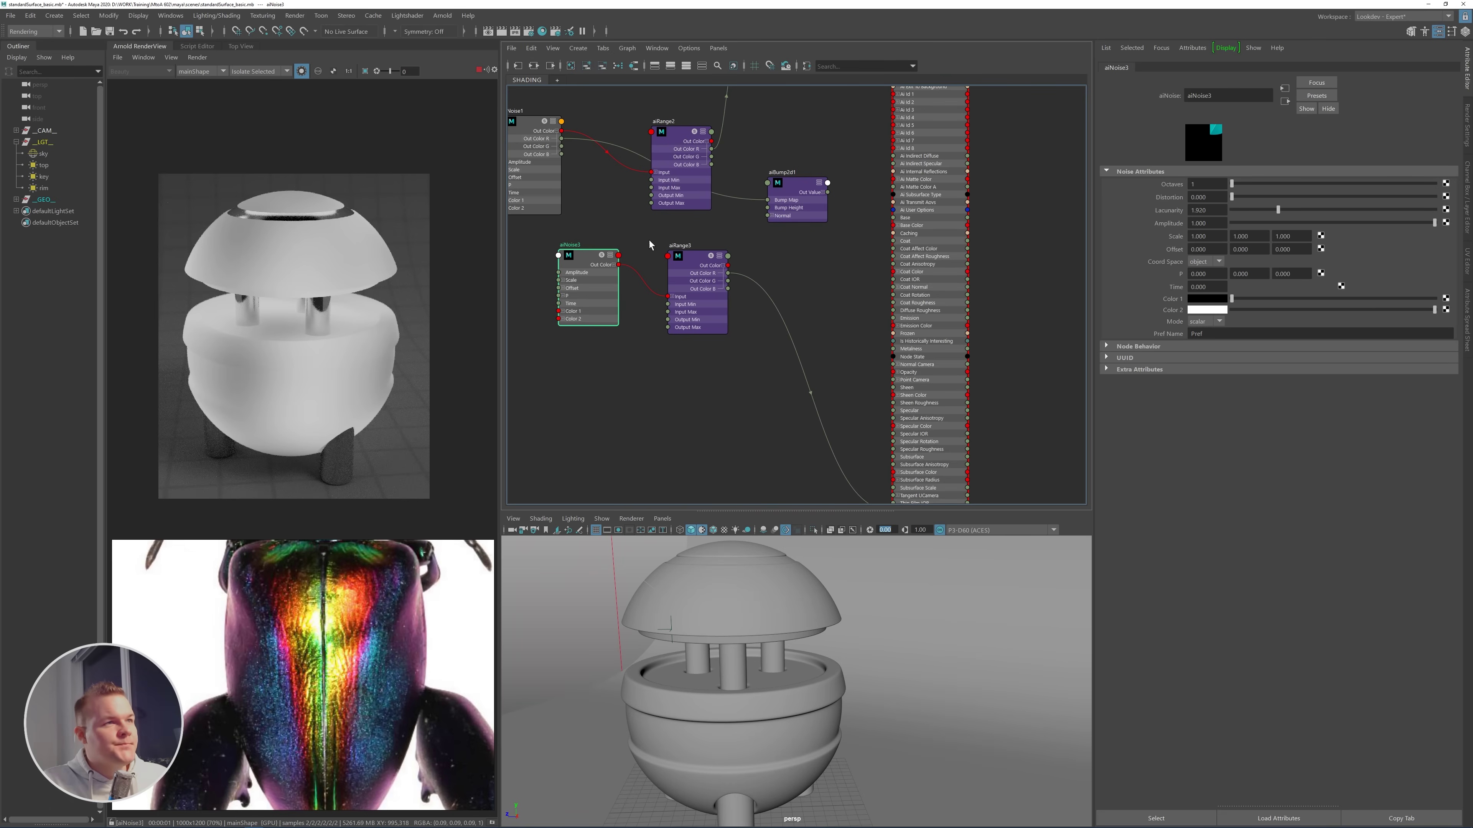
- Set the new aiNoise's Distortion to 0.2 and its Octaves to 3
{"action": "double_click", "coordinate": [1203, 184]}
{"action": "type", "text": "2"}
{"action": "key", "text": "Tab"}
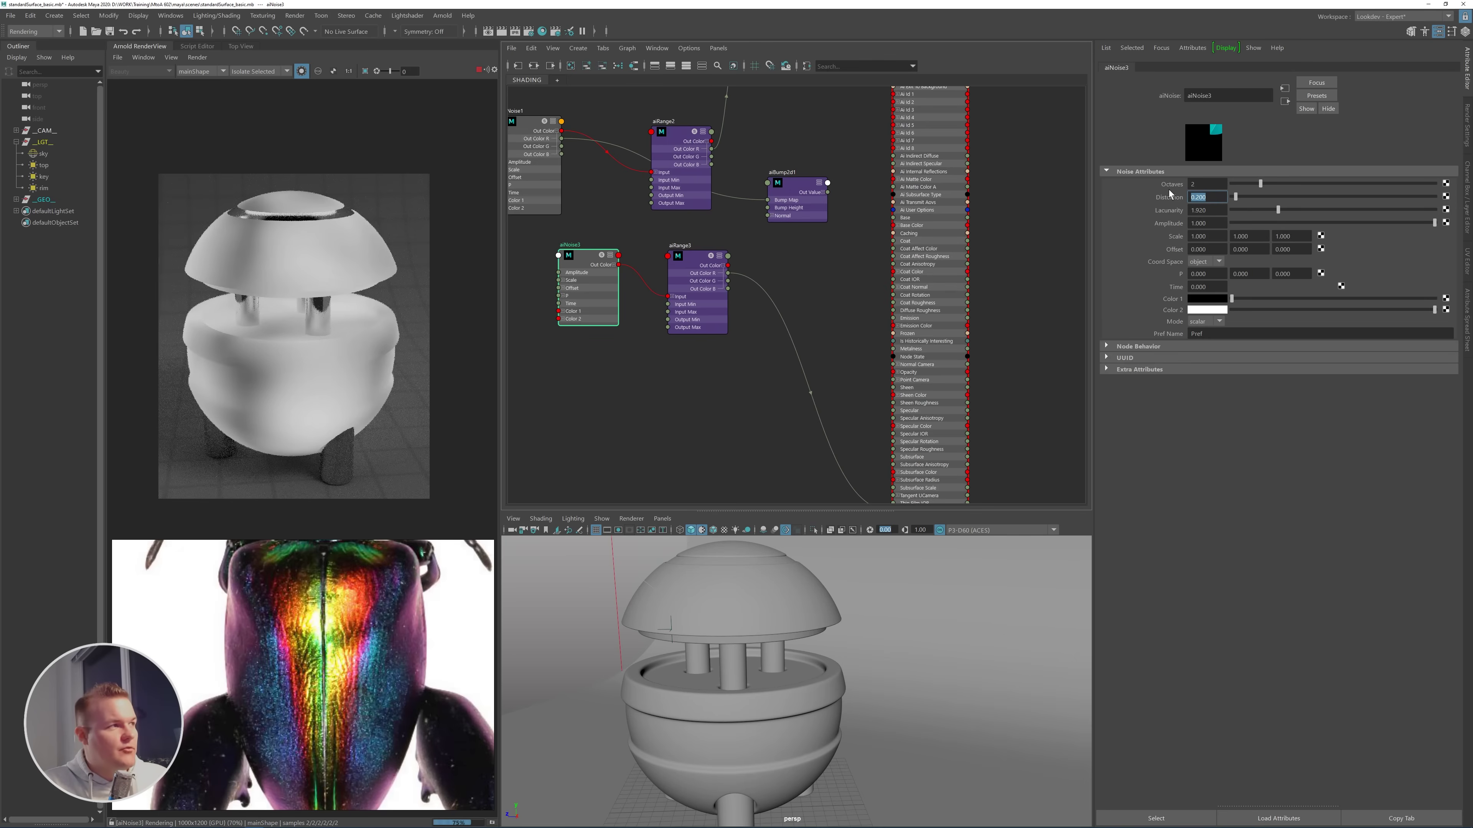
{"action": "double_click", "coordinate": [1189, 184]}
{"action": "type", "text": "3"}
{"action": "key", "text": "Return"}
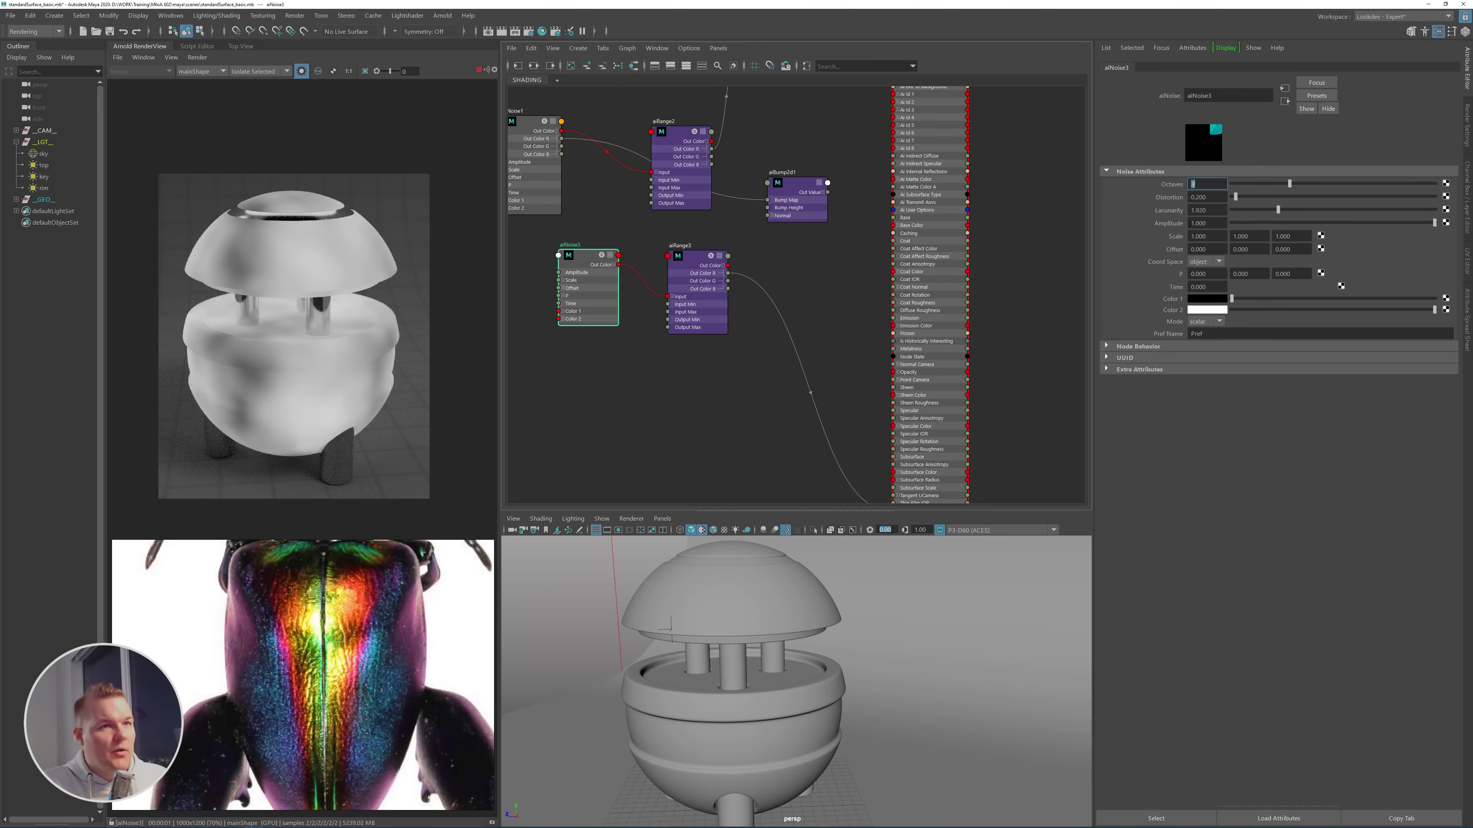
- Set the new aiNoise's Scale to 3 on all three axes
{"action": "double_click", "coordinate": [1200, 236]}
{"action": "type", "text": "3"}
{"action": "key", "text": "Tab"}
{"action": "type", "text": "3"}
{"action": "key", "text": "Tab"}
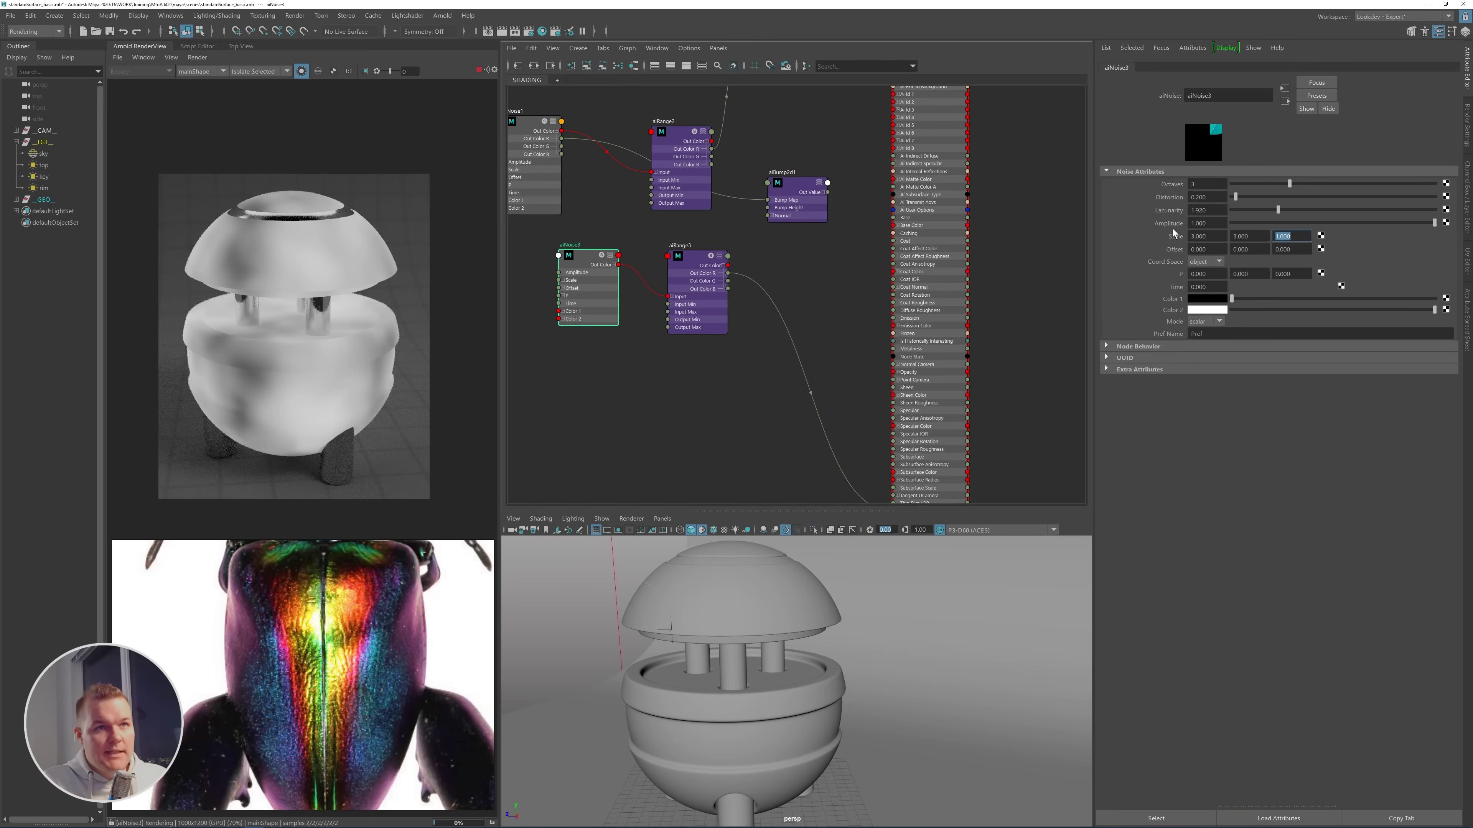
{"action": "type", "text": "3"}
{"action": "key", "text": "Return"}
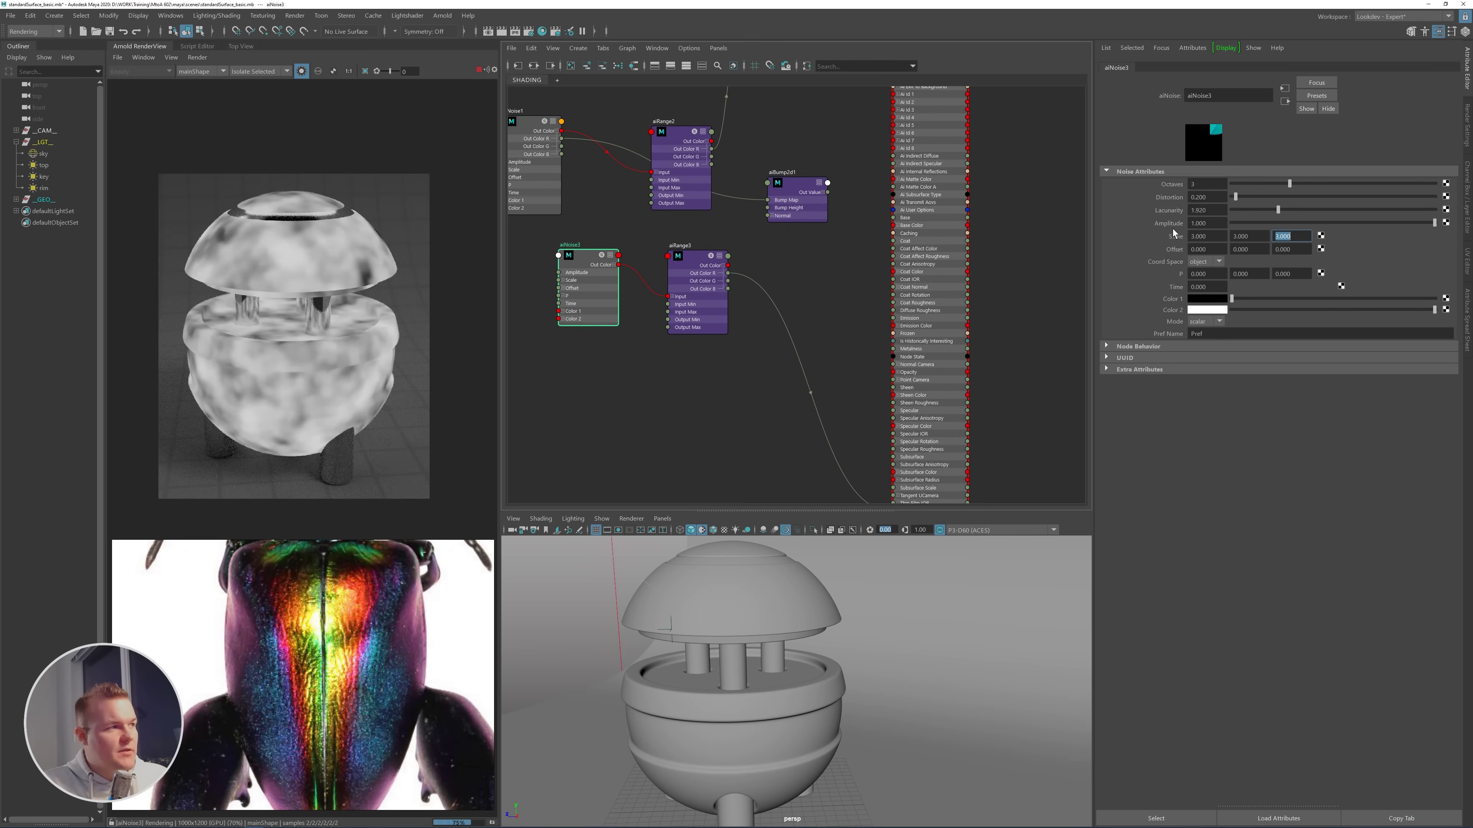
- Increase the new aiNoise's Octaves to 5
{"action": "double_click", "coordinate": [1183, 184]}
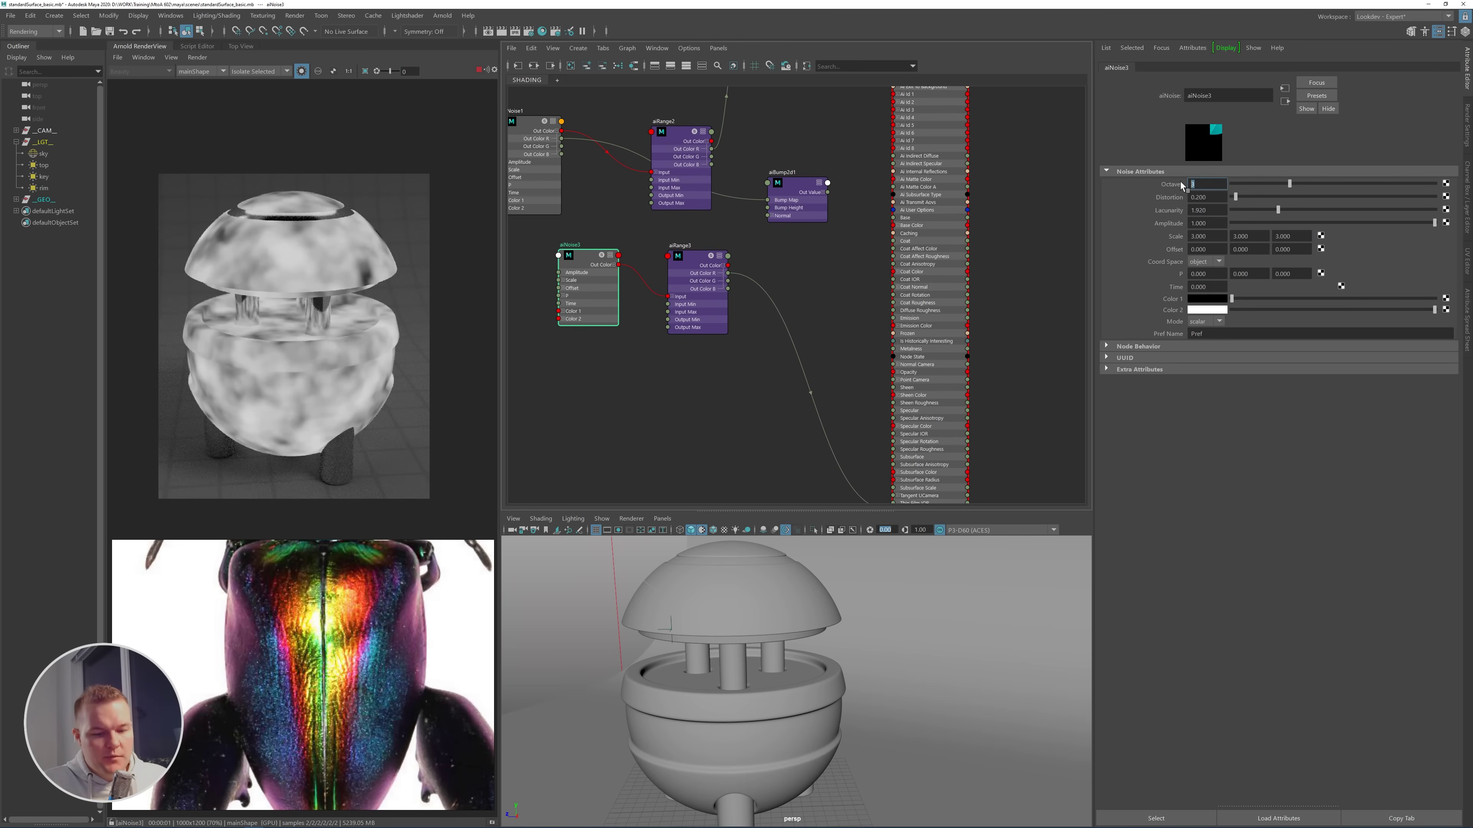
{"action": "type", "text": "5"}
{"action": "key", "text": "Return"}
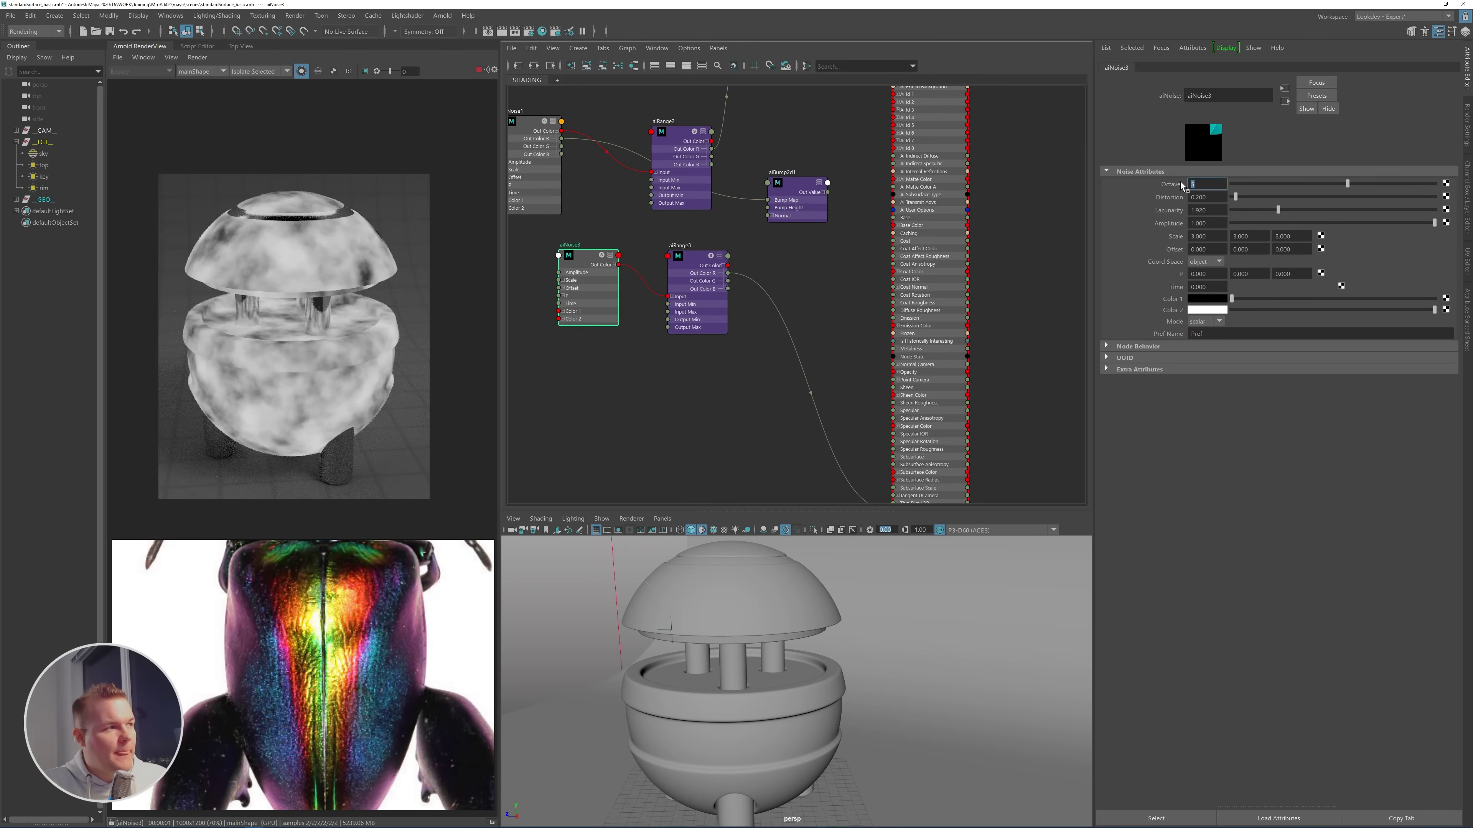
- Try a Scale of 5 on the aiNoise's second axis and return it to 3
{"action": "double_click", "coordinate": [1224, 236]}
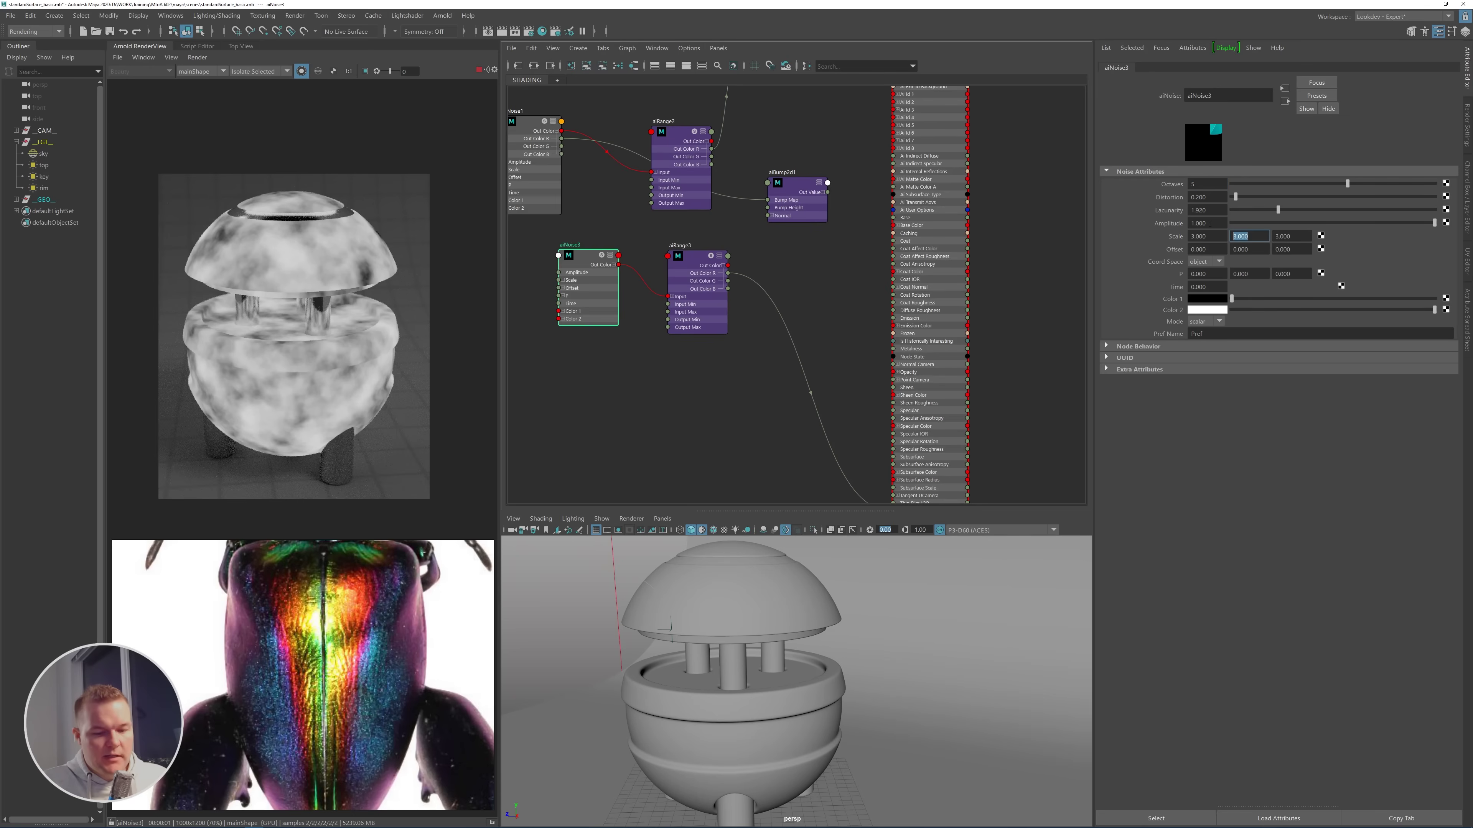
{"action": "type", "text": "5"}
{"action": "key", "text": "Return"}
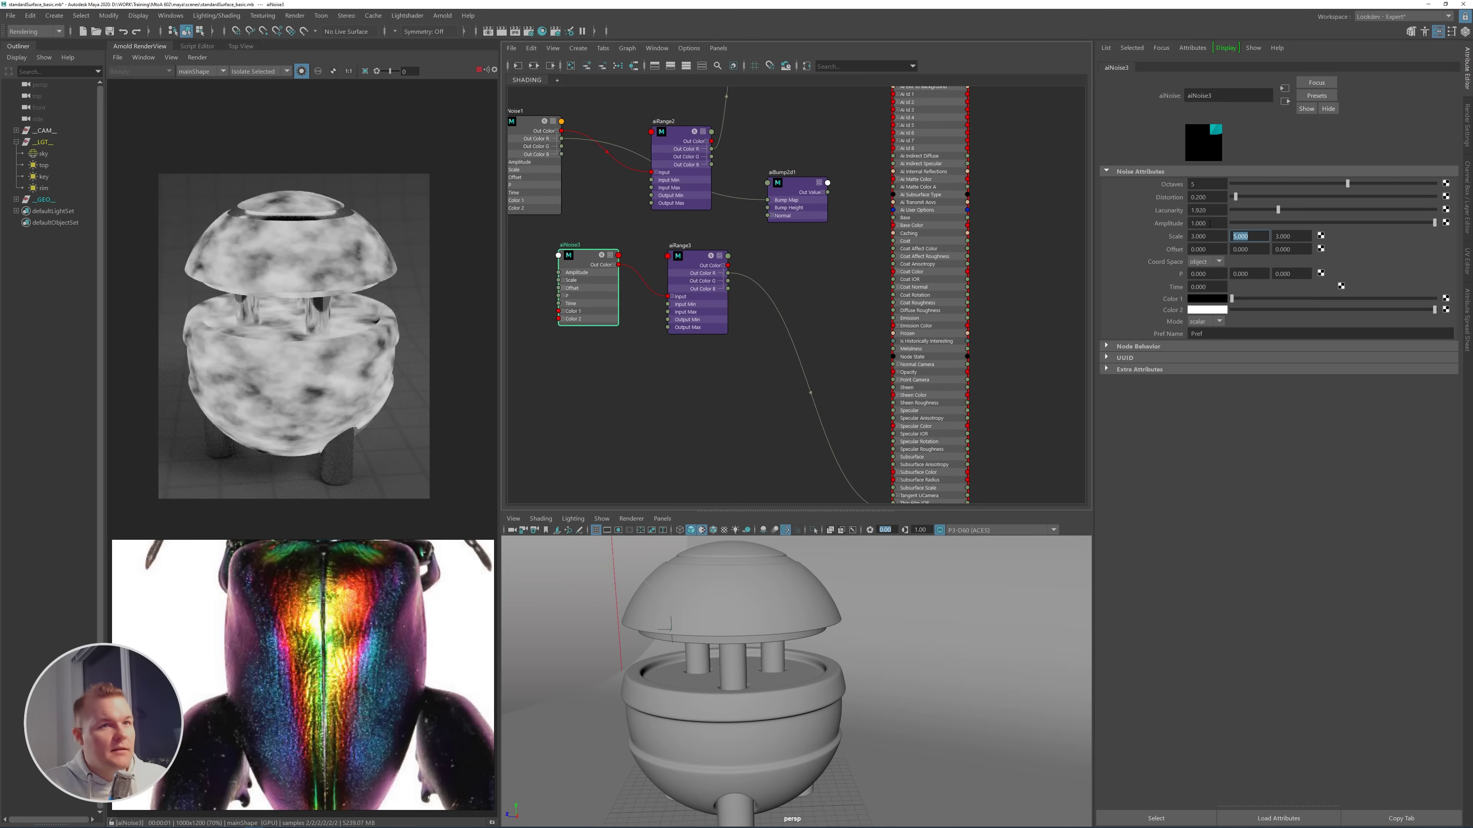
{"action": "type", "text": "3"}
{"action": "key", "text": "shift+Tab"}
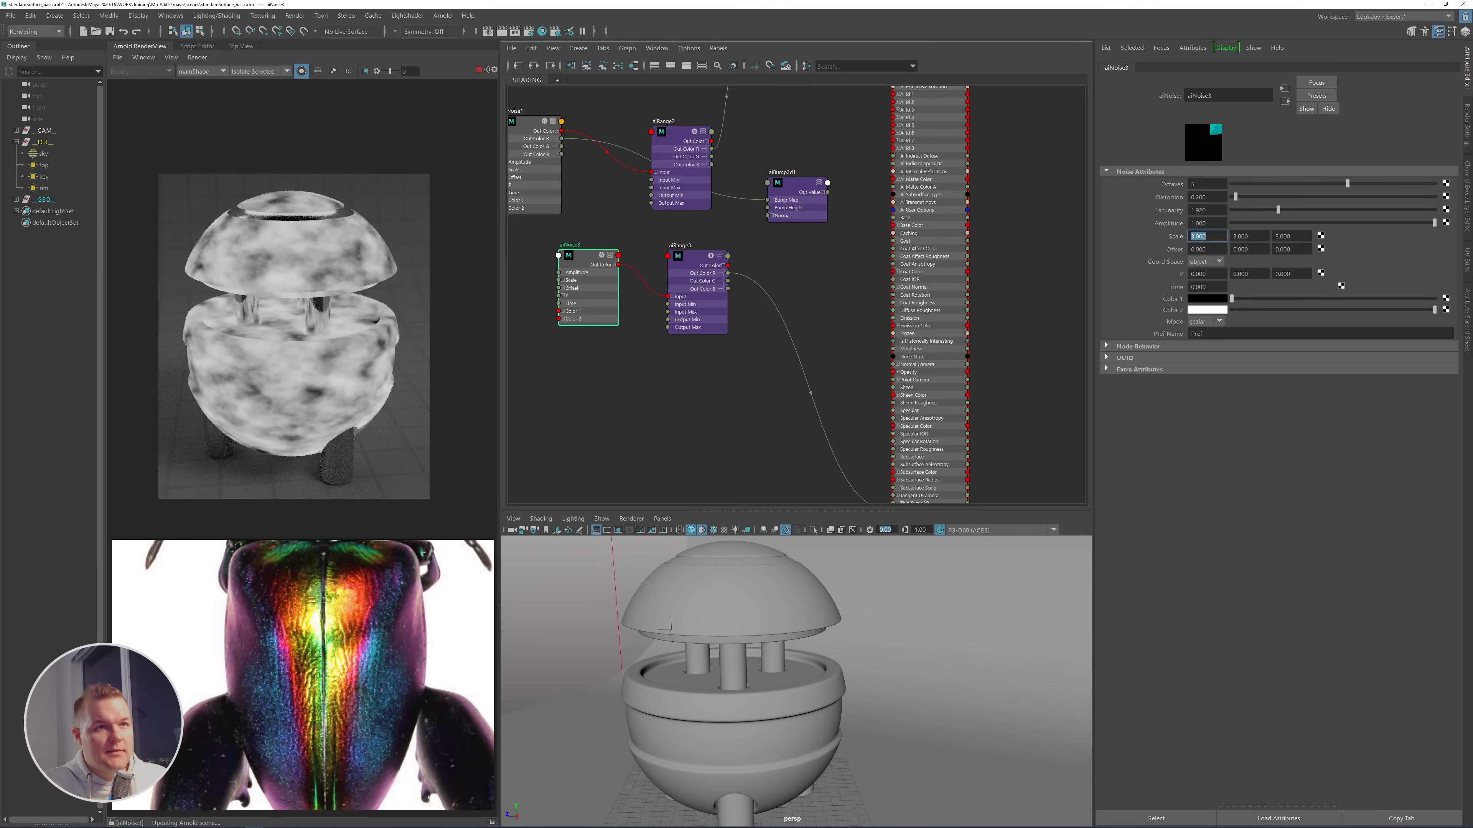
- Stretch the aiNoise pattern vertically by setting its Scale to 6, 3, 6
{"action": "type", "text": "6"}
{"action": "key", "text": "Tab"}
{"action": "key", "text": "Tab"}
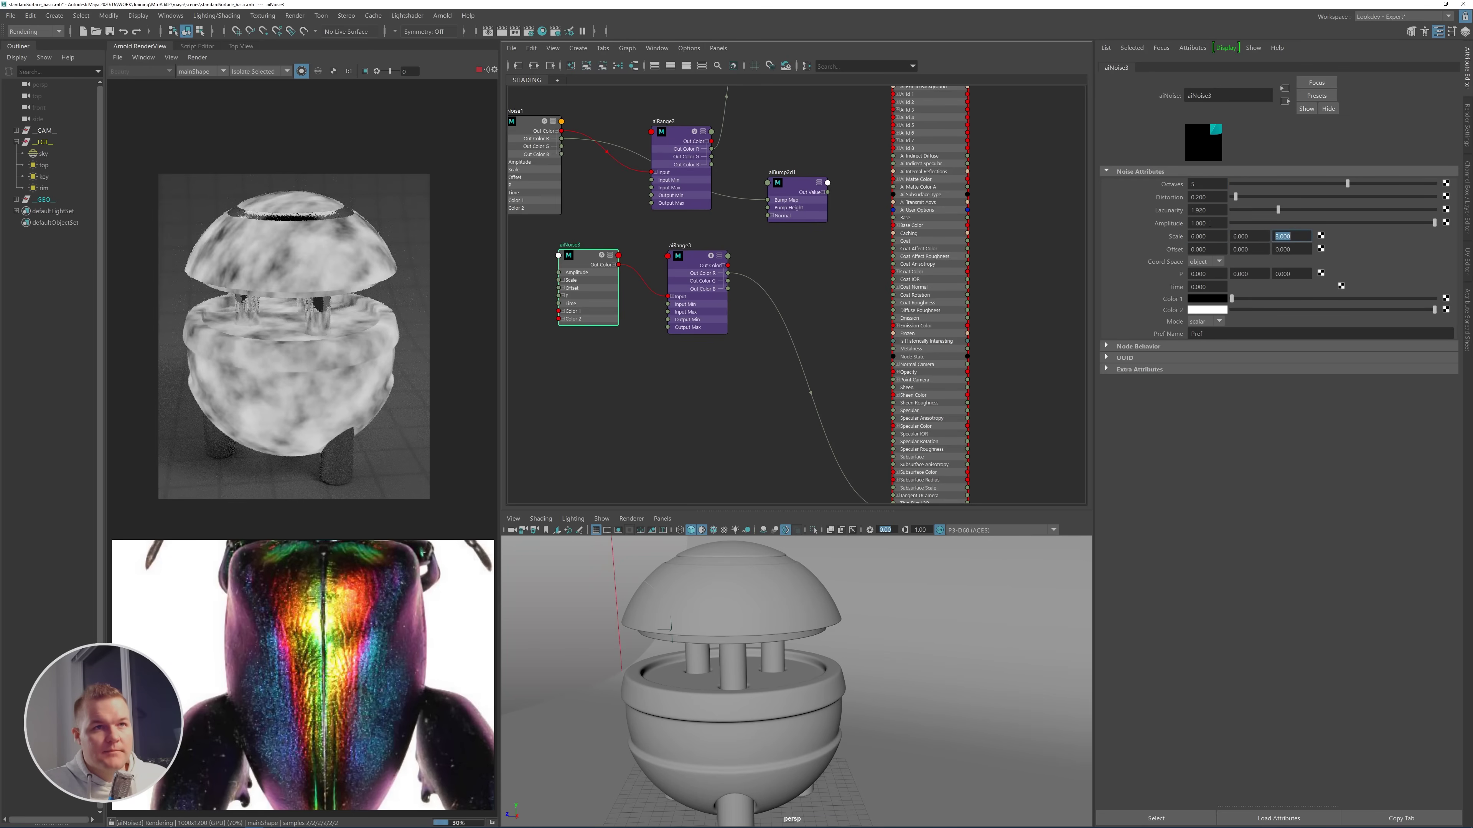
{"action": "type", "text": "6"}
{"action": "key", "text": "shift+Tab"}
{"action": "type", "text": "3"}
{"action": "key", "text": "Return"}
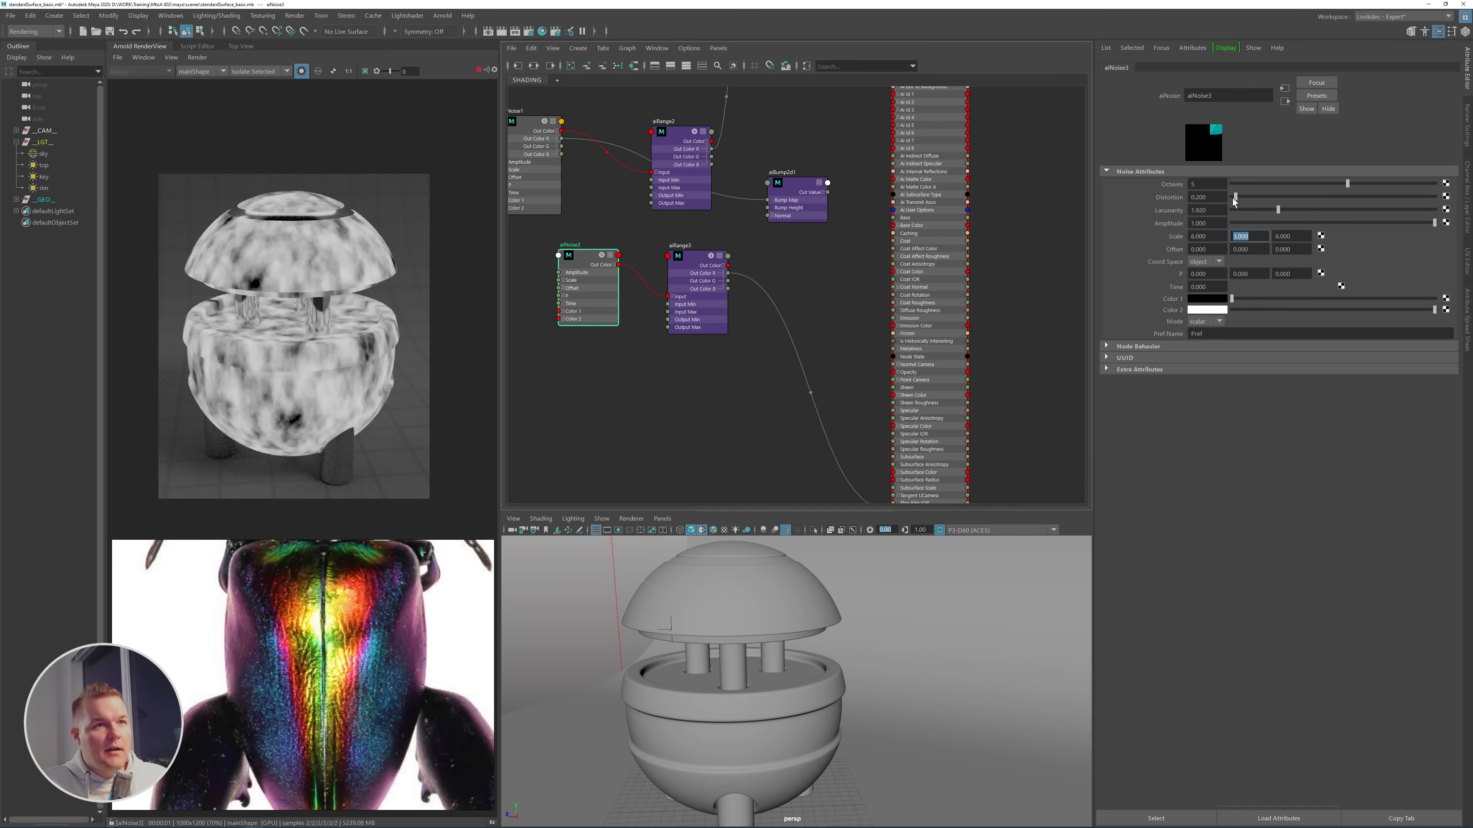
- Set the new aiNoise's Distortion to about 0.945 and the connected aiRange's Output Max to 500
{"action": "left_click_drag", "start_coordinate": [1236, 197], "coordinate": [1257, 198]}
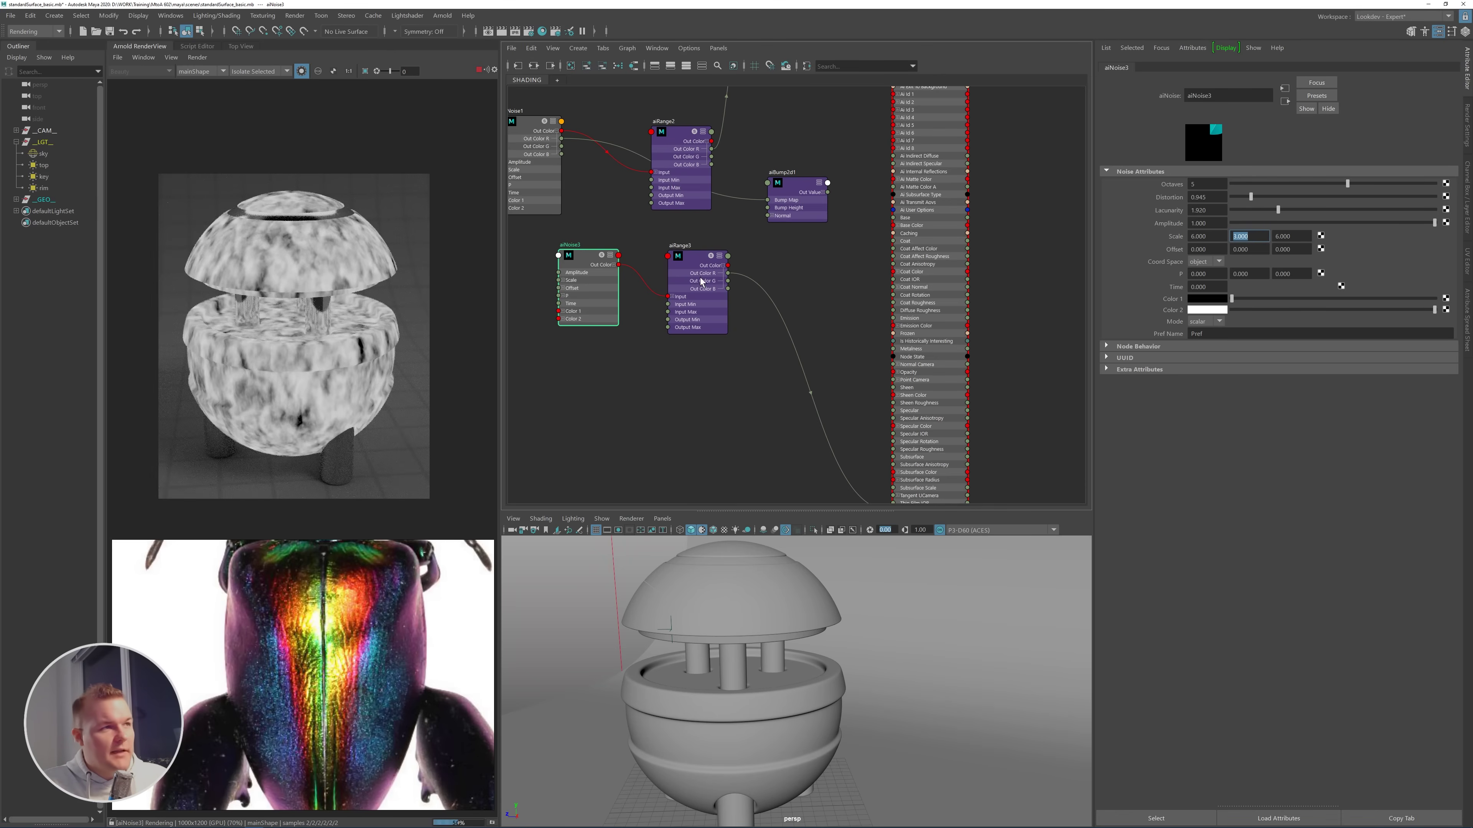
{"action": "left_click", "coordinate": [683, 264]}
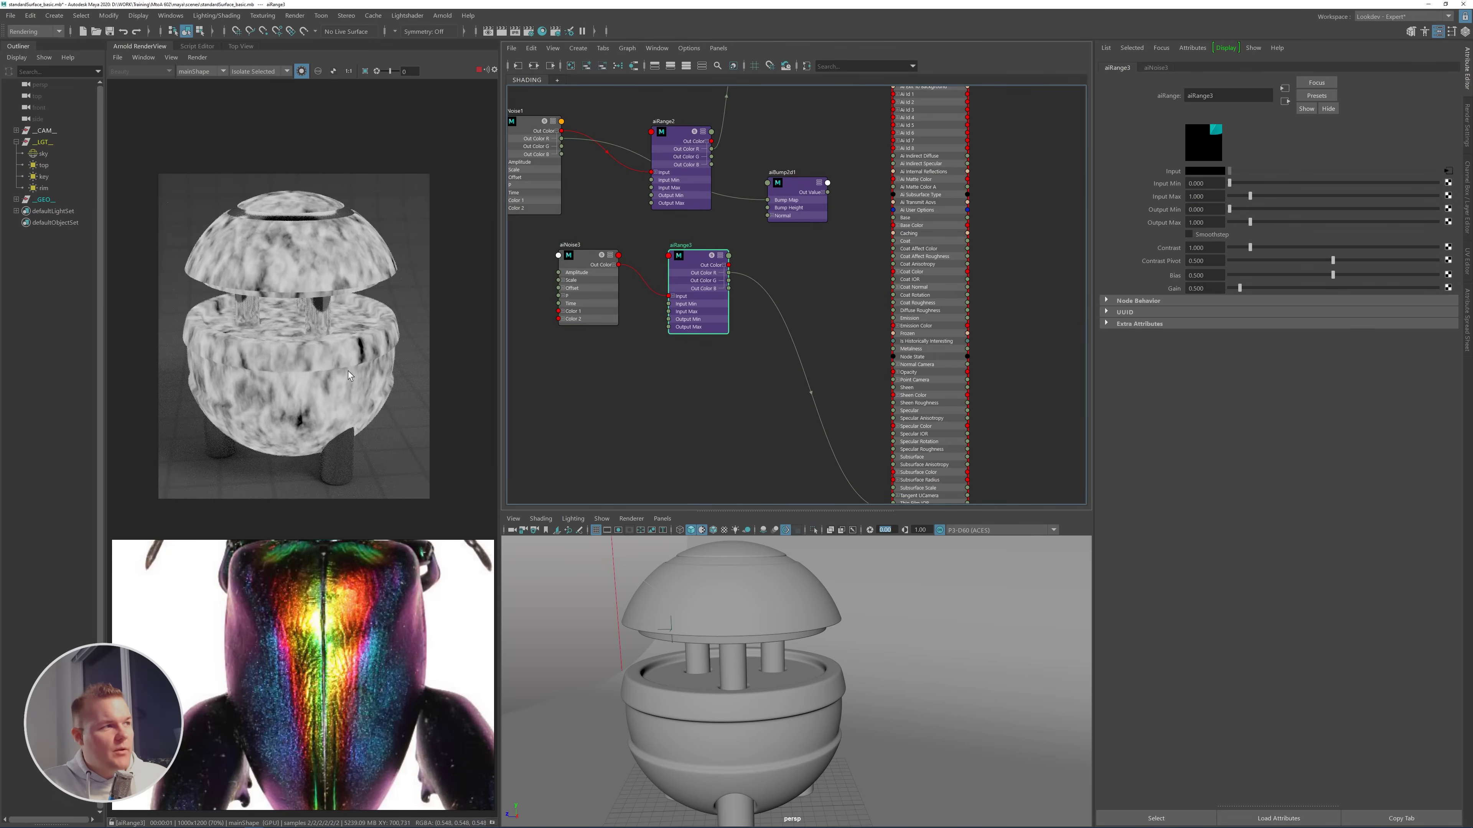
{"action": "scroll", "coordinate": [349, 375], "scroll_direction": "up", "scroll_amount": 2}
{"action": "scroll", "coordinate": [359, 348], "scroll_direction": "down", "scroll_amount": 4}
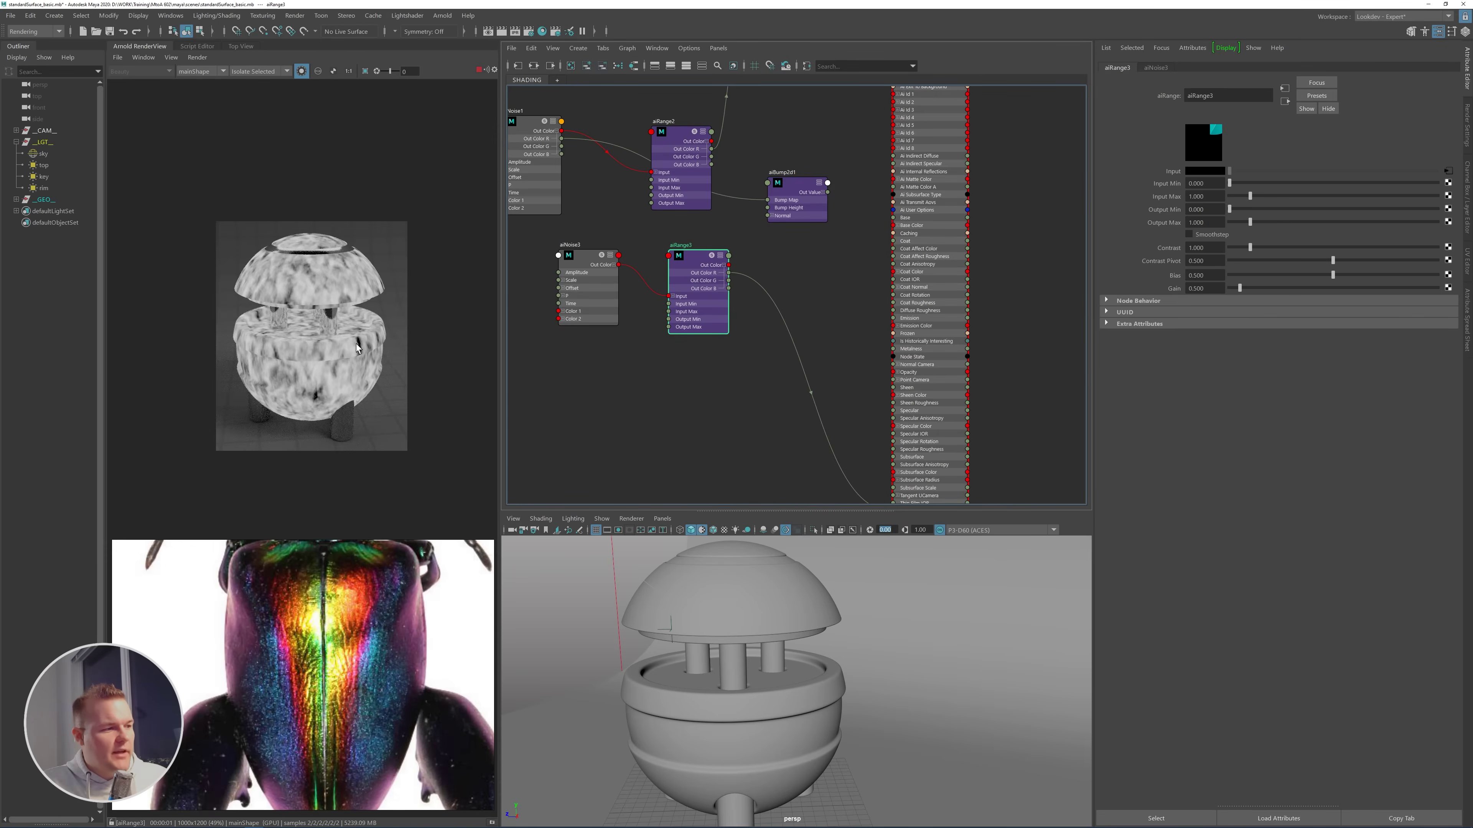
{"action": "scroll", "coordinate": [357, 347], "scroll_direction": "up", "scroll_amount": 3}
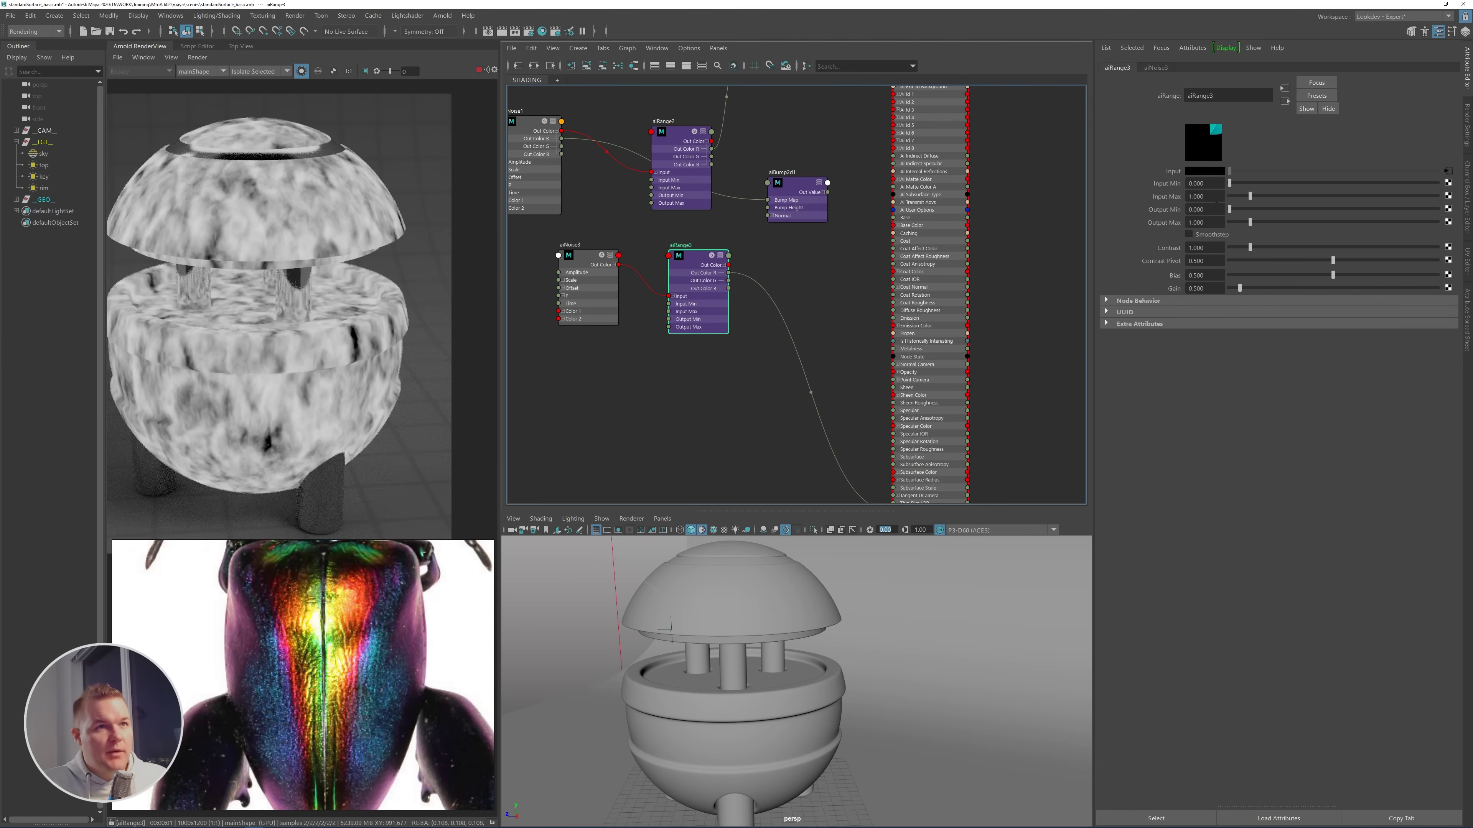
{"action": "left_click", "coordinate": [1200, 222]}
{"action": "type", "text": "500"}
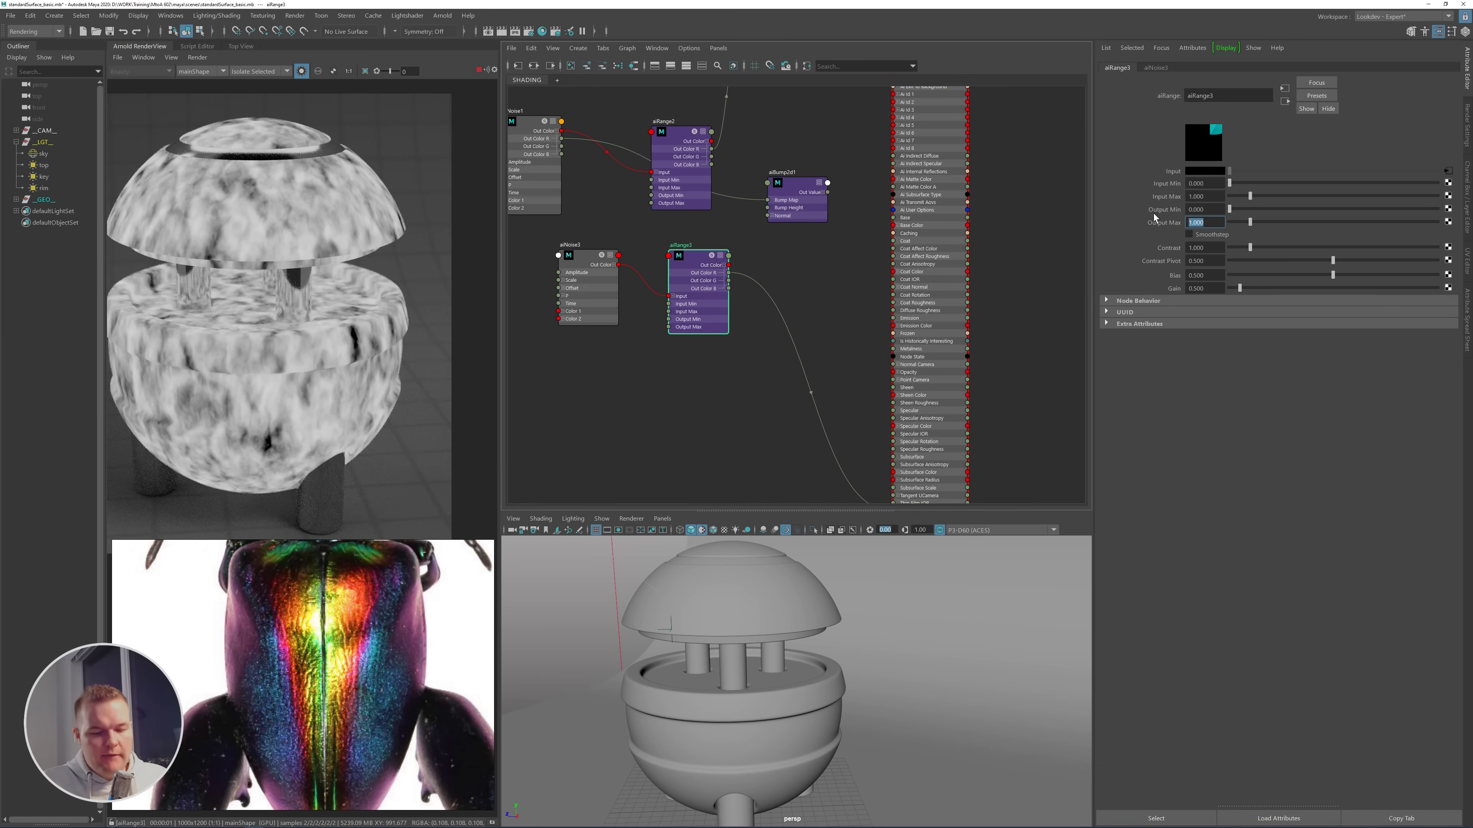
{"action": "key", "text": "Return"}
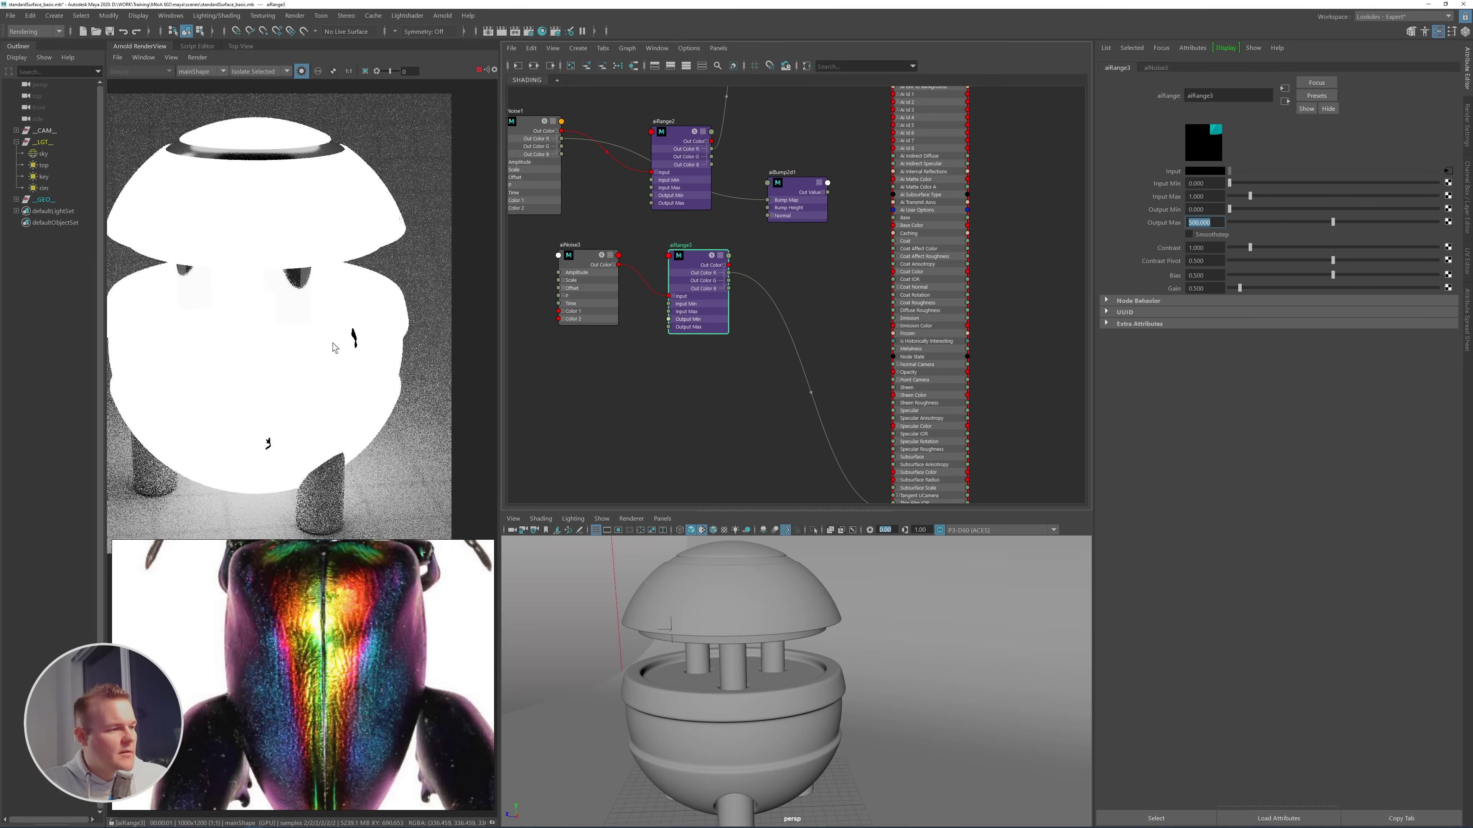
- Set the aiRange's Output Min to 450 and Output Max to 550
{"action": "left_click", "coordinate": [1215, 209]}
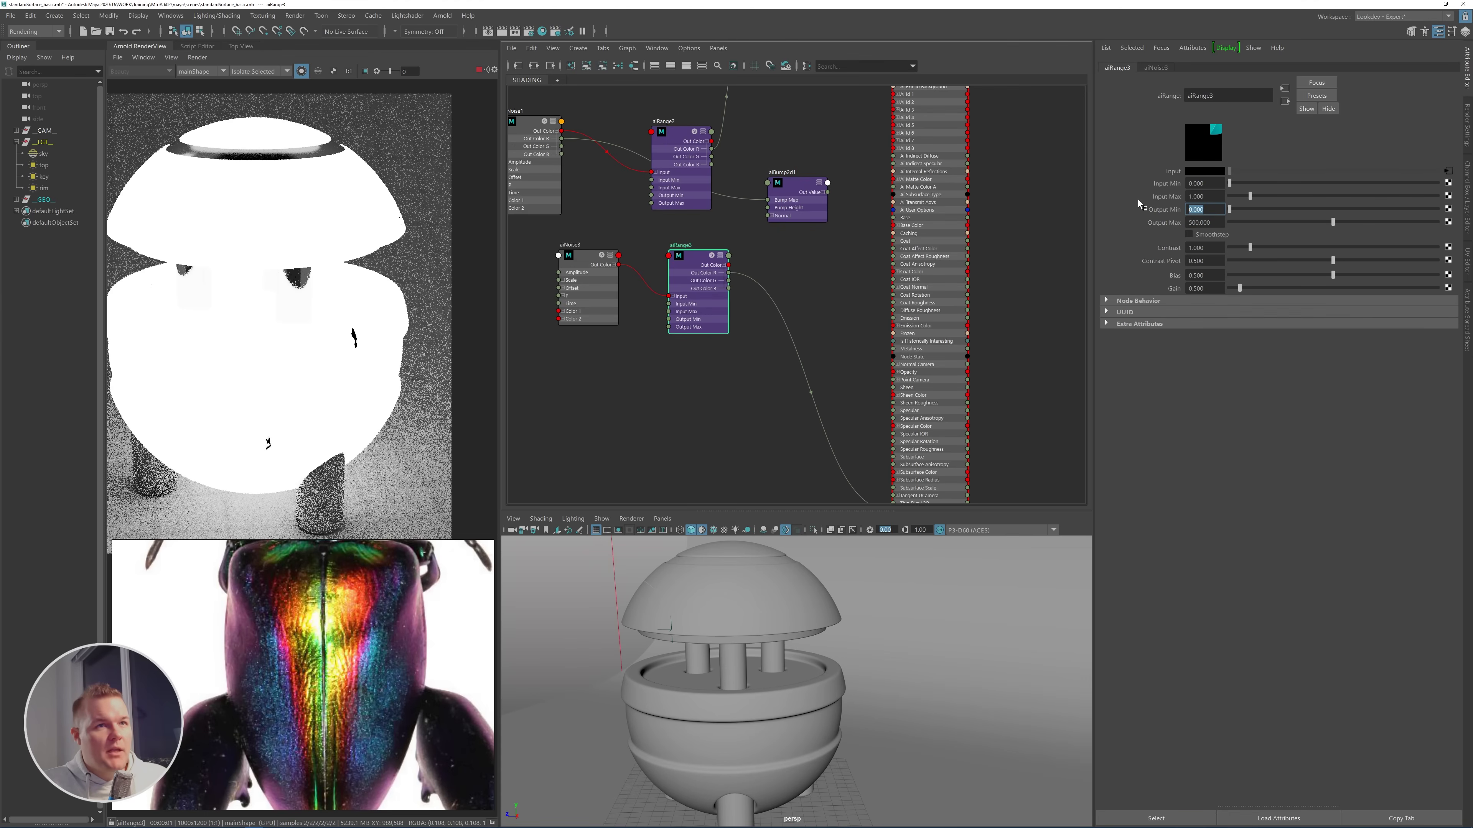
{"action": "type", "text": "50"}
{"action": "key", "text": "Return"}
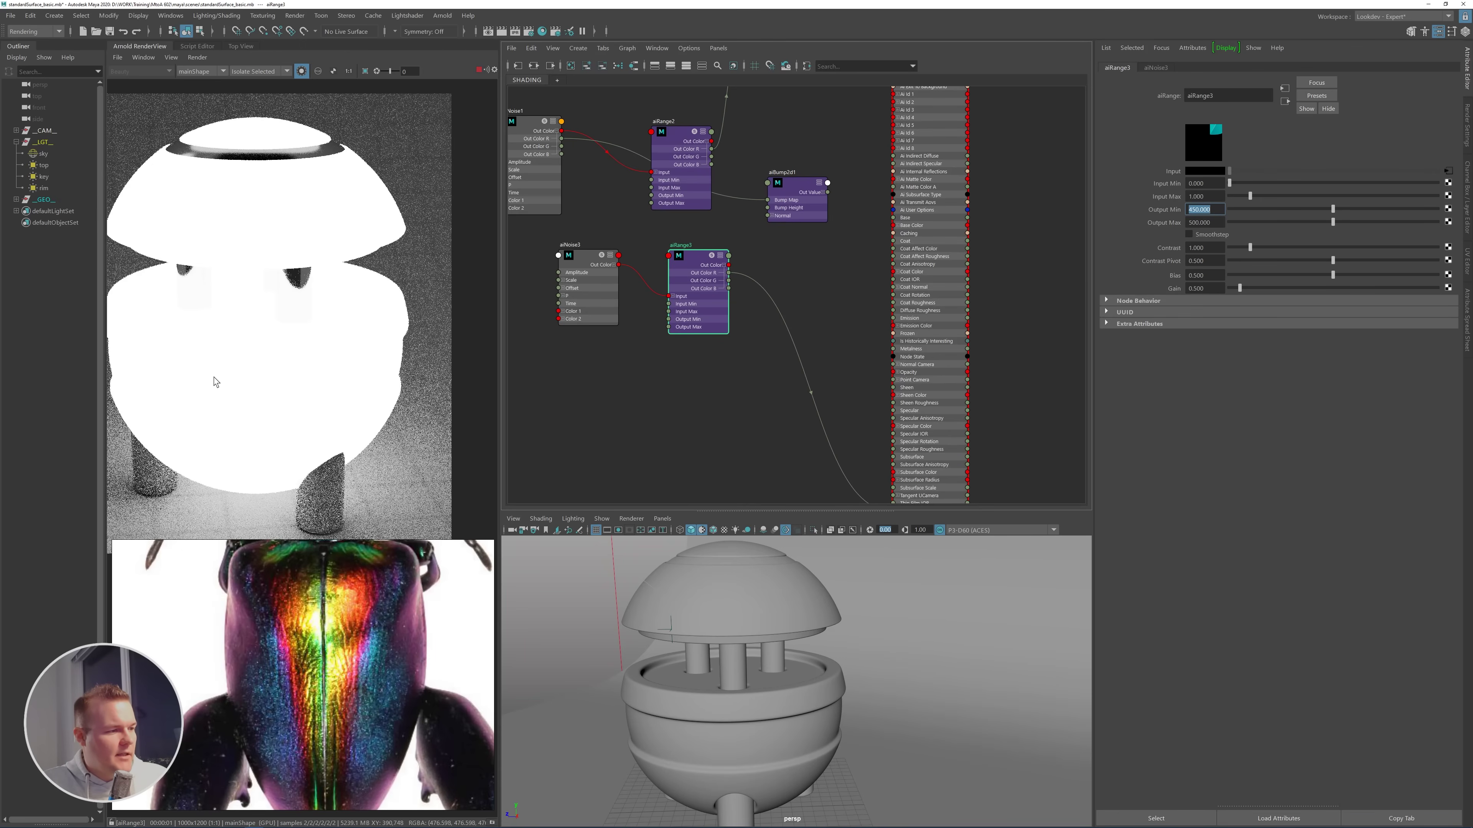
{"action": "key", "text": "Tab"}
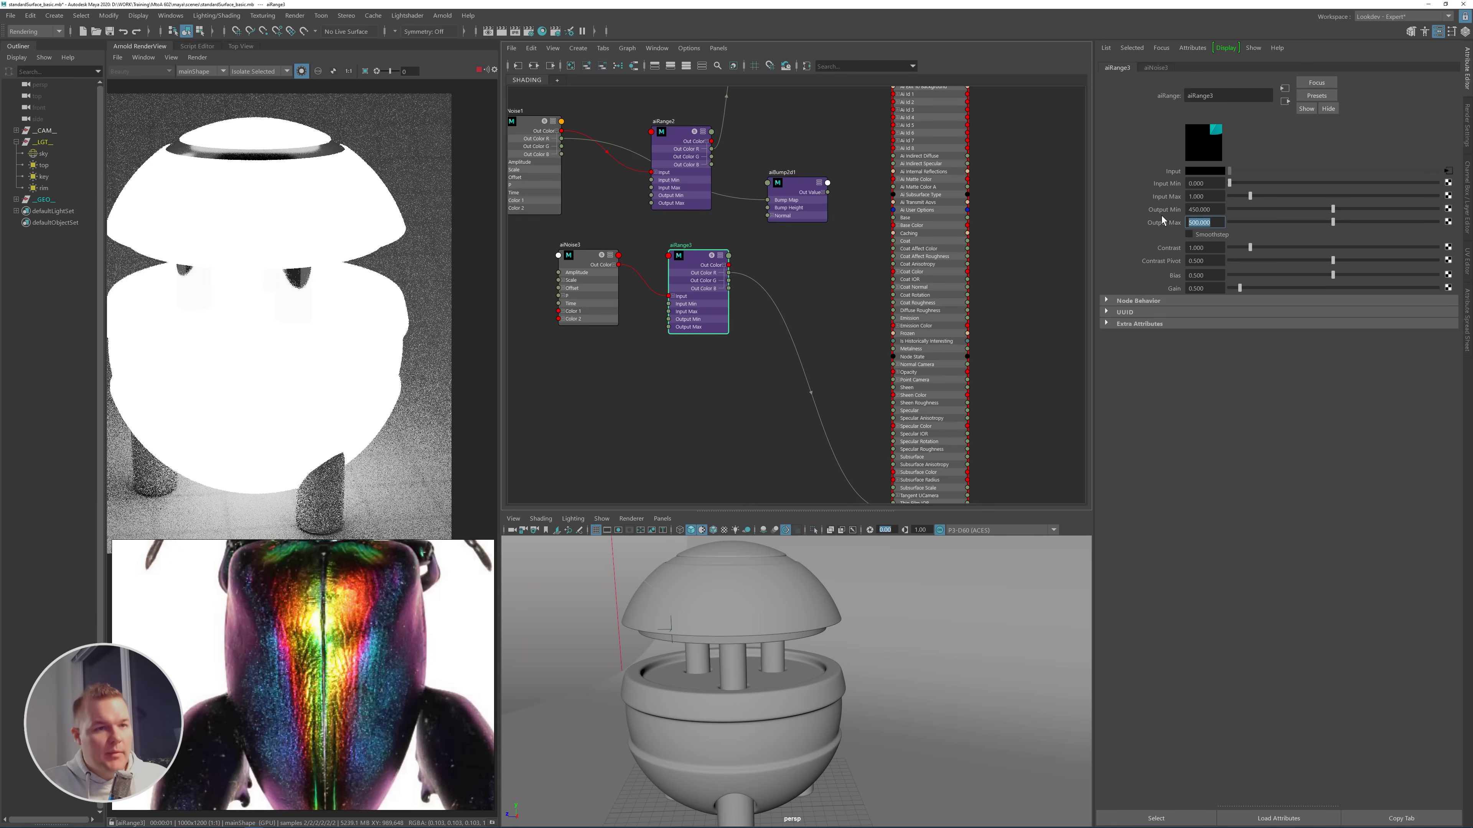
{"action": "type", "text": "550"}
{"action": "key", "text": "Return"}
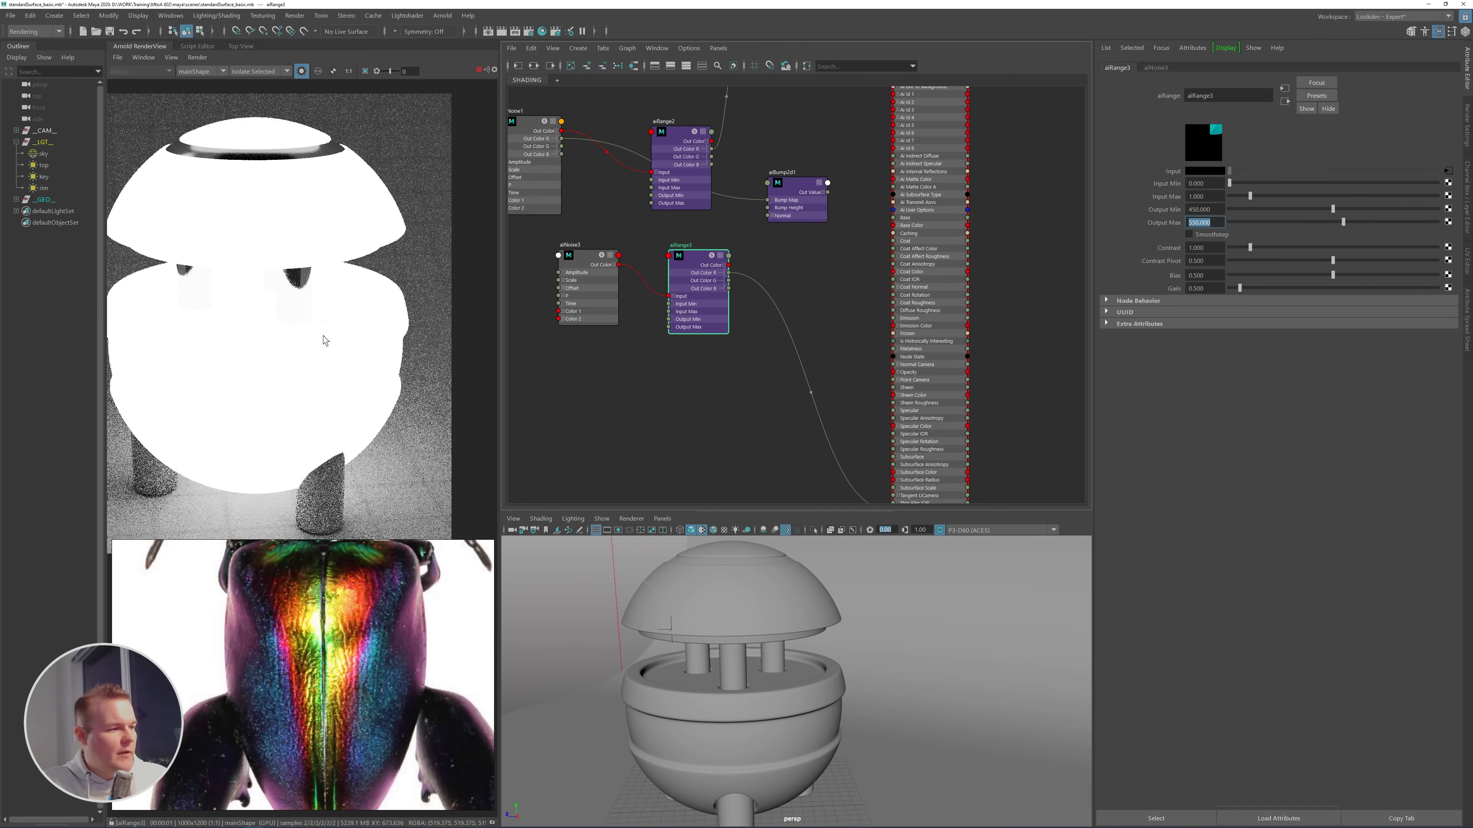
- Turn off the isolated node preview and inspect the iridescence on the fully shaded model
{"action": "left_click", "coordinate": [304, 75]}
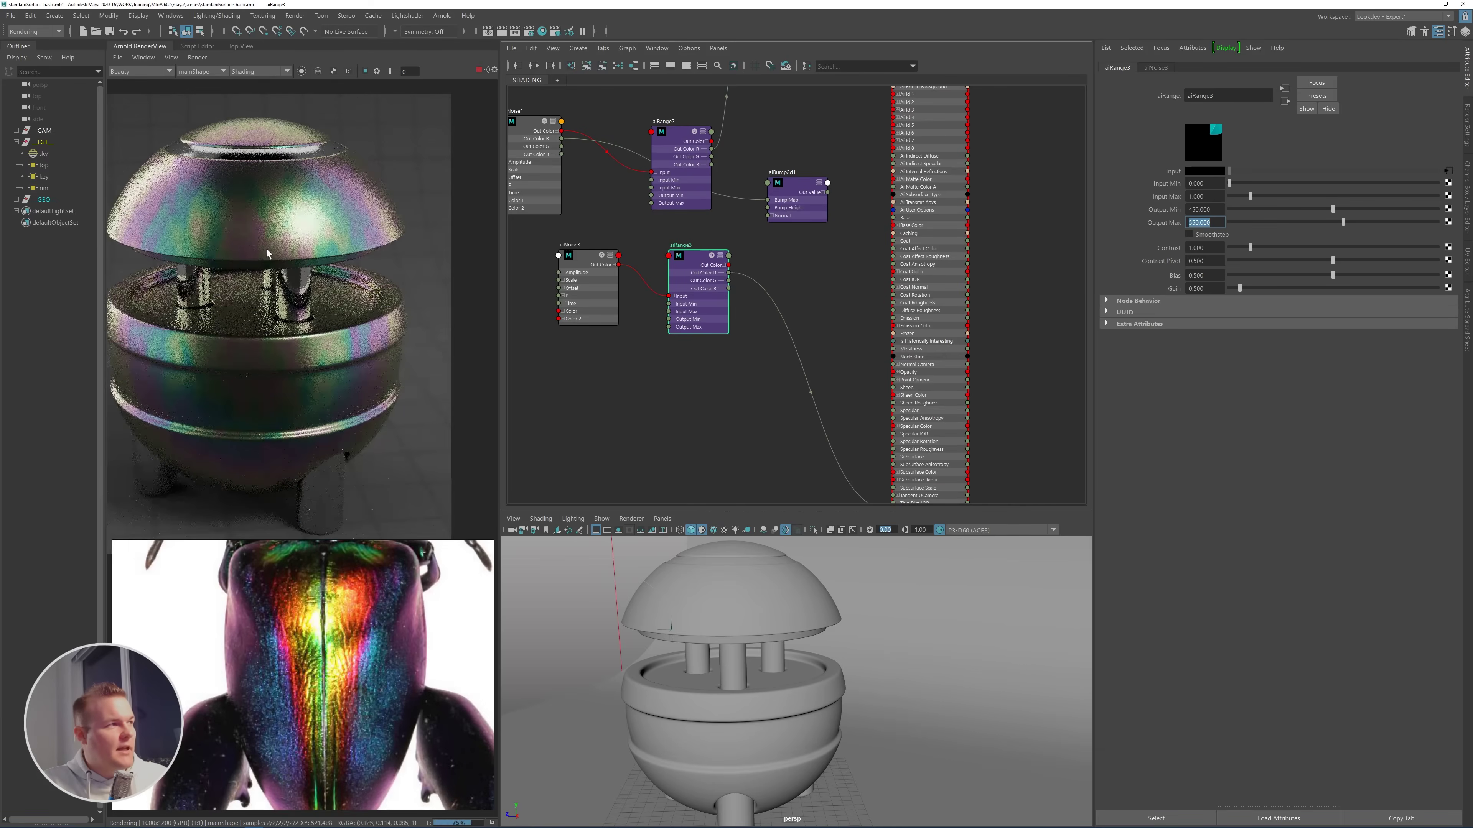
{"action": "middle_click_drag", "start_coordinate": [240, 225], "coordinate": [346, 245]}
{"action": "scroll", "coordinate": [290, 226], "scroll_direction": "up", "scroll_amount": 2}
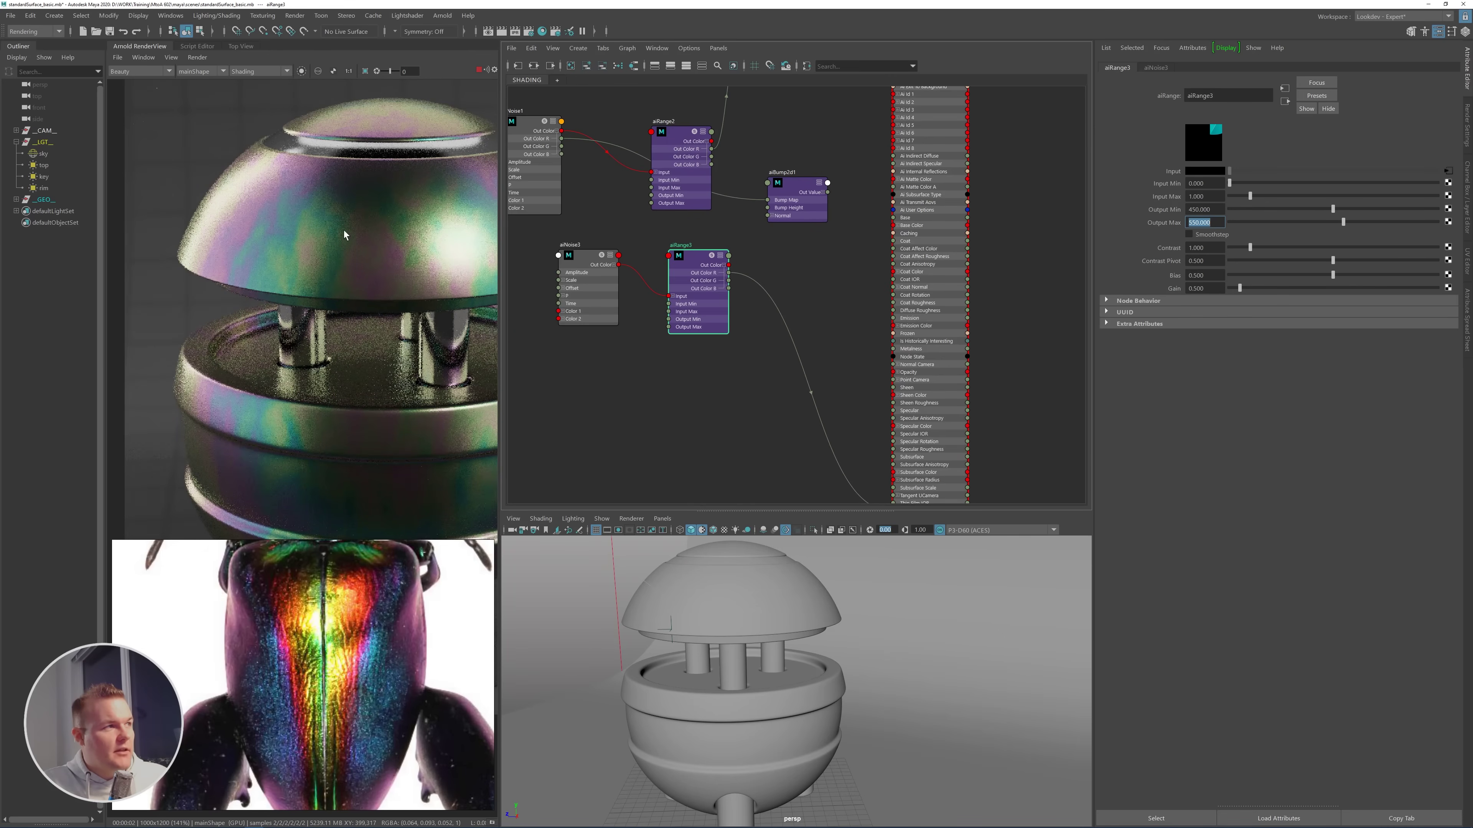
{"action": "scroll", "coordinate": [349, 248], "scroll_direction": "down", "scroll_amount": 2}
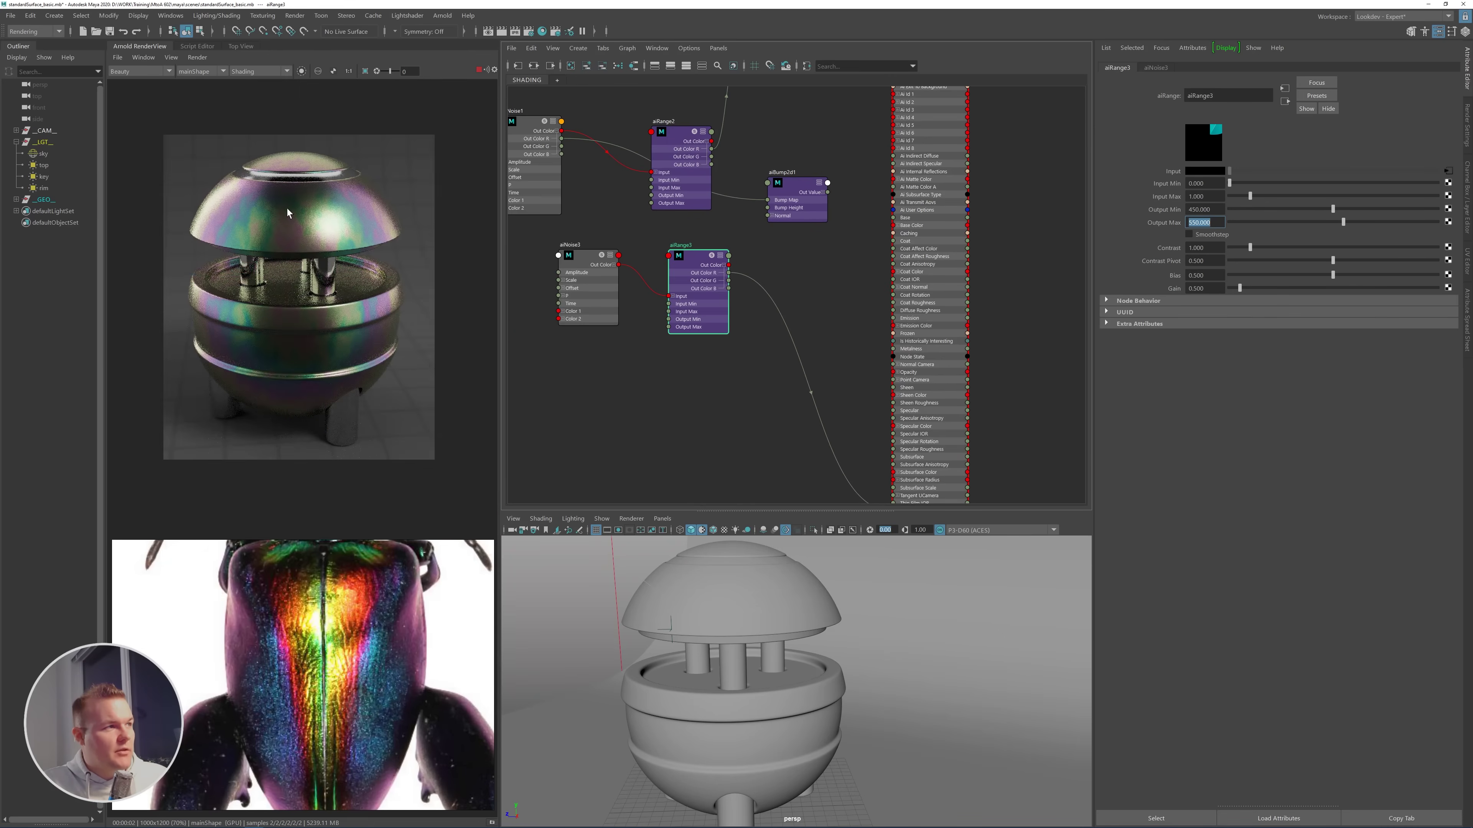
- Create an aiBump2d node below the thin film noise's aiRange in the shading graph
{"action": "left_click", "coordinate": [648, 391]}
{"action": "key", "text": "Tab"}
{"action": "type", "text": "aibu"}
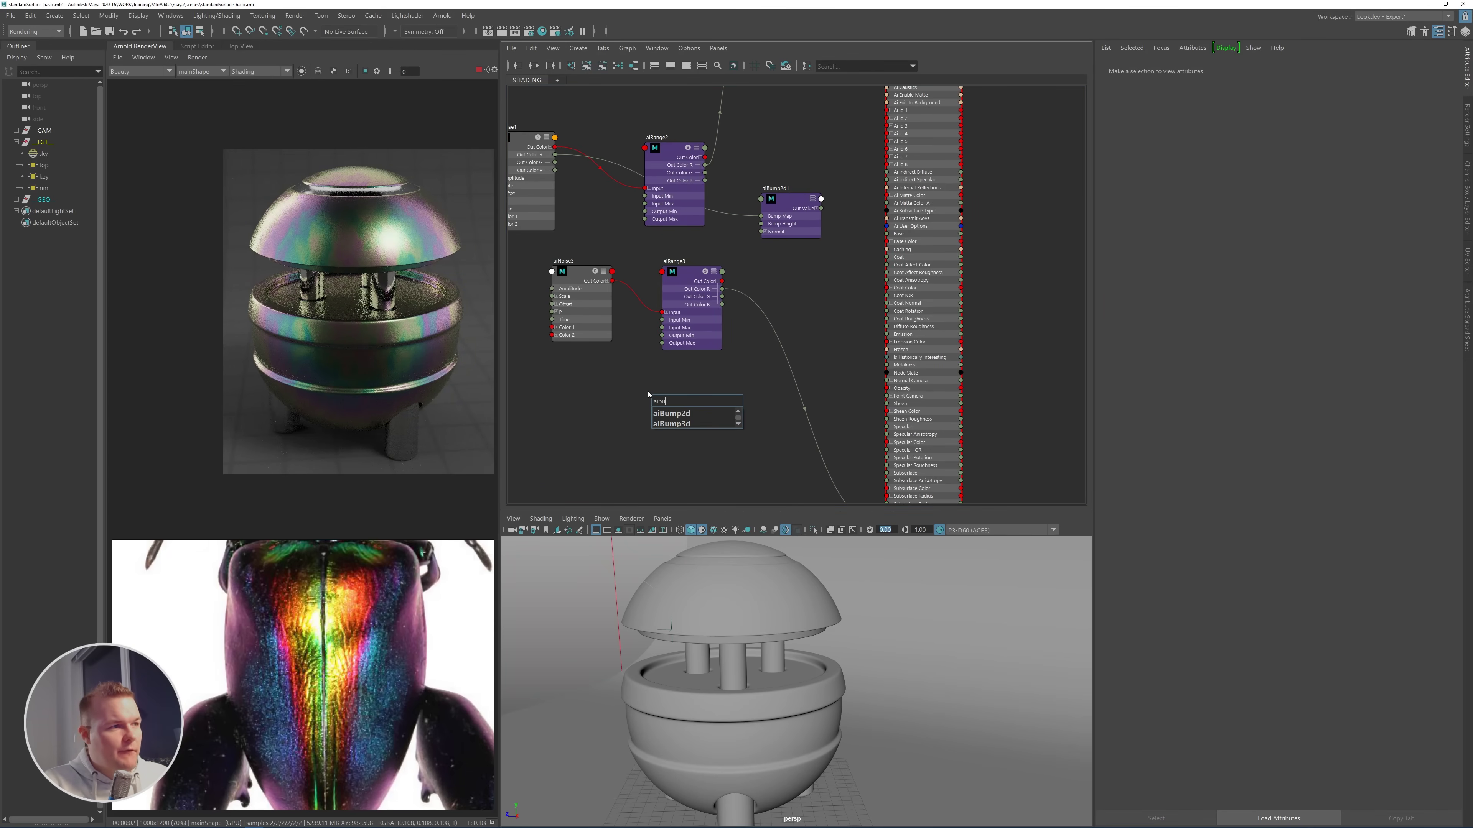
{"action": "key", "text": "Return"}
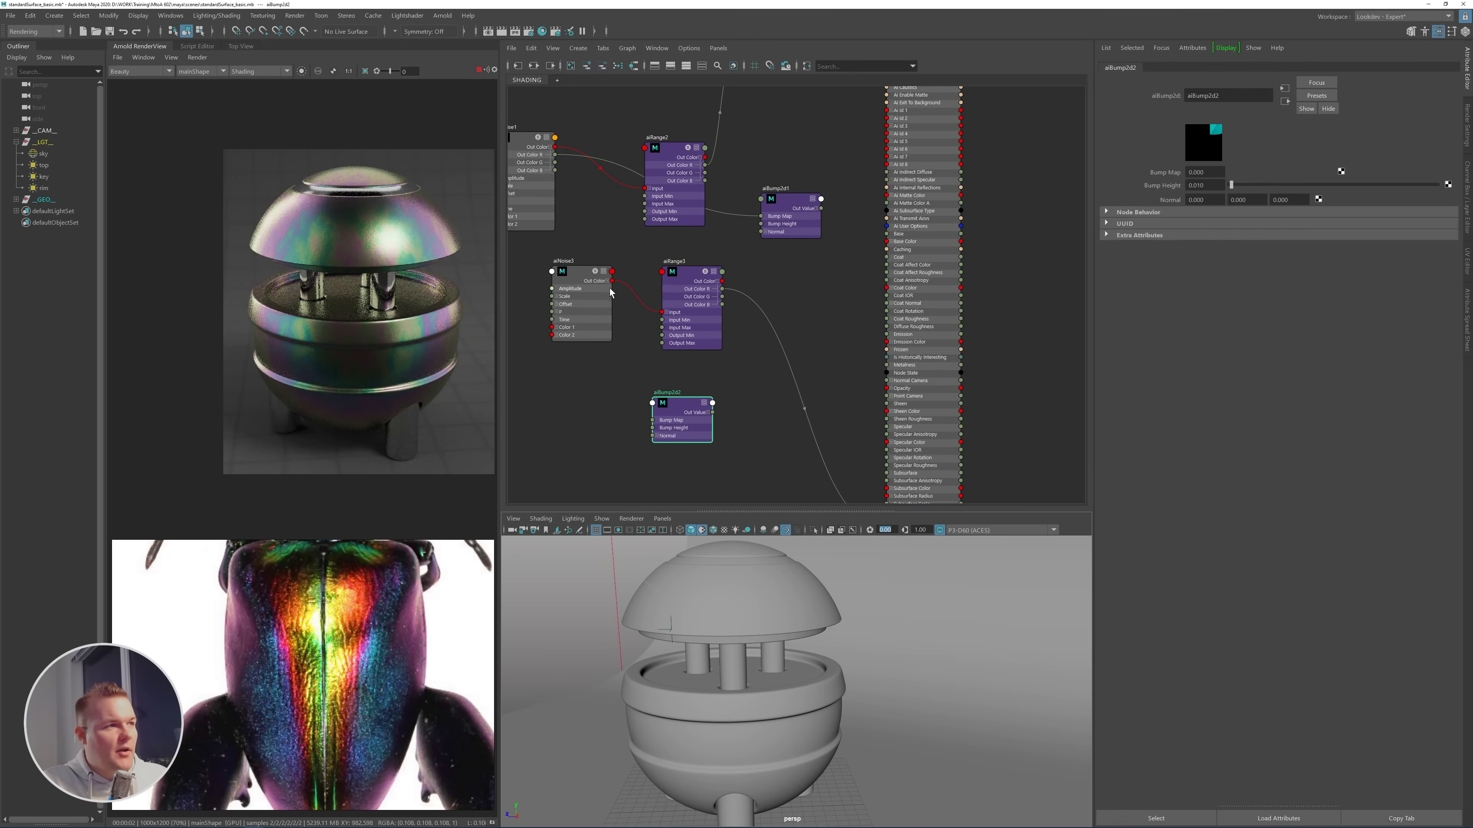
- Connect the noise's Out Color R to the new aiBump2d's Bump Map and its output to the shader's Normal Camera
{"action": "left_click", "coordinate": [607, 282]}
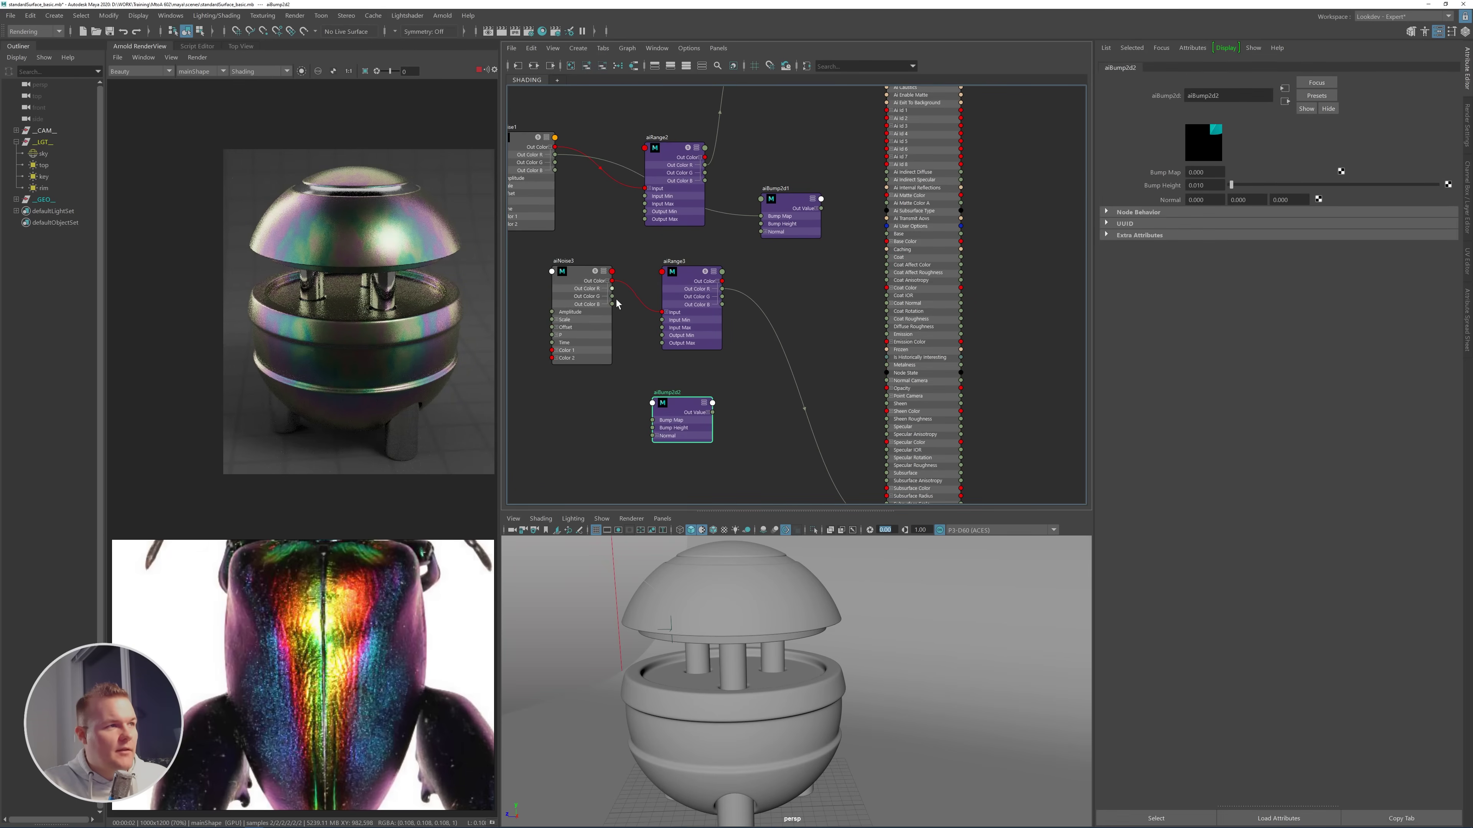
{"action": "left_click_drag", "start_coordinate": [612, 290], "coordinate": [781, 187]}
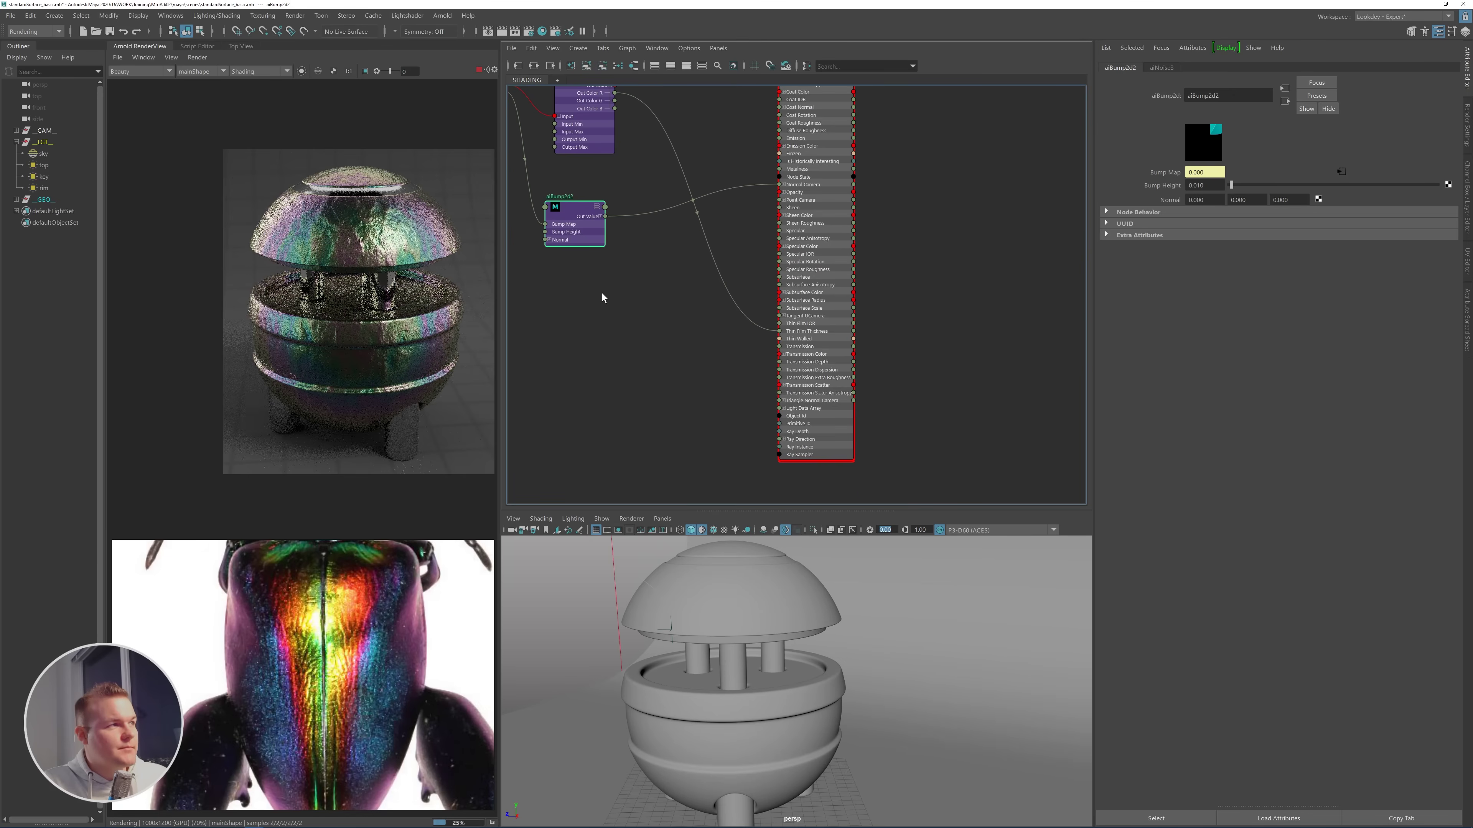
{"action": "middle_click_drag", "start_coordinate": [602, 299], "coordinate": [715, 427]}
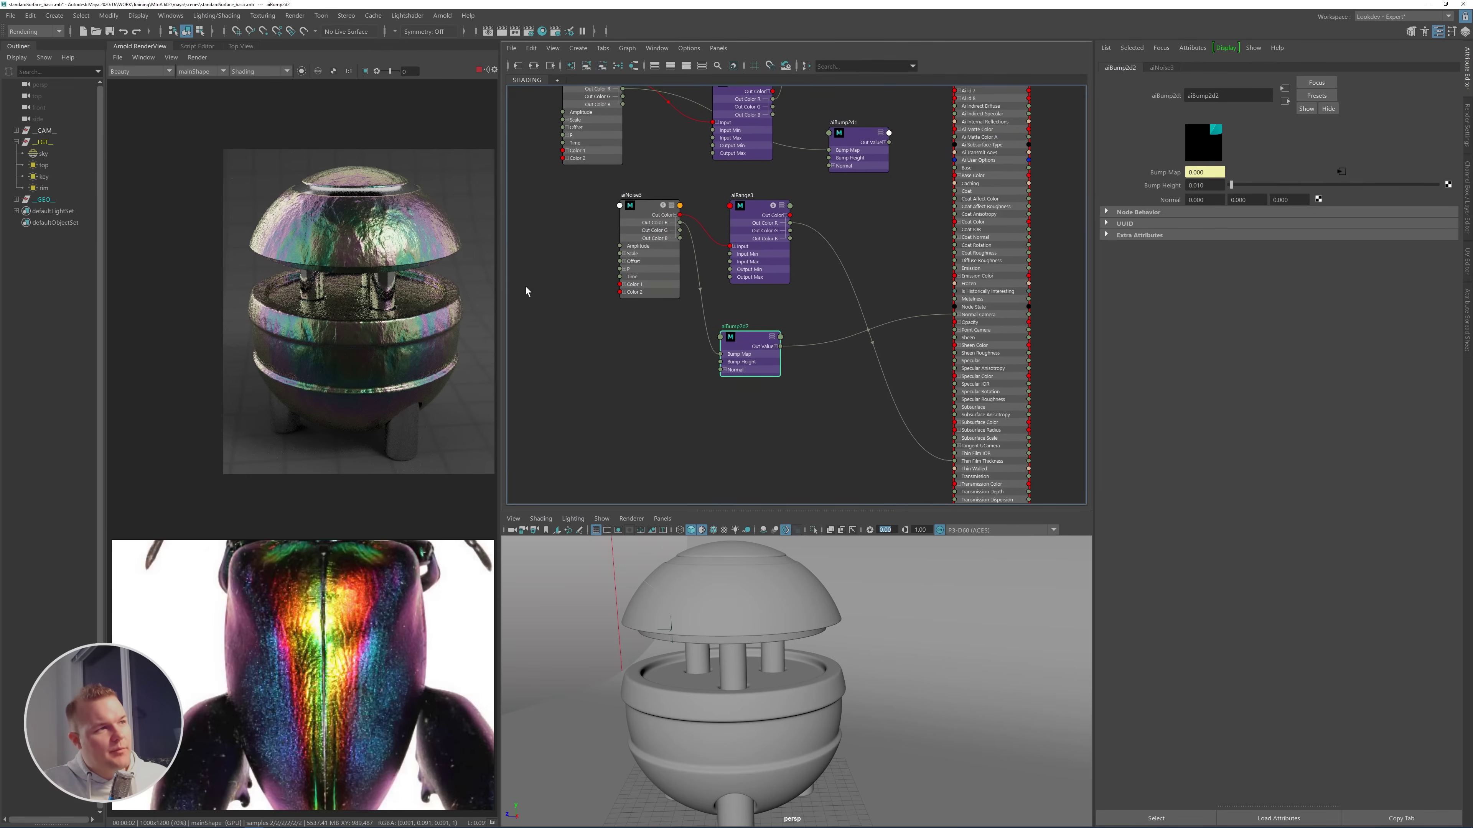
- Try lower and higher Thin Film IOR values on the standard surface, settling on about 1.47
{"action": "left_click", "coordinate": [974, 260]}
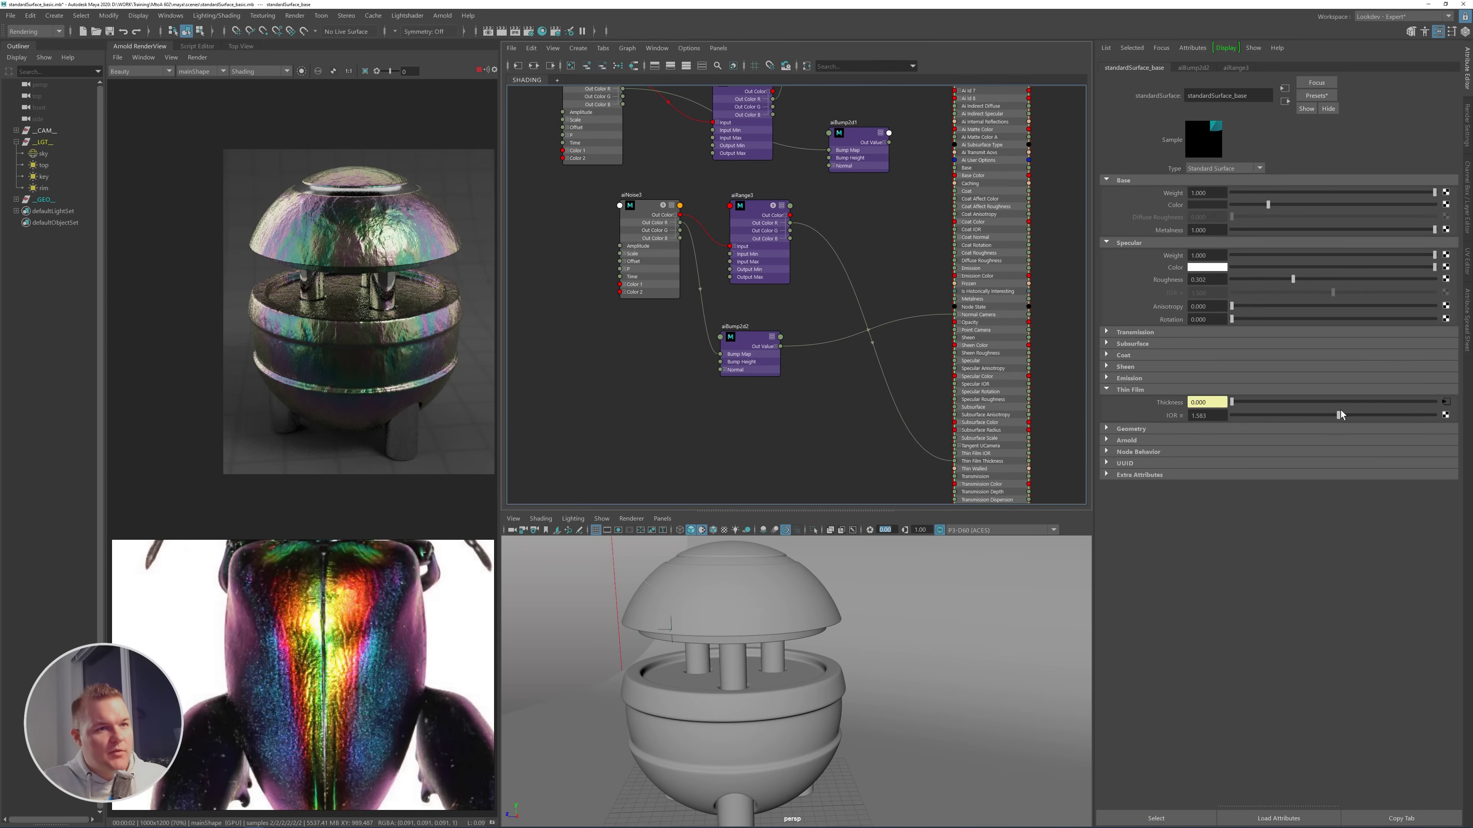
{"action": "left_click", "coordinate": [1329, 415]}
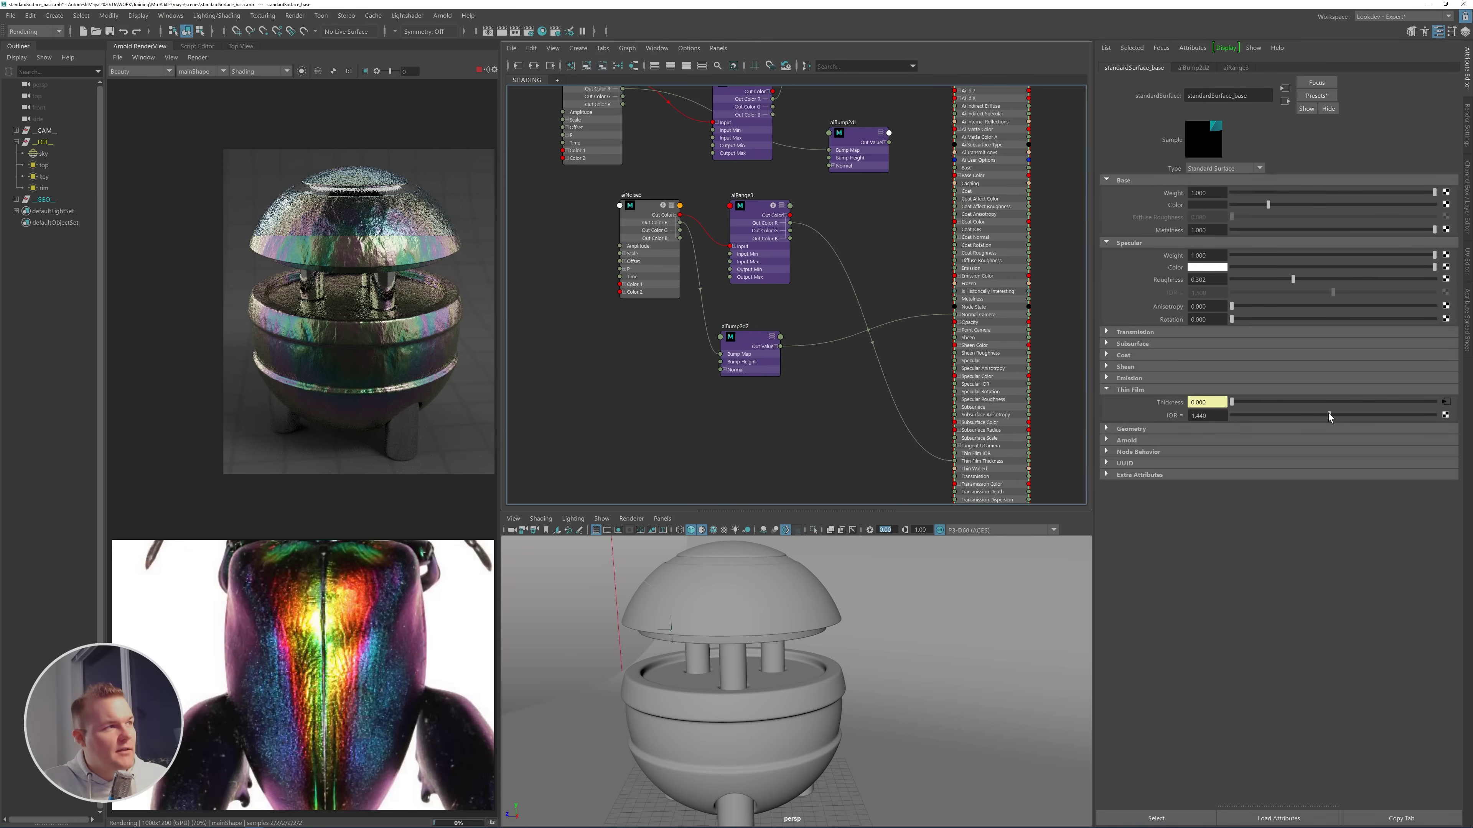
{"action": "left_click_drag", "start_coordinate": [1343, 415], "coordinate": [1365, 415]}
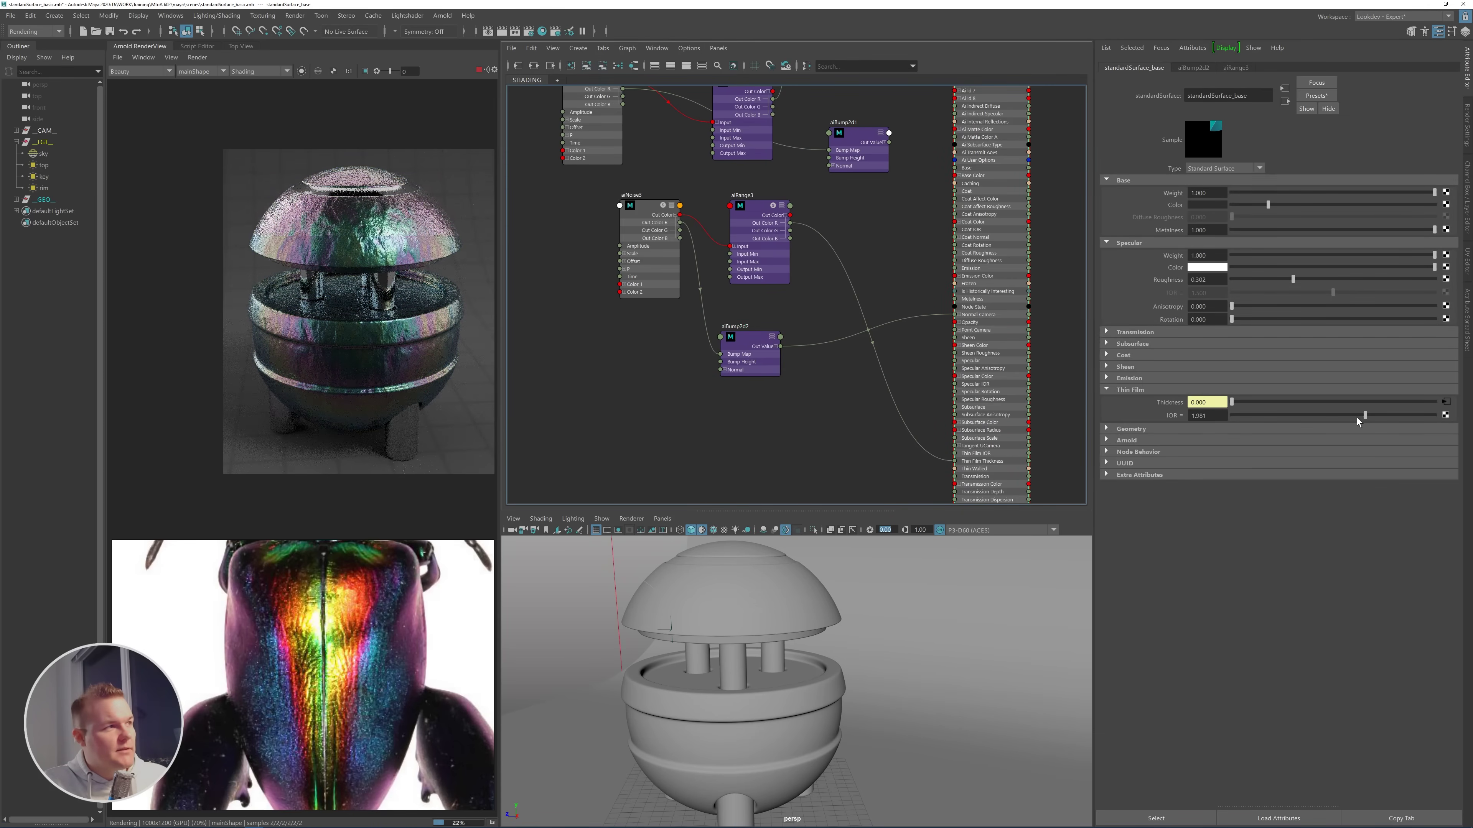
{"action": "left_click", "coordinate": [1331, 416]}
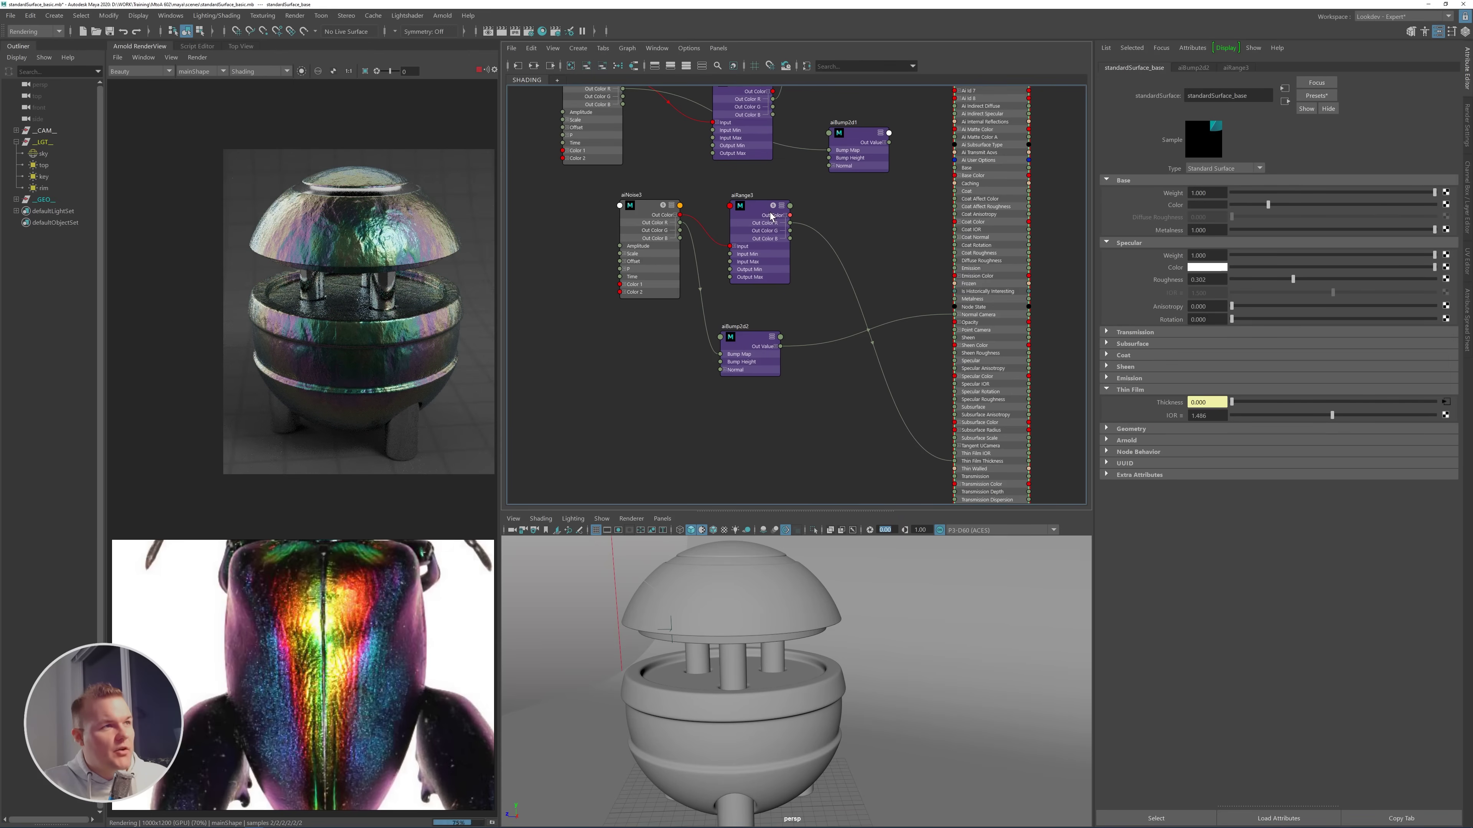
- Try the thin film aiRange's output at 700 to 800, and with an Output Min of 200
{"action": "left_click", "coordinate": [757, 200]}
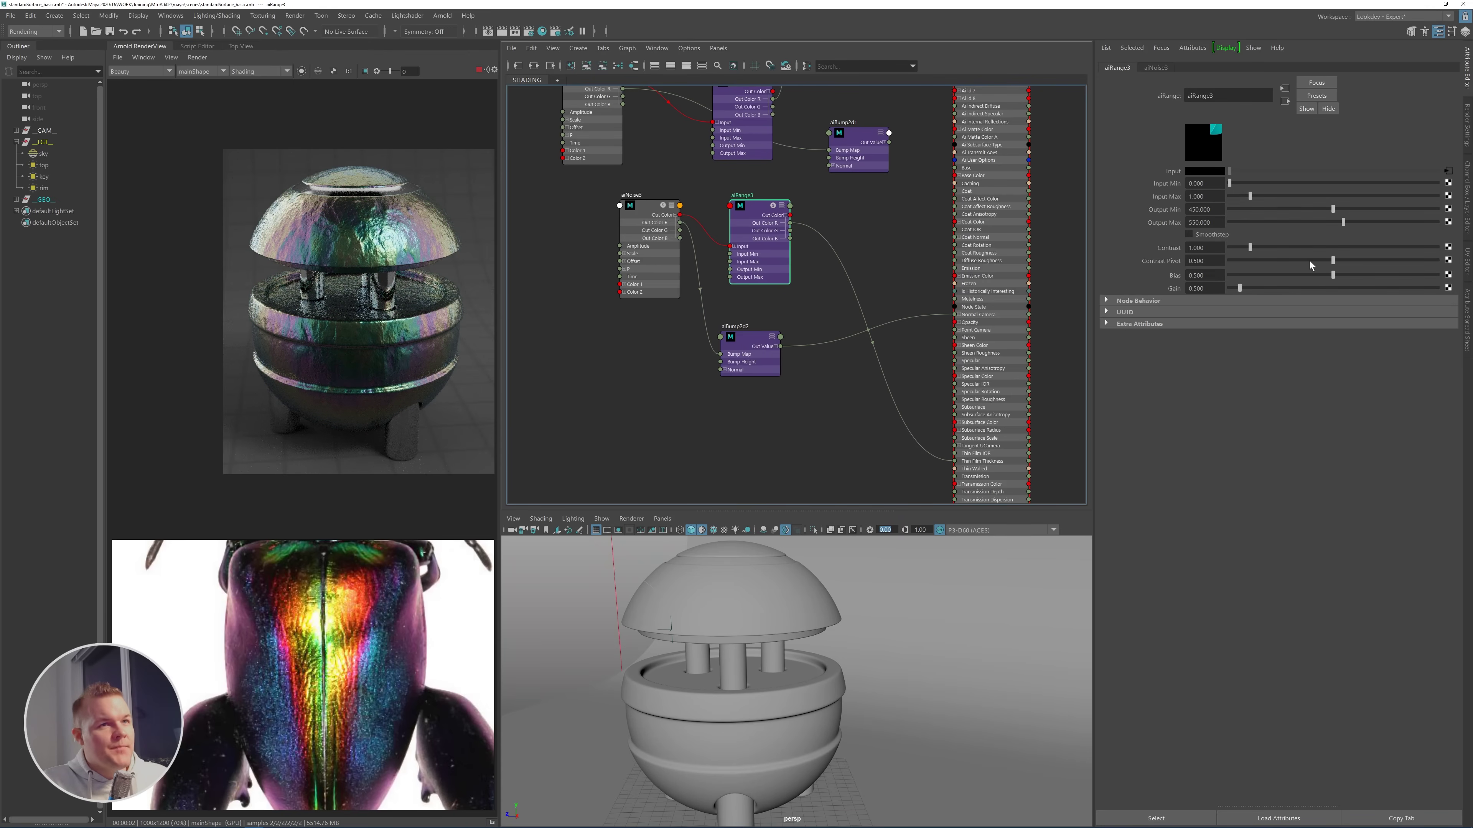
{"action": "left_click", "coordinate": [1218, 222]}
{"action": "type", "text": "800"}
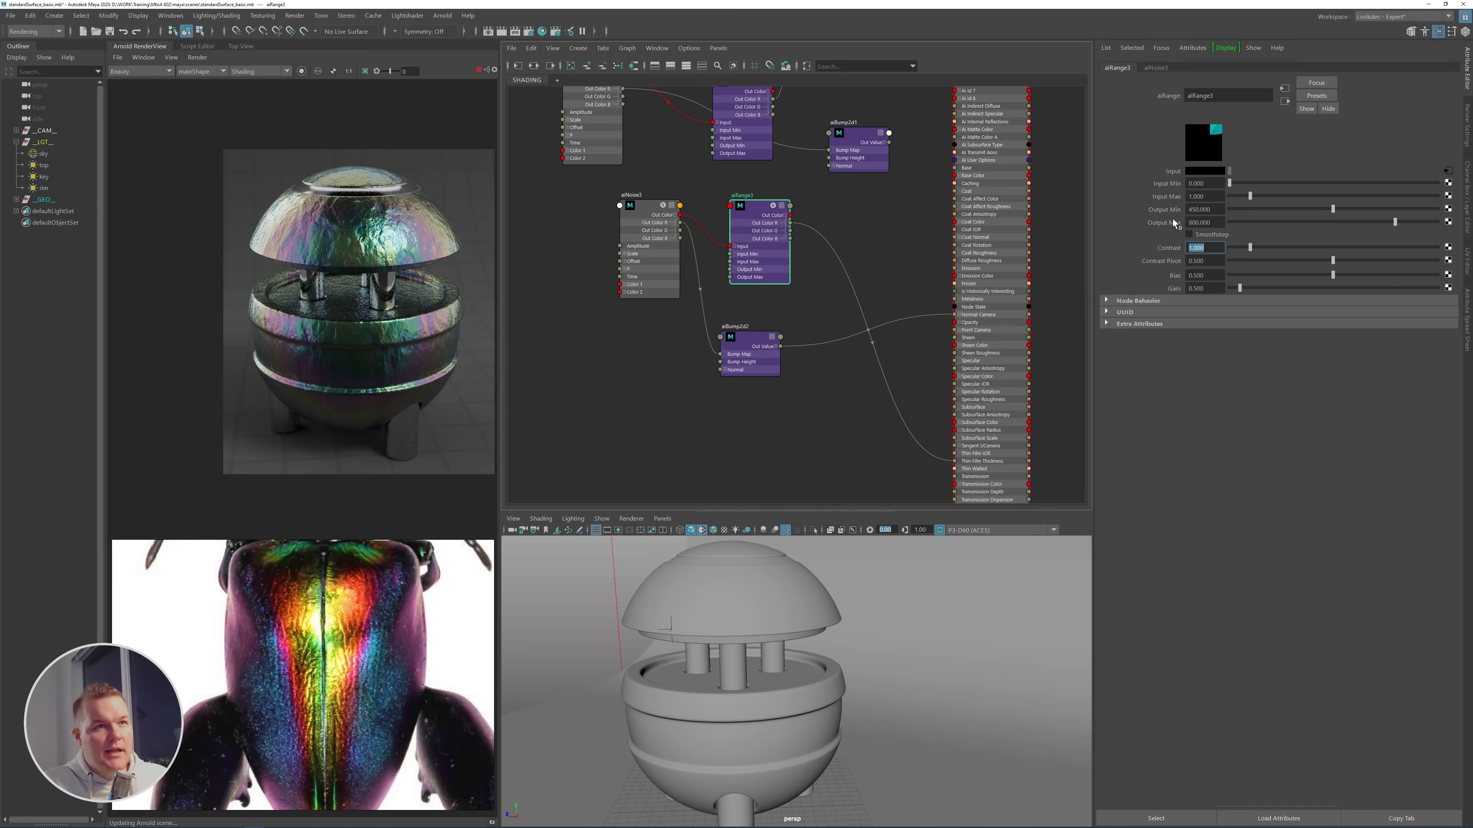
{"action": "key", "text": "shift+Tab"}
{"action": "key", "text": "Caps_Lock"}
{"action": "type", "text": "700"}
{"action": "key", "text": "Return"}
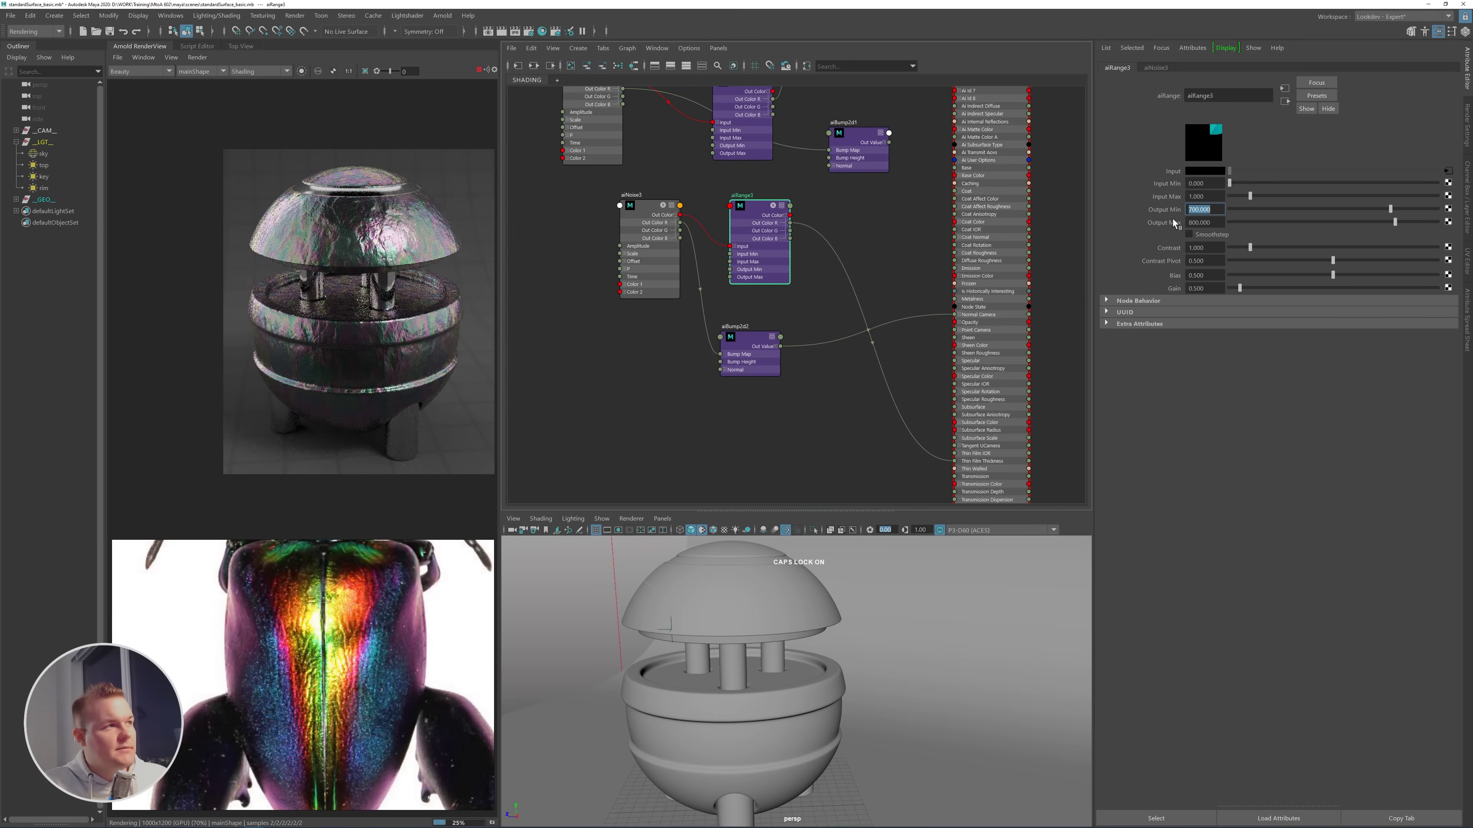
{"action": "type", "text": "200"}
{"action": "key", "text": "Return"}
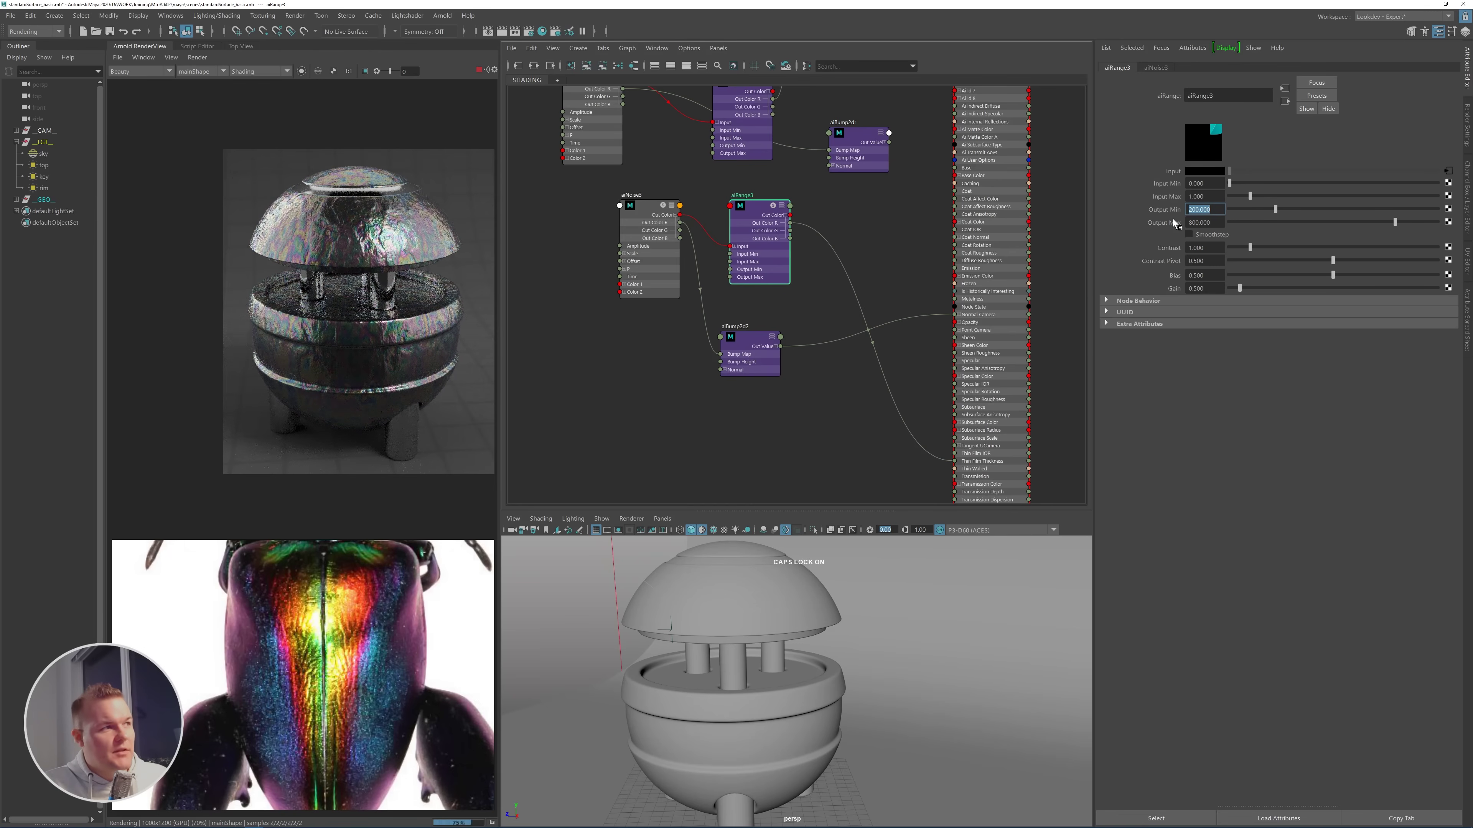
- Set the thin film aiRange's Output Min to 350 and Output Max to 450
{"action": "type", "text": "350"}
{"action": "key", "text": "Tab"}
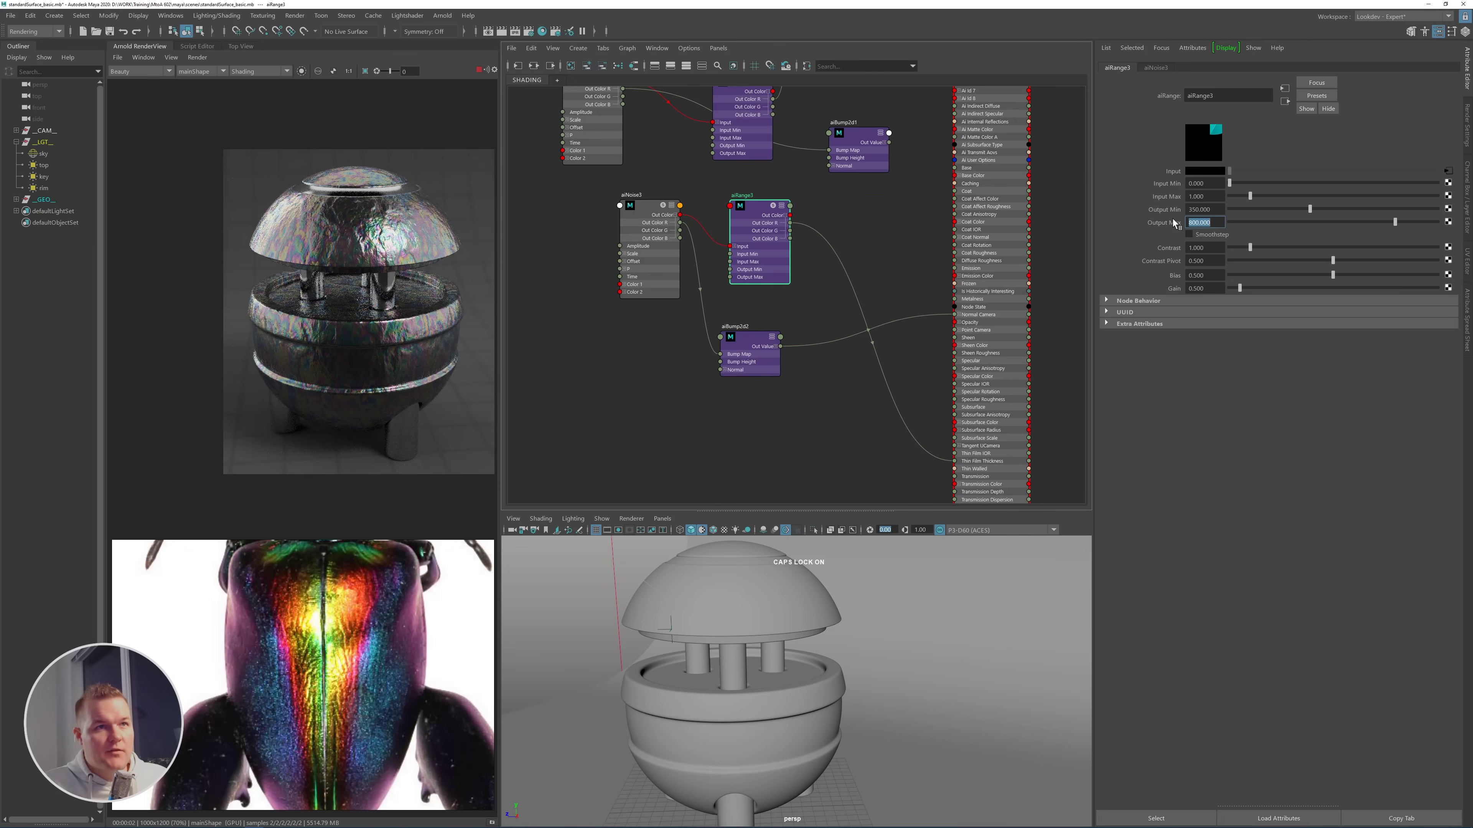
{"action": "type", "text": "450"}
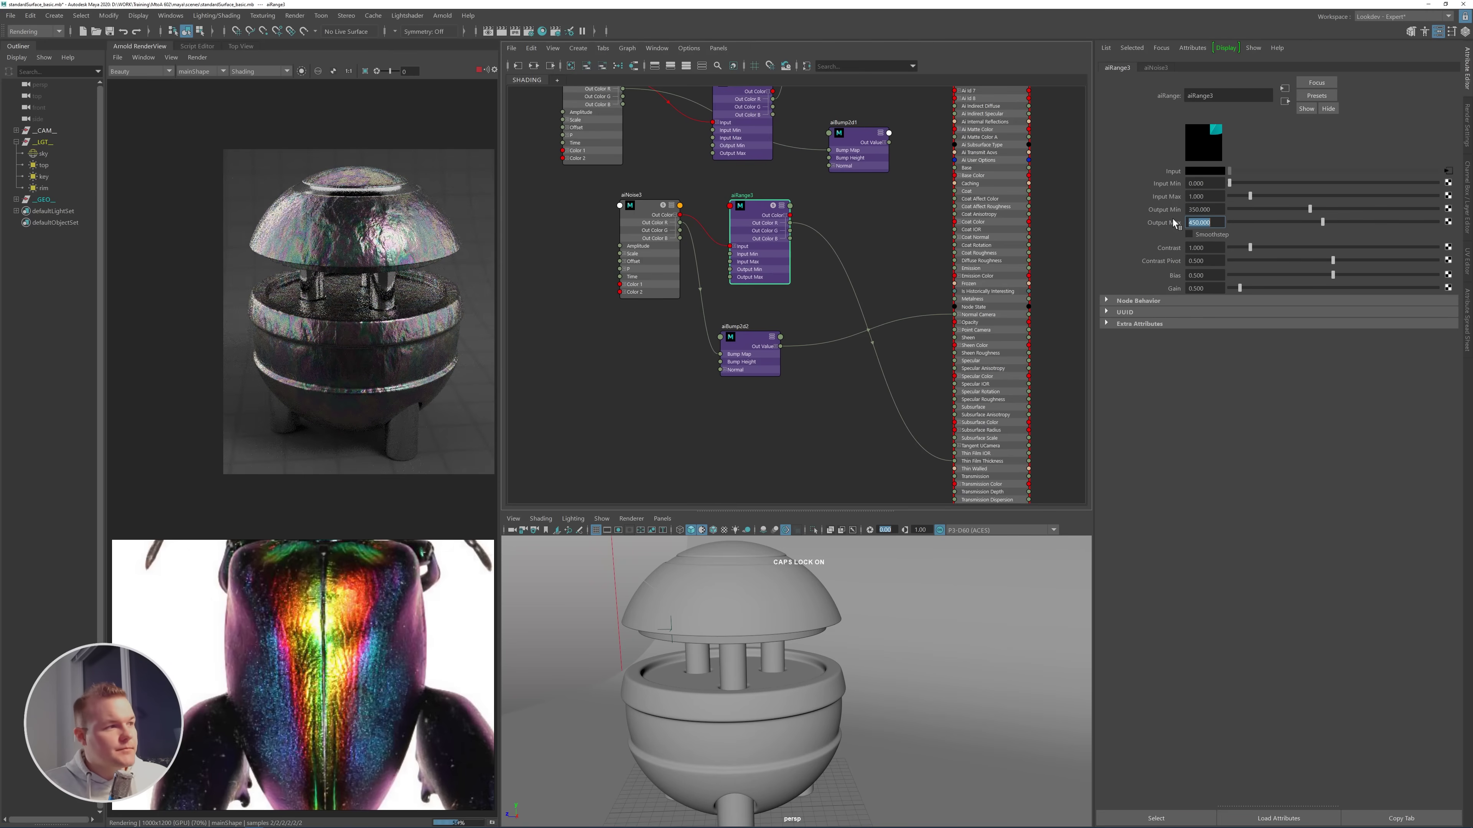
{"action": "key", "text": "Return"}
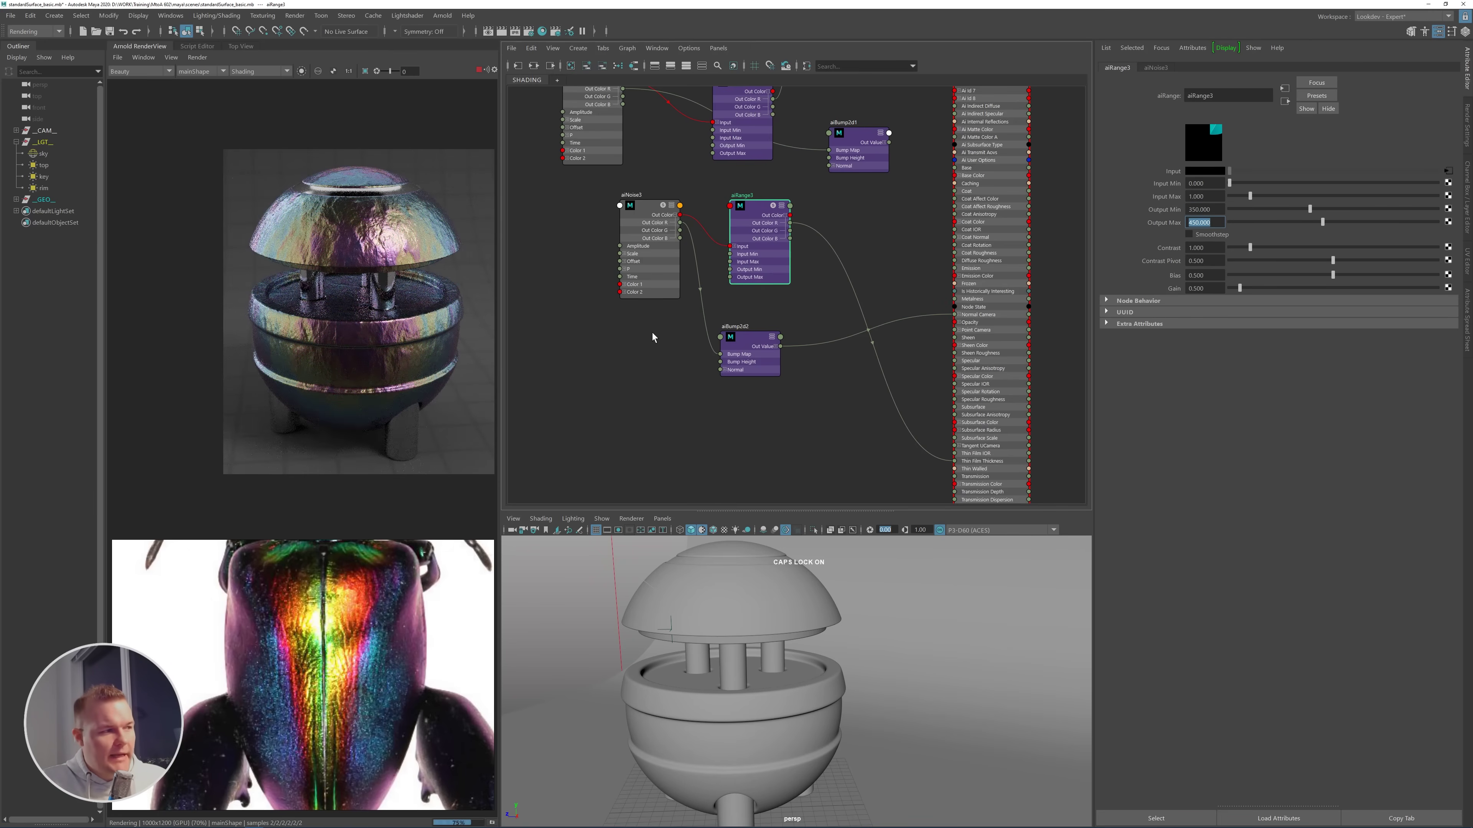